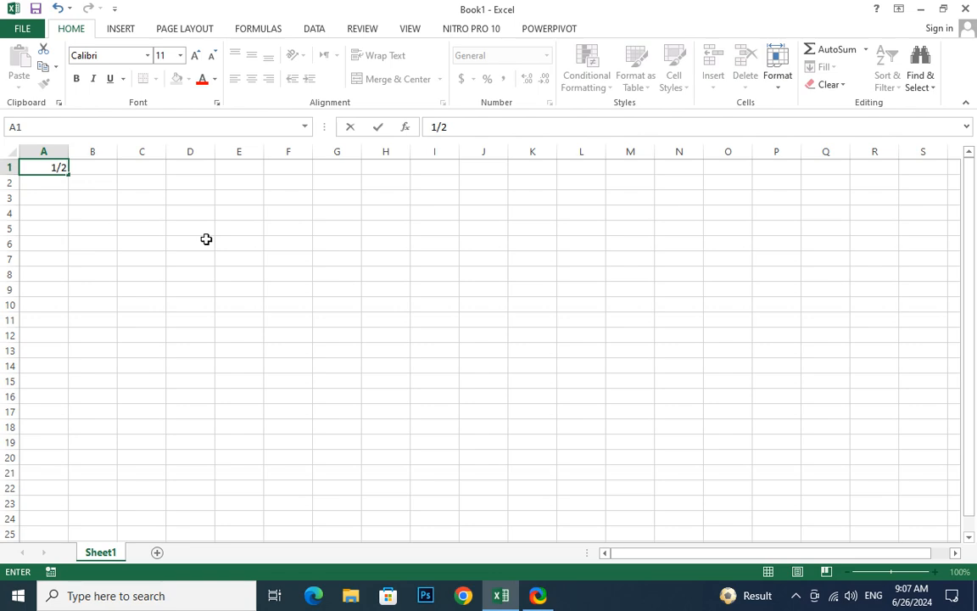
# Enter 1/2 in cell A1 and widen column A
pyautogui.press('Return')
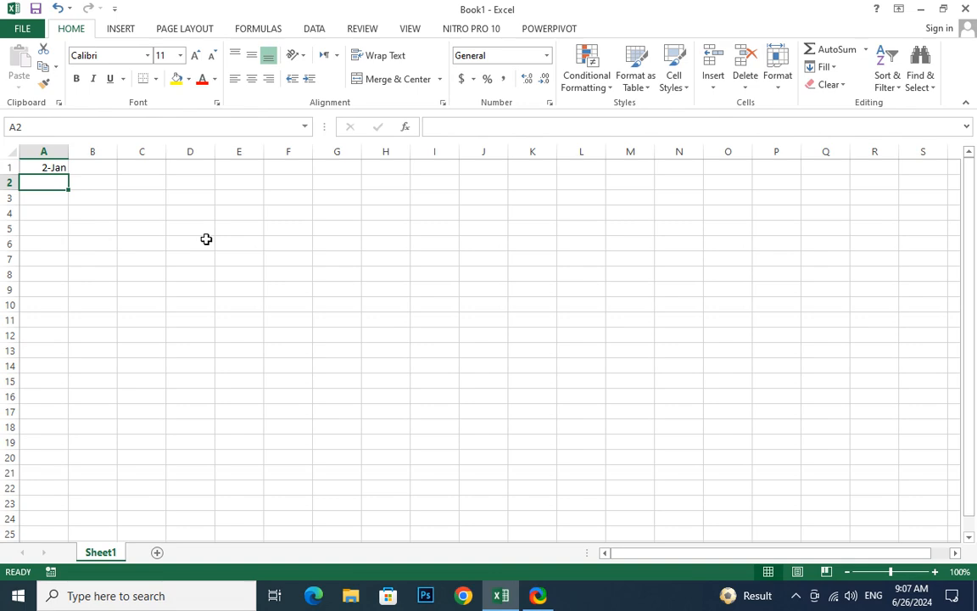
pyautogui.moveTo(69, 151); pyautogui.dragTo(155, 161)
pyautogui.click(83, 168)
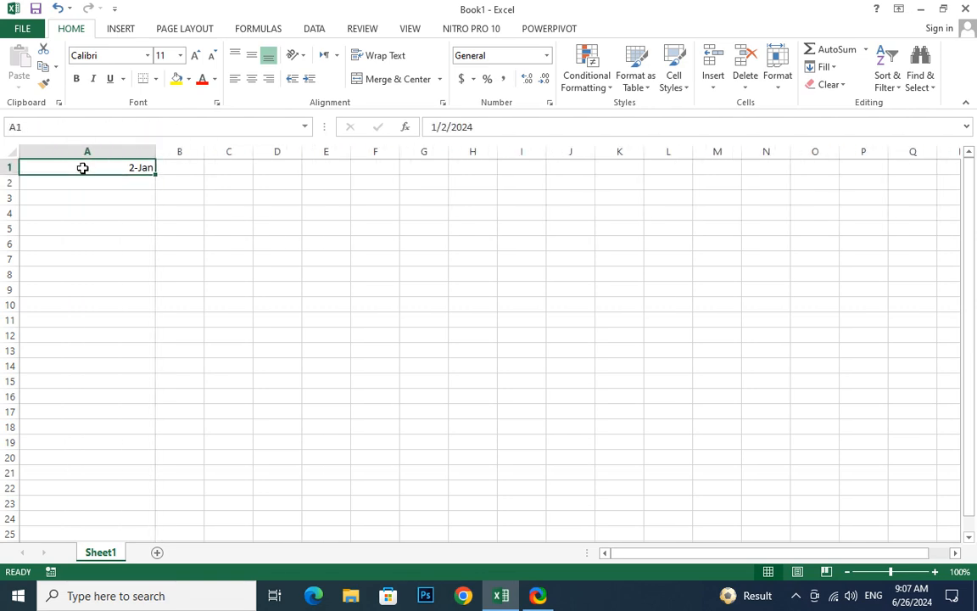
# Apply the Short Date format to cell A1, then change it to Long Date
pyautogui.click(96, 187)
pyautogui.click(107, 168)
pyautogui.click(546, 55)
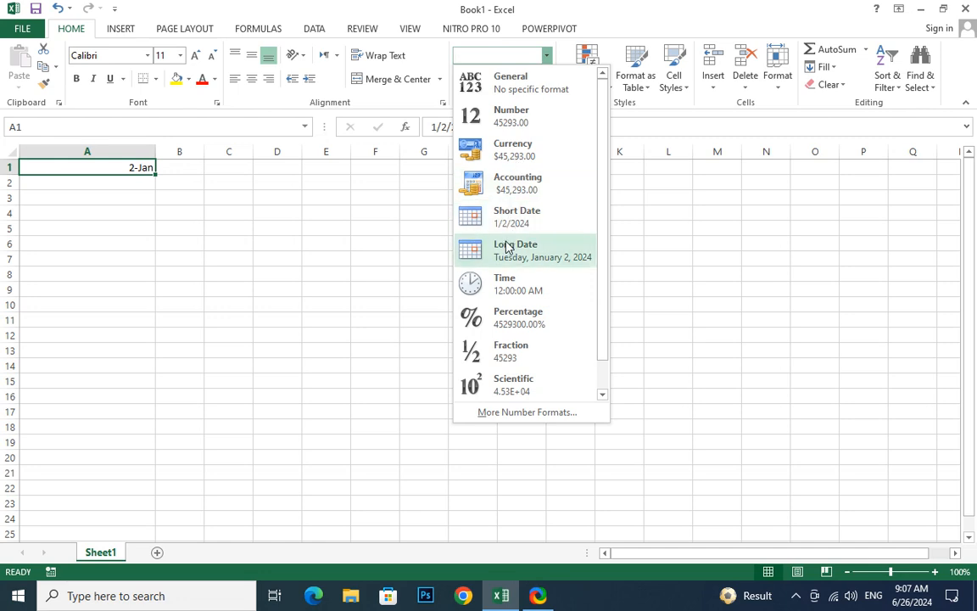
pyautogui.click(525, 224)
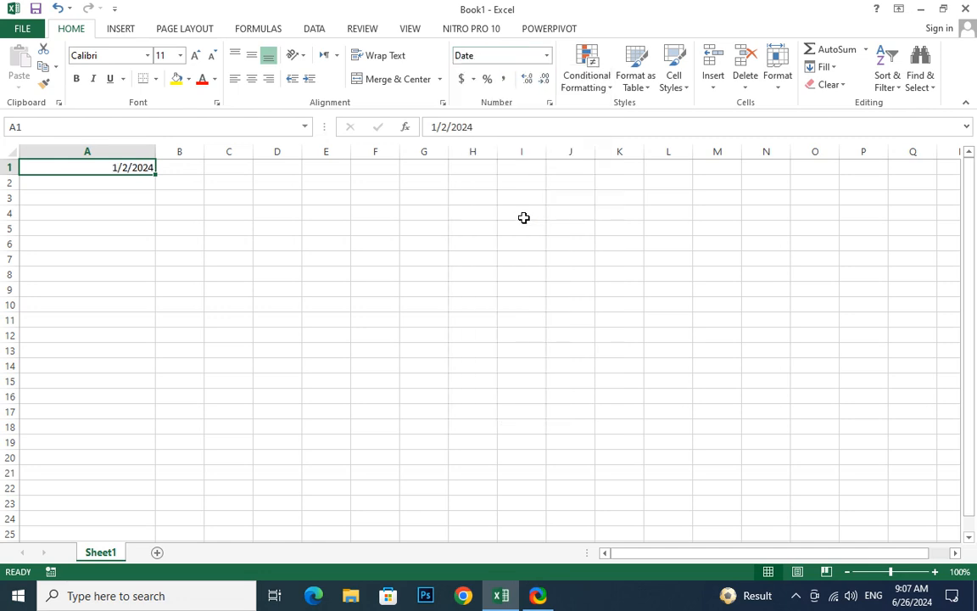
pyautogui.click(546, 56)
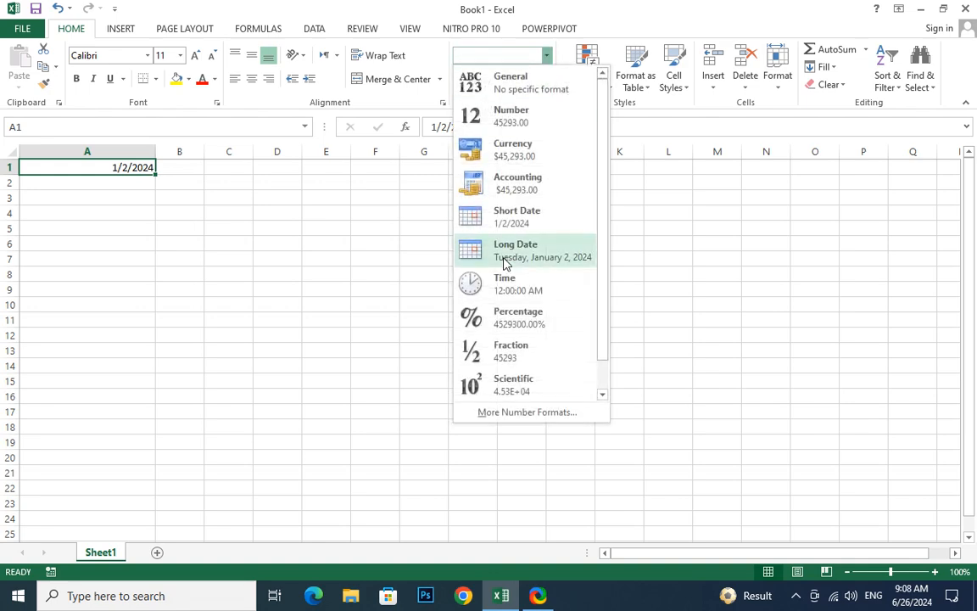
pyautogui.click(504, 262)
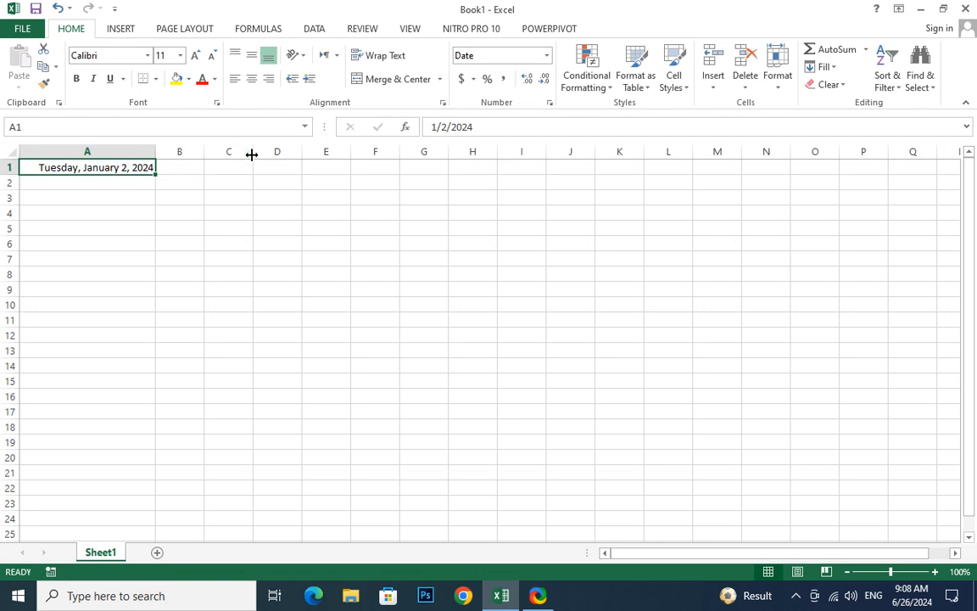
# Enter 5/12 in cell B1 and 15/15 in cell B2
pyautogui.click(182, 170)
pyautogui.write('5')
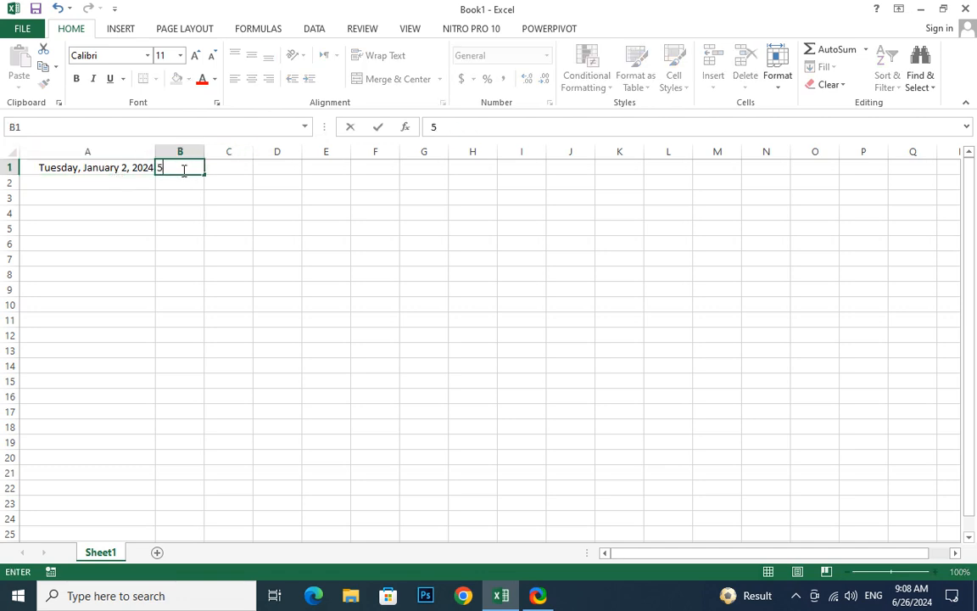
pyautogui.write('/12')
pyautogui.press('Return')
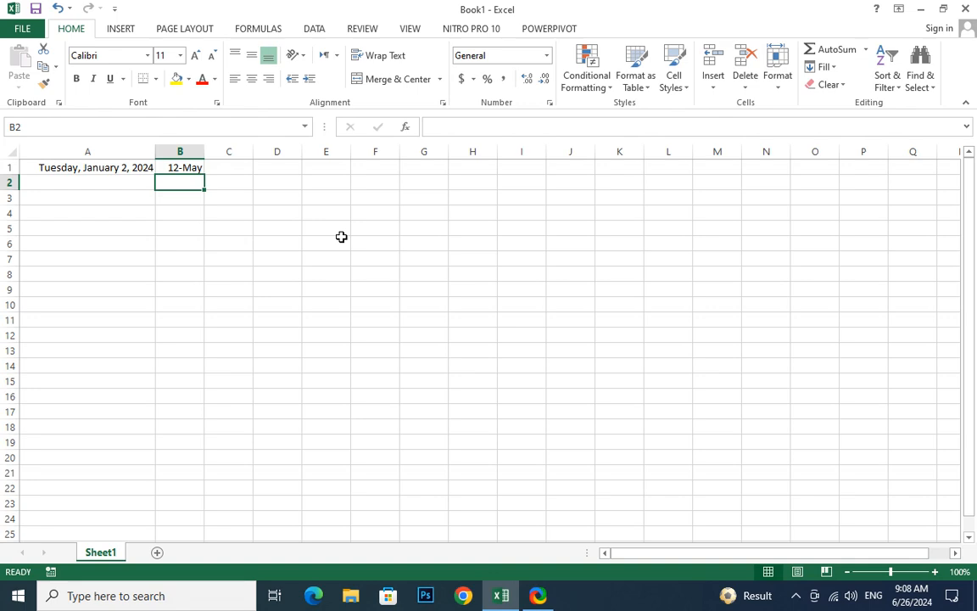
pyautogui.write('15/15')
pyautogui.press('Return')
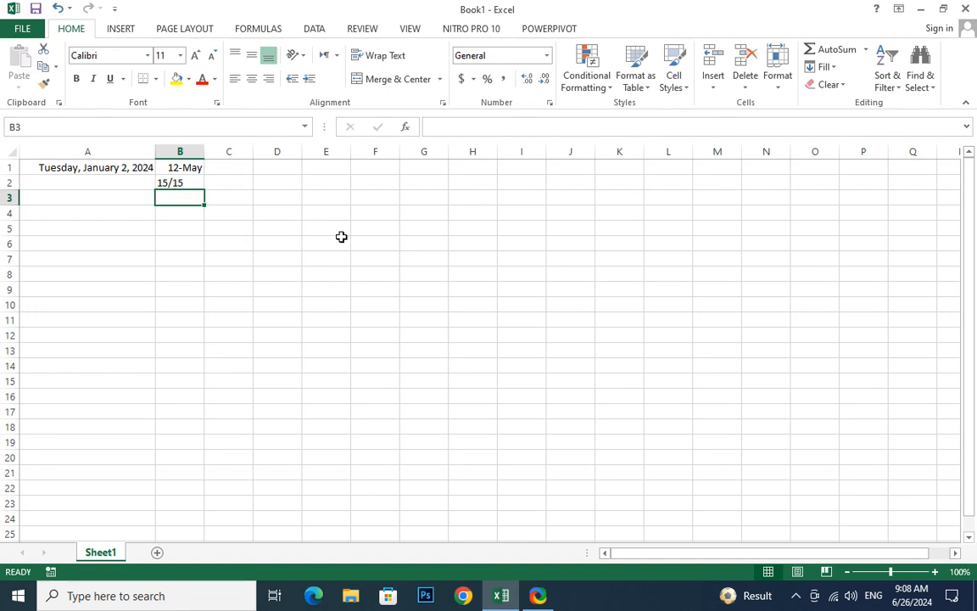
pyautogui.click(183, 183)
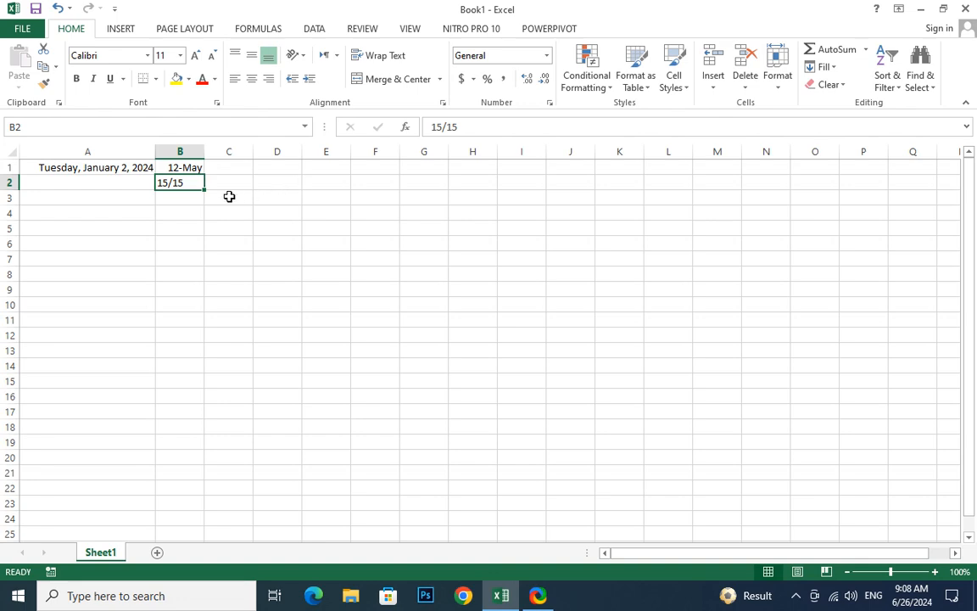
pyautogui.click(200, 197)
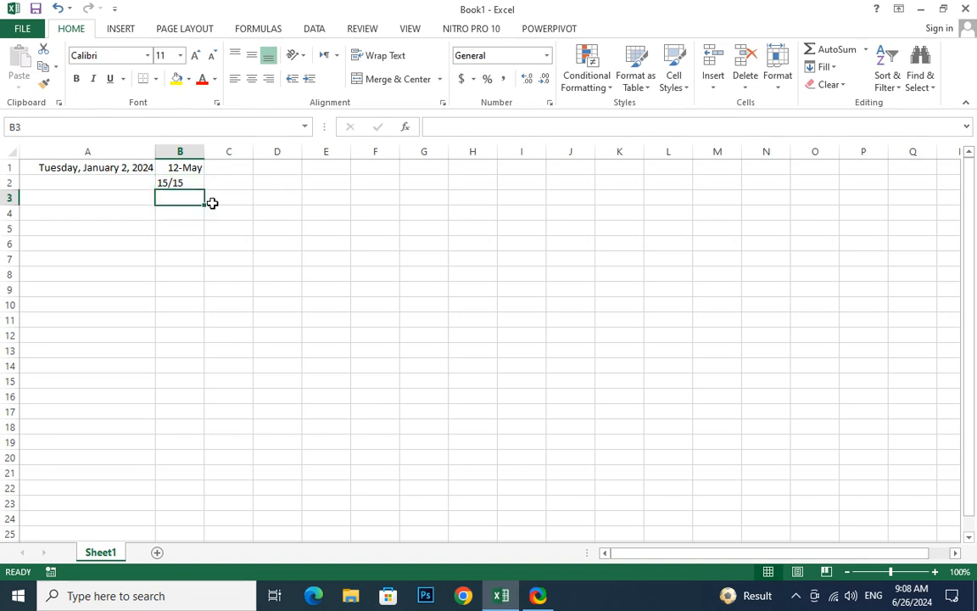
# Enter the numbers 5, 23, 44 and 55 down cells C1 to C4
pyautogui.click(248, 167)
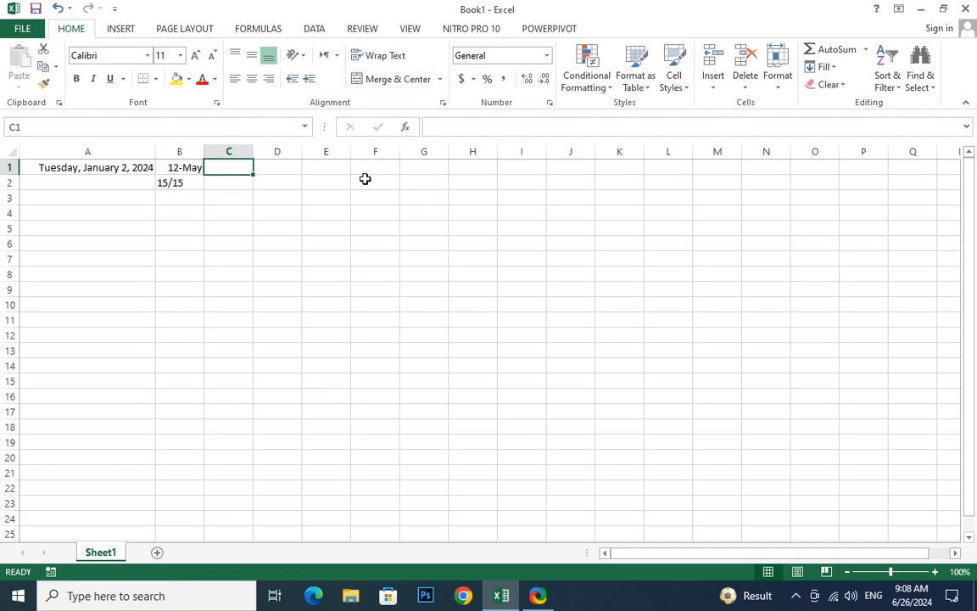
pyautogui.write('5')
pyautogui.press('Return')
pyautogui.write('23')
pyautogui.press('Return')
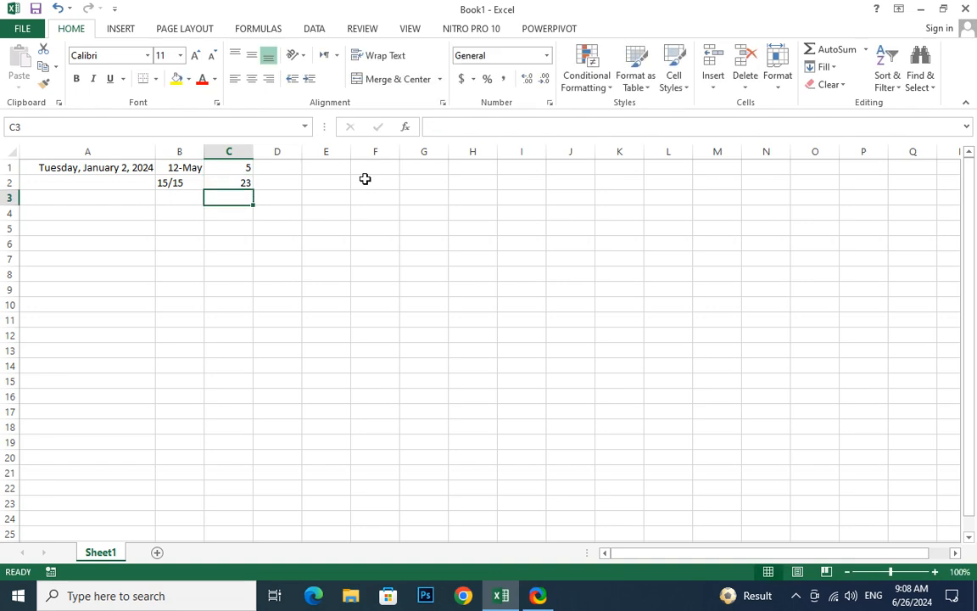
pyautogui.write('44')
pyautogui.press('Return')
pyautogui.write('55')
pyautogui.press('Return')
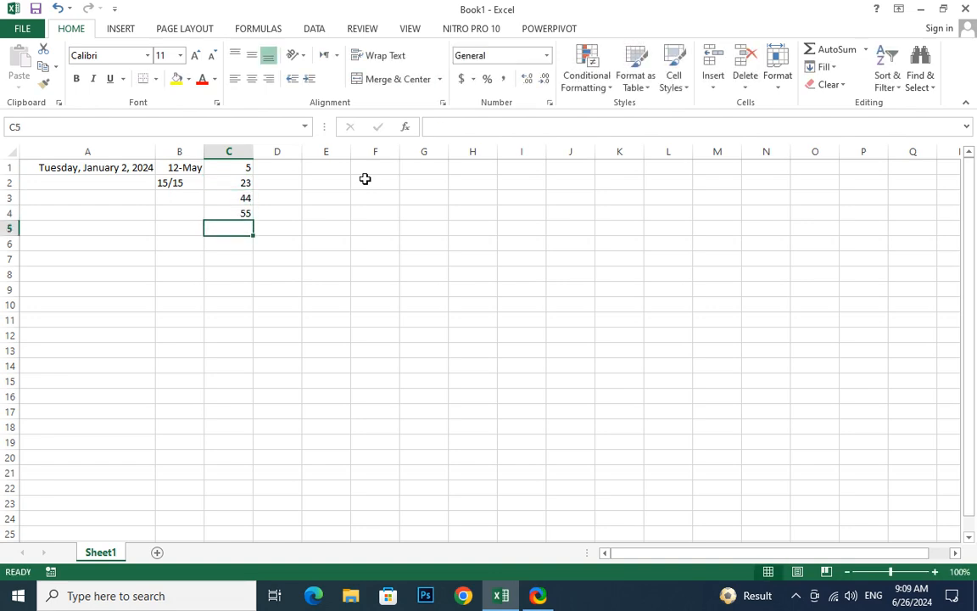
# Format cells C1:C4 as Currency, then switch them to the Euro accounting format
pyautogui.moveTo(241, 167); pyautogui.dragTo(242, 212)
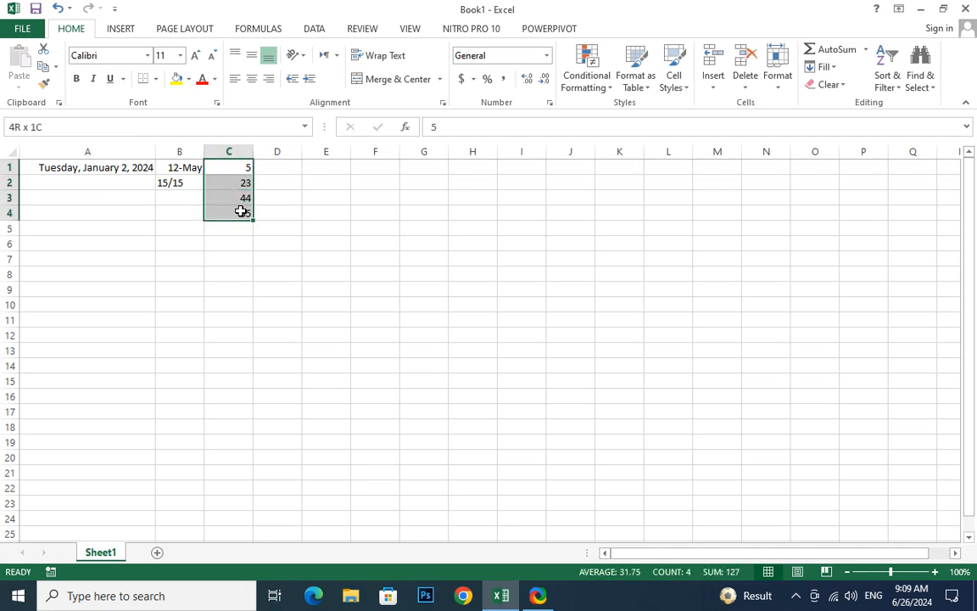
pyautogui.click(547, 55)
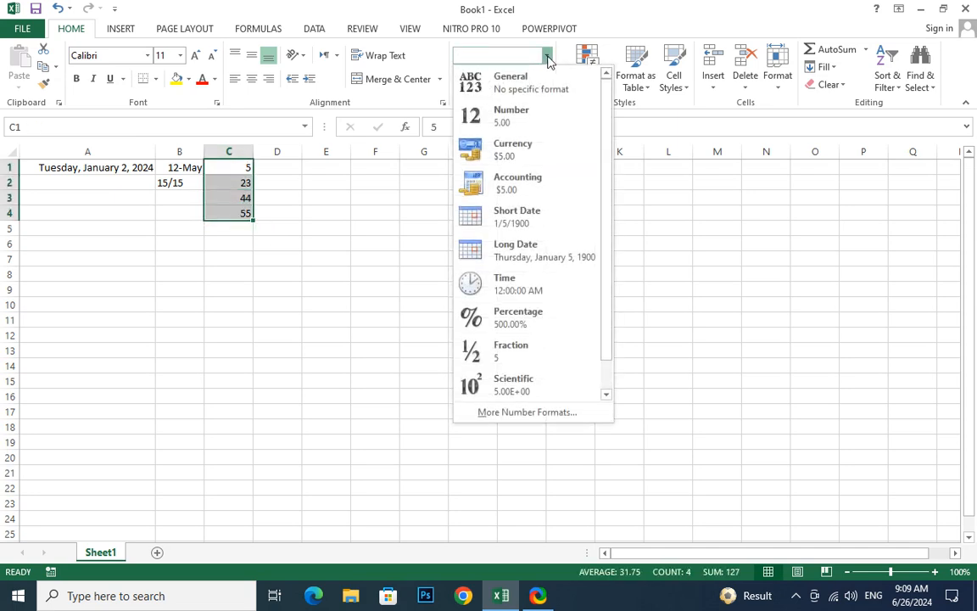
pyautogui.click(515, 155)
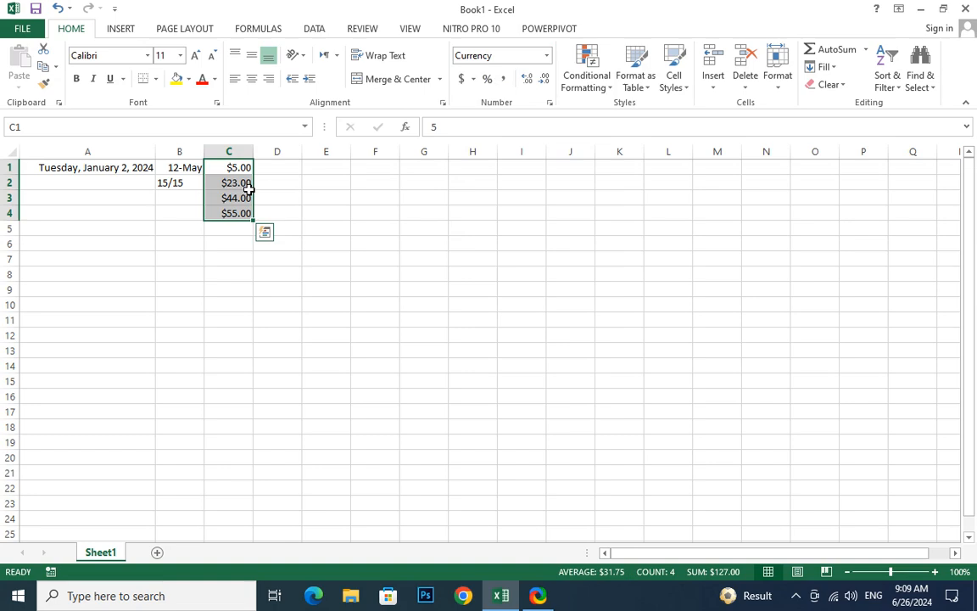
pyautogui.click(473, 79)
pyautogui.click(501, 136)
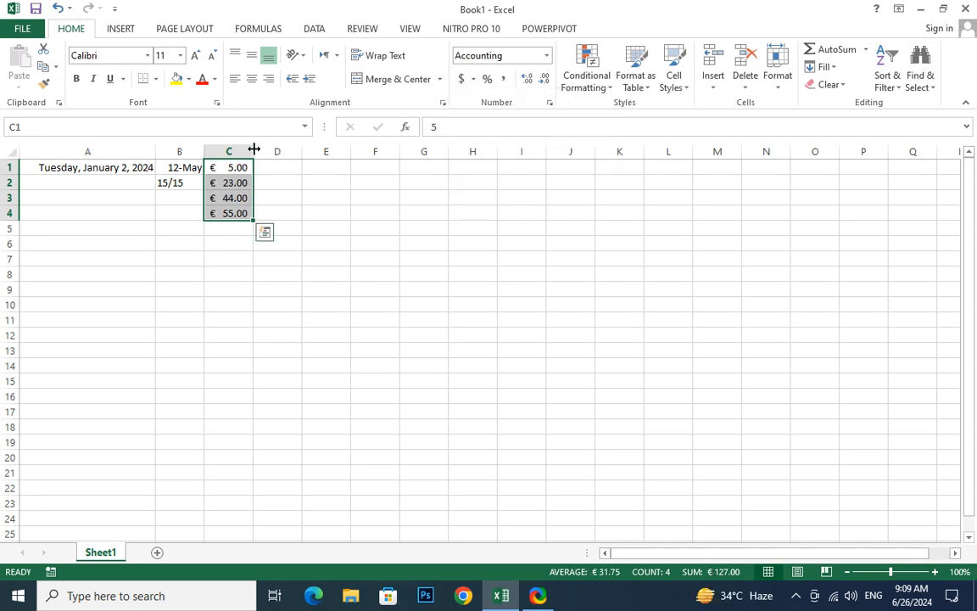
pyautogui.moveTo(254, 151); pyautogui.dragTo(337, 156)
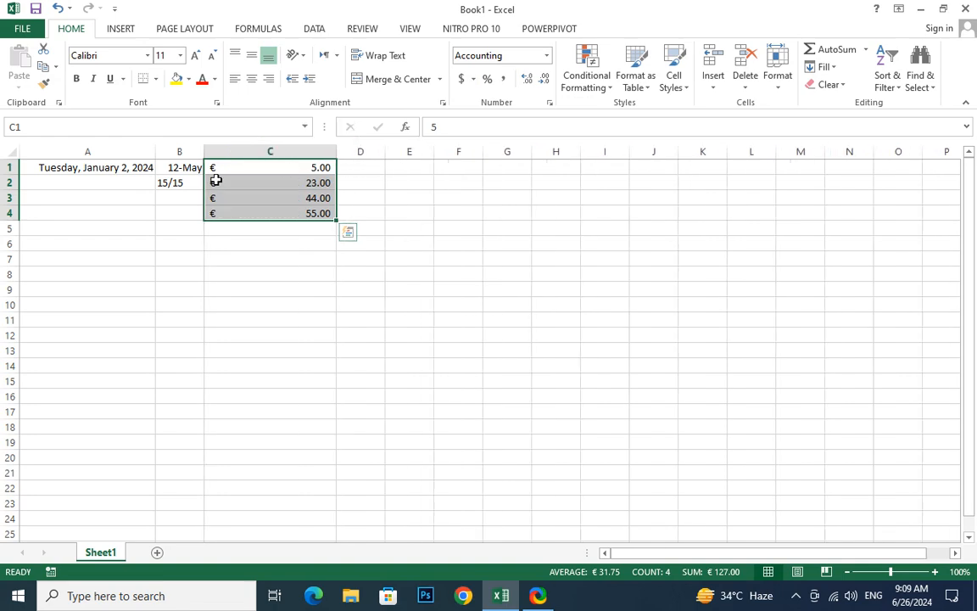
pyautogui.click(283, 209)
pyautogui.write('55555555555')
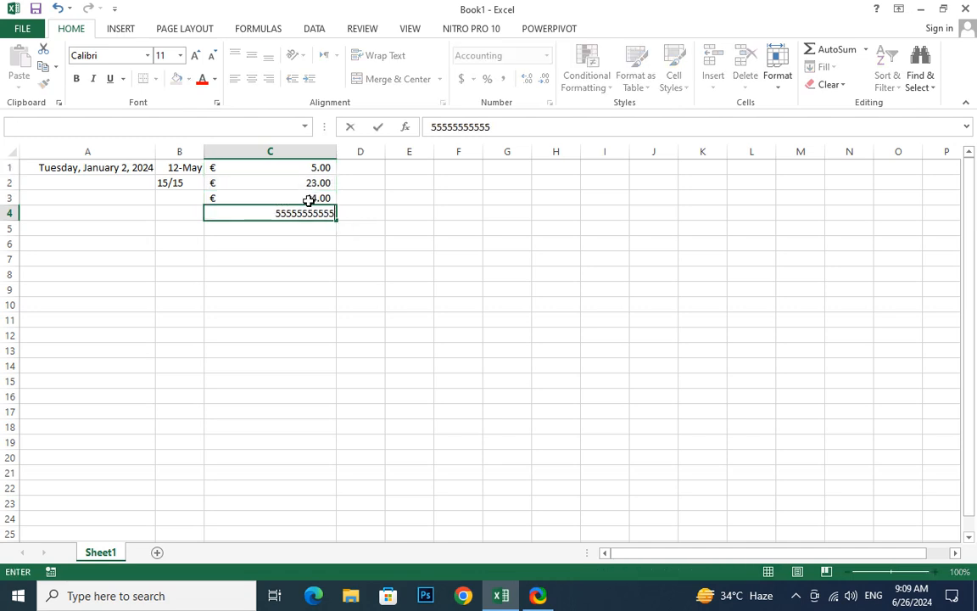
pyautogui.press('Return')
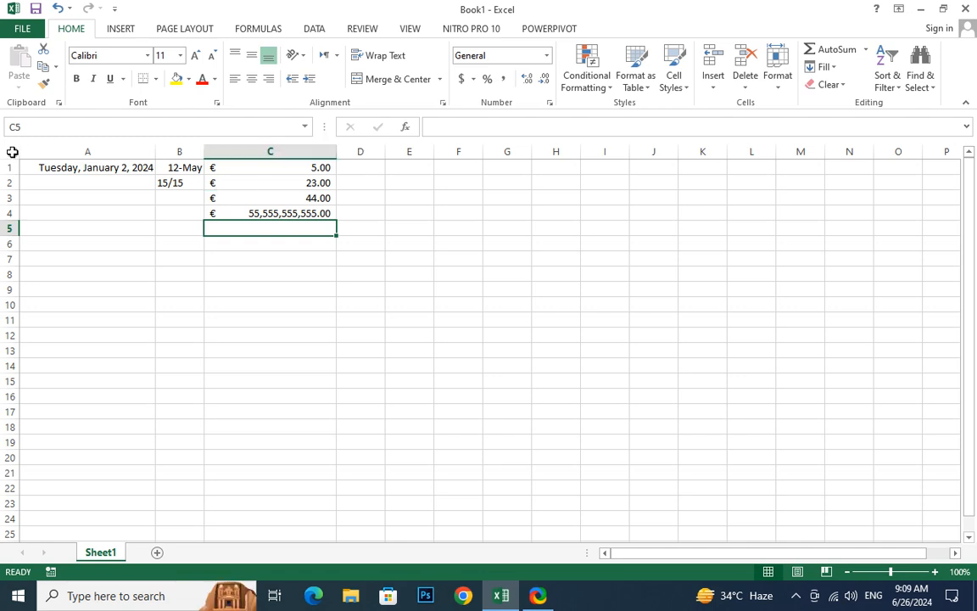
# Make column D much wider and enter Sukkur in D1 and 445 in D2
pyautogui.click(364, 169)
pyautogui.moveTo(384, 151); pyautogui.dragTo(695, 173)
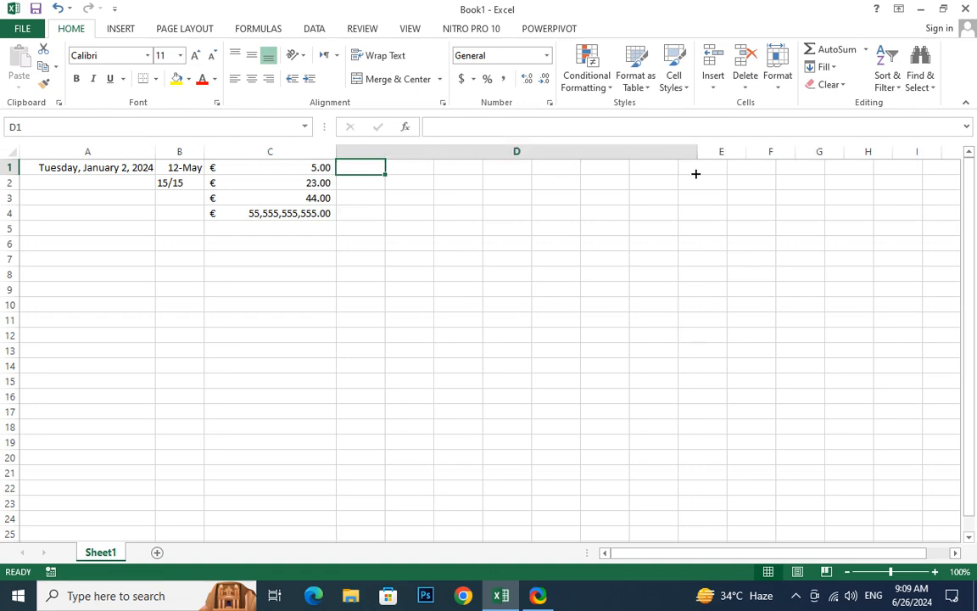
pyautogui.write('Sukku')
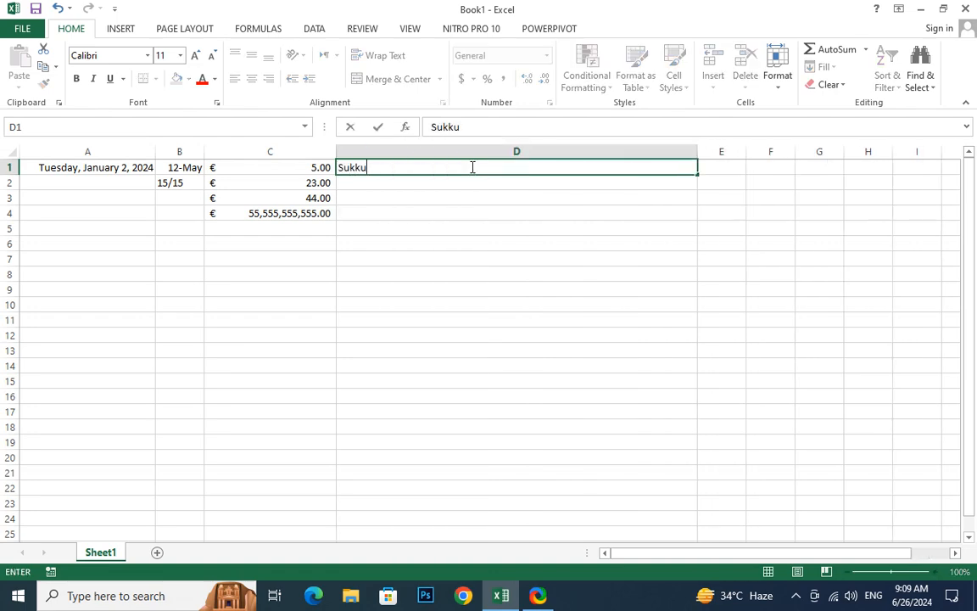
pyautogui.write('r')
pyautogui.press('Return')
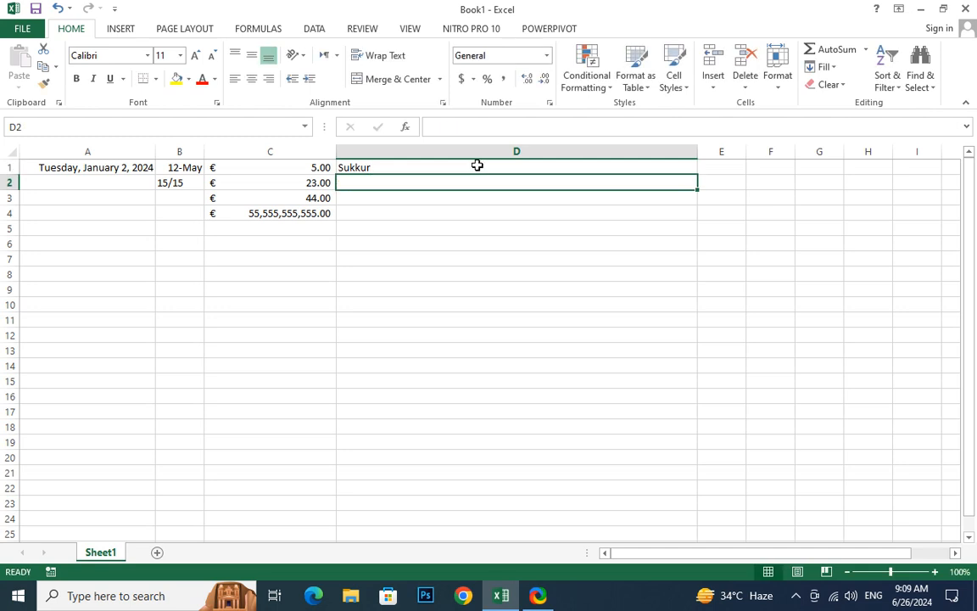
pyautogui.write('445')
pyautogui.press('Return')
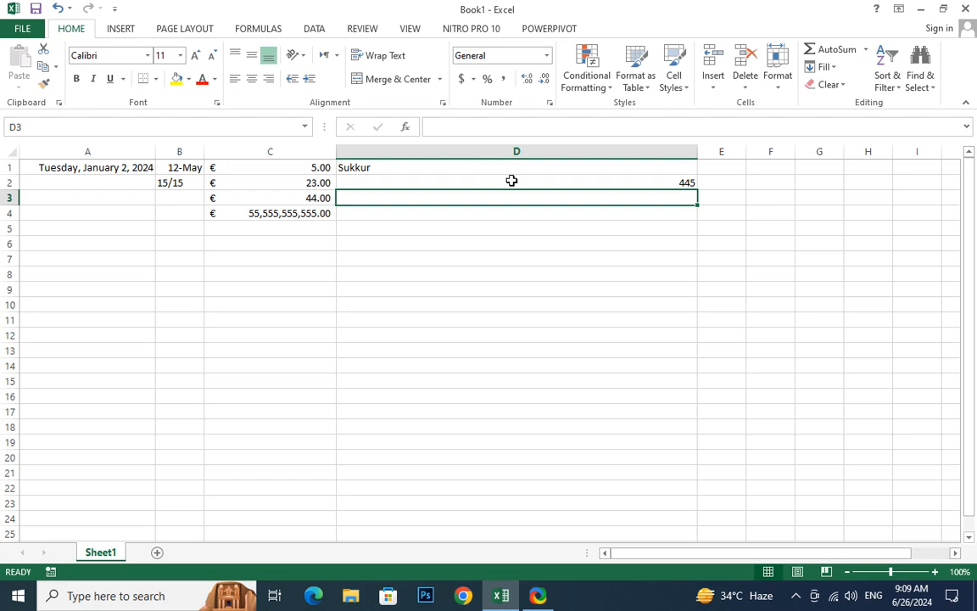
# Left-align cell D2 and set its text direction to Right-to-Left
pyautogui.click(511, 180)
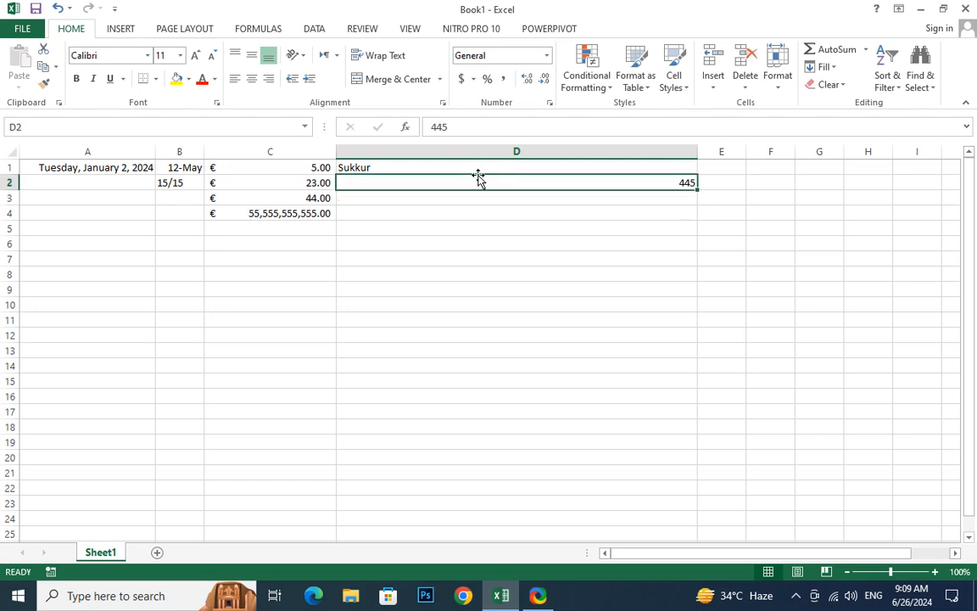
pyautogui.click(238, 84)
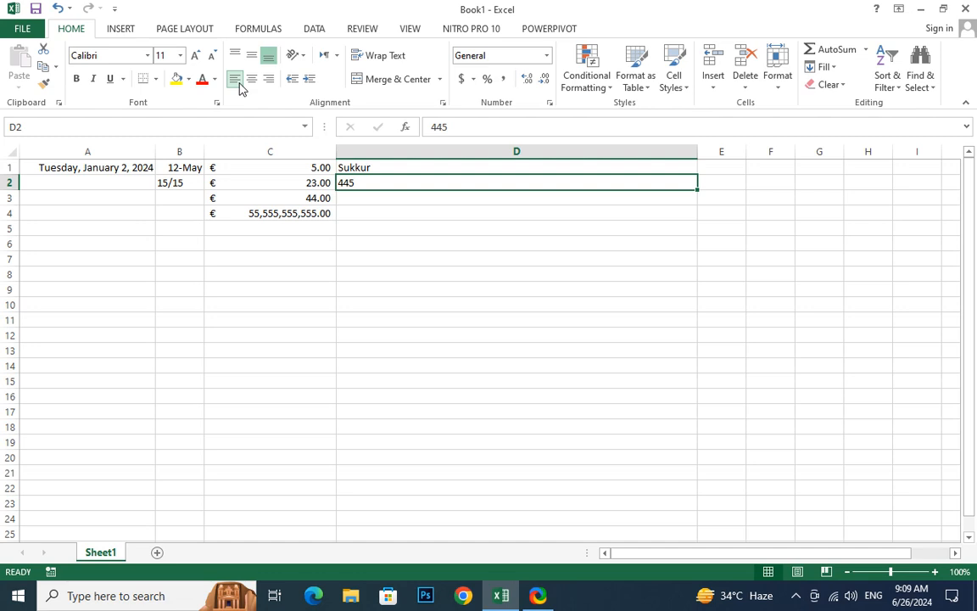
pyautogui.click(334, 58)
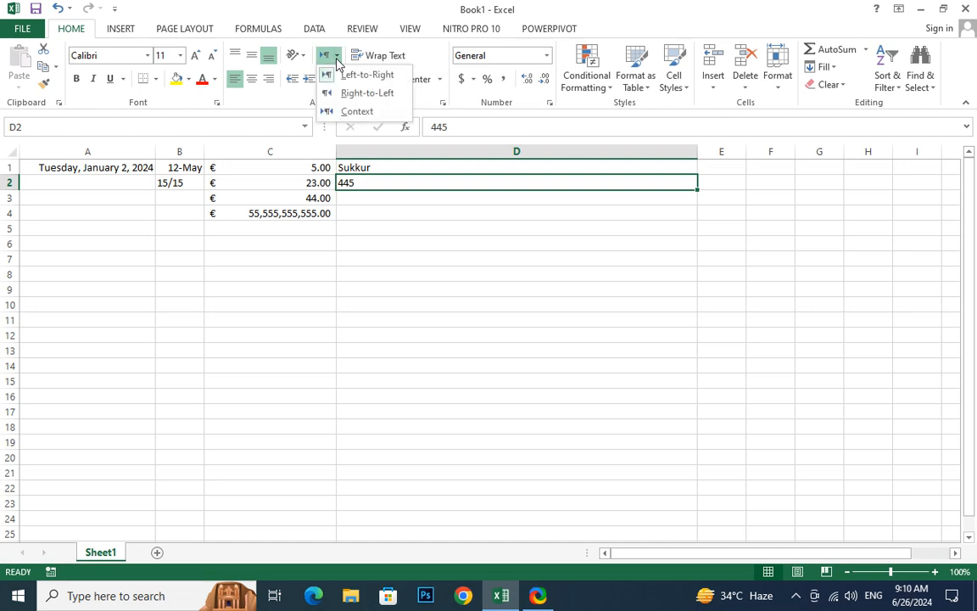
pyautogui.click(344, 93)
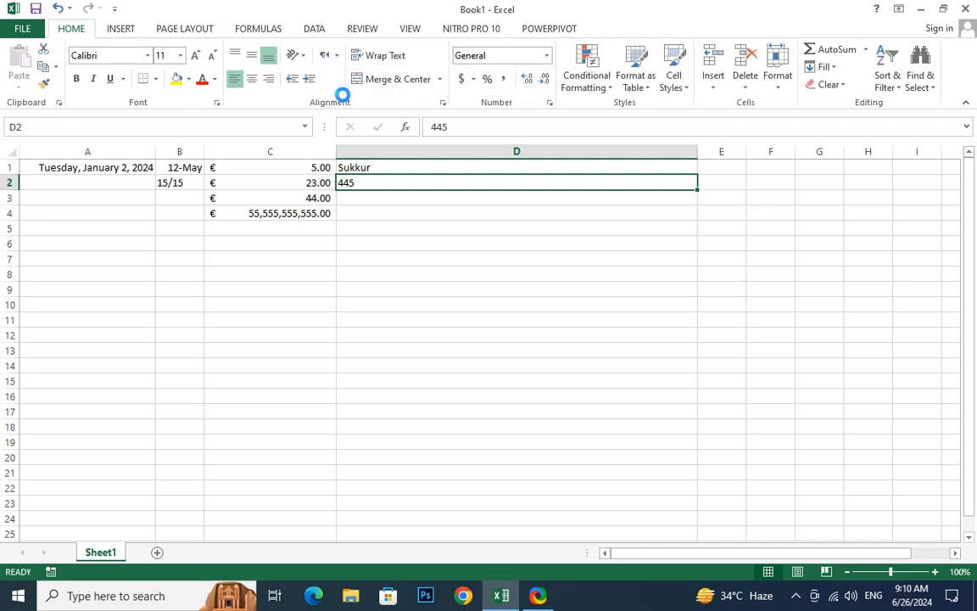
pyautogui.click(335, 57)
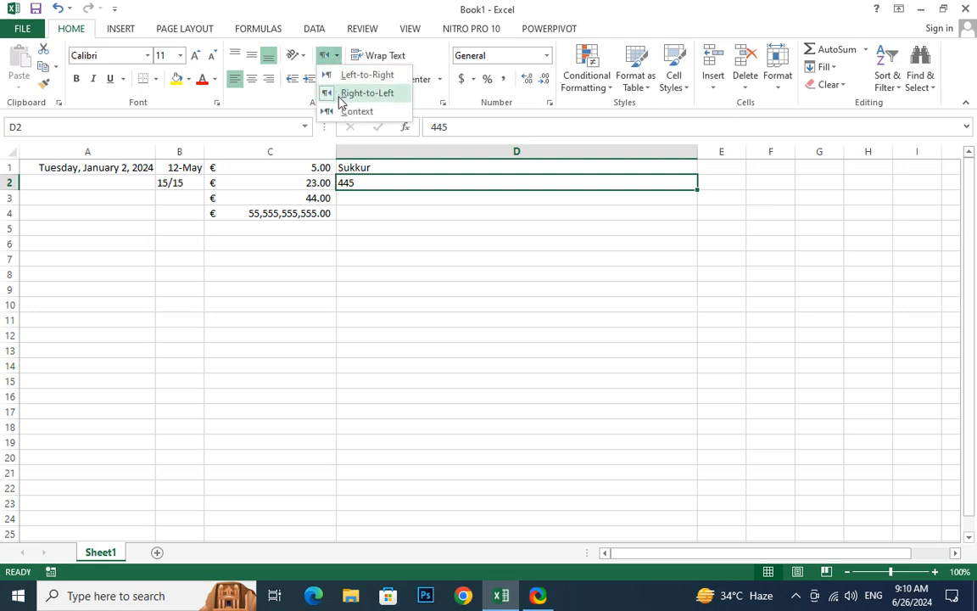
pyautogui.click(435, 186)
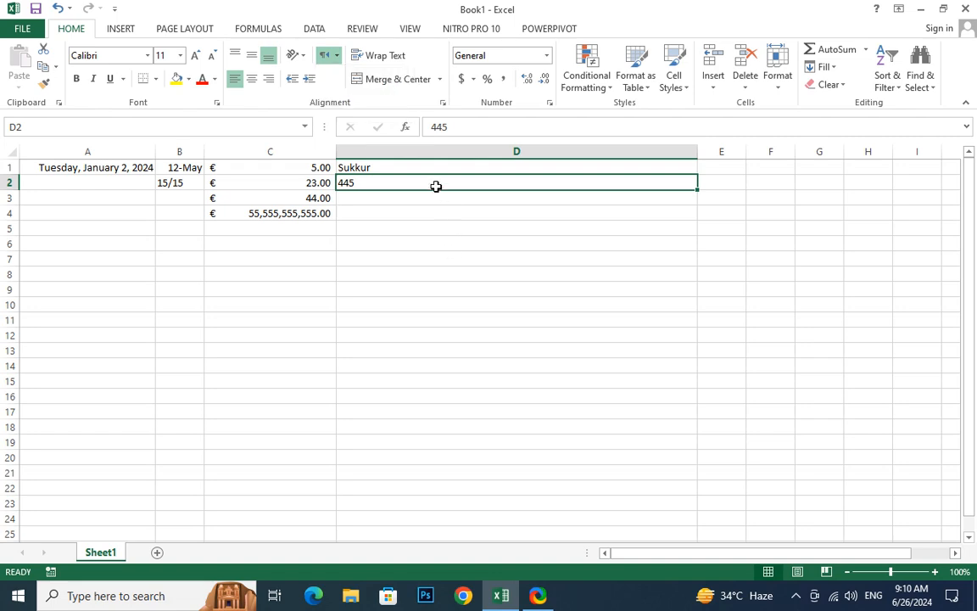
pyautogui.write('55555555555')
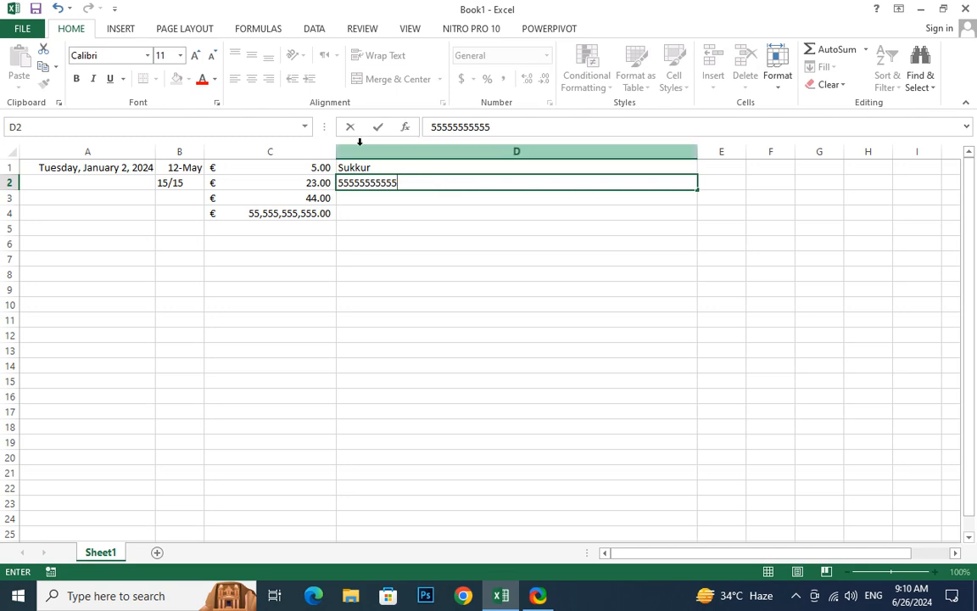
pyautogui.click(449, 244)
# Set the text direction of the empty cell D3 to Right-to-Left
pyautogui.click(433, 202)
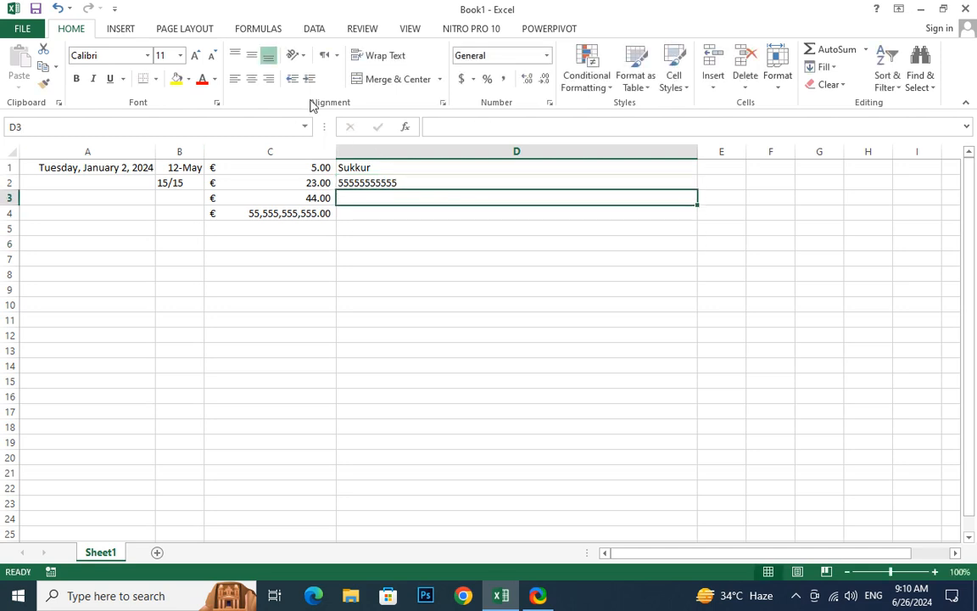
pyautogui.click(338, 59)
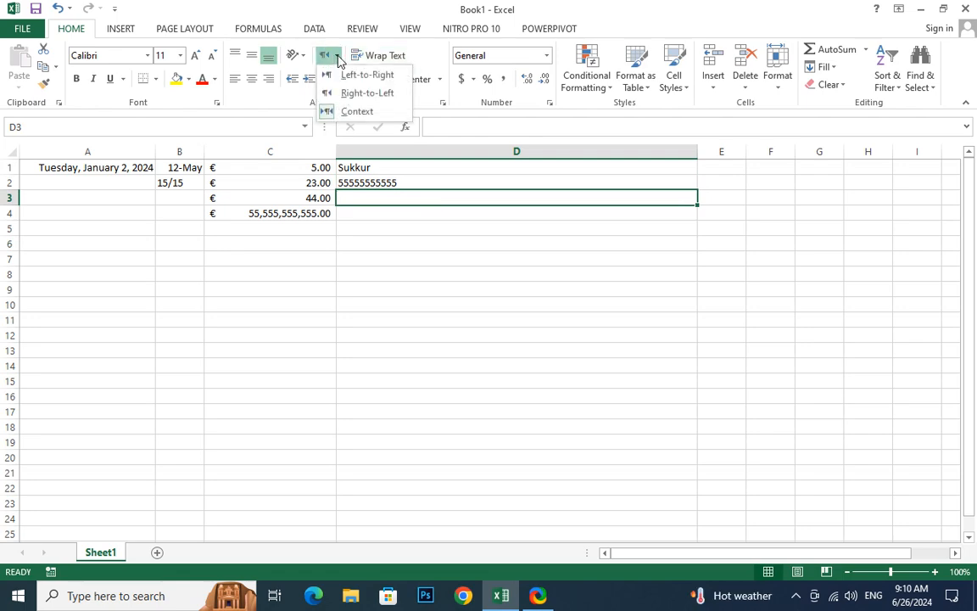
pyautogui.click(353, 93)
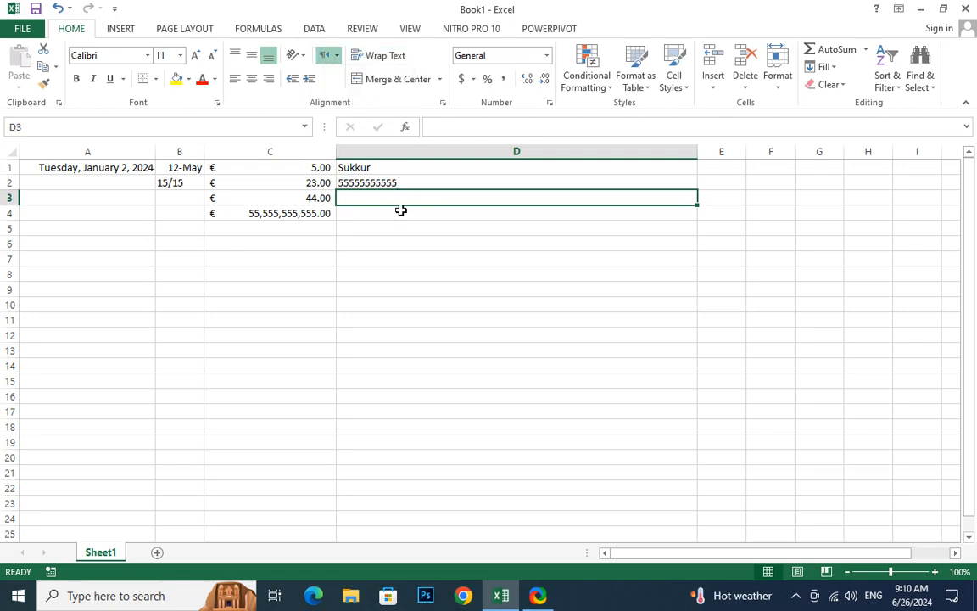
pyautogui.write('55')
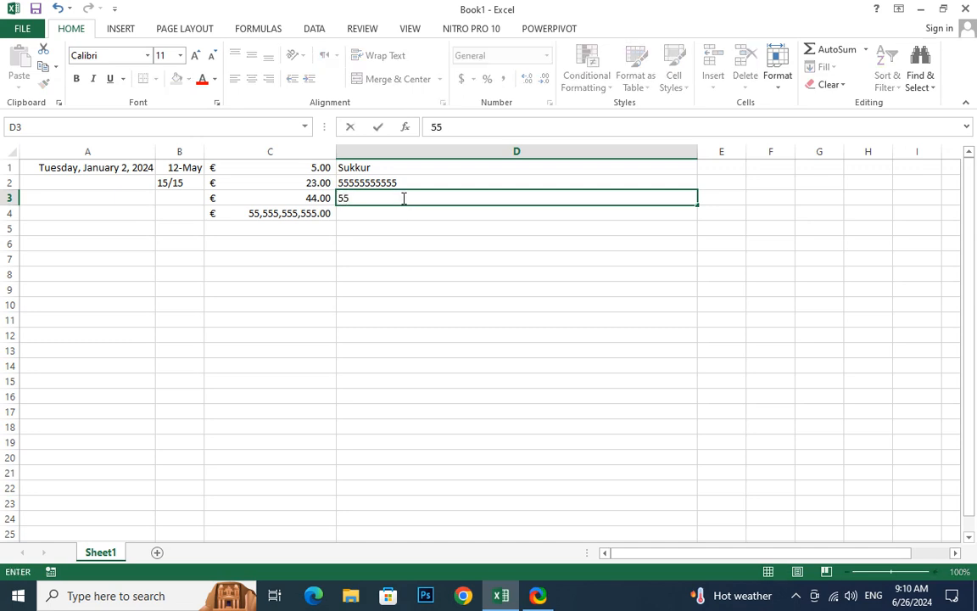
pyautogui.write('55545875')
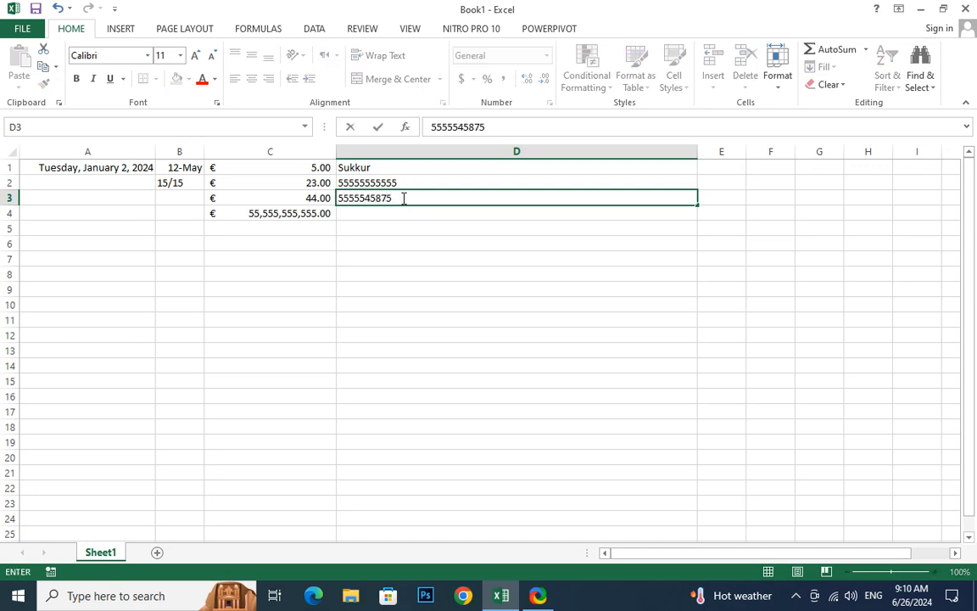
pyautogui.press('Return')
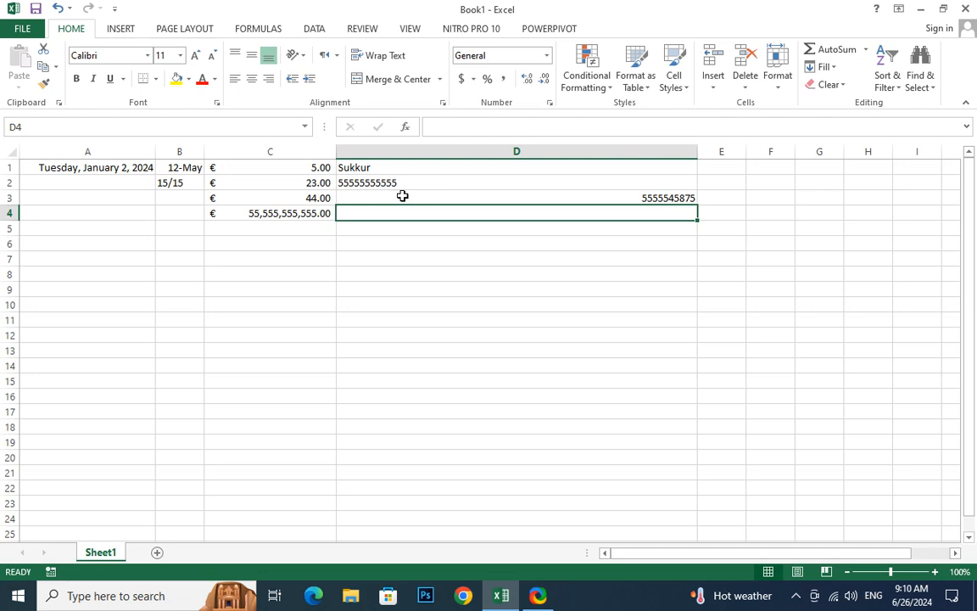
# Compare the alignment of cells D2 and D3 and view the text direction options, including Context
pyautogui.click(403, 183)
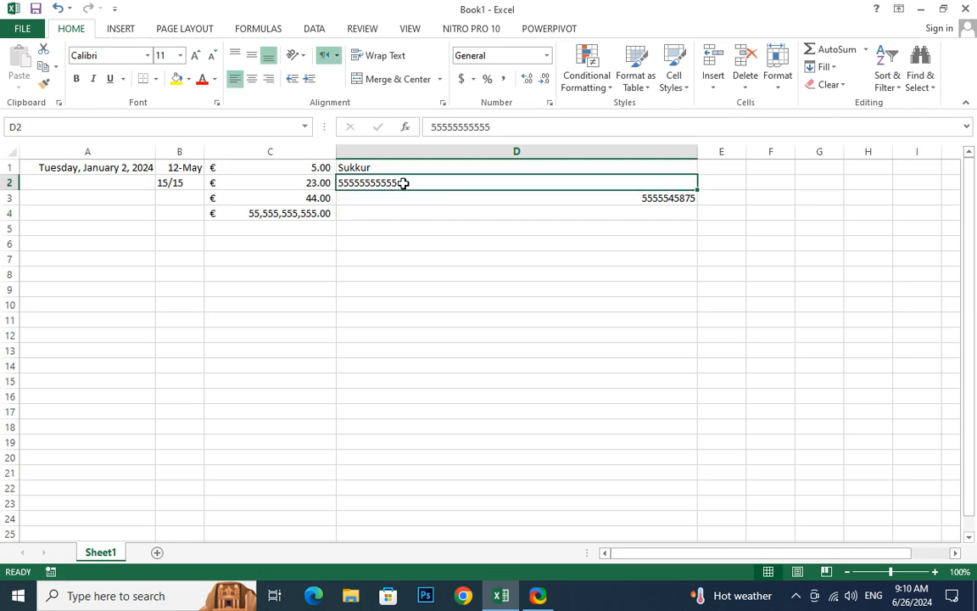
pyautogui.click(420, 204)
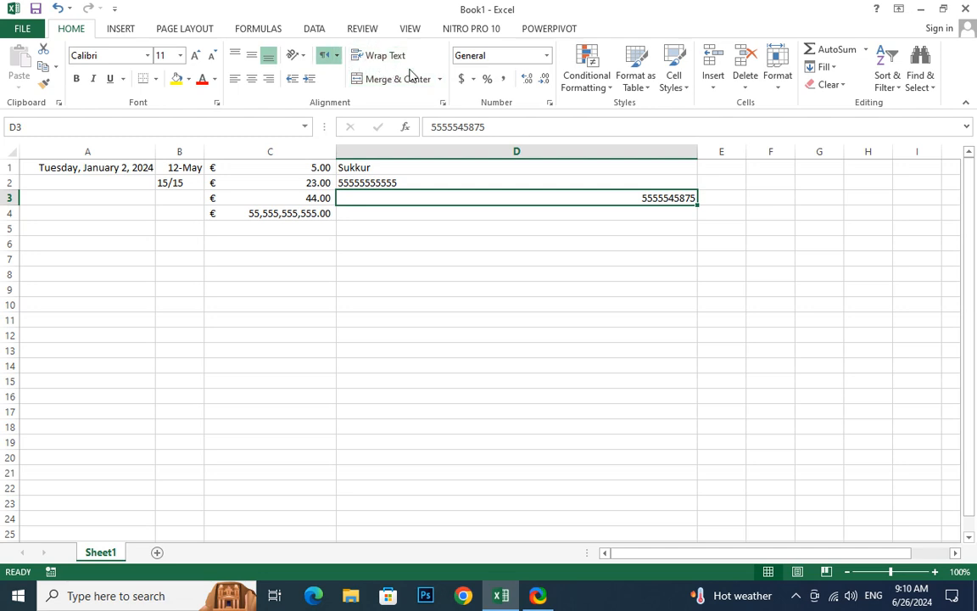
pyautogui.click(327, 55)
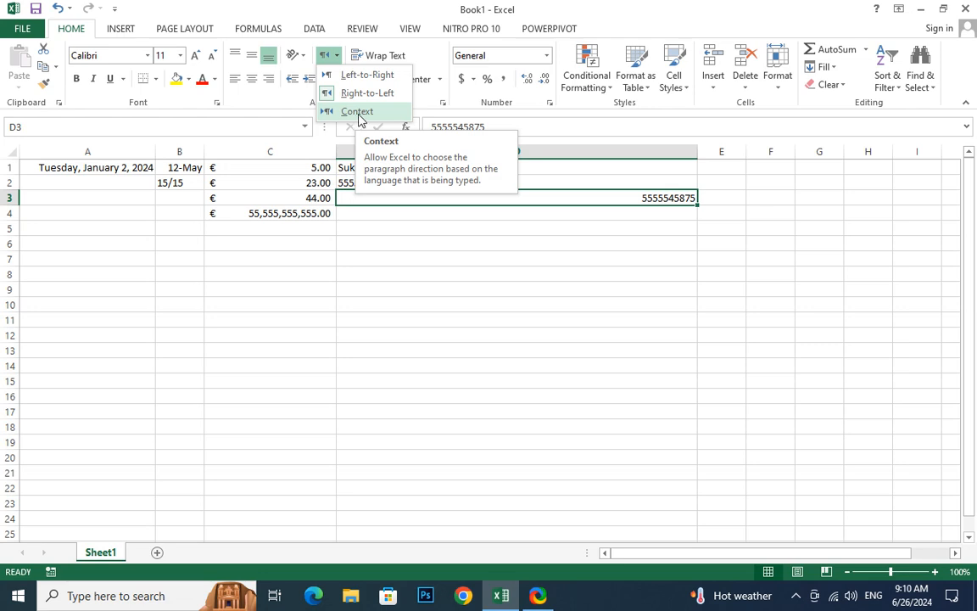
pyautogui.click(407, 221)
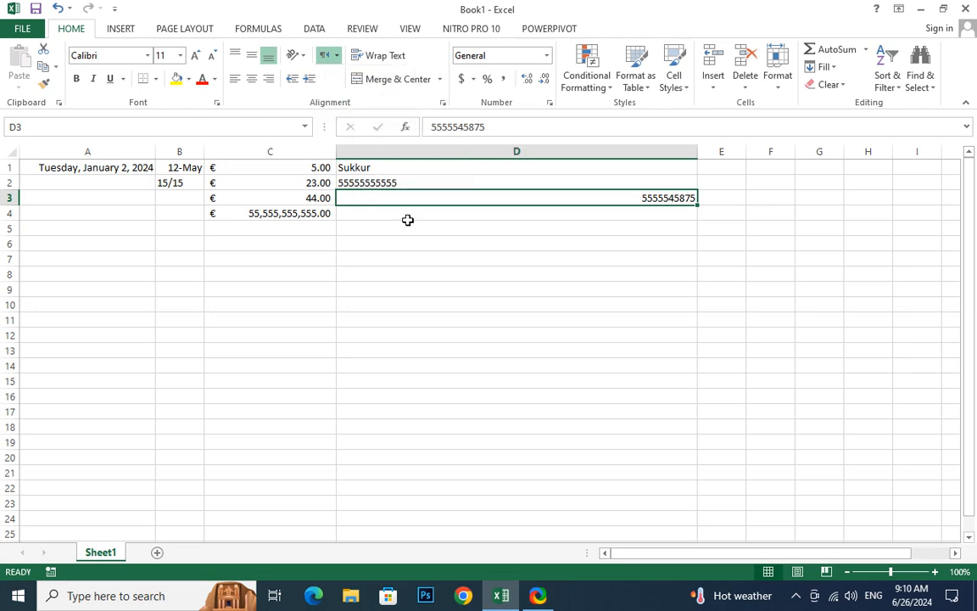
pyautogui.click(444, 167)
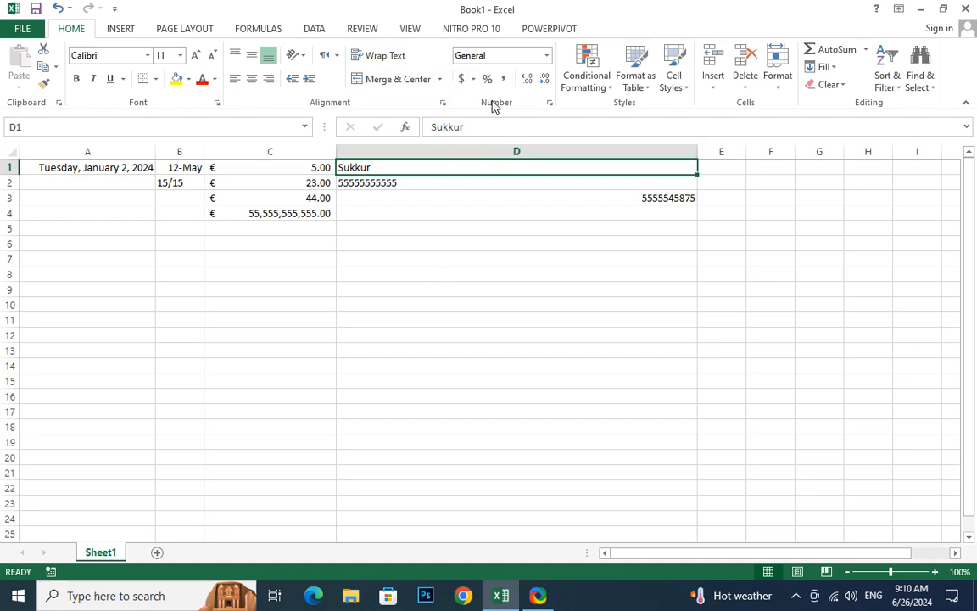
# Enter the long decimal number 6.2132162465465321261 in cell D7
pyautogui.click(601, 256)
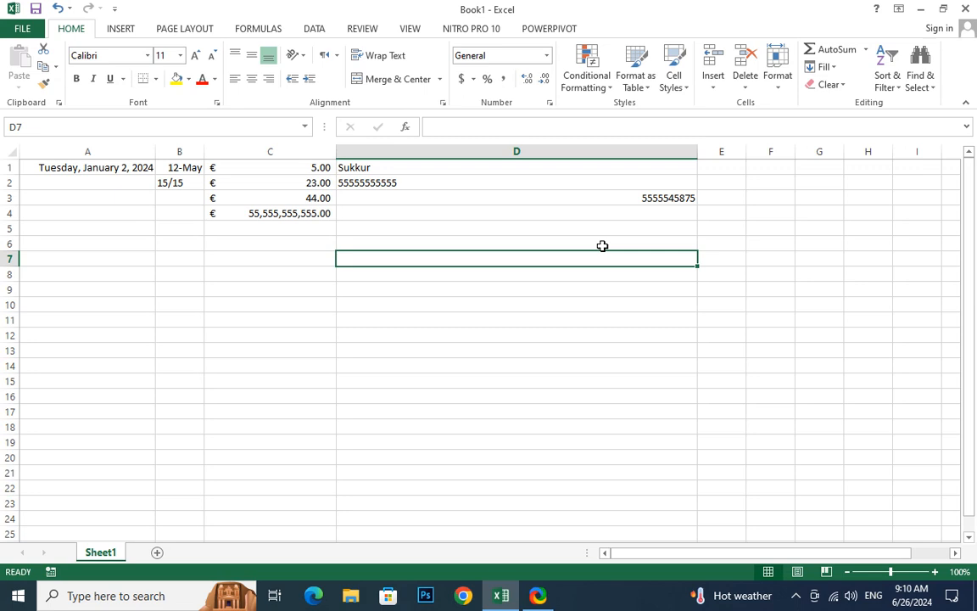
pyautogui.write('6')
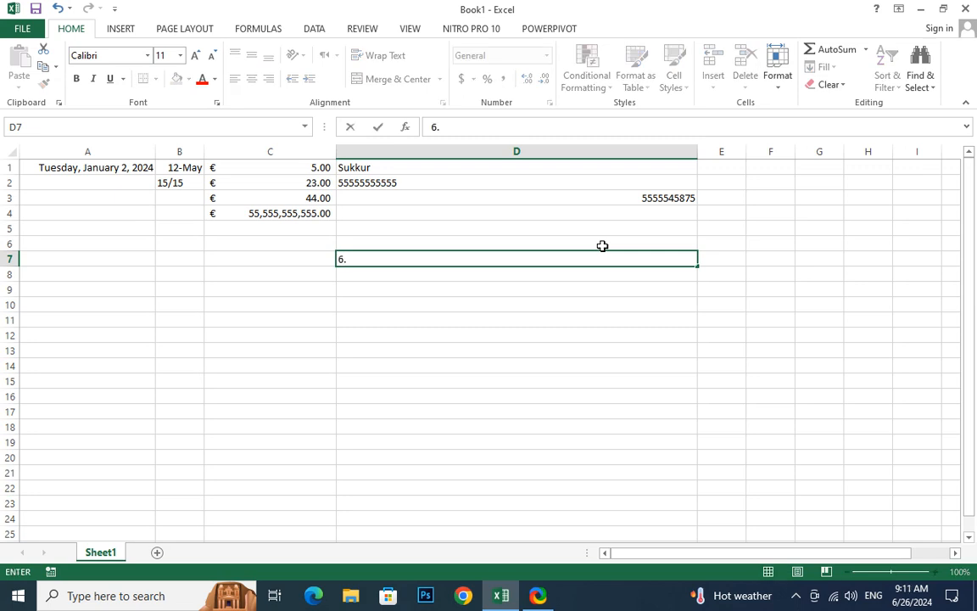
pyautogui.write('.213216246546533261')
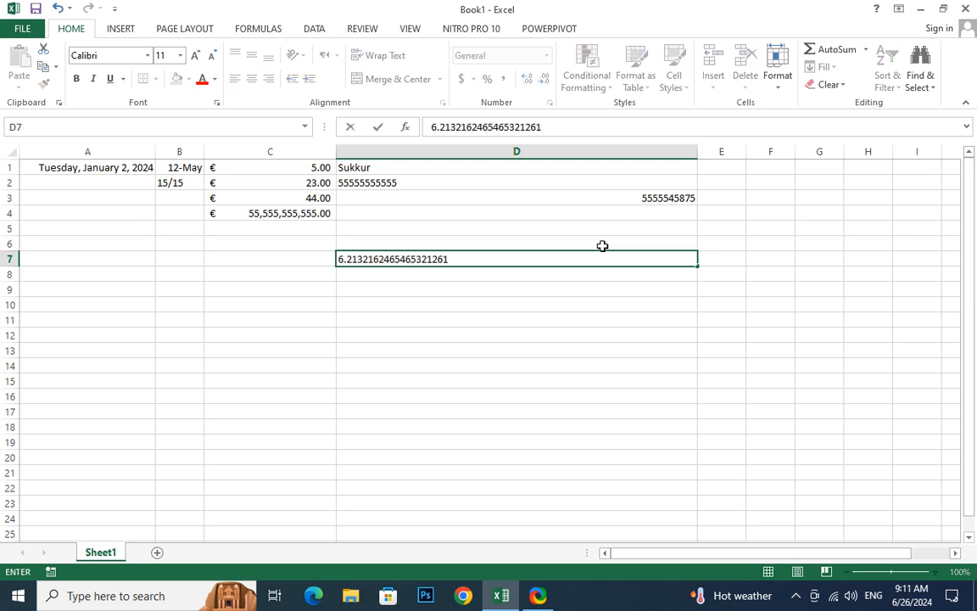
pyautogui.press('Return')
# Decrease the decimals shown in cell D7 to one decimal place
pyautogui.click(648, 258)
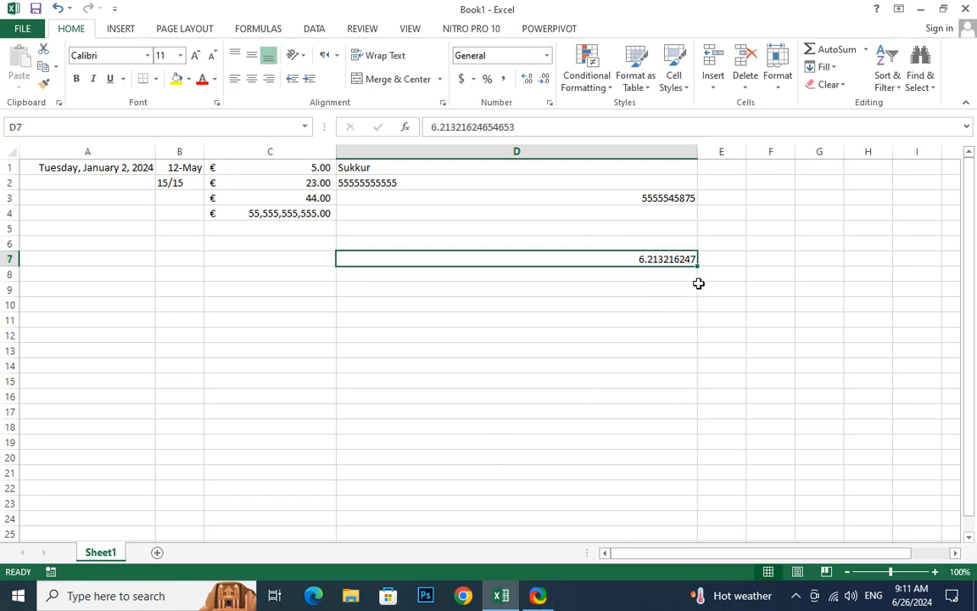
pyautogui.click(544, 79)
pyautogui.click(545, 79)
pyautogui.click(545, 80)
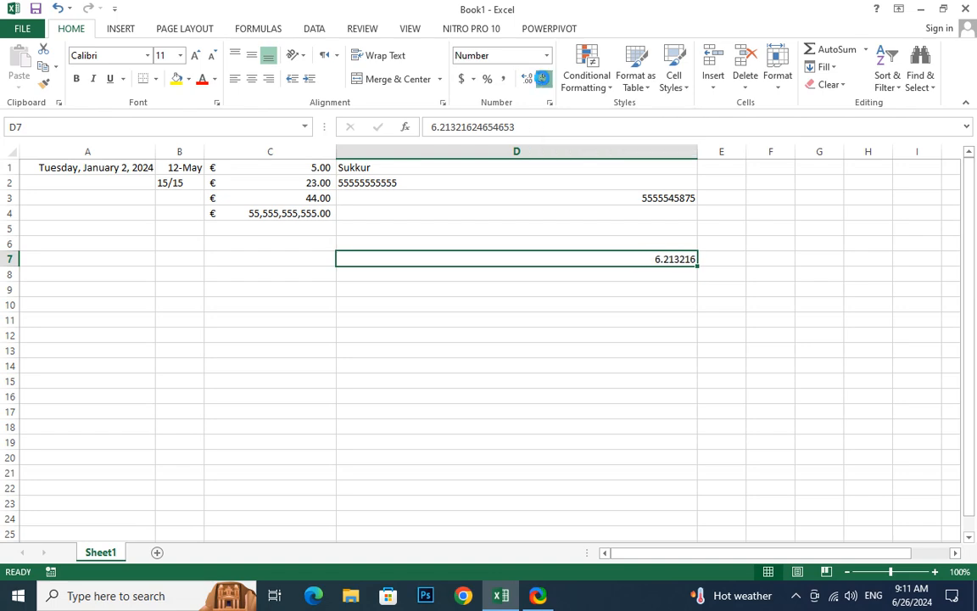
pyautogui.click(544, 80)
pyautogui.click(544, 80)
pyautogui.click(545, 80)
pyautogui.click(544, 80)
pyautogui.click(544, 80)
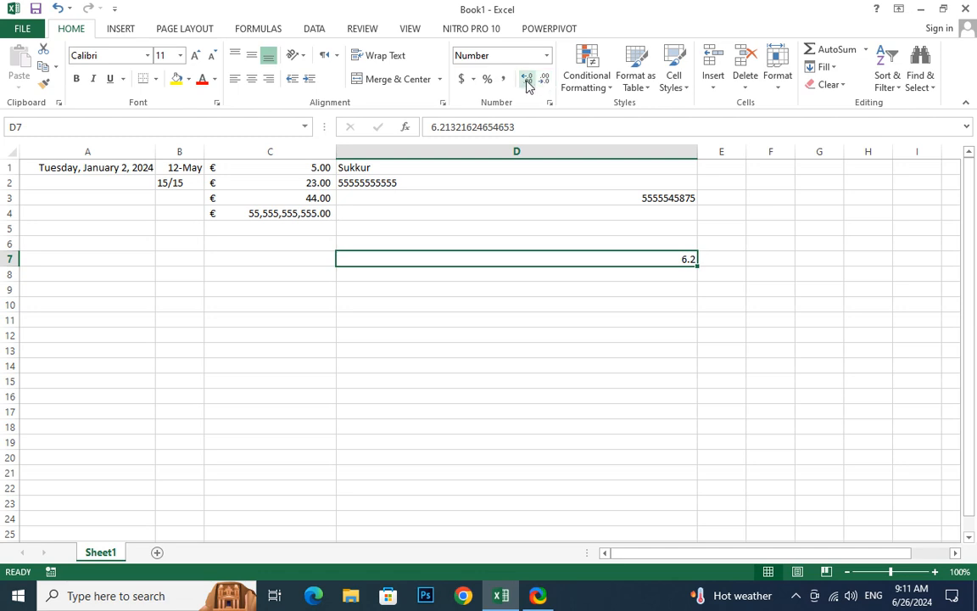
# Increase the decimals shown in cell D7 far beyond the number's own digits, adding a long run of trailing zeros
pyautogui.click(527, 80)
pyautogui.click(527, 79)
pyautogui.click(526, 80)
pyautogui.click(527, 79)
pyautogui.click(527, 80)
pyautogui.click(526, 80)
pyautogui.click(527, 80)
pyautogui.click(527, 79)
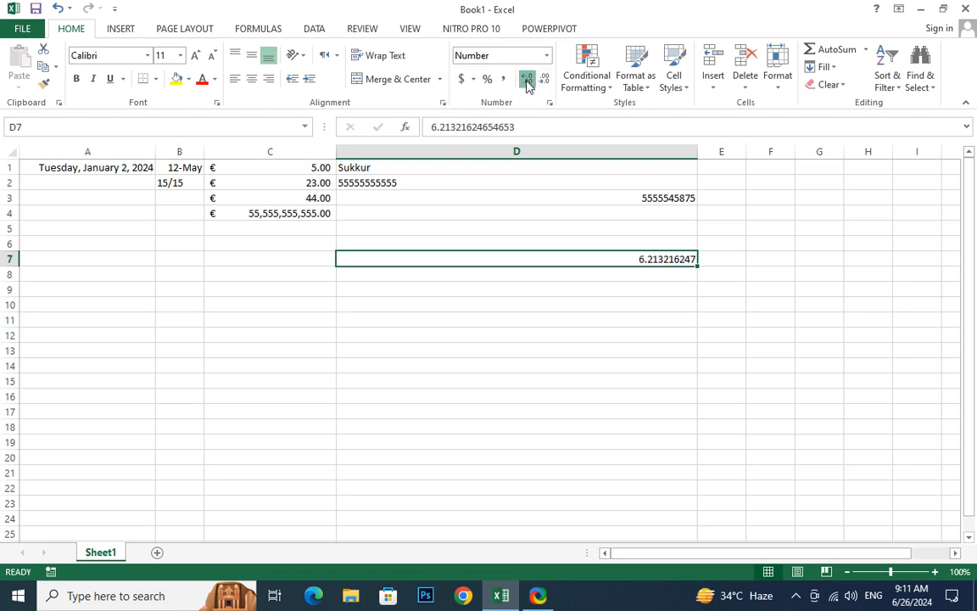
pyautogui.click(527, 79)
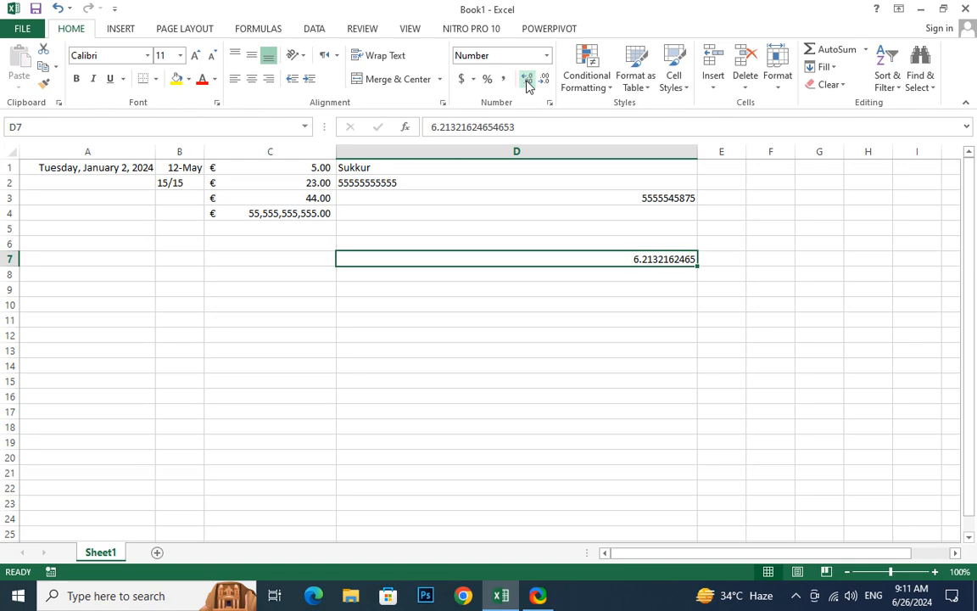
pyautogui.click(527, 82)
pyautogui.click(527, 82)
pyautogui.click(527, 83)
pyautogui.doubleClick(527, 82)
pyautogui.tripleClick(527, 83)
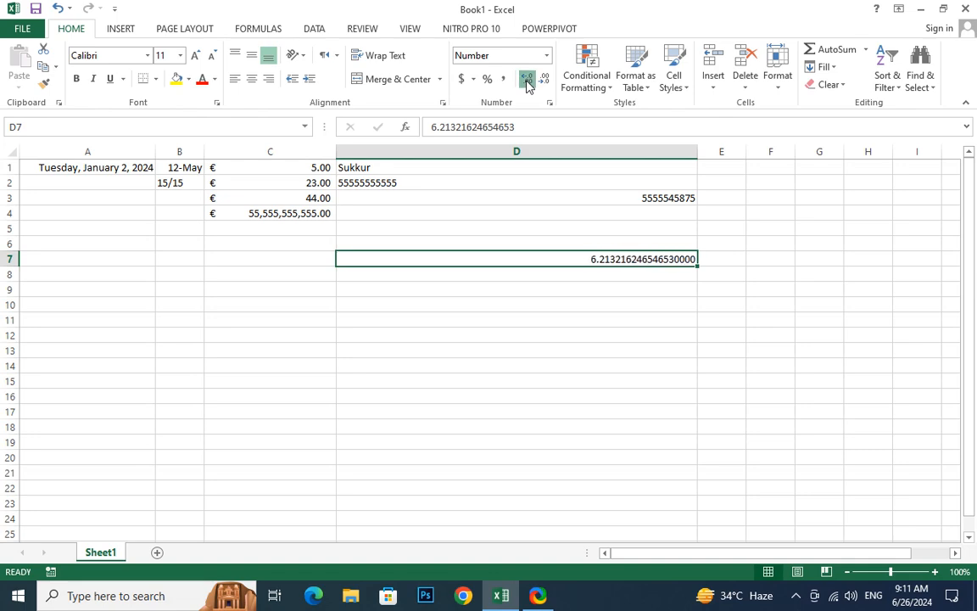
pyautogui.tripleClick(527, 83)
pyautogui.doubleClick(527, 82)
pyautogui.tripleClick(527, 83)
pyautogui.doubleClick(527, 82)
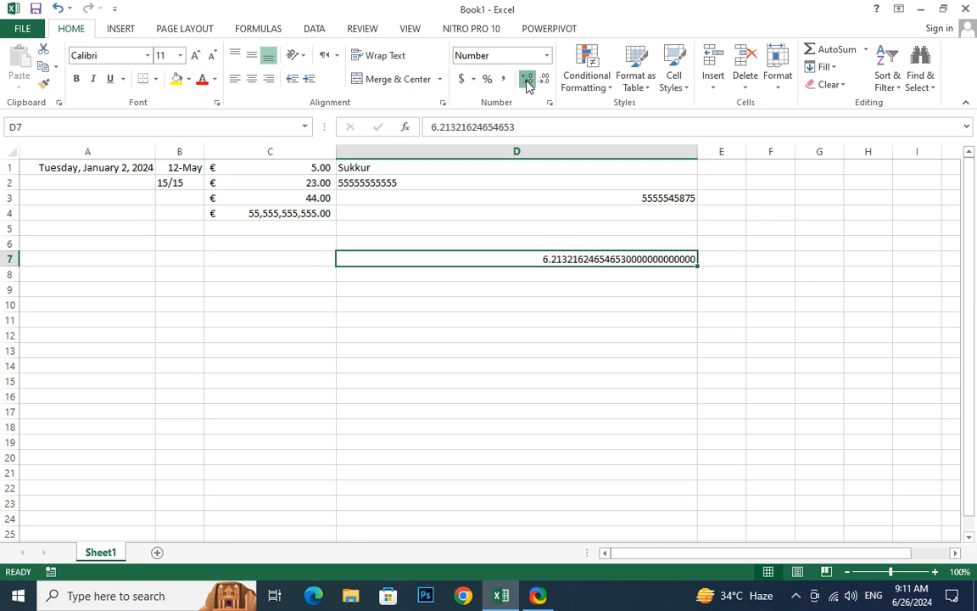
pyautogui.doubleClick(527, 82)
pyautogui.tripleClick(527, 83)
pyautogui.doubleClick(527, 82)
pyautogui.click(527, 82)
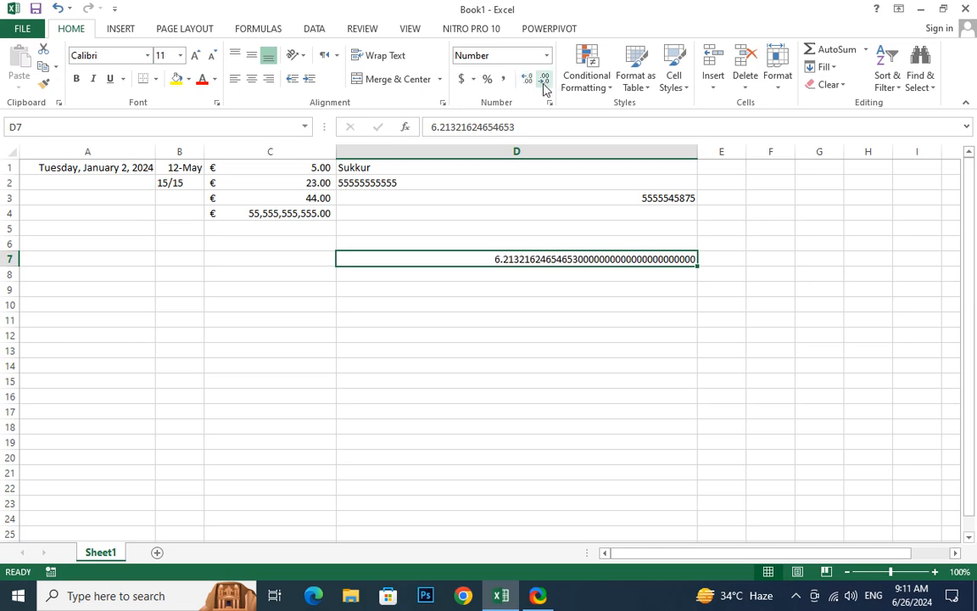
# Decrease the decimals shown in cell D7 to six decimal places
pyautogui.click(544, 82)
pyautogui.click(544, 82)
pyautogui.doubleClick(543, 82)
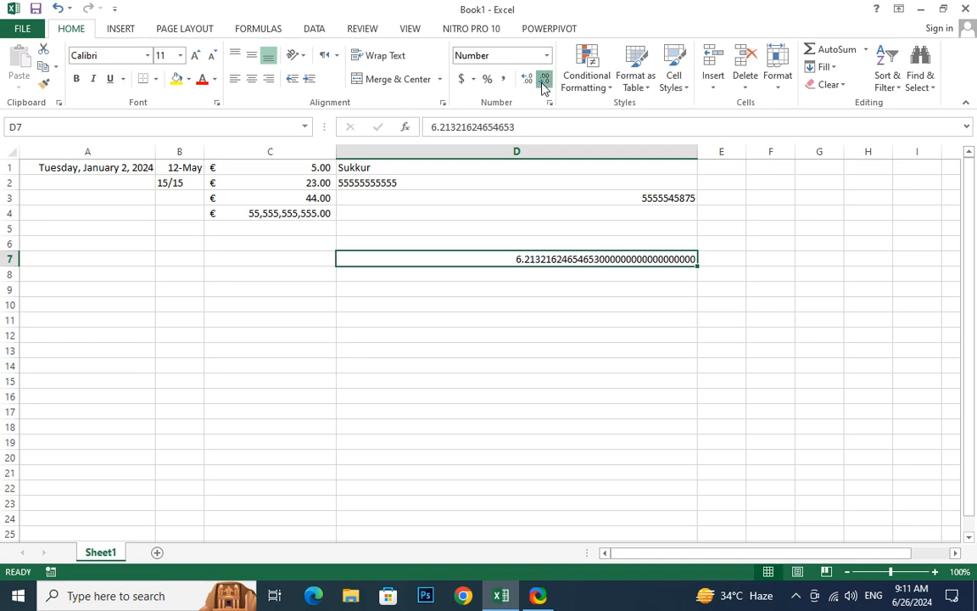
pyautogui.doubleClick(543, 82)
pyautogui.doubleClick(544, 83)
pyautogui.click(544, 82)
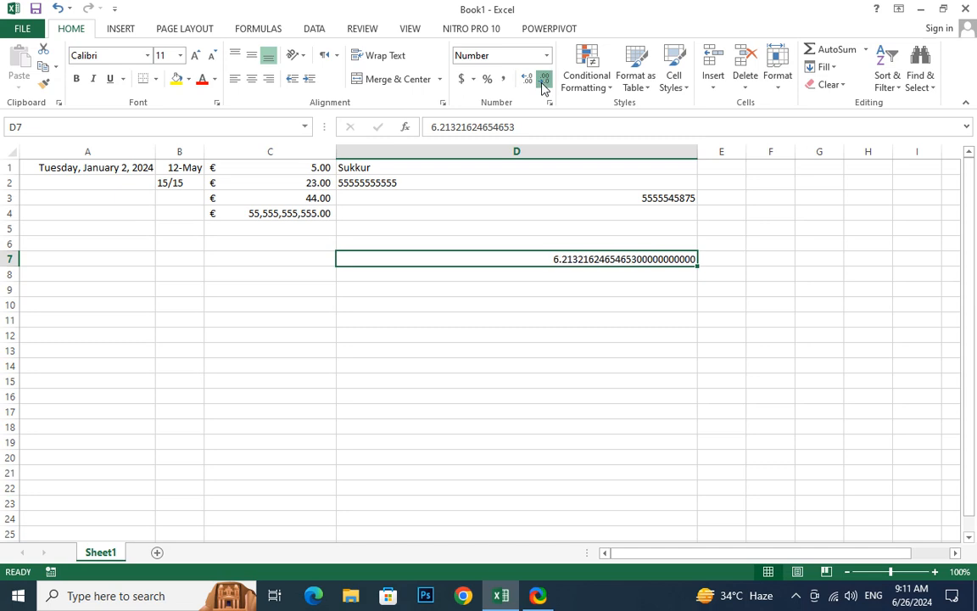
pyautogui.doubleClick(543, 82)
pyautogui.doubleClick(544, 82)
pyautogui.click(544, 82)
pyautogui.doubleClick(543, 83)
pyautogui.click(544, 82)
pyautogui.doubleClick(544, 82)
pyautogui.click(543, 82)
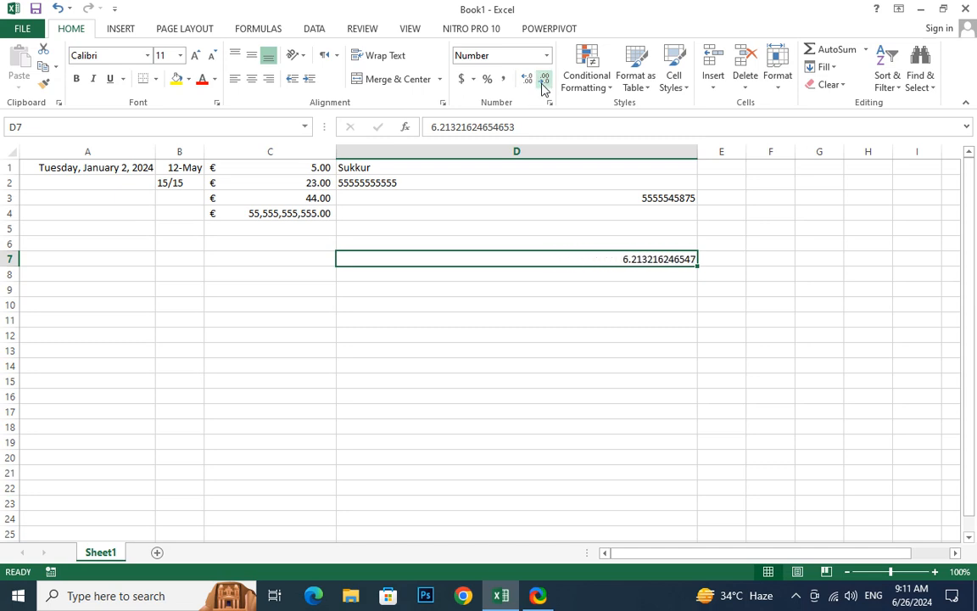
pyautogui.doubleClick(544, 82)
pyautogui.doubleClick(544, 83)
pyautogui.click(544, 83)
pyautogui.click(544, 82)
pyautogui.click(544, 82)
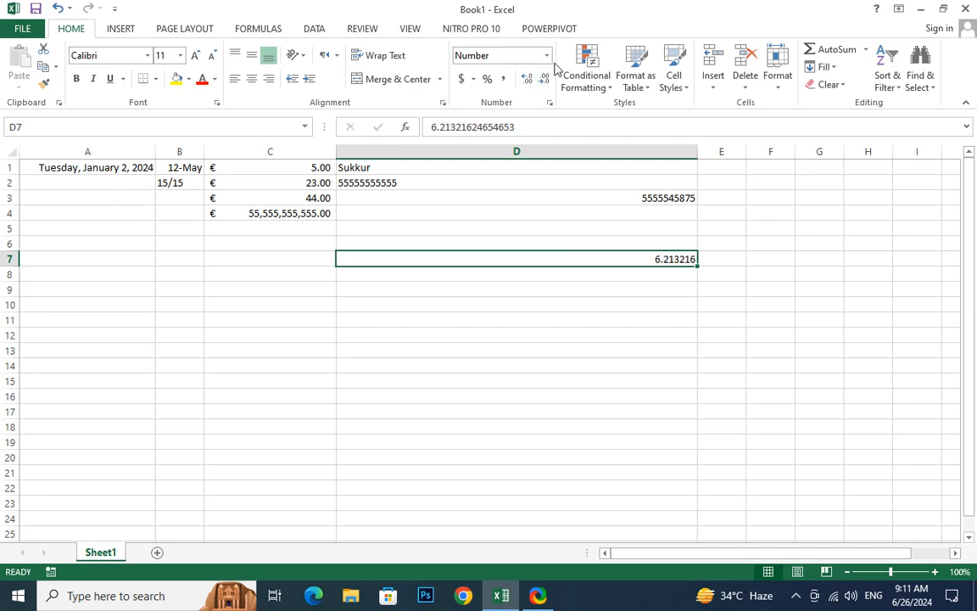
# Turn on the 1000 separator in the Number format of cell D7
pyautogui.click(547, 58)
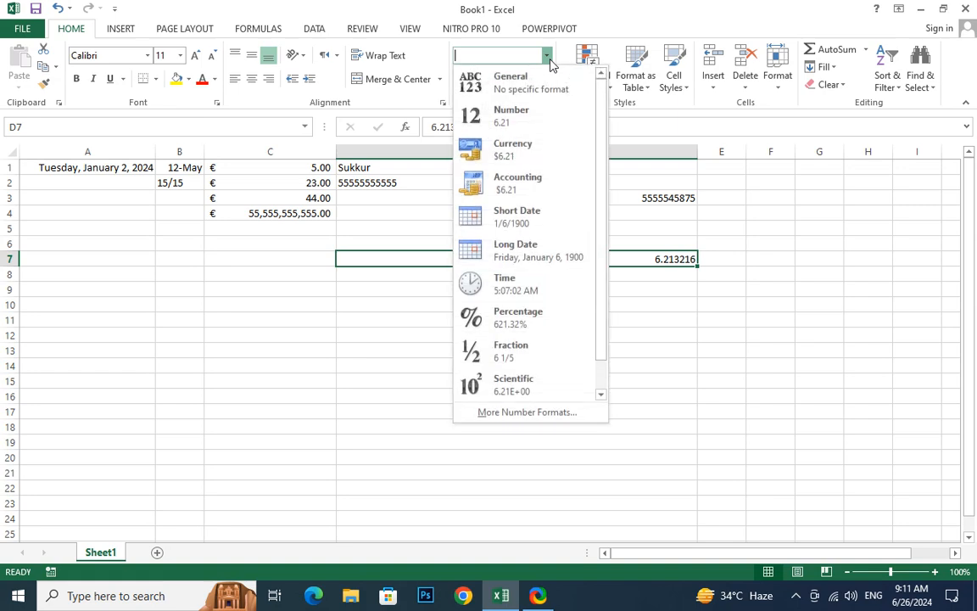
pyautogui.click(540, 410)
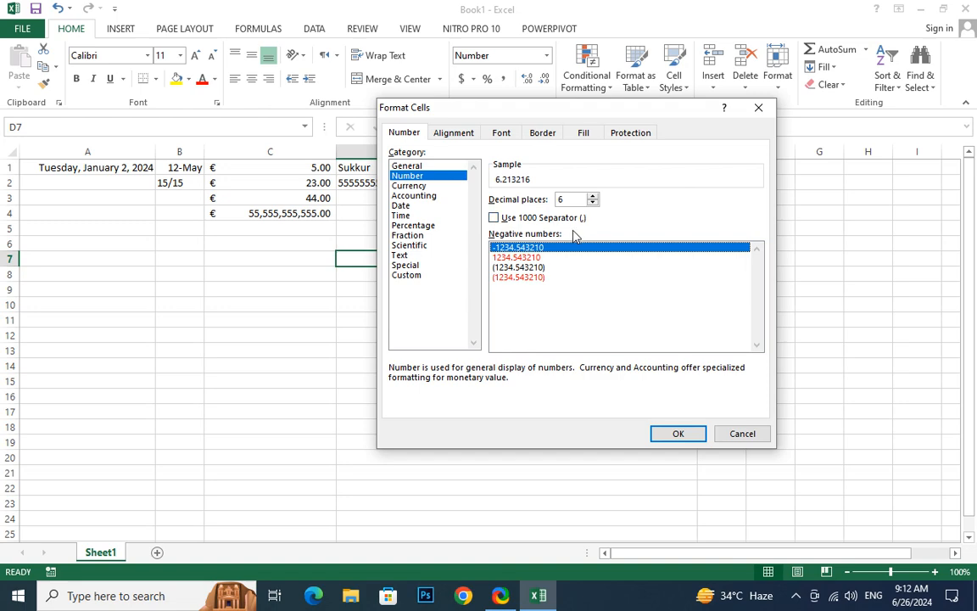
pyautogui.click(495, 219)
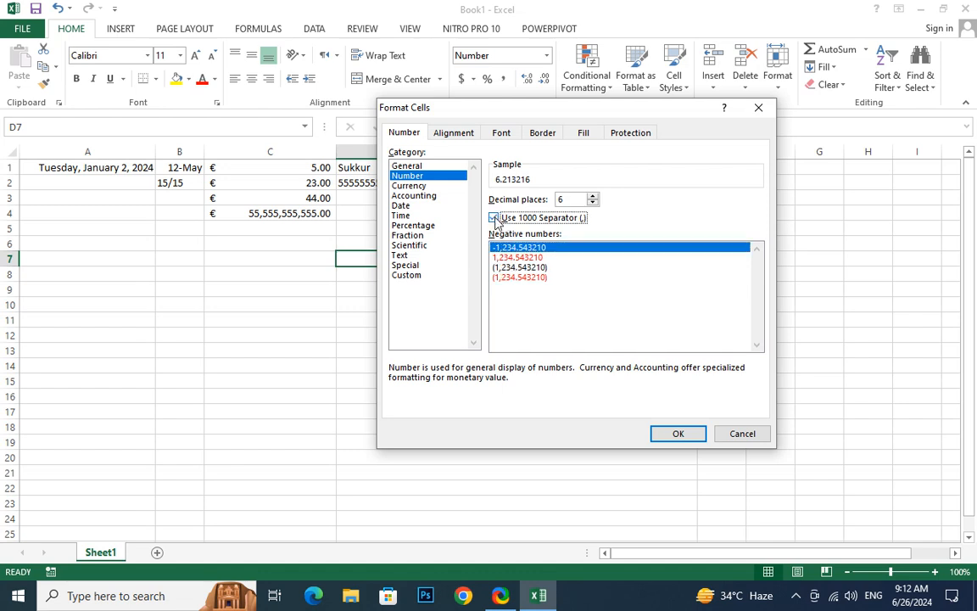
pyautogui.click(682, 433)
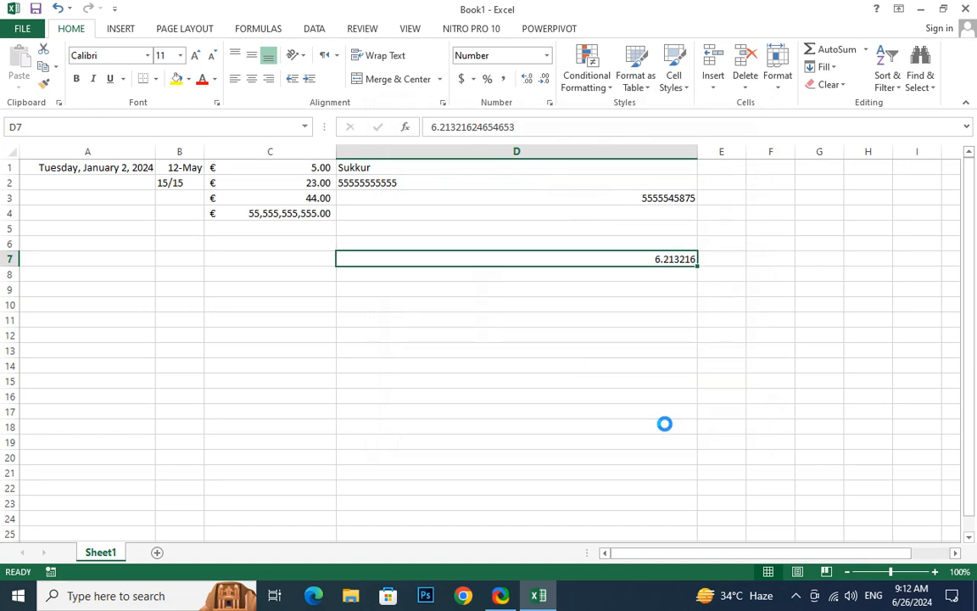
pyautogui.write('6')
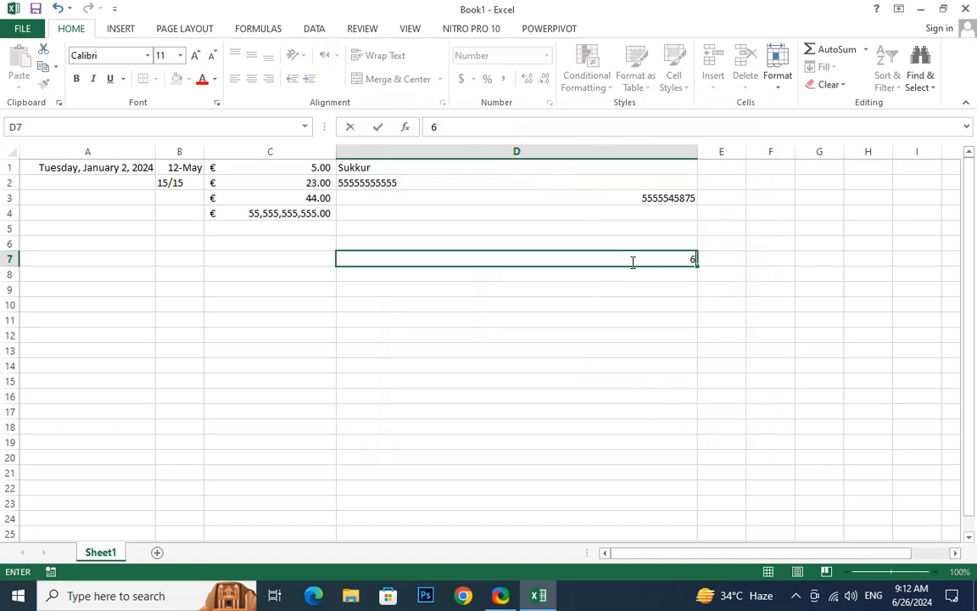
pyautogui.write(',261,321,321,321')
pyautogui.press('Return')
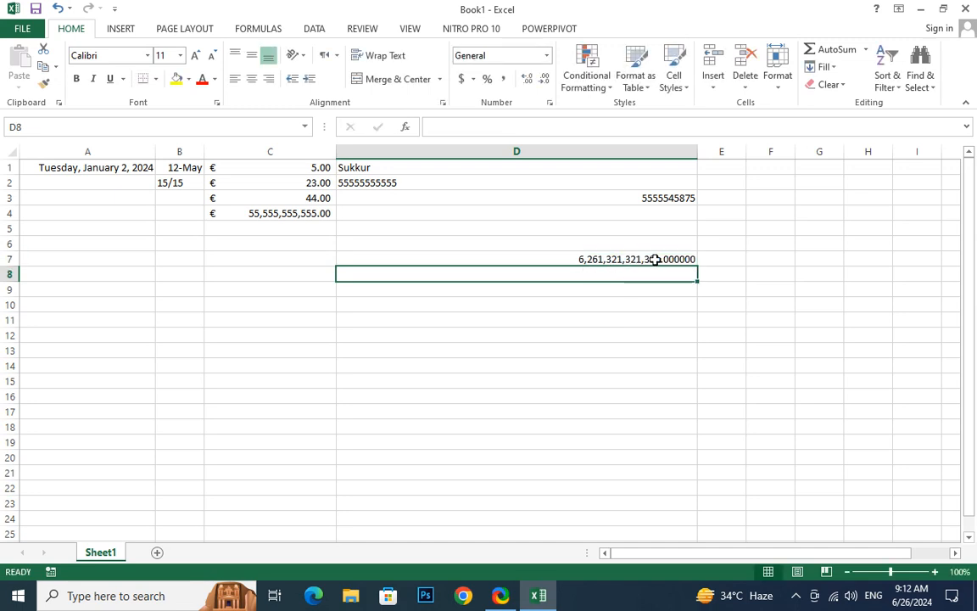
# Set the negative number style of cell D7 to the black parenthesised format (1,234.543210)
pyautogui.click(624, 259)
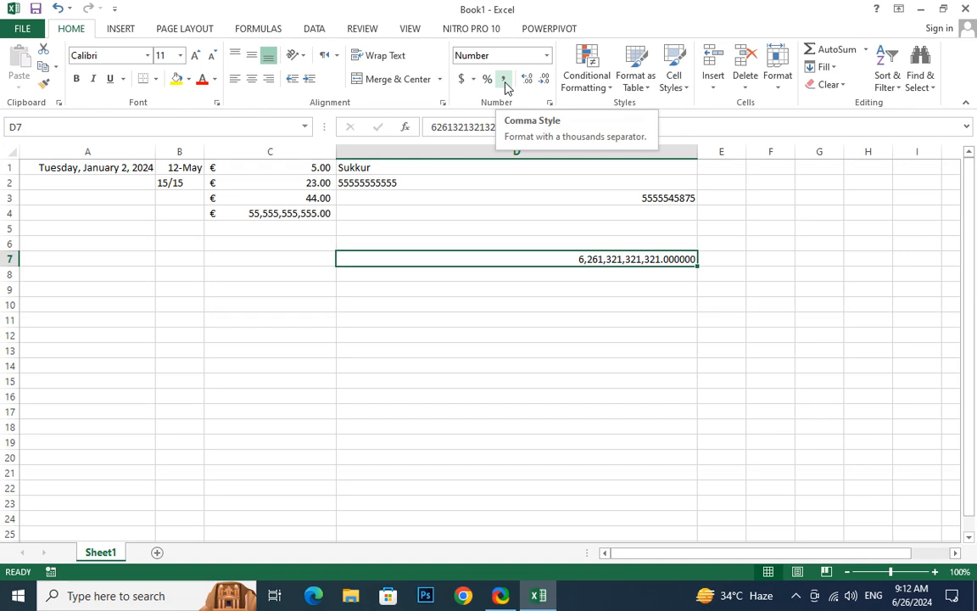
pyautogui.click(546, 55)
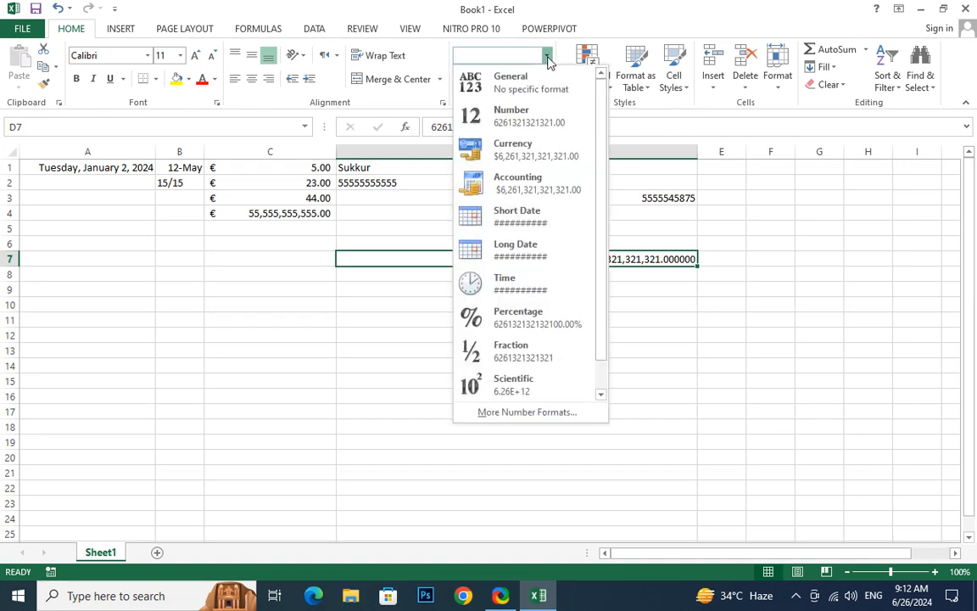
pyautogui.click(512, 414)
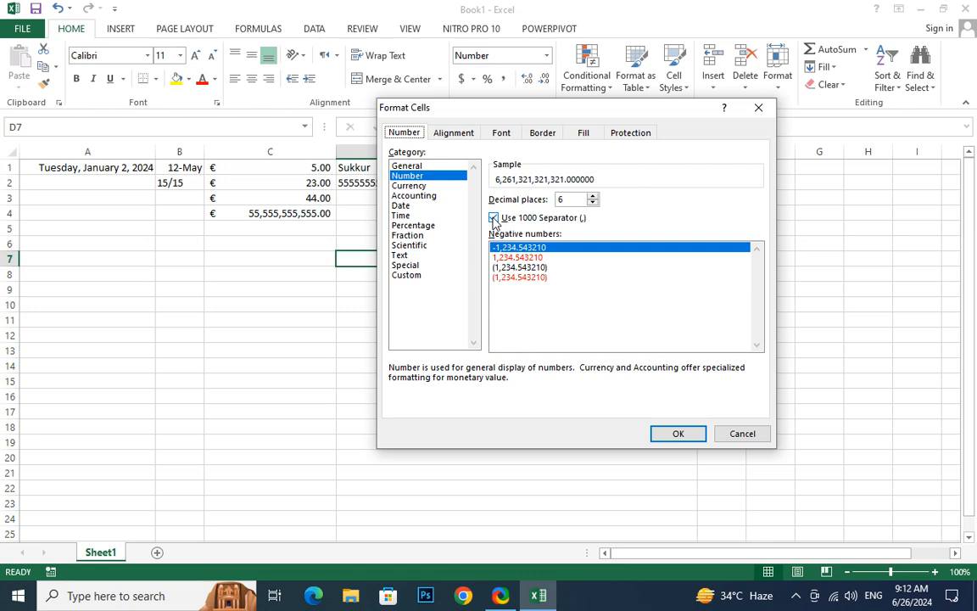
pyautogui.click(502, 268)
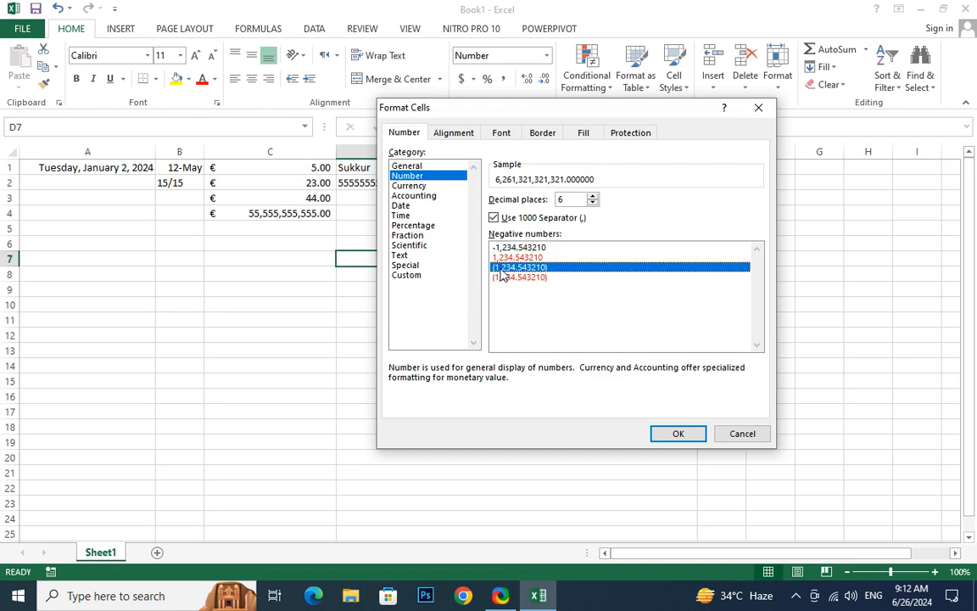
pyautogui.click(678, 433)
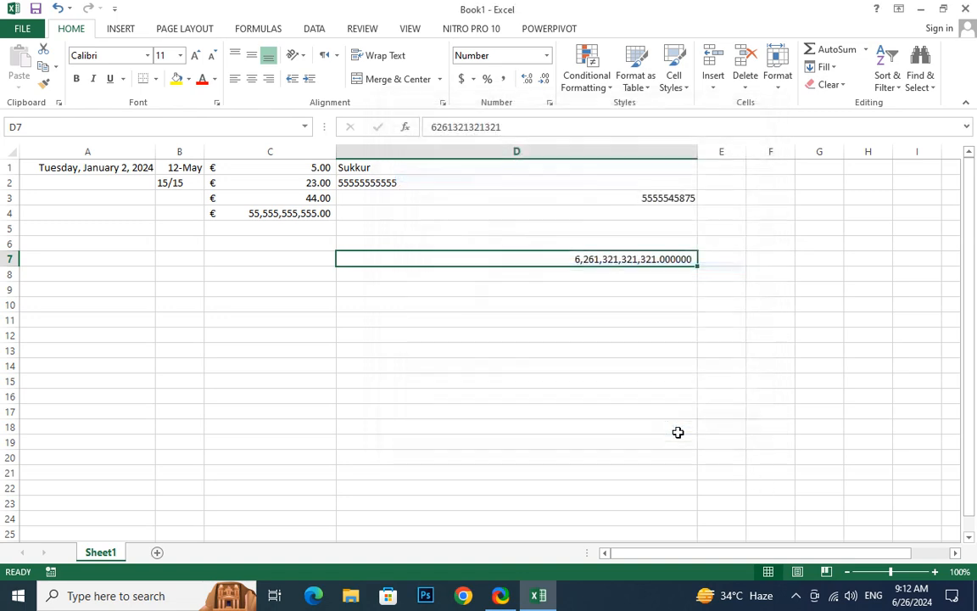
# Replace the value in cell D7 with 22365 and reselect the cell
pyautogui.click(557, 322)
pyautogui.click(593, 259)
pyautogui.write('22365')
pyautogui.press('Return')
pyautogui.click(630, 259)
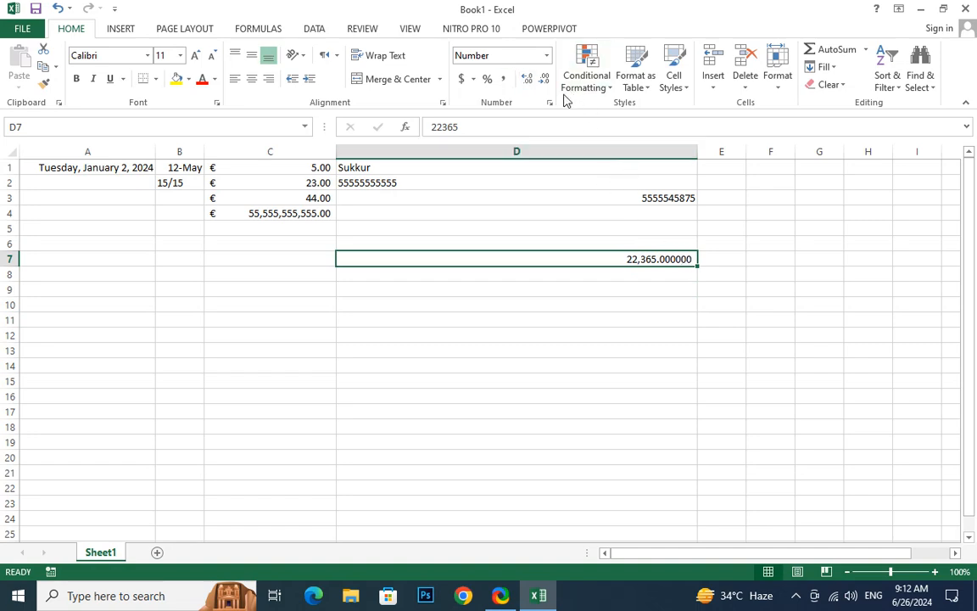
# Switch the number format of cell D7 to the Currency category and choose the SAR symbol
pyautogui.click(546, 56)
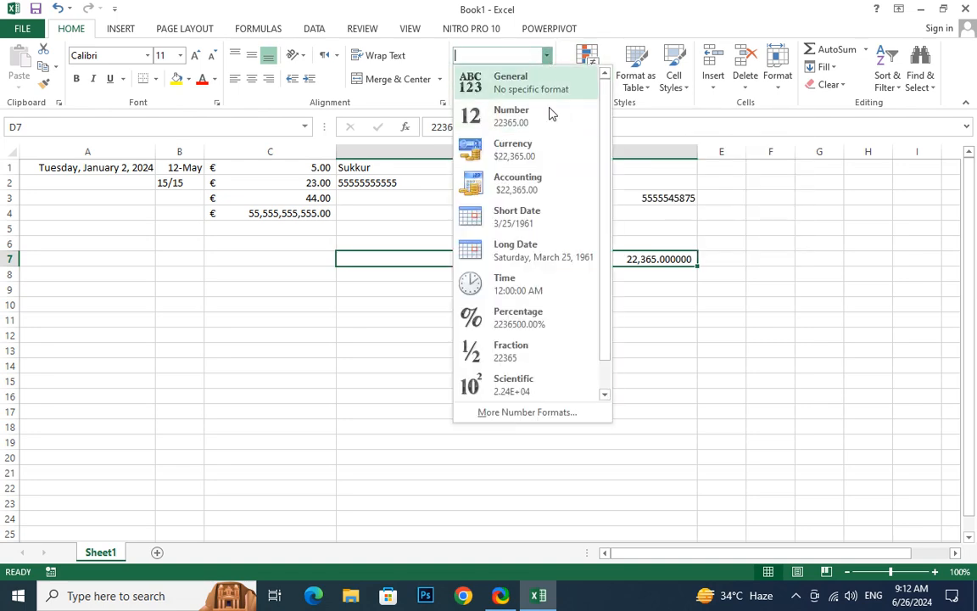
pyautogui.click(506, 412)
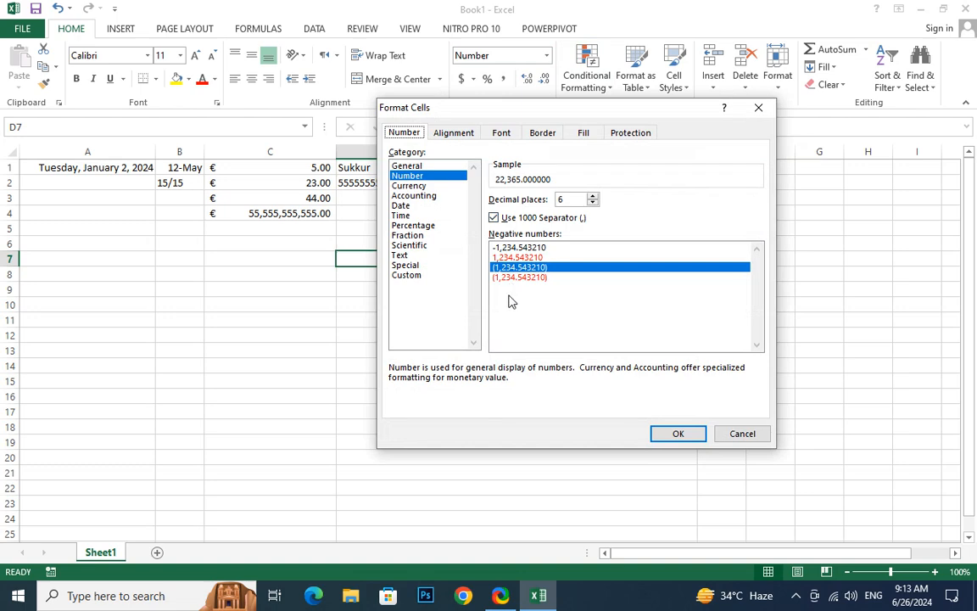
pyautogui.click(410, 186)
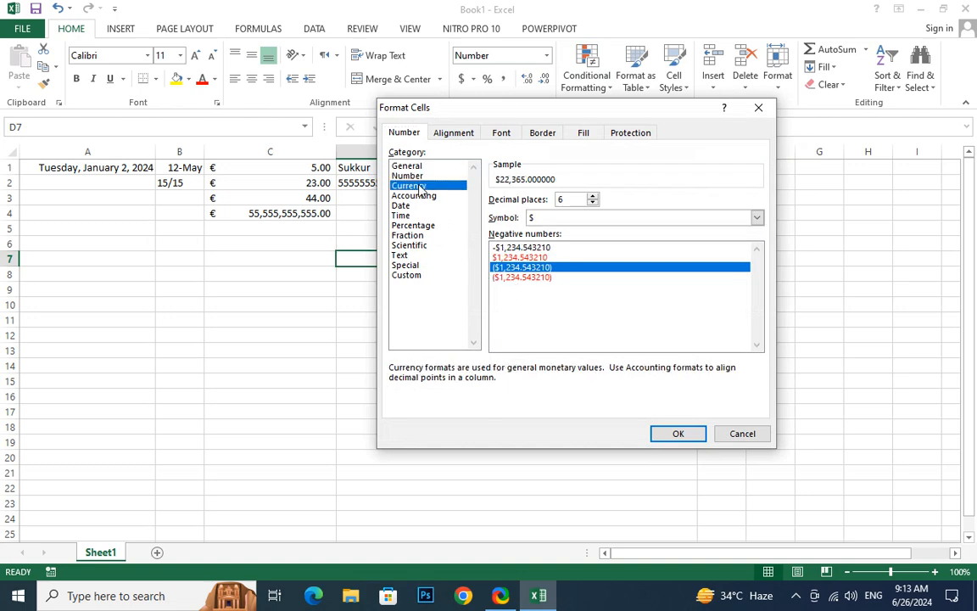
pyautogui.click(757, 219)
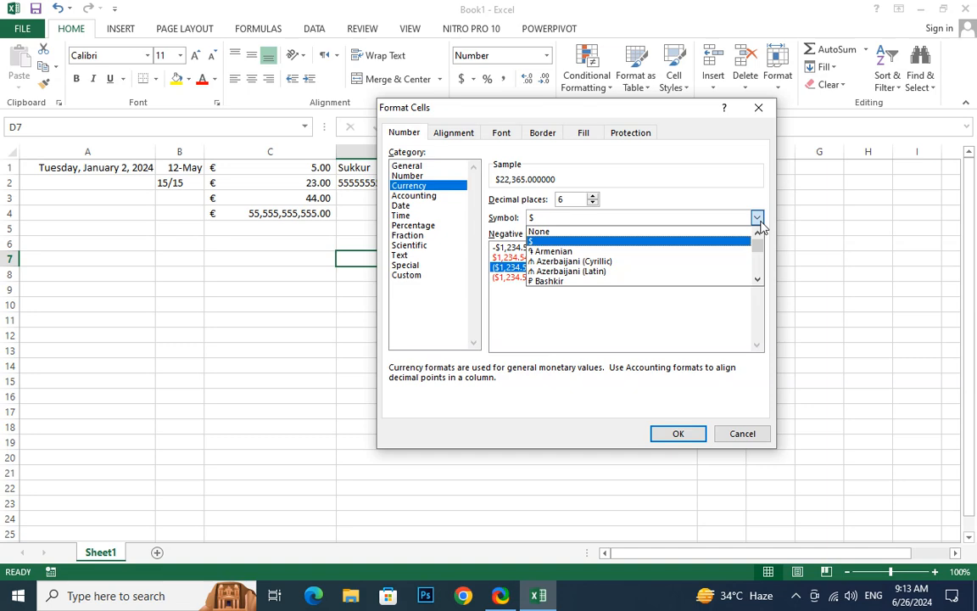
pyautogui.scroll(-3, 676, 272)
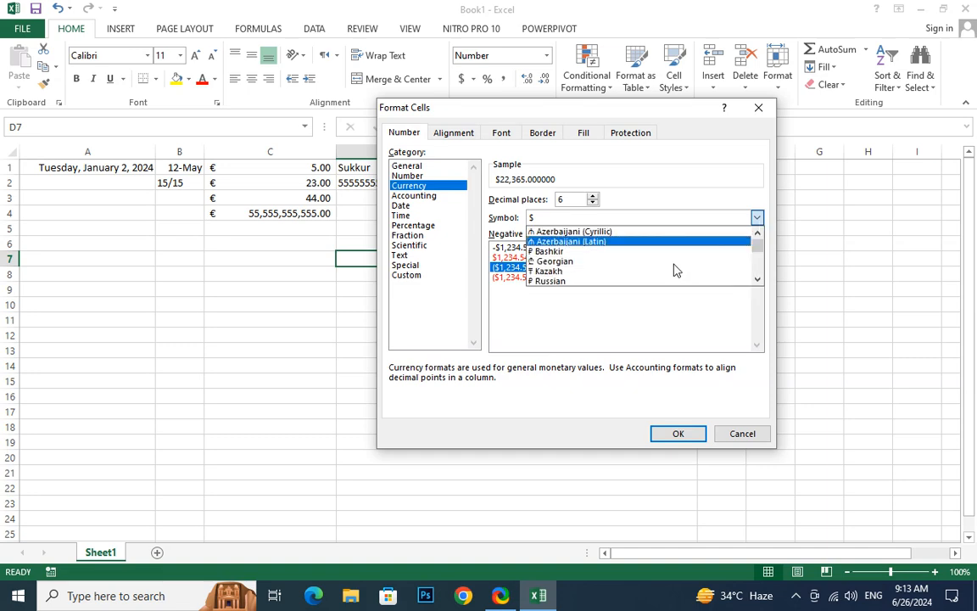
pyautogui.scroll(-1, 676, 270)
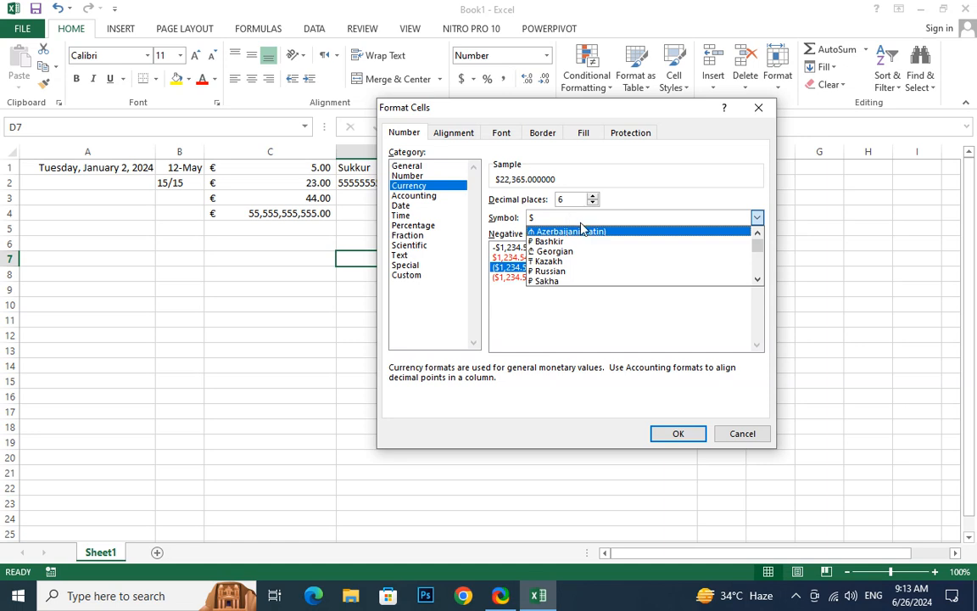
pyautogui.press('s')
pyautogui.press('s')
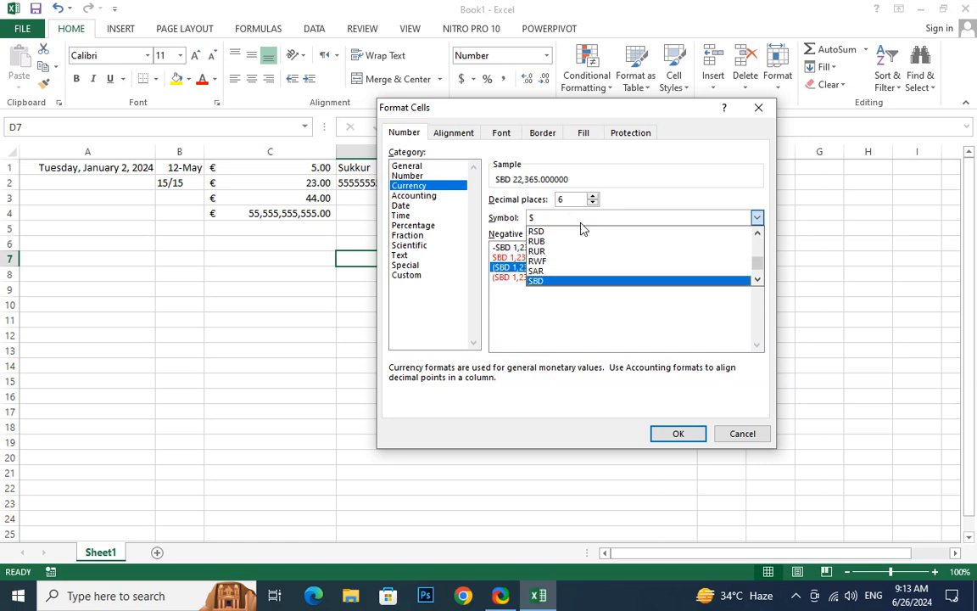
pyautogui.press('Up')
pyautogui.press('Return')
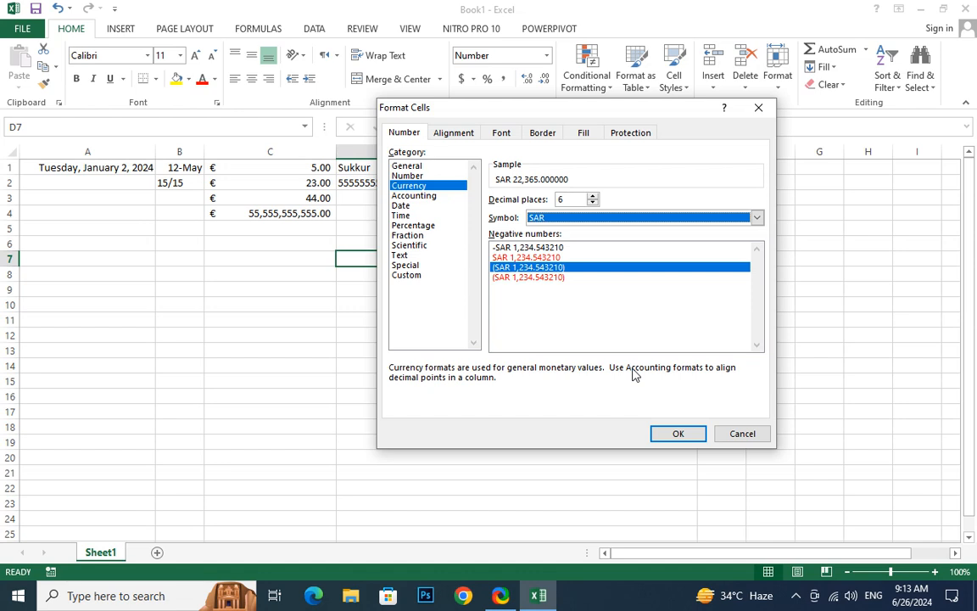
# Change the currency symbol of cell D7 to PKR and apply the format
pyautogui.hotkey('alt', 'Down')
pyautogui.press('p')
pyautogui.press('Down')
pyautogui.press('Down')
pyautogui.press('Down')
pyautogui.press('Down')
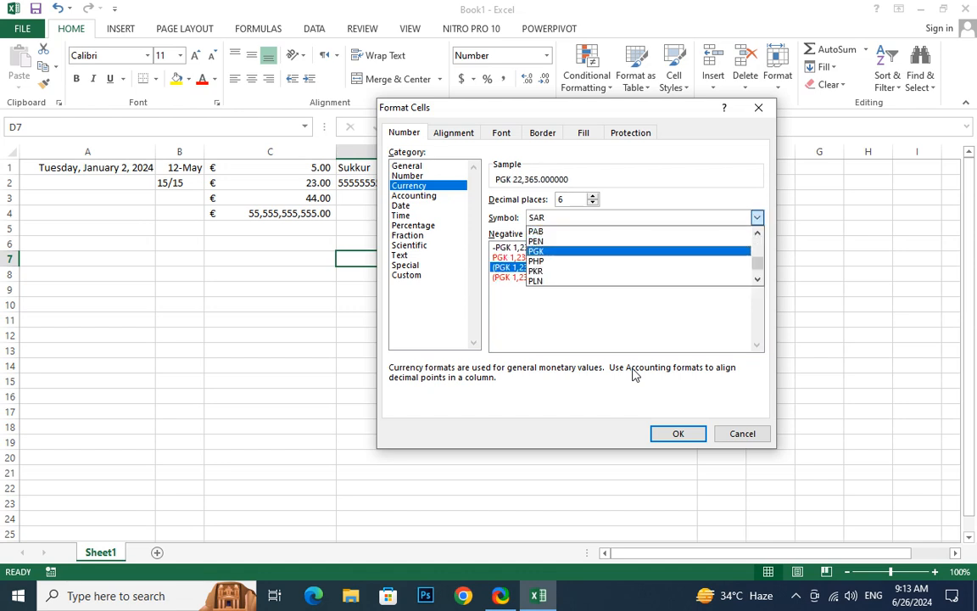
pyautogui.press('Return')
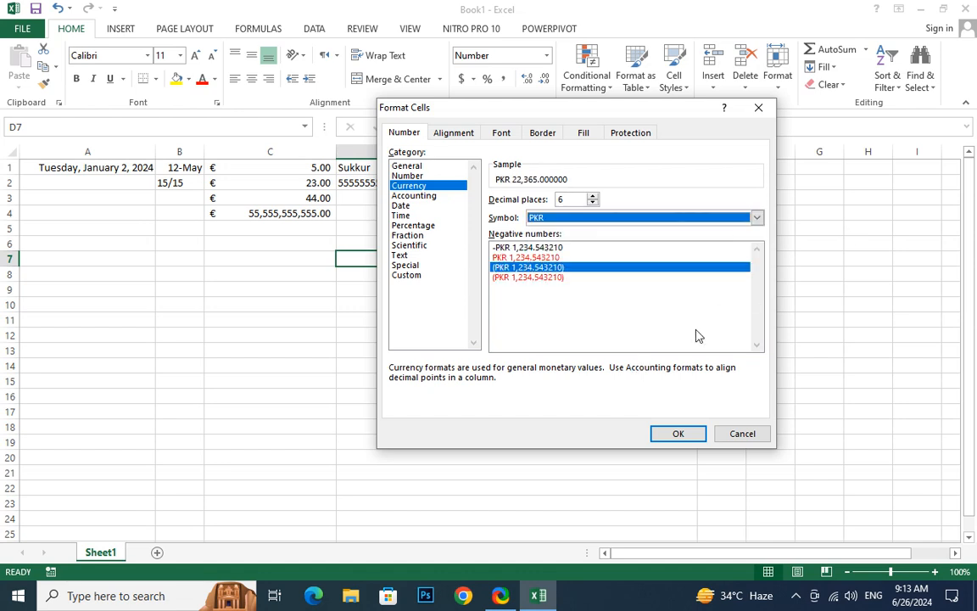
pyautogui.click(689, 431)
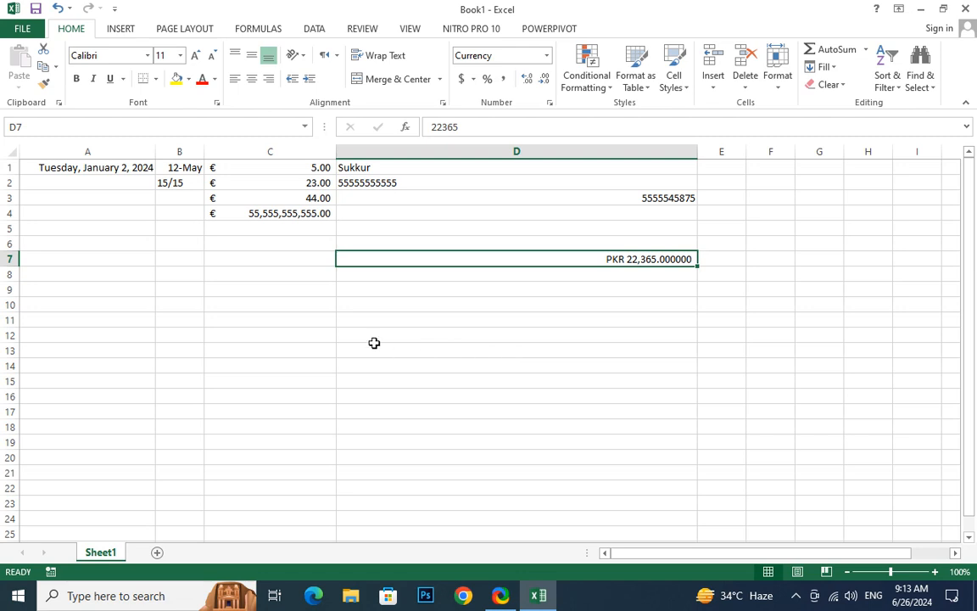
# Apply the Accounting format with the PKR symbol and two decimal places to cells C1:C4
pyautogui.click(248, 184)
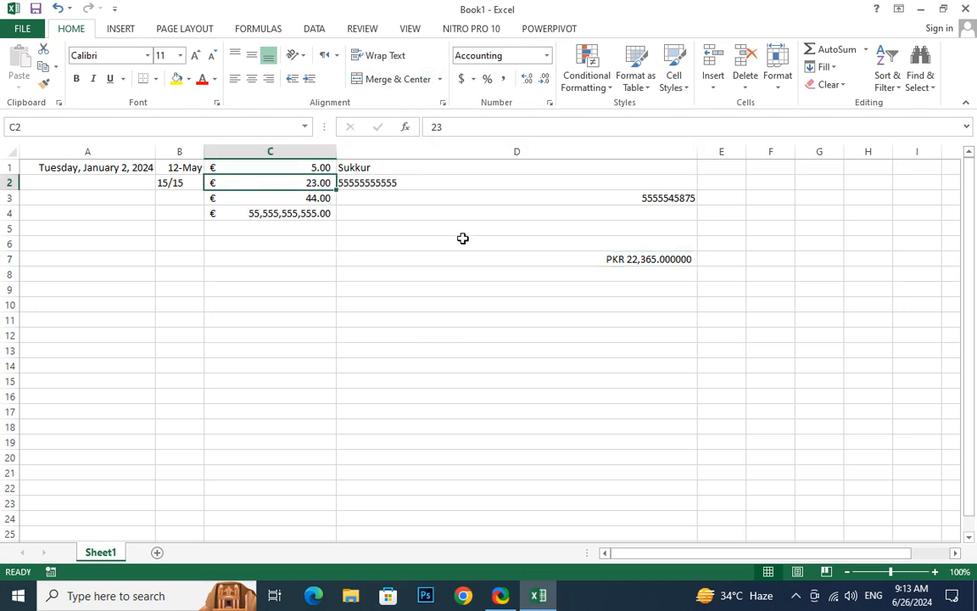
pyautogui.click(561, 259)
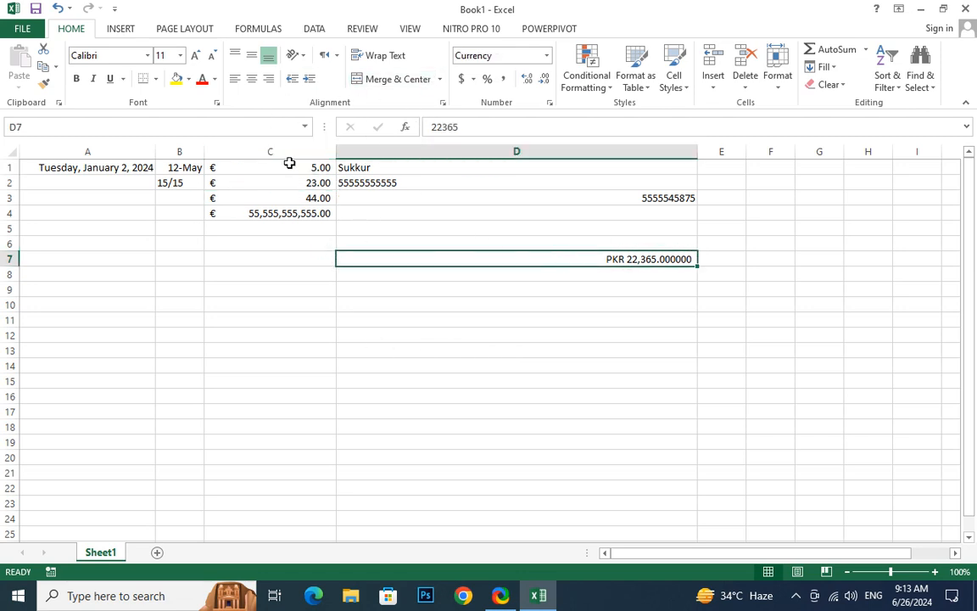
pyautogui.click(272, 197)
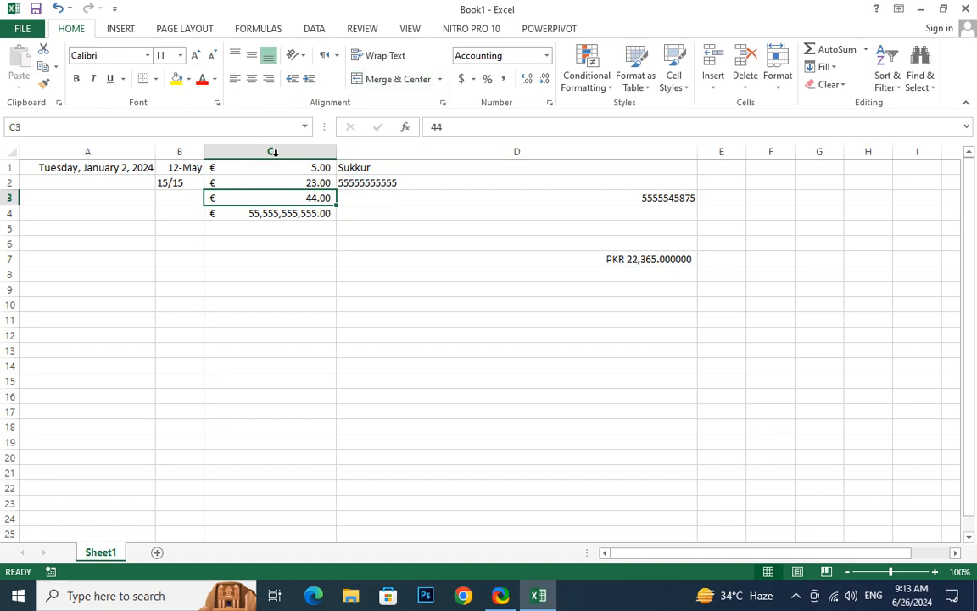
pyautogui.moveTo(263, 165); pyautogui.dragTo(259, 213)
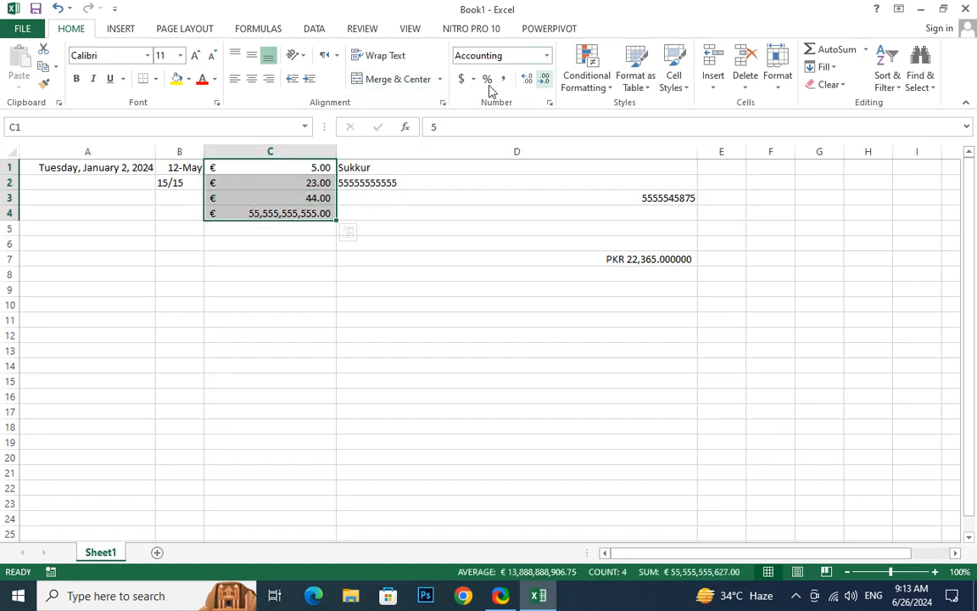
pyautogui.click(474, 80)
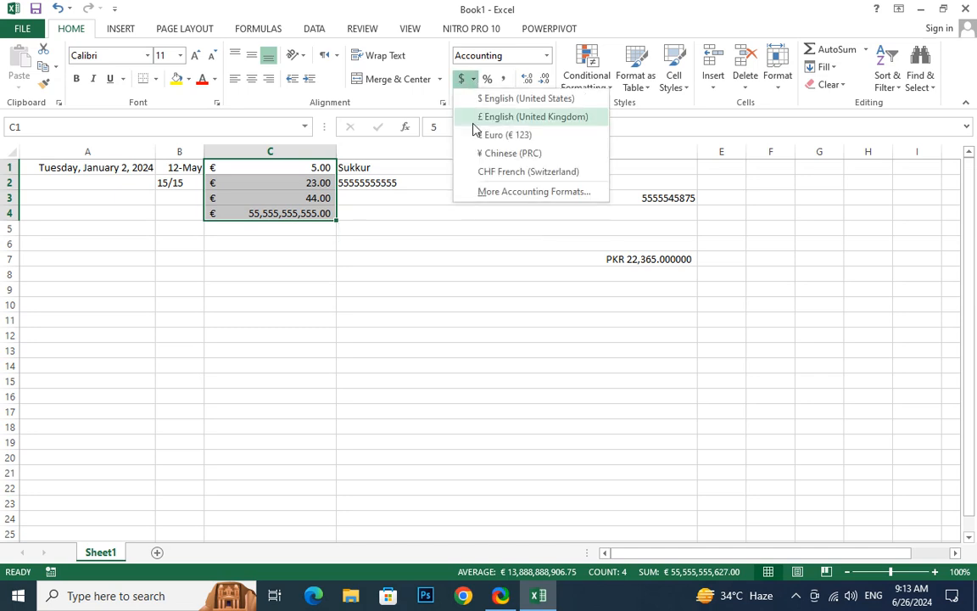
pyautogui.click(505, 193)
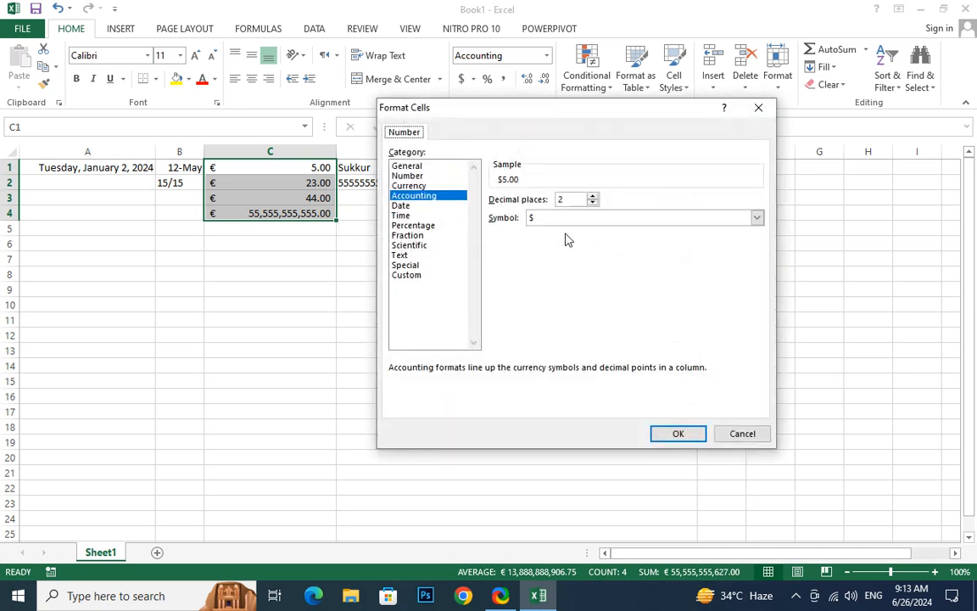
pyautogui.click(574, 219)
pyautogui.press('p')
pyautogui.press('Down')
pyautogui.press('Down')
pyautogui.press('Down')
pyautogui.press('Down')
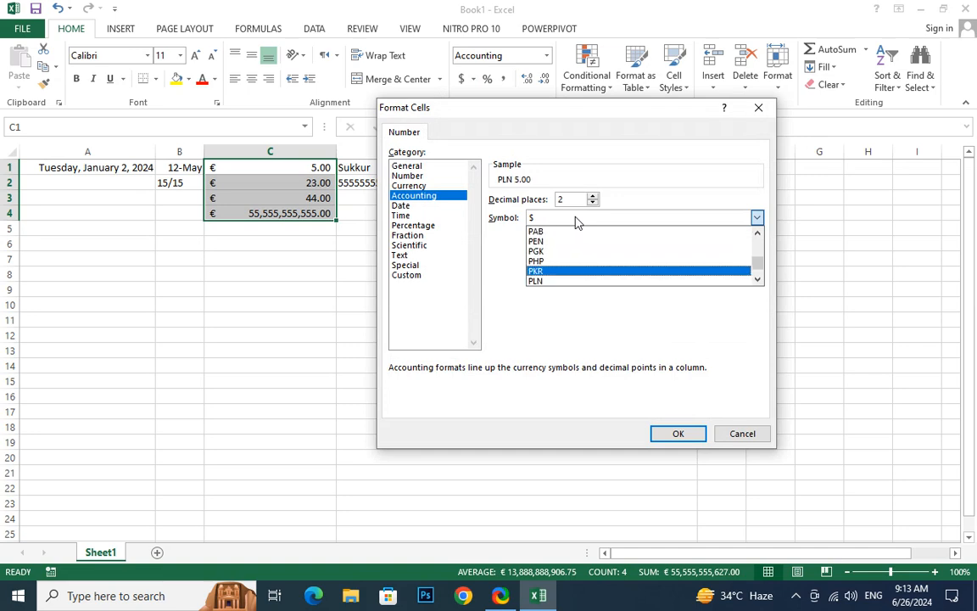
pyautogui.press('Return')
pyautogui.press('Return')
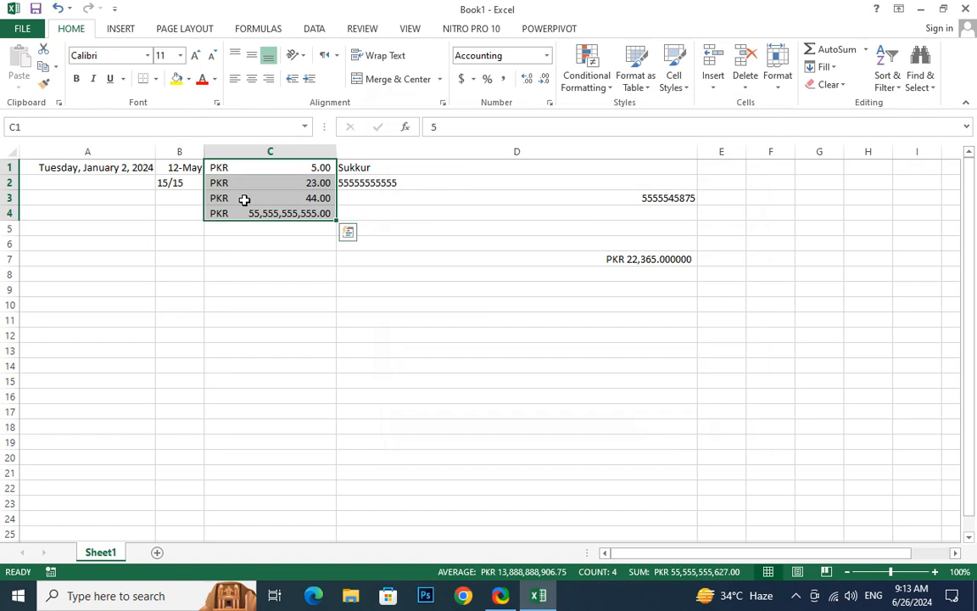
pyautogui.click(597, 258)
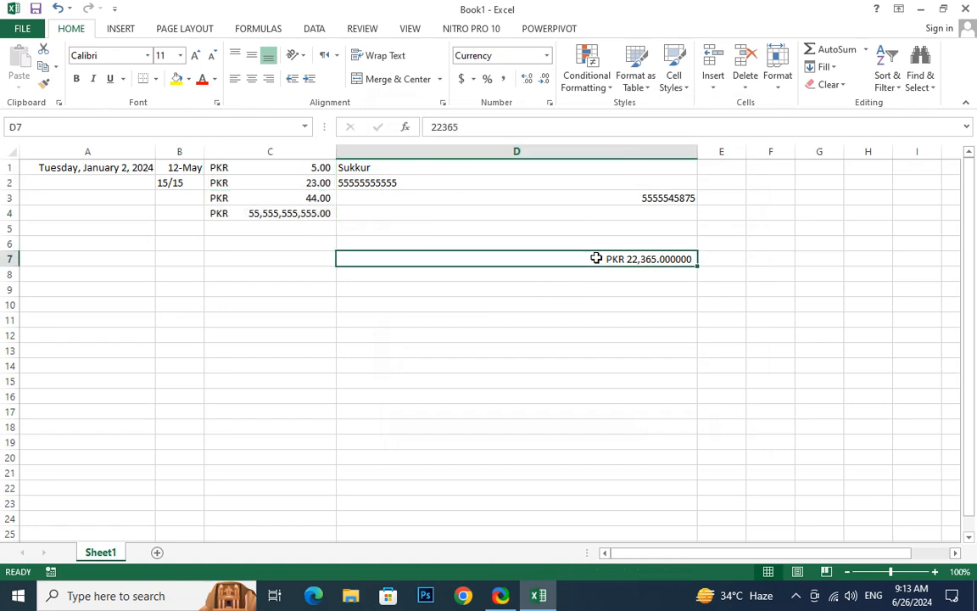
pyautogui.click(299, 195)
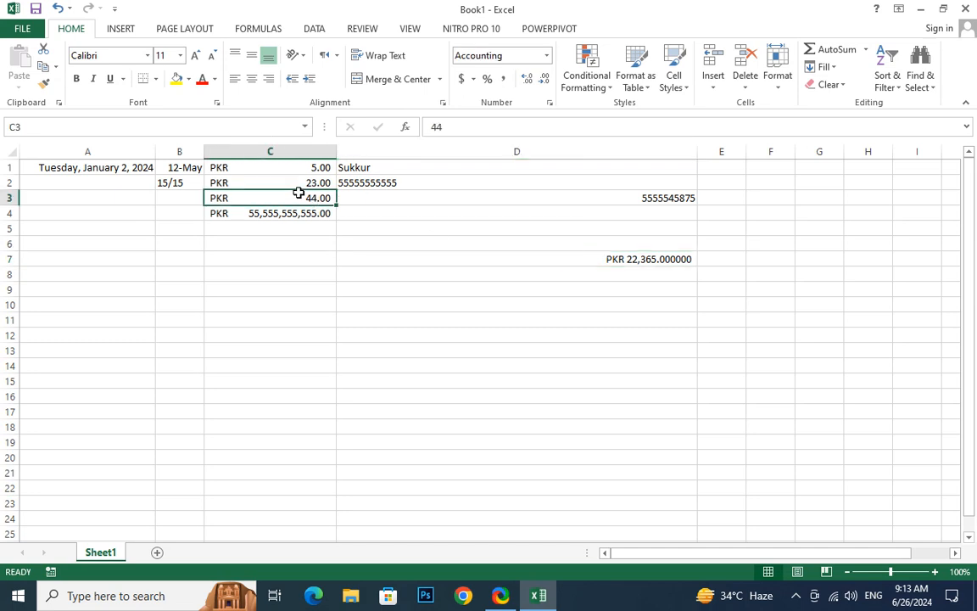
pyautogui.click(591, 363)
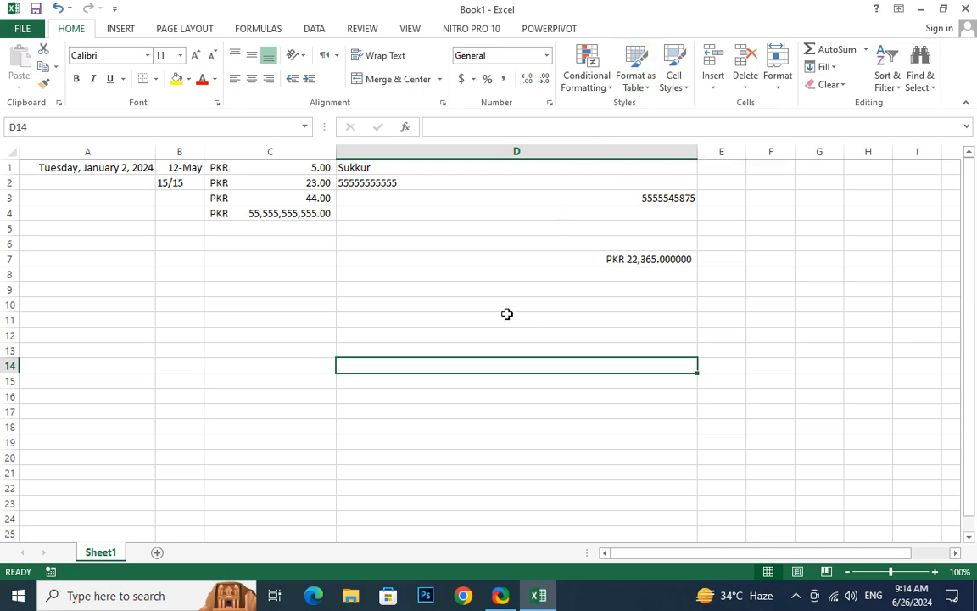
pyautogui.click(601, 82)
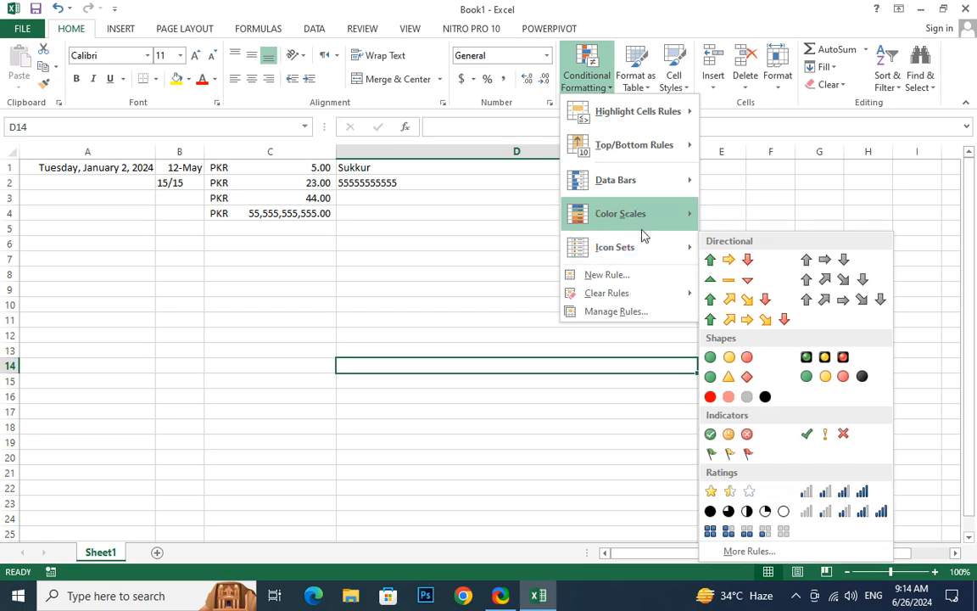
pyautogui.moveTo(643, 227)
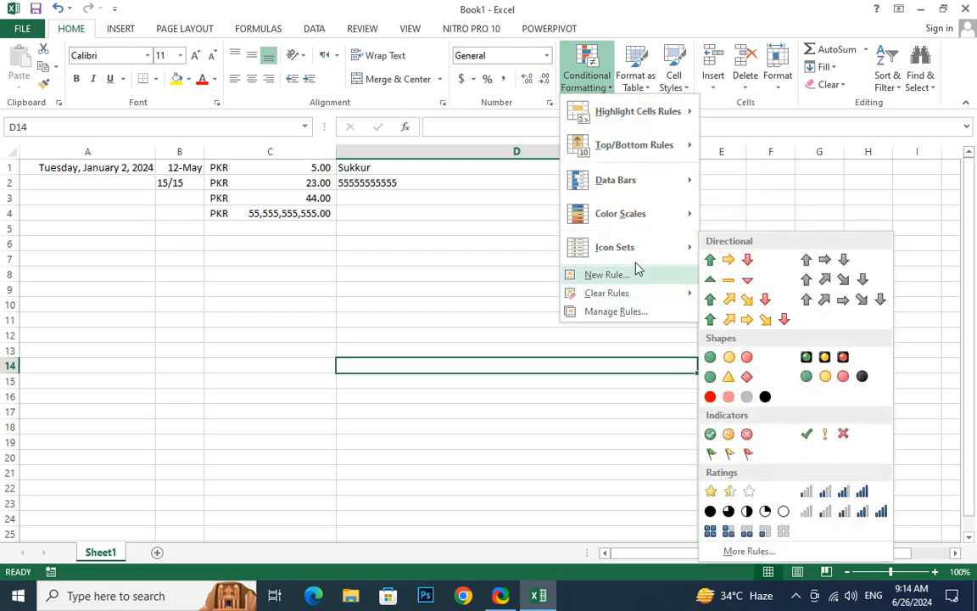
pyautogui.click(482, 328)
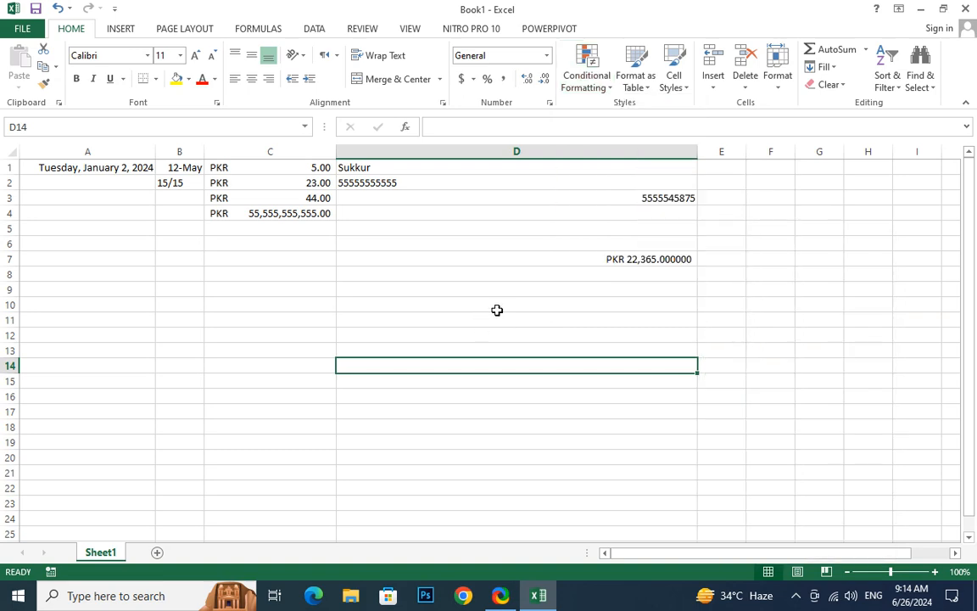
# Add a new worksheet and enter 45, 5 and 331213 in A1:A3 and 565132132 in A5
pyautogui.click(157, 553)
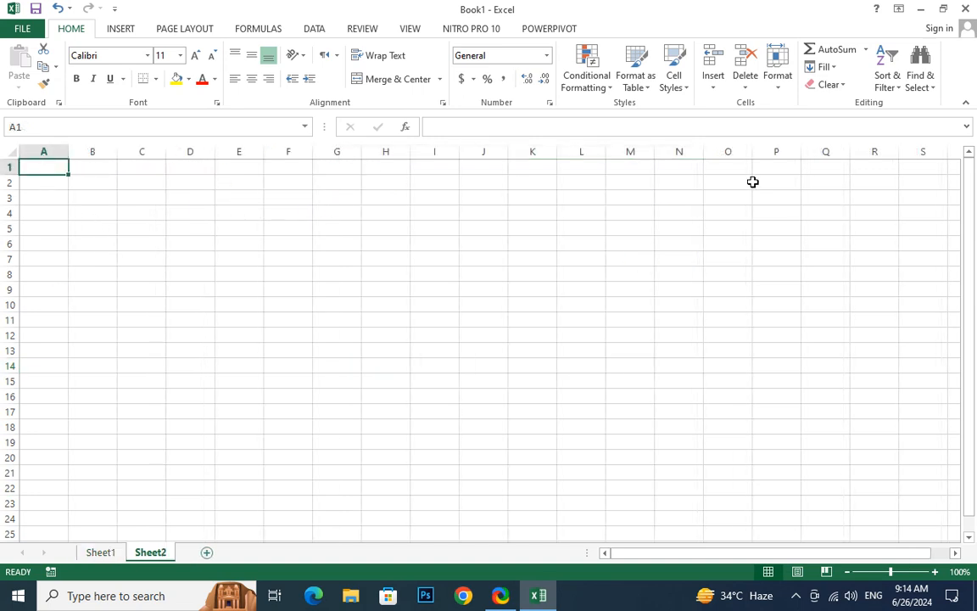
pyautogui.write('45')
pyautogui.press('Return')
pyautogui.write('5')
pyautogui.press('Return')
pyautogui.write('3')
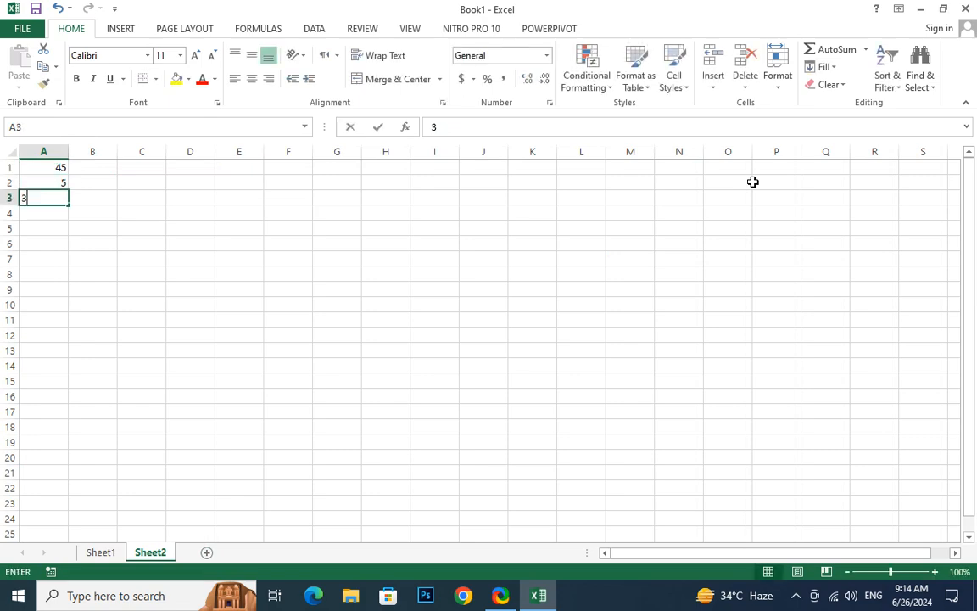
pyautogui.write('312')
pyautogui.press('Return')
pyautogui.press('Return')
pyautogui.write('565132132')
pyautogui.press('Return')
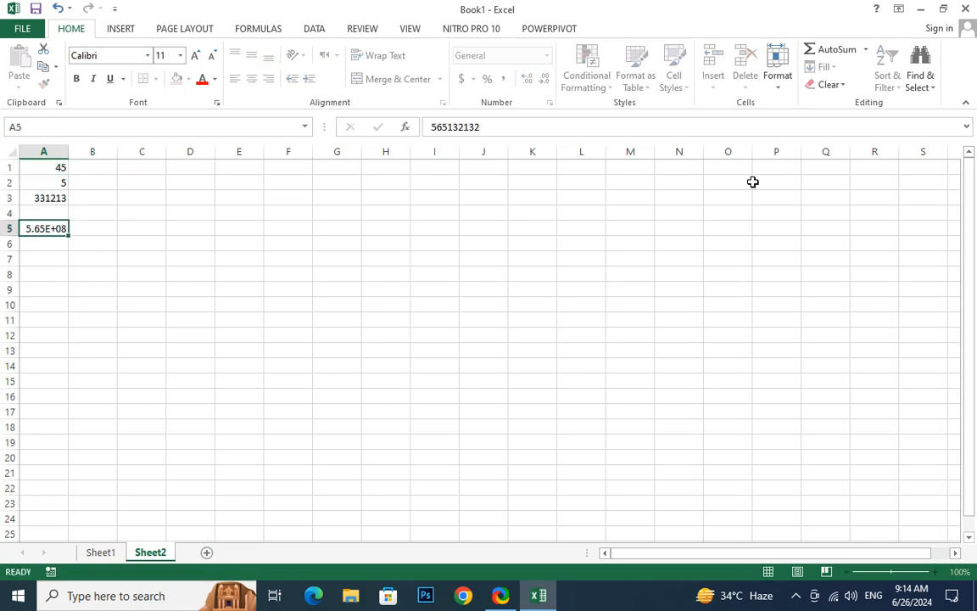
# Enter 522232.32 in A6 and 25322, 3, 323, 2323, 2, 3232, 32232, 332, 323, 2 and 232323 in A8:A18
pyautogui.write('522232.32')
pyautogui.press('Return')
pyautogui.press('Return')
pyautogui.write('25322')
pyautogui.press('Return')
pyautogui.write('3 ')
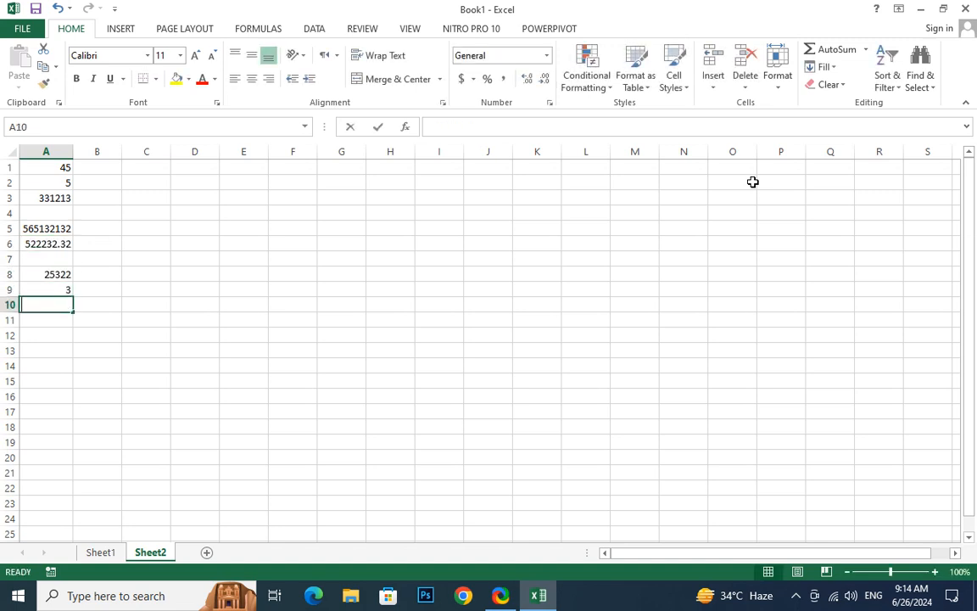
pyautogui.write('323 2323')
pyautogui.press('Return')
pyautogui.write('2 3232')
pyautogui.press('Return')
pyautogui.write('3')
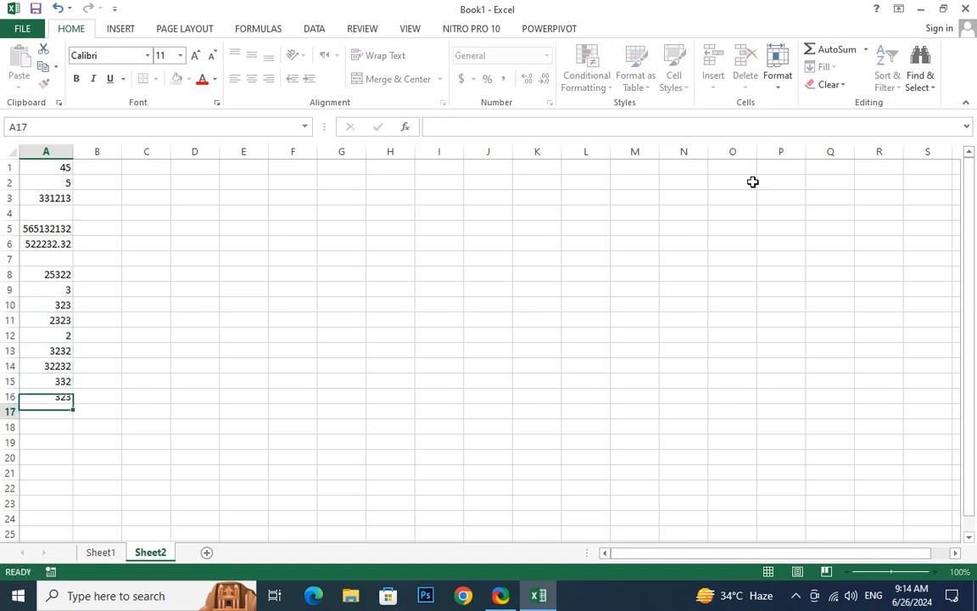
pyautogui.write('2232 332 323 2 232323')
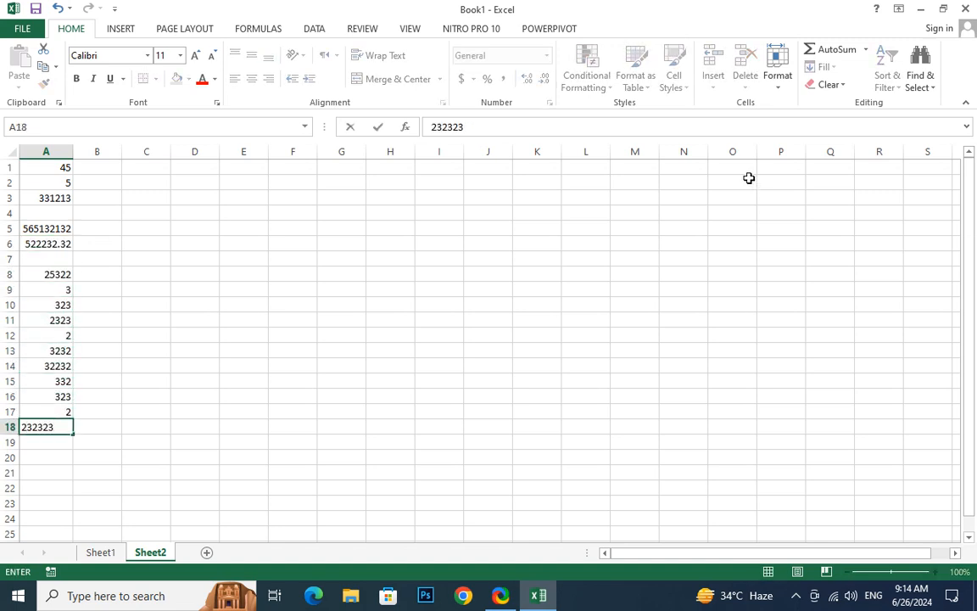
# Fill the empty cell A7 with 26123 and widen column A considerably
pyautogui.click(61, 258)
pyautogui.write('26123')
pyautogui.press('Return')
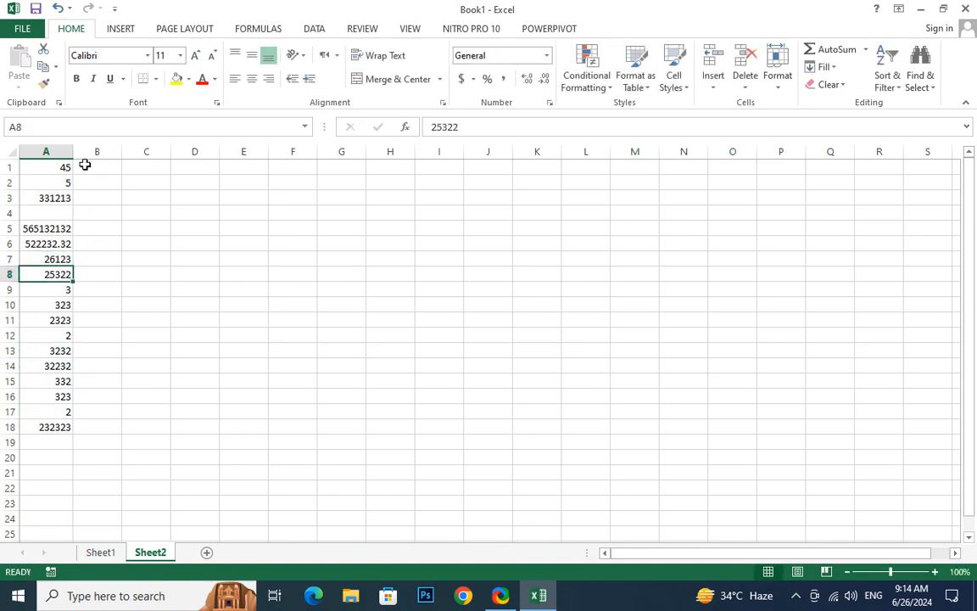
pyautogui.moveTo(74, 154); pyautogui.dragTo(495, 196)
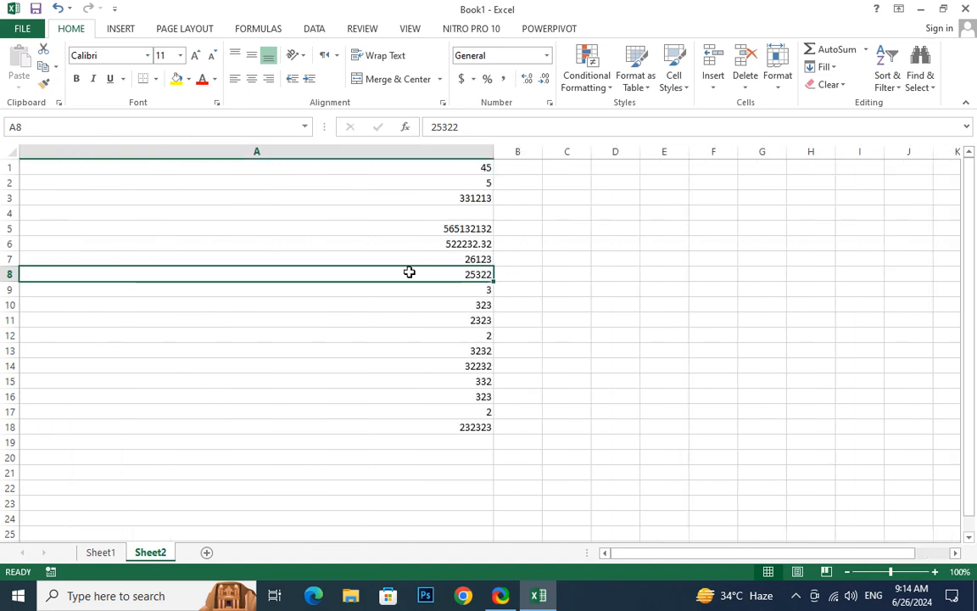
# Start a new conditional formatting rule for A1:A18 that formats all cells based on their values with Icon Sets
pyautogui.click(417, 172)
pyautogui.moveTo(417, 172); pyautogui.dragTo(410, 428)
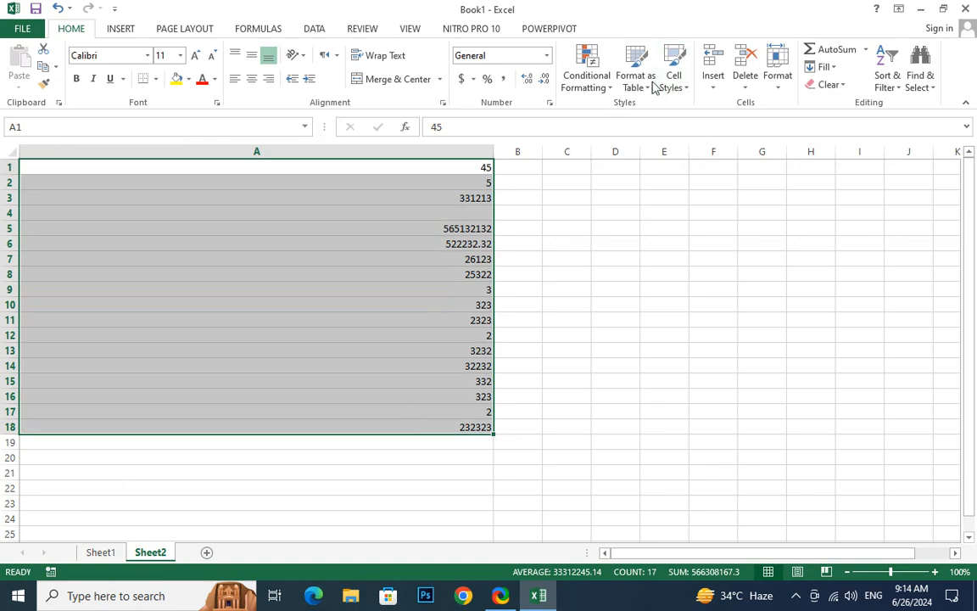
pyautogui.click(611, 90)
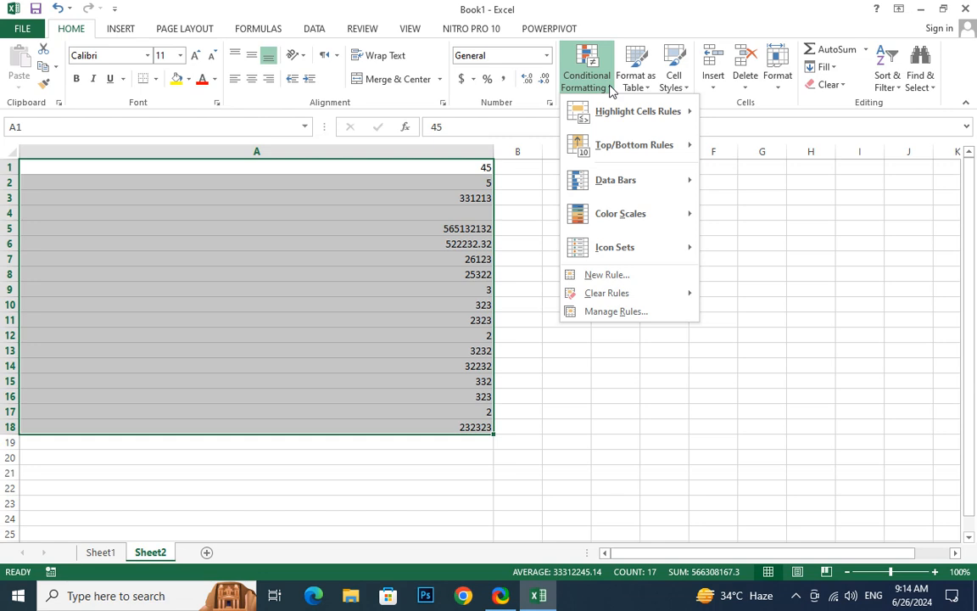
pyautogui.click(628, 316)
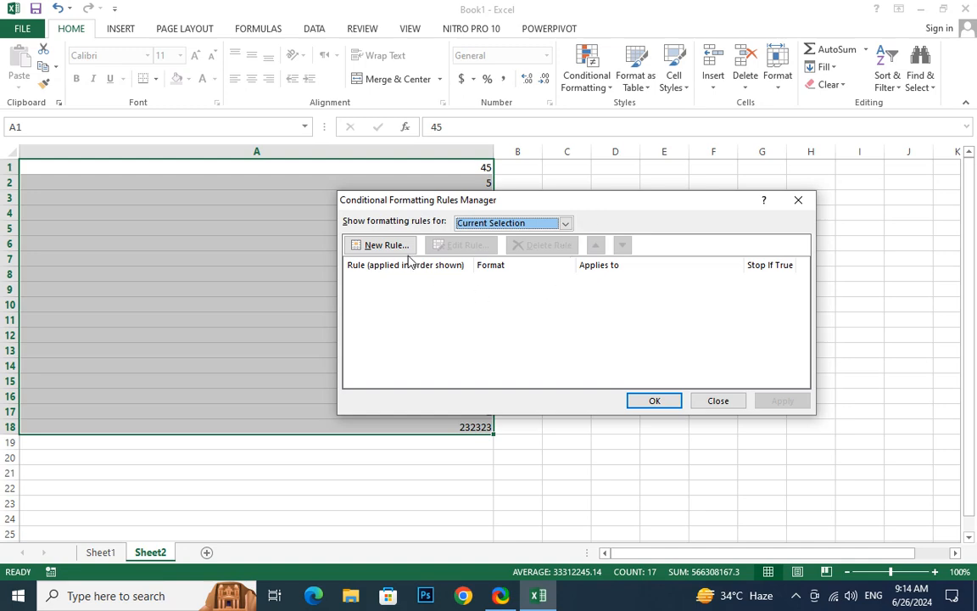
pyautogui.click(379, 245)
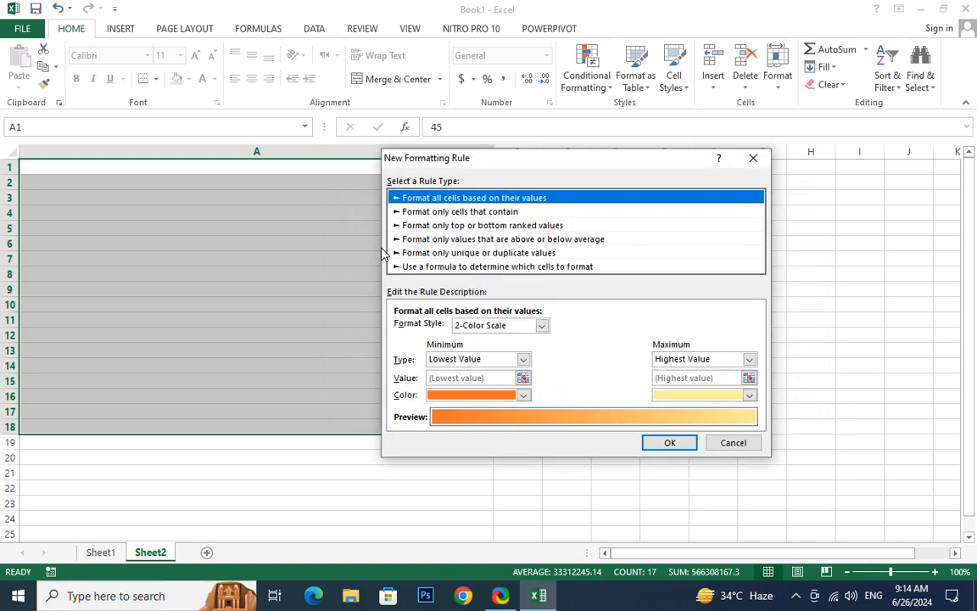
pyautogui.click(499, 326)
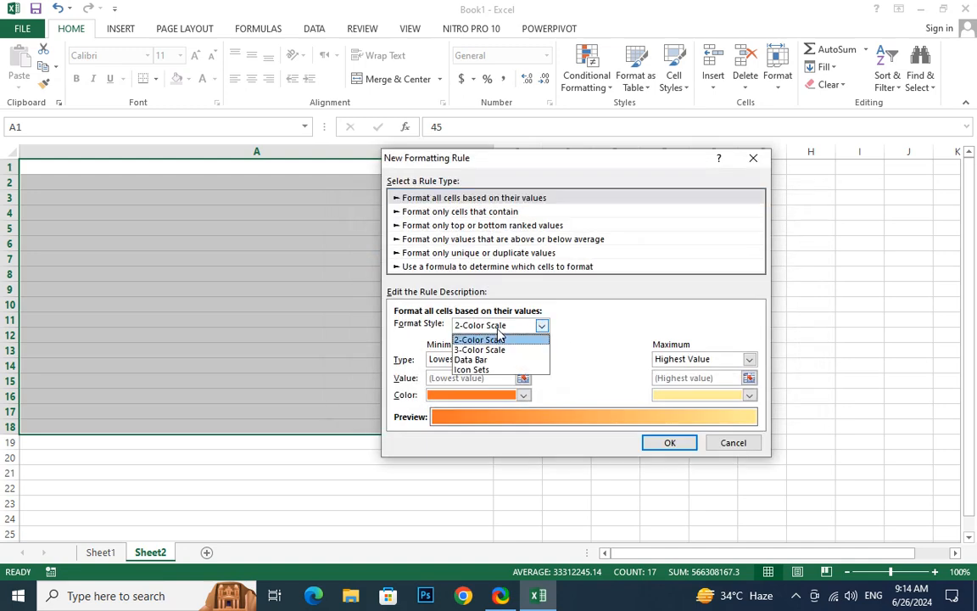
pyautogui.click(514, 370)
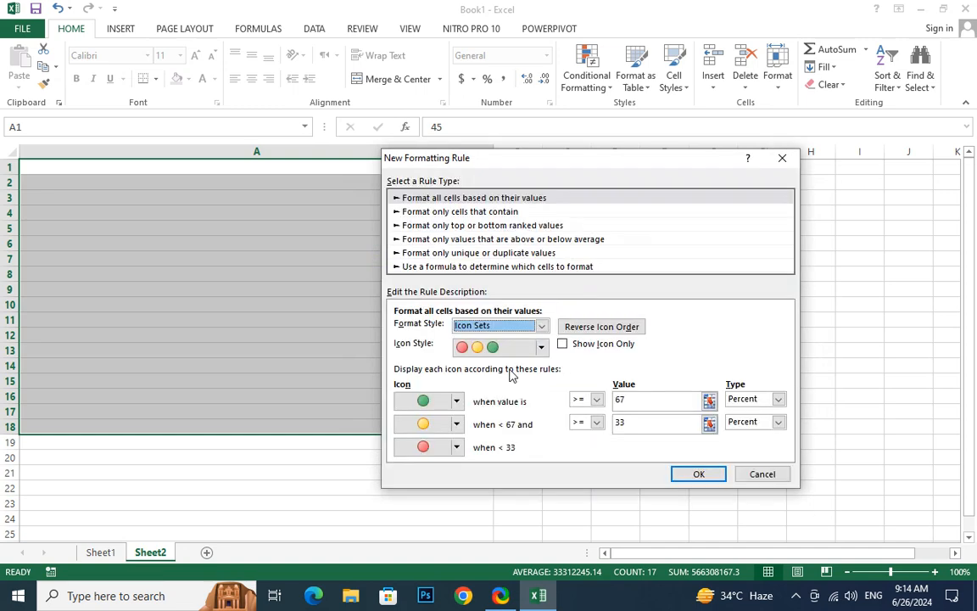
# Choose the four-circle green, yellow, red and black icon style and apply the rule to the selected numbers
pyautogui.click(541, 347)
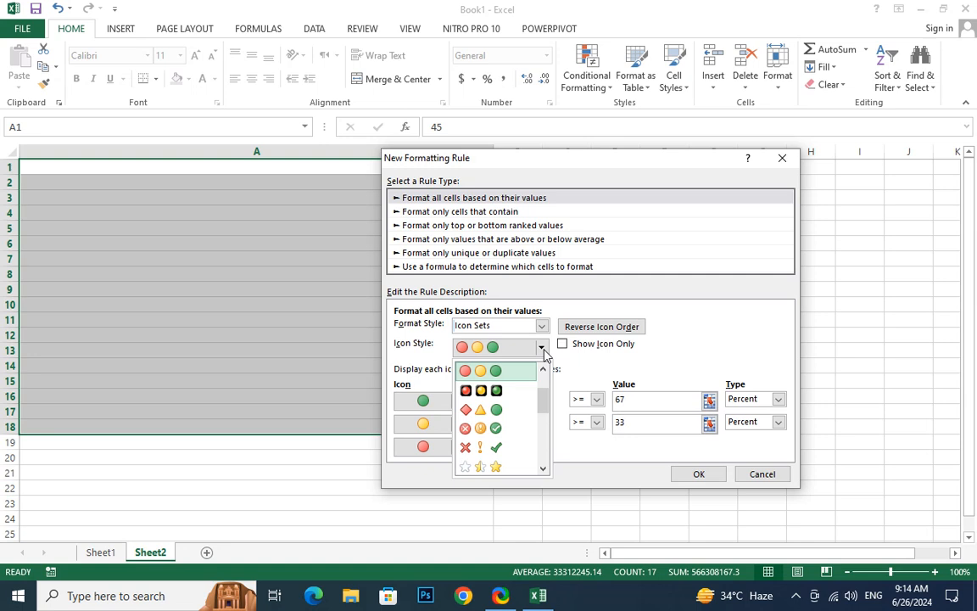
pyautogui.scroll(-2, 510, 458)
pyautogui.click(509, 466)
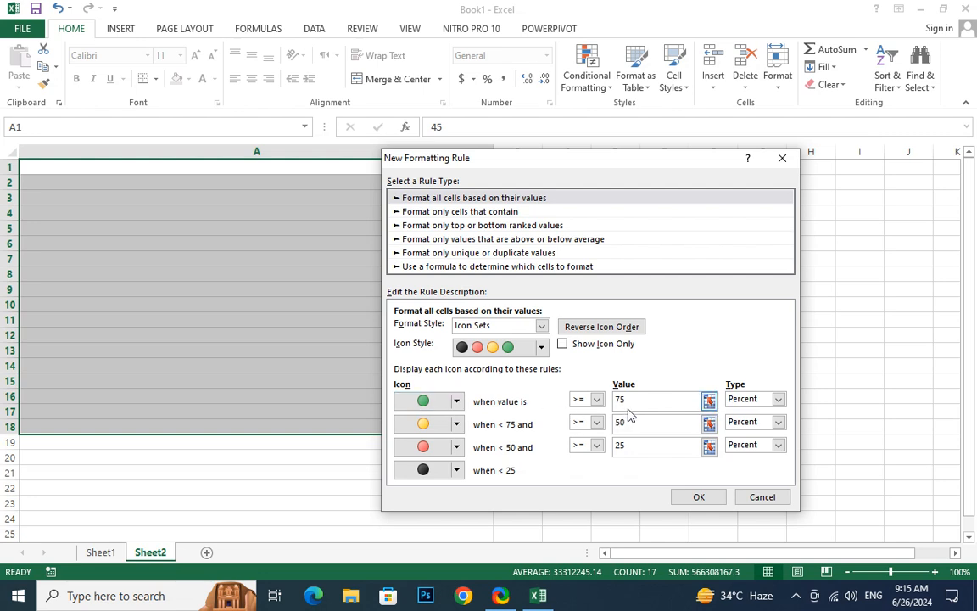
pyautogui.click(621, 447)
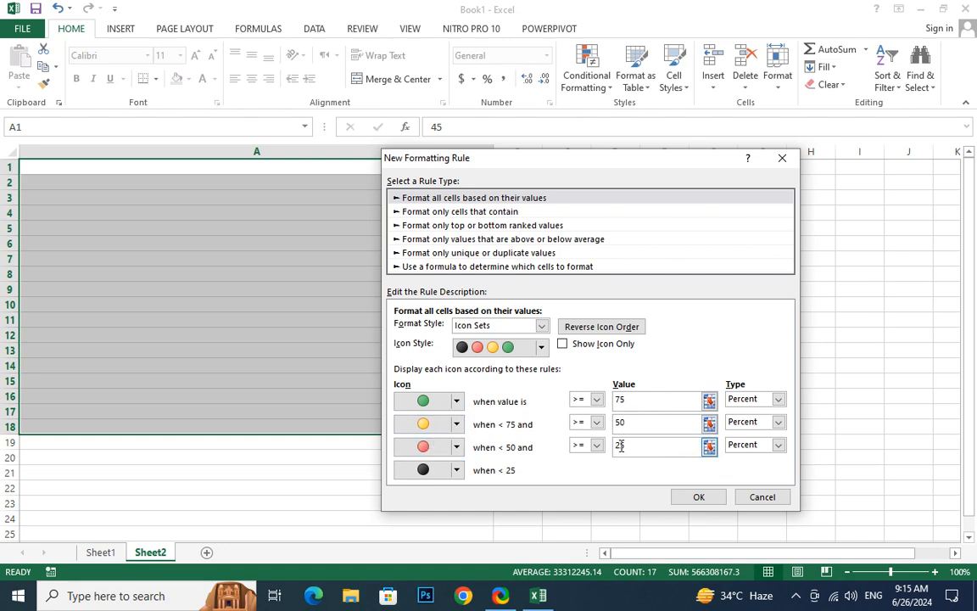
pyautogui.click(711, 504)
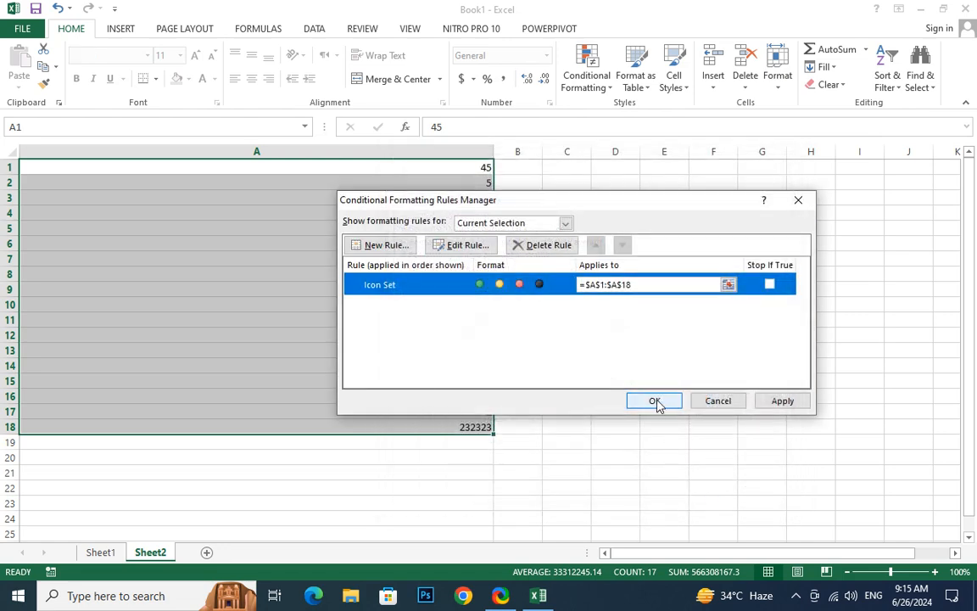
pyautogui.click(776, 404)
pyautogui.click(657, 402)
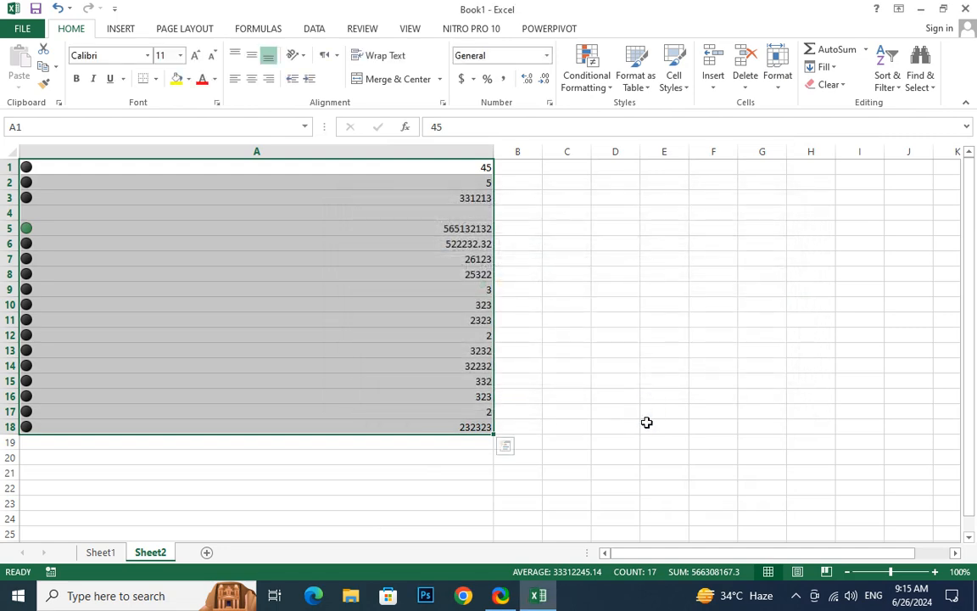
# Fill the empty cell A4 with 555 and replace the values in A5:A8 with 55, 222, 22 and 22
pyautogui.click(28, 229)
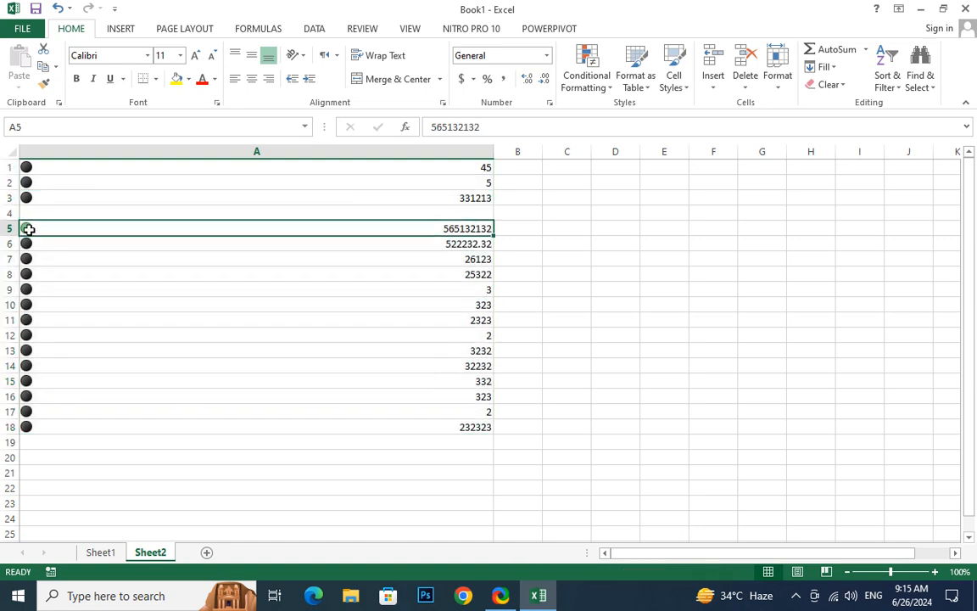
pyautogui.click(339, 211)
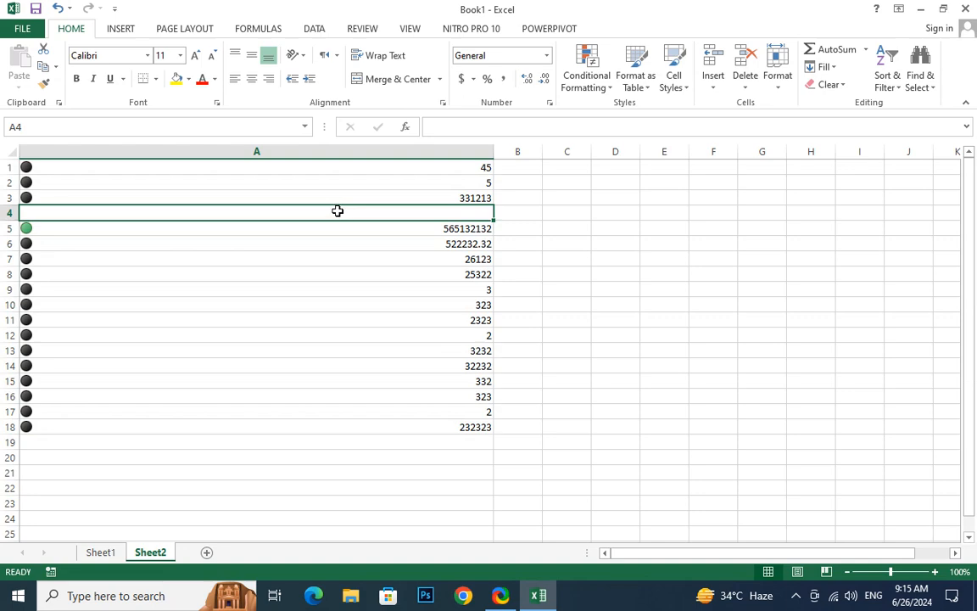
pyautogui.write('555')
pyautogui.press('Return')
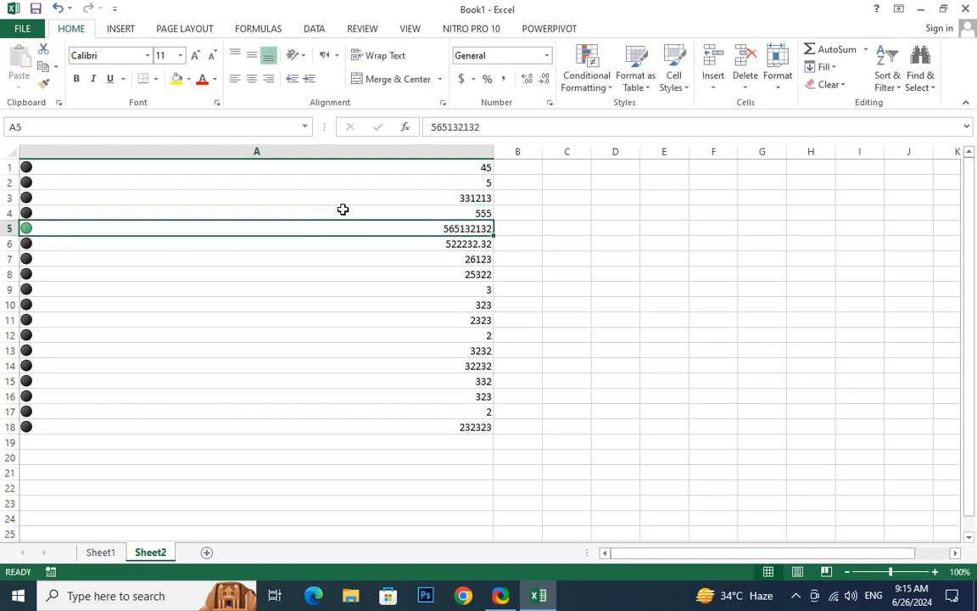
pyautogui.write('55')
pyautogui.press('Return')
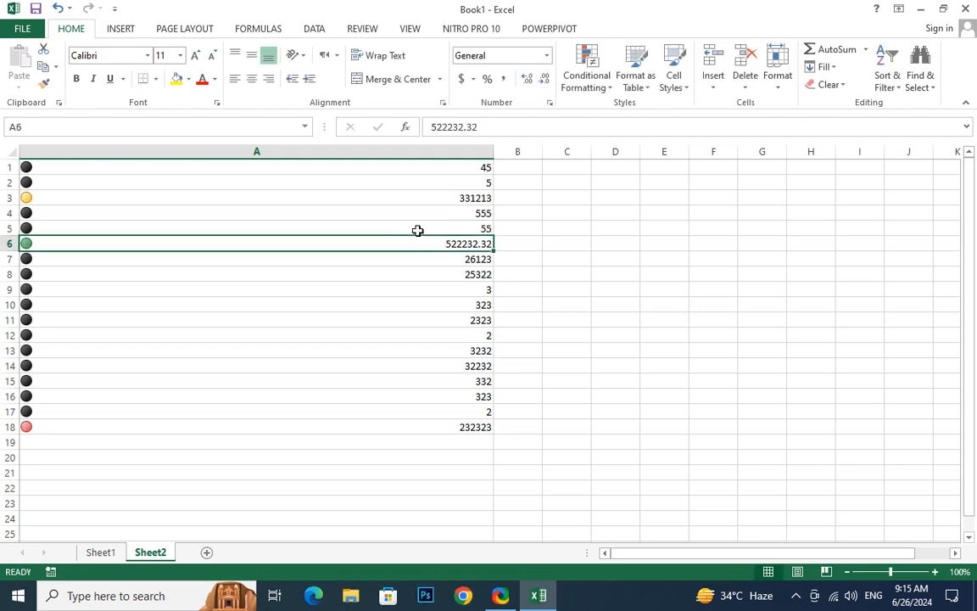
pyautogui.write('222')
pyautogui.press('Return')
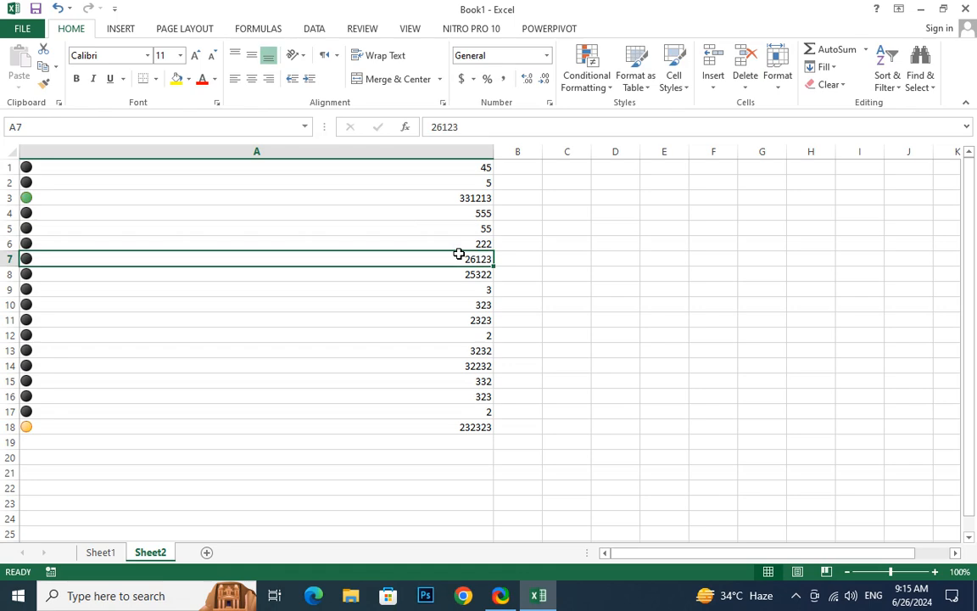
pyautogui.write('22')
pyautogui.press('Return')
pyautogui.write('22')
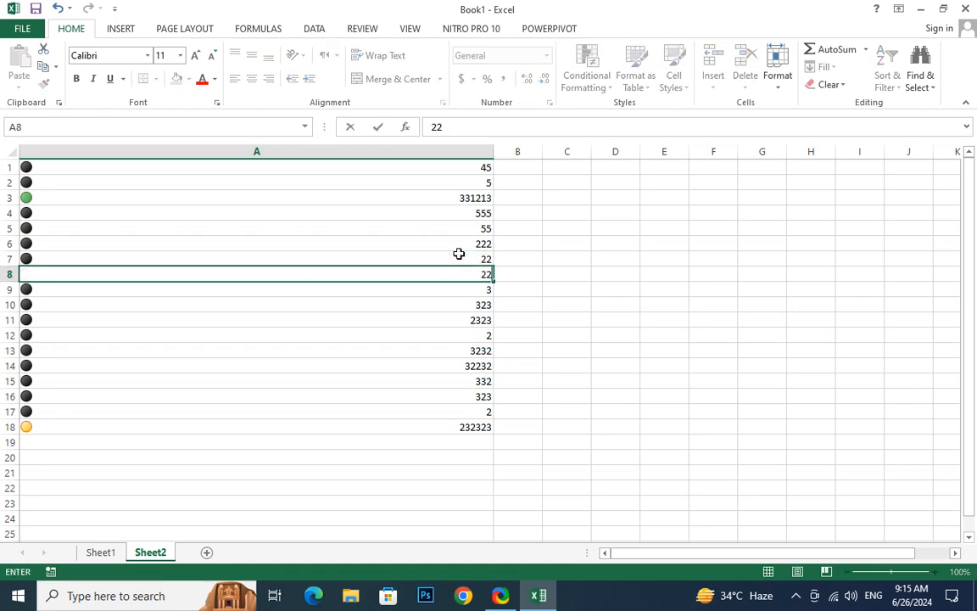
pyautogui.press('Return')
# Replace the value in A3 with 22 and the value in A18 with 522
pyautogui.click(451, 198)
pyautogui.write('22')
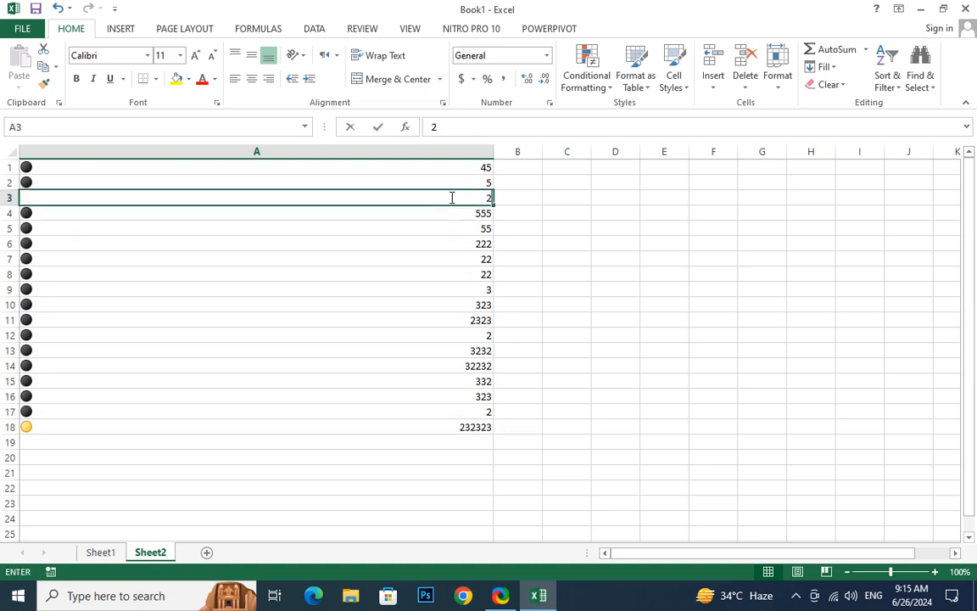
pyautogui.press('Return')
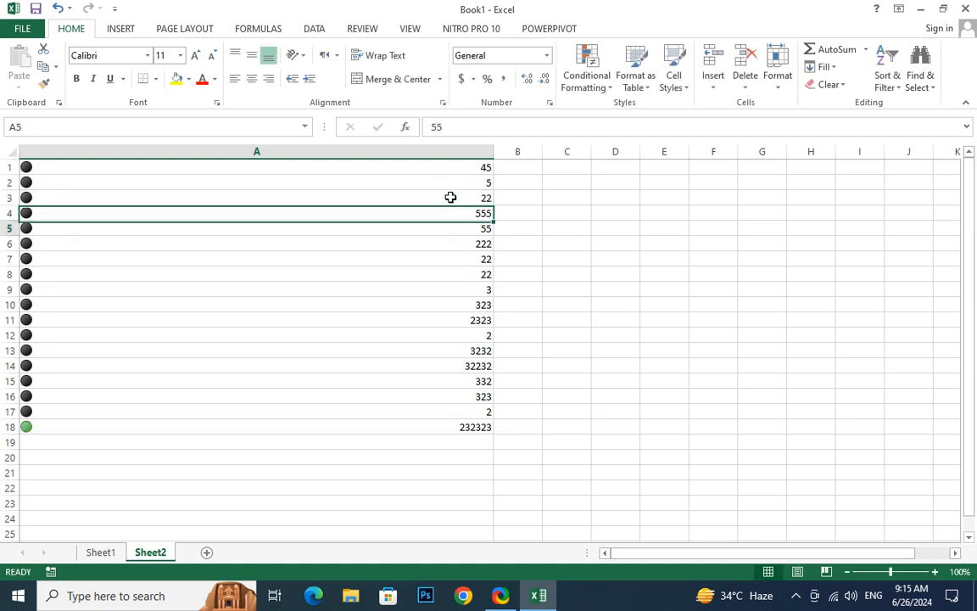
pyautogui.press('Down')
pyautogui.press('Down')
pyautogui.press('Down')
pyautogui.press('Down')
pyautogui.press('Down')
pyautogui.press('Down')
pyautogui.press('Down')
pyautogui.press('Down')
pyautogui.press('Down')
pyautogui.press('Down')
pyautogui.press('Down')
pyautogui.press('Down')
pyautogui.press('Down')
pyautogui.press('Down')
pyautogui.write('522')
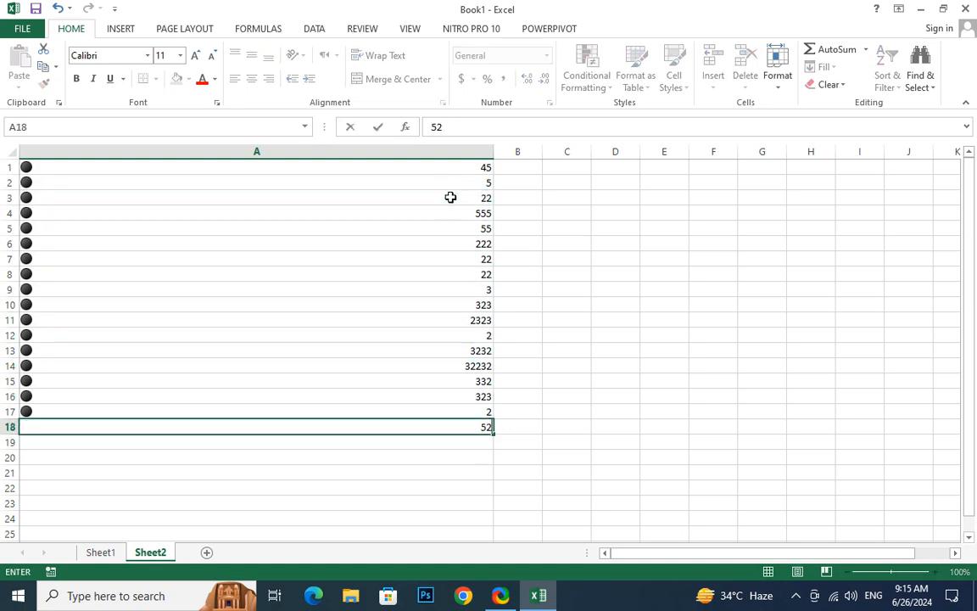
pyautogui.press('Return')
# Replace the value in A14 with 223
pyautogui.press('Up')
pyautogui.press('Up')
pyautogui.press('Up')
pyautogui.press('Up')
pyautogui.press('Up')
pyautogui.press('Up')
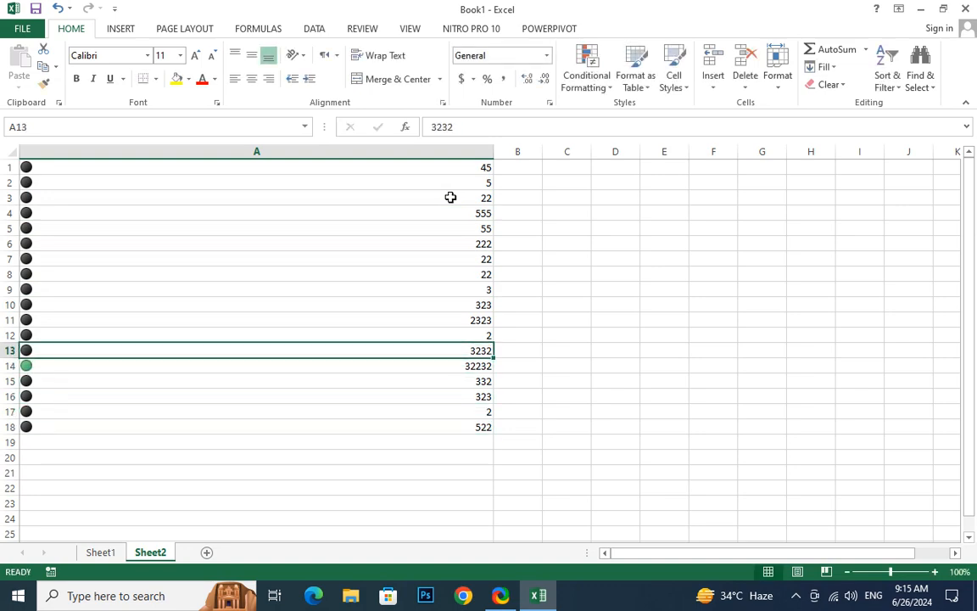
pyautogui.press('Down')
pyautogui.write('223')
pyautogui.press('Return')
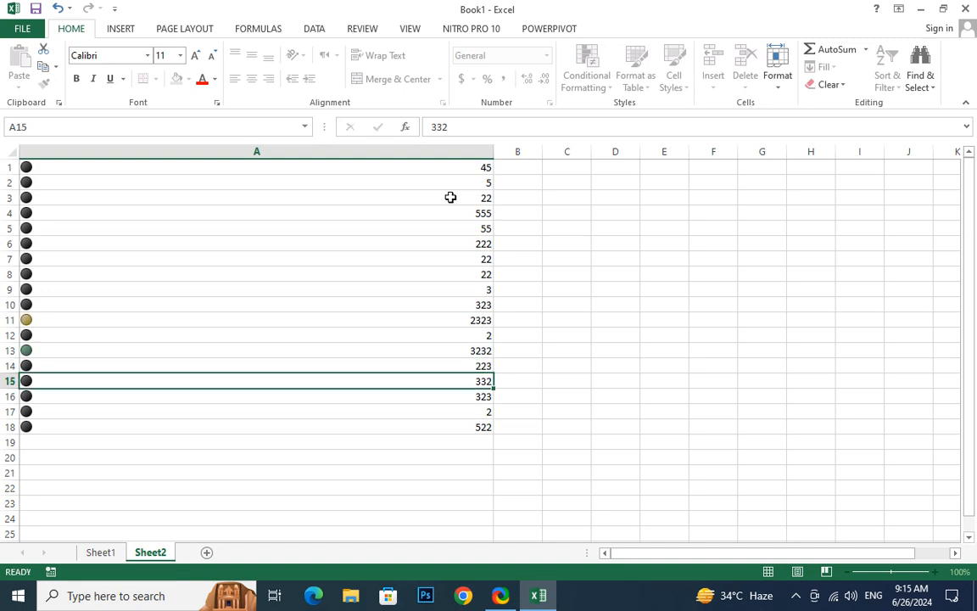
# Replace the value in A11 with 44 and the value in A12 with 5
pyautogui.press('Up')
pyautogui.press('Up')
pyautogui.press('Up')
pyautogui.press('Up')
pyautogui.write('44')
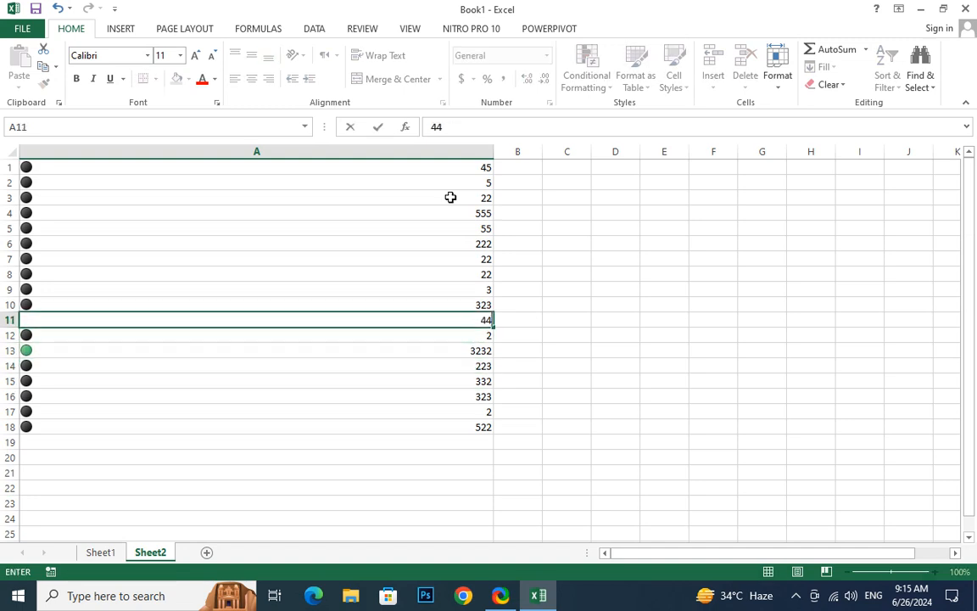
pyautogui.press('Return')
pyautogui.write('3')
pyautogui.press('Up')
pyautogui.press('Down')
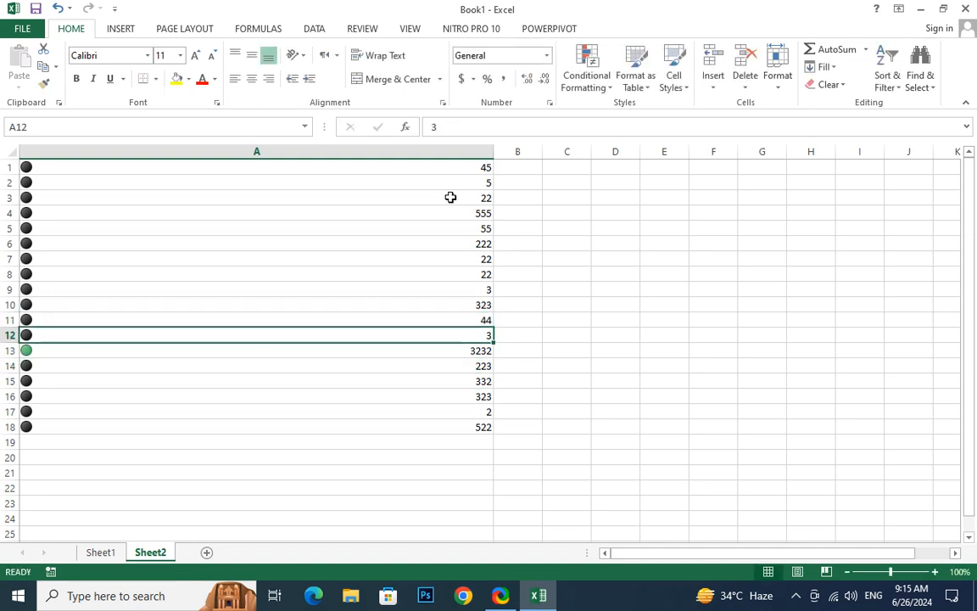
pyautogui.write('5')
pyautogui.press('Return')
# Replace the value in A2 with 55555
pyautogui.click(394, 239)
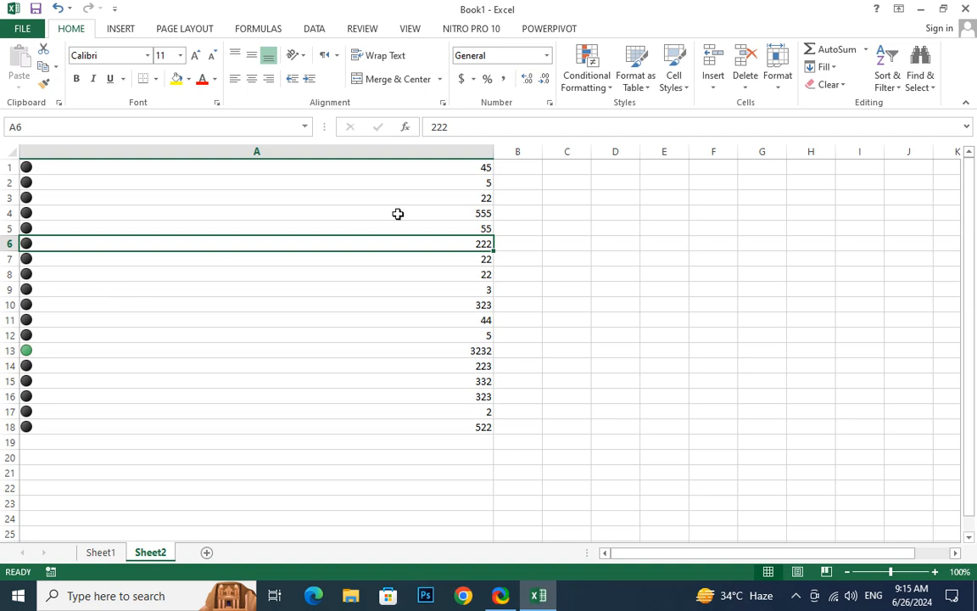
pyautogui.click(450, 183)
pyautogui.write('5555')
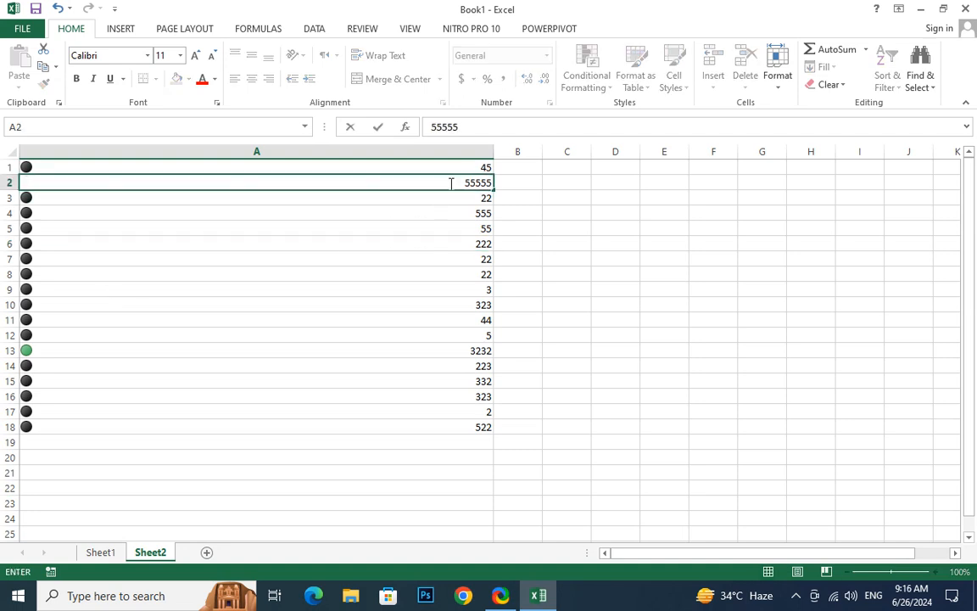
pyautogui.press('Return')
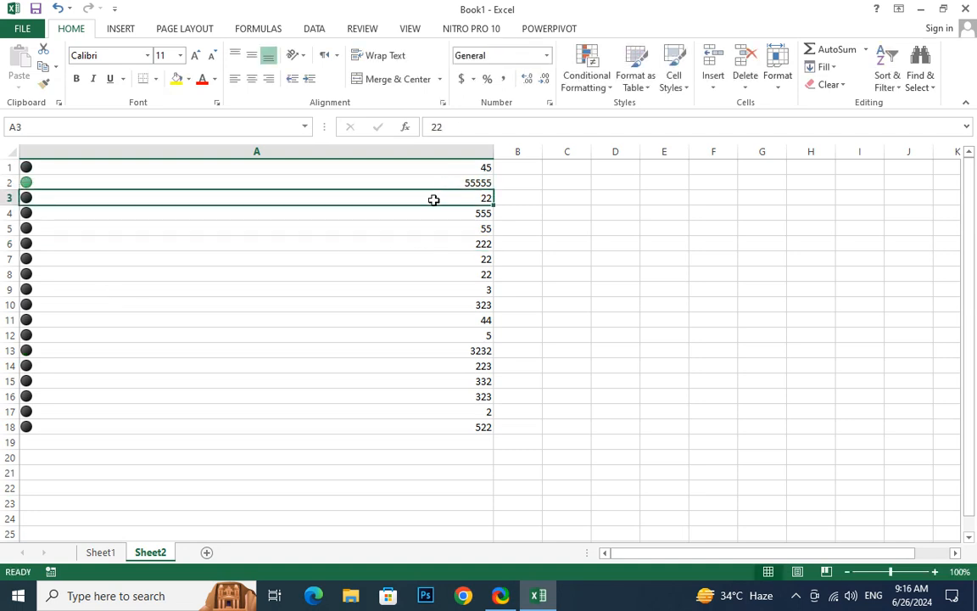
# Set cell A2 to 500 and cell A13 to 400
pyautogui.click(455, 181)
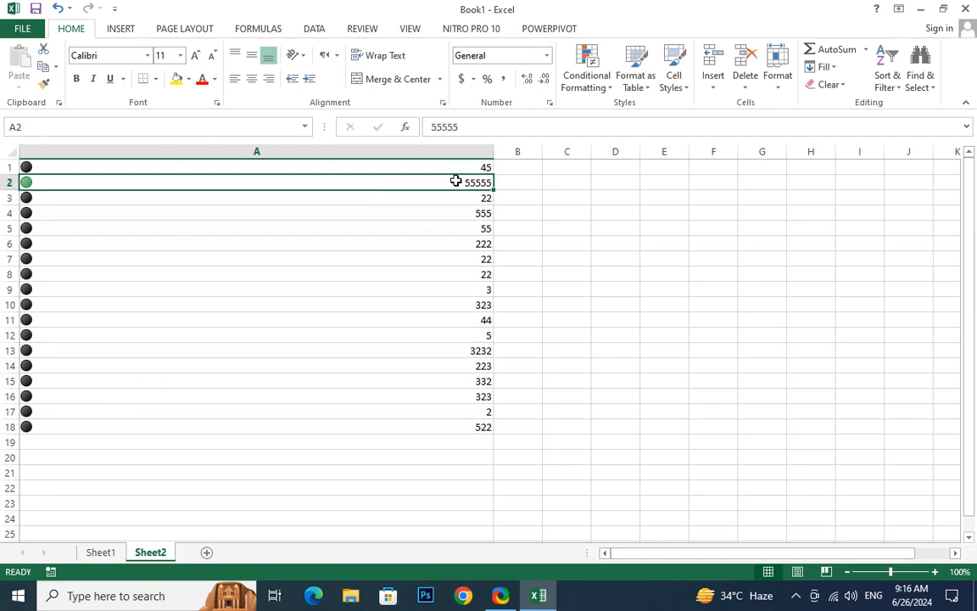
pyautogui.write('500')
pyautogui.press('Return')
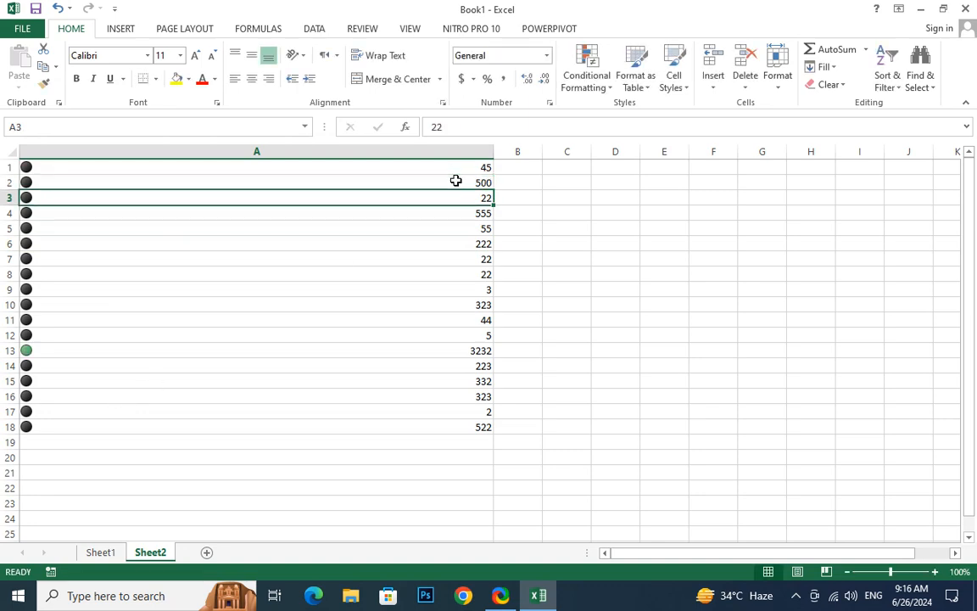
pyautogui.click(61, 347)
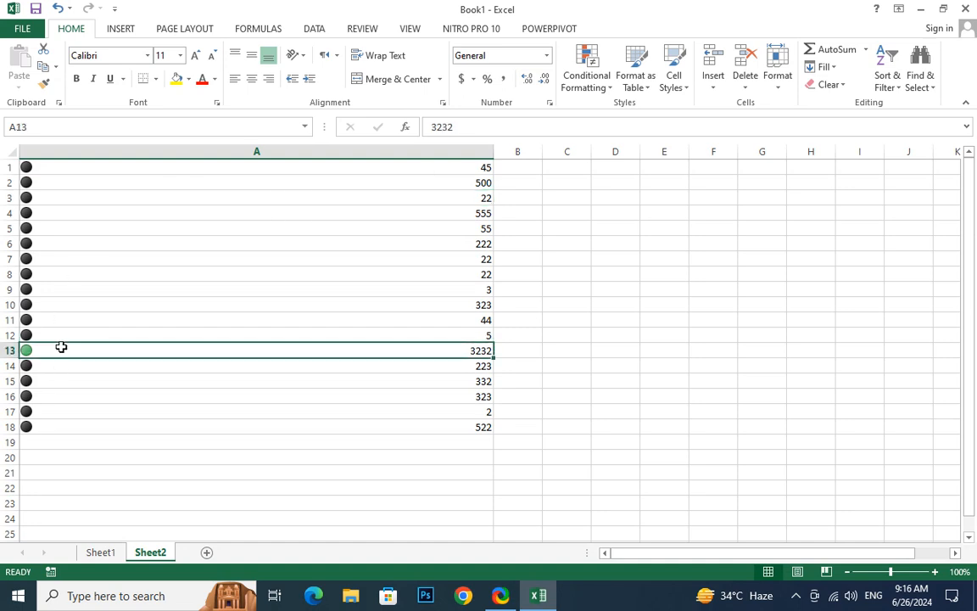
pyautogui.write('400')
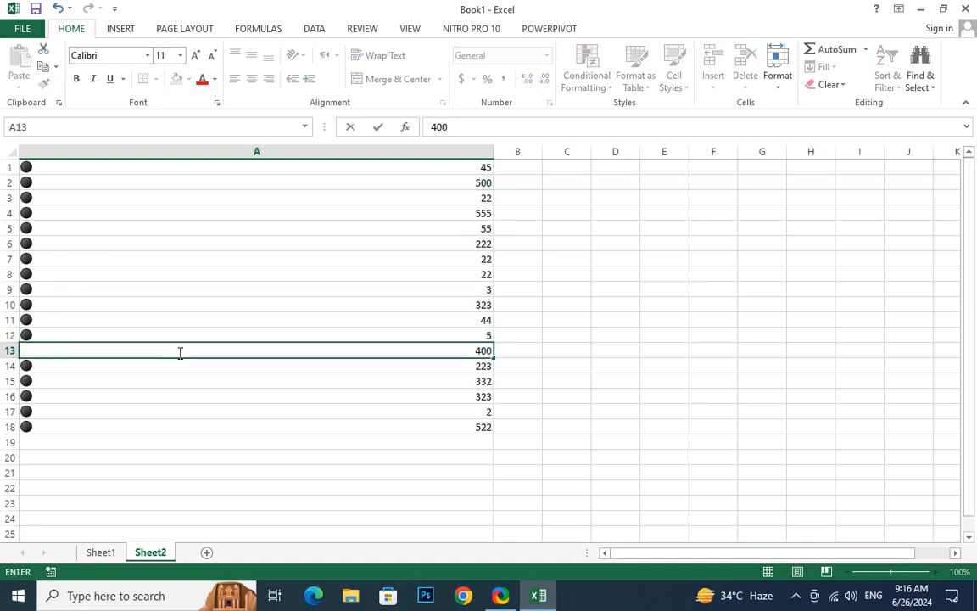
pyautogui.press('Return')
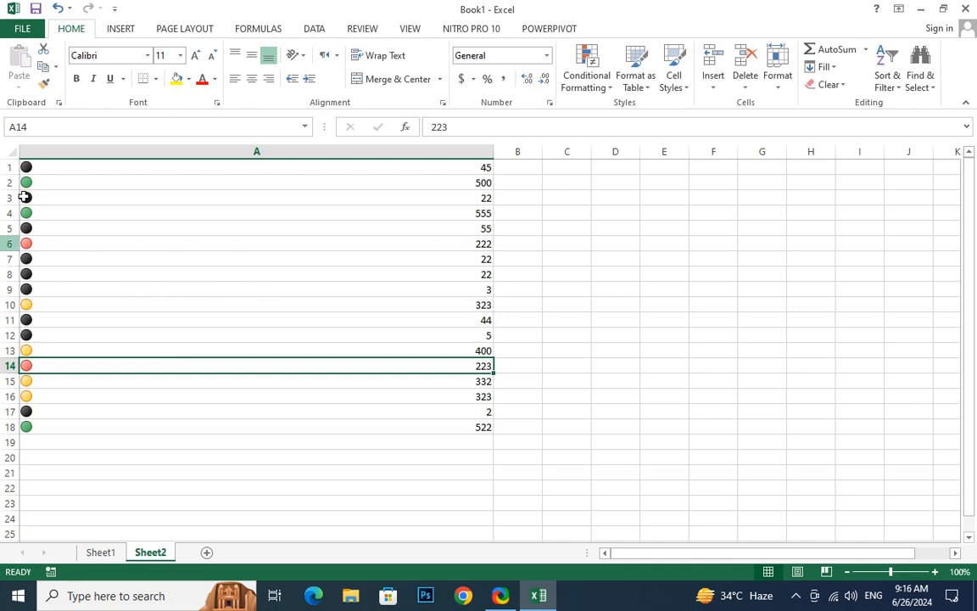
# Open the existing icon set rule on cells A1:A18 for editing
pyautogui.click(398, 169)
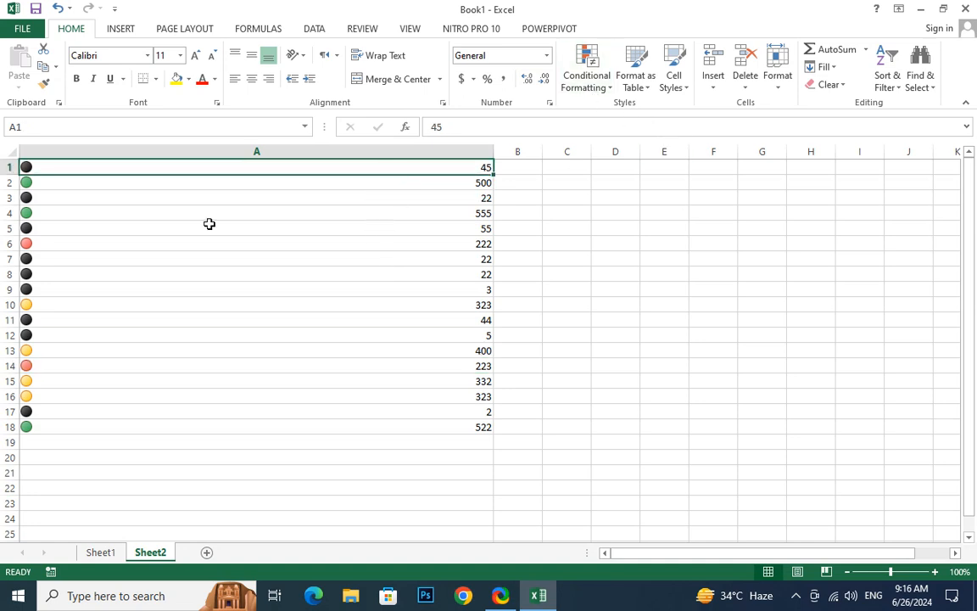
pyautogui.moveTo(145, 162); pyautogui.dragTo(136, 424)
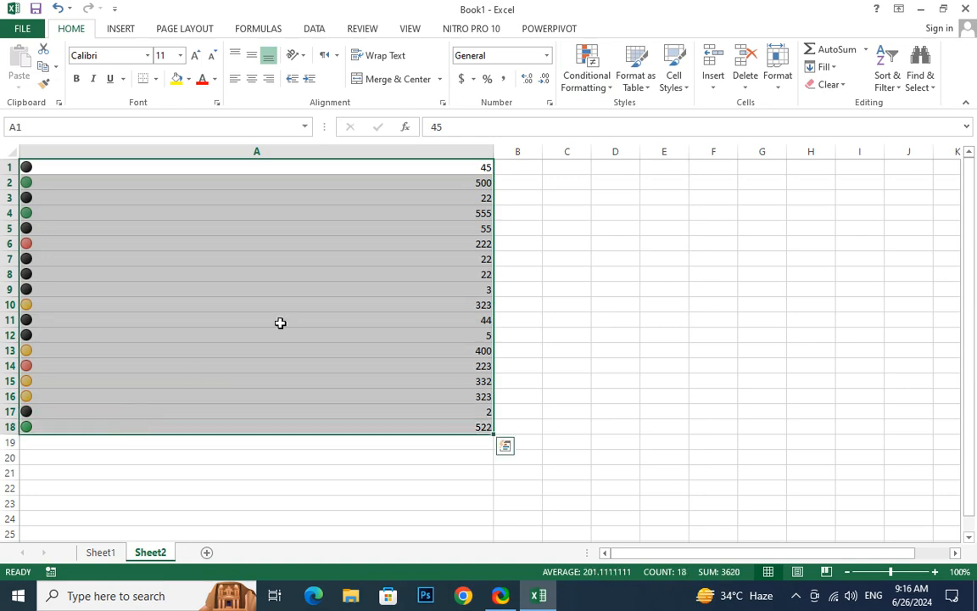
pyautogui.click(604, 95)
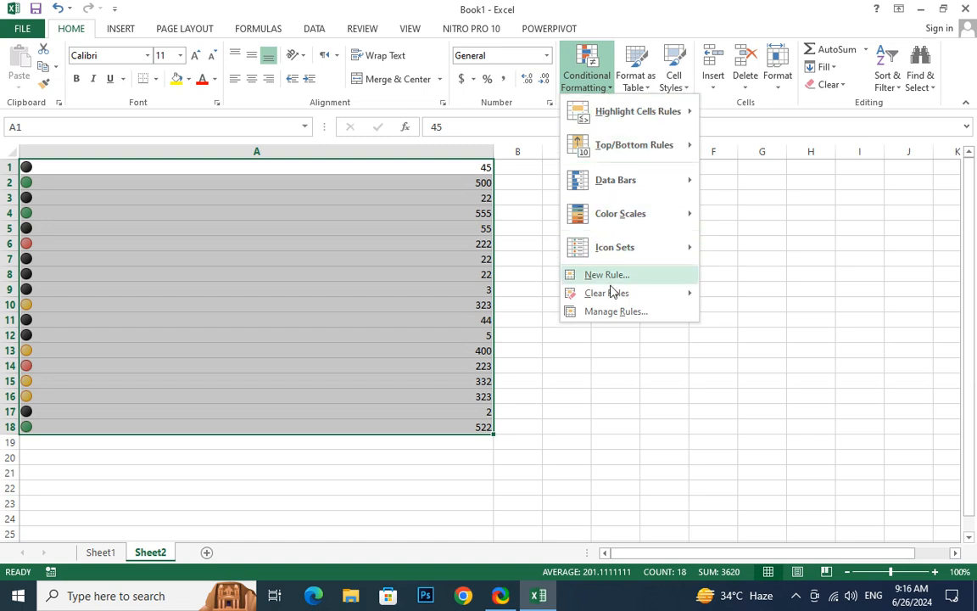
pyautogui.click(617, 311)
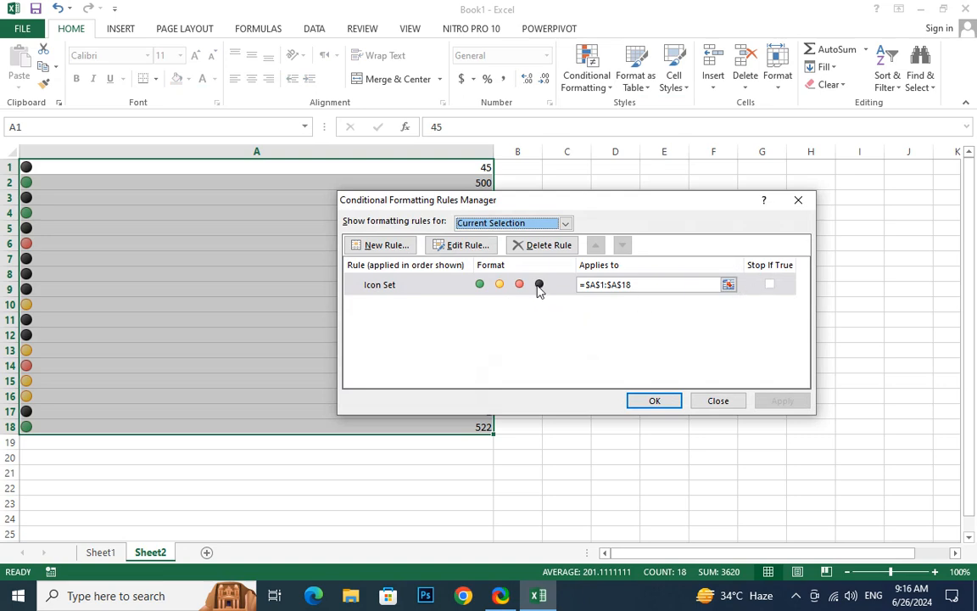
pyautogui.click(434, 290)
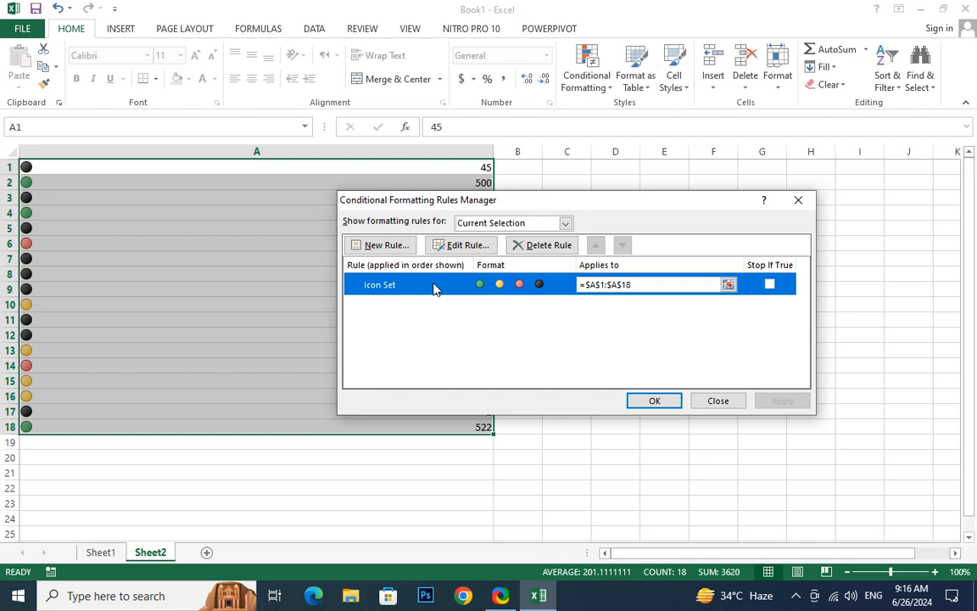
pyautogui.click(468, 246)
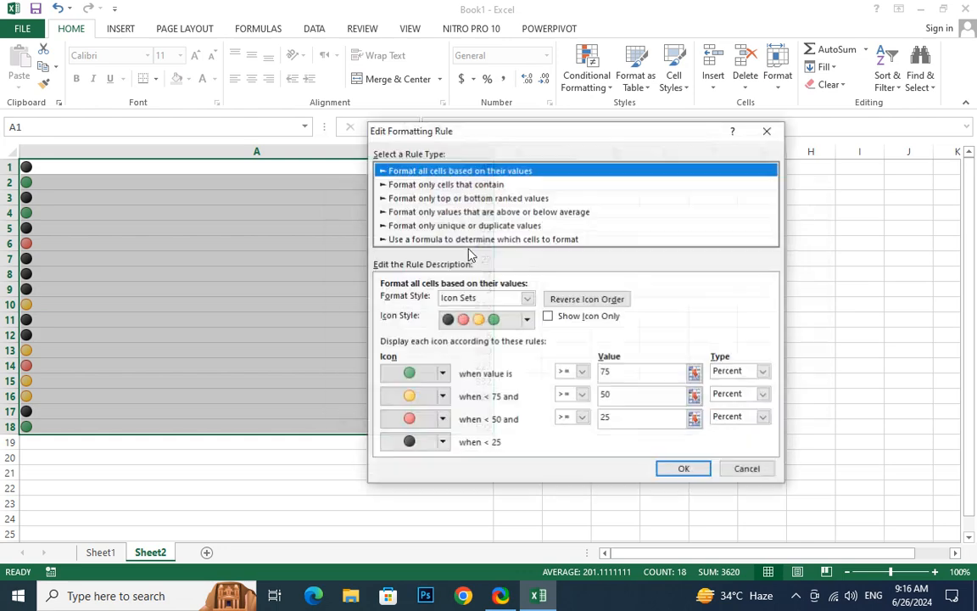
# Set the green circle's threshold to 100 or greater, with Number as the value type
pyautogui.moveTo(519, 125); pyautogui.dragTo(499, 4)
pyautogui.click(602, 250)
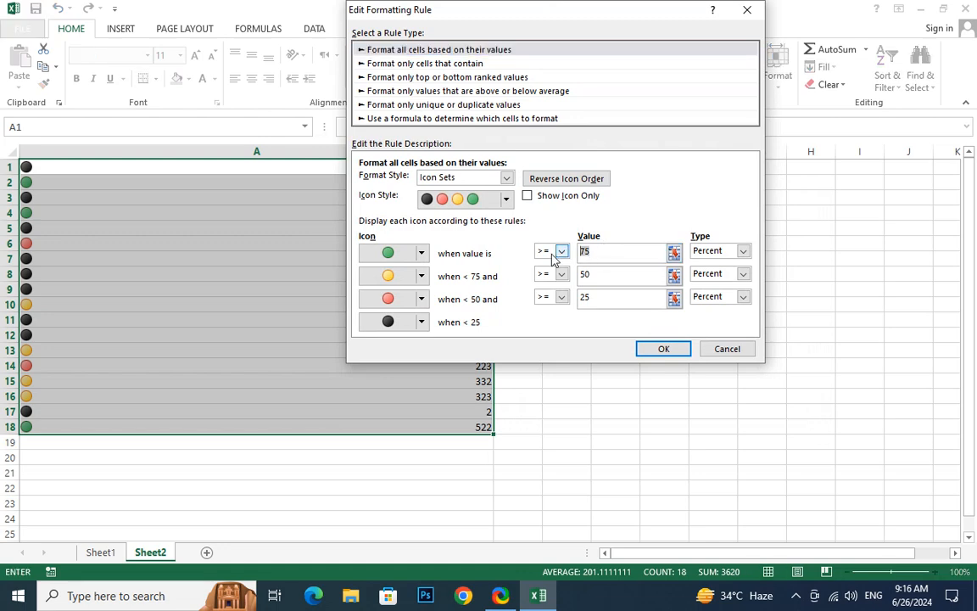
pyautogui.click(594, 276)
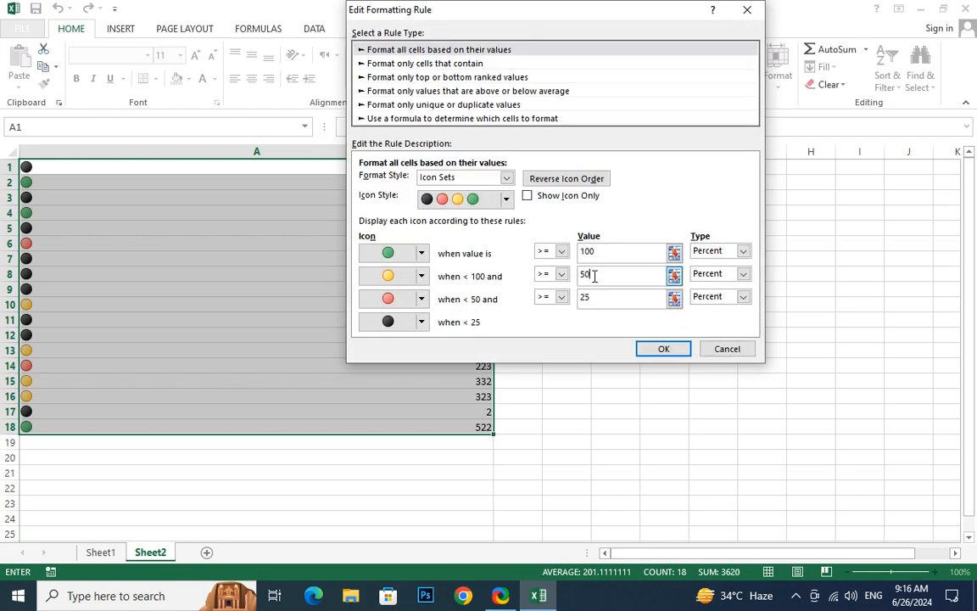
pyautogui.click(743, 251)
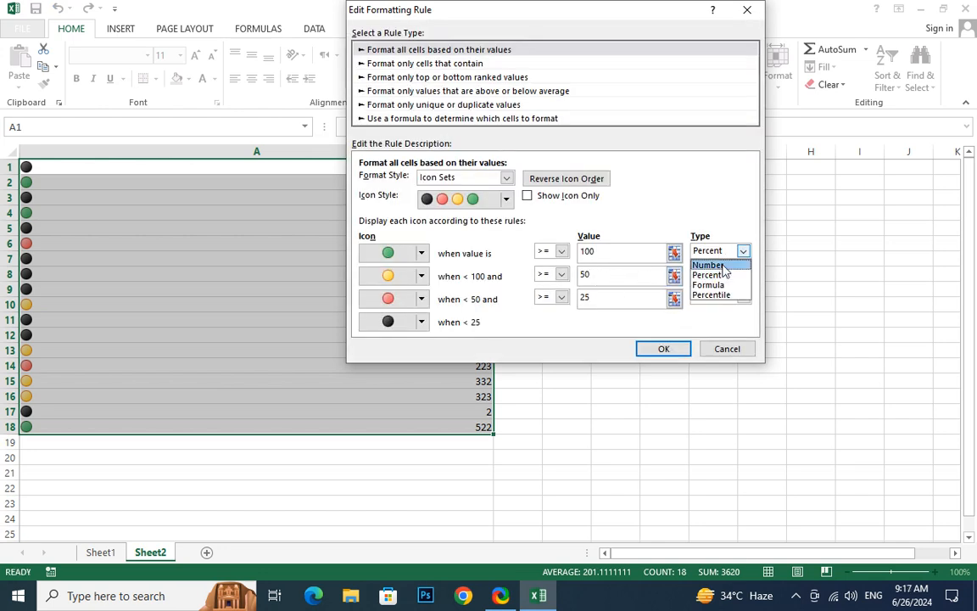
pyautogui.click(708, 265)
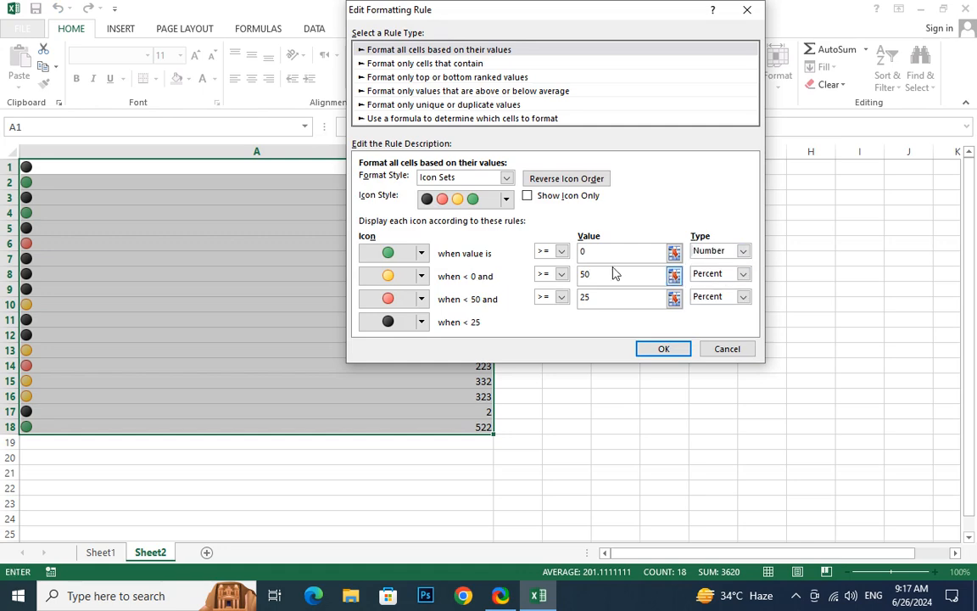
pyautogui.moveTo(606, 252); pyautogui.dragTo(464, 250)
# Change the value type of the yellow and red circle thresholds to Number
pyautogui.click(641, 270)
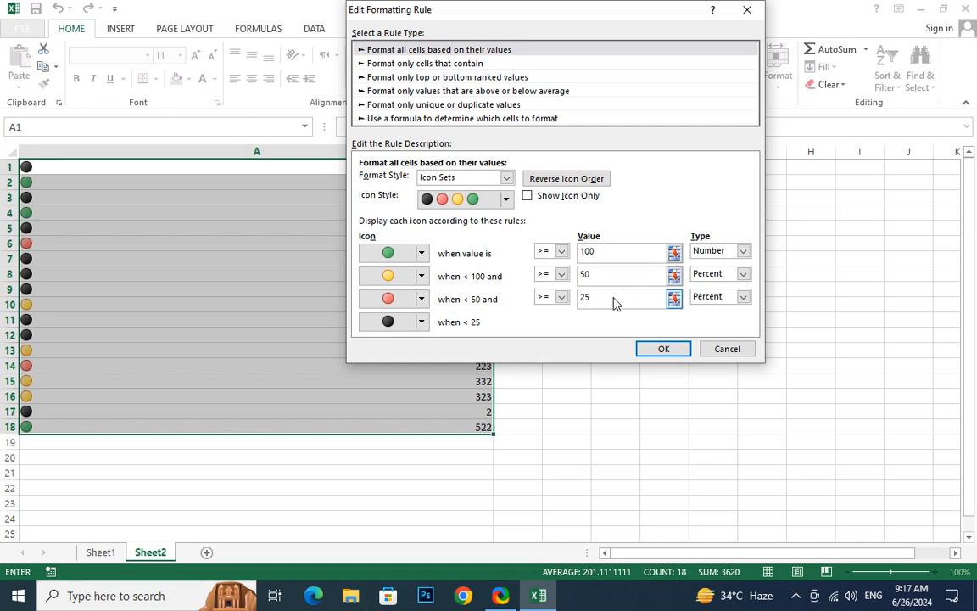
pyautogui.click(724, 280)
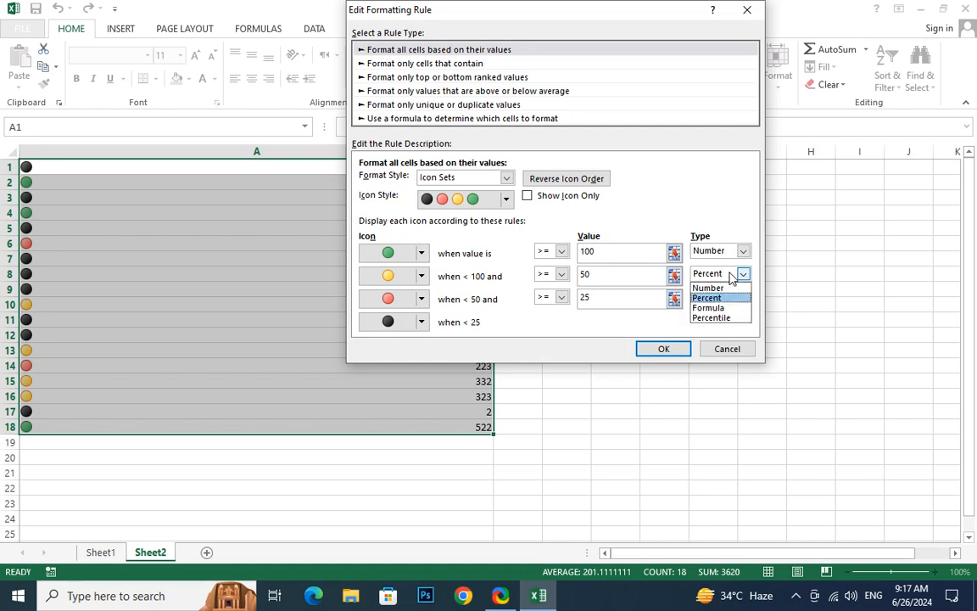
pyautogui.click(717, 286)
pyautogui.click(724, 299)
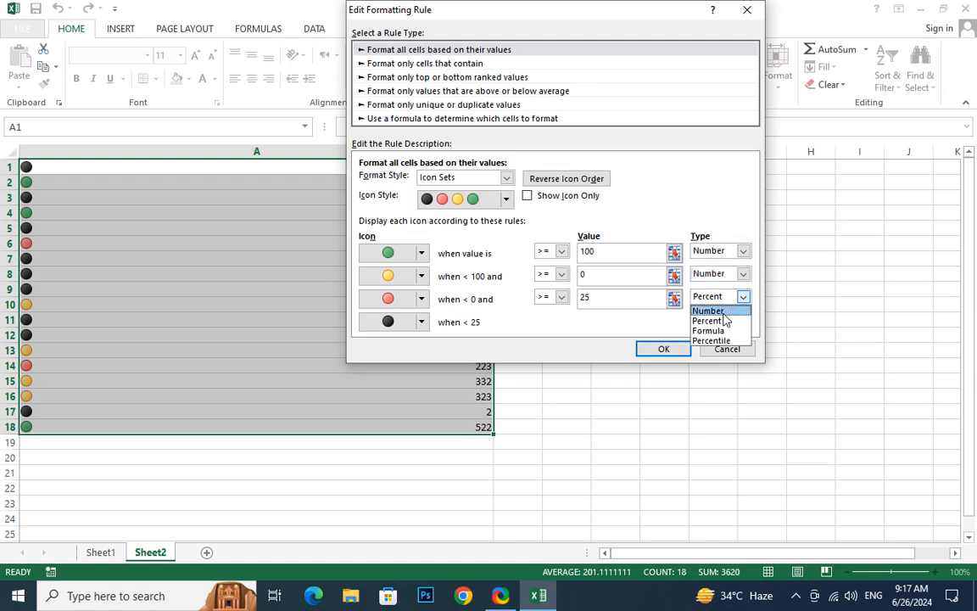
pyautogui.click(721, 311)
# Set the yellow circle's threshold to 50 and the red circle's to 30, and apply the edited rule
pyautogui.doubleClick(590, 275)
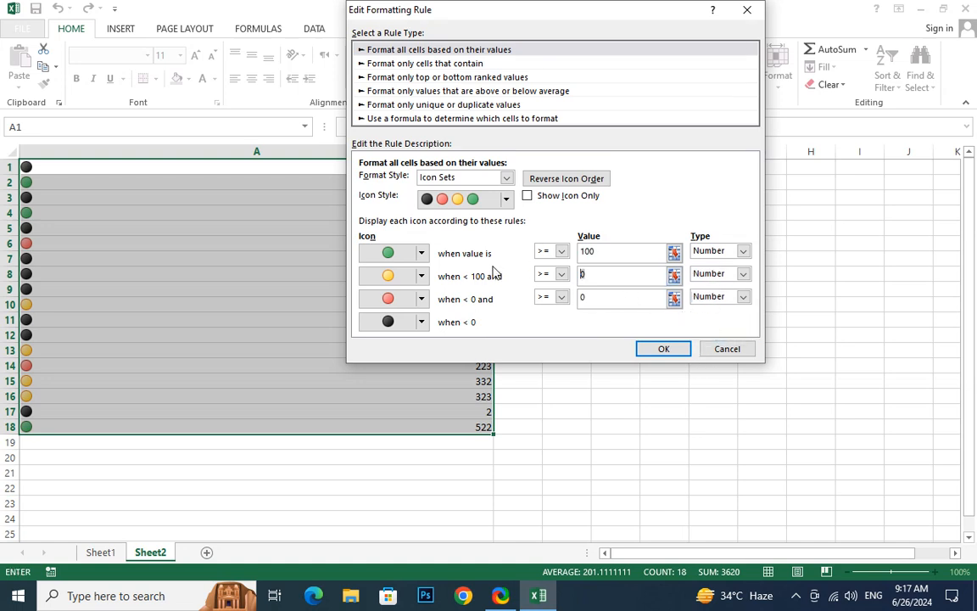
pyautogui.write('50')
pyautogui.doubleClick(593, 297)
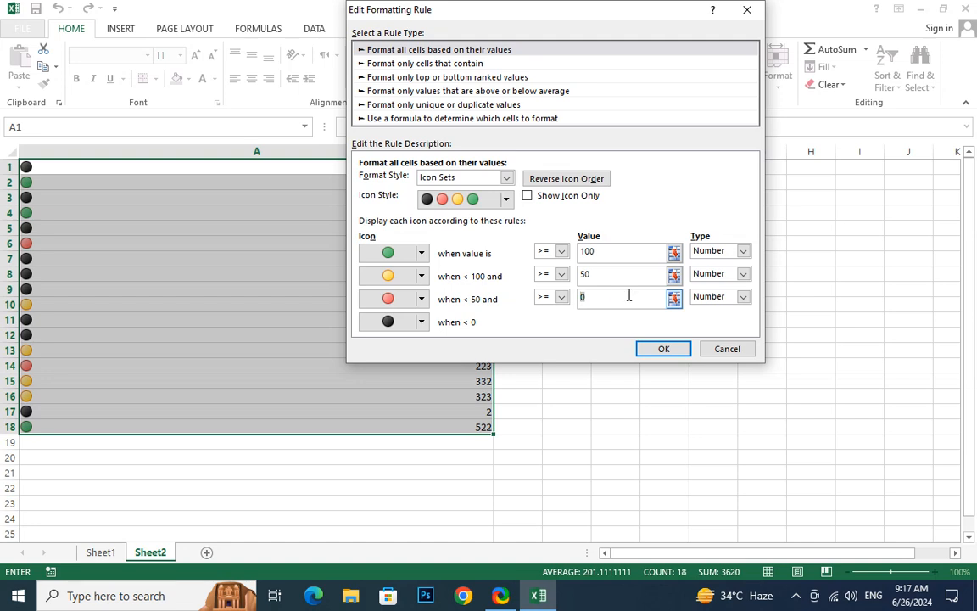
pyautogui.write('30')
pyautogui.click(676, 355)
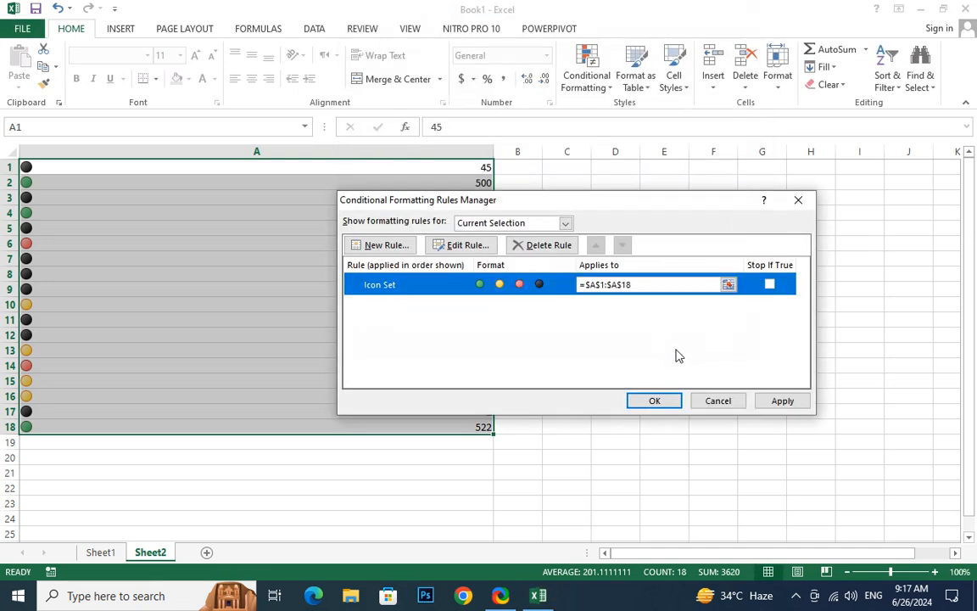
pyautogui.click(784, 402)
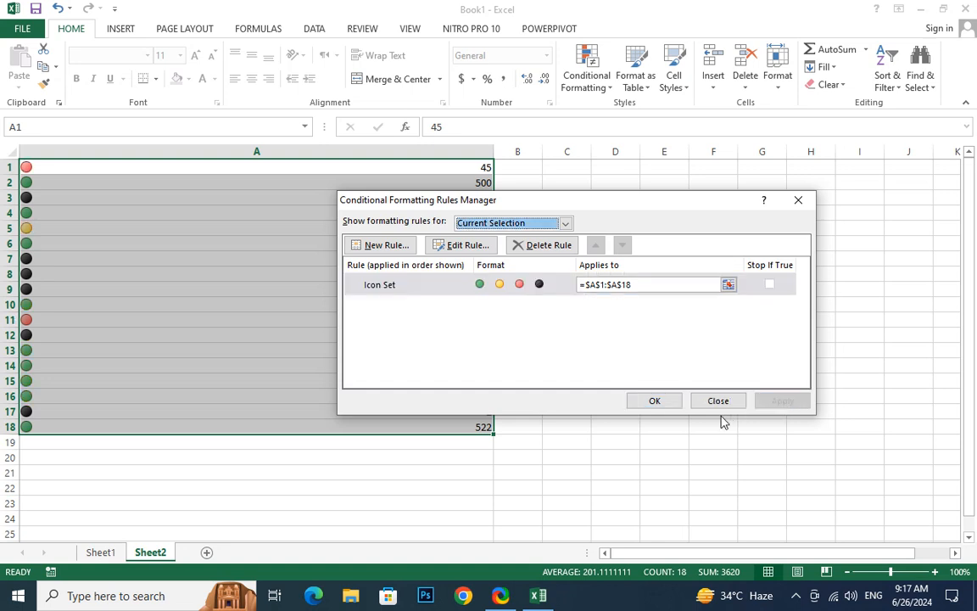
pyautogui.click(658, 404)
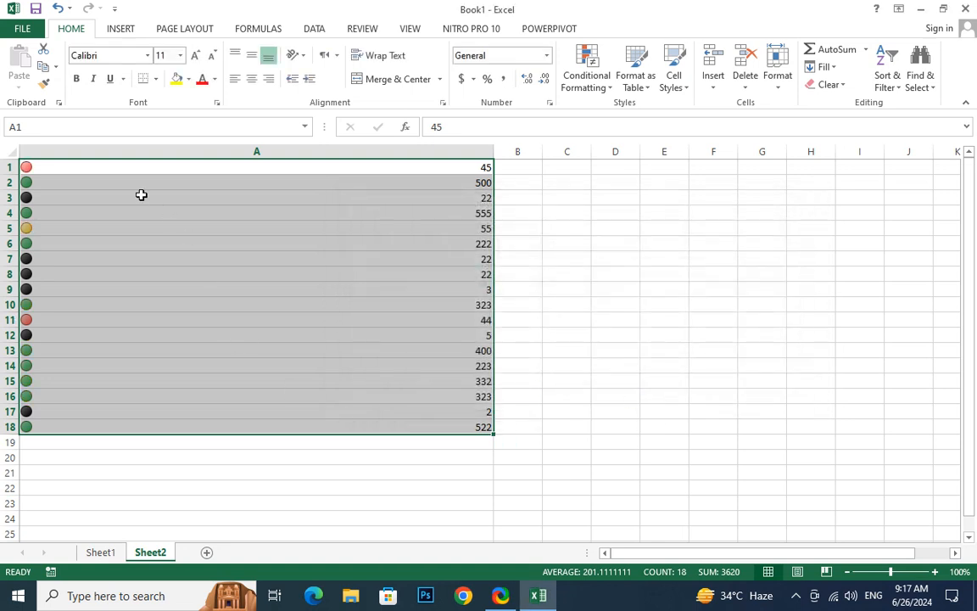
# Replace the value in A1 with 55 and the value in A2 with 99
pyautogui.click(81, 166)
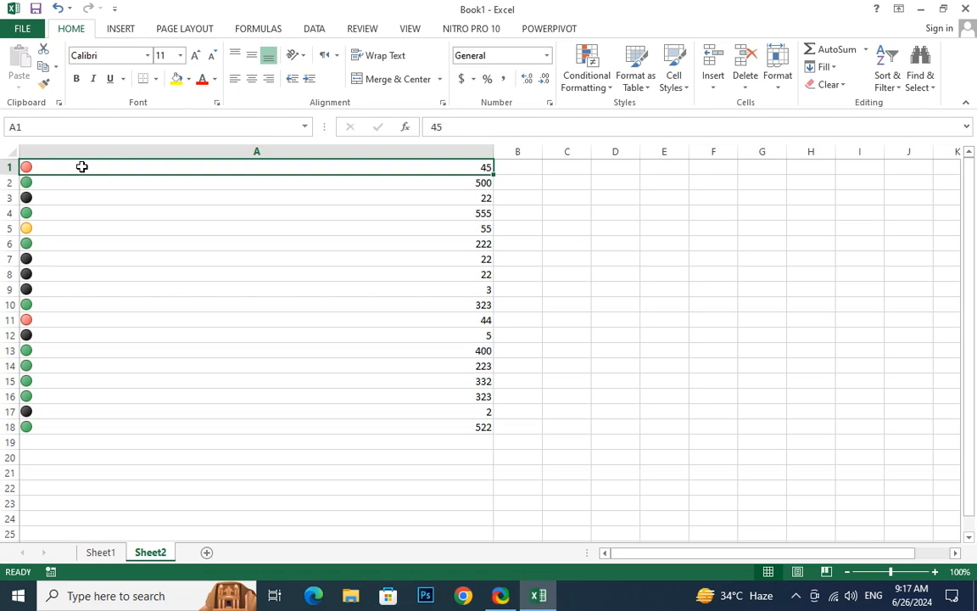
pyautogui.write('55')
pyautogui.press('Return')
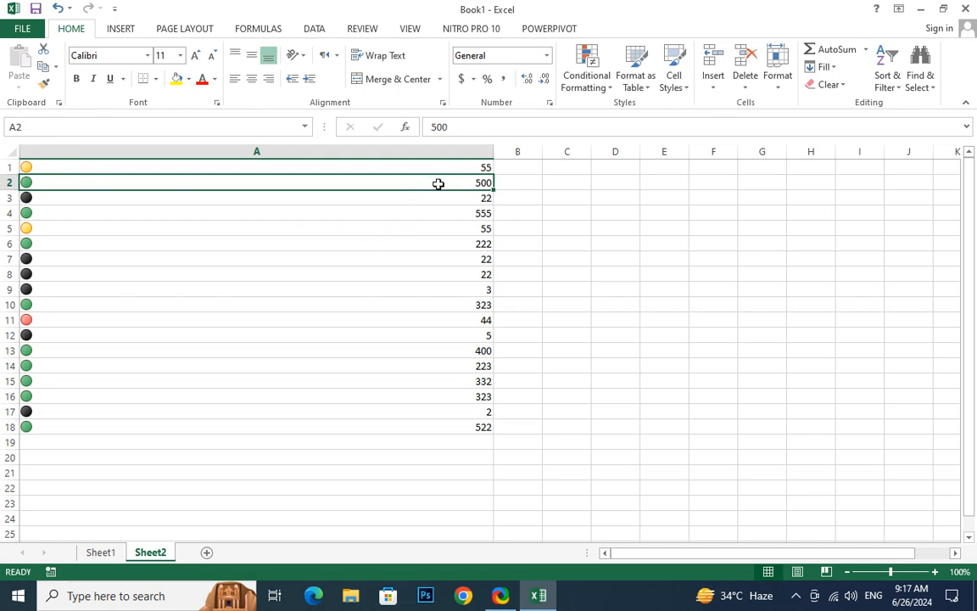
pyautogui.write('99')
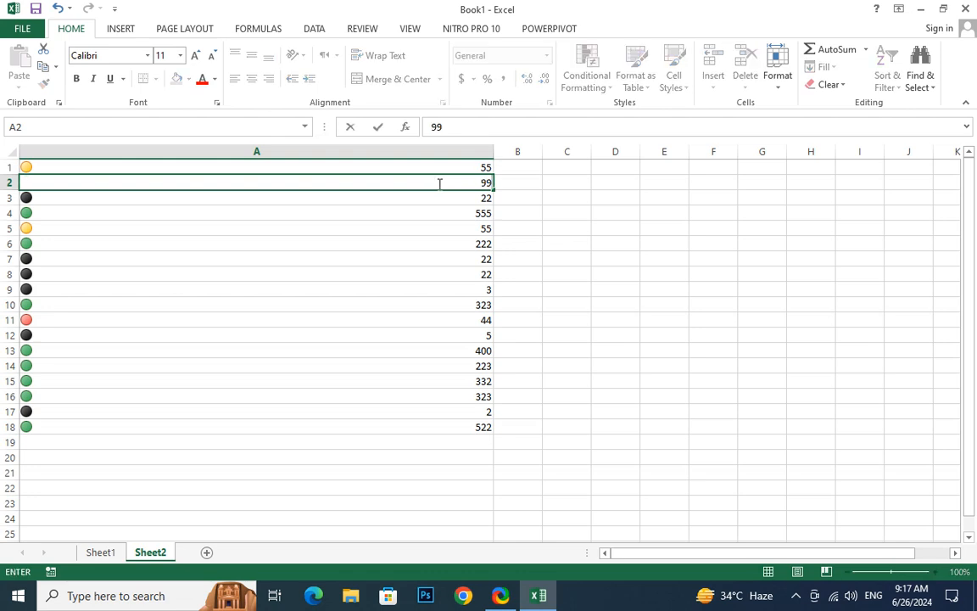
pyautogui.press('Return')
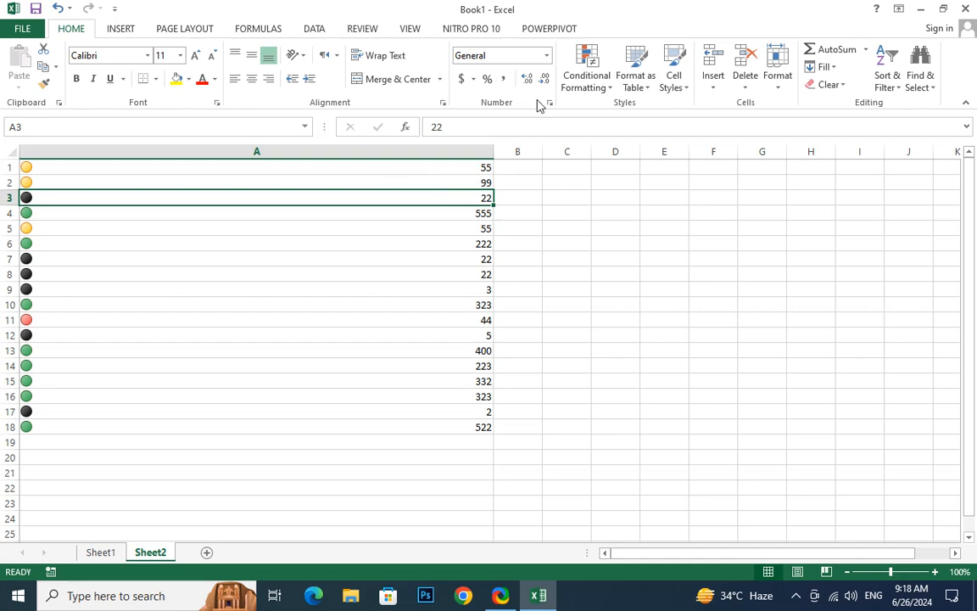
pyautogui.click(585, 75)
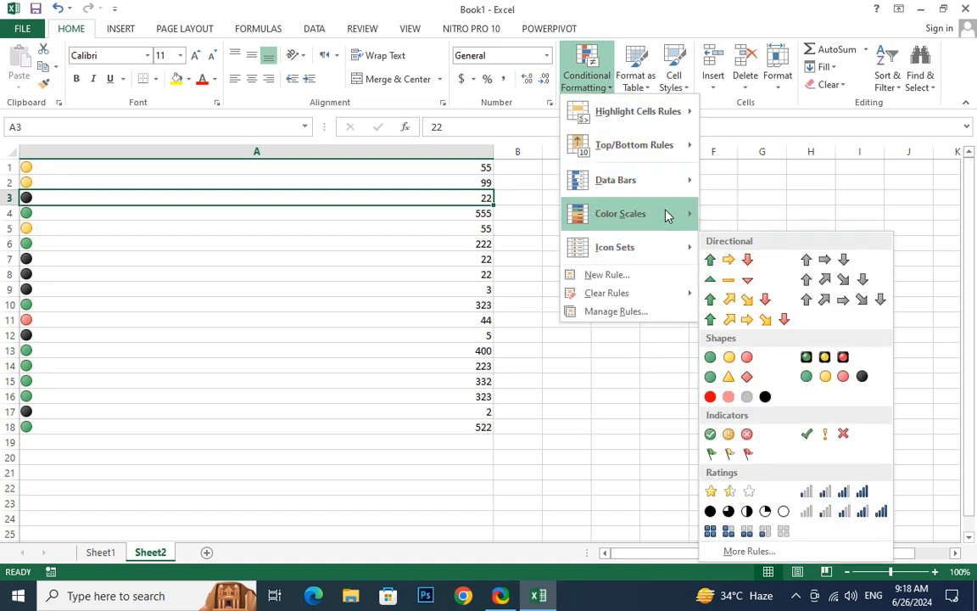
pyautogui.click(649, 319)
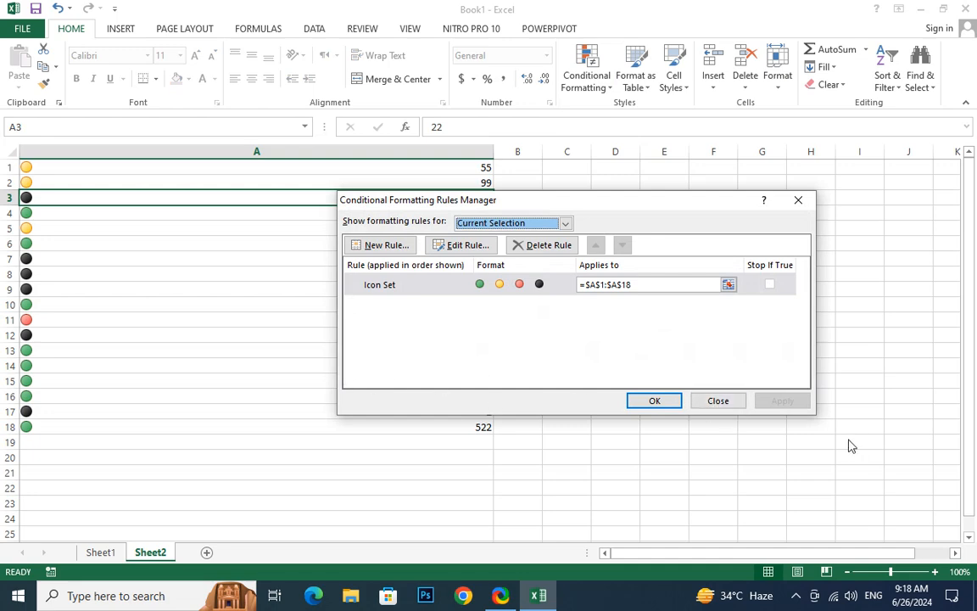
pyautogui.click(797, 201)
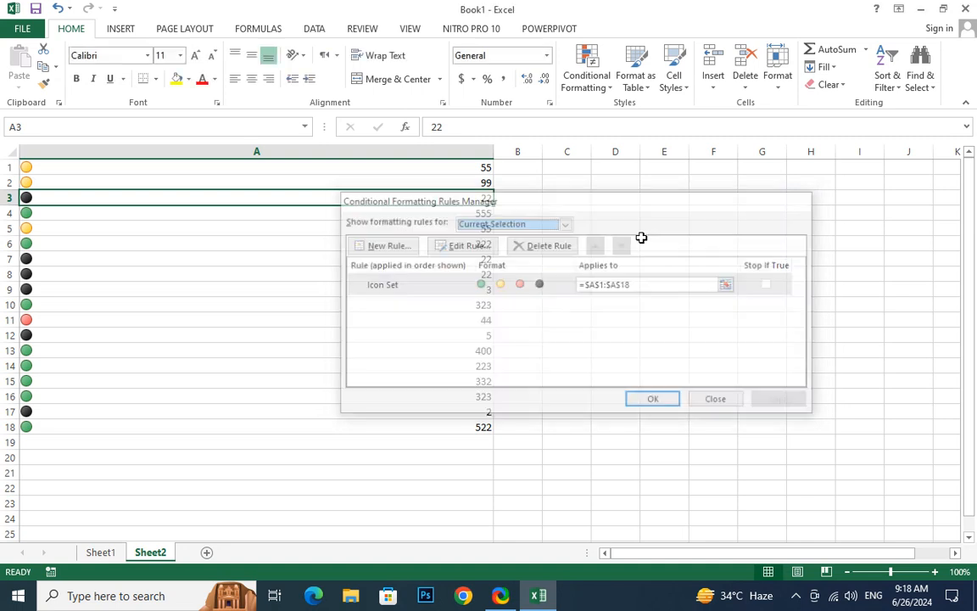
# Add green gradient-fill data bars to cells A1:A18 and widen column A
pyautogui.click(255, 289)
pyautogui.moveTo(256, 165); pyautogui.dragTo(256, 424)
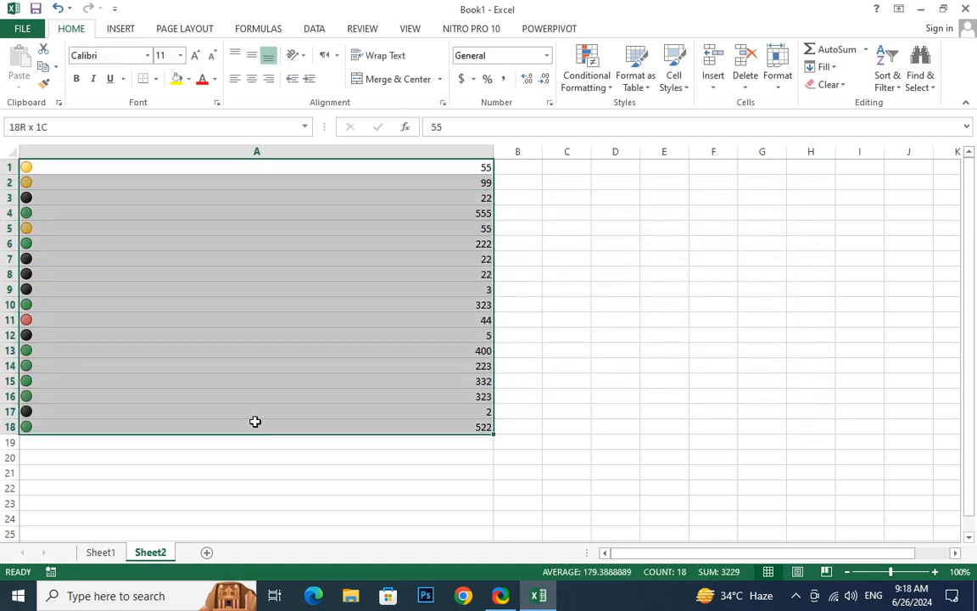
pyautogui.click(604, 85)
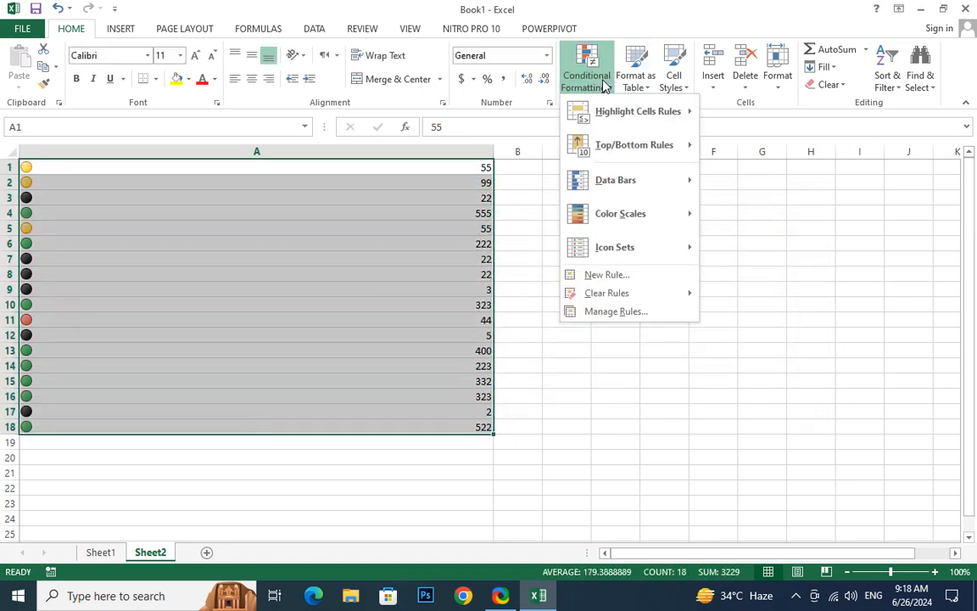
pyautogui.moveTo(660, 180)
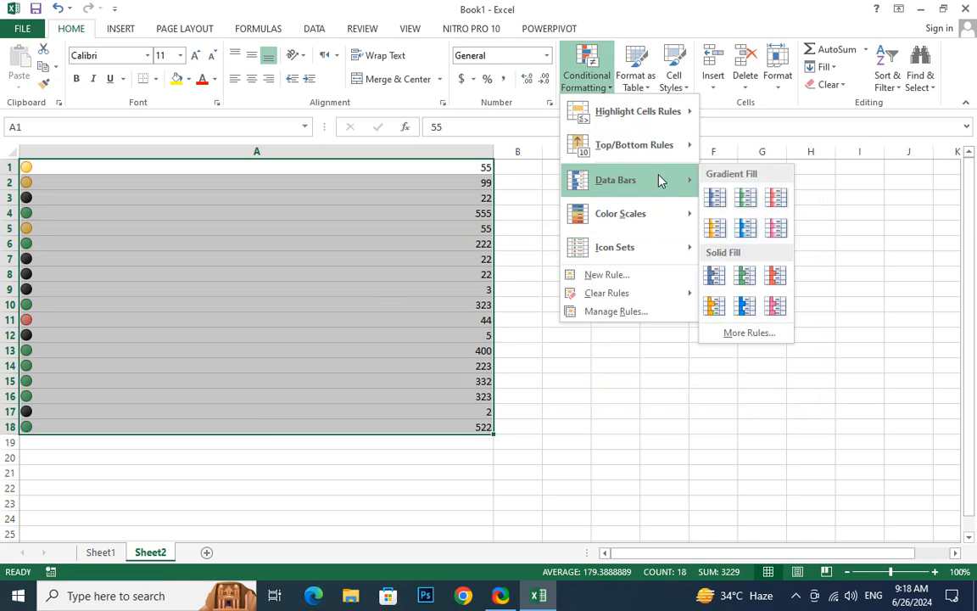
pyautogui.click(745, 197)
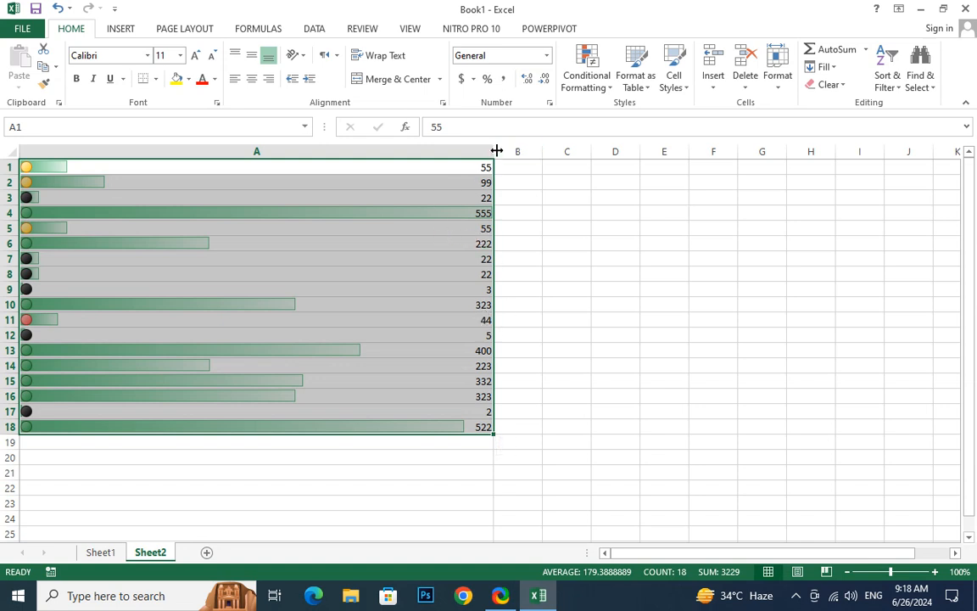
pyautogui.moveTo(494, 152); pyautogui.dragTo(647, 157)
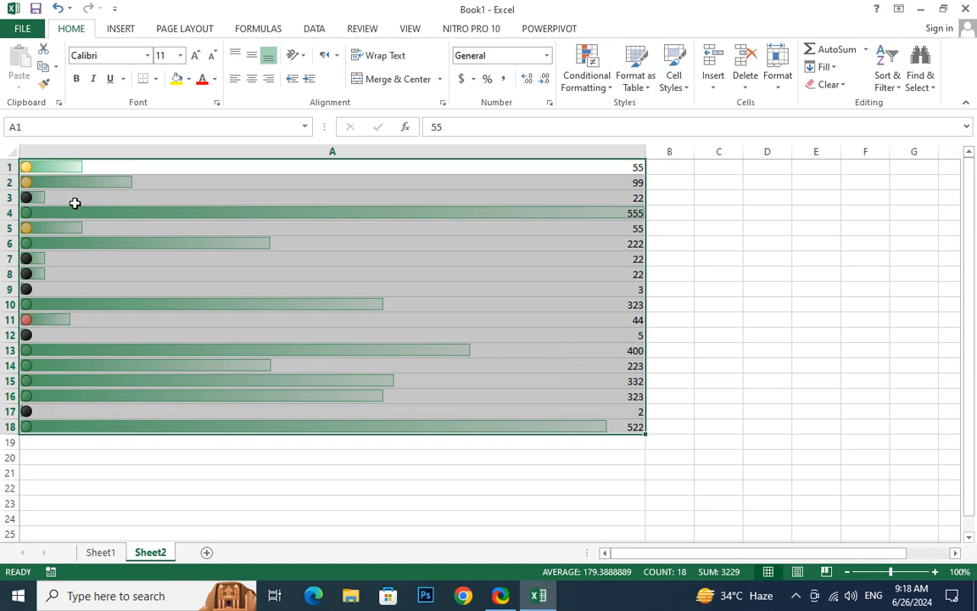
# Replace the value in A4 with 250 and the value in A18 with 300
pyautogui.click(516, 209)
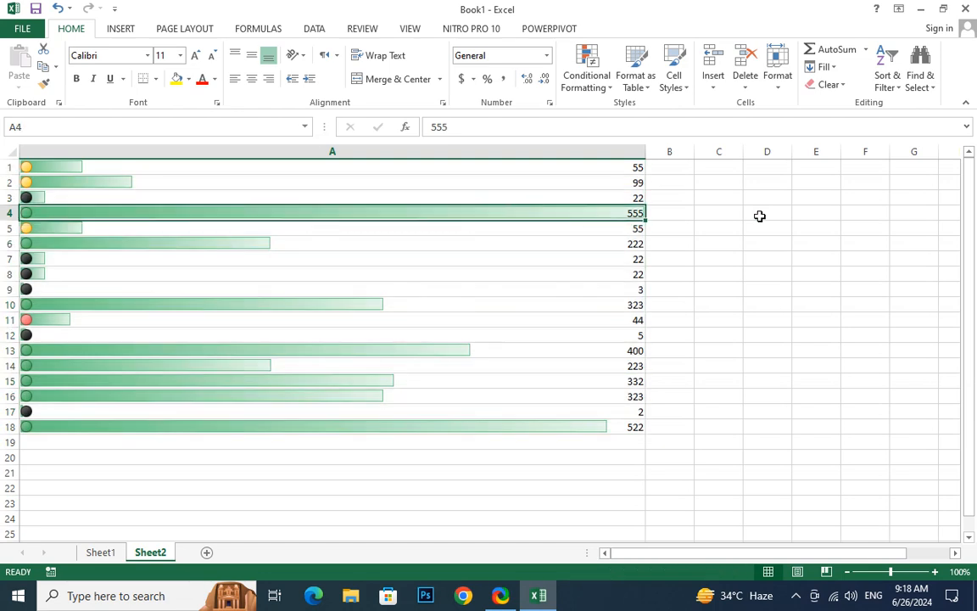
pyautogui.write('250')
pyautogui.press('Return')
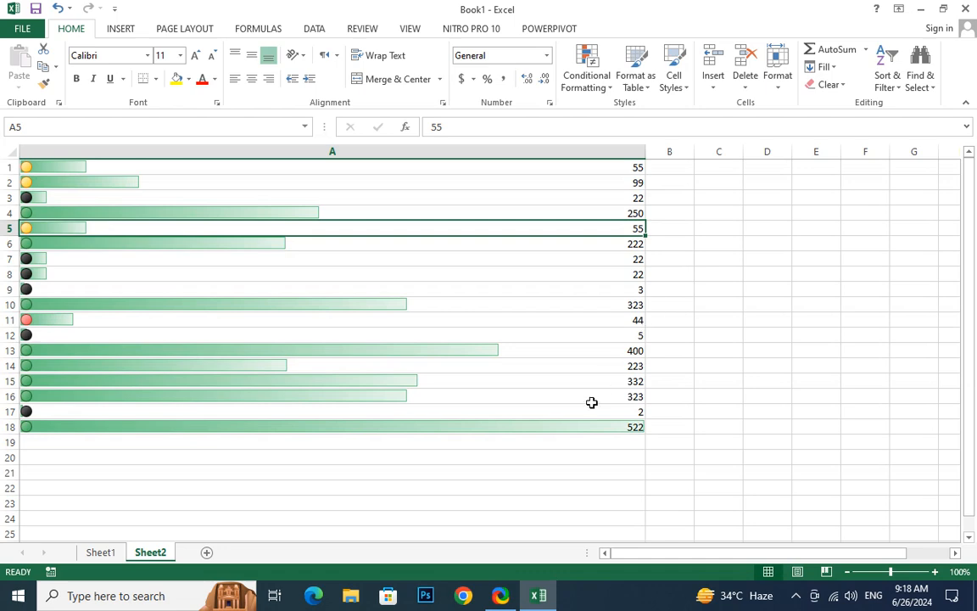
pyautogui.click(583, 423)
pyautogui.write('300')
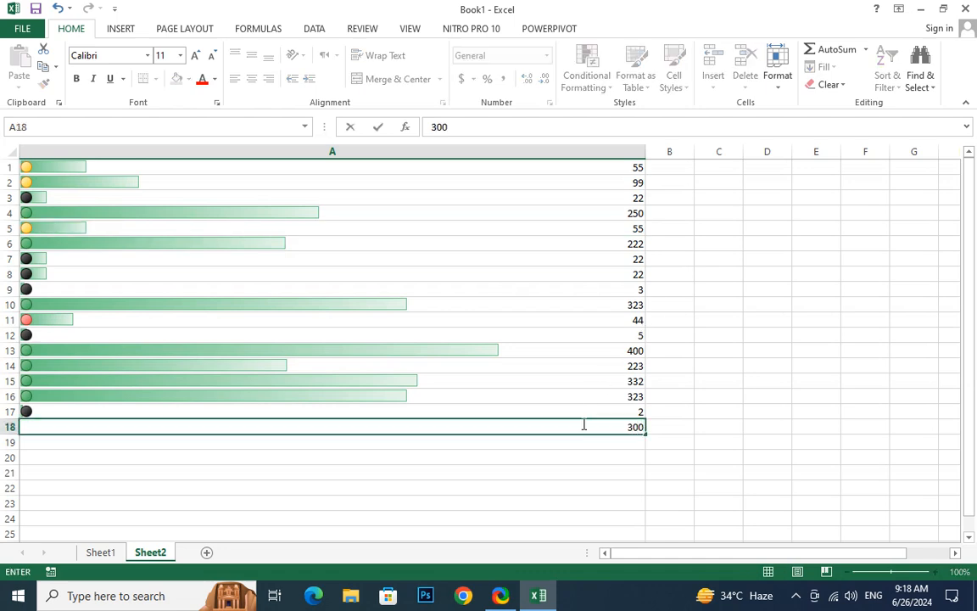
pyautogui.press('Return')
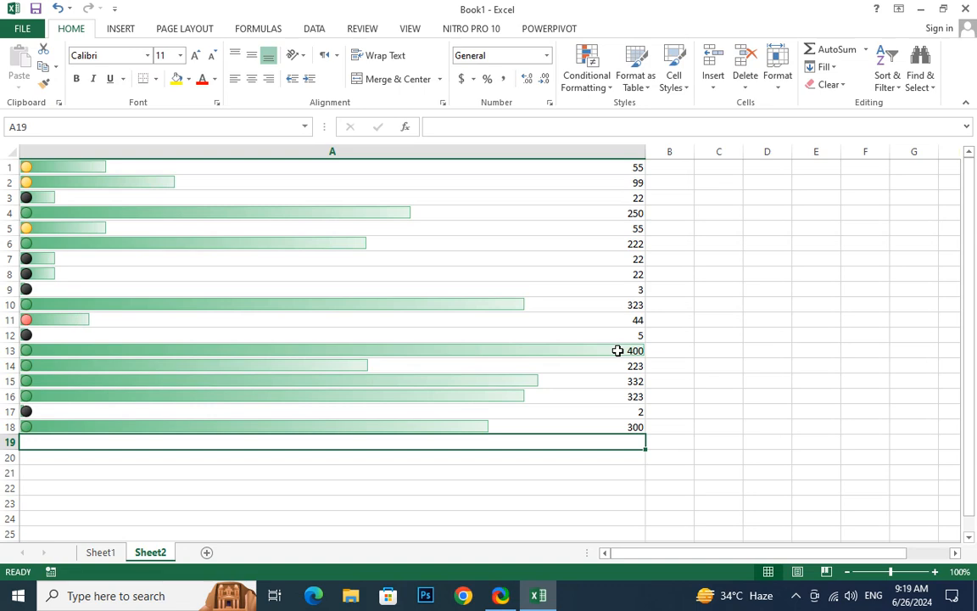
# Change the fill color of the data bar rule on cells A1:A18 to red and apply it
pyautogui.moveTo(402, 166); pyautogui.dragTo(384, 426)
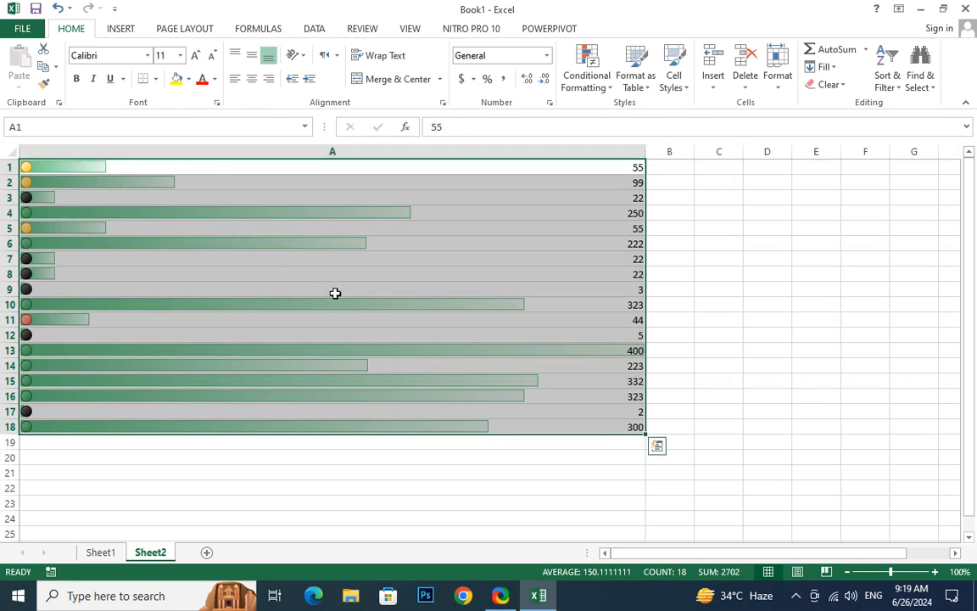
pyautogui.click(587, 85)
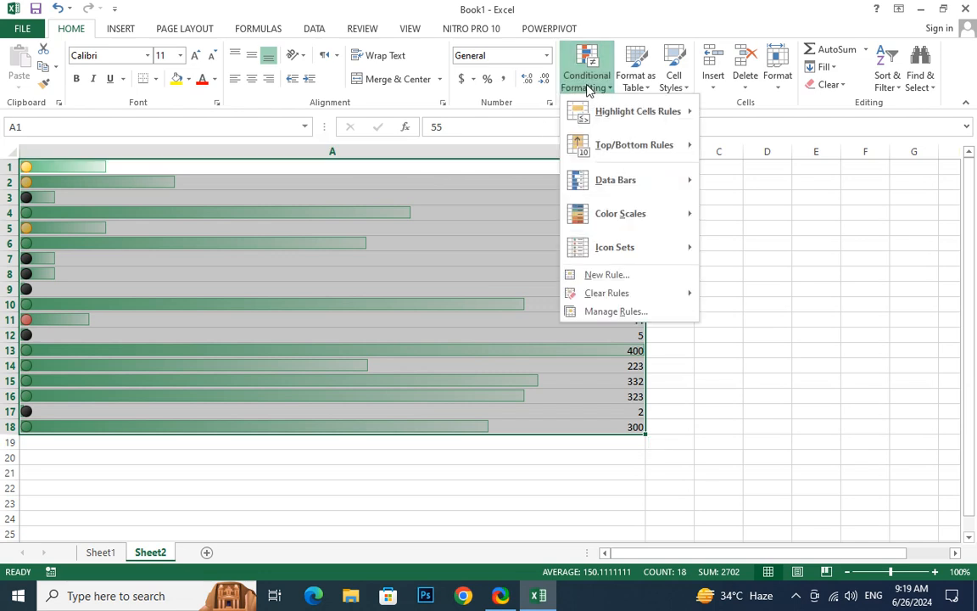
pyautogui.click(616, 312)
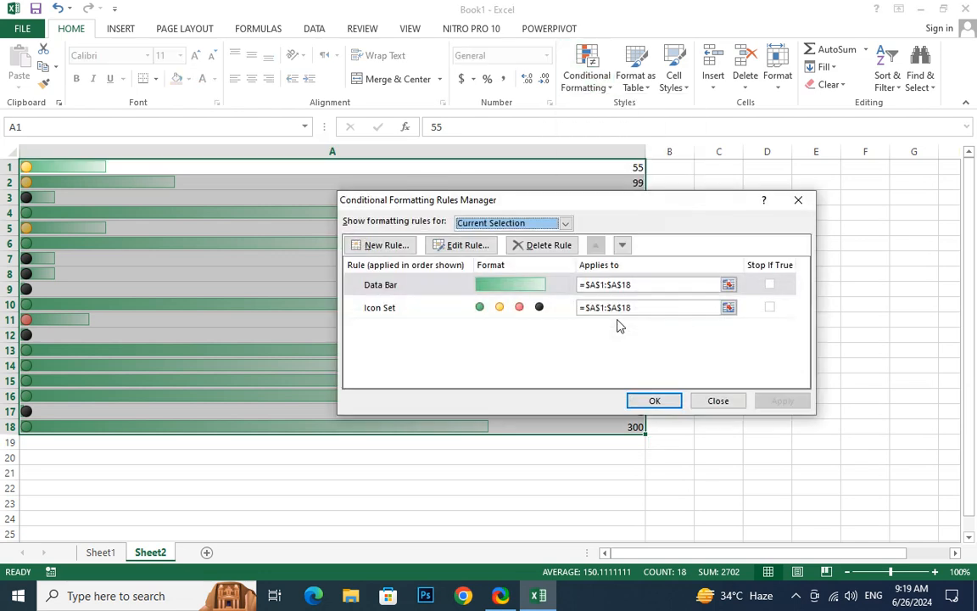
pyautogui.click(516, 285)
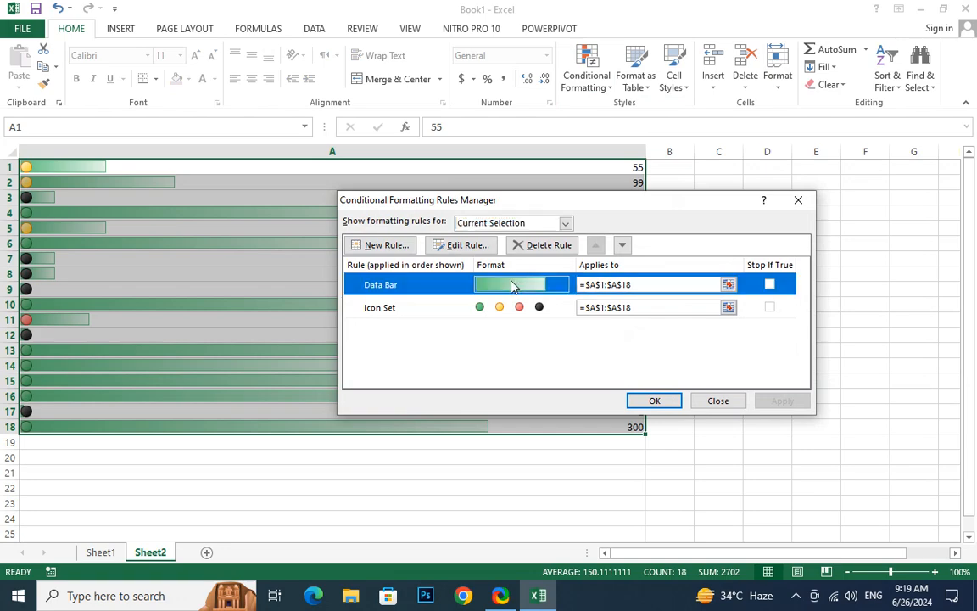
pyautogui.click(464, 245)
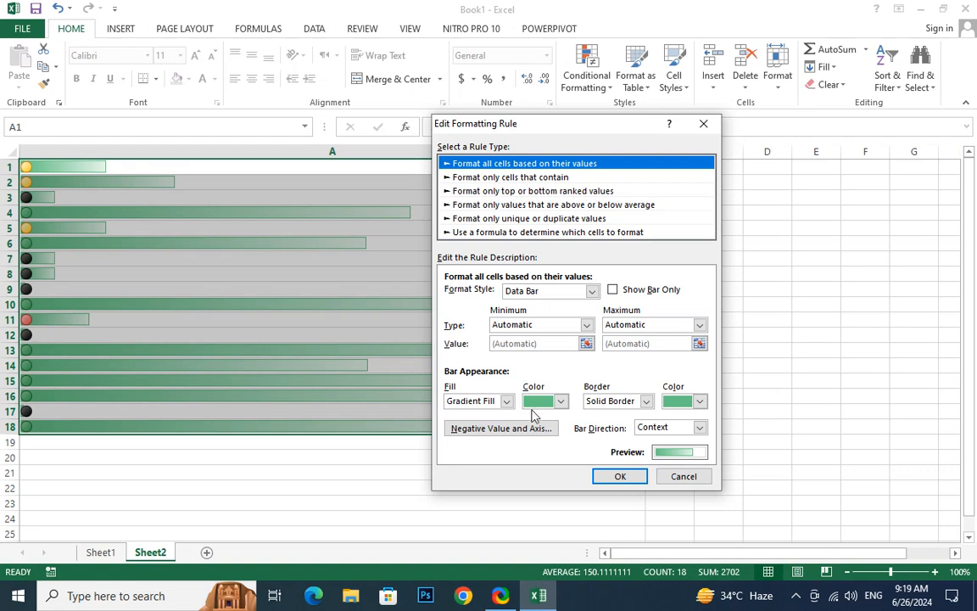
pyautogui.click(560, 402)
pyautogui.click(542, 521)
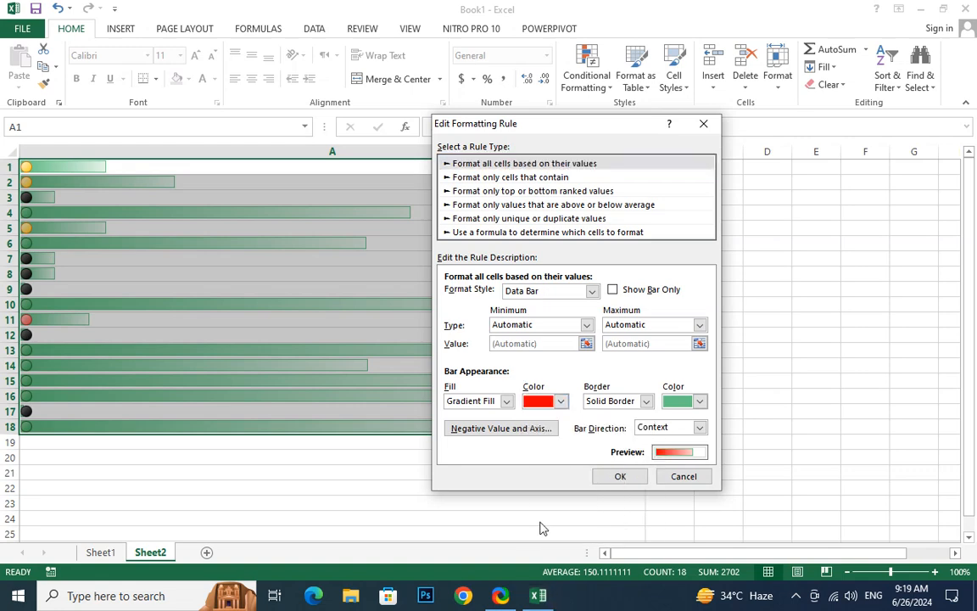
pyautogui.click(624, 477)
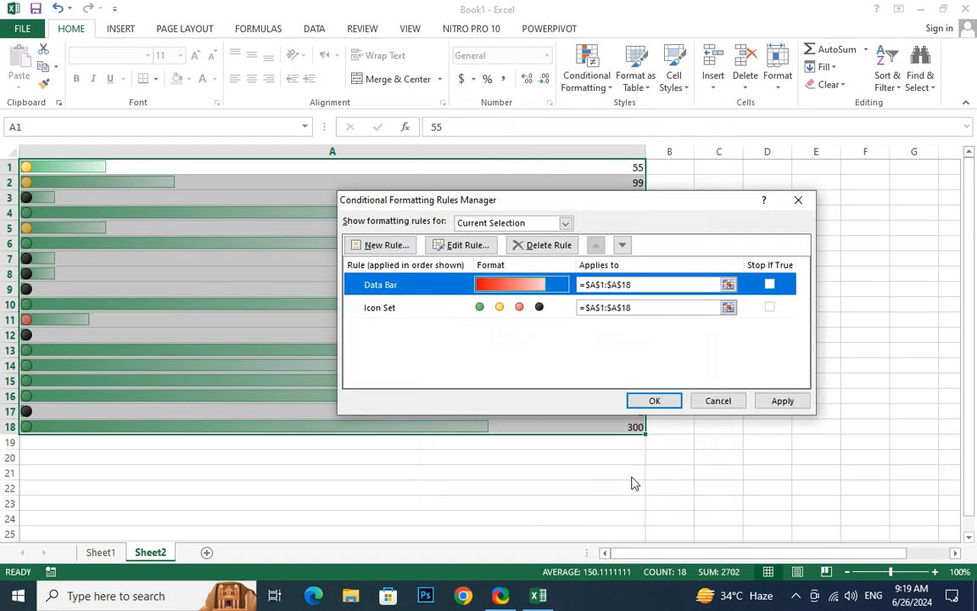
pyautogui.click(780, 403)
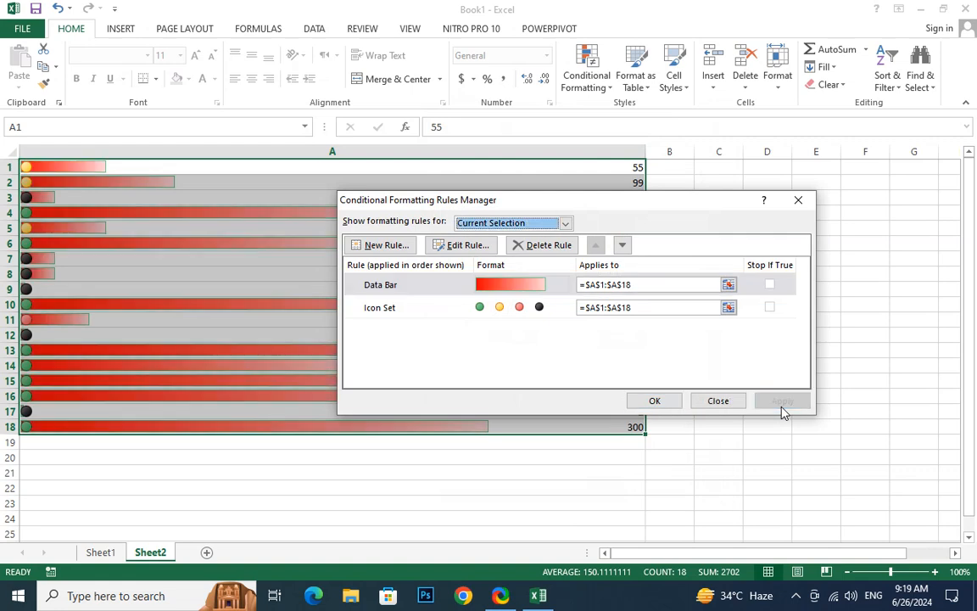
pyautogui.click(653, 401)
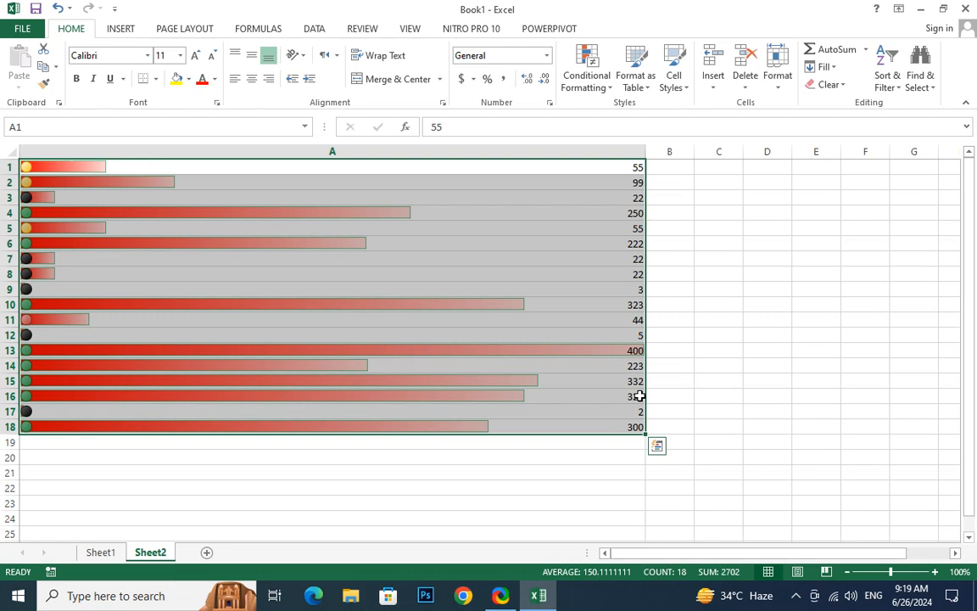
pyautogui.click(605, 88)
pyautogui.moveTo(626, 113)
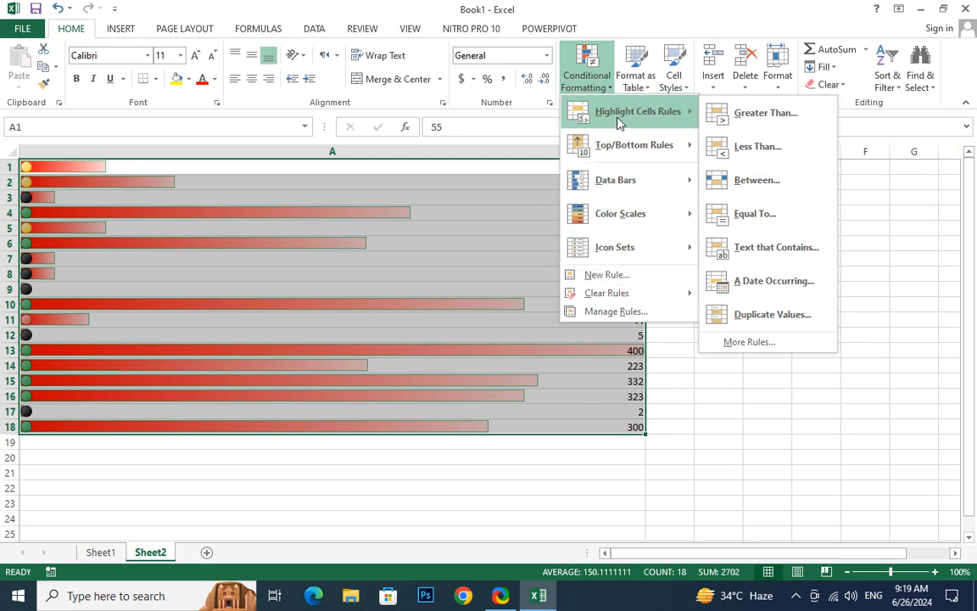
pyautogui.moveTo(619, 134)
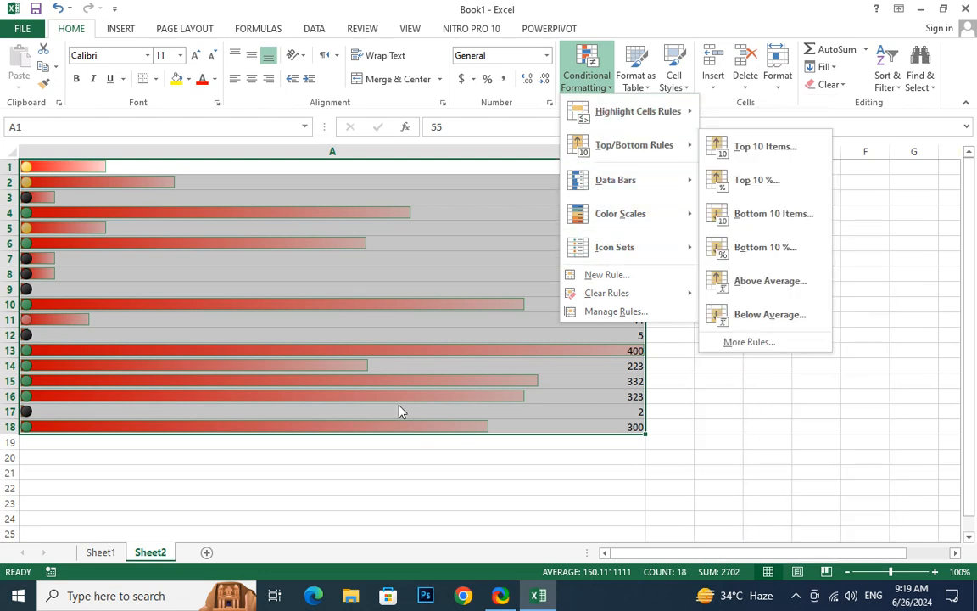
pyautogui.click(354, 361)
# Narrow column A to about half its width and widen column B to roughly match it
pyautogui.moveTo(646, 158)
pyautogui.mouseDown()
pyautogui.moveTo(308, 155)
pyautogui.moveTo(643, 151)
pyautogui.mouseUp()
pyautogui.click(636, 197)
# Enter the formula =RANDBETWEEN(500,500000000) in cell B1
pyautogui.click(479, 167)
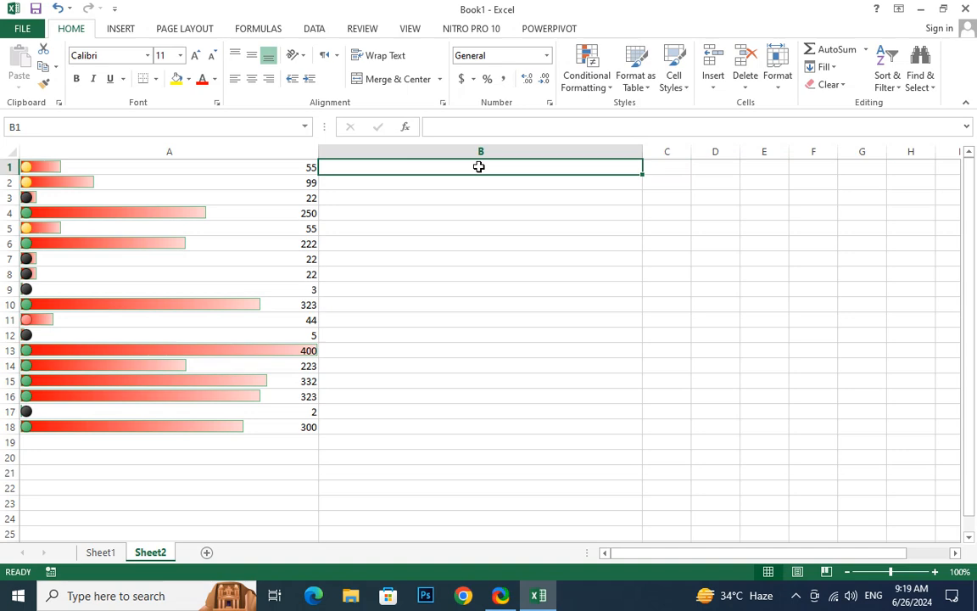
pyautogui.write('=RAND')
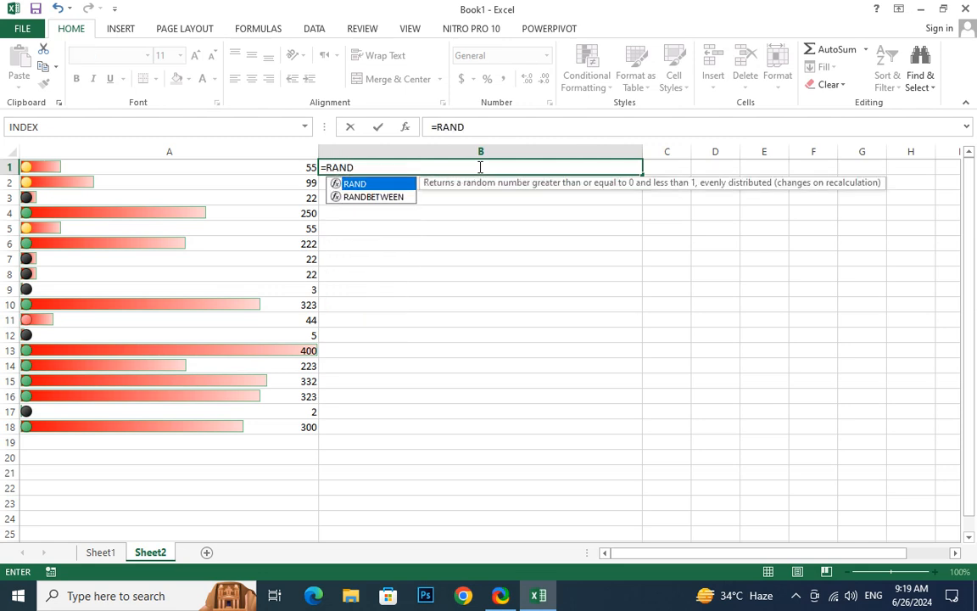
pyautogui.press('Down')
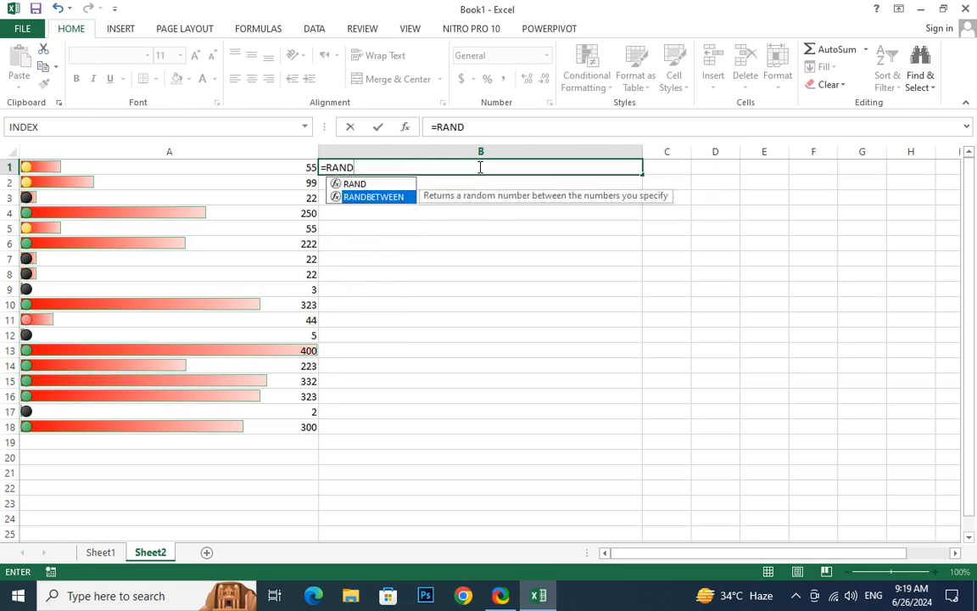
pyautogui.doubleClick(348, 199)
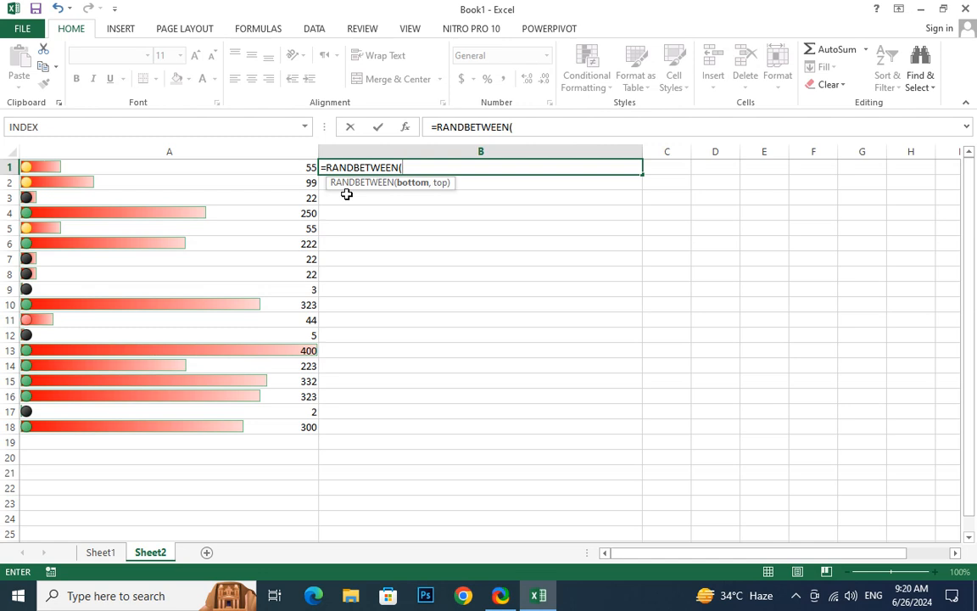
pyautogui.write('500,')
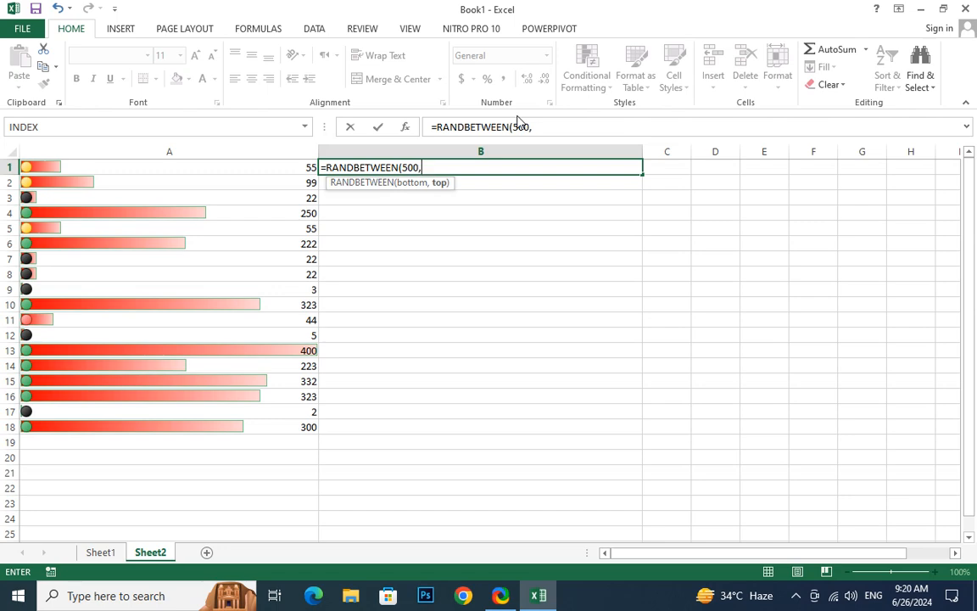
pyautogui.write('5000000')
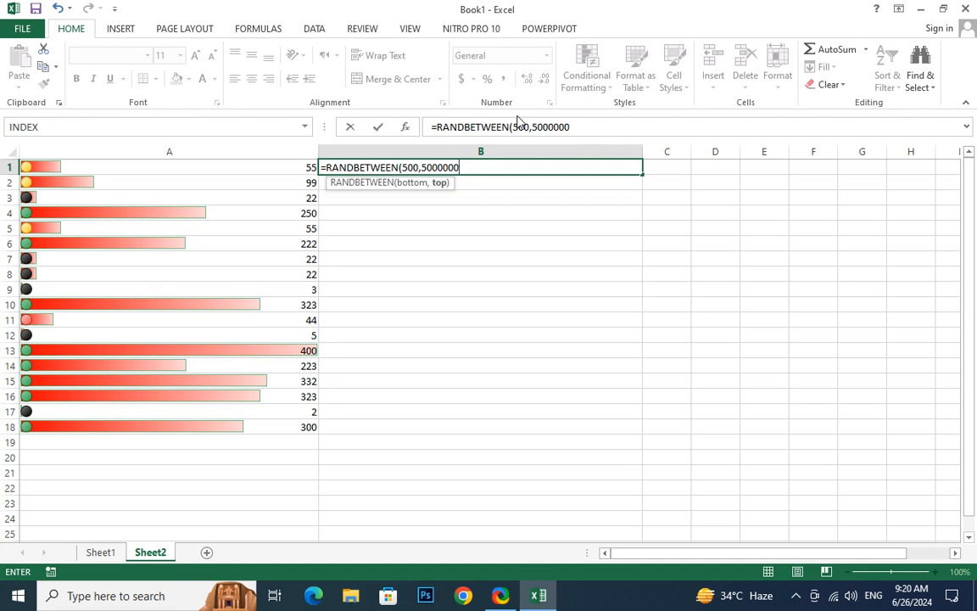
pyautogui.write('00)')
pyautogui.press('Return')
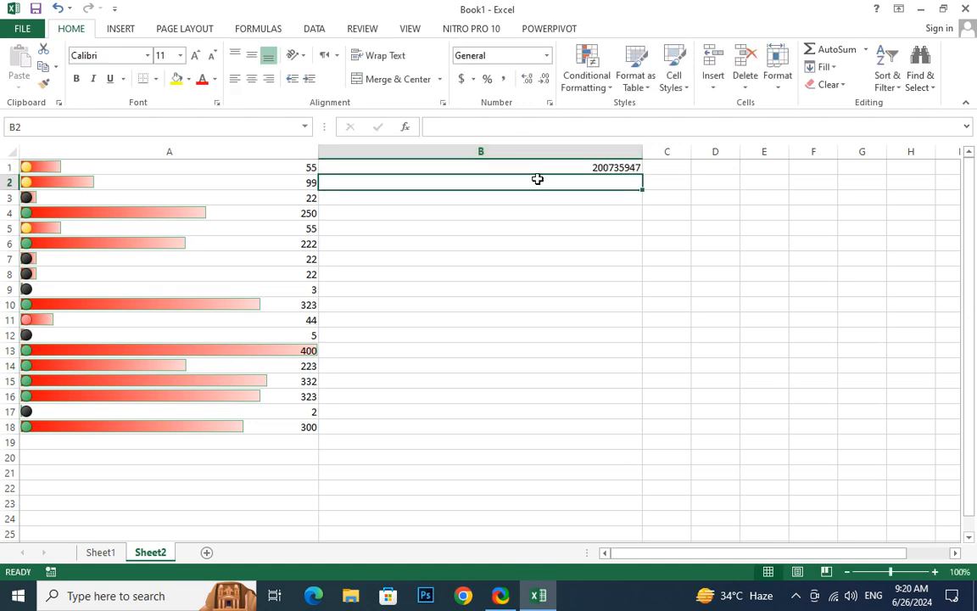
# Fill the random number formula from B1 down through B53
pyautogui.click(537, 170)
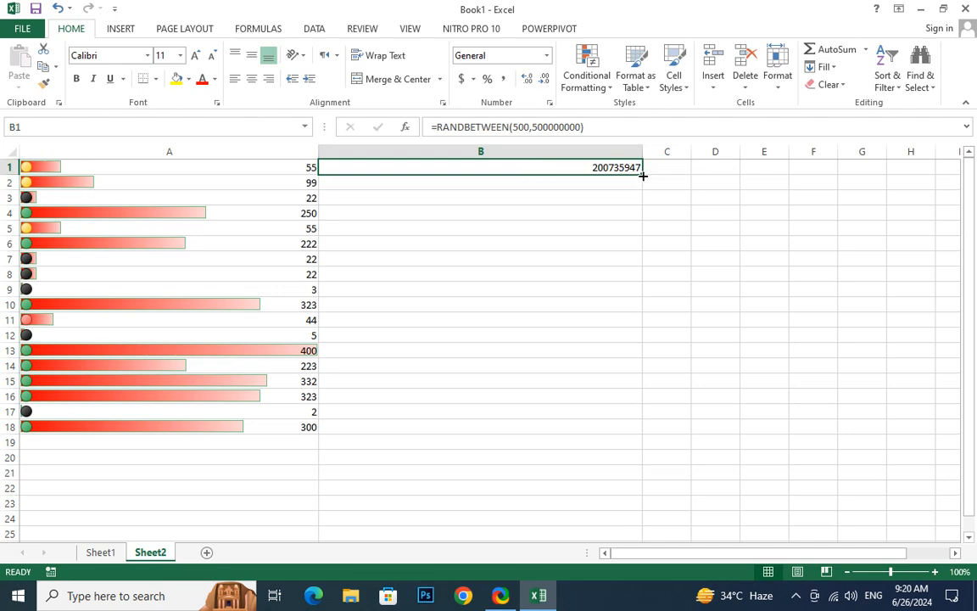
pyautogui.moveTo(642, 174); pyautogui.dragTo(683, 425)
pyautogui.scroll(3, 722, 427)
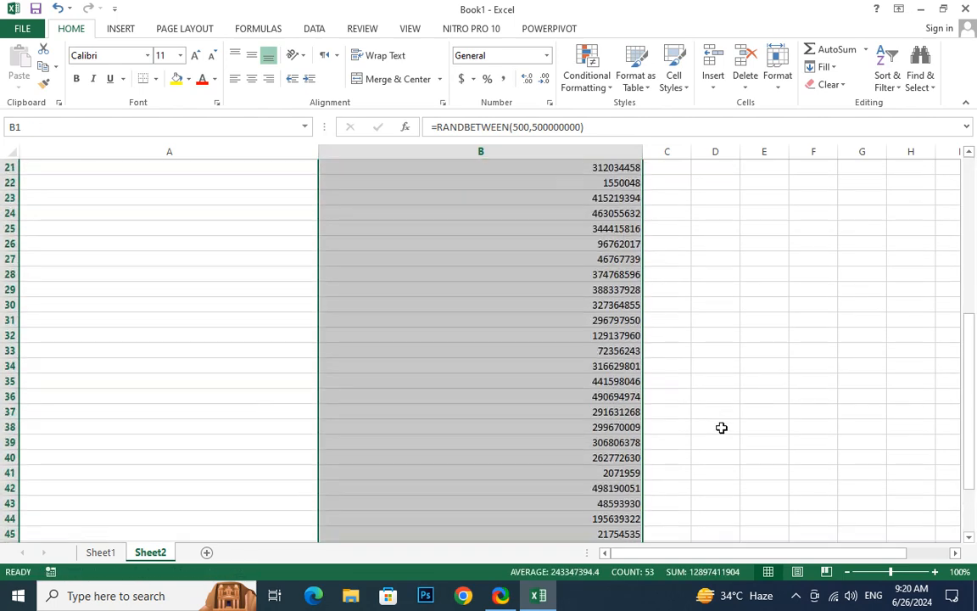
pyautogui.scroll(1, 722, 426)
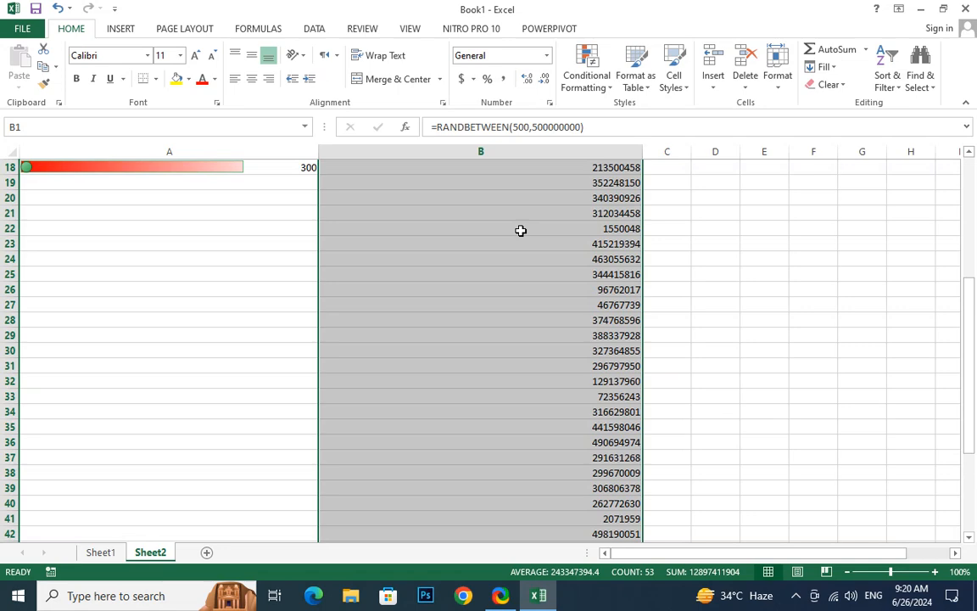
# Highlight the top 10 items in B1:B53 with Light Red Fill with Dark Red Text
pyautogui.click(599, 89)
pyautogui.moveTo(622, 126)
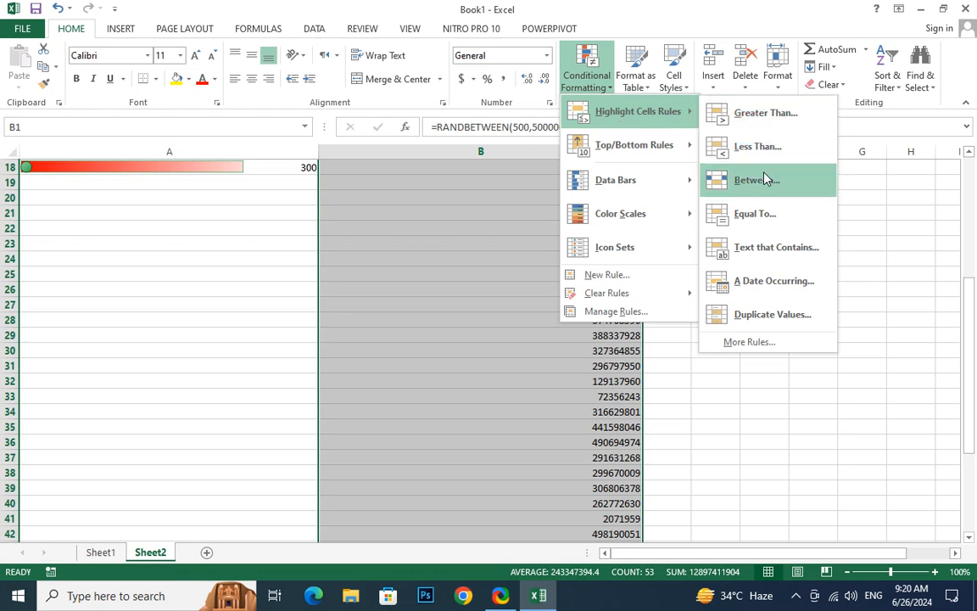
pyautogui.moveTo(645, 158)
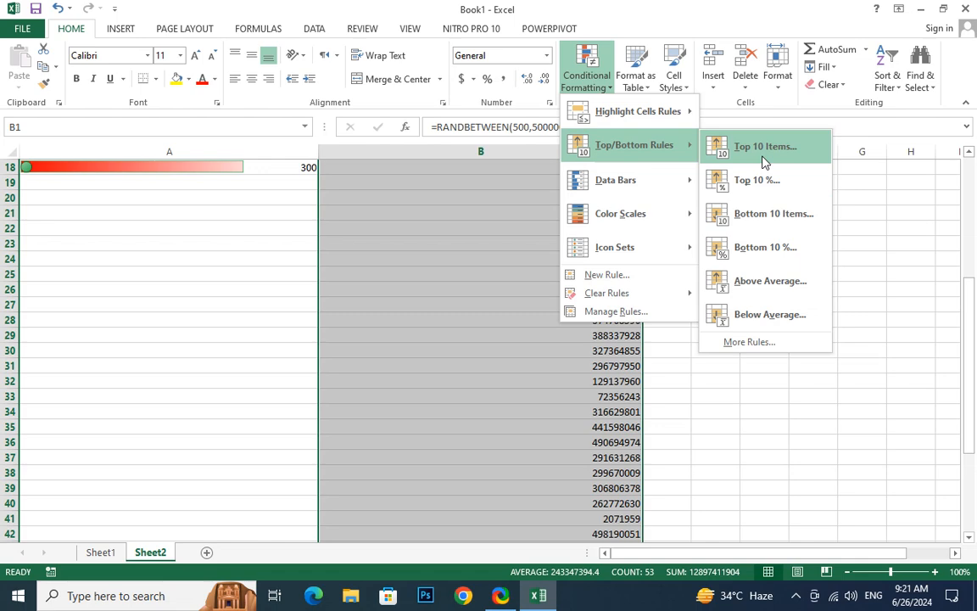
pyautogui.click(763, 159)
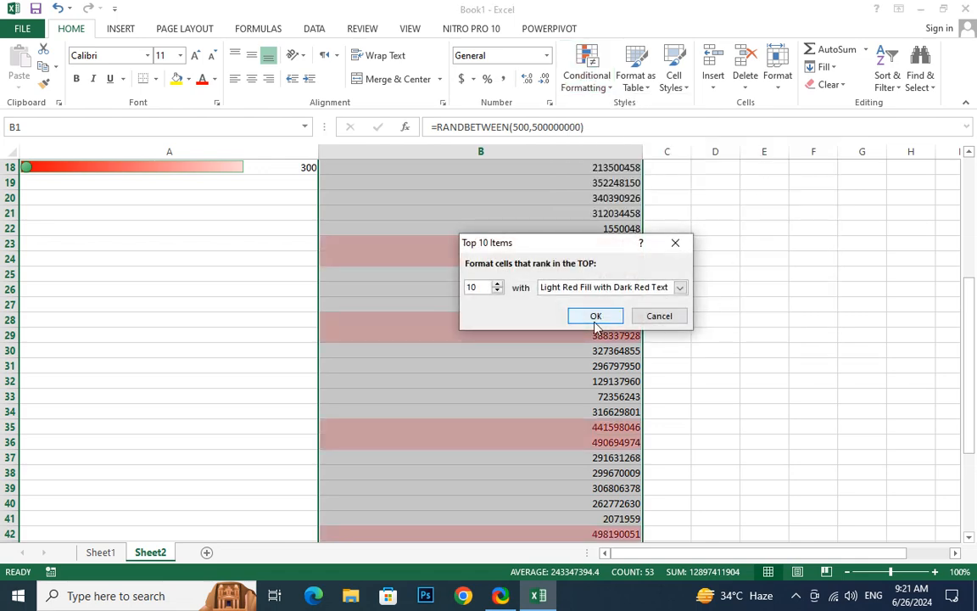
pyautogui.click(594, 319)
pyautogui.scroll(-6, 731, 366)
pyautogui.scroll(3, 730, 367)
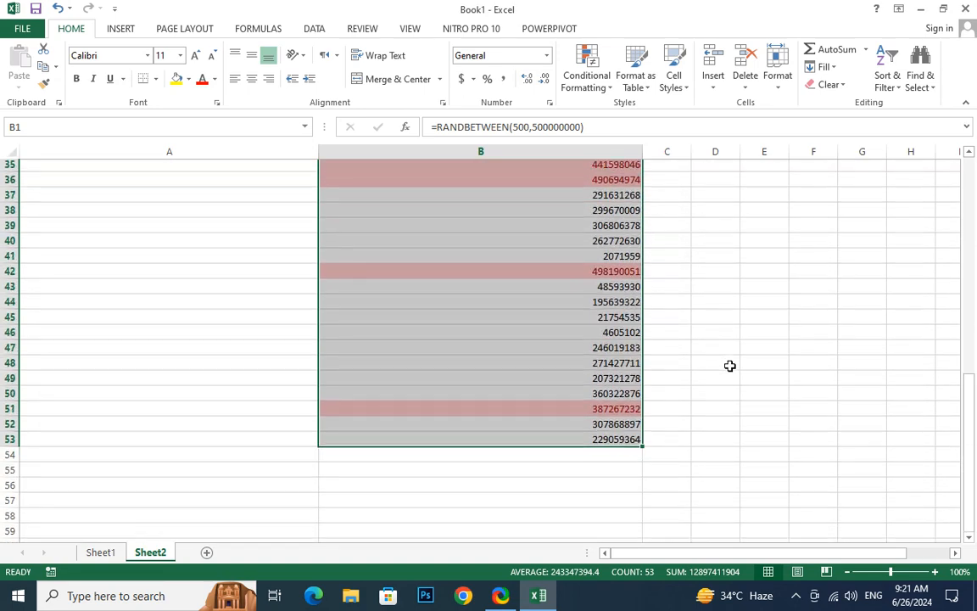
pyautogui.scroll(9, 731, 366)
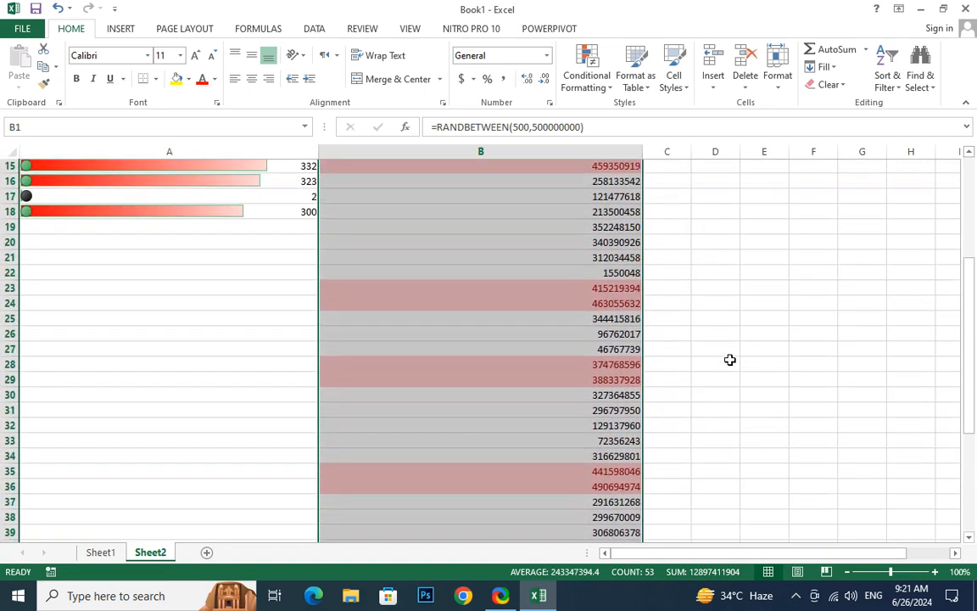
# Add a Top 10% rule to B1:B53 with Light Red Fill with Dark Red Text
pyautogui.click(594, 81)
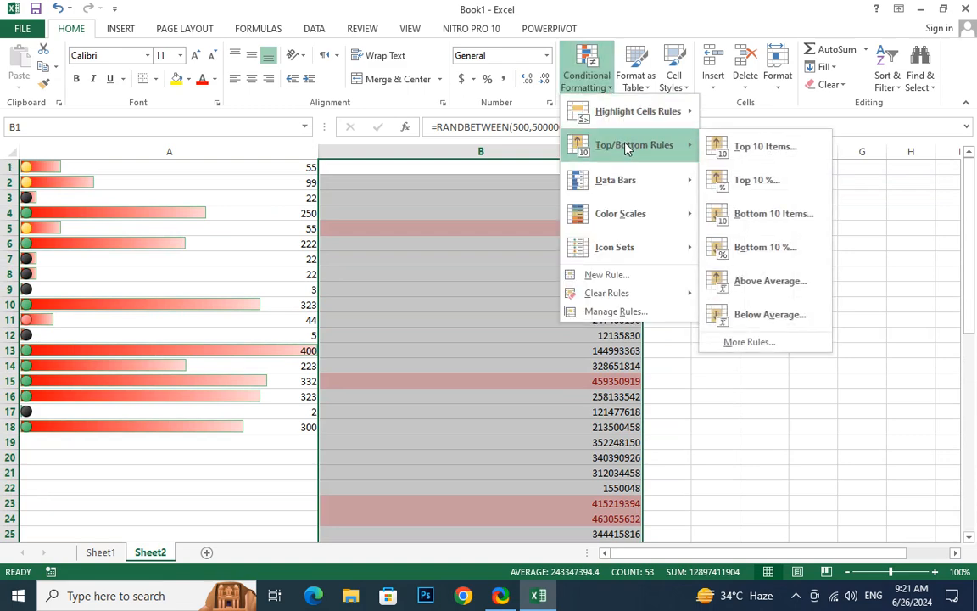
pyautogui.click(769, 179)
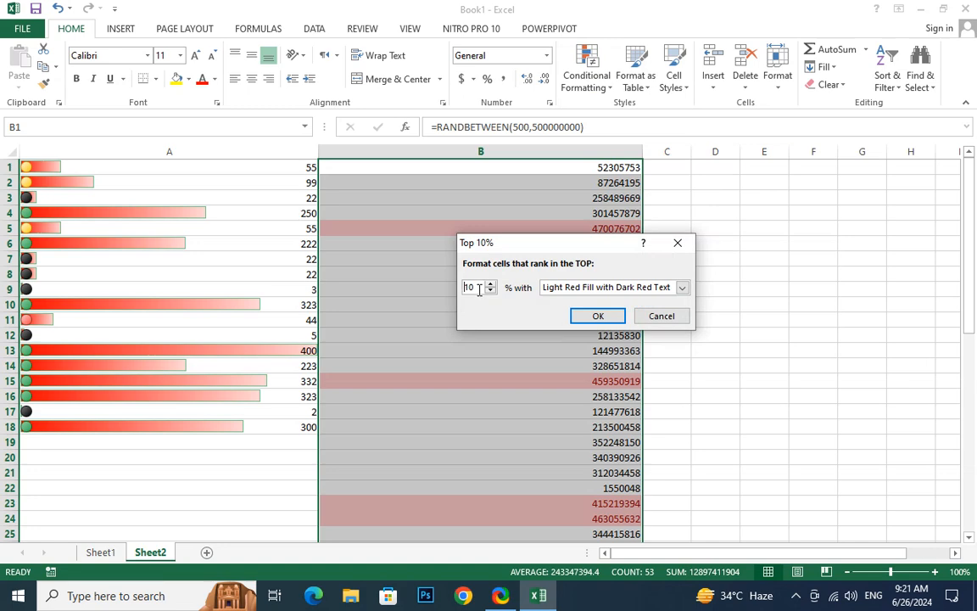
pyautogui.click(594, 317)
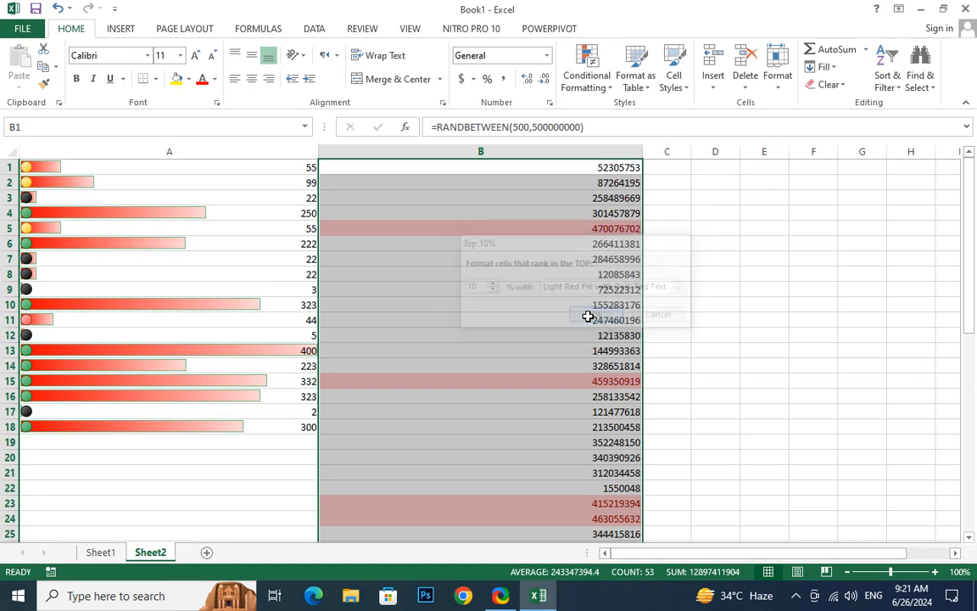
pyautogui.scroll(-4, 586, 311)
pyautogui.scroll(3, 585, 309)
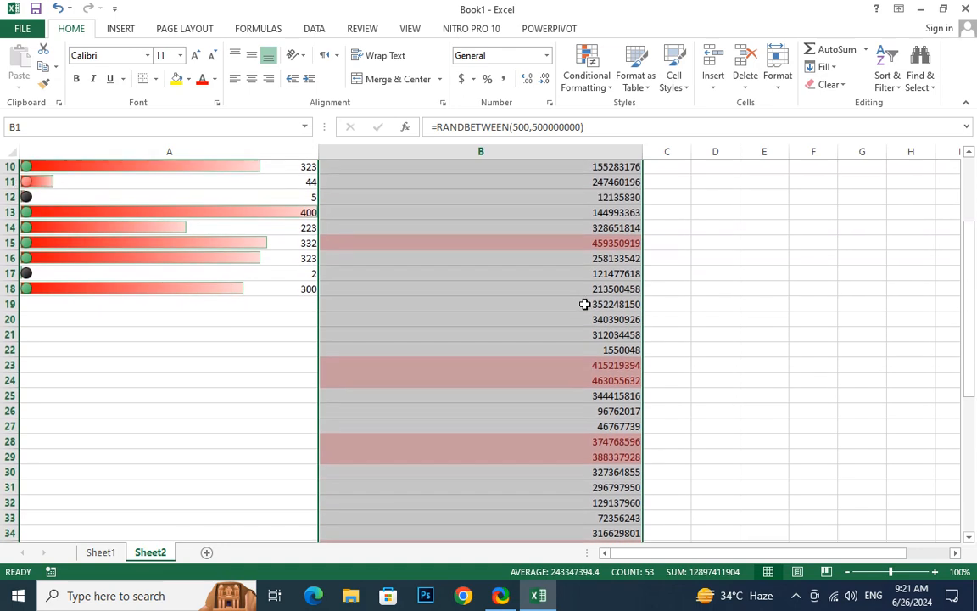
pyautogui.scroll(1, 589, 207)
pyautogui.scroll(-1, 588, 207)
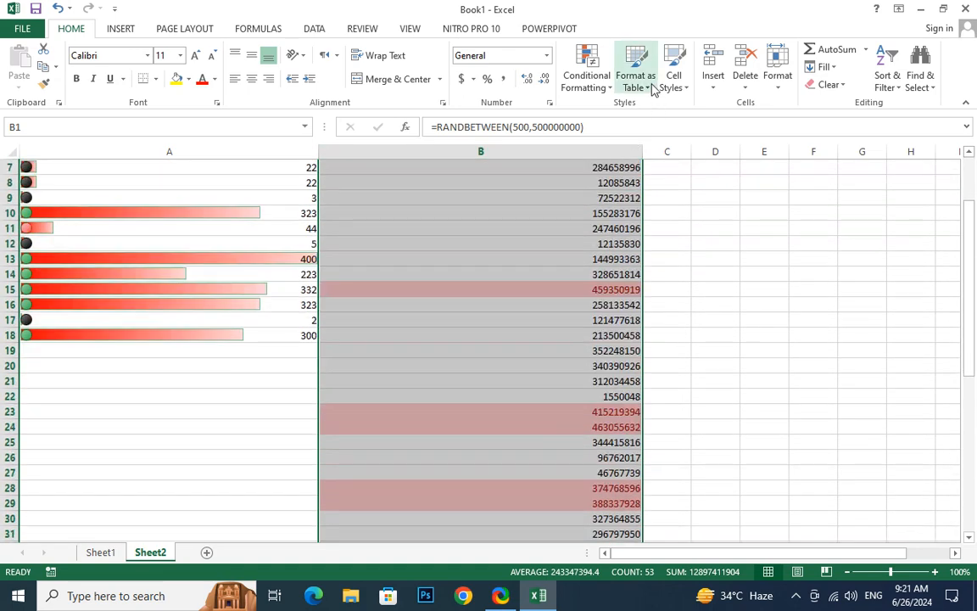
# Add another top-percent rule to B1:B53, set to 5% with Light Red Fill with Dark Red Text
pyautogui.click(598, 85)
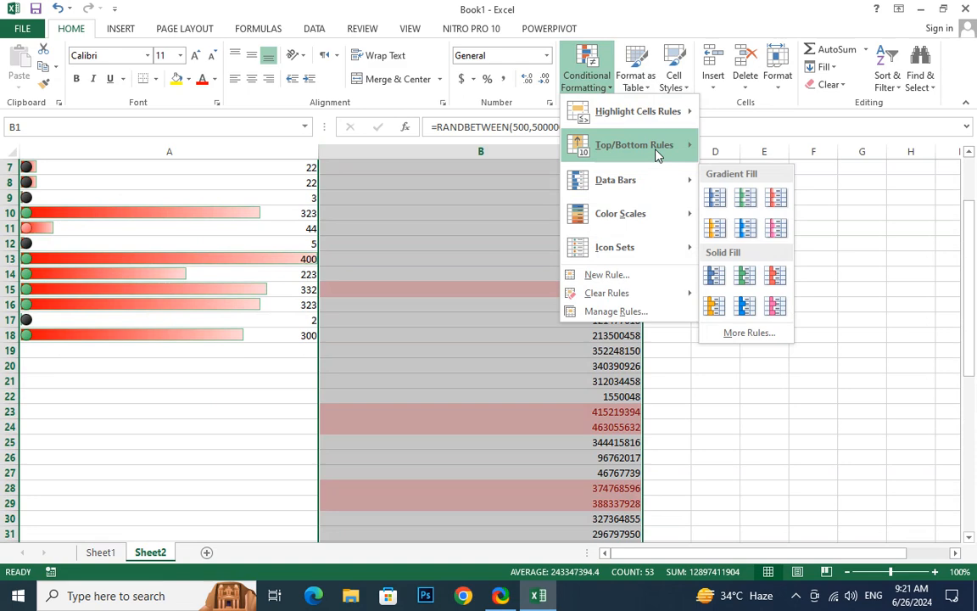
pyautogui.click(757, 178)
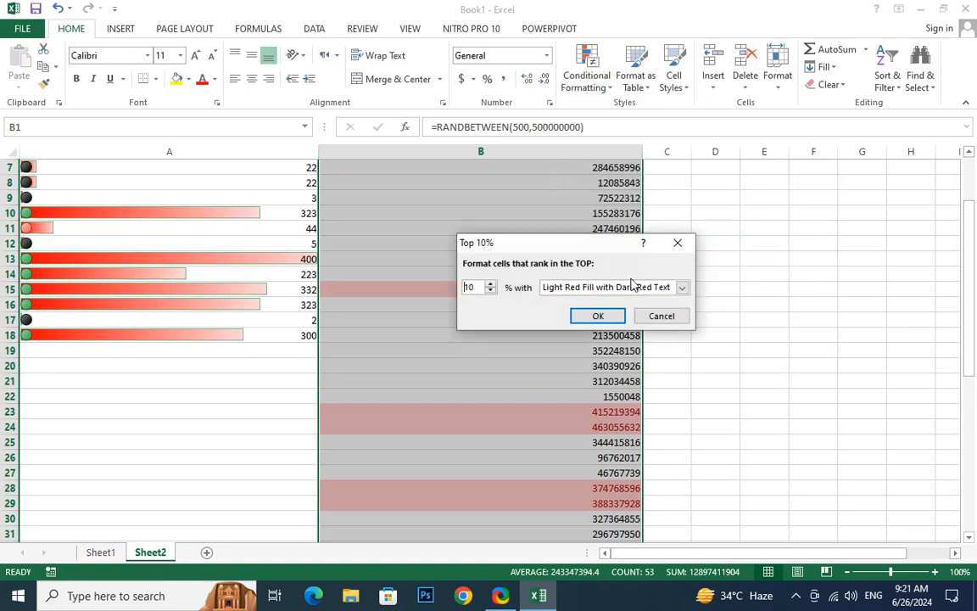
pyautogui.write('5')
pyautogui.click(598, 316)
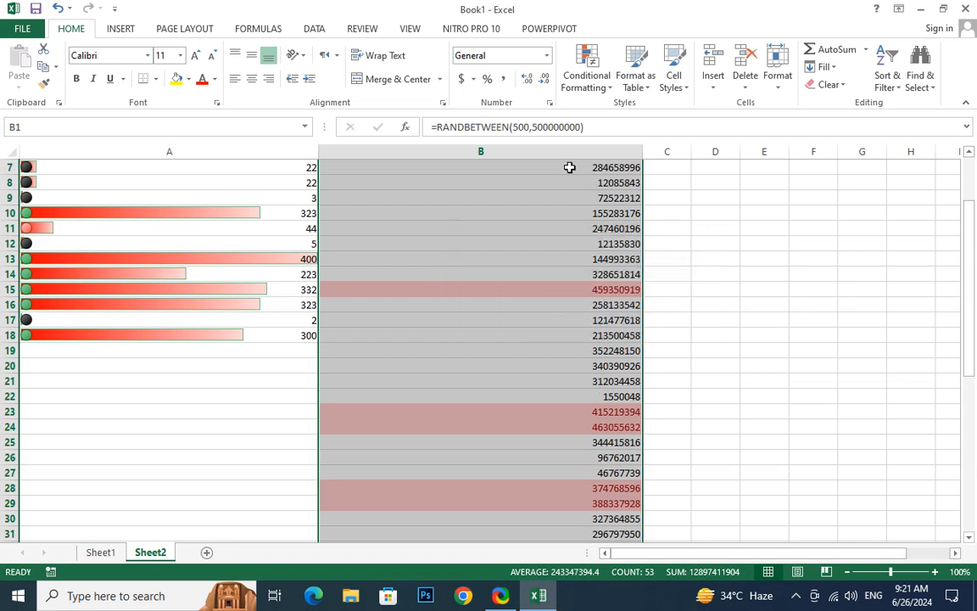
pyautogui.scroll(-1, 515, 305)
pyautogui.scroll(1, 515, 305)
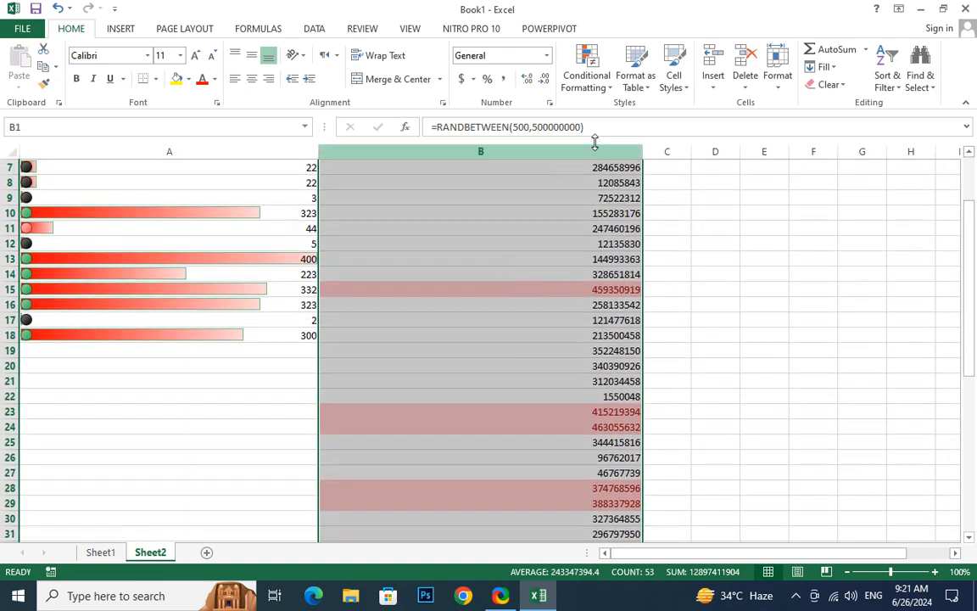
# Add a top-percent rule to B1:B53, set to 2% with Green Fill with Dark Green Text, and review the column
pyautogui.click(599, 83)
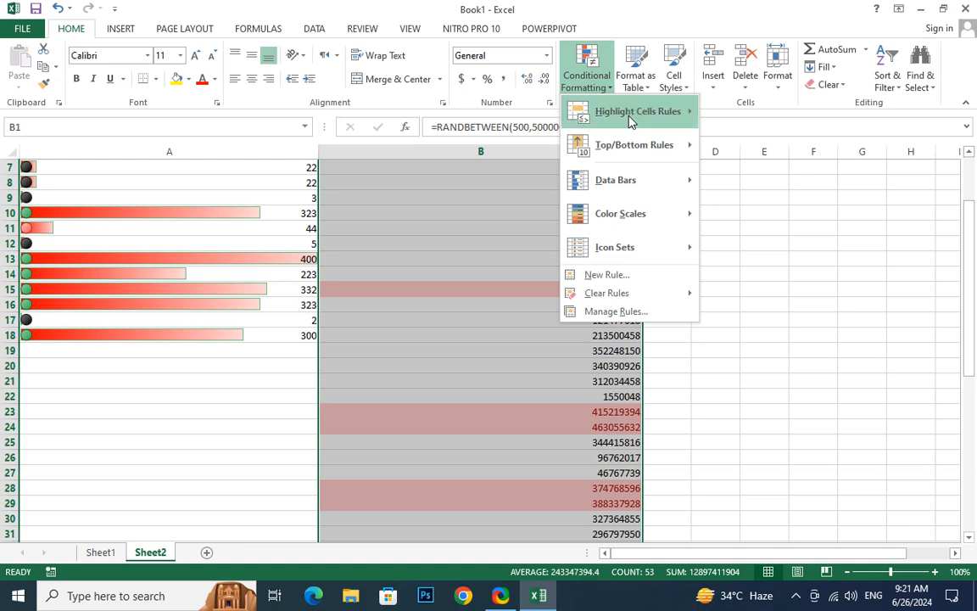
pyautogui.moveTo(630, 121)
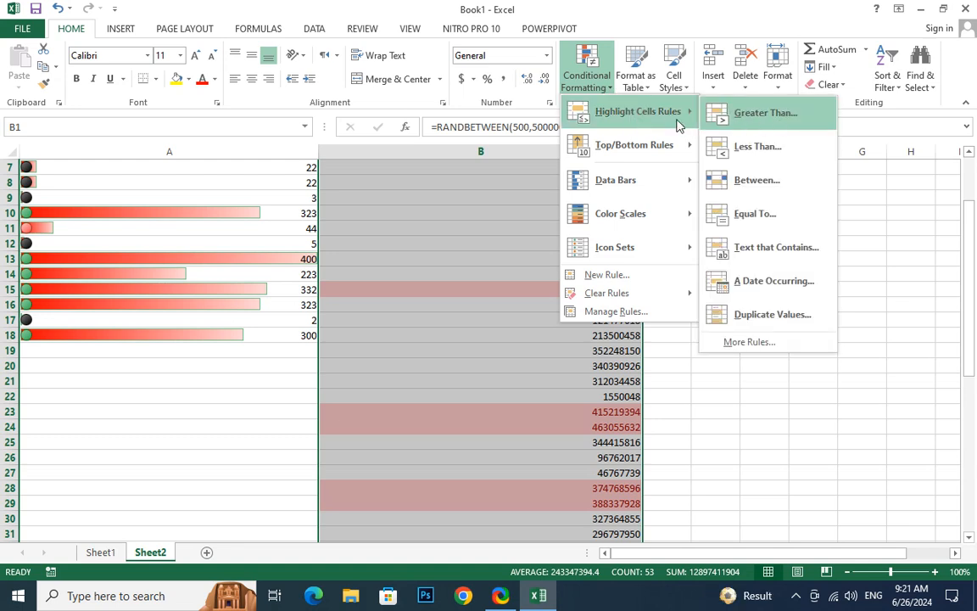
pyautogui.moveTo(627, 149)
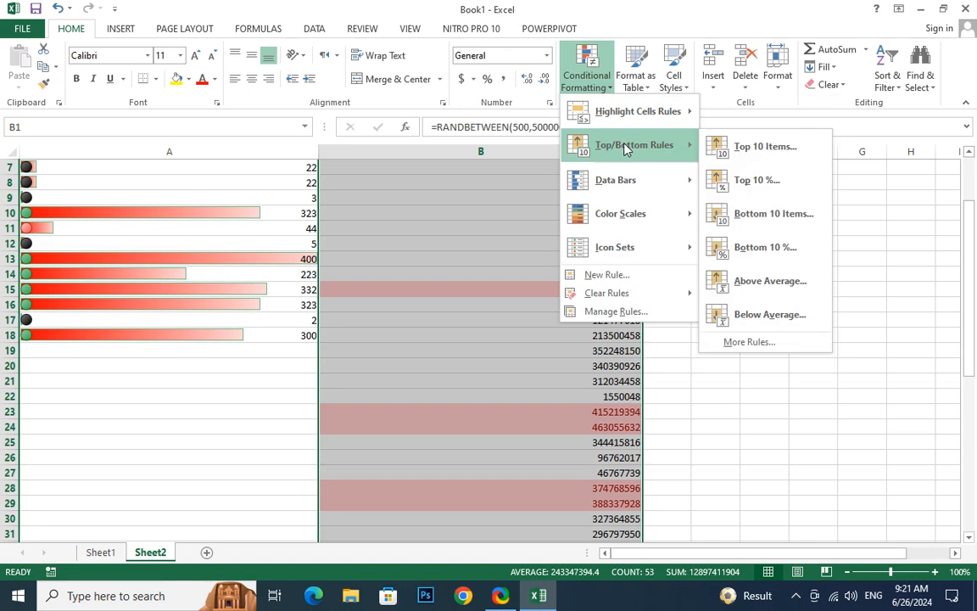
pyautogui.click(766, 185)
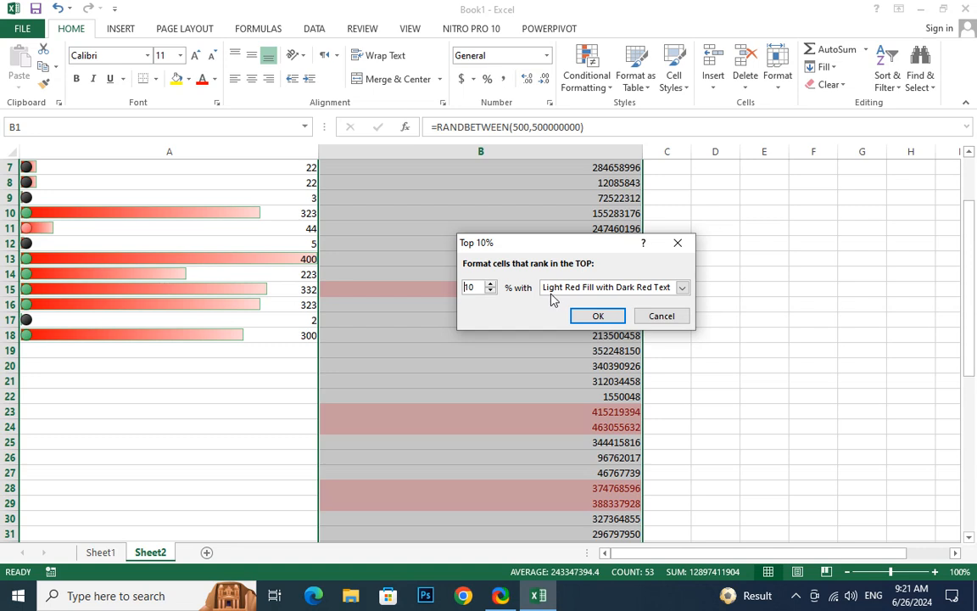
pyautogui.click(682, 289)
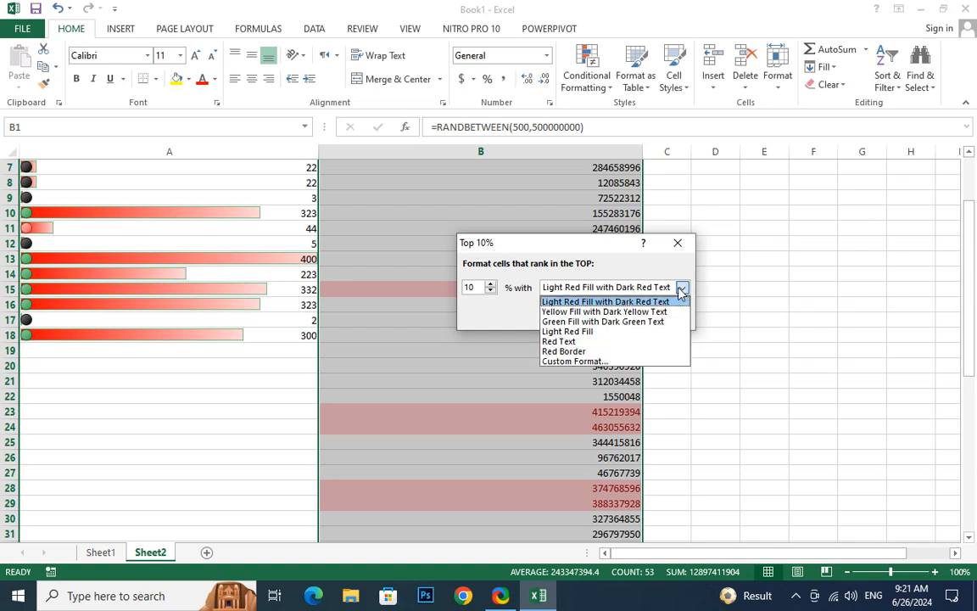
pyautogui.click(574, 321)
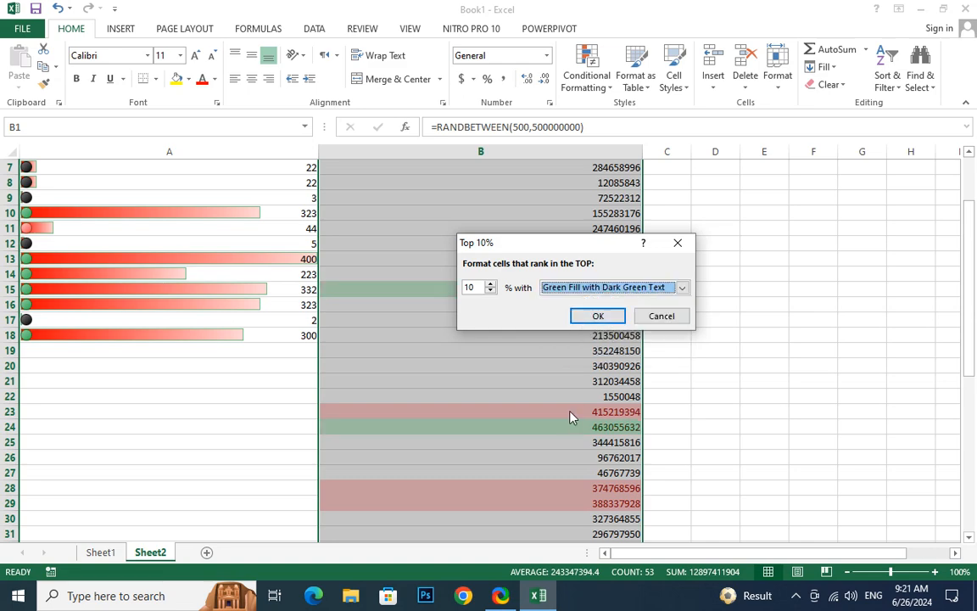
pyautogui.doubleClick(477, 286)
pyautogui.write('2')
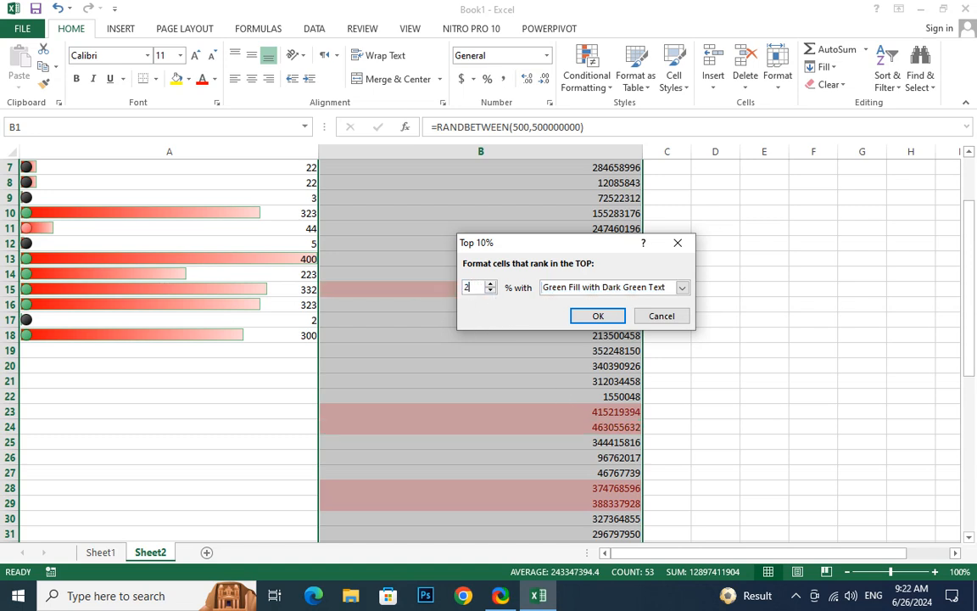
pyautogui.click(598, 315)
pyautogui.scroll(-9, 594, 361)
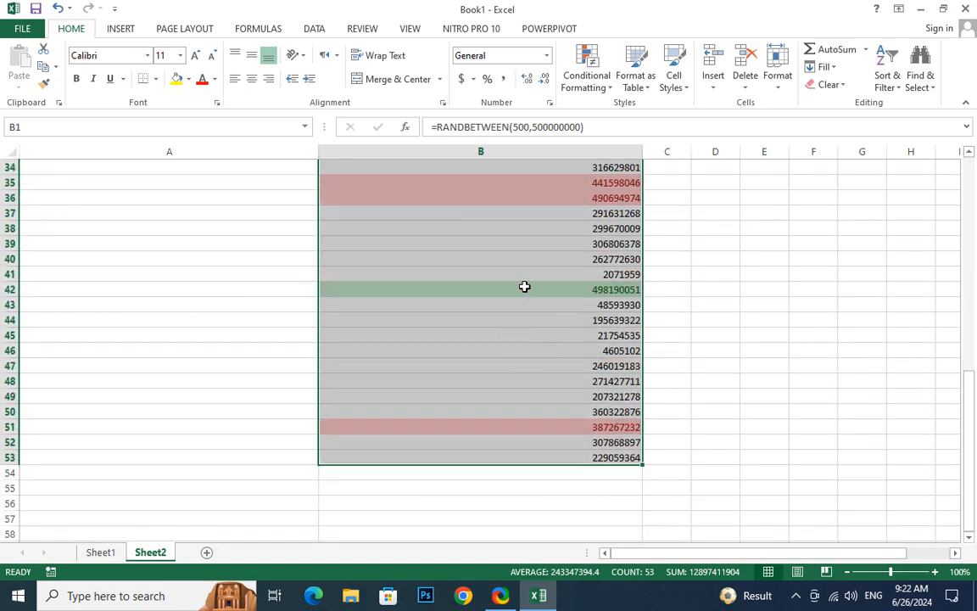
pyautogui.scroll(11, 524, 289)
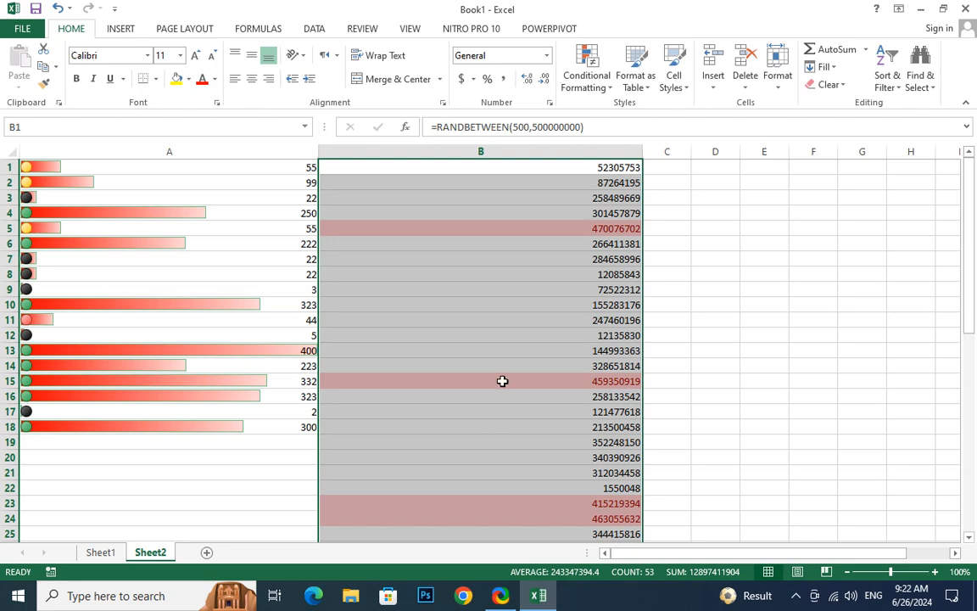
pyautogui.scroll(-9, 509, 392)
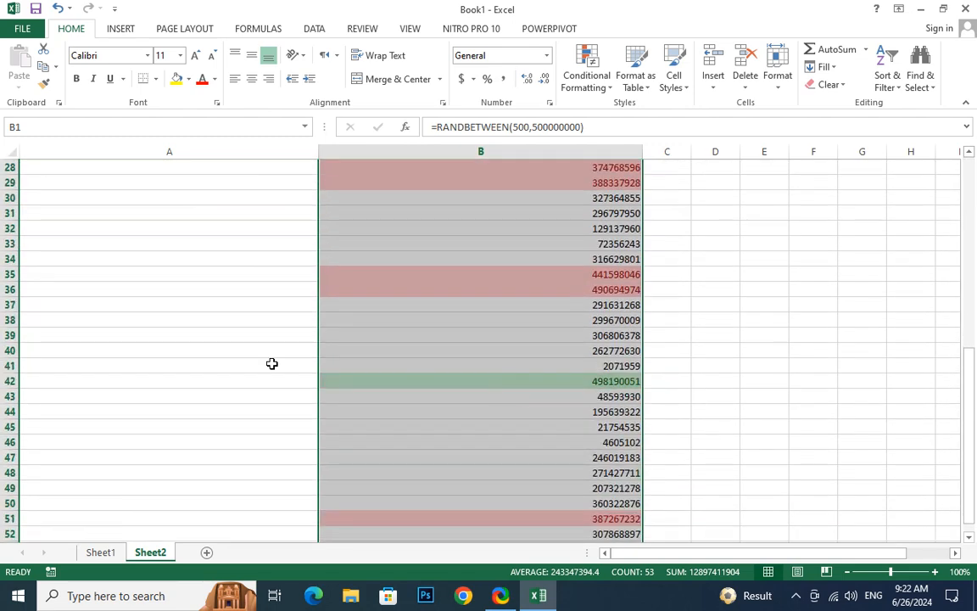
# Add an Above Average rule to B1:B53 with a Red Border and review the column
pyautogui.click(585, 80)
pyautogui.moveTo(645, 149)
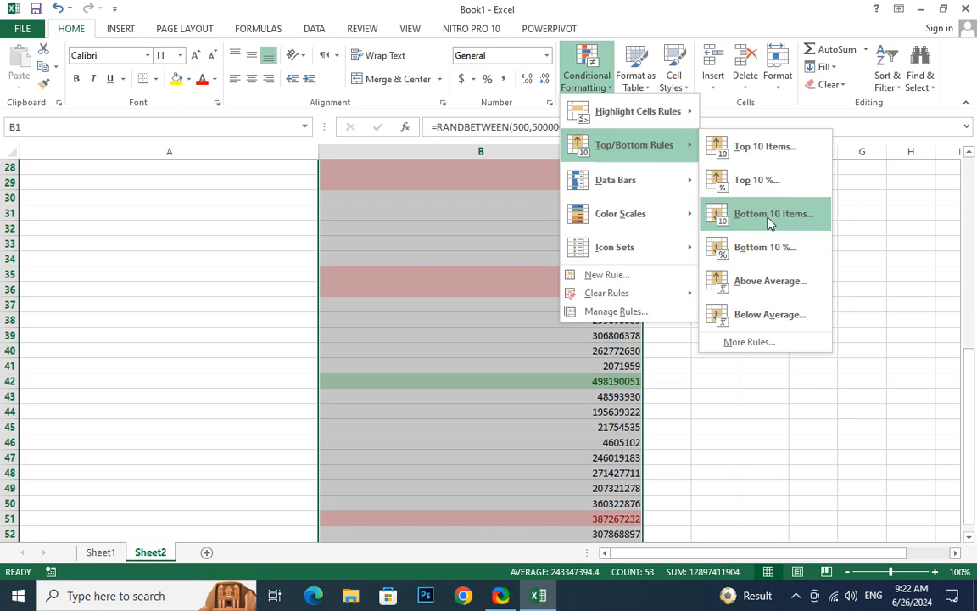
pyautogui.click(752, 283)
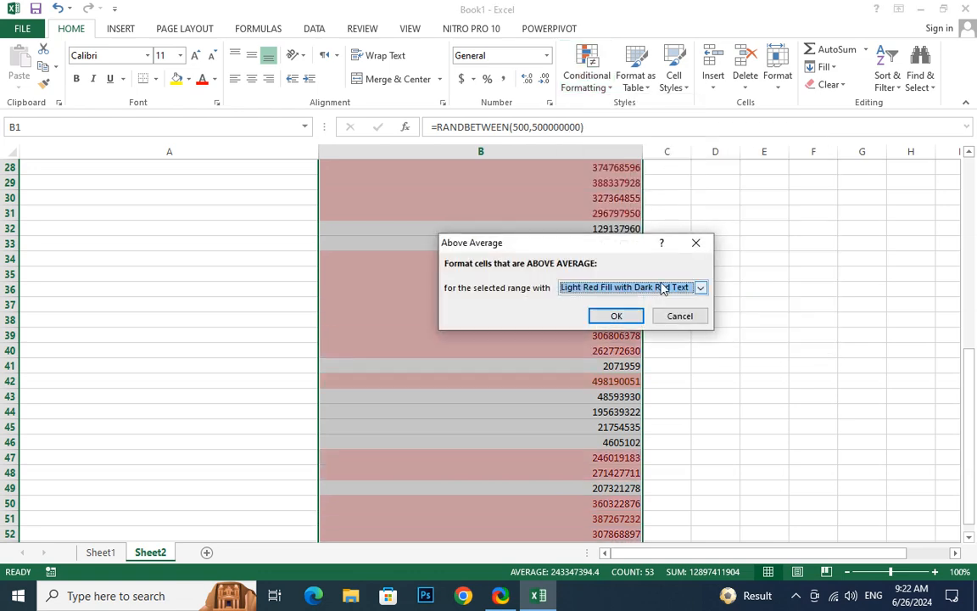
pyautogui.click(696, 287)
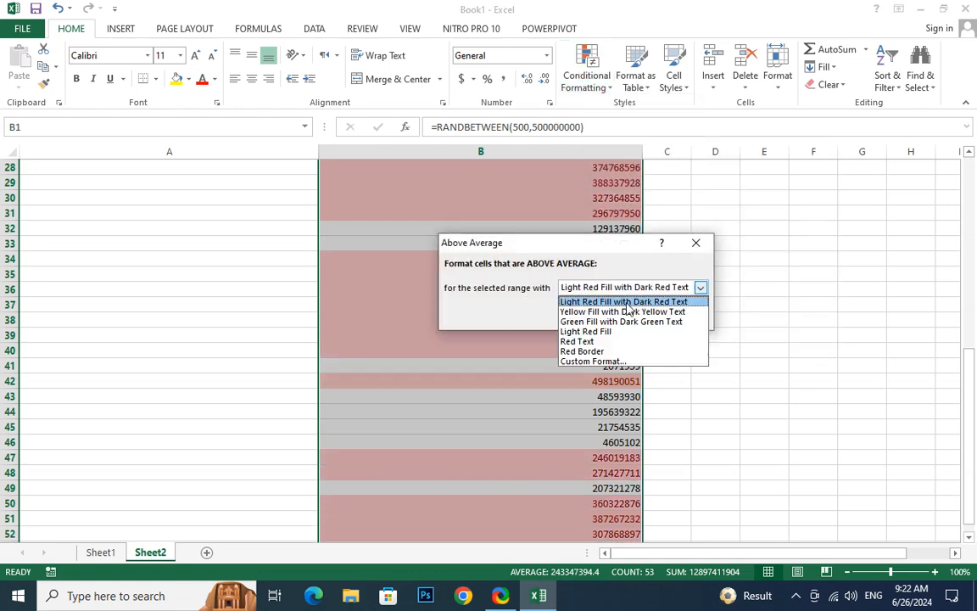
pyautogui.click(603, 352)
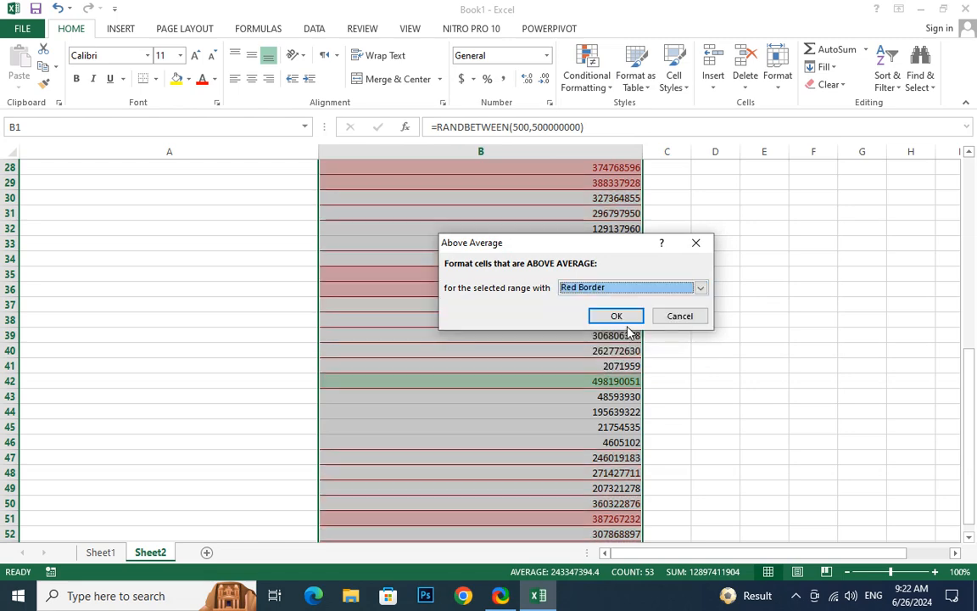
pyautogui.click(628, 323)
pyautogui.scroll(-3, 626, 354)
pyautogui.scroll(7, 626, 354)
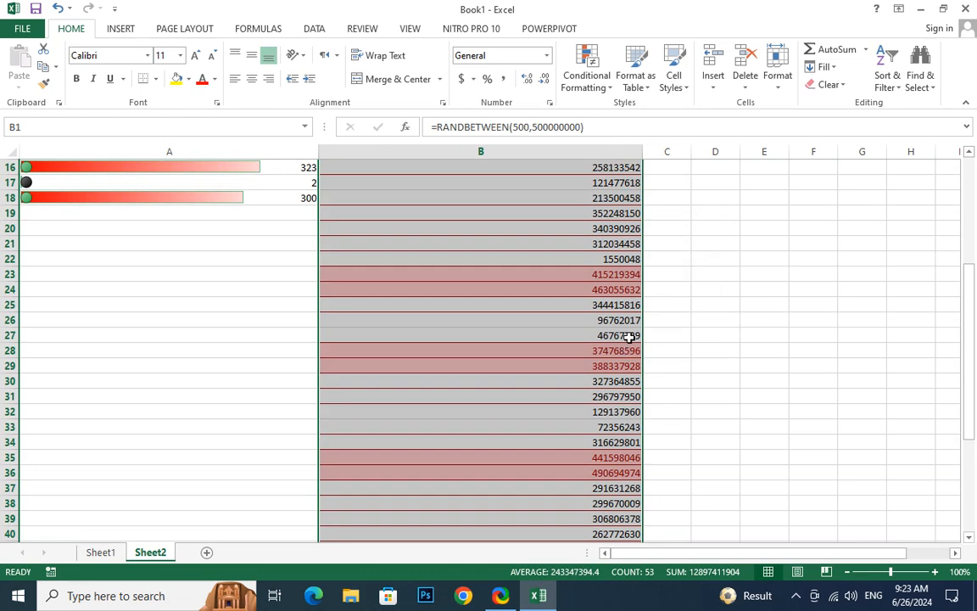
pyautogui.scroll(4, 628, 348)
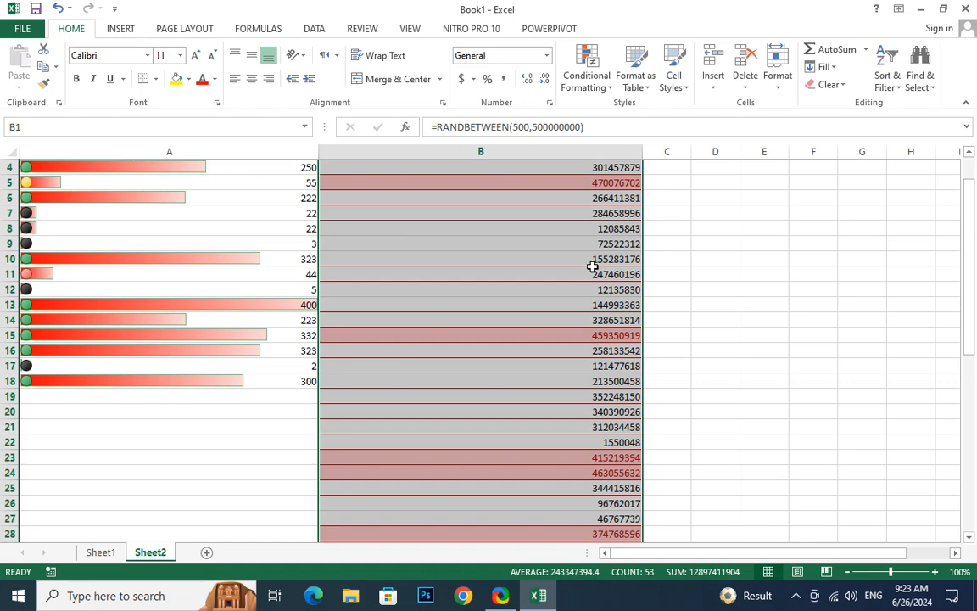
# Start a custom top/bottom rule for B1:B53 that formats the top 20% of the selected range
pyautogui.click(599, 83)
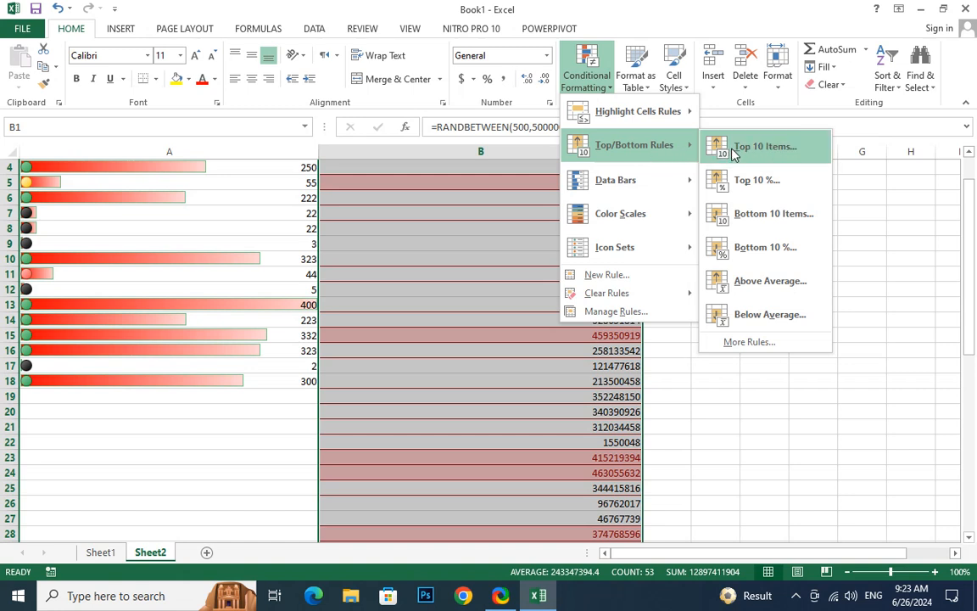
pyautogui.click(750, 342)
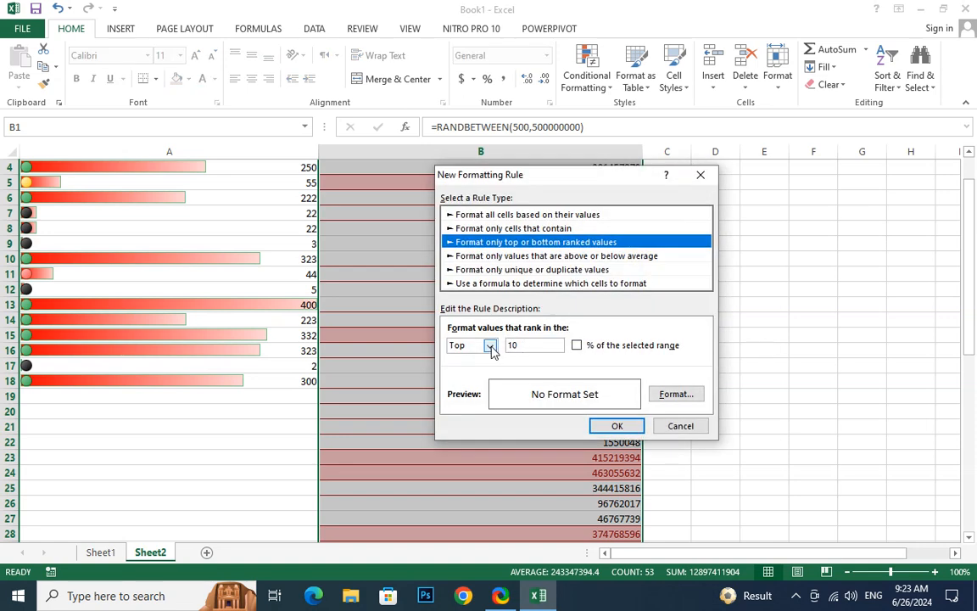
pyautogui.doubleClick(535, 345)
pyautogui.write('20')
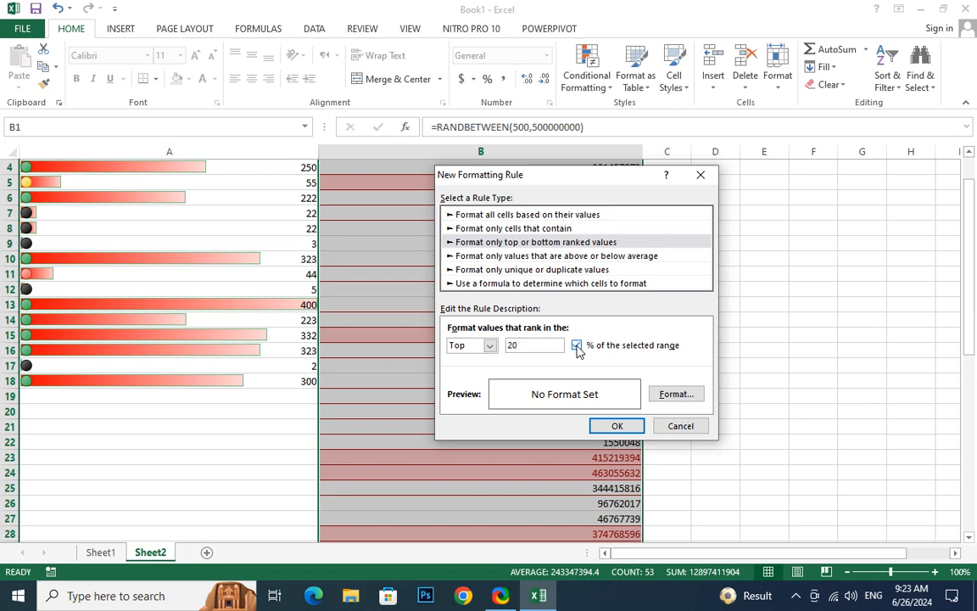
# Set the custom rule's font format to bold, dark green, with a double underline
pyautogui.click(675, 394)
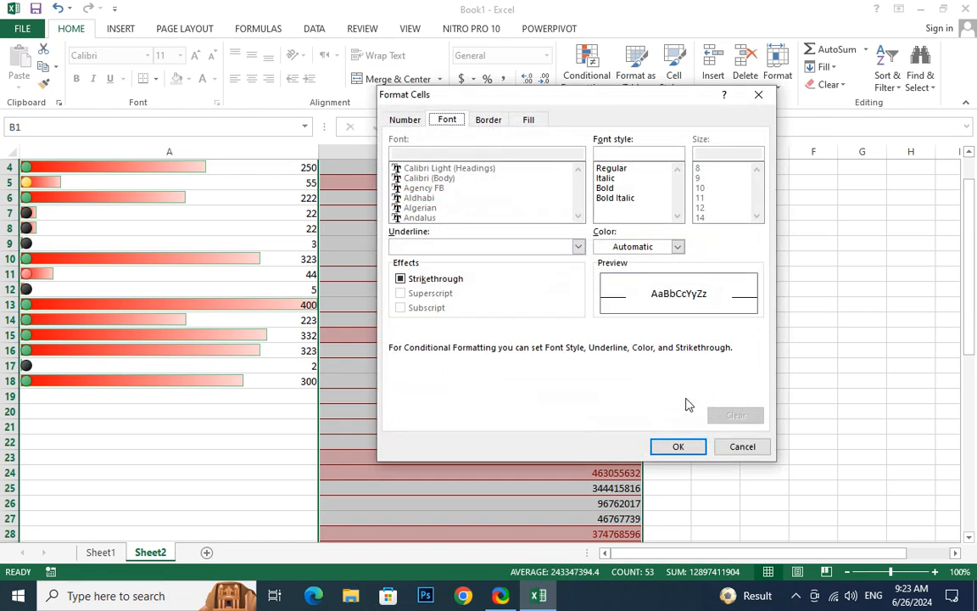
pyautogui.click(611, 189)
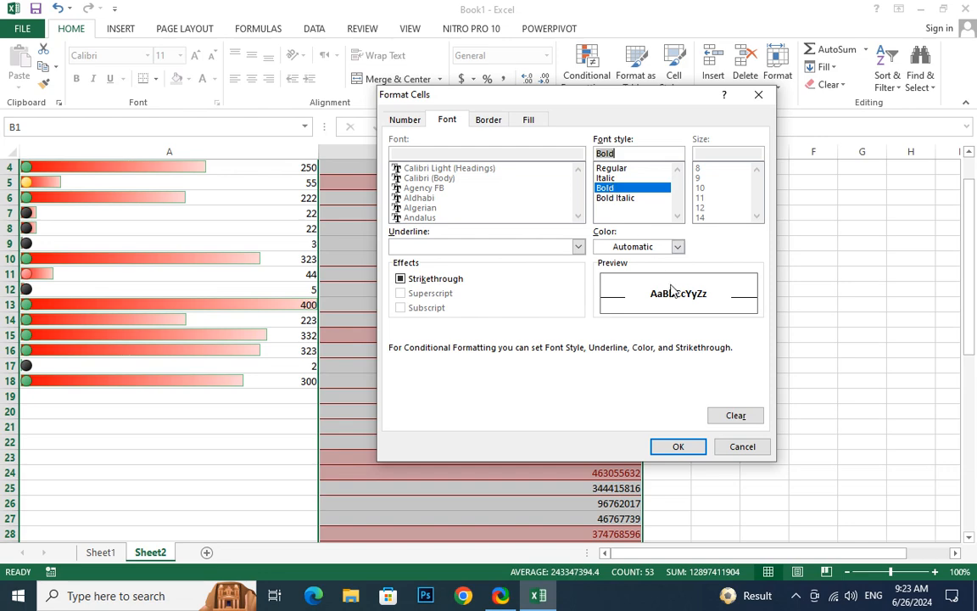
pyautogui.click(653, 248)
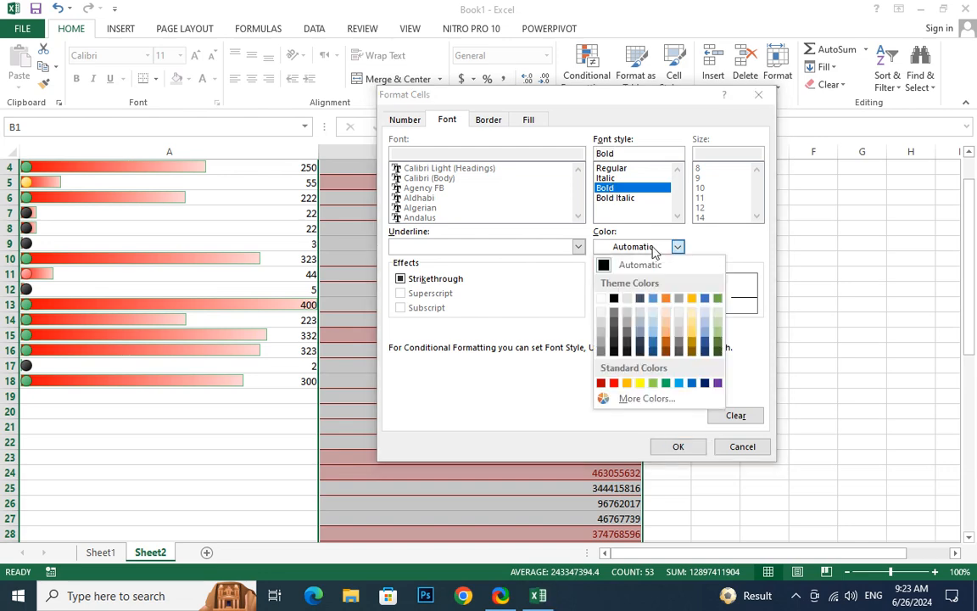
pyautogui.click(719, 352)
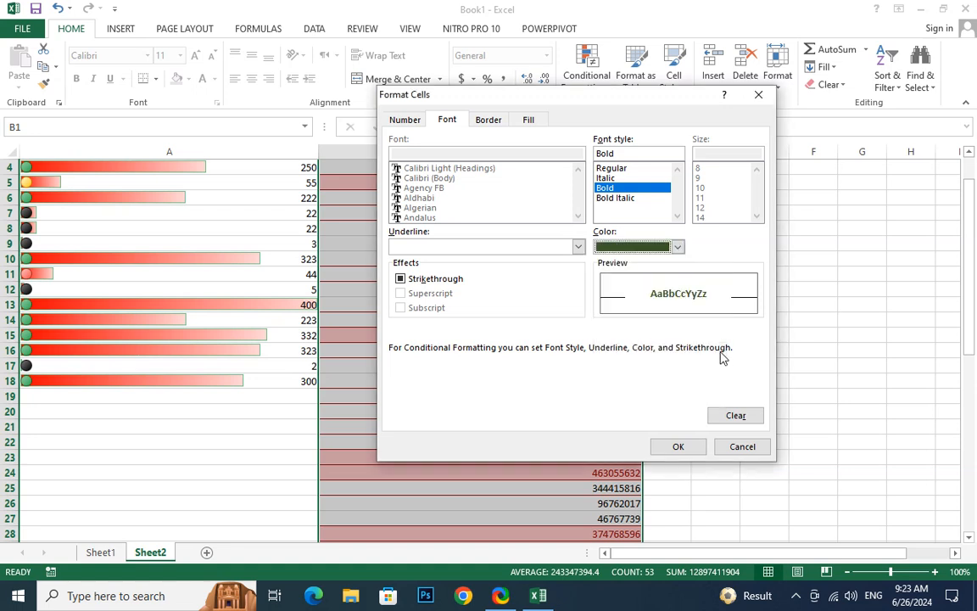
pyautogui.click(524, 248)
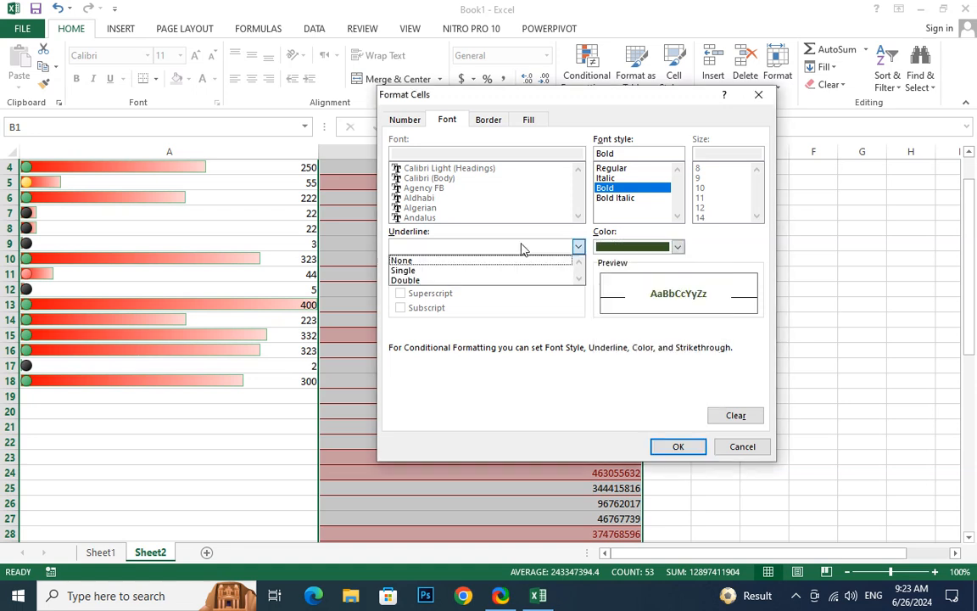
pyautogui.click(437, 281)
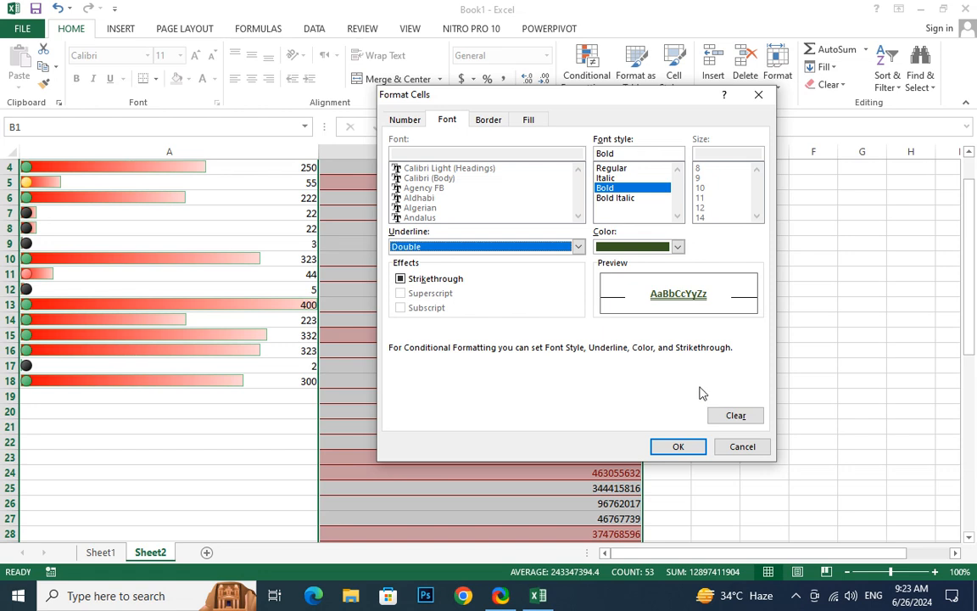
# Give the custom rule's format a light blue background fill and a black pattern color
pyautogui.click(529, 120)
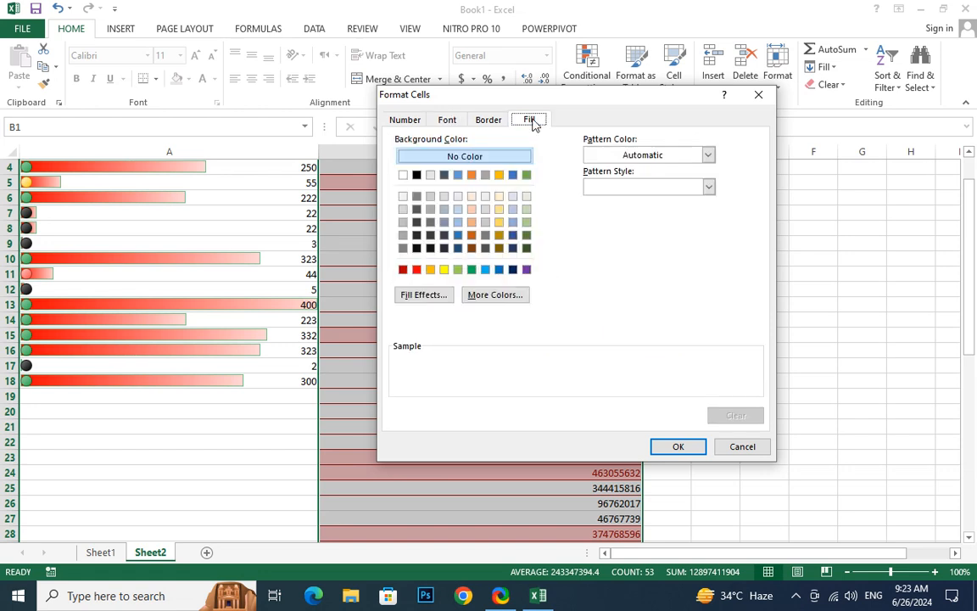
pyautogui.click(485, 270)
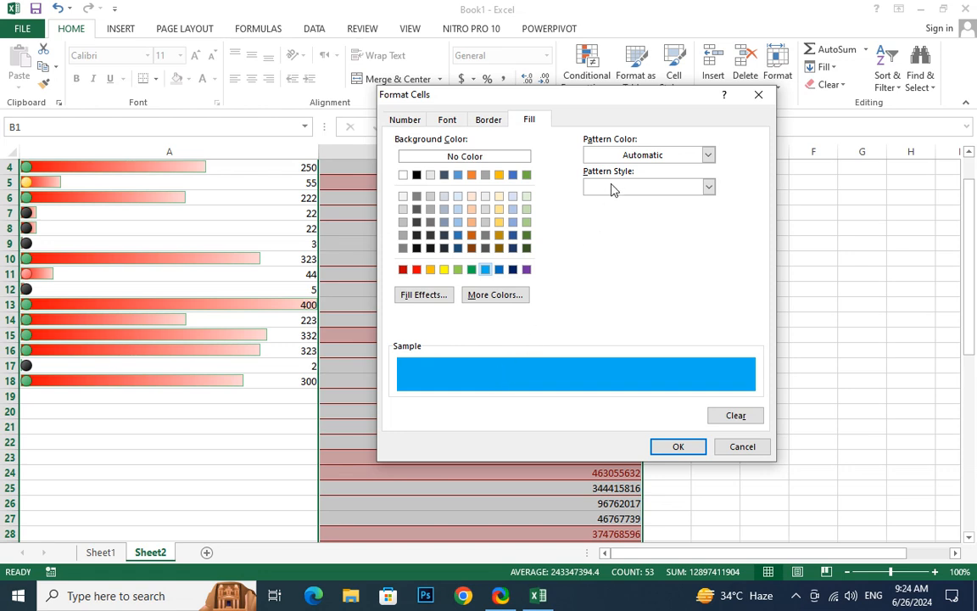
pyautogui.click(654, 158)
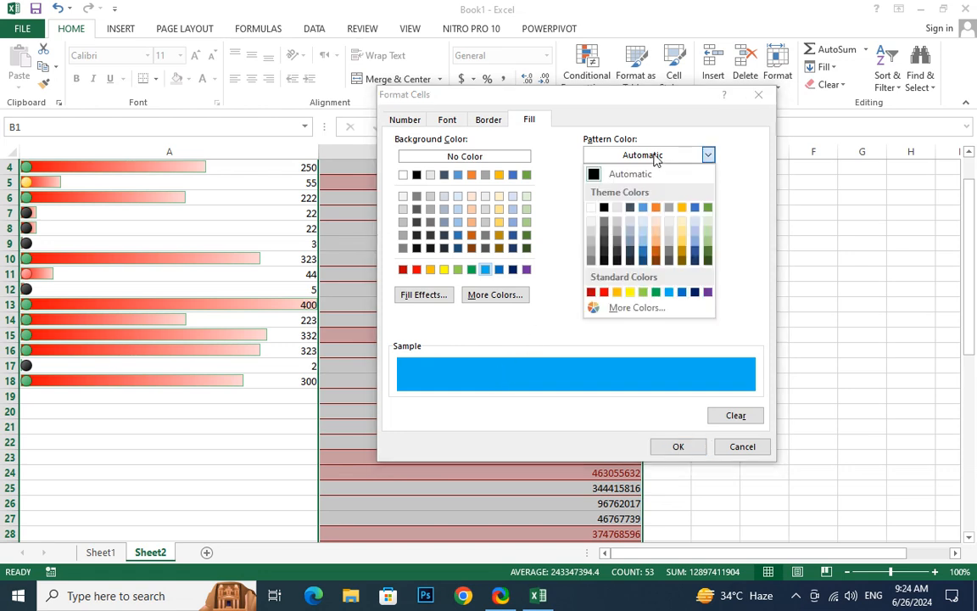
pyautogui.click(653, 158)
pyautogui.click(653, 158)
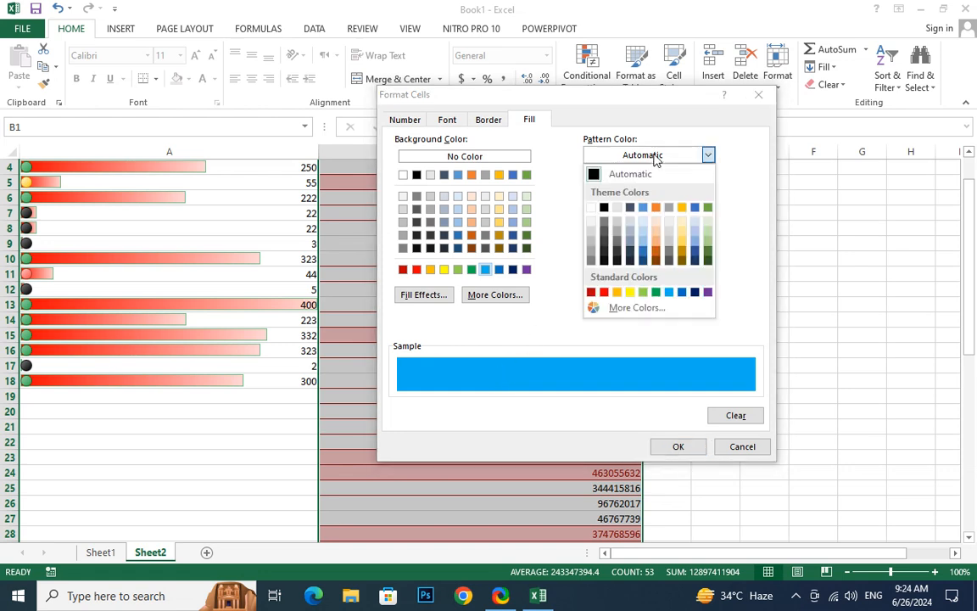
pyautogui.click(627, 311)
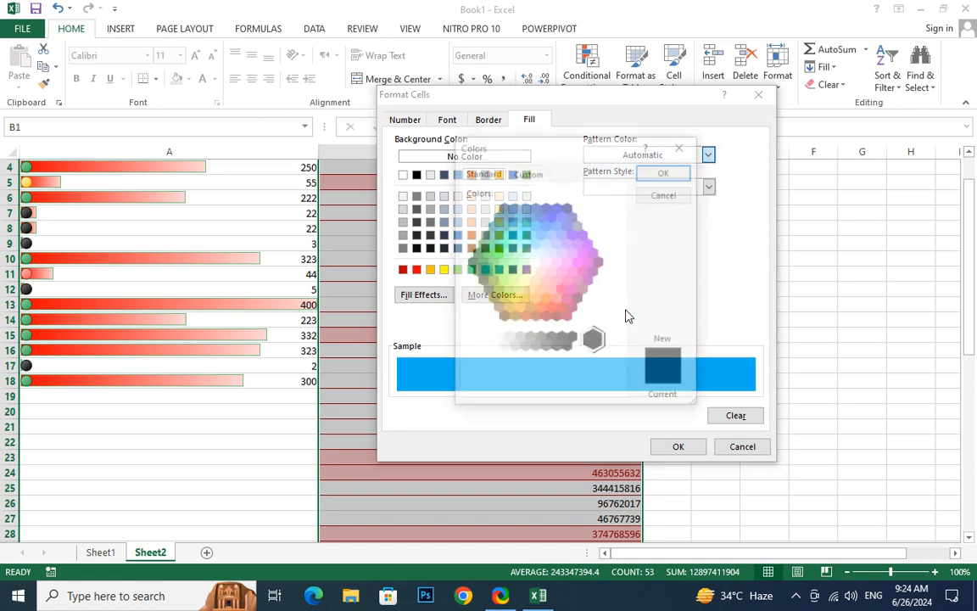
pyautogui.click(527, 172)
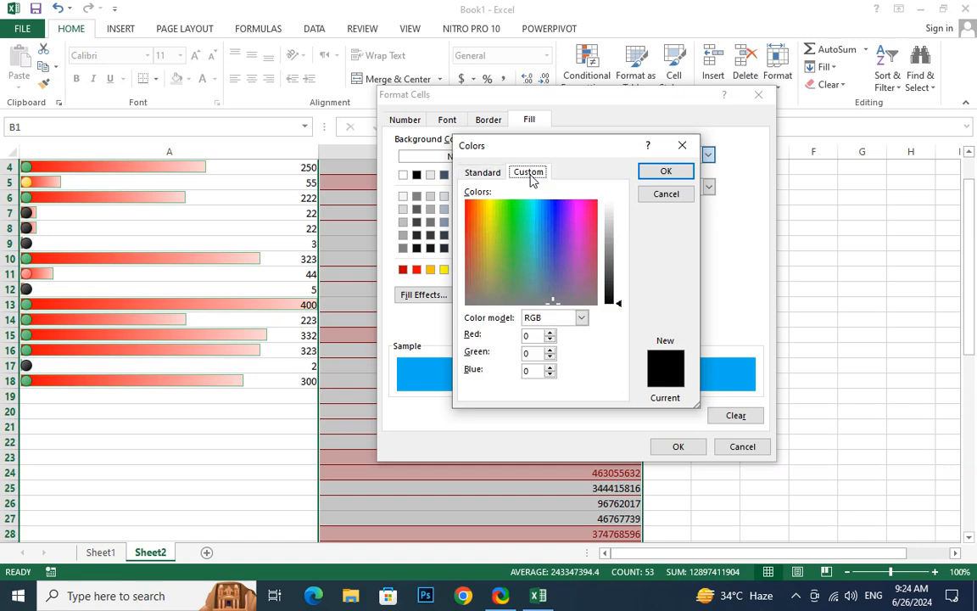
pyautogui.click(652, 173)
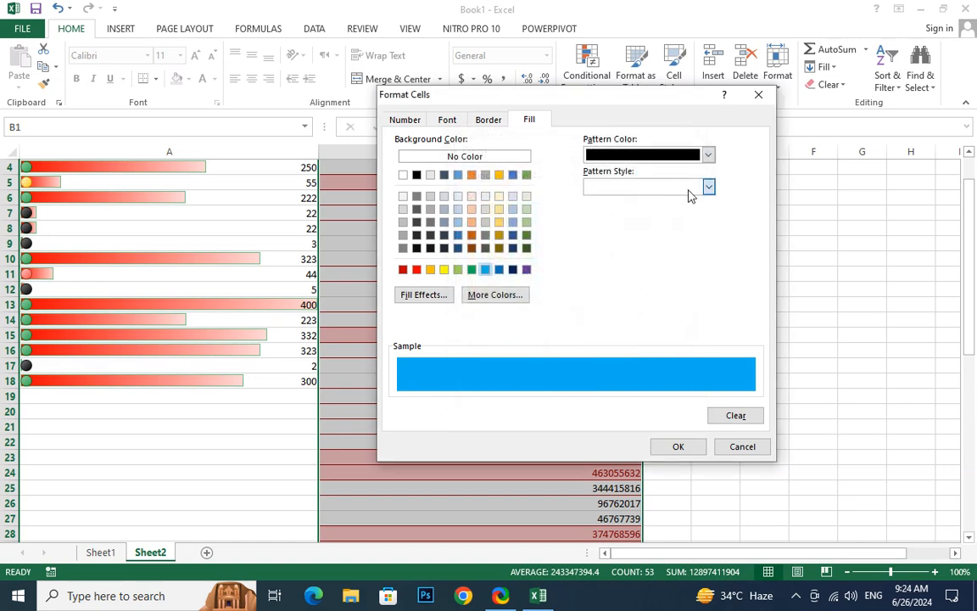
# Set the fill pattern to thin reverse diagonal stripes and apply the custom rule to B1:B53
pyautogui.click(692, 191)
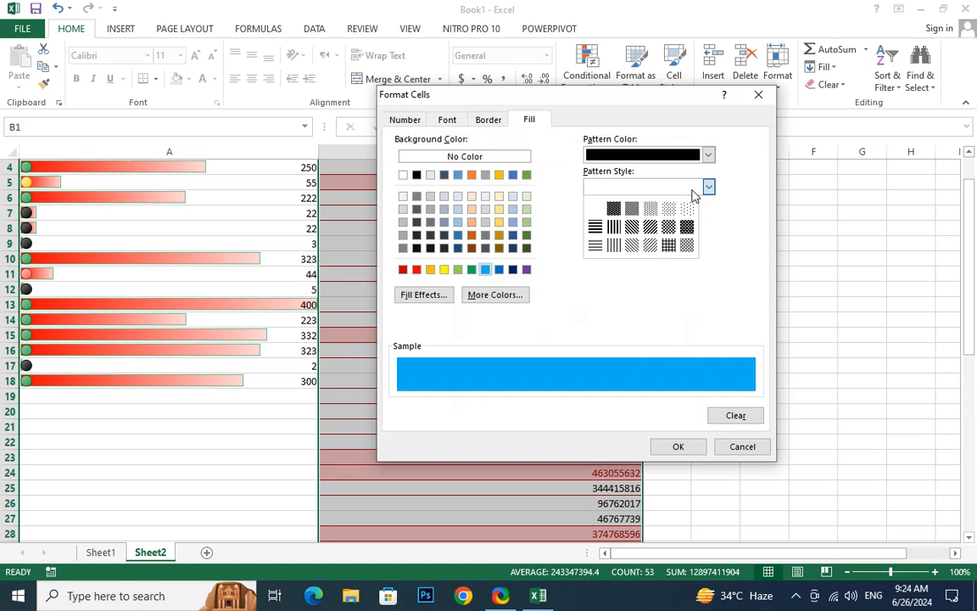
pyautogui.click(632, 246)
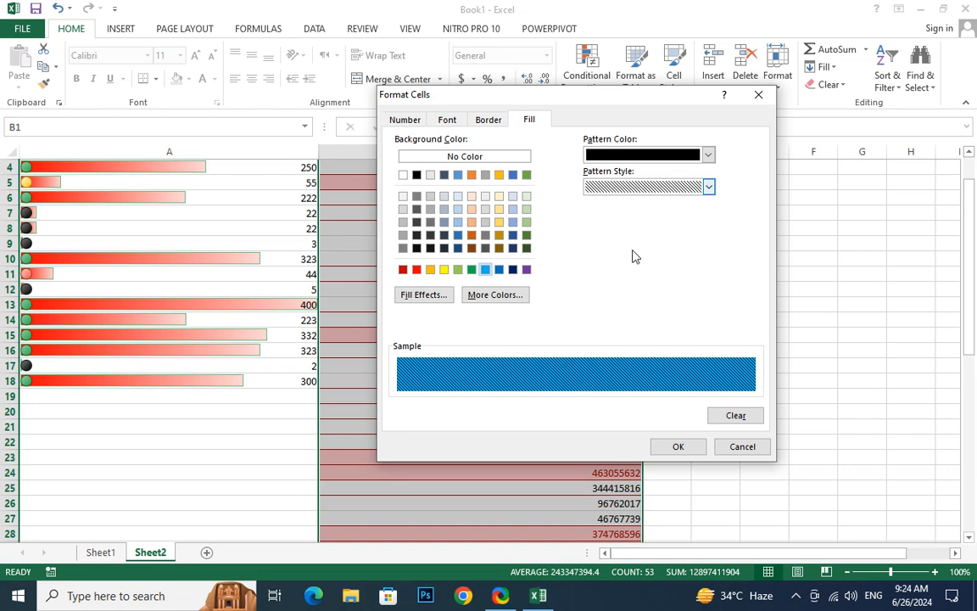
pyautogui.click(678, 447)
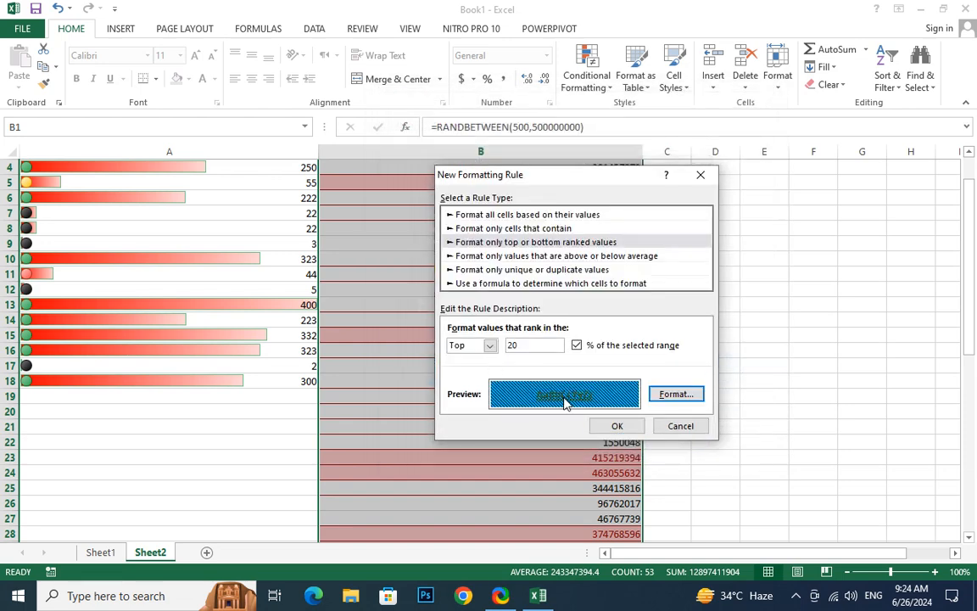
pyautogui.click(619, 427)
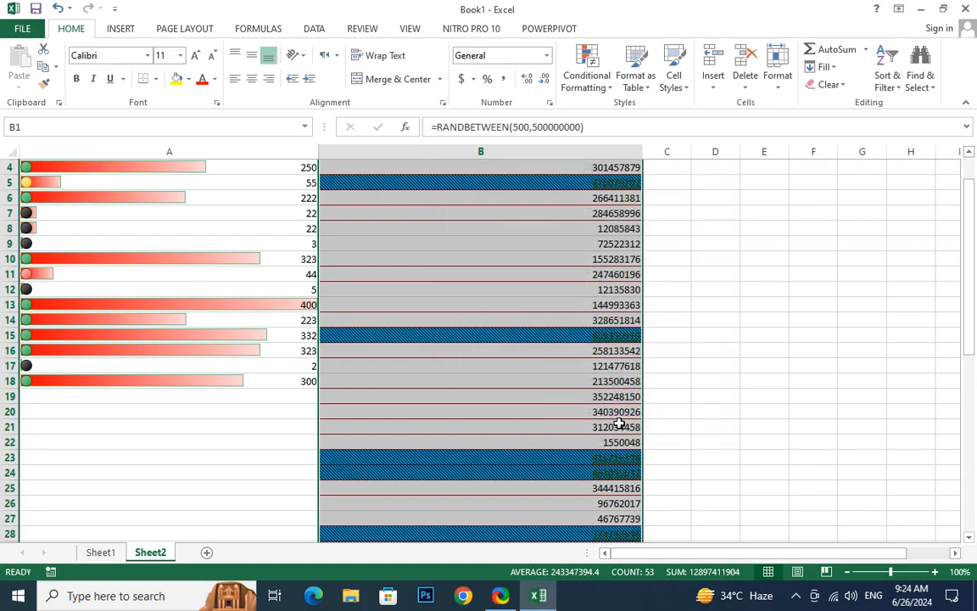
pyautogui.scroll(-7, 584, 424)
pyautogui.scroll(-4, 585, 422)
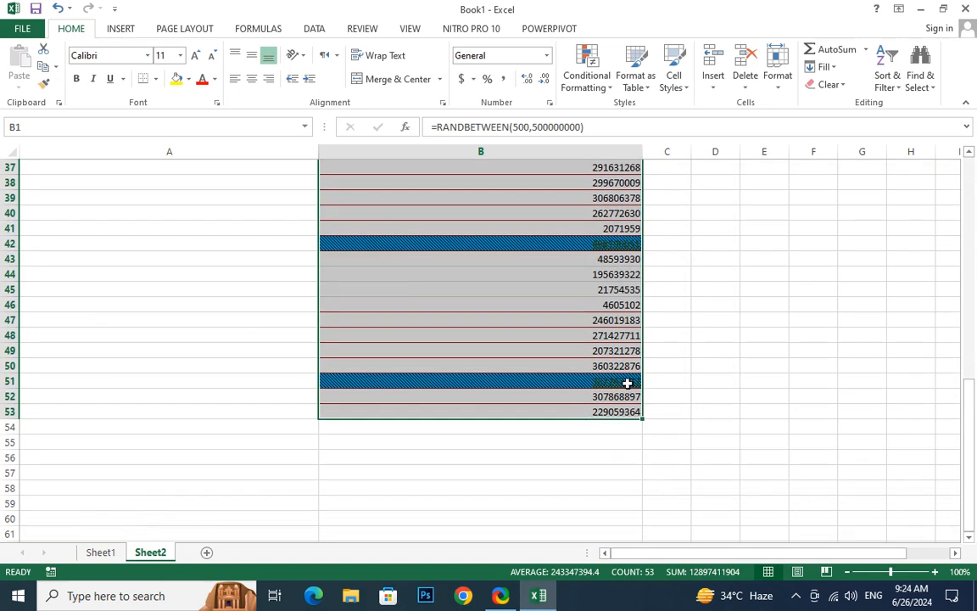
# Browse the conditional formatting rule types and the available icon sets for B1:B53
pyautogui.click(593, 89)
pyautogui.moveTo(640, 115)
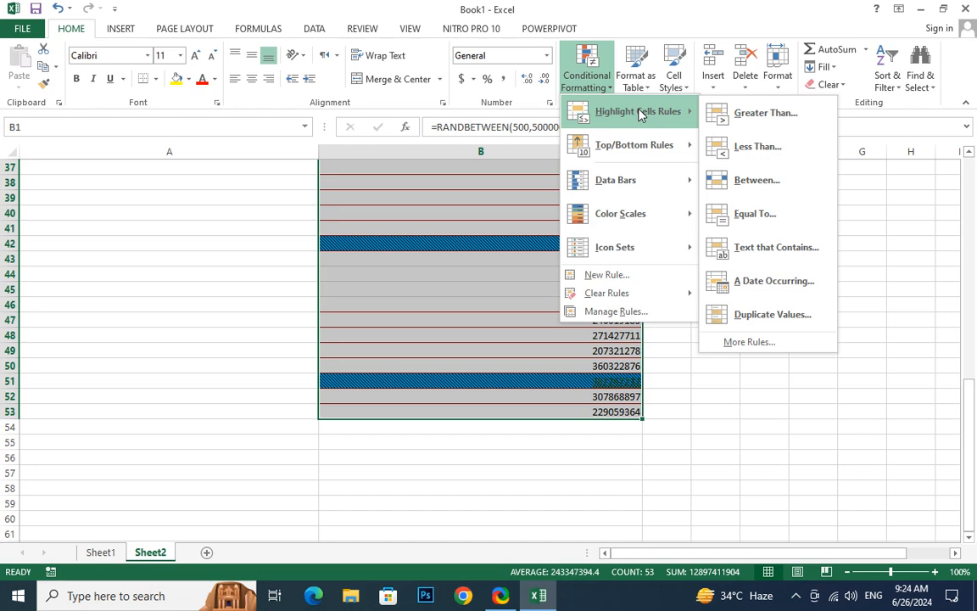
pyautogui.moveTo(686, 252)
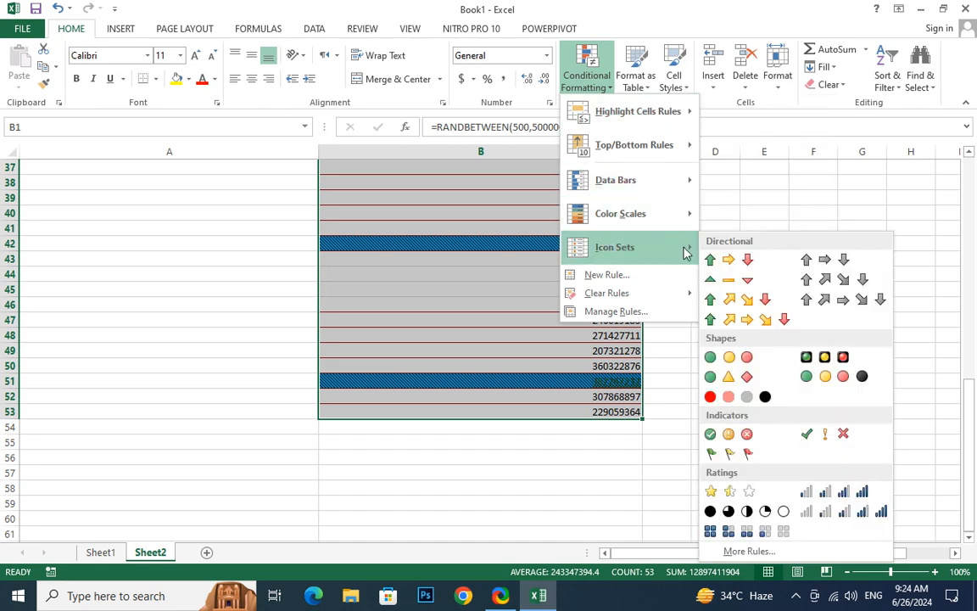
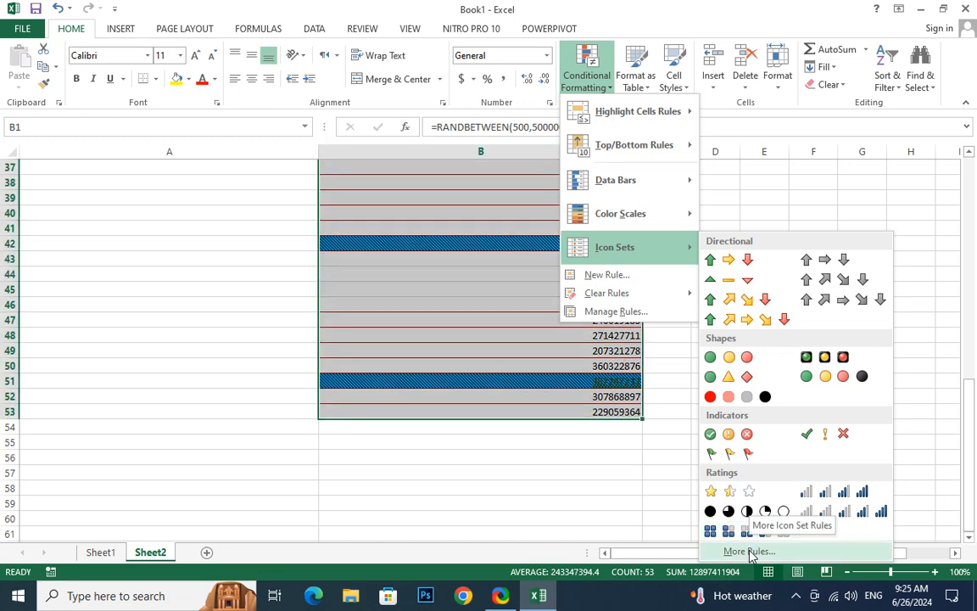
# Start a new icon set rule for B1:B53 using the four colored arrows icon style
pyautogui.click(750, 552)
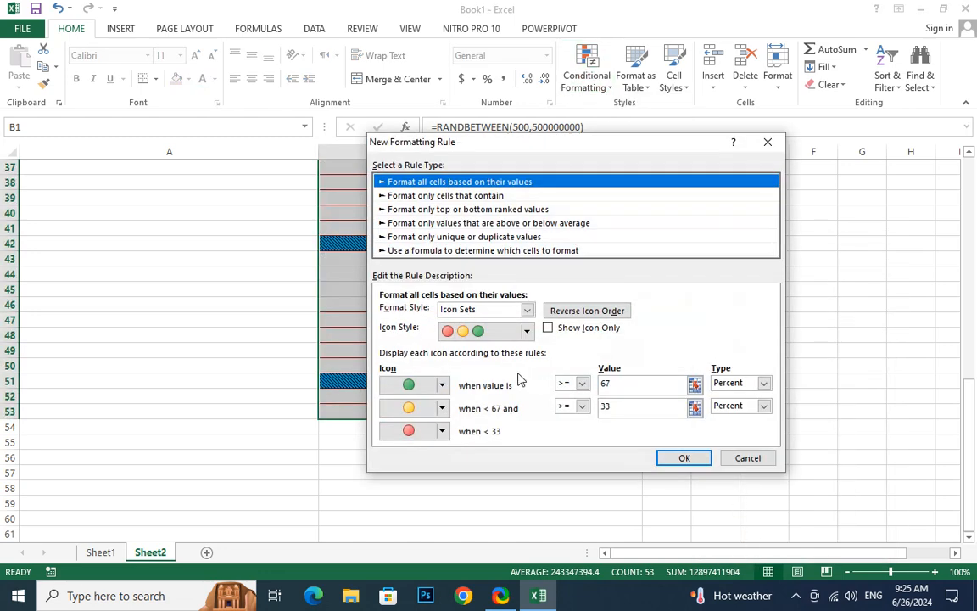
pyautogui.click(527, 331)
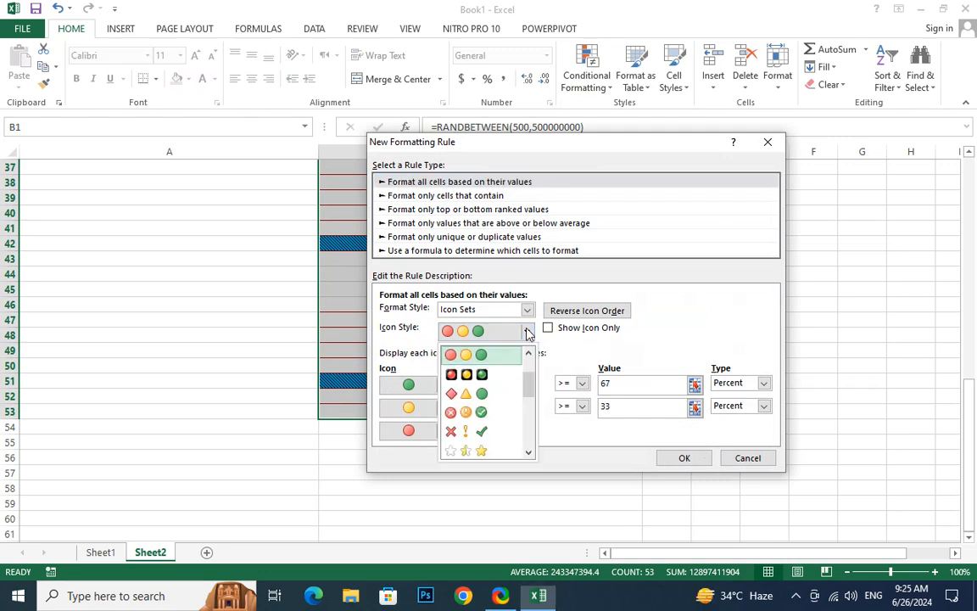
pyautogui.scroll(-4, 488, 386)
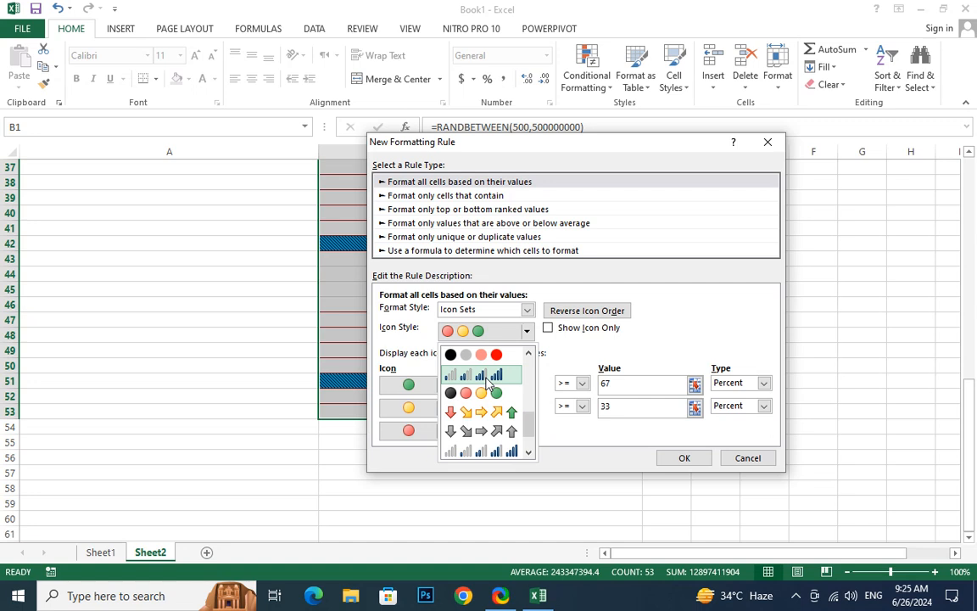
pyautogui.scroll(-2, 488, 385)
pyautogui.scroll(2, 487, 383)
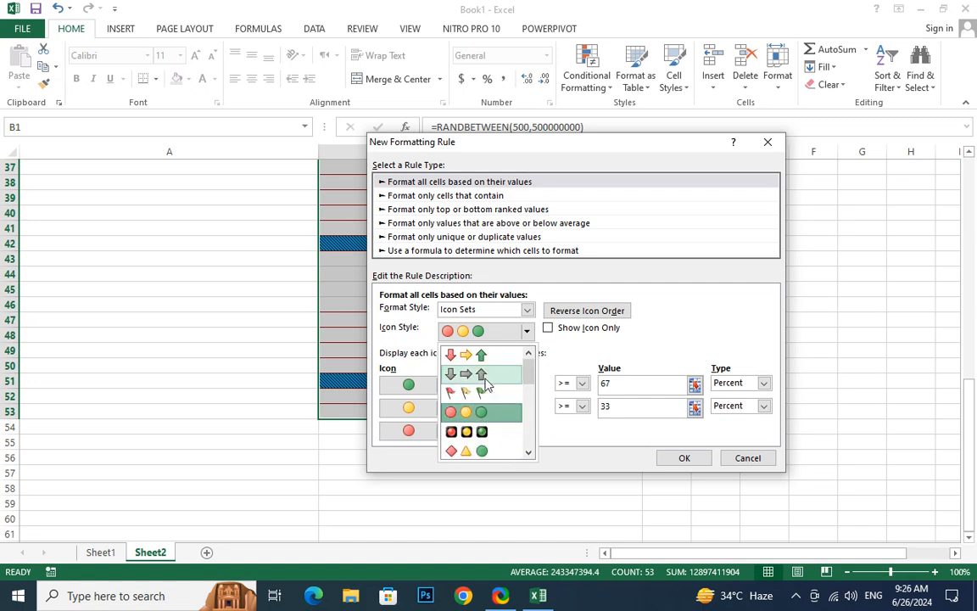
pyautogui.scroll(-3, 486, 384)
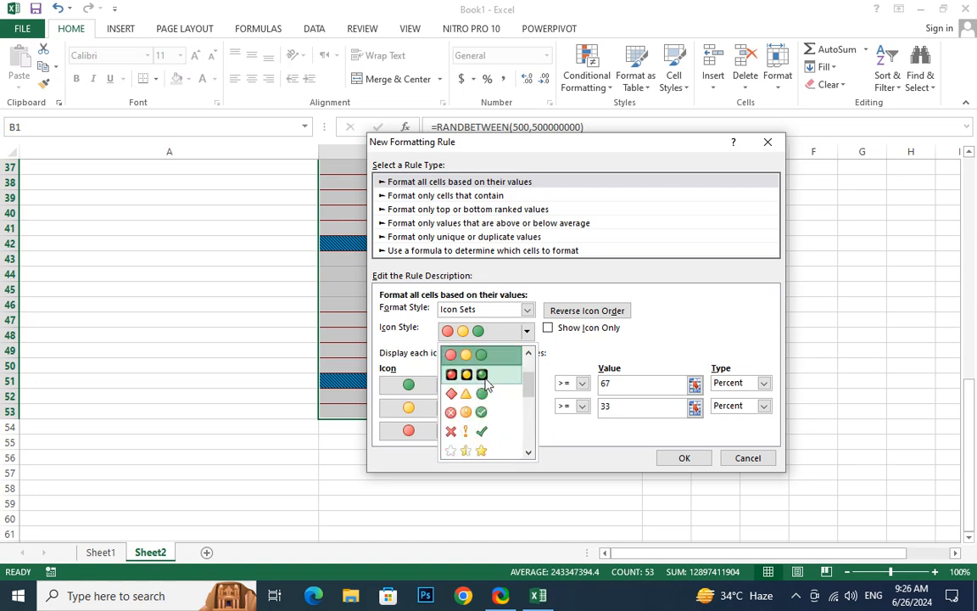
pyautogui.scroll(-3, 488, 384)
pyautogui.click(486, 384)
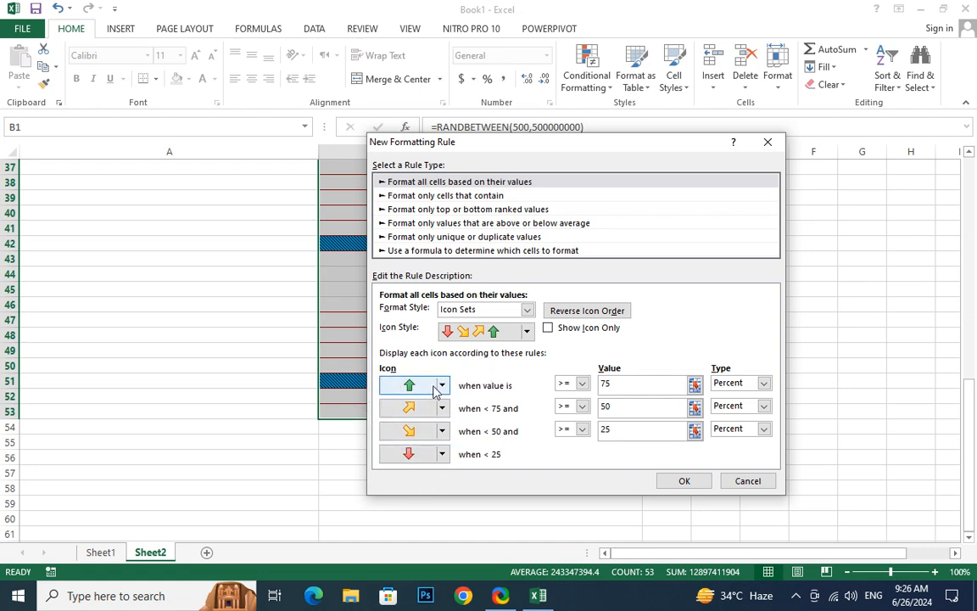
# Replace the rule's second icon with a red circle, the third with signal bars and the fourth with boxes, and apply the rule
pyautogui.click(441, 408)
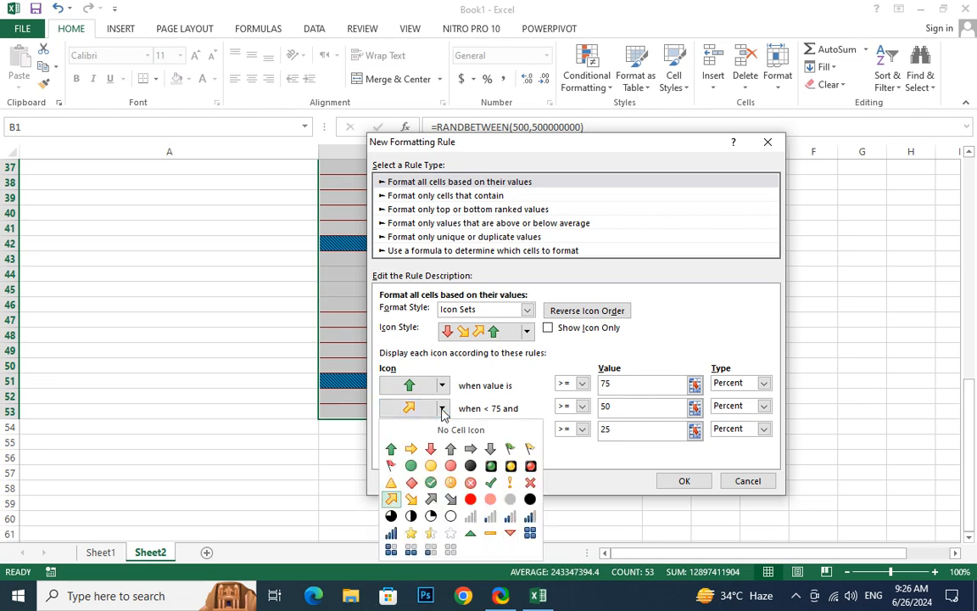
pyautogui.click(470, 499)
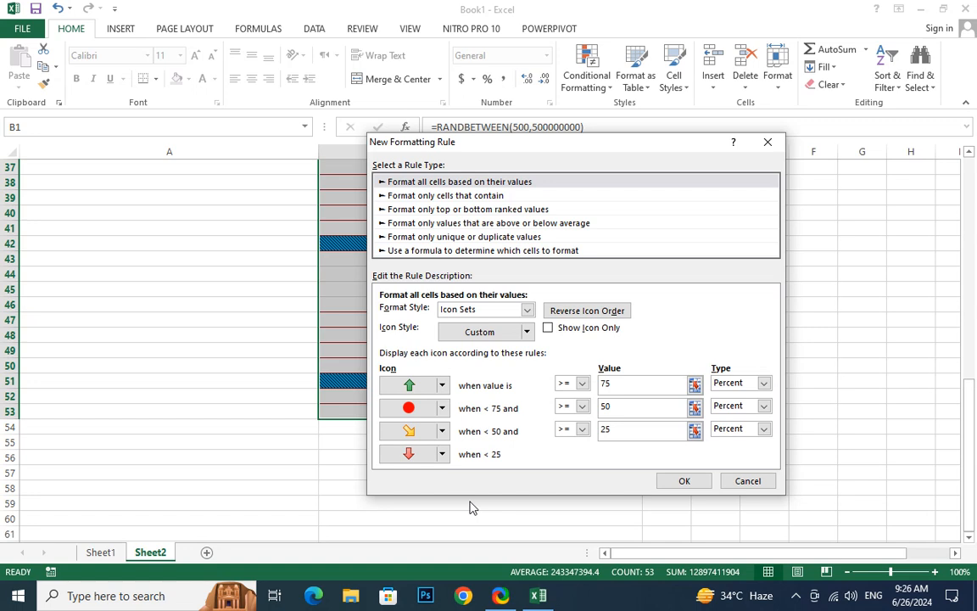
pyautogui.click(442, 432)
pyautogui.click(463, 549)
pyautogui.click(442, 455)
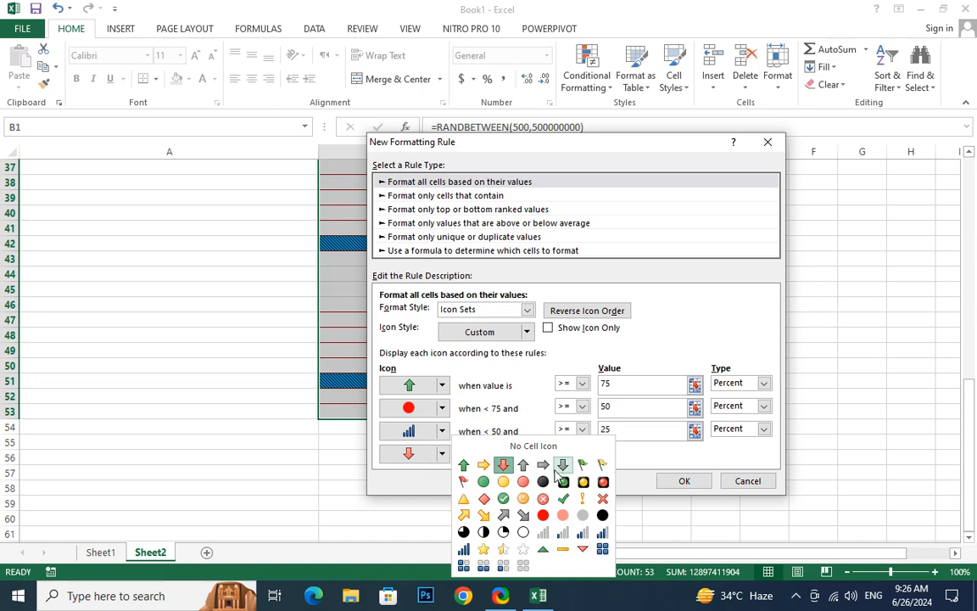
pyautogui.click(464, 566)
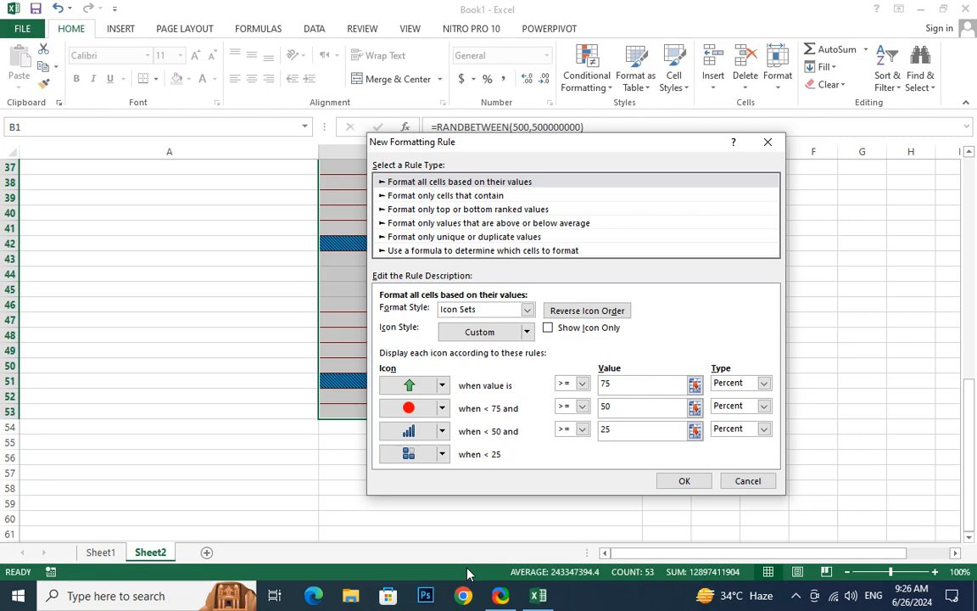
pyautogui.click(679, 480)
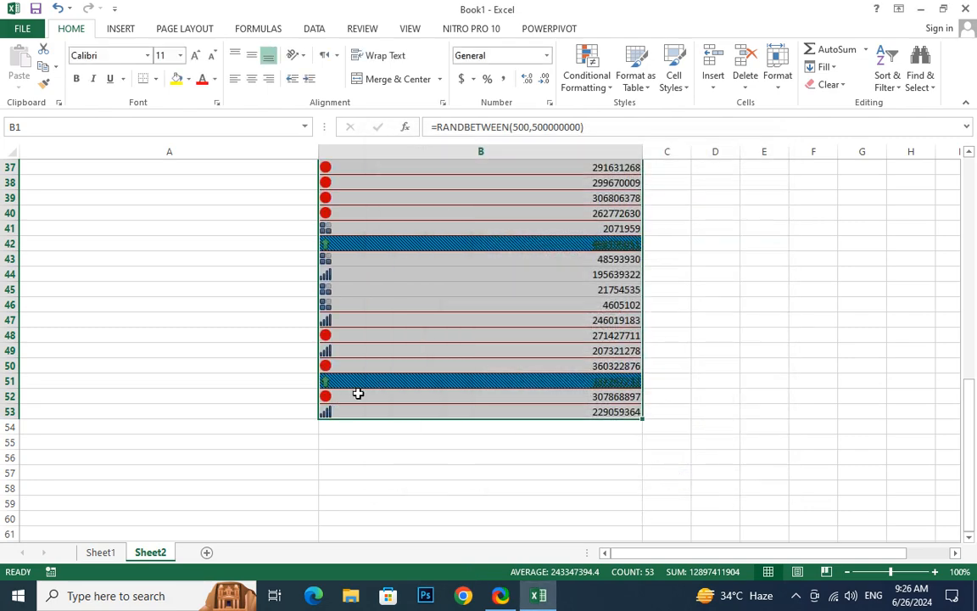
pyautogui.scroll(5, 358, 393)
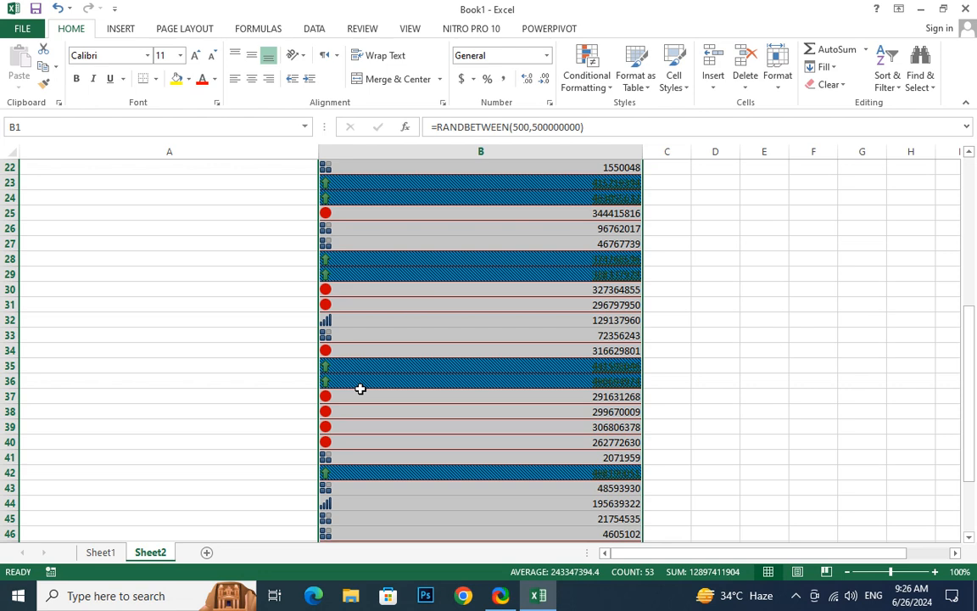
# Add a Duplicate Values rule to B1:B53 with a custom format using a purple background fill
pyautogui.click(606, 88)
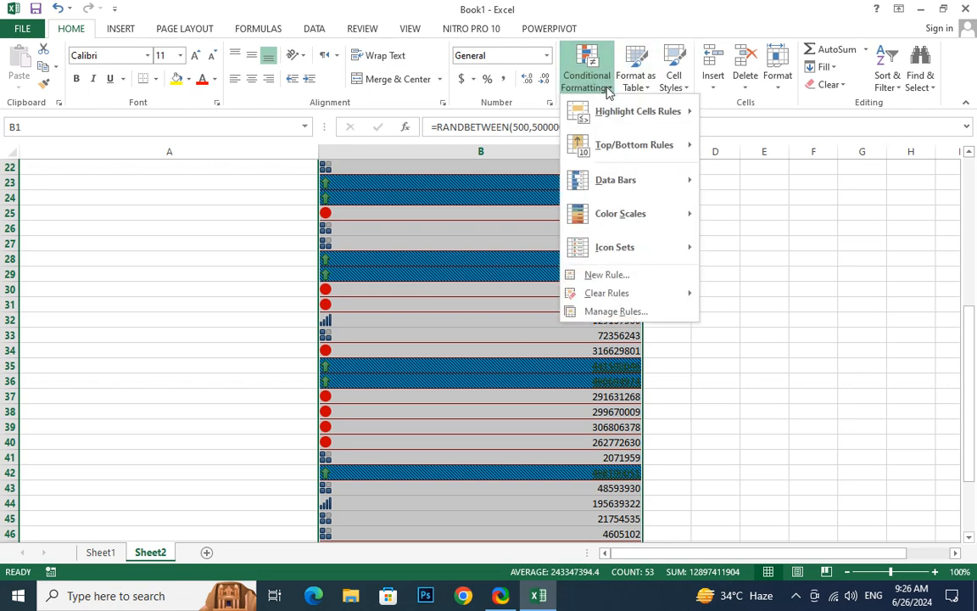
pyautogui.moveTo(639, 145)
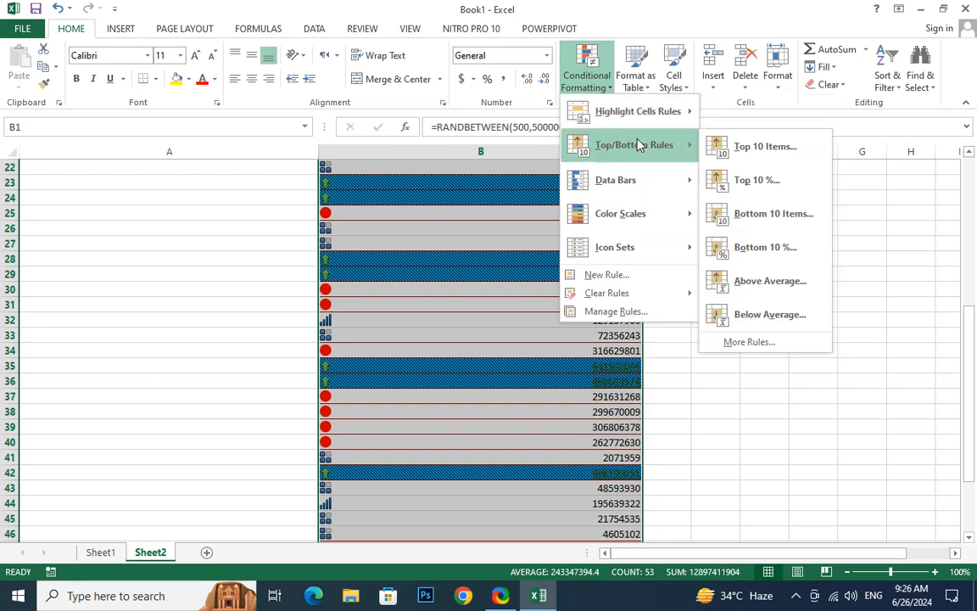
pyautogui.moveTo(649, 125)
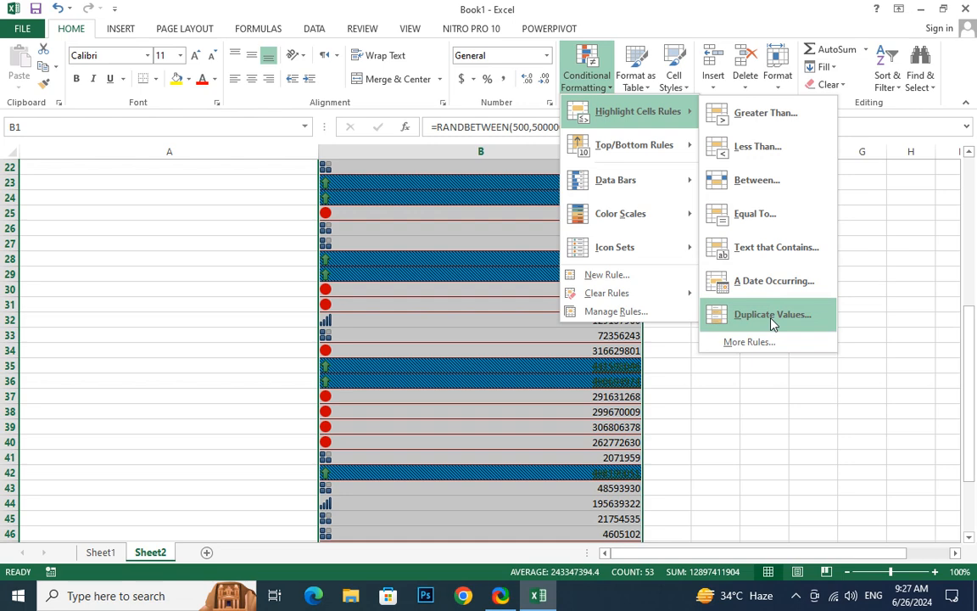
pyautogui.click(773, 316)
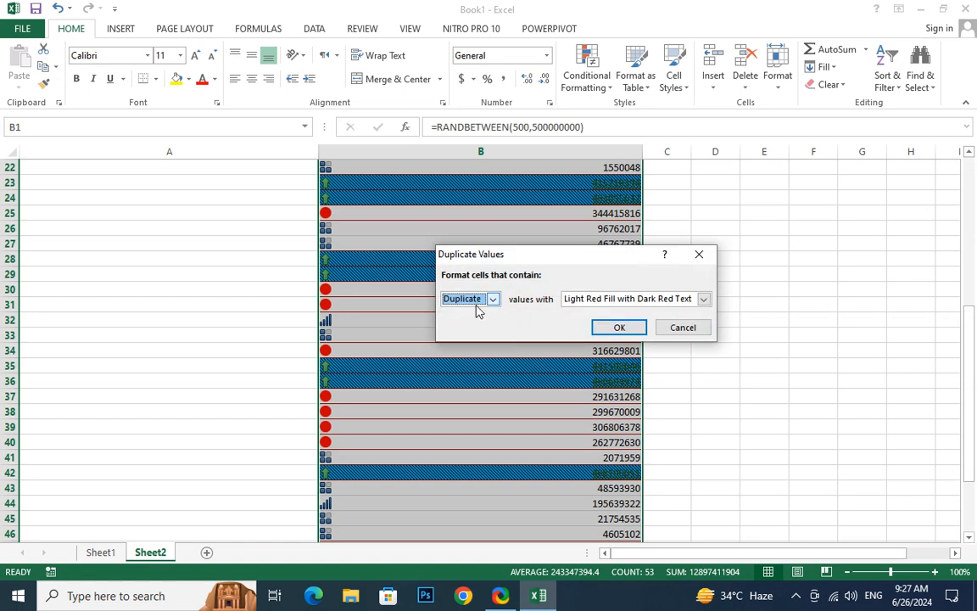
pyautogui.click(676, 301)
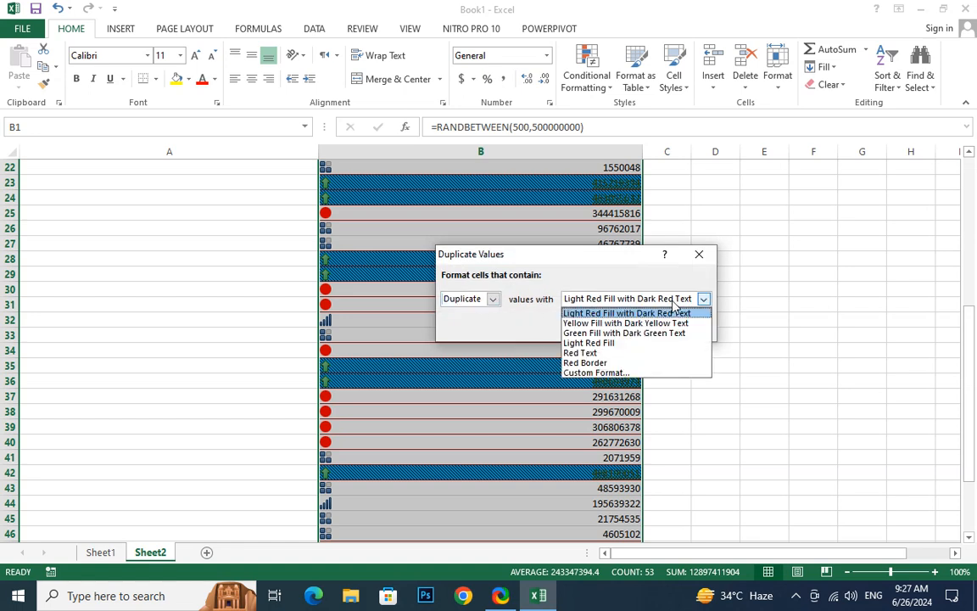
pyautogui.click(594, 373)
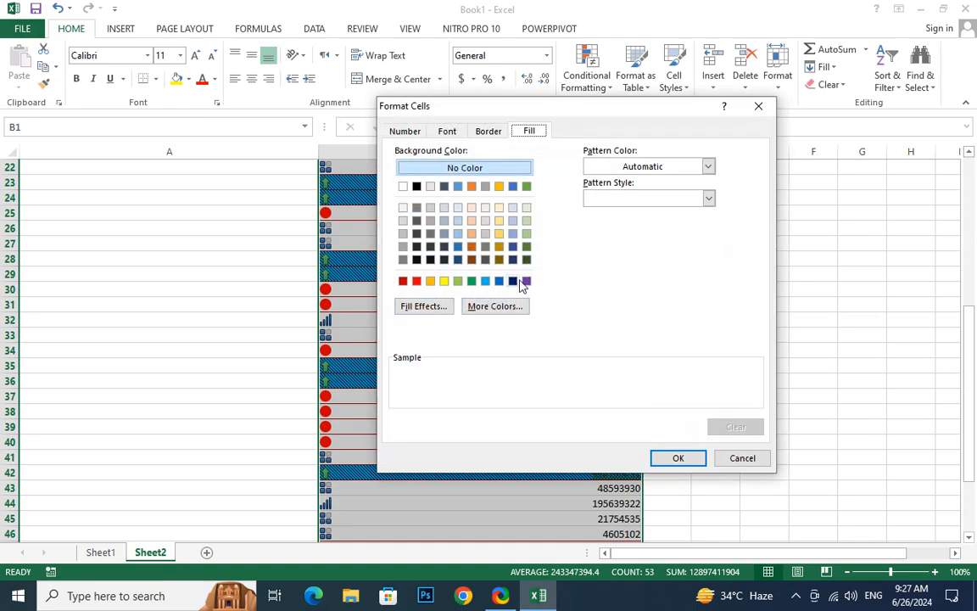
pyautogui.click(526, 281)
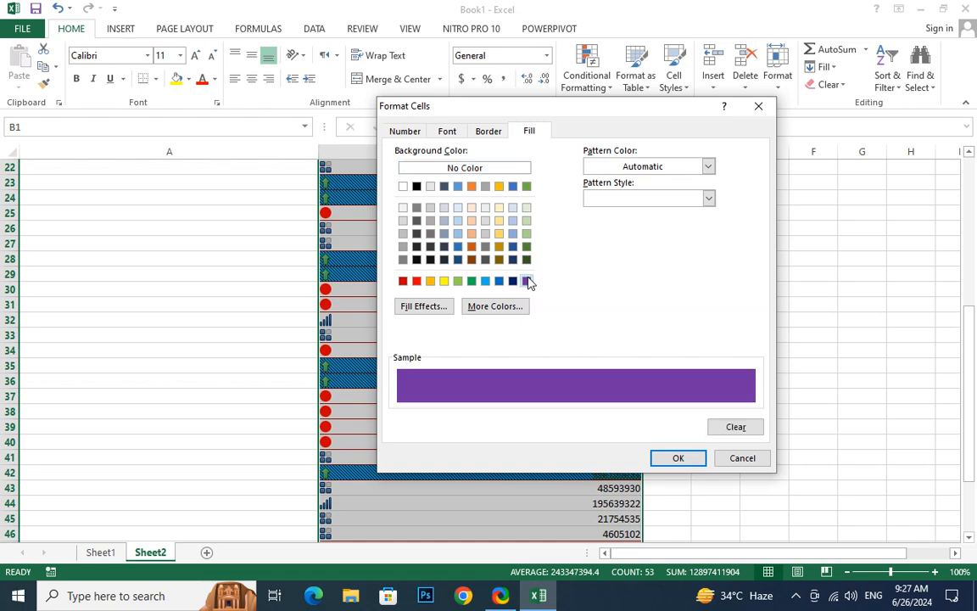
pyautogui.click(676, 458)
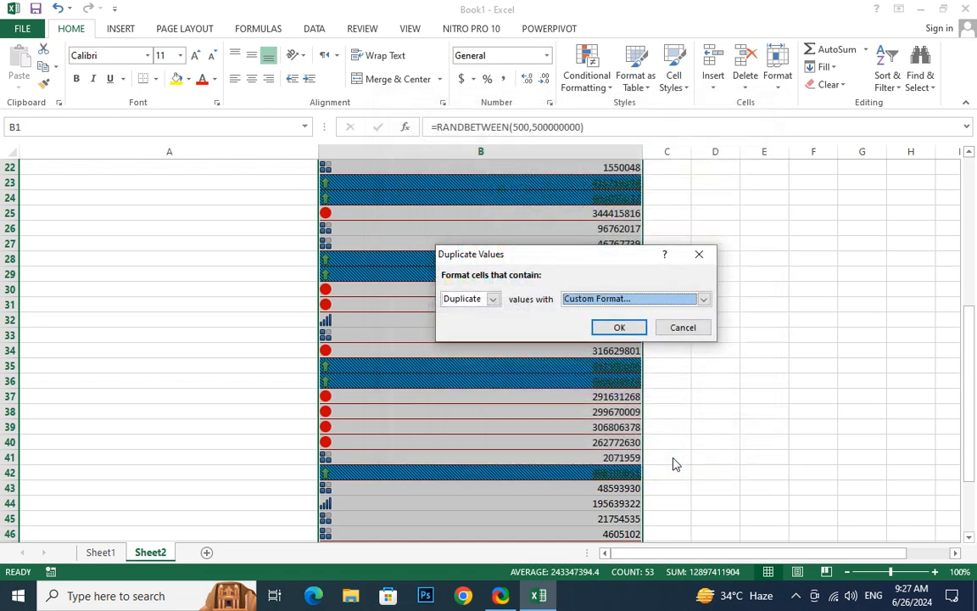
pyautogui.click(628, 326)
pyautogui.scroll(-3, 628, 321)
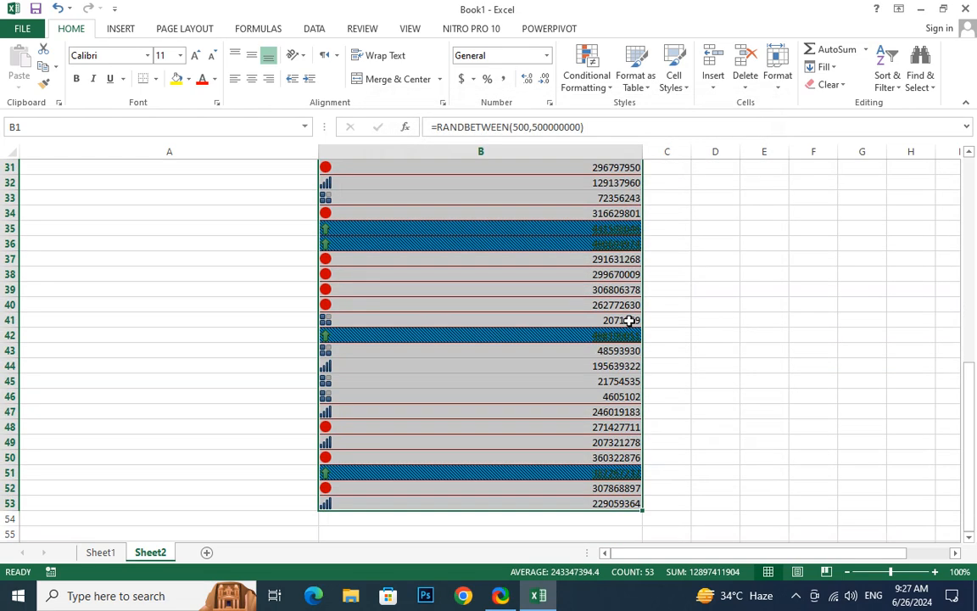
pyautogui.scroll(9, 629, 321)
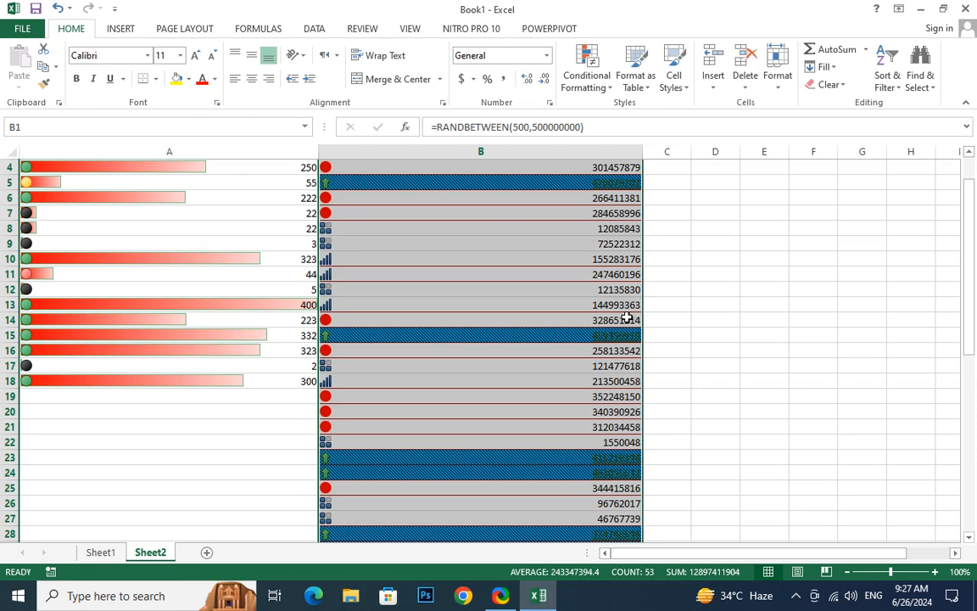
# Clear the conditional formatting rules from the entire sheet
pyautogui.click(603, 89)
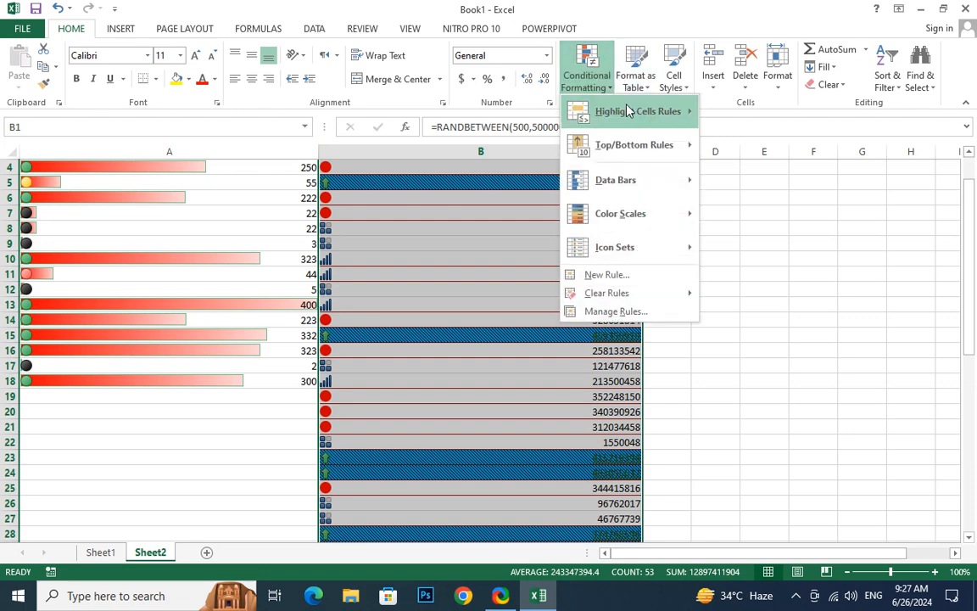
pyautogui.moveTo(629, 116)
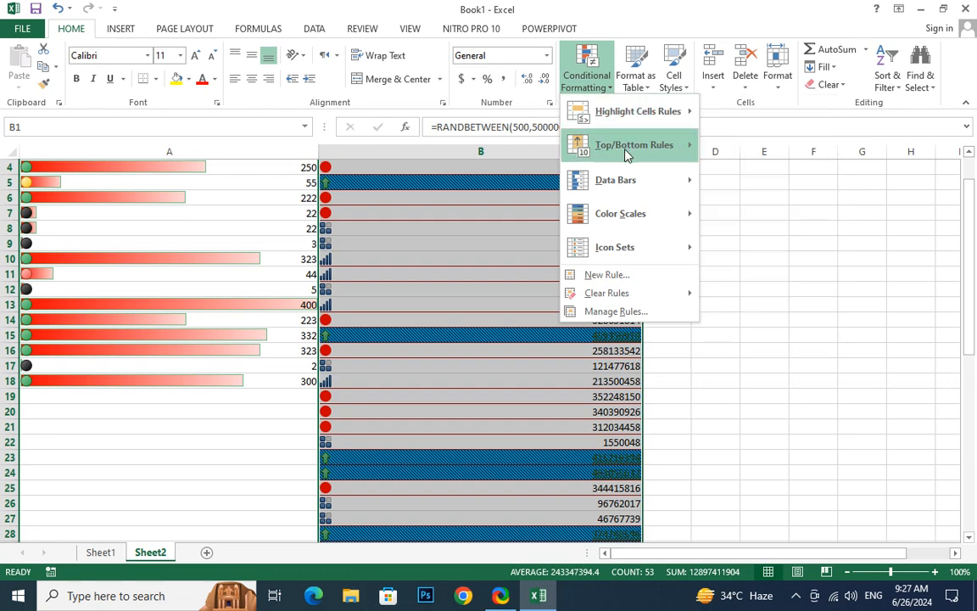
pyautogui.moveTo(639, 187)
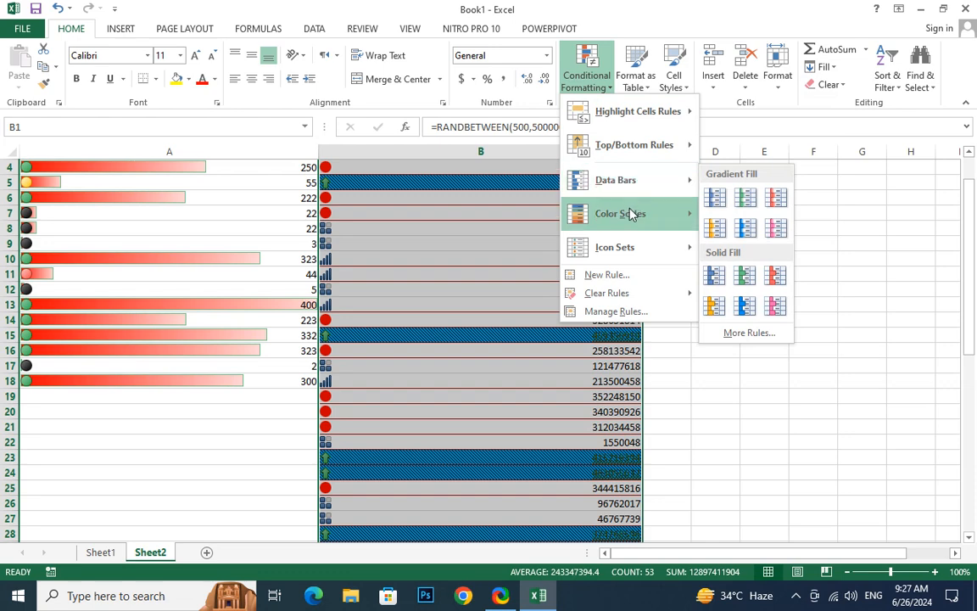
pyautogui.moveTo(632, 215)
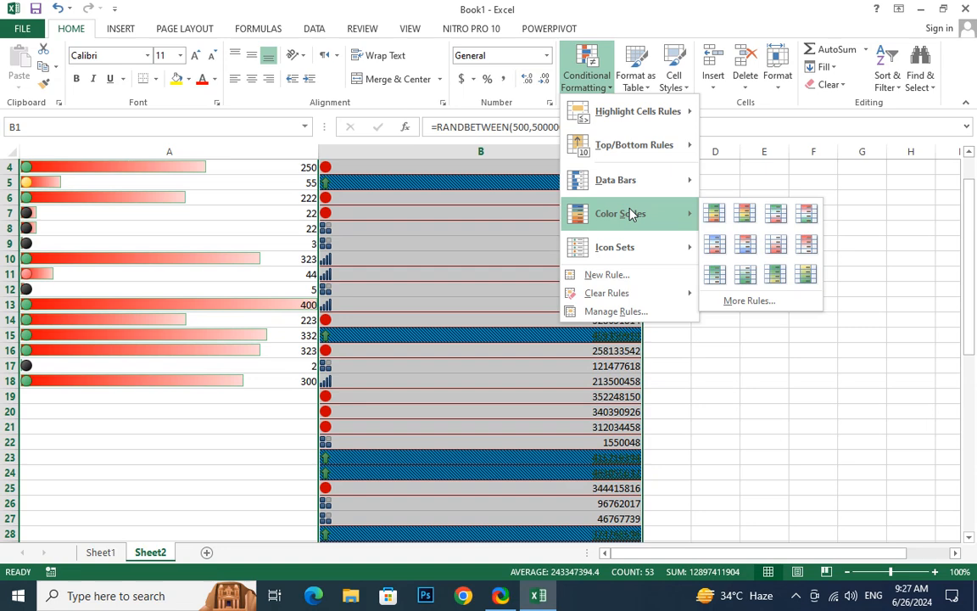
pyautogui.moveTo(628, 252)
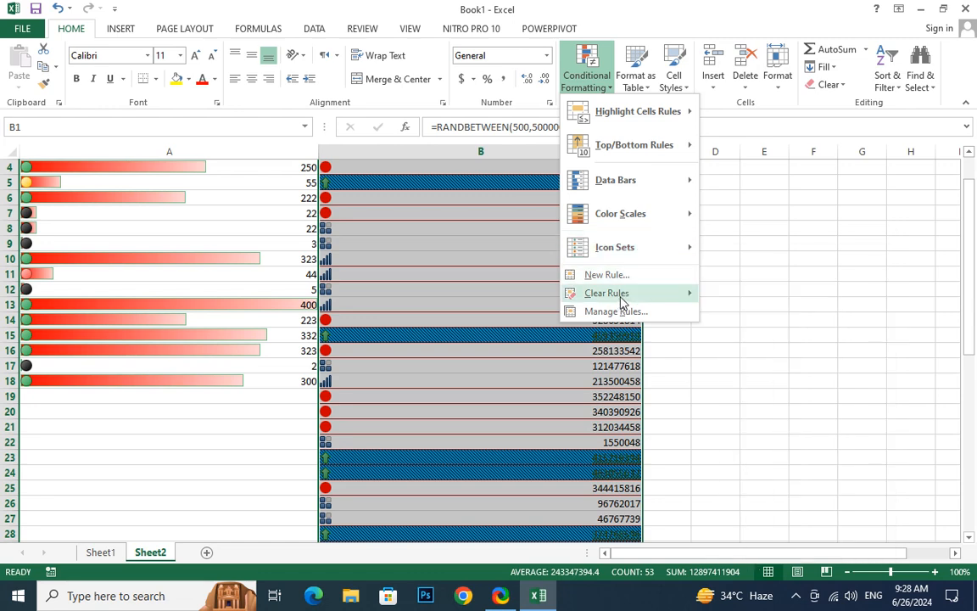
pyautogui.moveTo(621, 302)
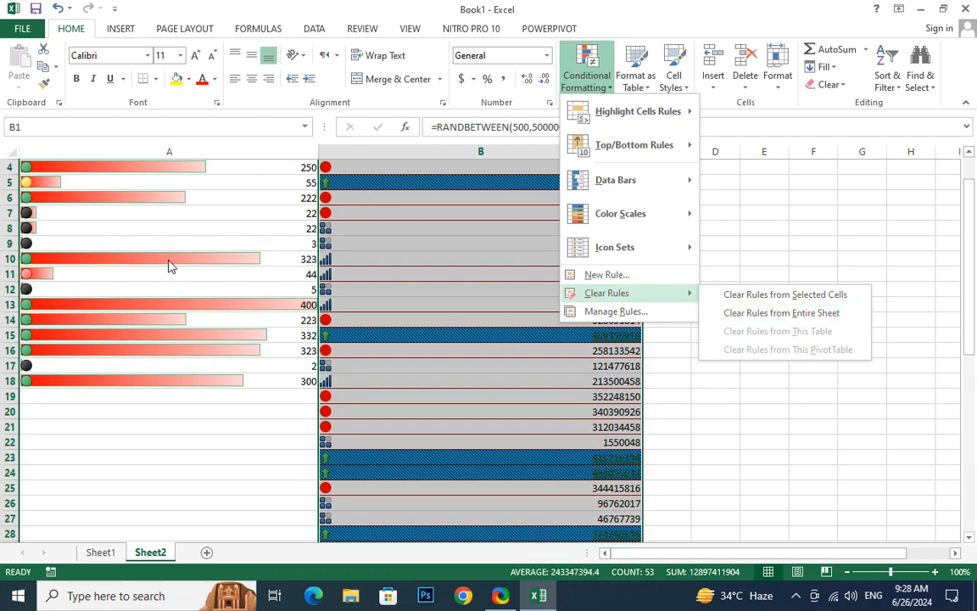
pyautogui.click(733, 316)
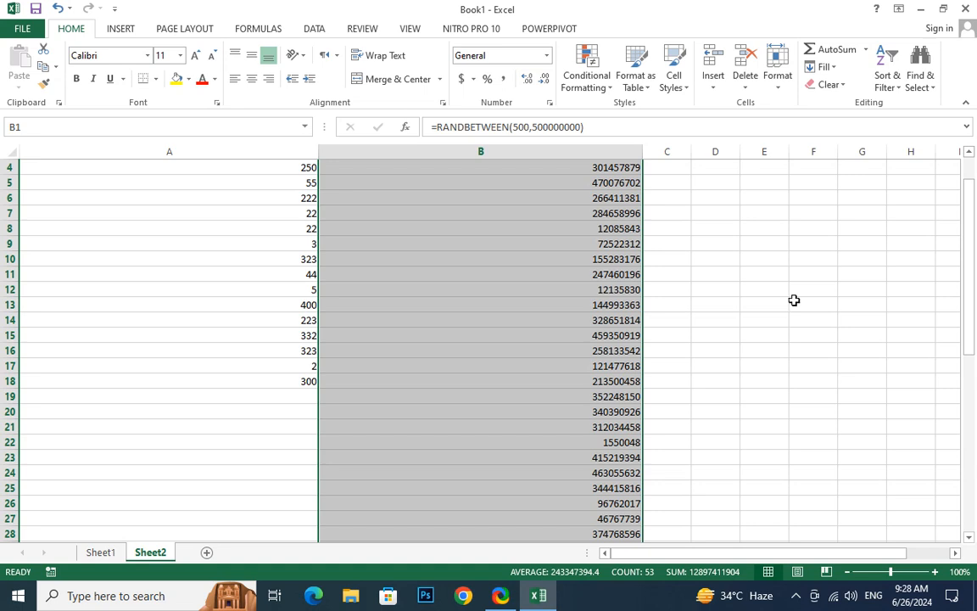
pyautogui.scroll(1, 722, 266)
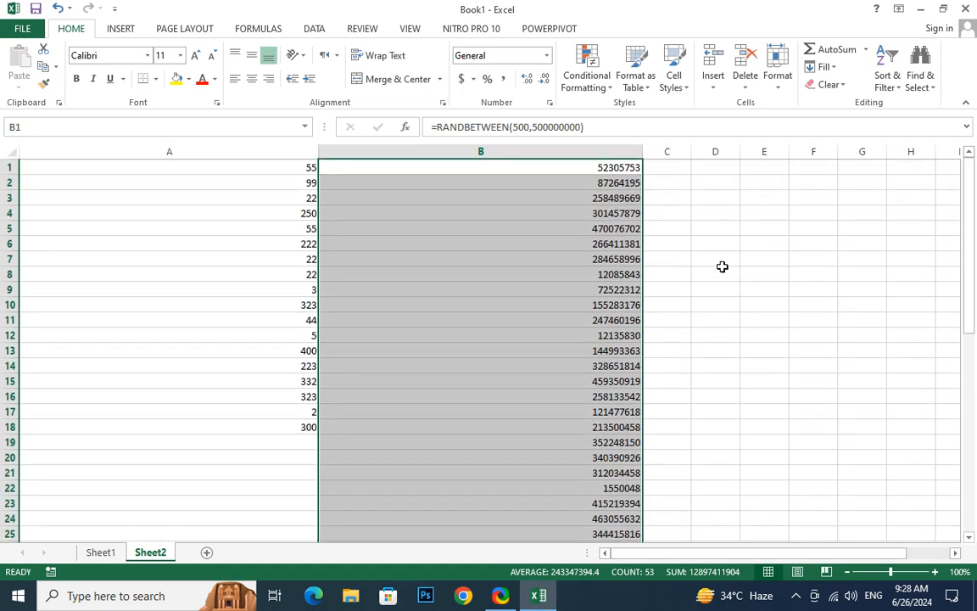
# Undo the clearing of the sheet's conditional formatting rules and cancel the pending copy of B1:B53
pyautogui.hotkey('ctrl', 'c')
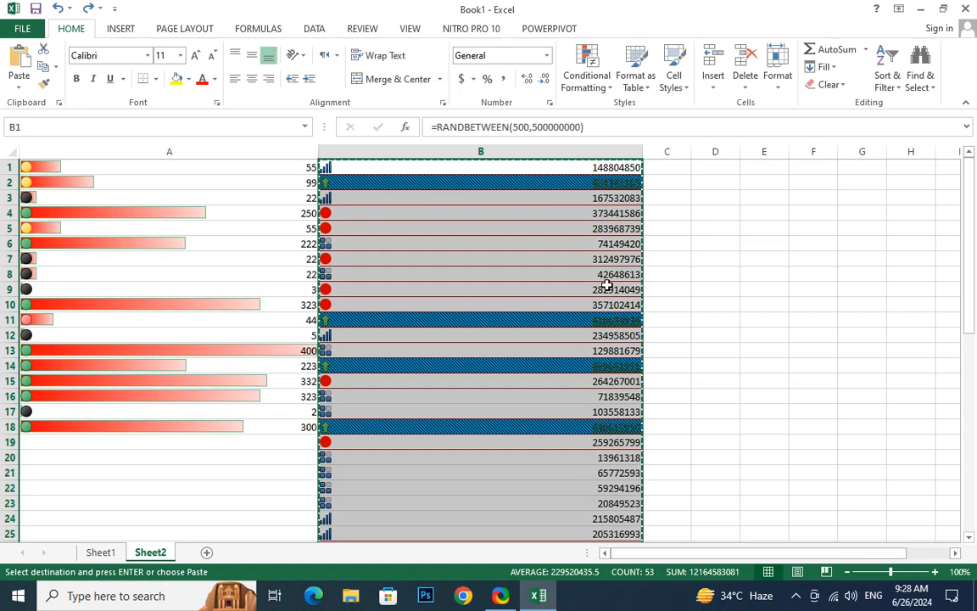
pyautogui.click(504, 302)
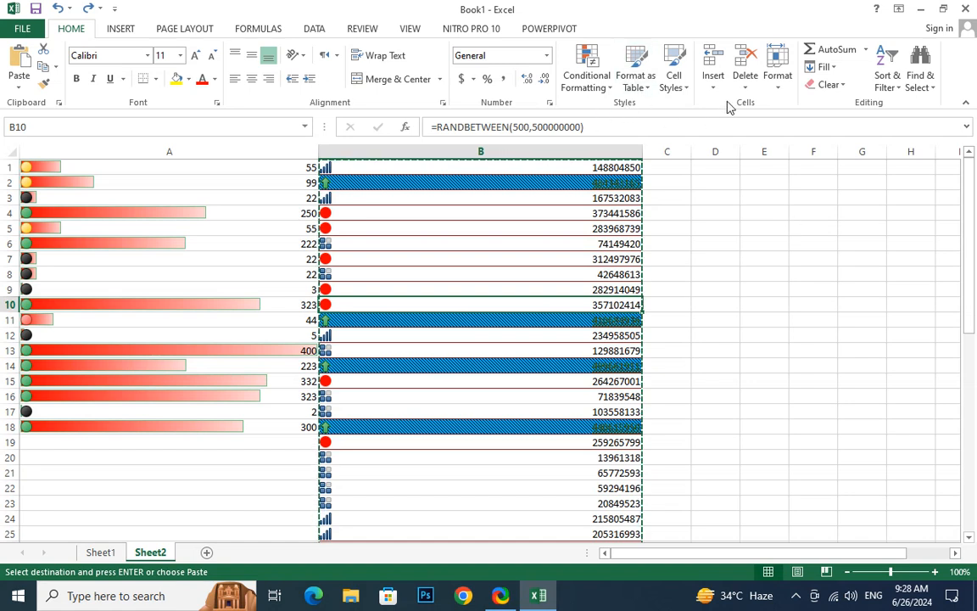
pyautogui.press('Escape')
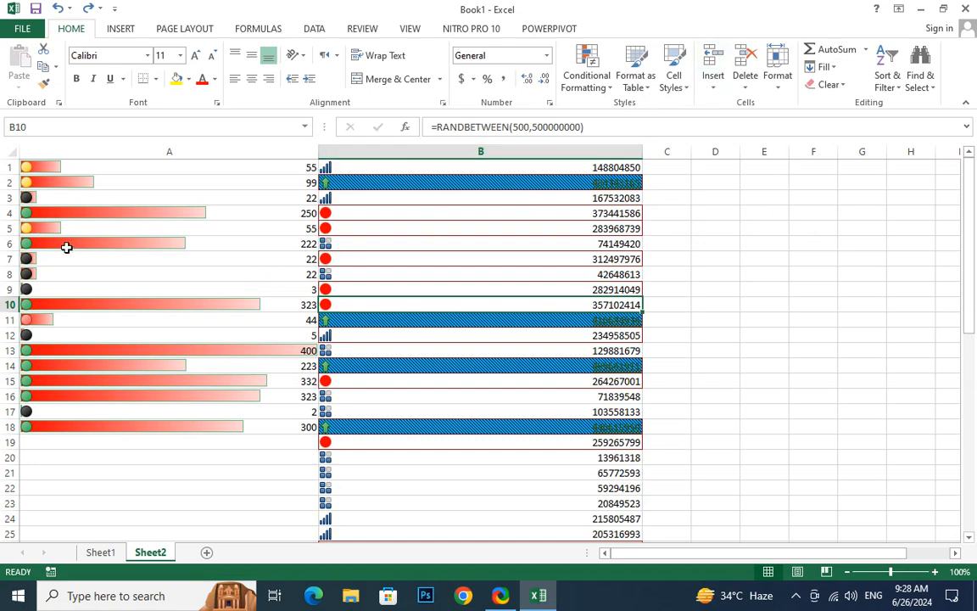
# Insert a blank row above row 6 and a blank column before column A of Sheet2
pyautogui.click(11, 244)
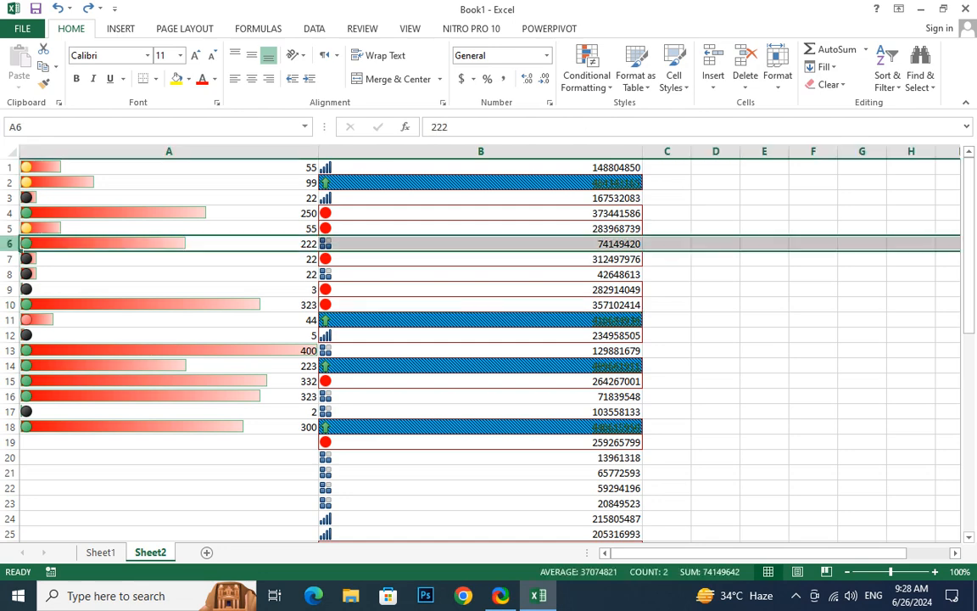
pyautogui.click(713, 60)
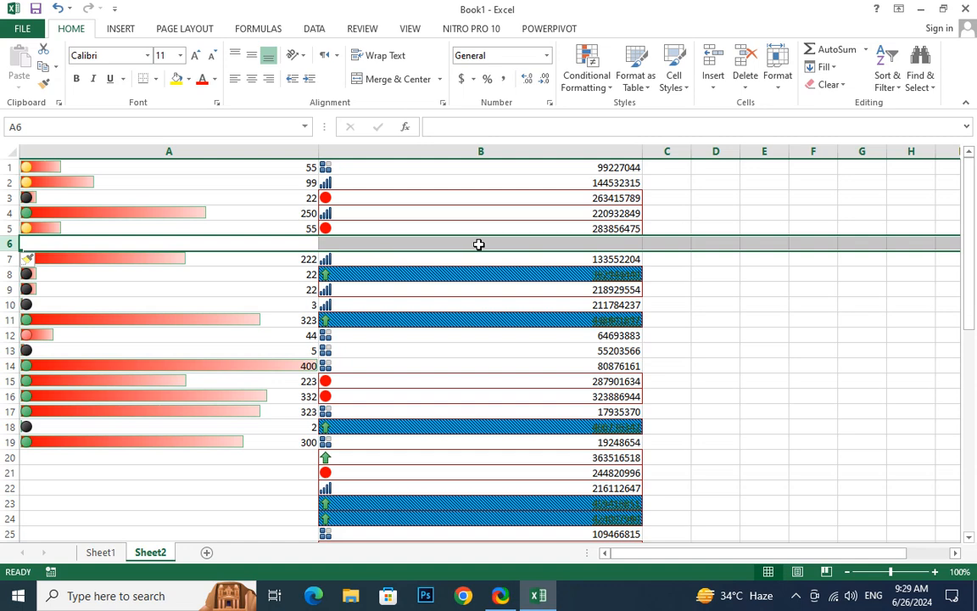
pyautogui.click(255, 151)
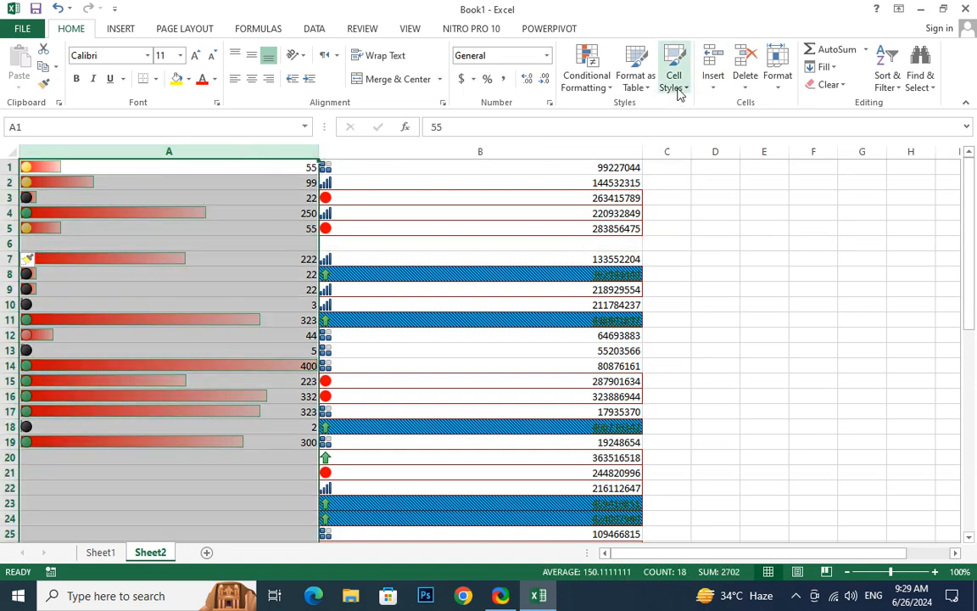
pyautogui.click(714, 82)
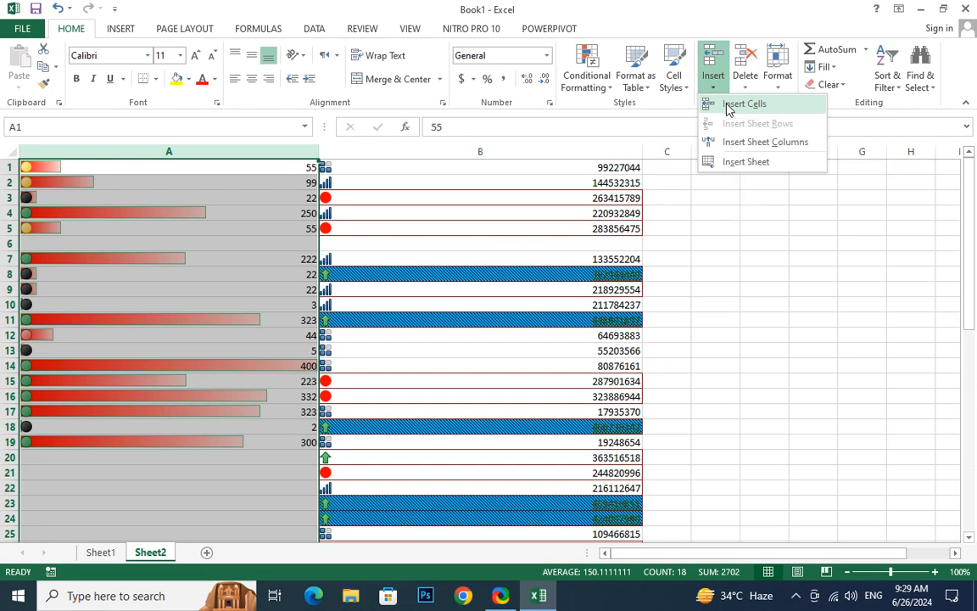
pyautogui.click(729, 105)
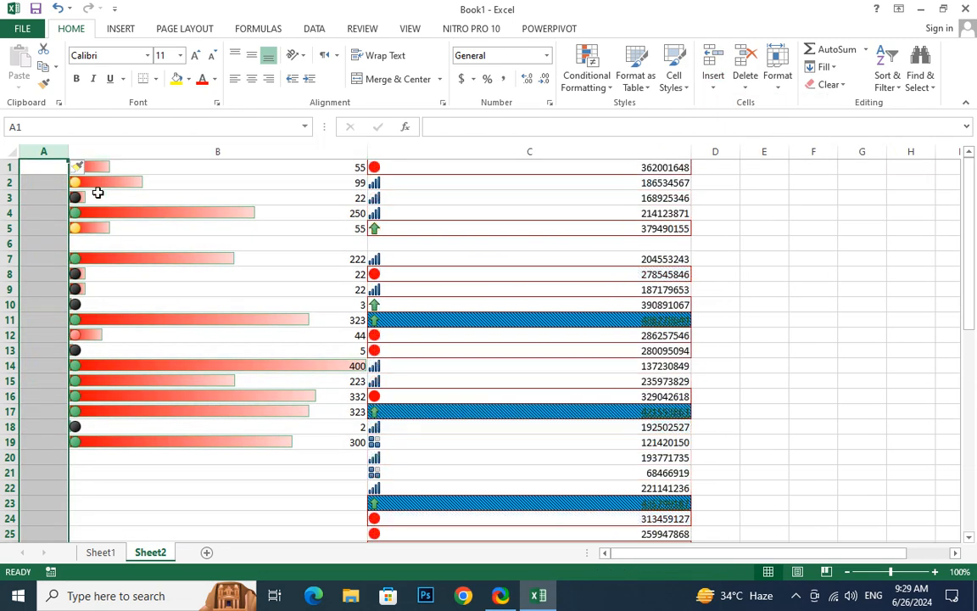
# Insert a blank column before the random-number column C, and delete that blank column again
pyautogui.click(441, 152)
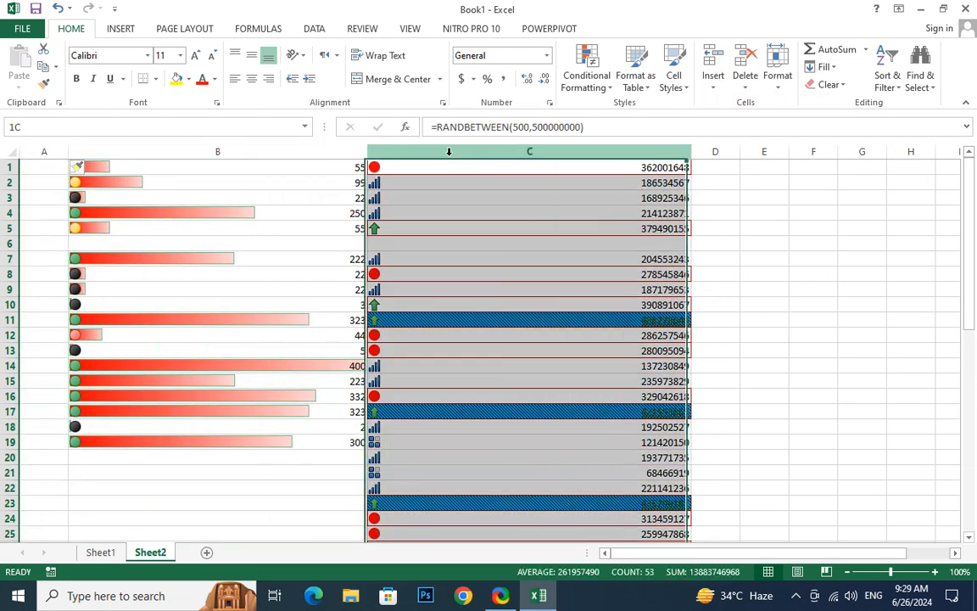
pyautogui.click(713, 68)
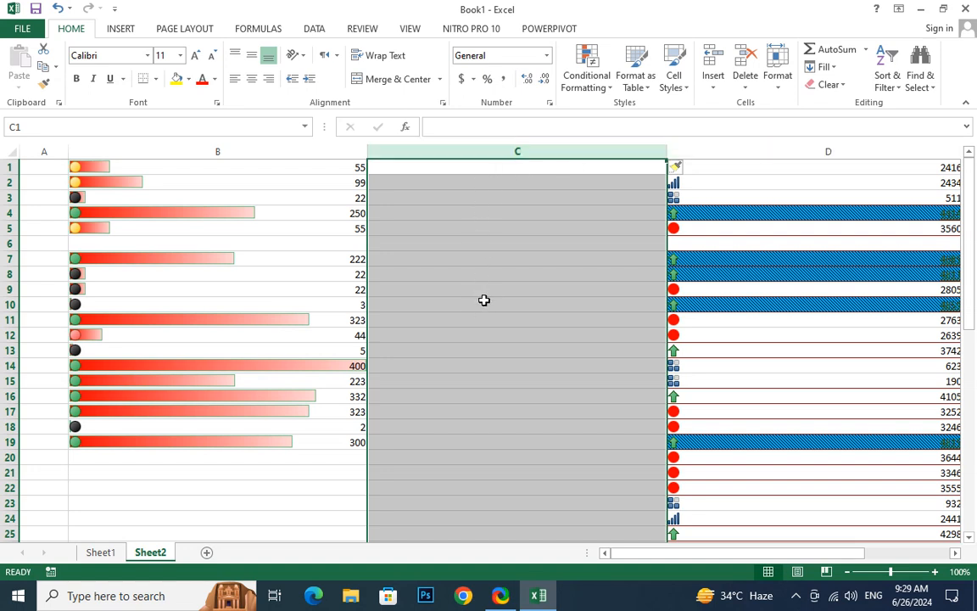
pyautogui.keyDown('ctrl'); pyautogui.scroll(-1, 475, 310); pyautogui.keyUp('ctrl')
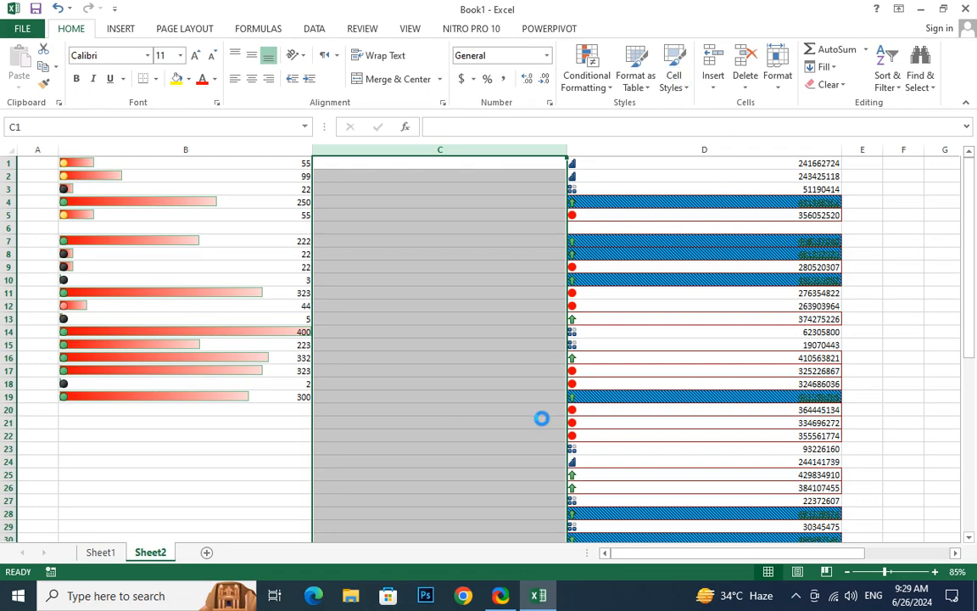
pyautogui.scroll(-2, 542, 418)
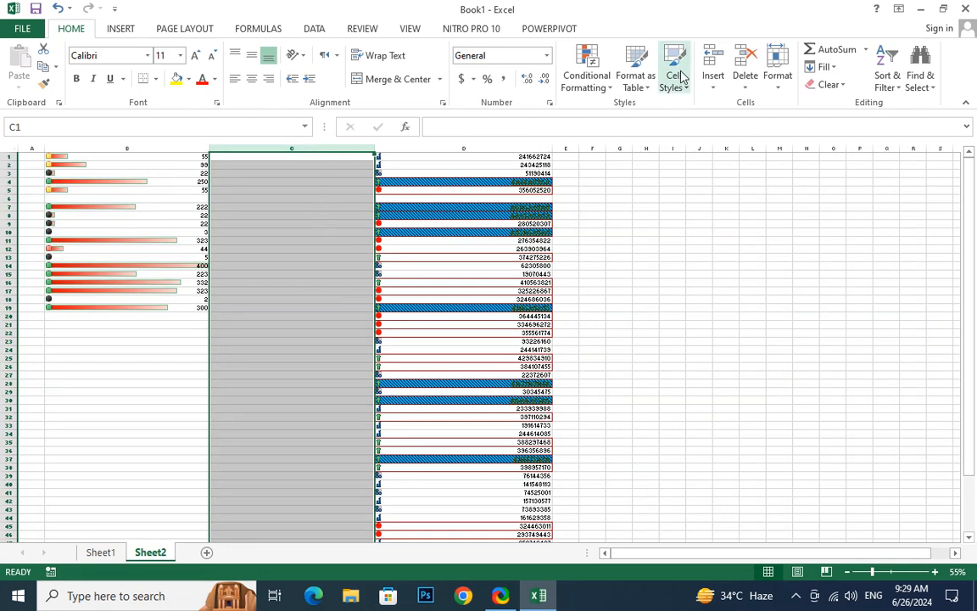
pyautogui.click(744, 77)
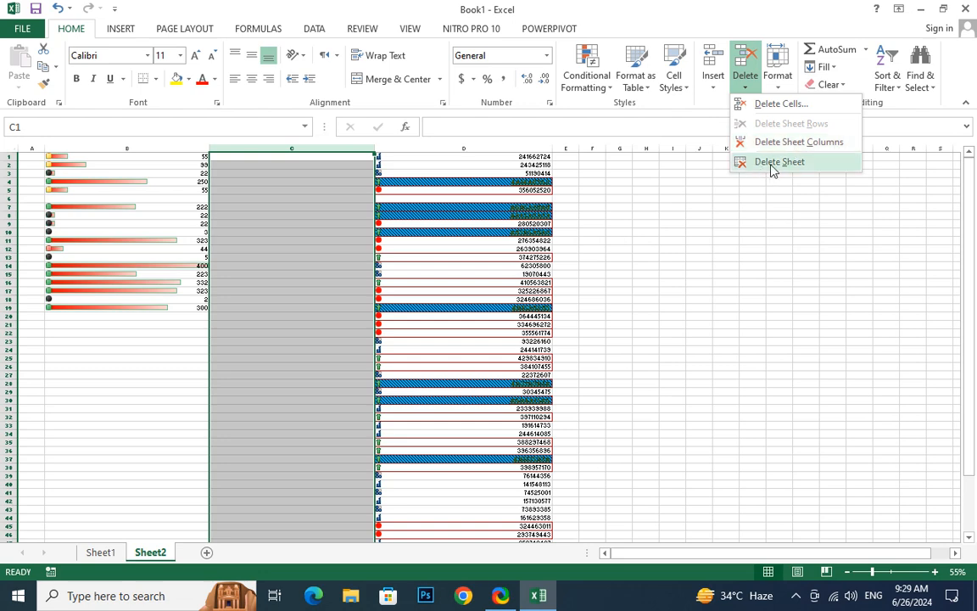
pyautogui.click(787, 104)
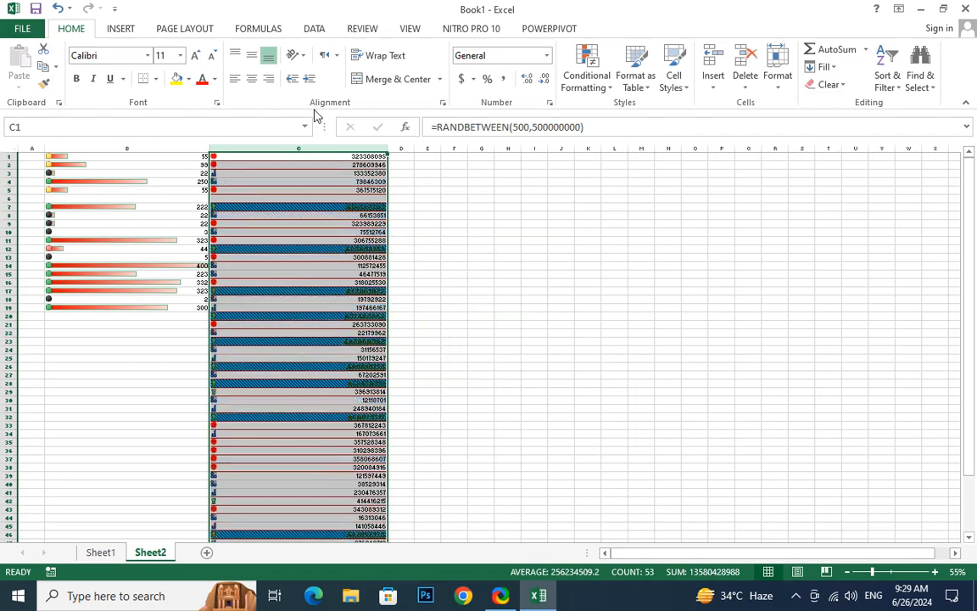
# Delete the sheet rows spanned by the range B7:C19, and undo the deletion
pyautogui.click(263, 265)
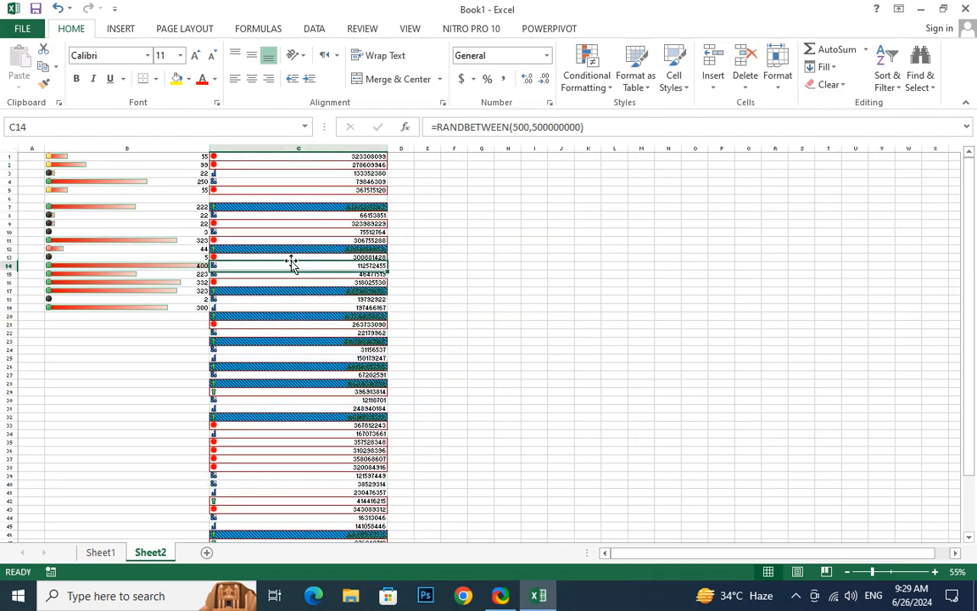
pyautogui.moveTo(134, 207); pyautogui.dragTo(338, 306)
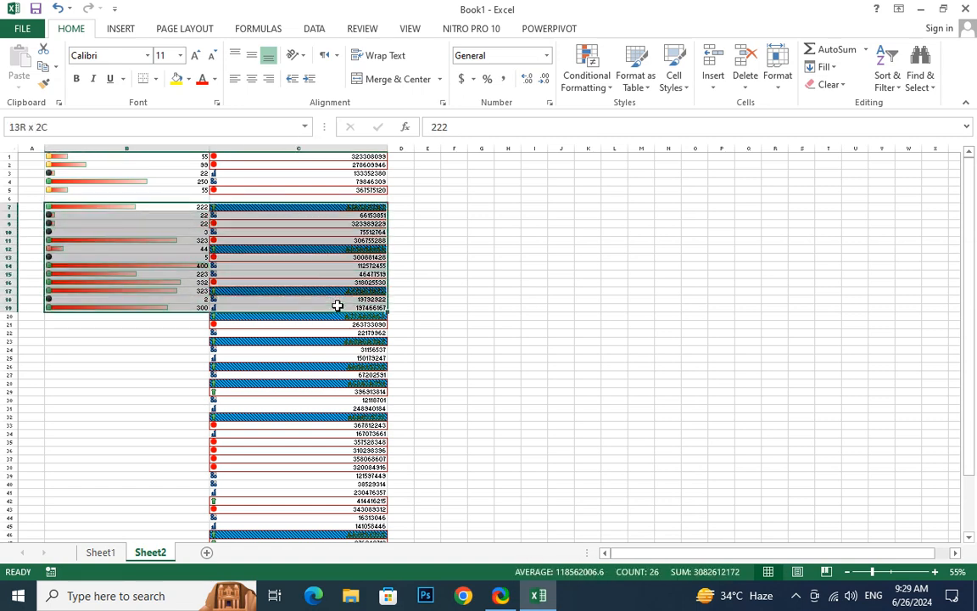
pyautogui.click(745, 77)
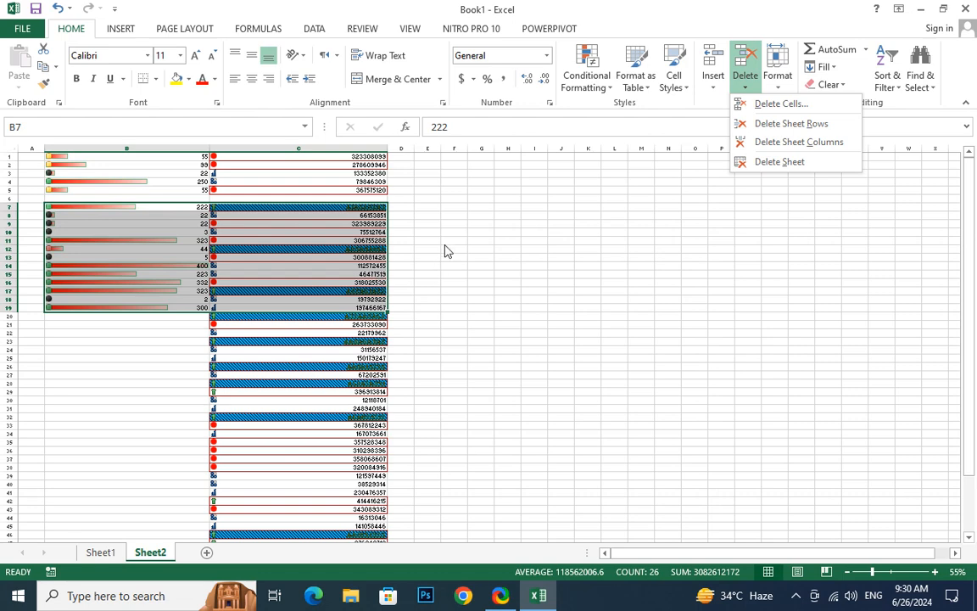
pyautogui.click(790, 124)
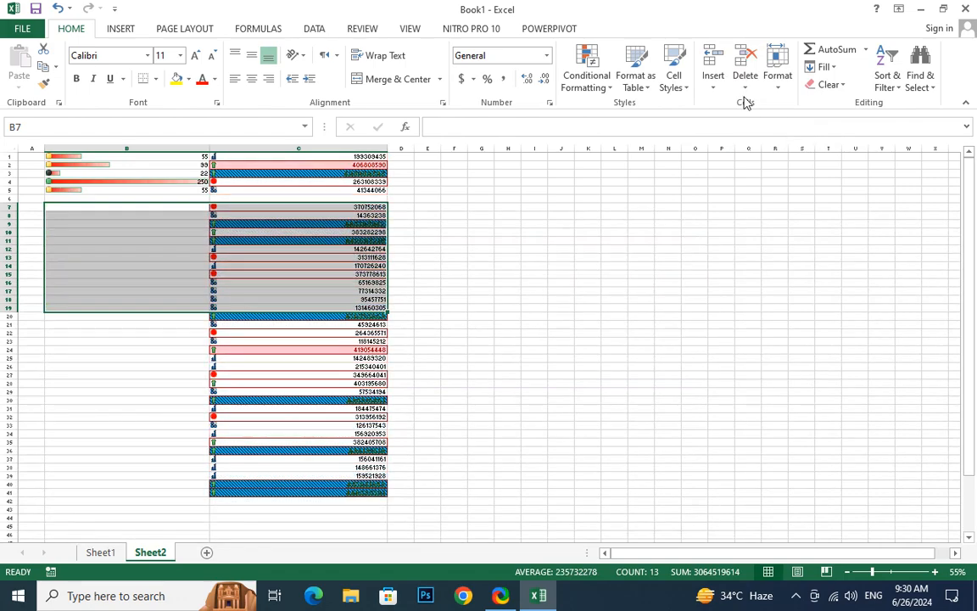
pyautogui.hotkey('ctrl', 'z')
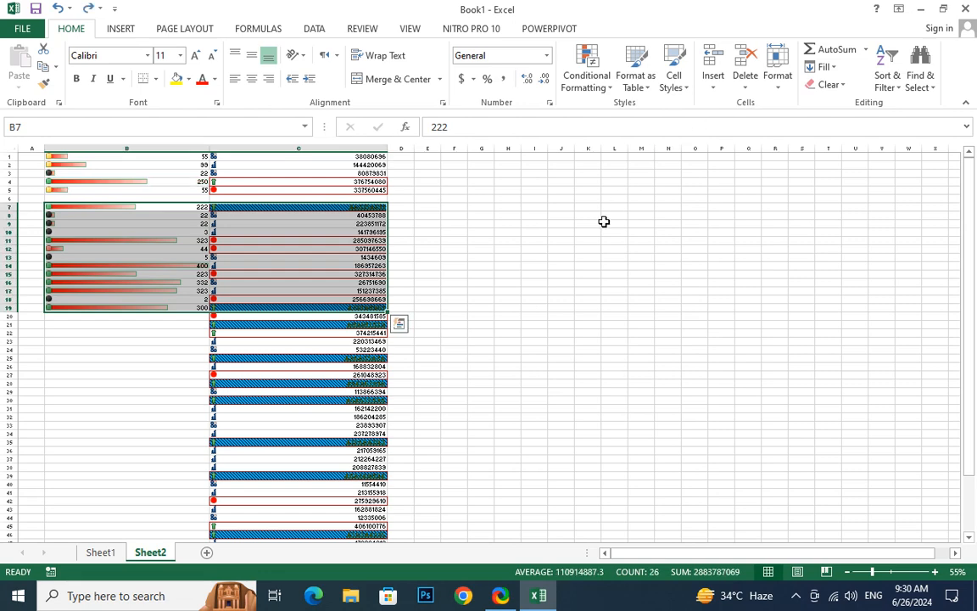
# Delete the sheet columns spanned by the range B7:C19, and undo the deletion
pyautogui.click(748, 84)
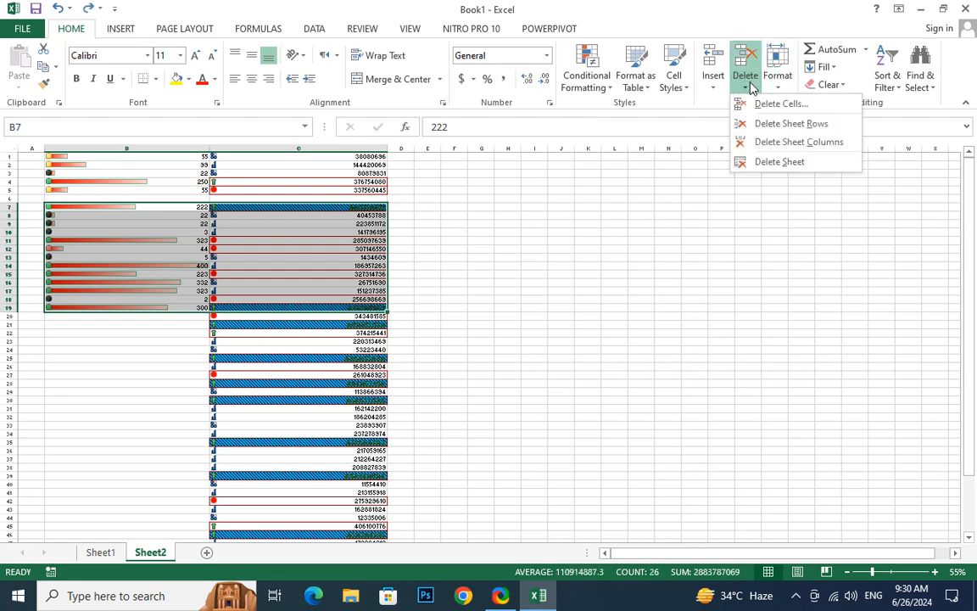
pyautogui.click(798, 141)
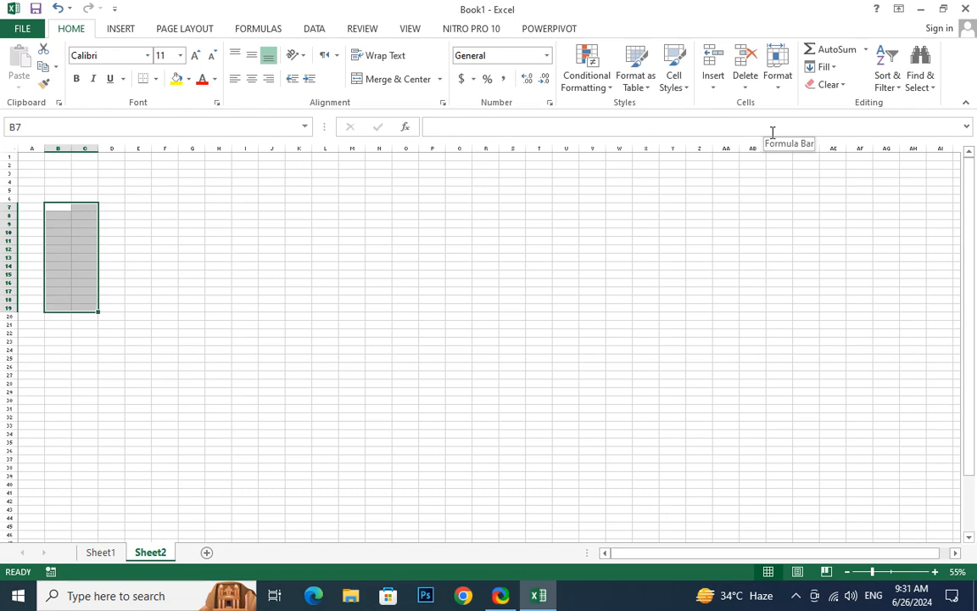
pyautogui.hotkey('ctrl', 'v')
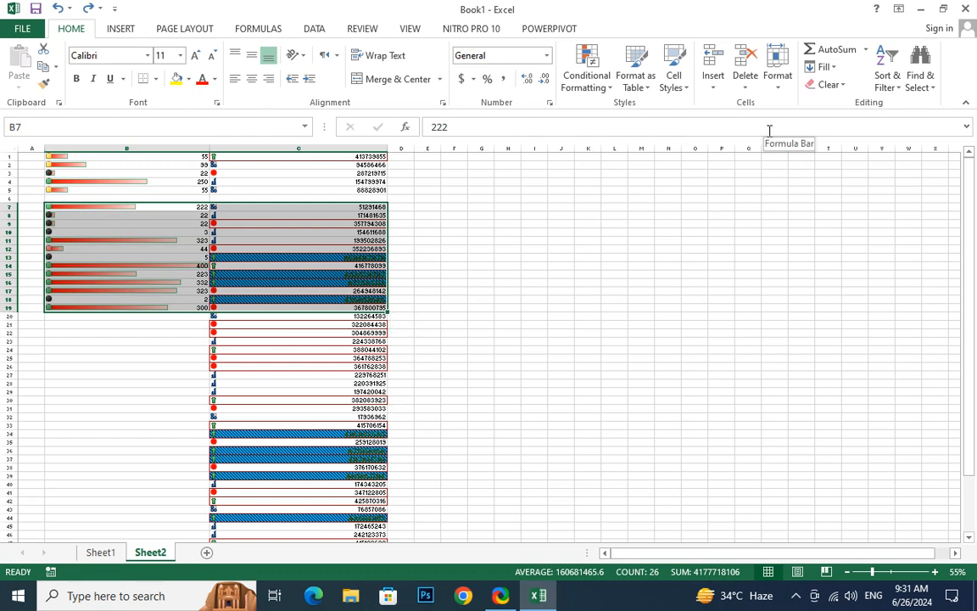
# Delete the entire Sheet2 worksheet with all its data and confirm the deletion
pyautogui.click(746, 81)
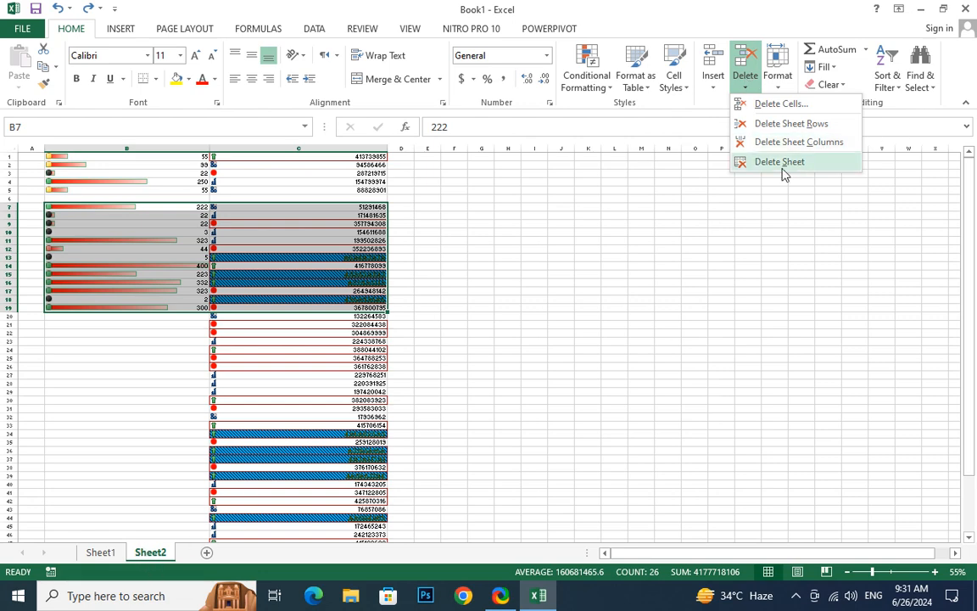
pyautogui.click(806, 161)
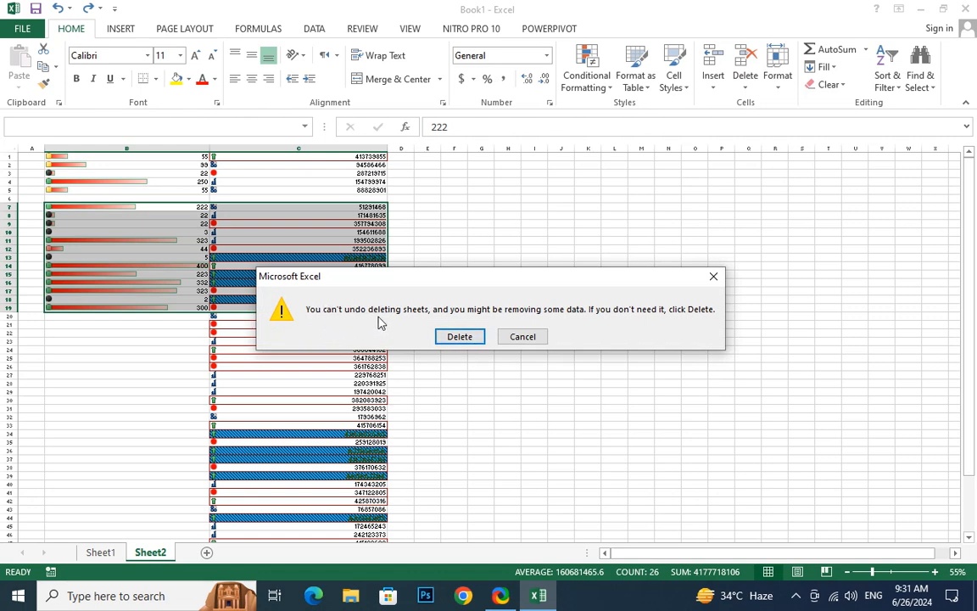
pyautogui.click(459, 336)
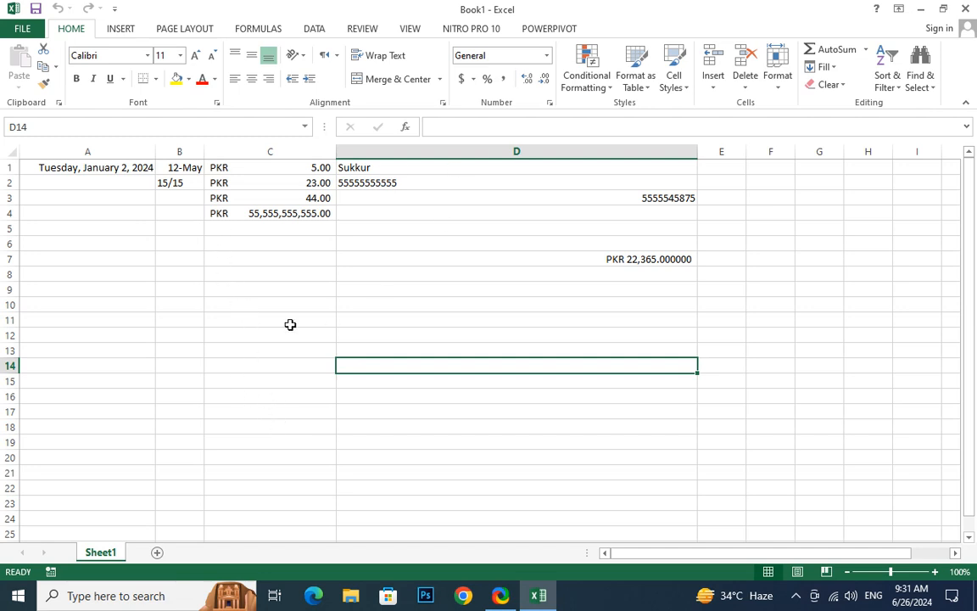
# Clear the contents of C1:C5 on Sheet1, and undo the clearing
pyautogui.click(264, 199)
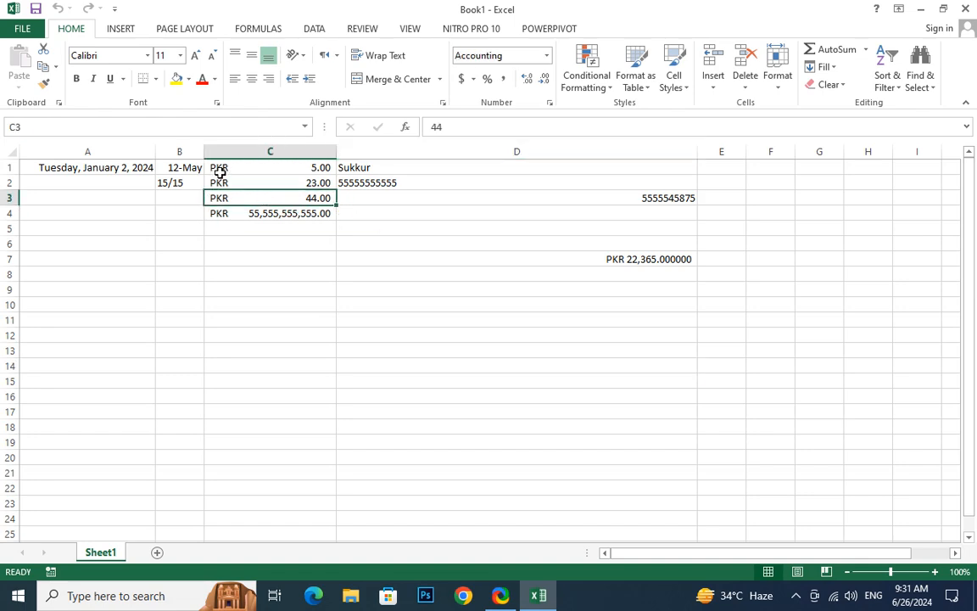
pyautogui.moveTo(214, 168); pyautogui.dragTo(238, 225)
pyautogui.press('Delete')
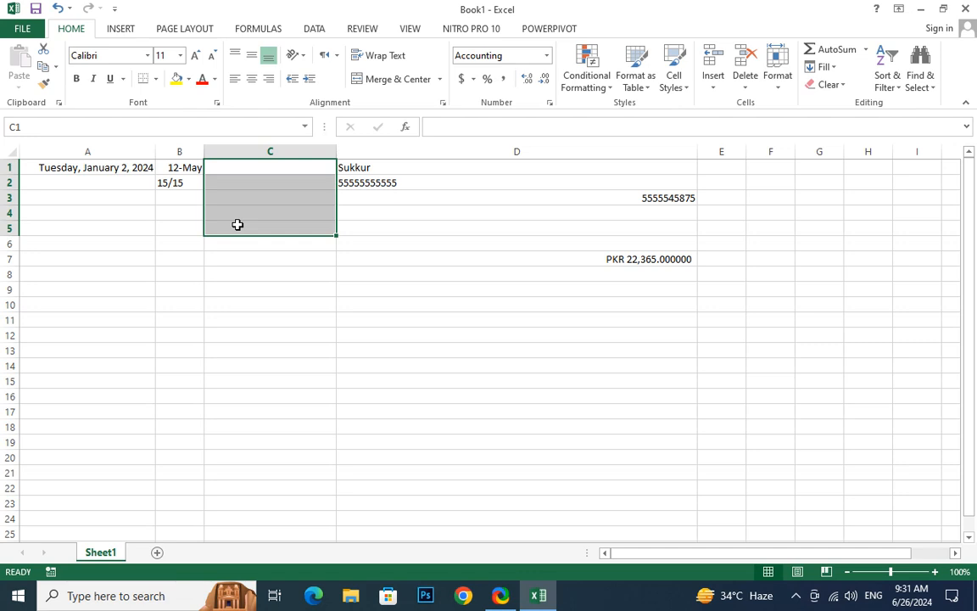
pyautogui.hotkey('ctrl', 'z')
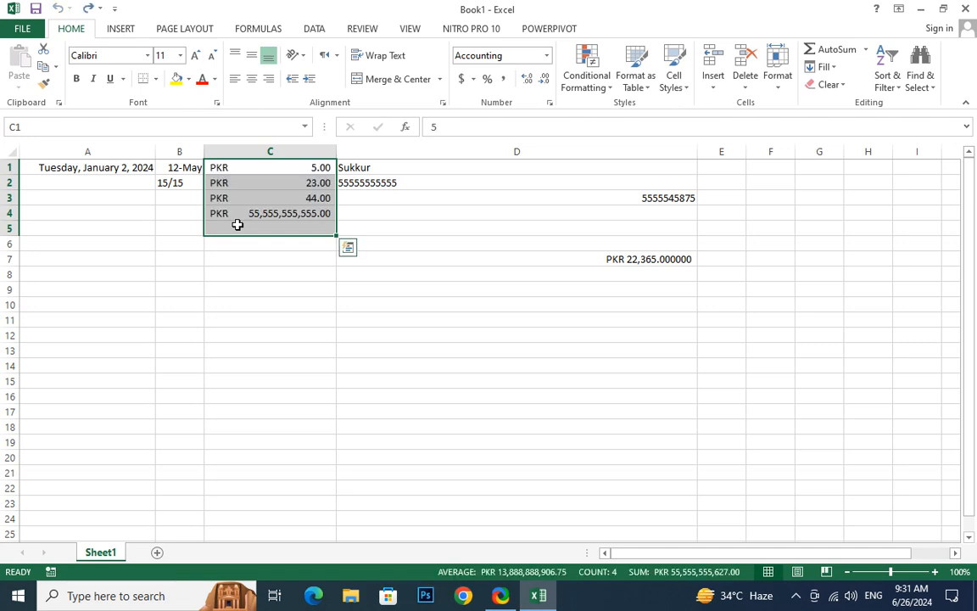
# Apply a red font color to C1:C5, and undo the color change
pyautogui.click(202, 80)
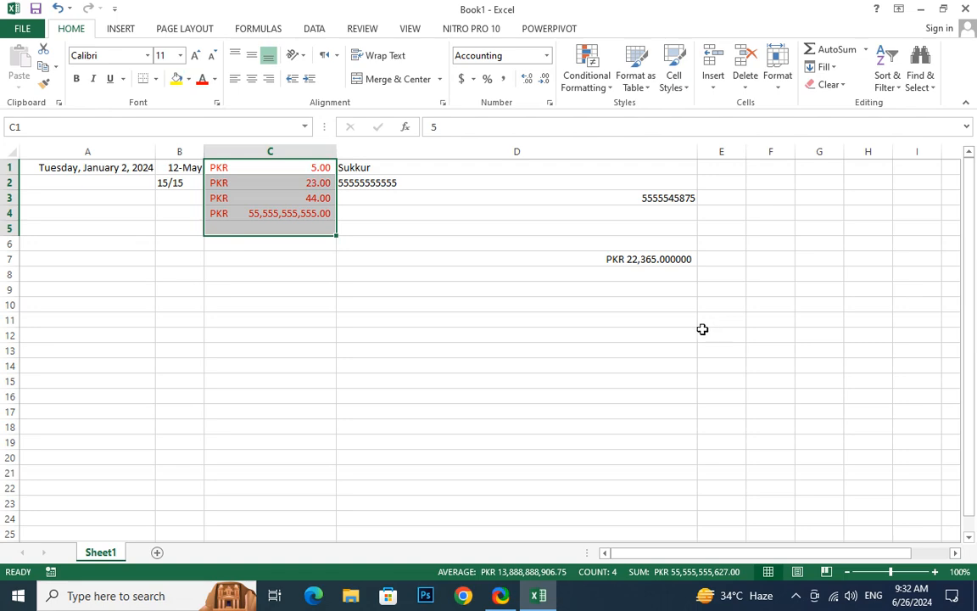
pyautogui.click(553, 320)
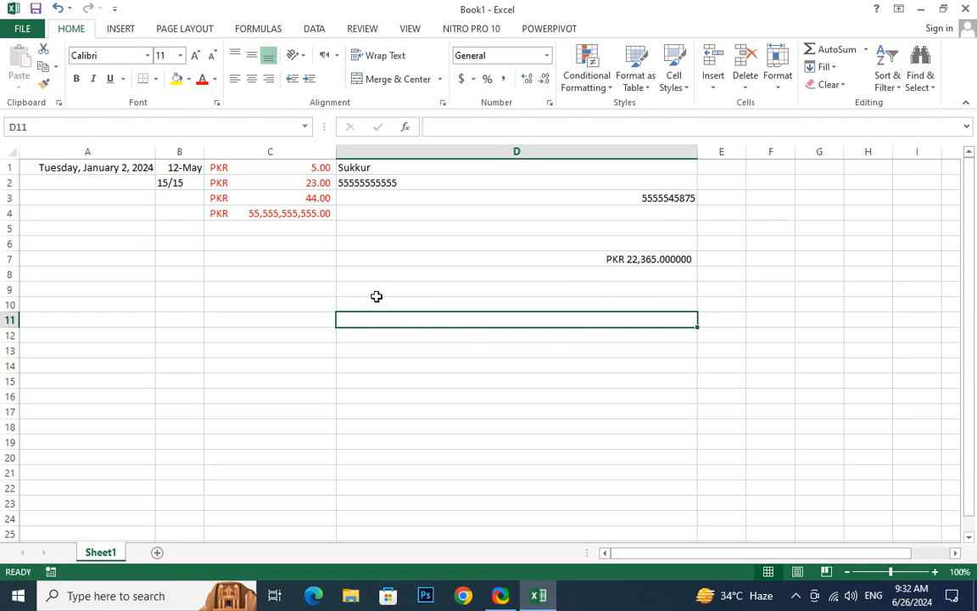
pyautogui.hotkey('ctrl', 'z')
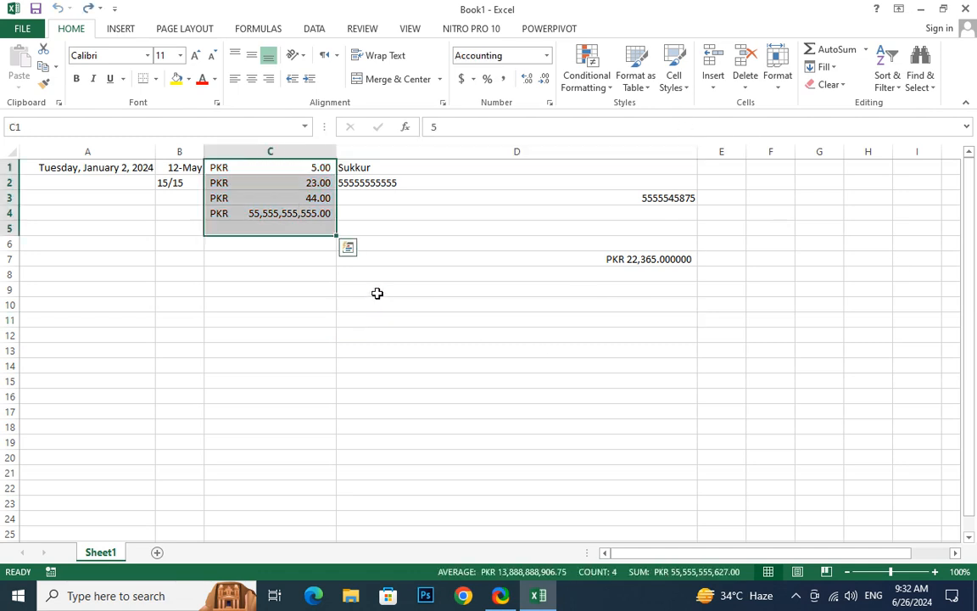
pyautogui.click(283, 287)
pyautogui.click(325, 182)
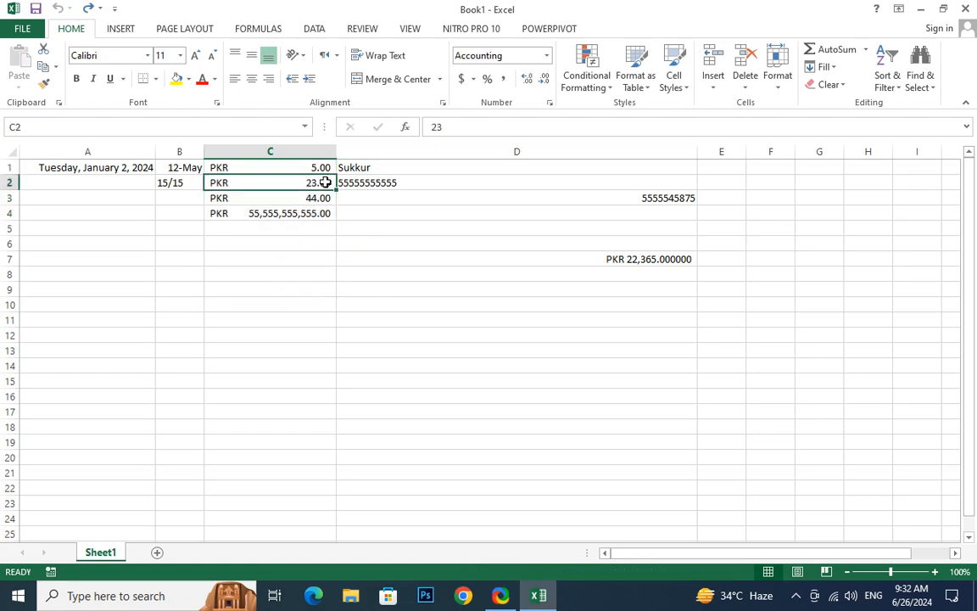
pyautogui.click(310, 304)
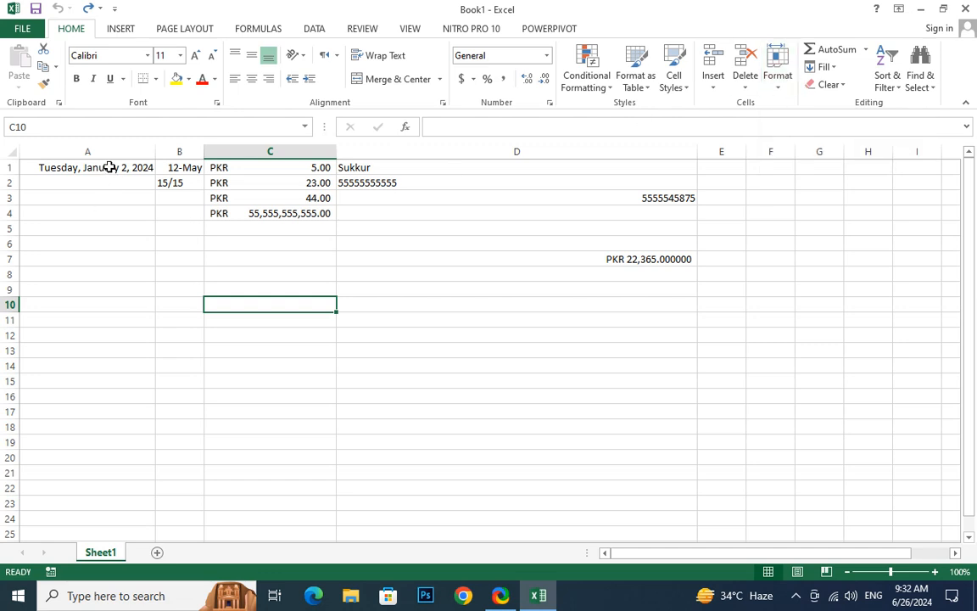
# Narrow column A until the date in A1 no longer fits, and restore it with AutoFit Column Width
pyautogui.moveTo(156, 151); pyautogui.dragTo(80, 151)
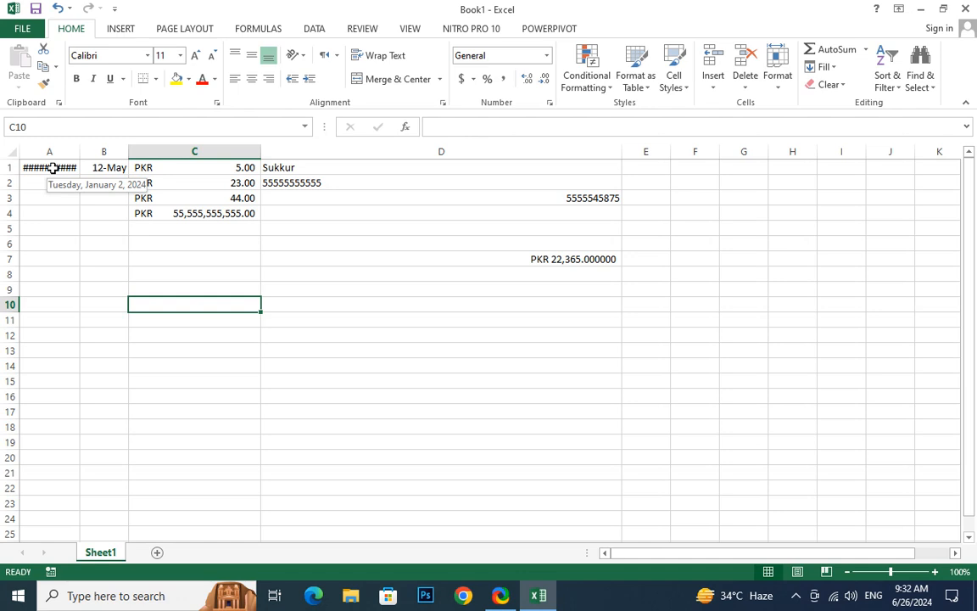
pyautogui.click(779, 78)
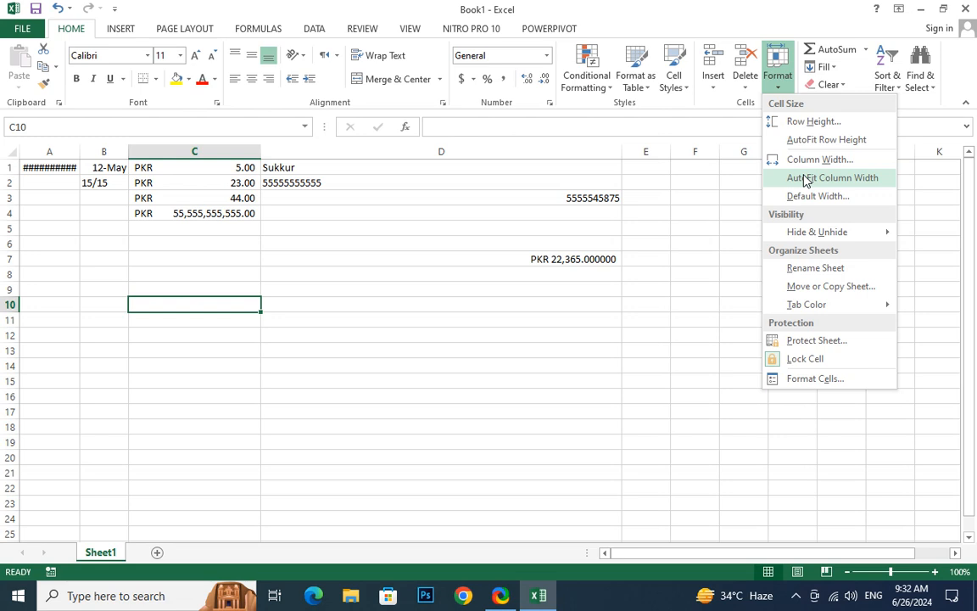
pyautogui.click(805, 178)
pyautogui.click(44, 166)
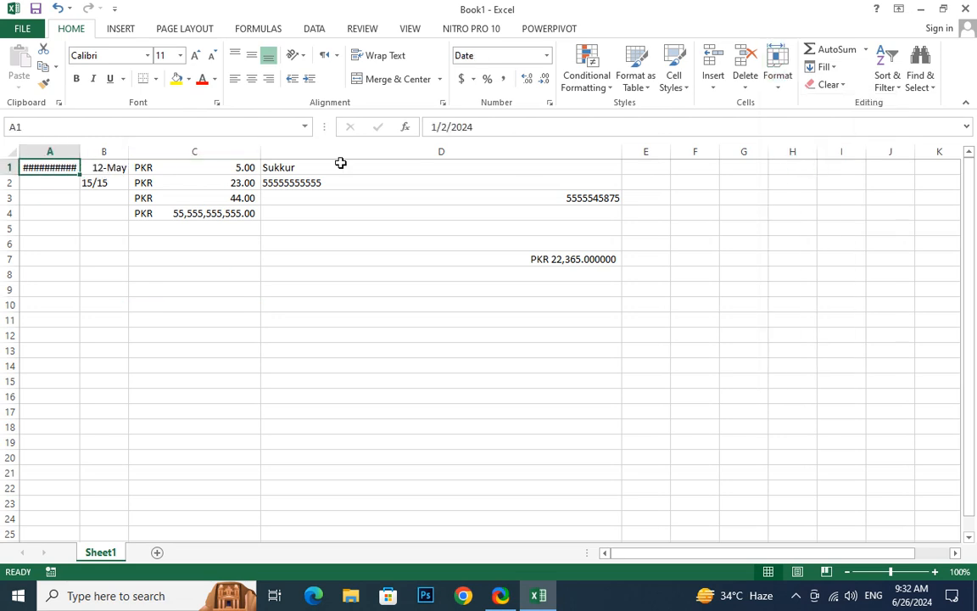
pyautogui.click(776, 78)
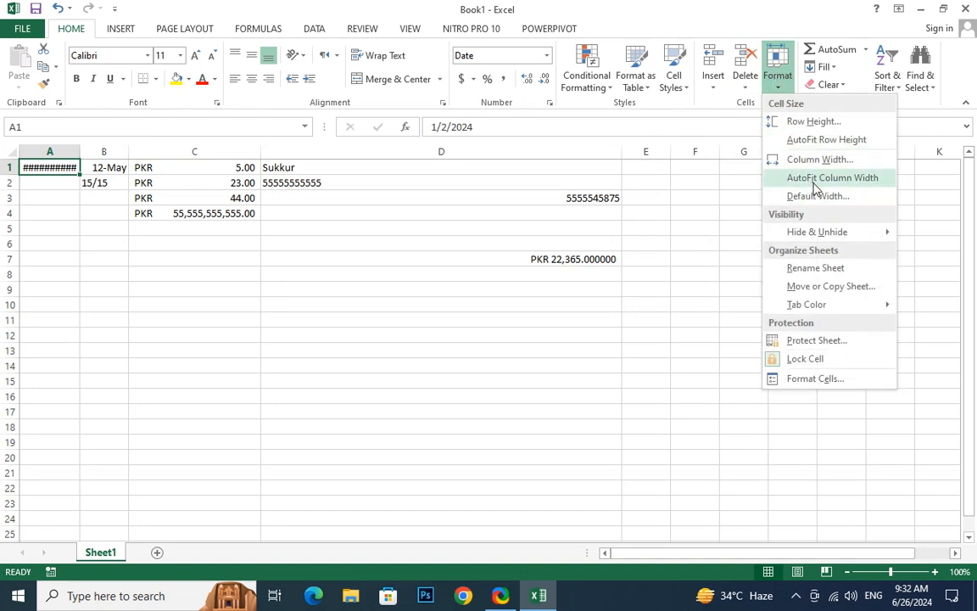
pyautogui.click(813, 180)
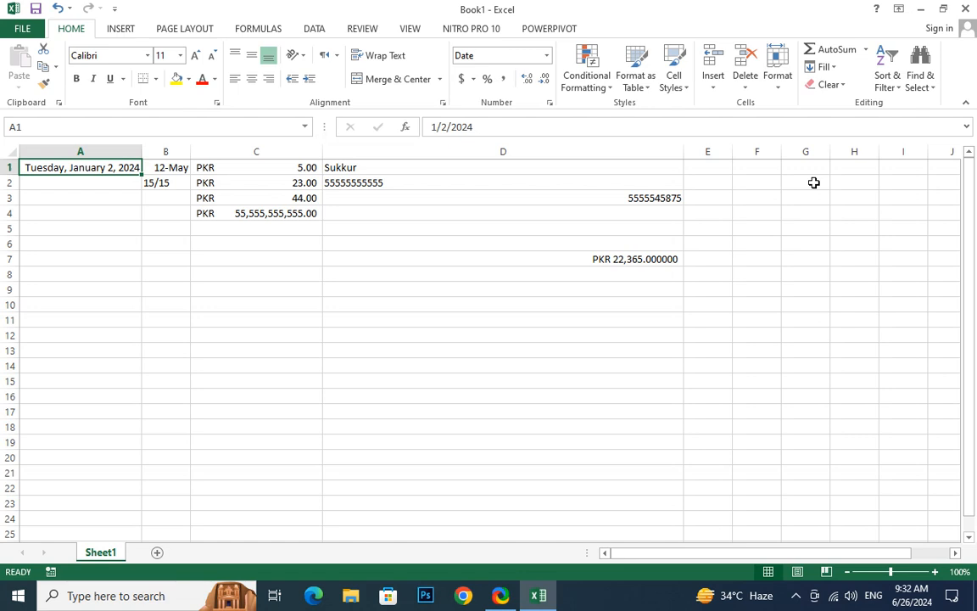
# AutoFit column D's width to the text in D1
pyautogui.click(434, 169)
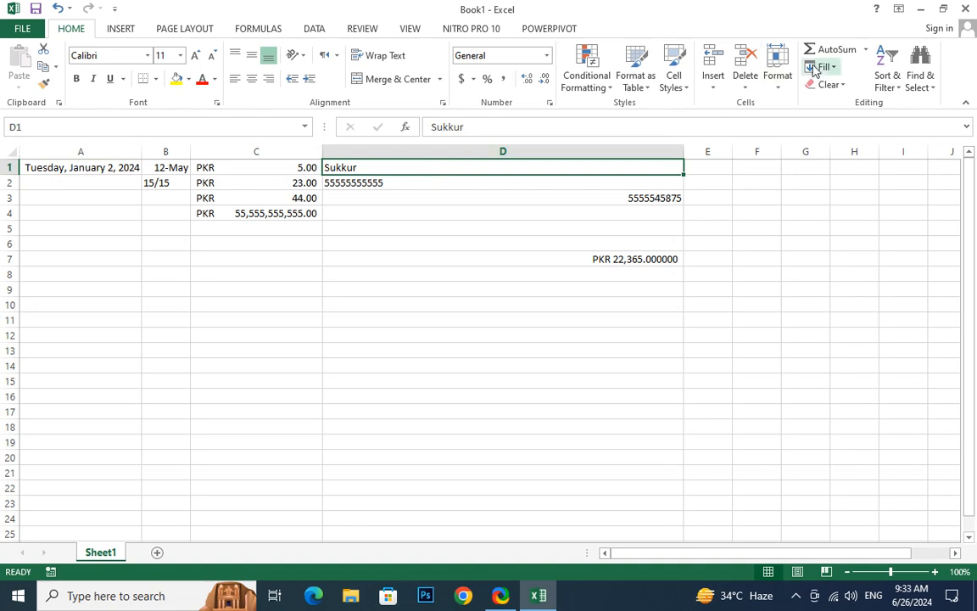
pyautogui.click(778, 81)
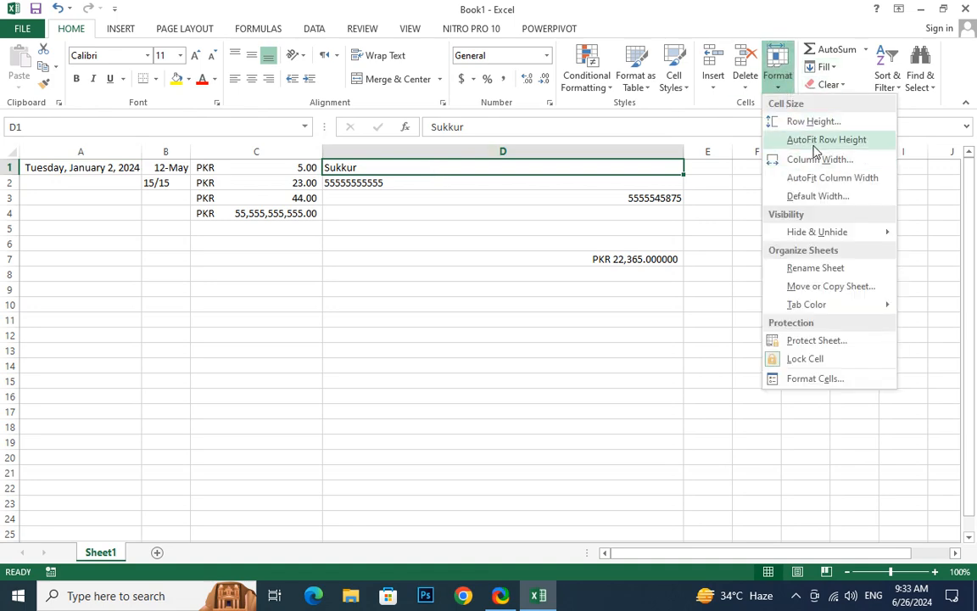
pyautogui.click(810, 177)
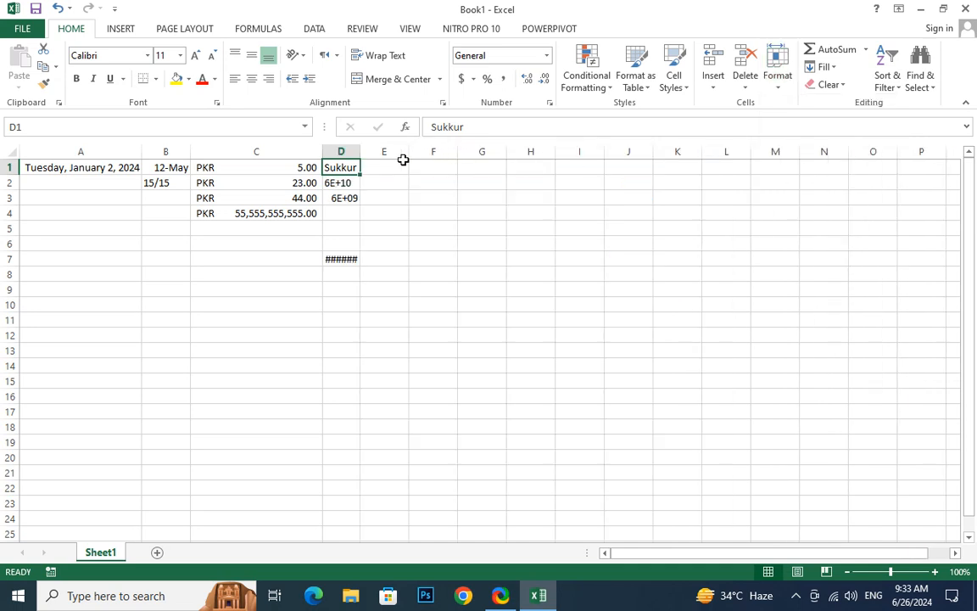
# Widen column D manually until the long numbers in D2, D3 and D7 fit in full
pyautogui.click(337, 183)
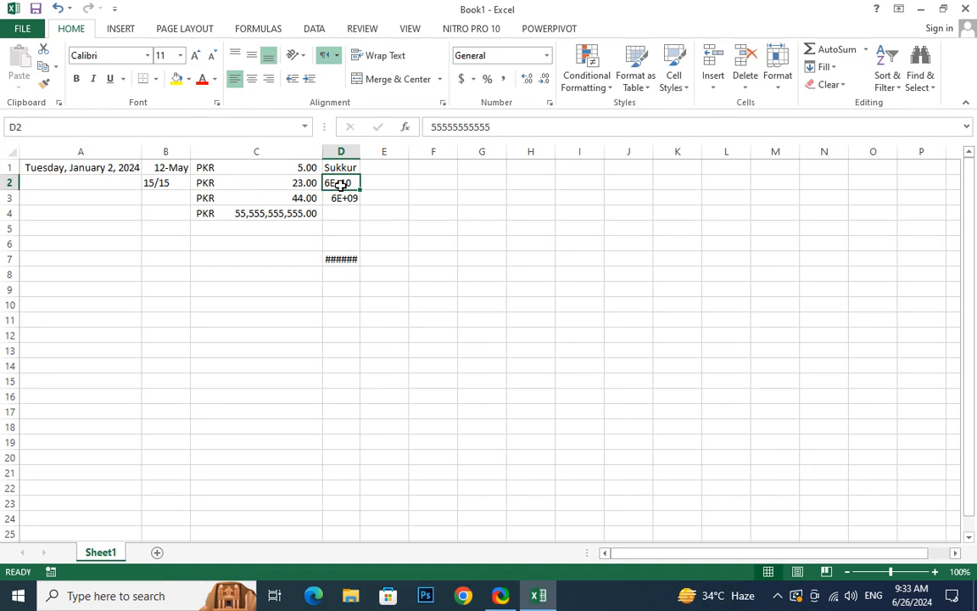
pyautogui.moveTo(360, 152); pyautogui.dragTo(500, 152)
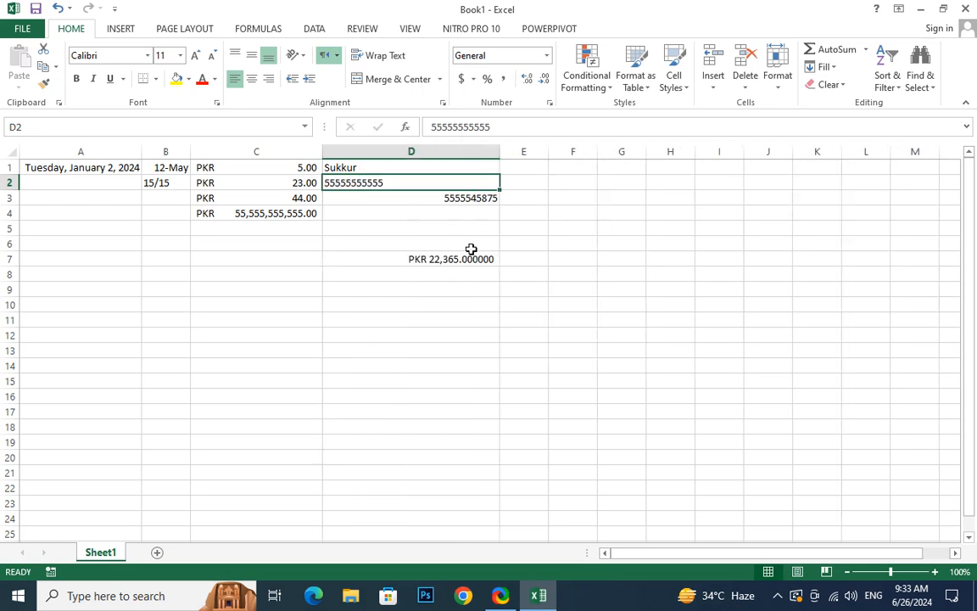
pyautogui.click(435, 199)
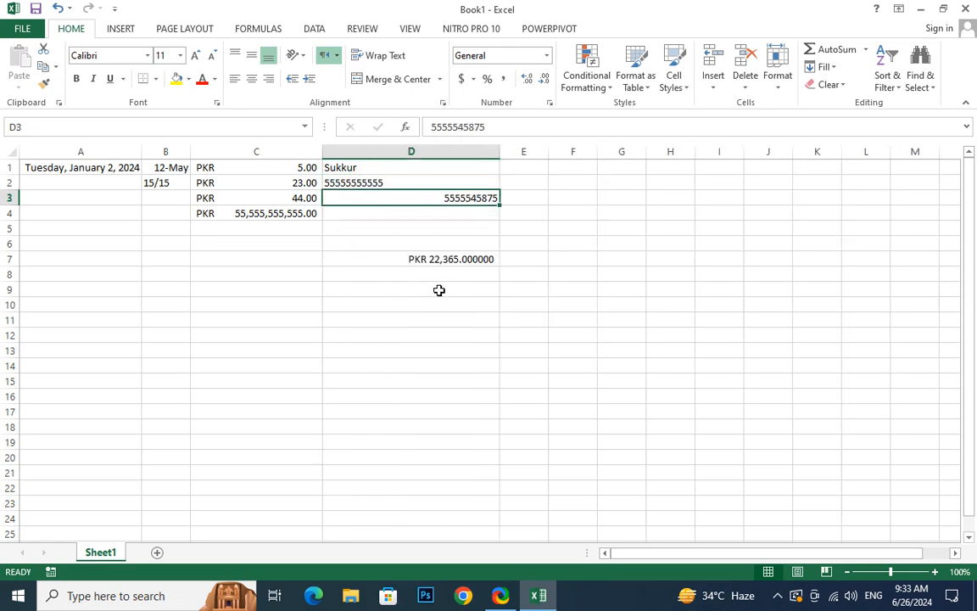
pyautogui.click(360, 183)
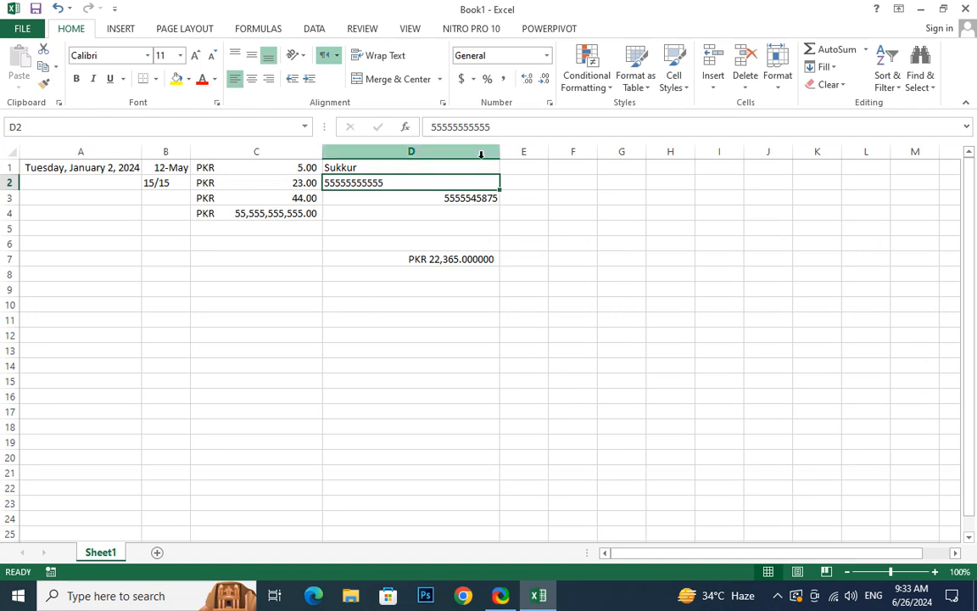
# Select columns A through D and set their column width to 15
pyautogui.click(66, 152)
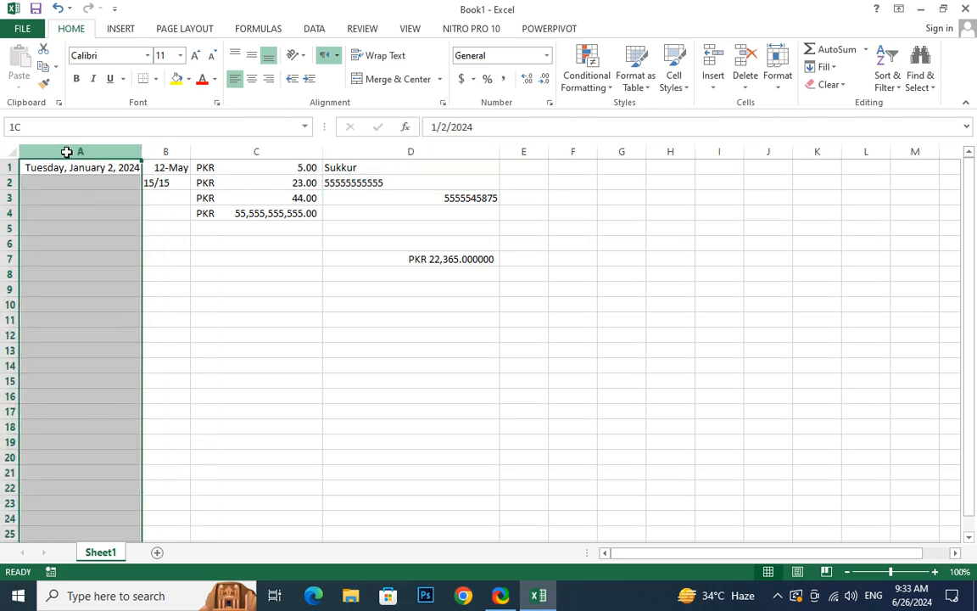
pyautogui.moveTo(66, 152); pyautogui.dragTo(393, 151)
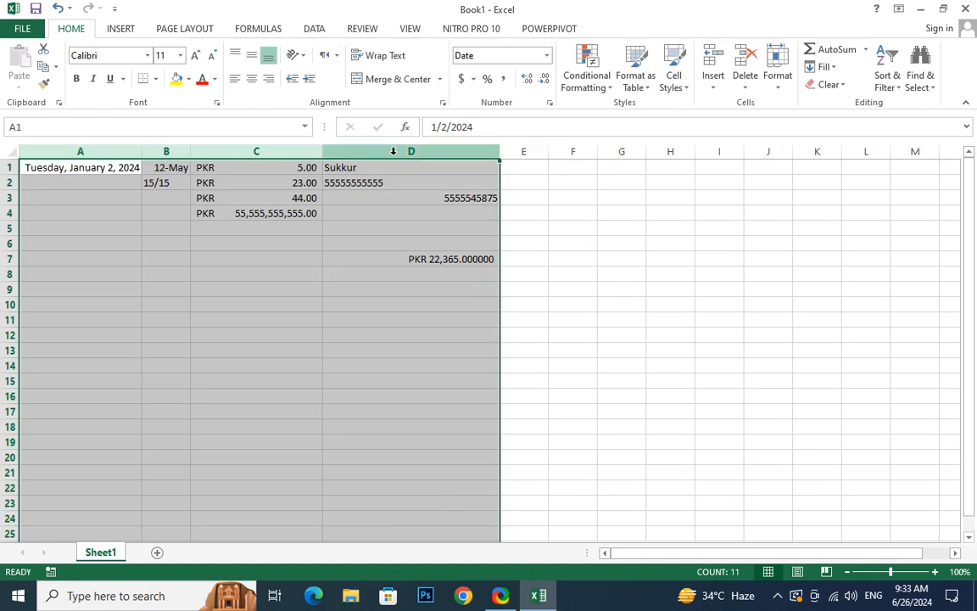
pyautogui.rightClick(394, 156)
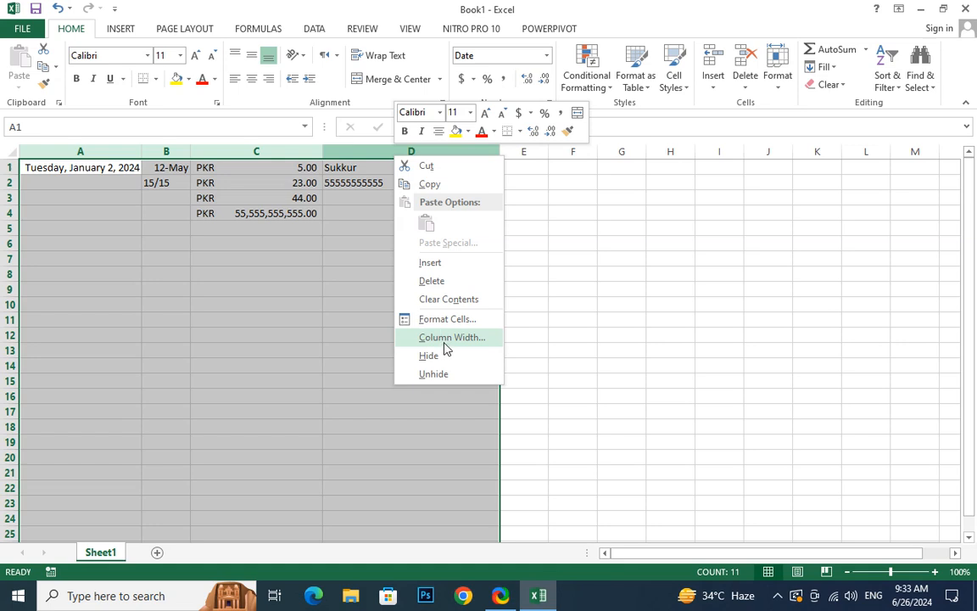
pyautogui.click(447, 337)
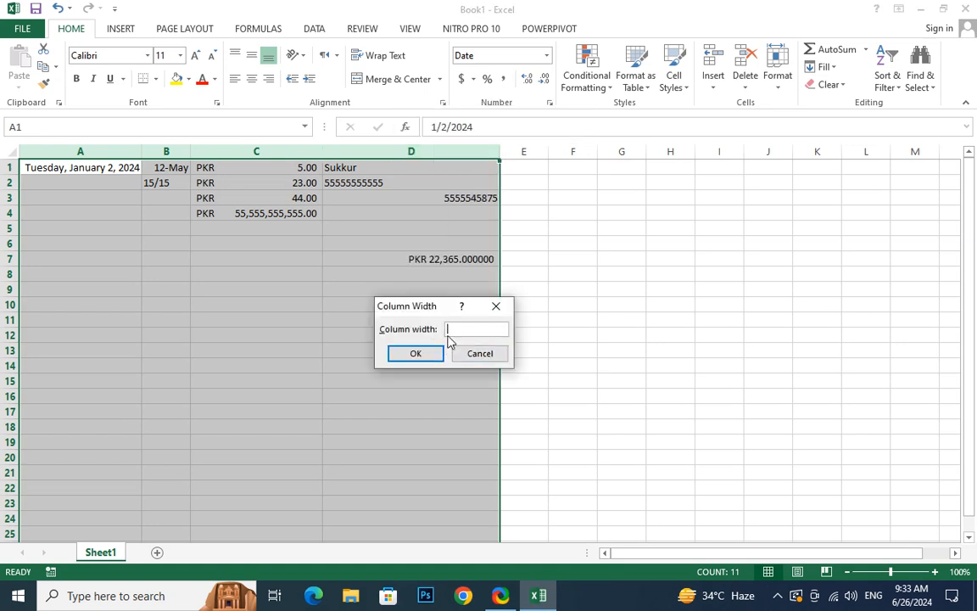
pyautogui.write('15')
pyautogui.press('Return')
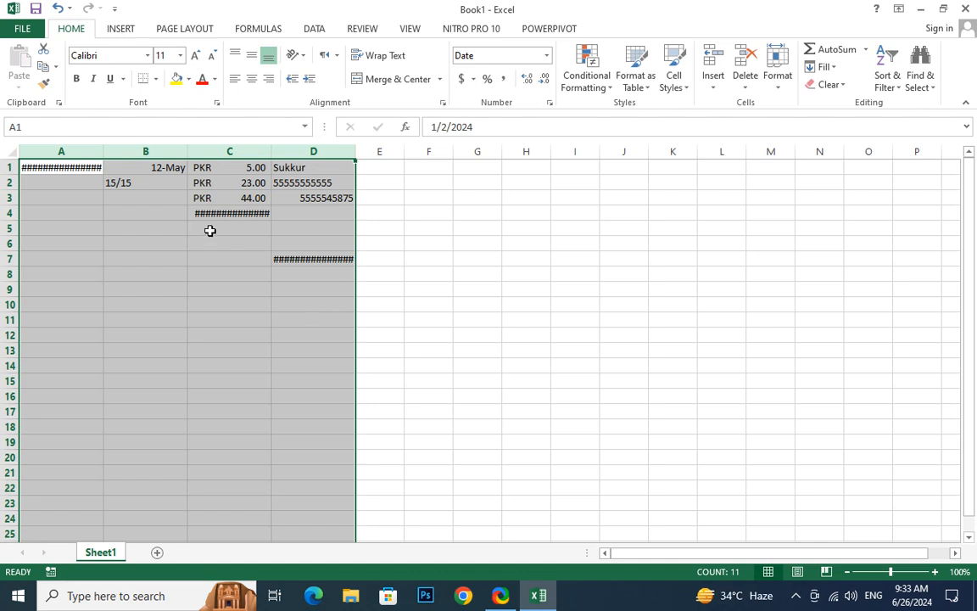
# Set the width of the selected columns A through D to 25
pyautogui.click(780, 85)
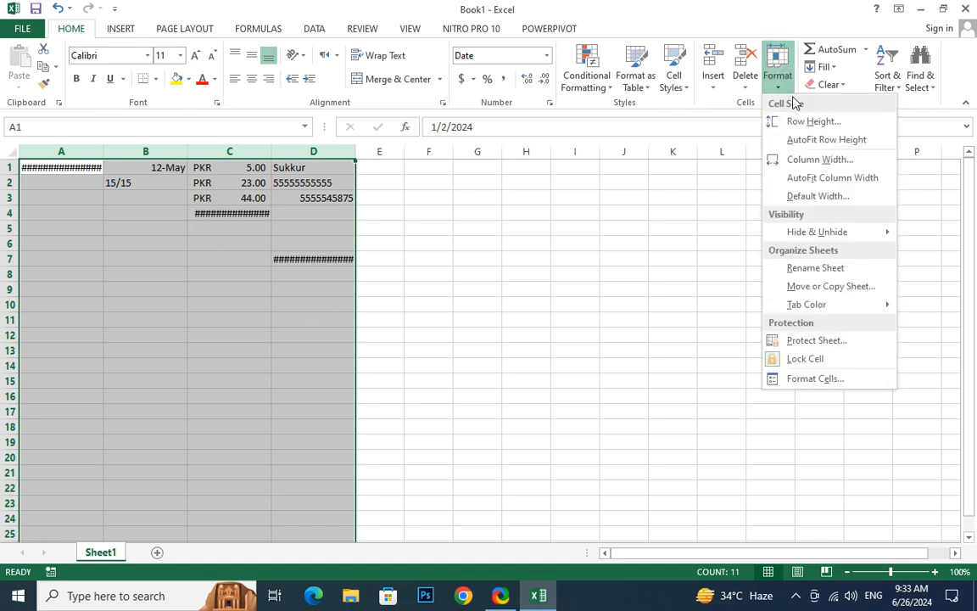
pyautogui.click(819, 161)
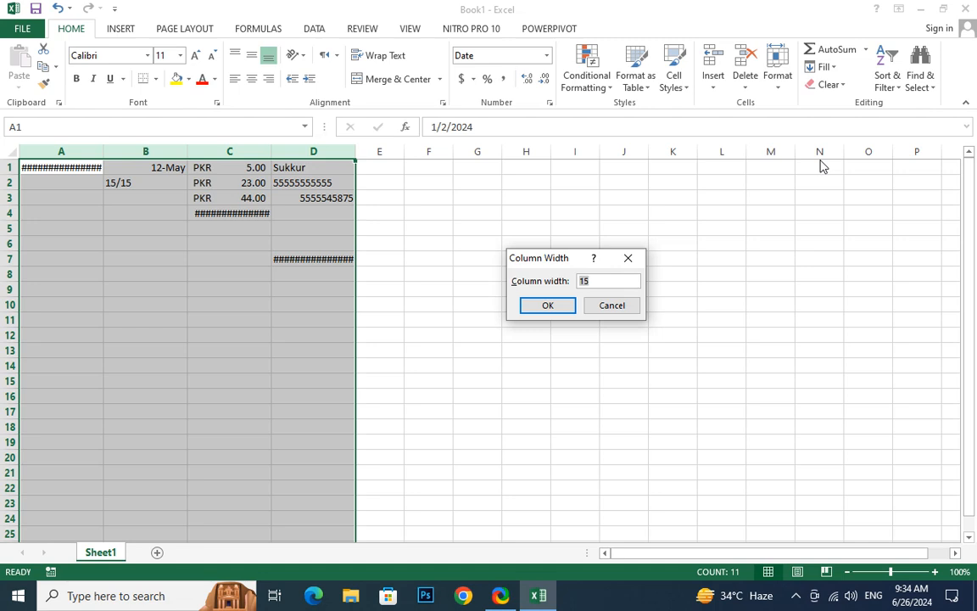
pyautogui.write('25')
pyautogui.press('Return')
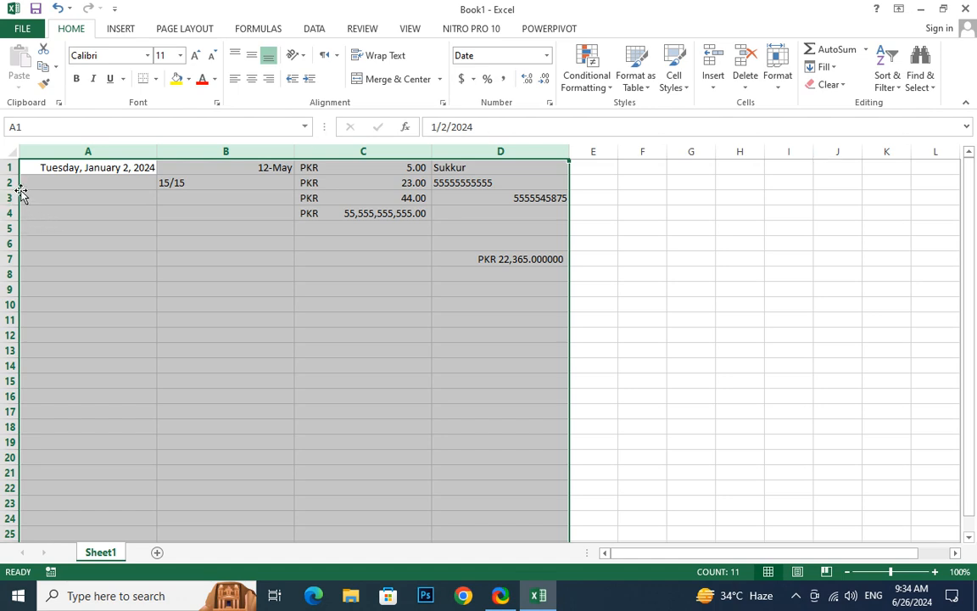
# Enter "Sukkur" in A4, followed by the university's full name and address pasted from the clipboard
pyautogui.click(75, 208)
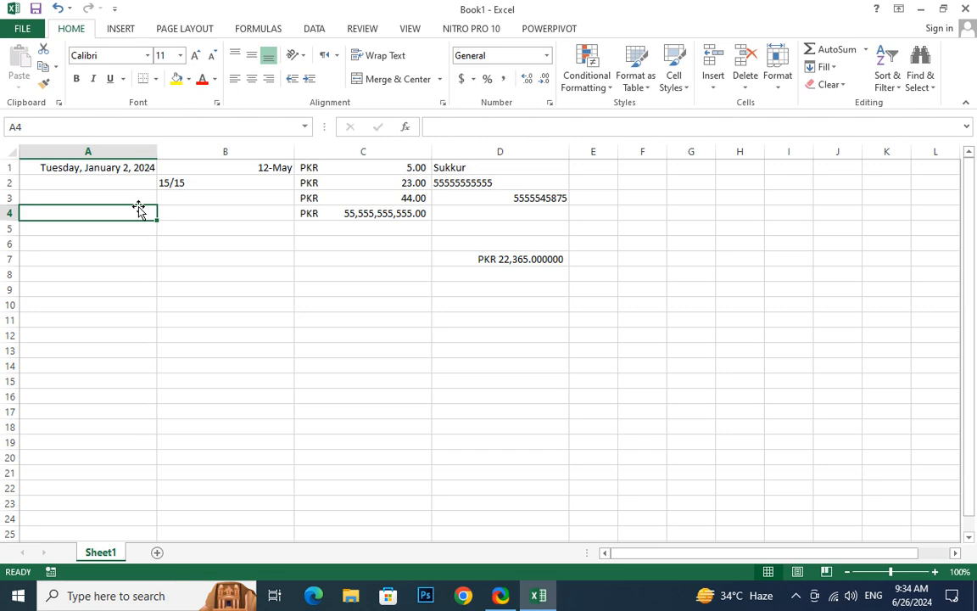
pyautogui.write('Sukkur AINB')
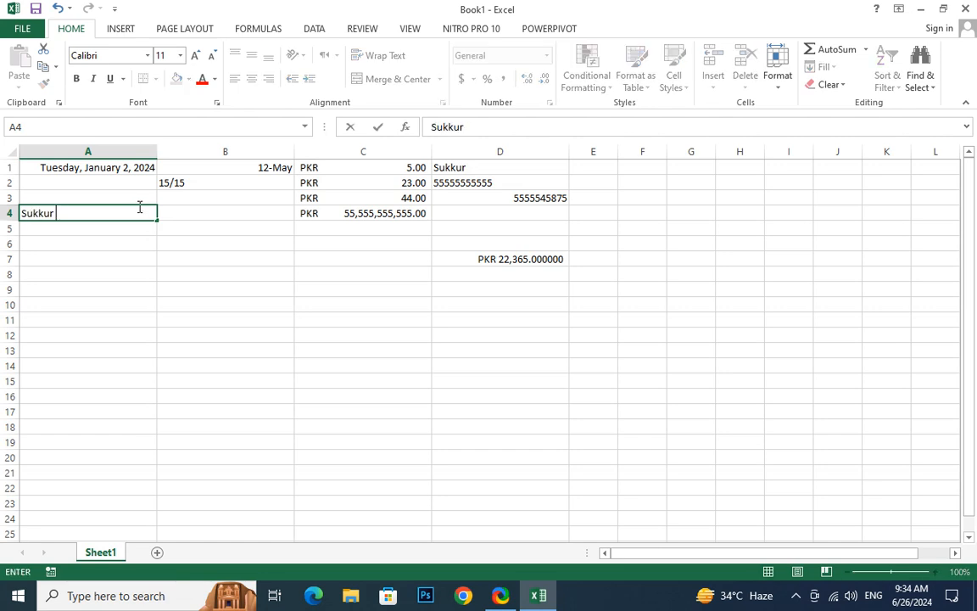
pyautogui.press('BackSpace')
pyautogui.press('BackSpace')
pyautogui.press('BackSpace')
pyautogui.press('BackSpace')
pyautogui.write('I')
pyautogui.press('BackSpace')
pyautogui.hotkey('ctrl', 'v')
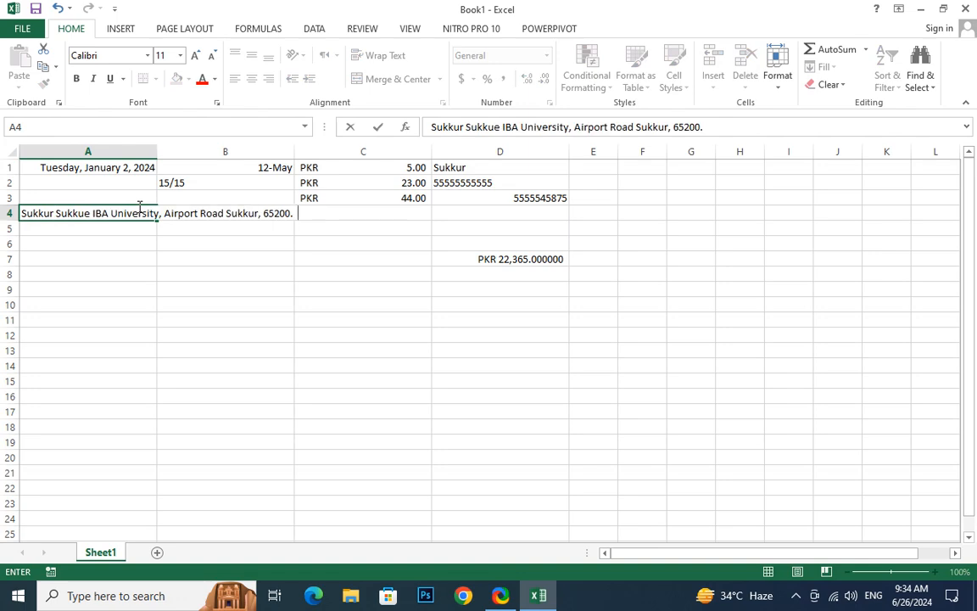
pyautogui.press('Return')
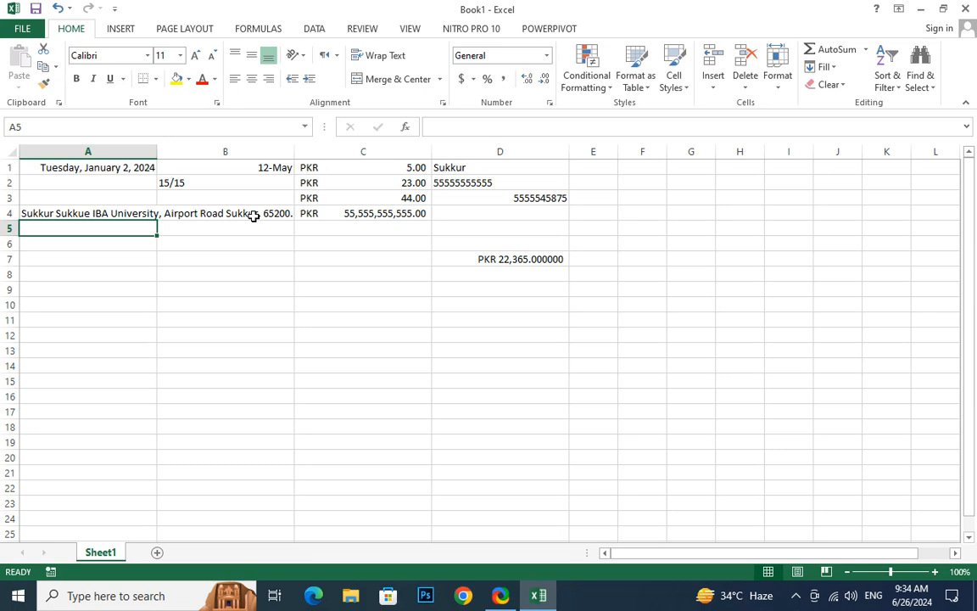
# Apply Wrap Text to the long address in cell A4
pyautogui.click(79, 212)
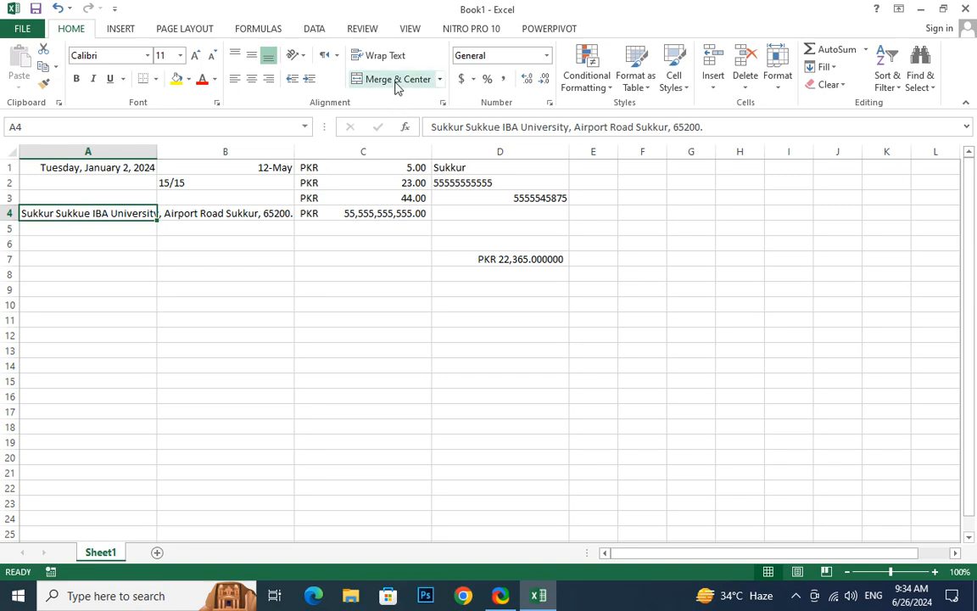
pyautogui.click(386, 56)
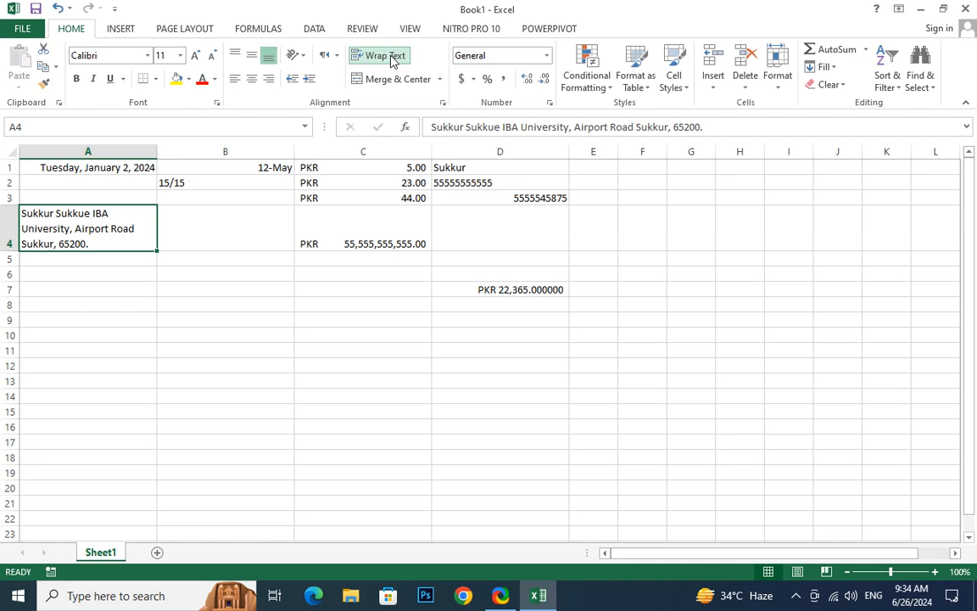
pyautogui.click(69, 292)
# Set the height of row 4, which holds the wrapped address, to 15
pyautogui.click(73, 240)
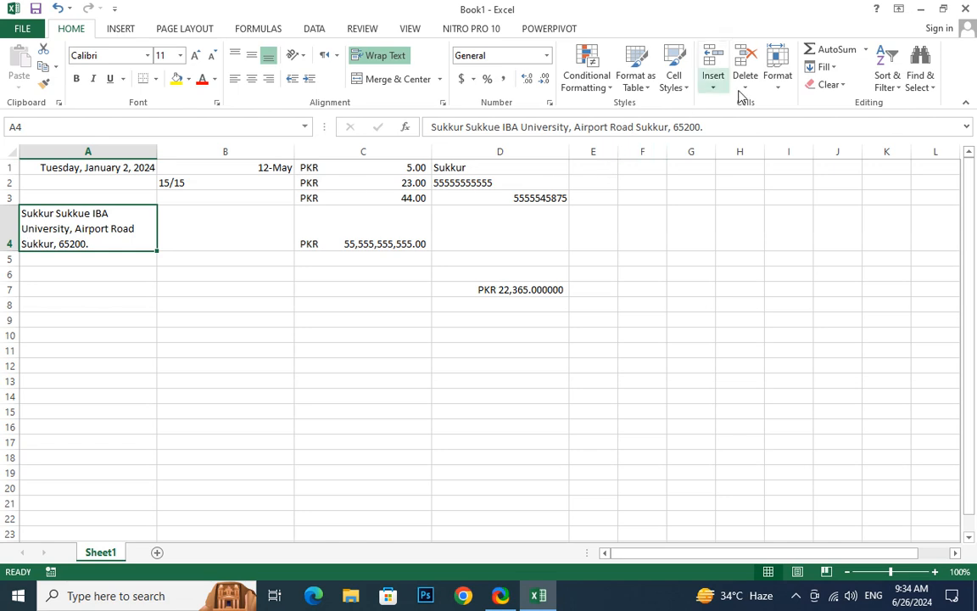
pyautogui.click(777, 81)
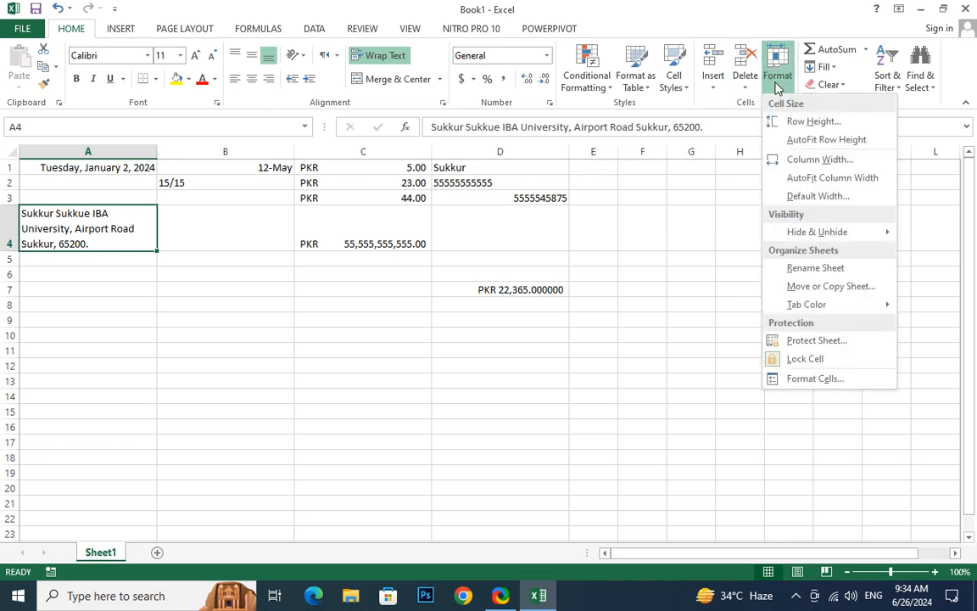
pyautogui.click(789, 121)
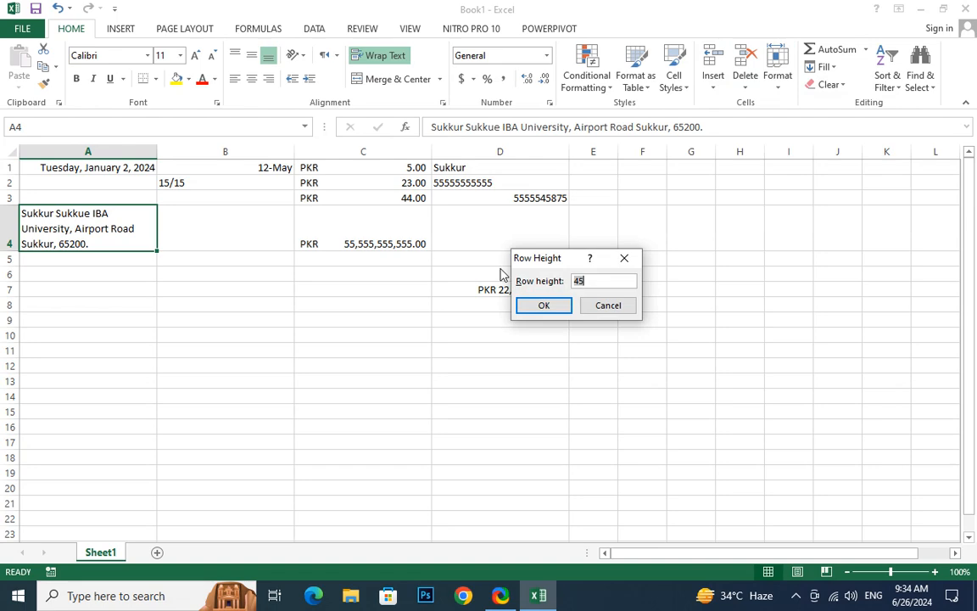
pyautogui.write('15')
pyautogui.press('Return')
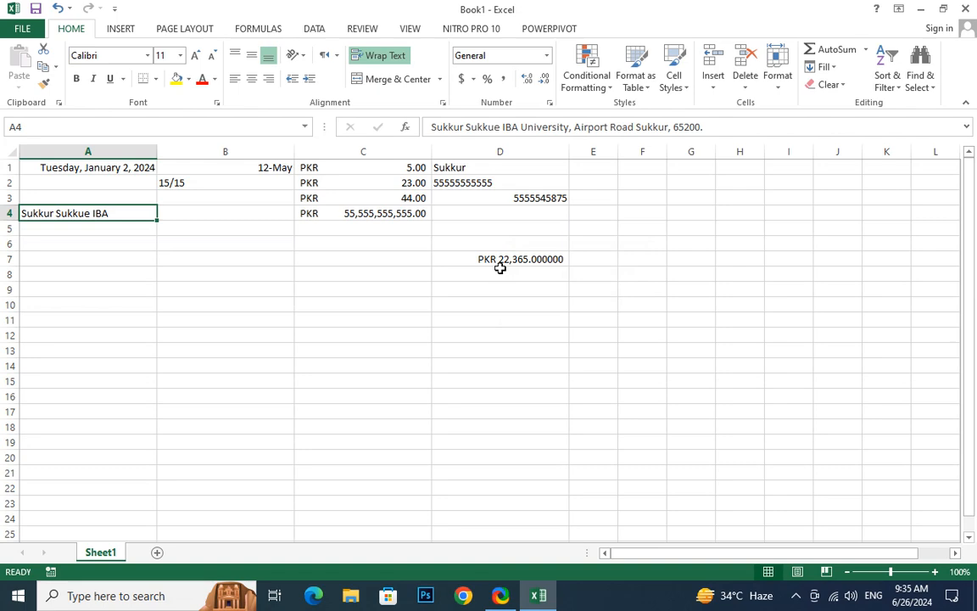
# Examine how much of A4's address shows in the cell compared with its full text in edit mode
pyautogui.click(120, 257)
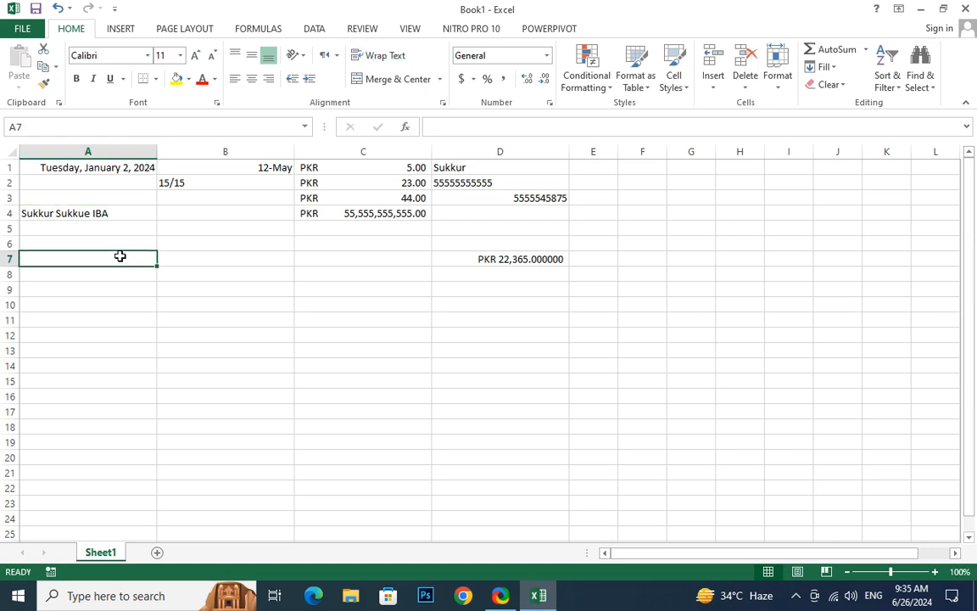
pyautogui.click(125, 215)
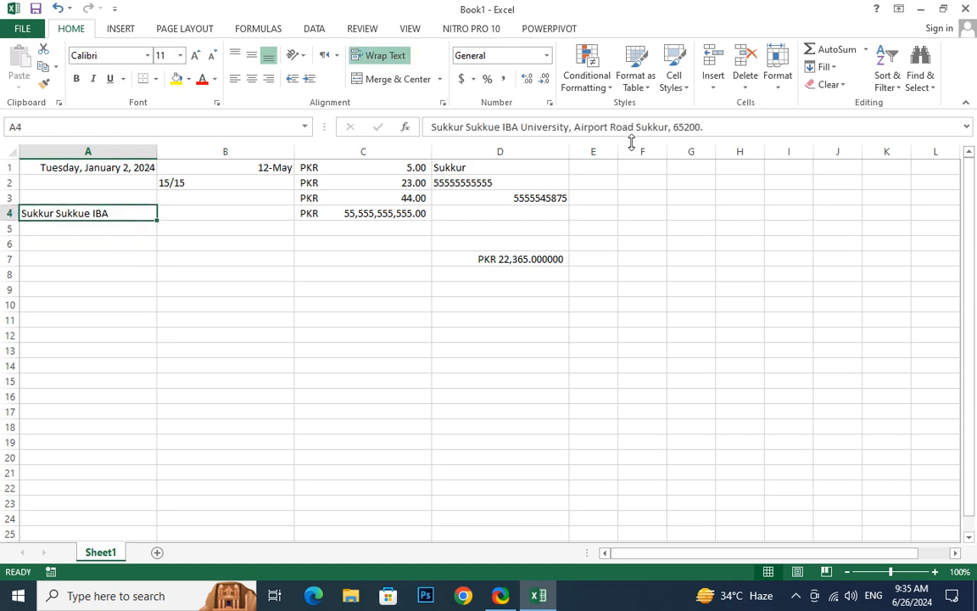
pyautogui.doubleClick(110, 214)
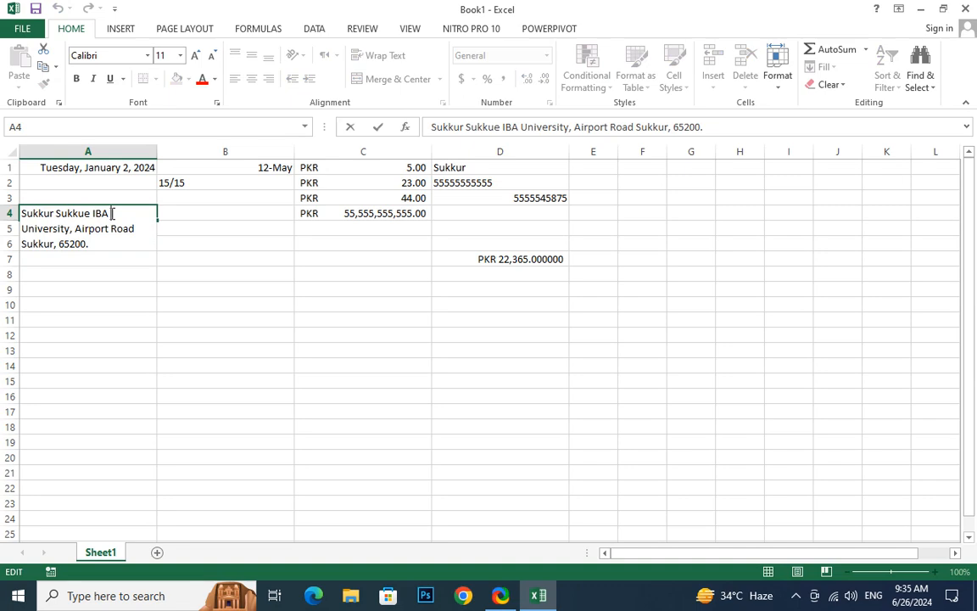
pyautogui.click(121, 307)
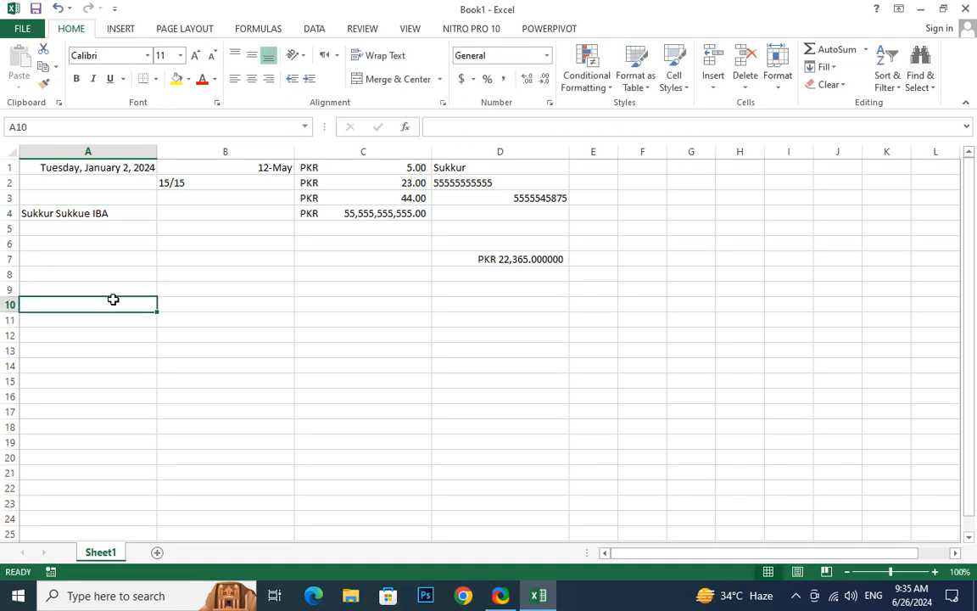
# AutoFit the height of row 4 to the wrapped address in A4
pyautogui.click(117, 217)
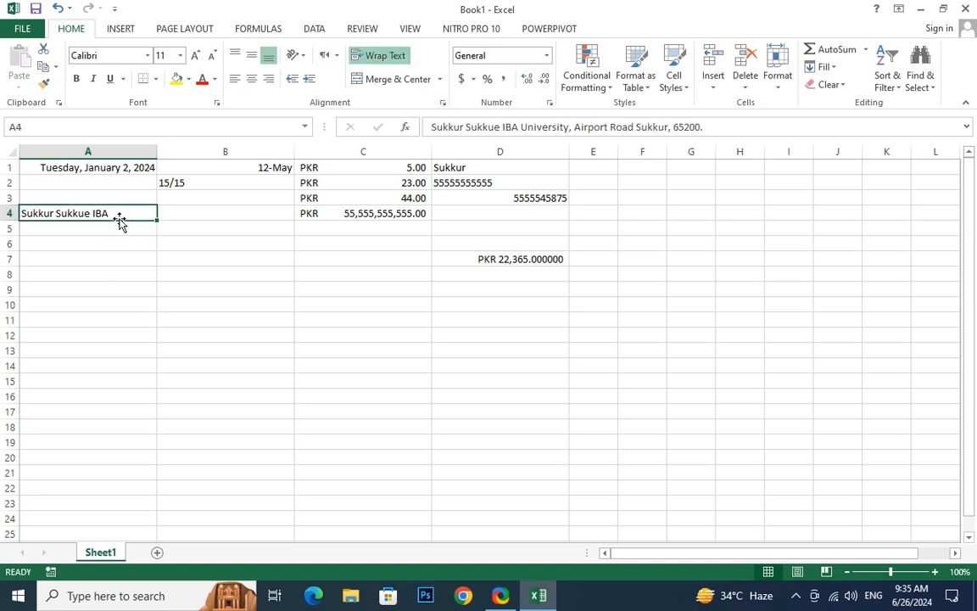
pyautogui.click(779, 85)
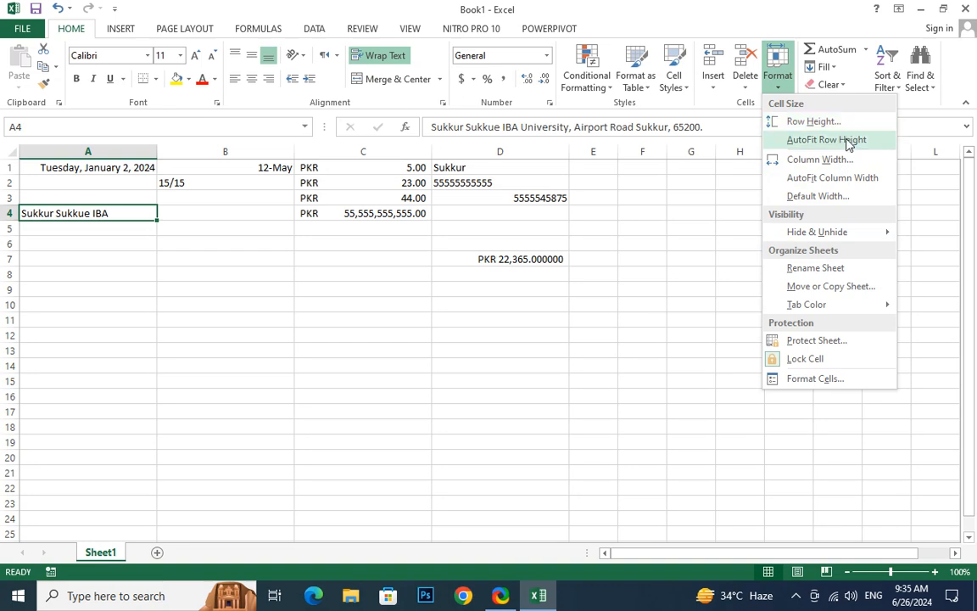
pyautogui.click(846, 142)
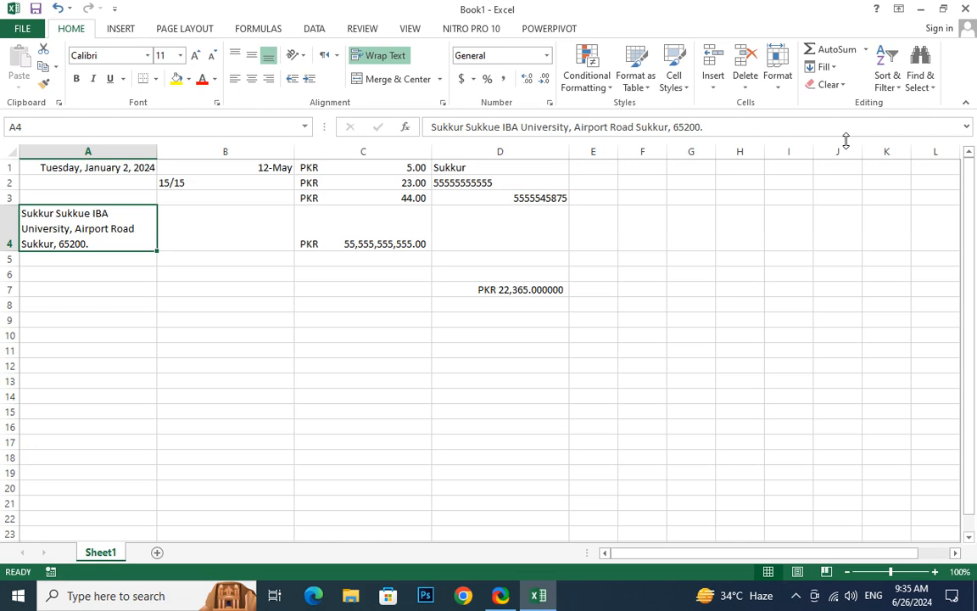
# Set the sheet's default column width to 60
pyautogui.click(779, 80)
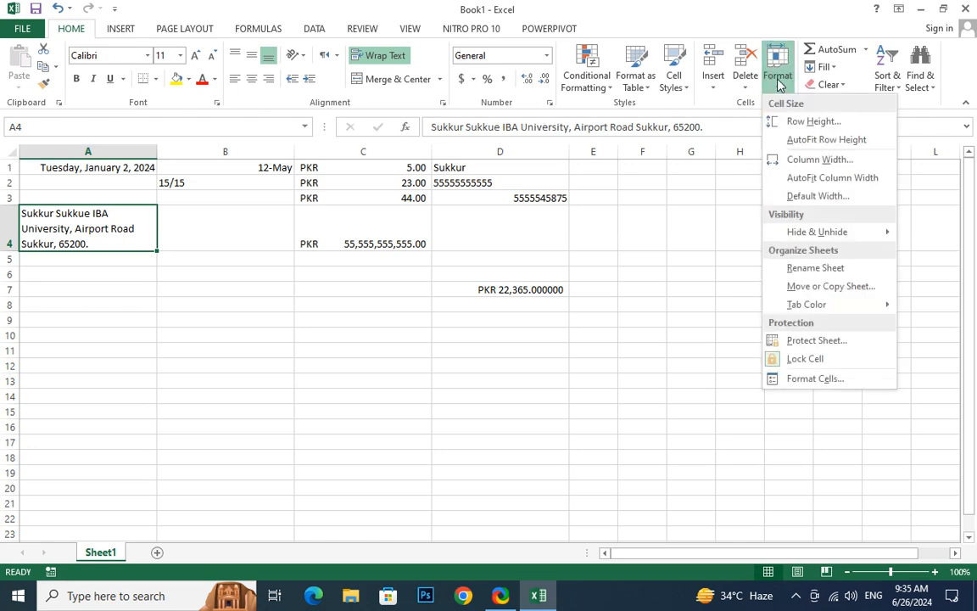
pyautogui.click(821, 196)
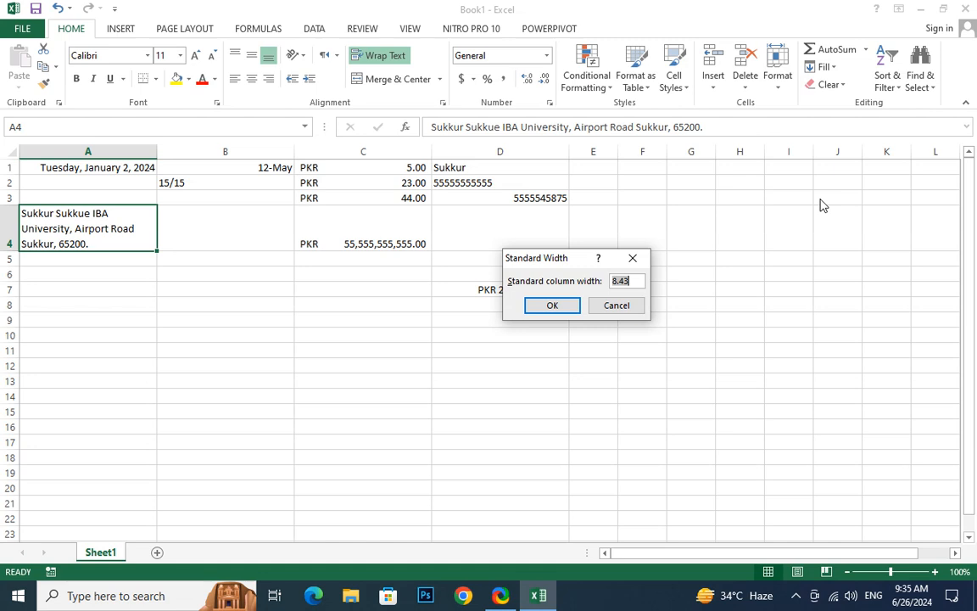
pyautogui.write('60')
pyautogui.press('Return')
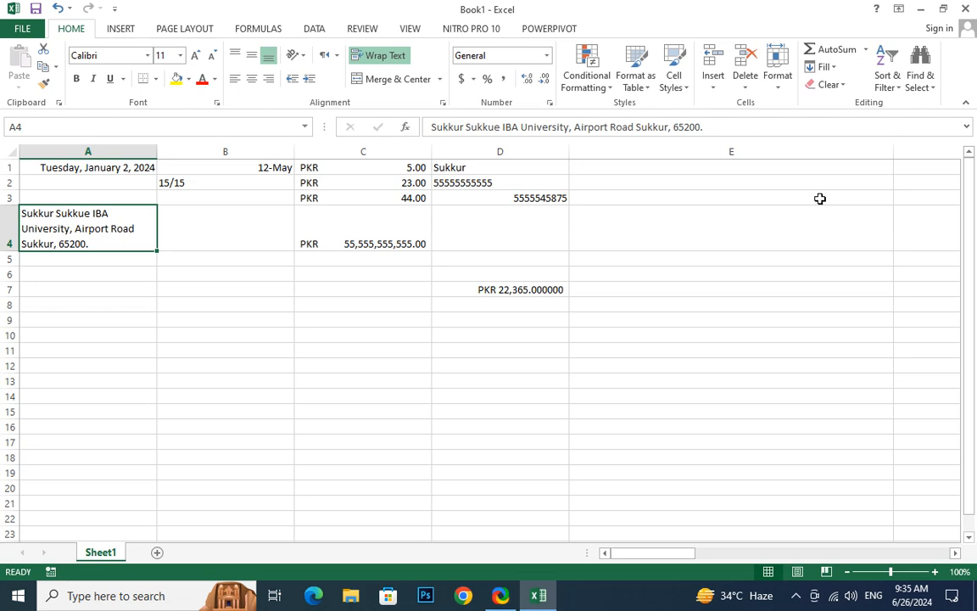
# Examine how the new default width affects the empty columns from E onward compared with filled columns A to D
pyautogui.click(788, 196)
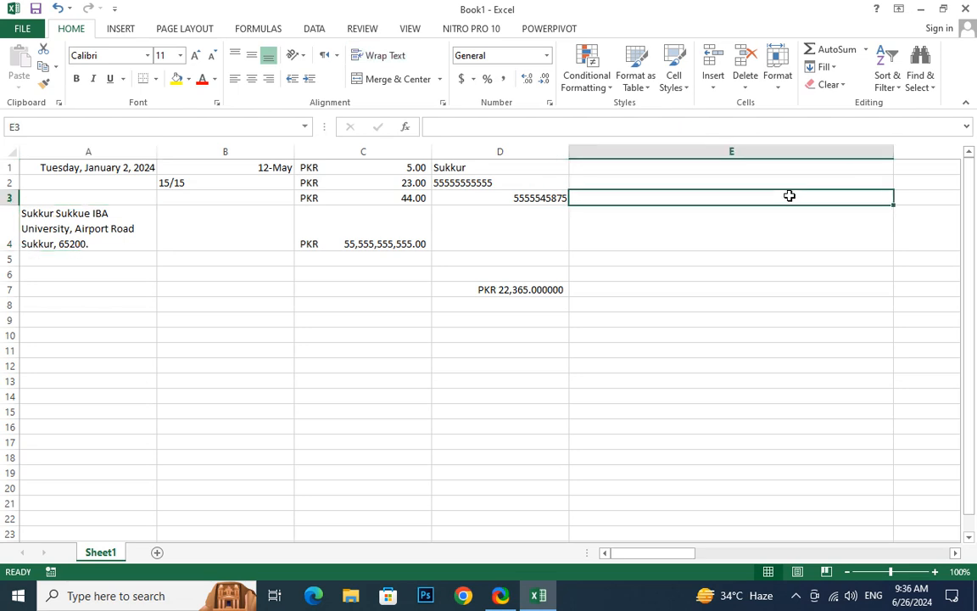
pyautogui.click(509, 225)
pyautogui.click(339, 222)
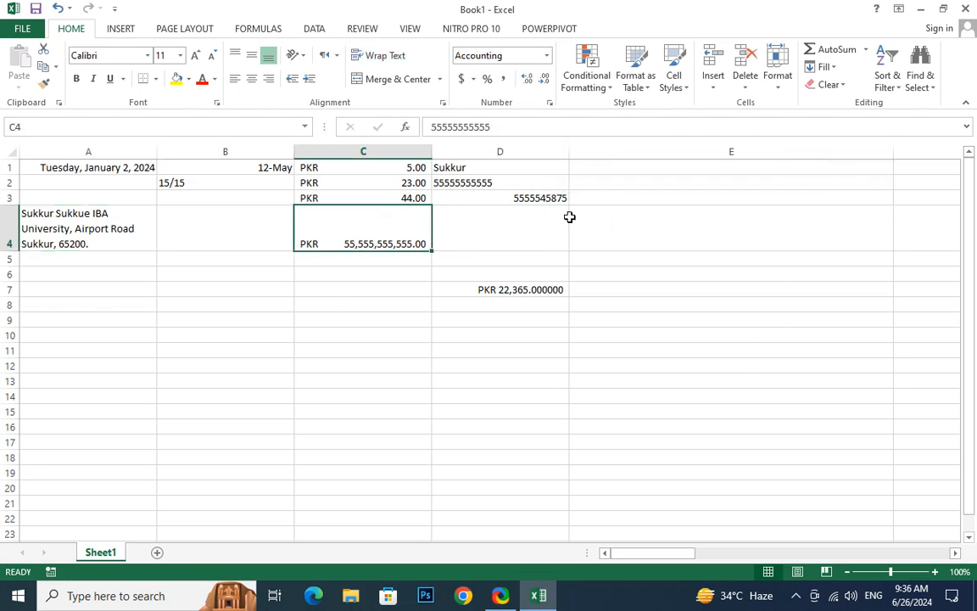
pyautogui.keyDown('ctrl'); pyautogui.scroll(-5, 700, 220); pyautogui.keyUp('ctrl')
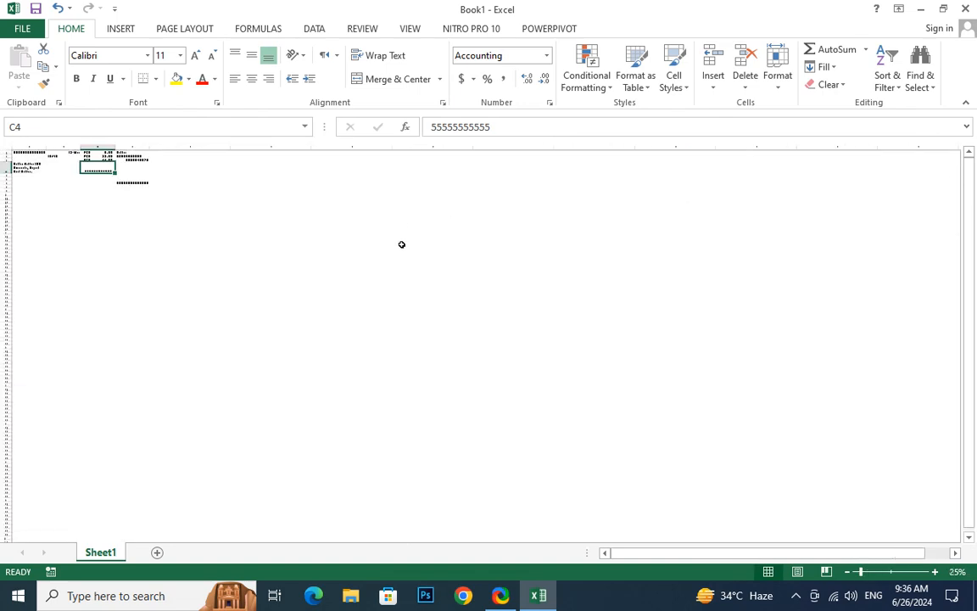
pyautogui.keyDown('ctrl'); pyautogui.scroll(4, 402, 244); pyautogui.keyUp('ctrl')
pyautogui.click(520, 254)
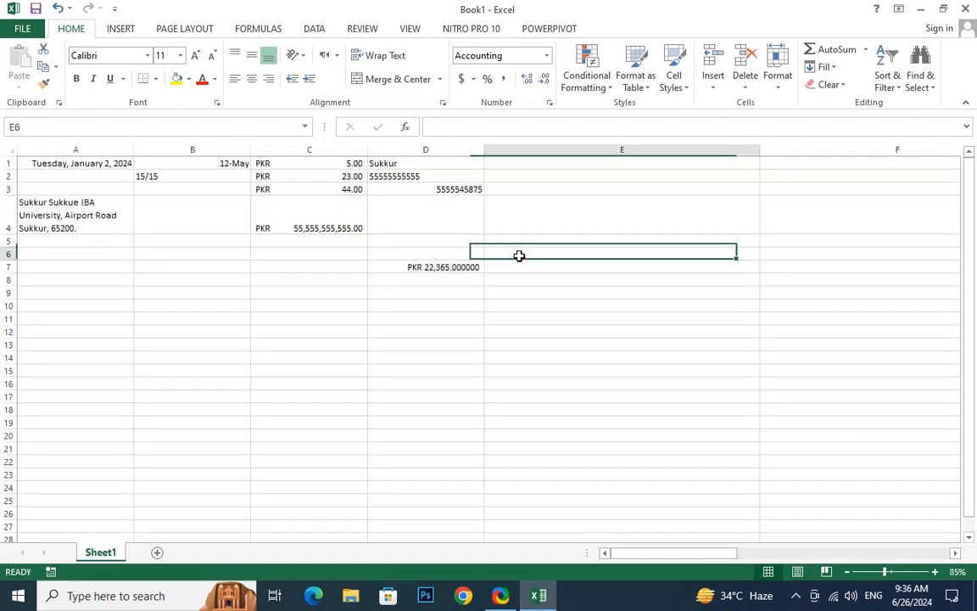
pyautogui.click(777, 252)
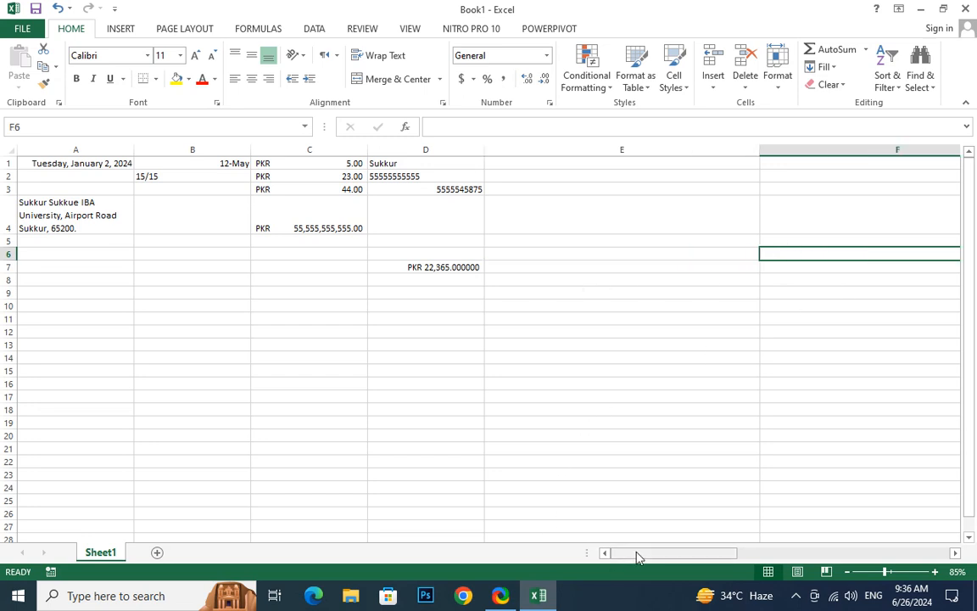
pyautogui.moveTo(638, 557); pyautogui.dragTo(263, 273)
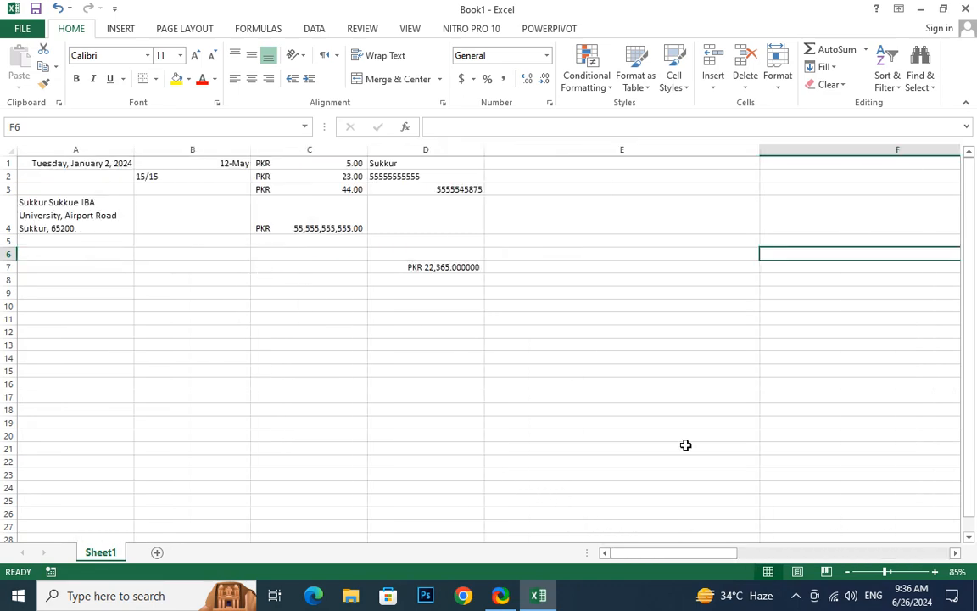
pyautogui.moveTo(660, 553); pyautogui.dragTo(552, 265)
# Set the sheet's default column width to 8
pyautogui.click(776, 81)
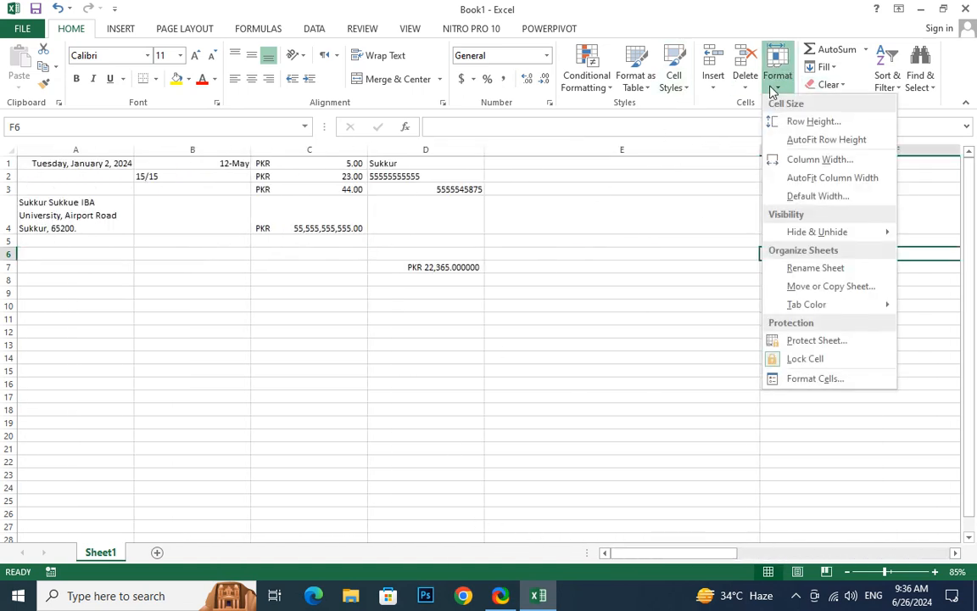
pyautogui.click(813, 207)
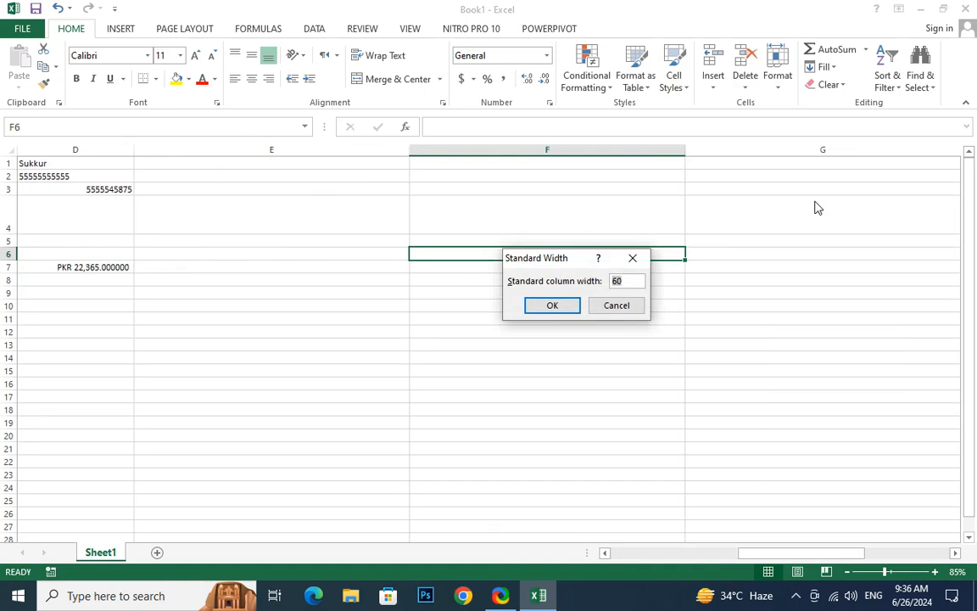
pyautogui.write('8')
pyautogui.press('Return')
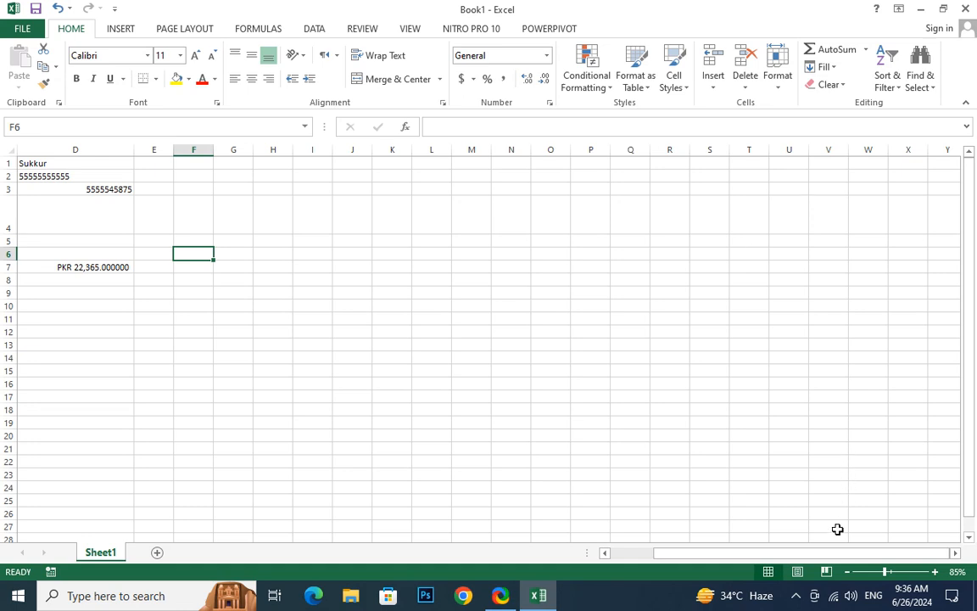
pyautogui.moveTo(835, 553); pyautogui.dragTo(711, 551)
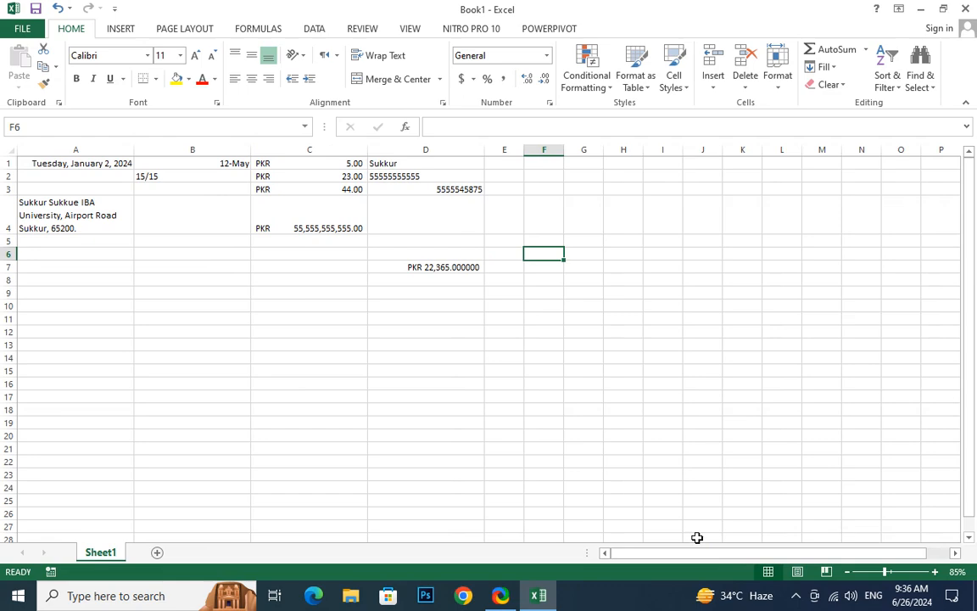
# Rename the sheet Sheet1 as Data
pyautogui.click(777, 78)
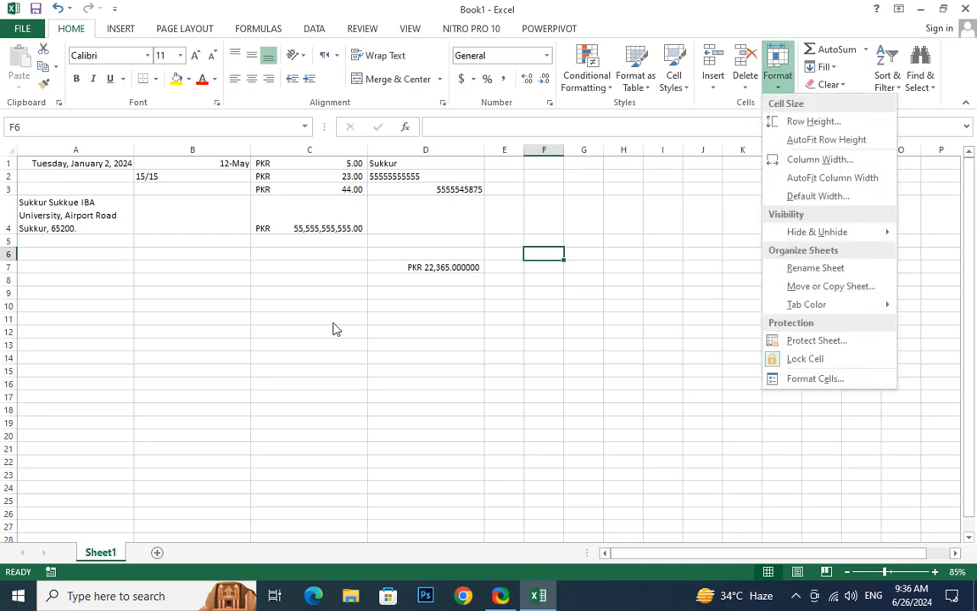
pyautogui.click(102, 559)
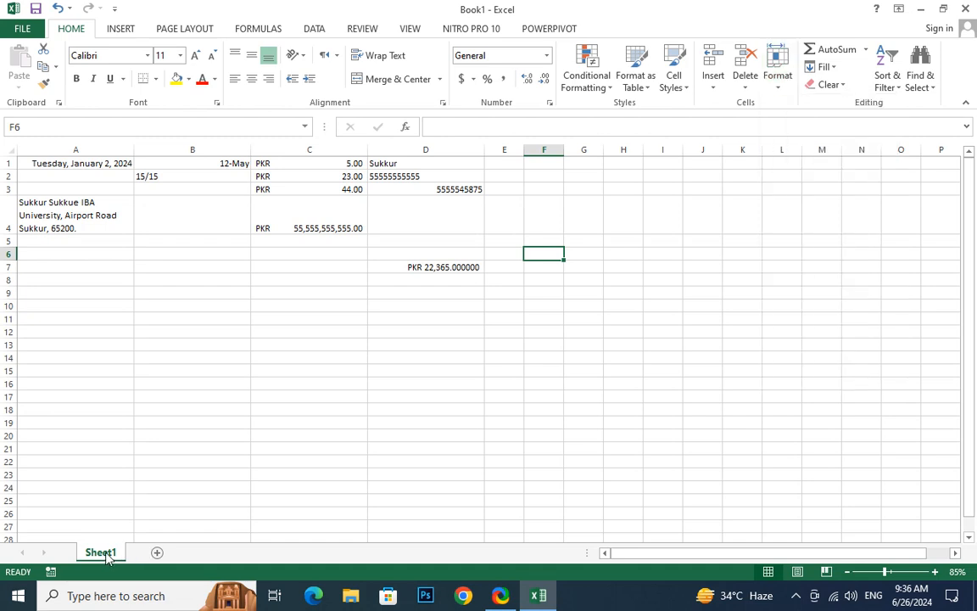
pyautogui.doubleClick(103, 552)
pyautogui.write('Data')
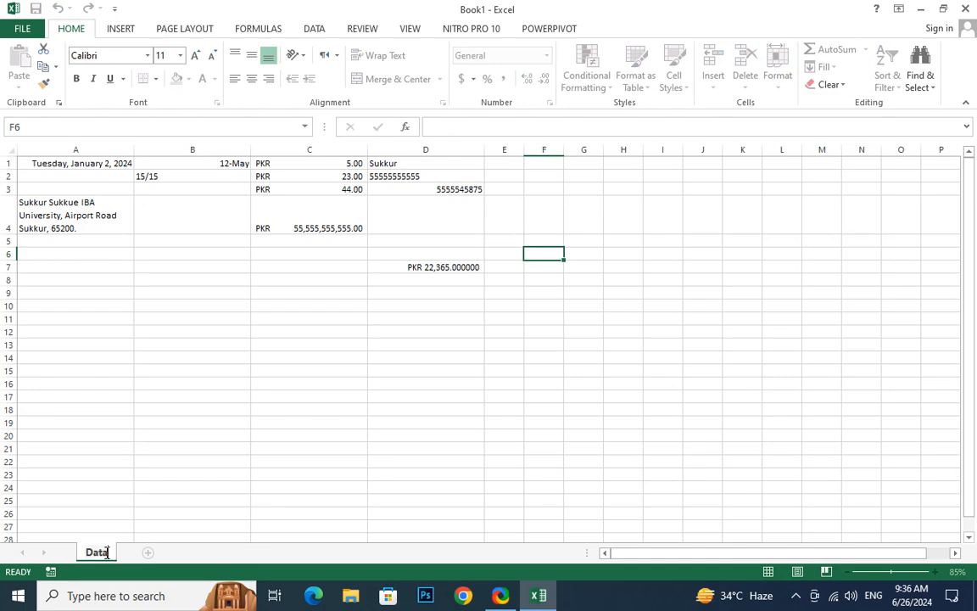
pyautogui.press('Return')
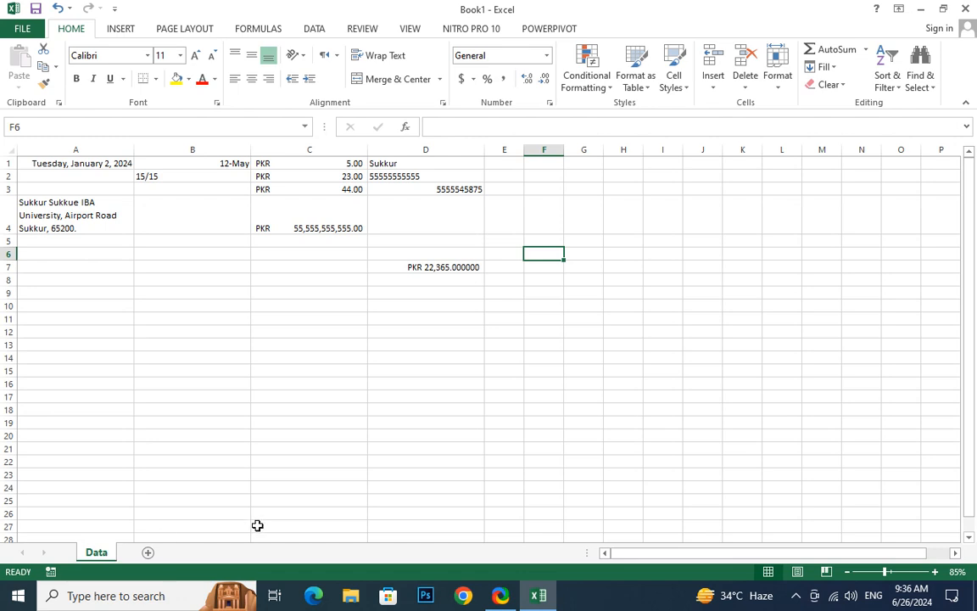
# Add a new worksheet after Data and rename it Information
pyautogui.click(145, 552)
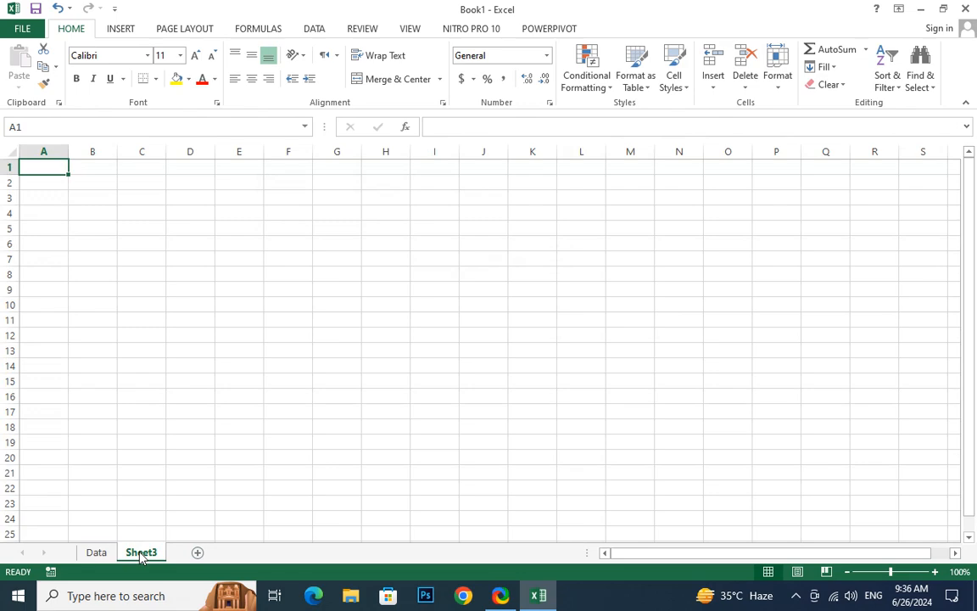
pyautogui.click(779, 85)
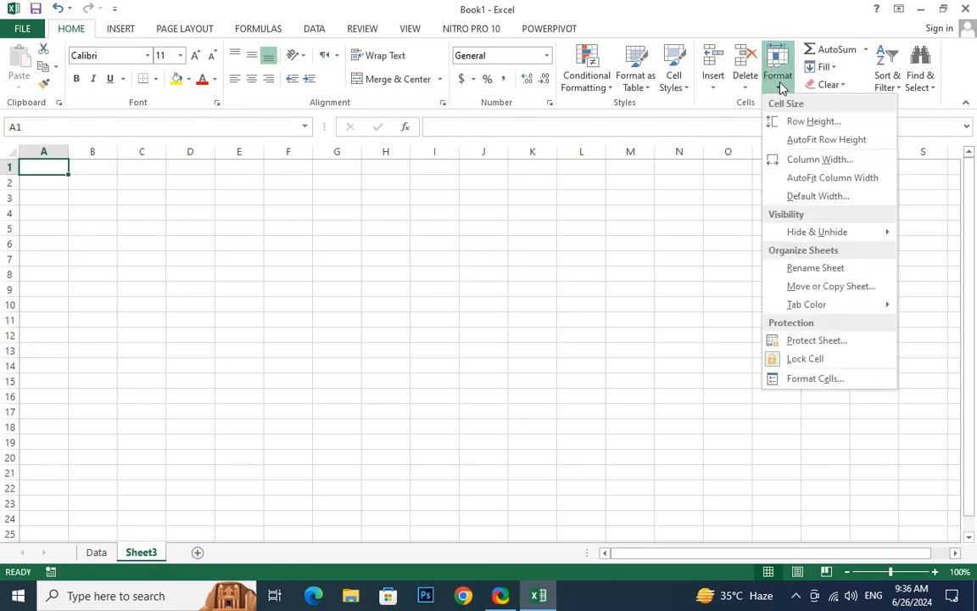
pyautogui.click(851, 269)
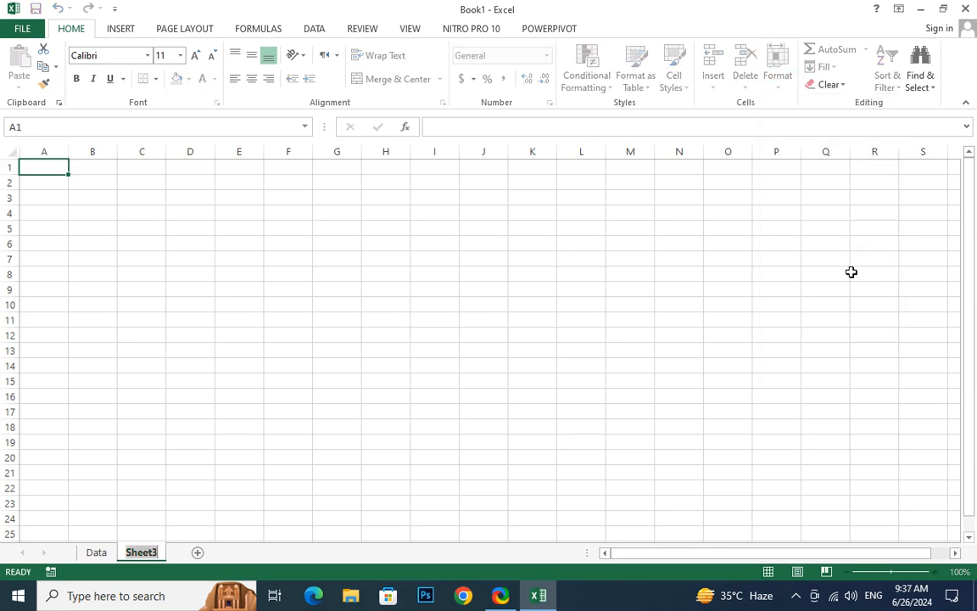
pyautogui.write('Inf')
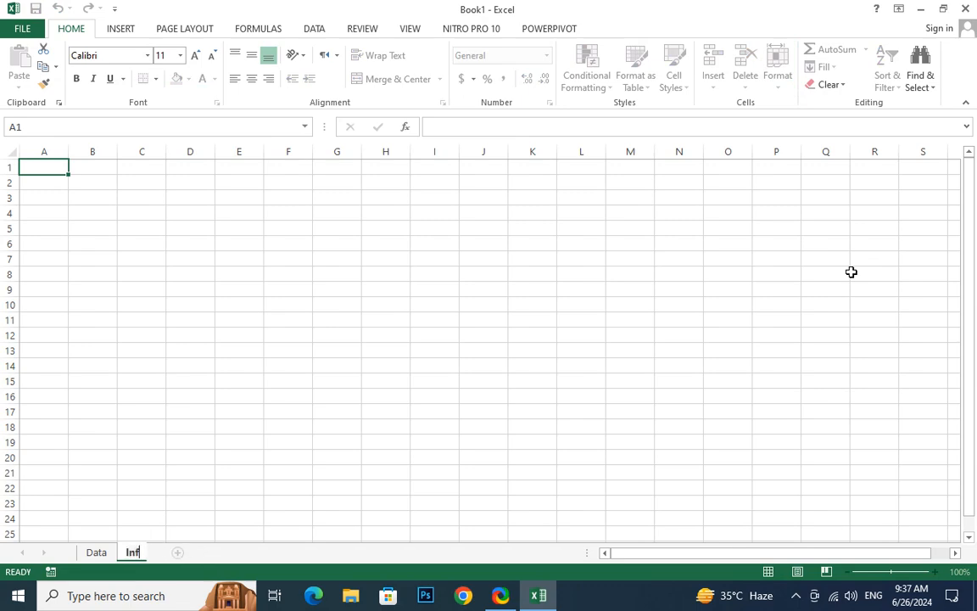
pyautogui.write('ormation')
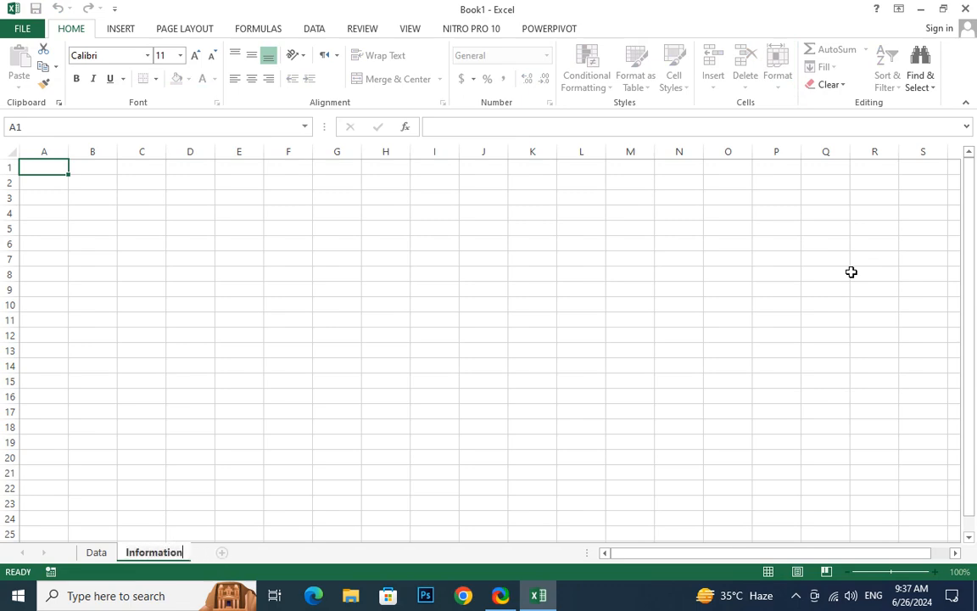
pyautogui.press('Return')
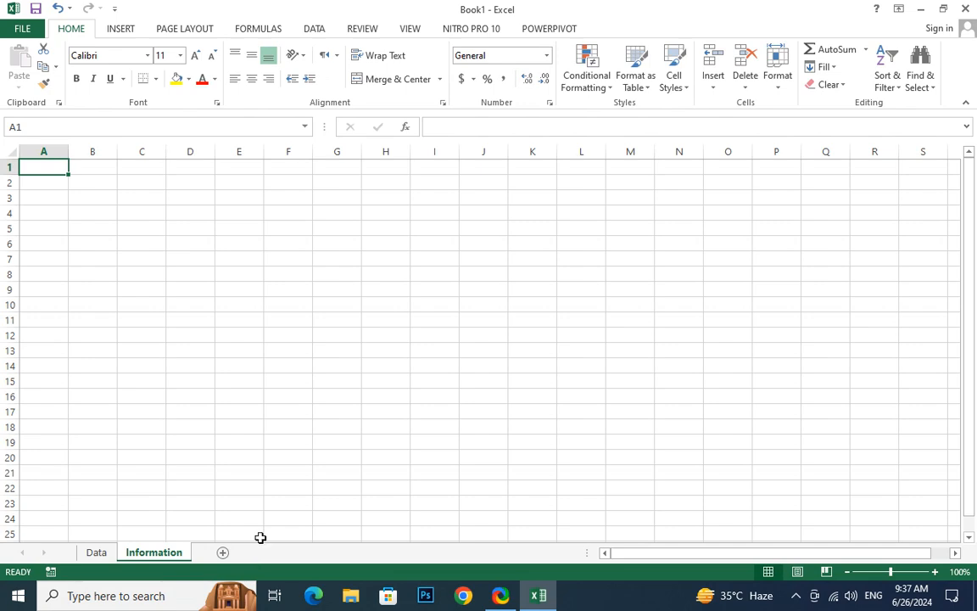
# Copy the entire contents of the Data sheet and paste them into the Information sheet at A1
pyautogui.click(779, 80)
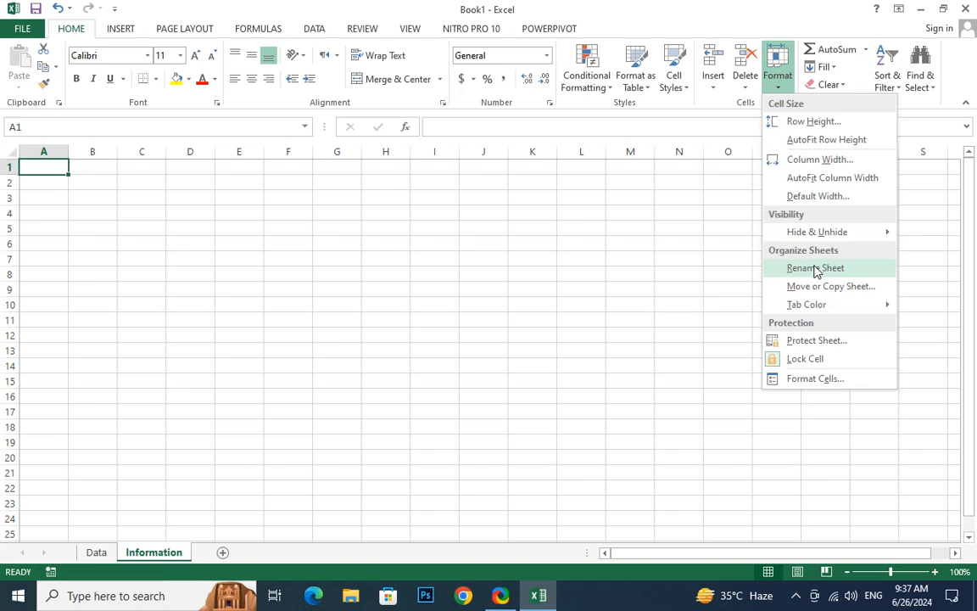
pyautogui.click(96, 553)
pyautogui.click(96, 553)
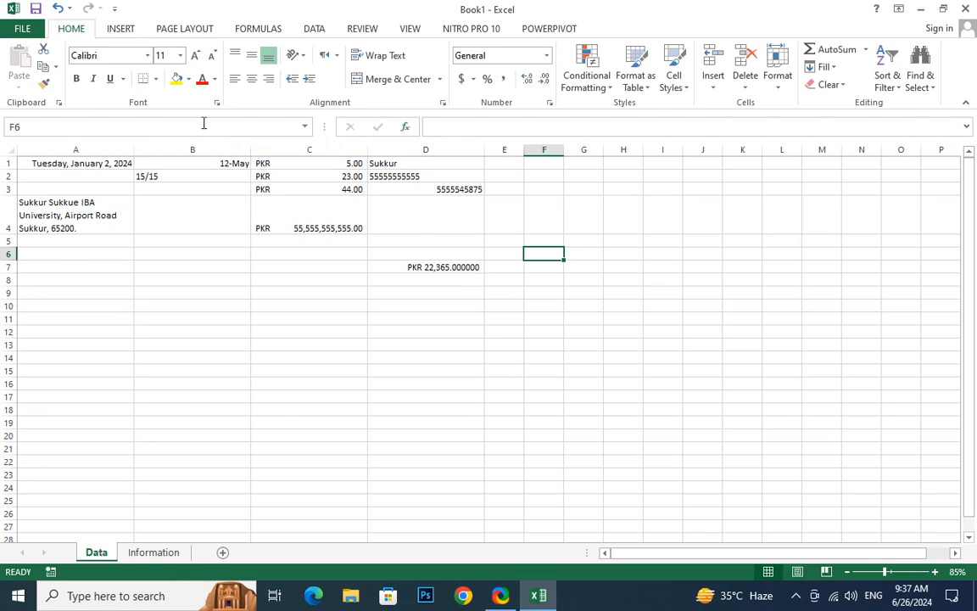
pyautogui.click(46, 200)
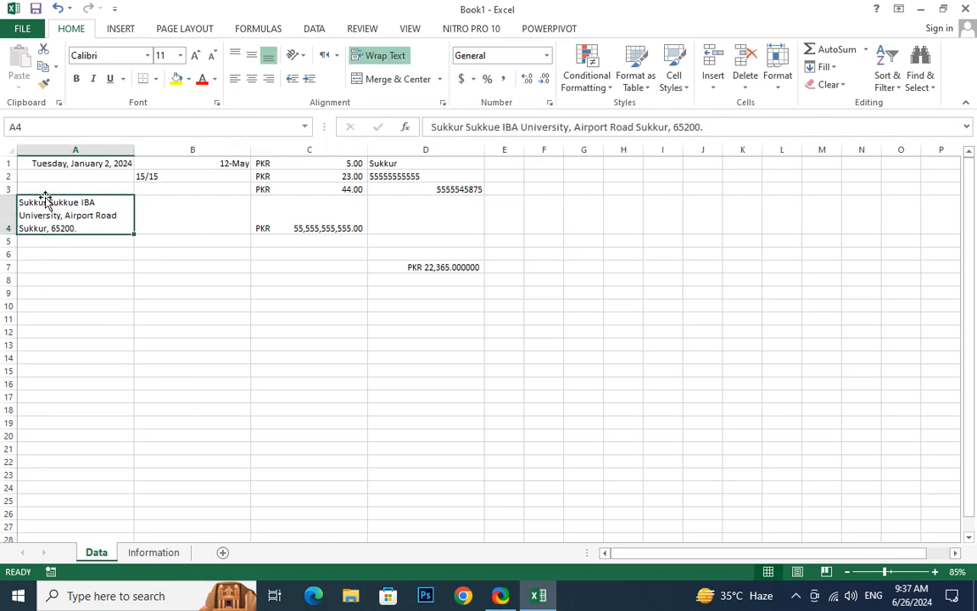
pyautogui.hotkey('ctrl', 'a')
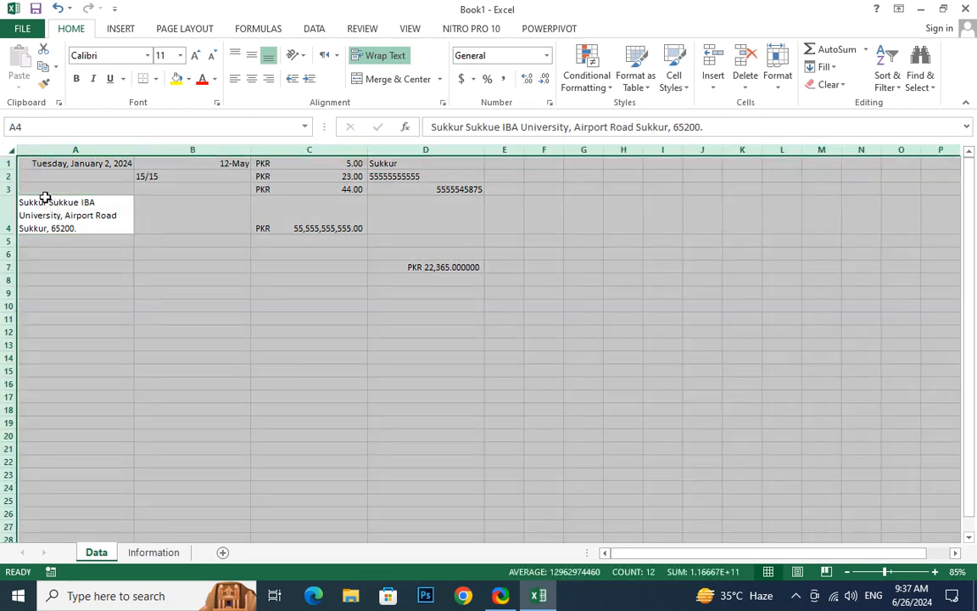
pyautogui.hotkey('ctrl', 'c')
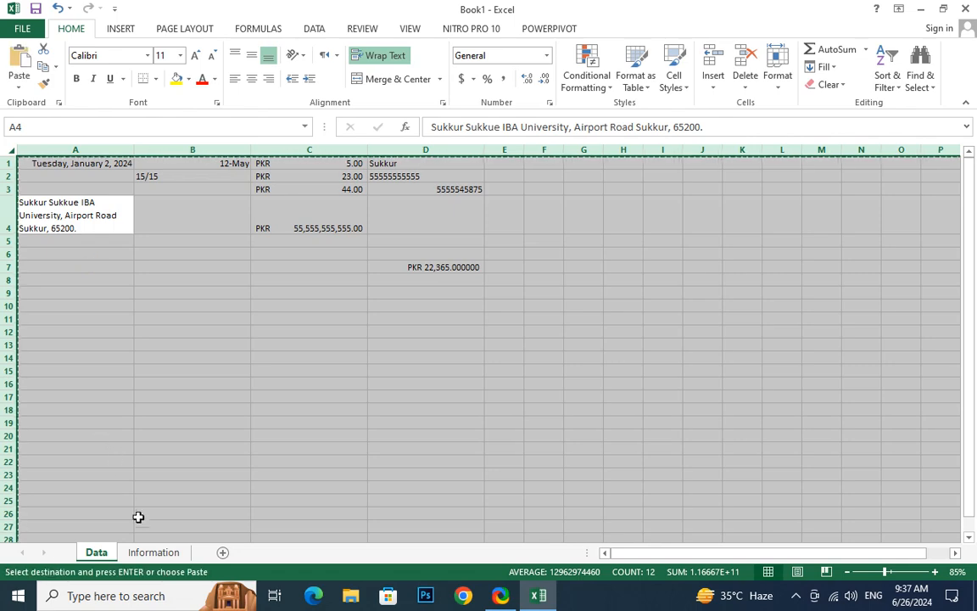
pyautogui.hotkey('ctrl', 'pagedown')
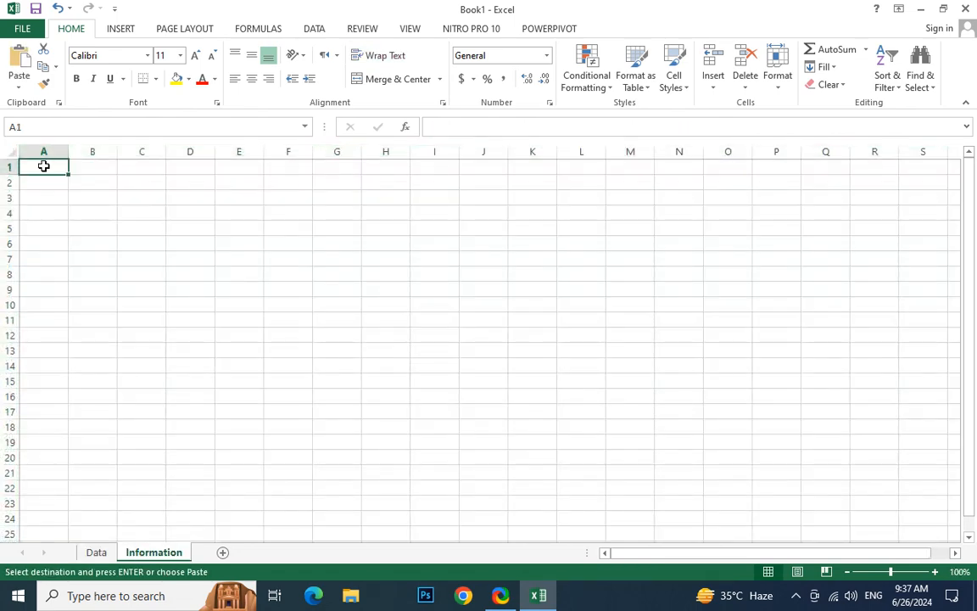
pyautogui.hotkey('ctrl', 'v')
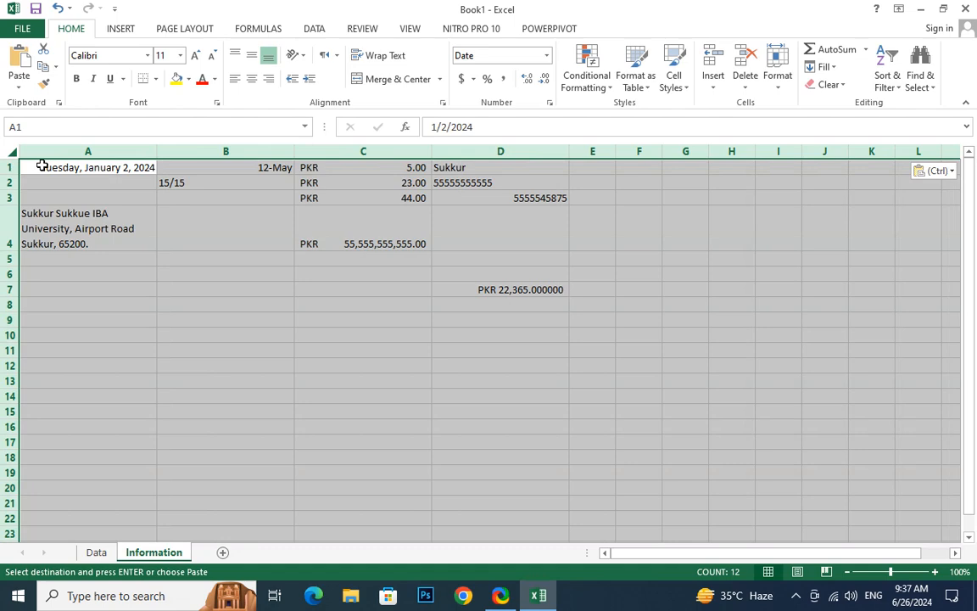
pyautogui.click(97, 365)
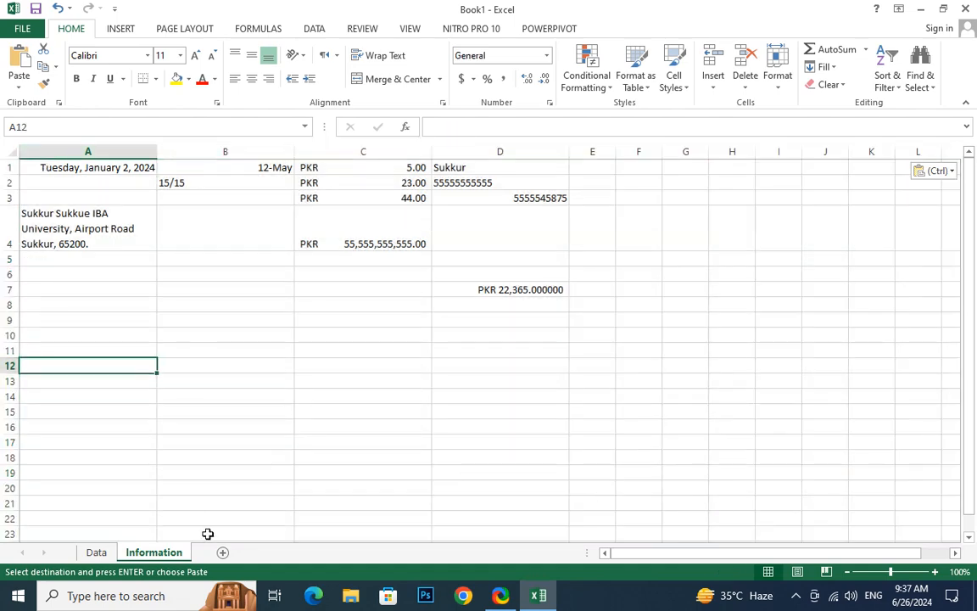
# Create a copy of the Information sheet in Book1, placed before the Data sheet
pyautogui.rightClick(161, 559)
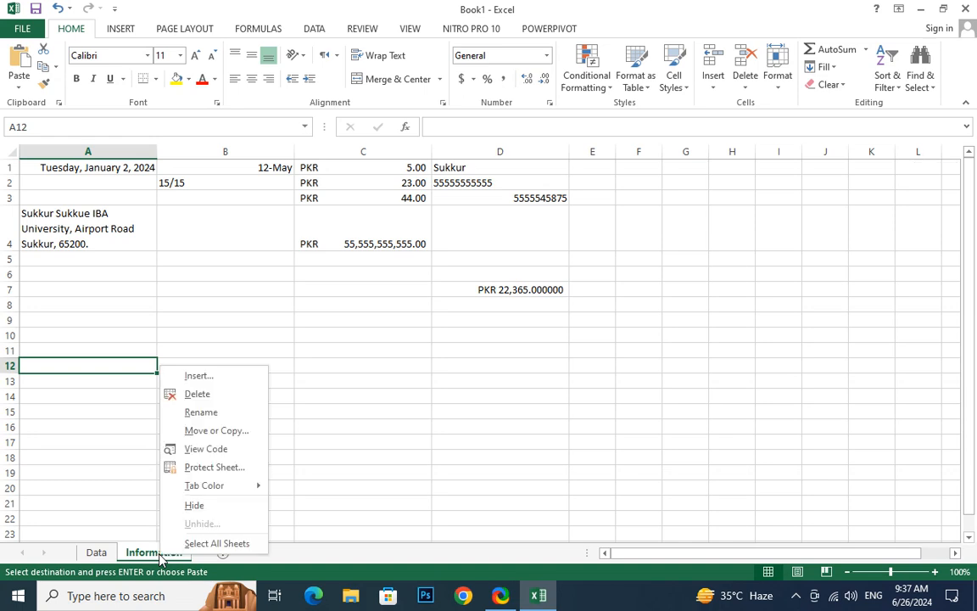
pyautogui.click(222, 433)
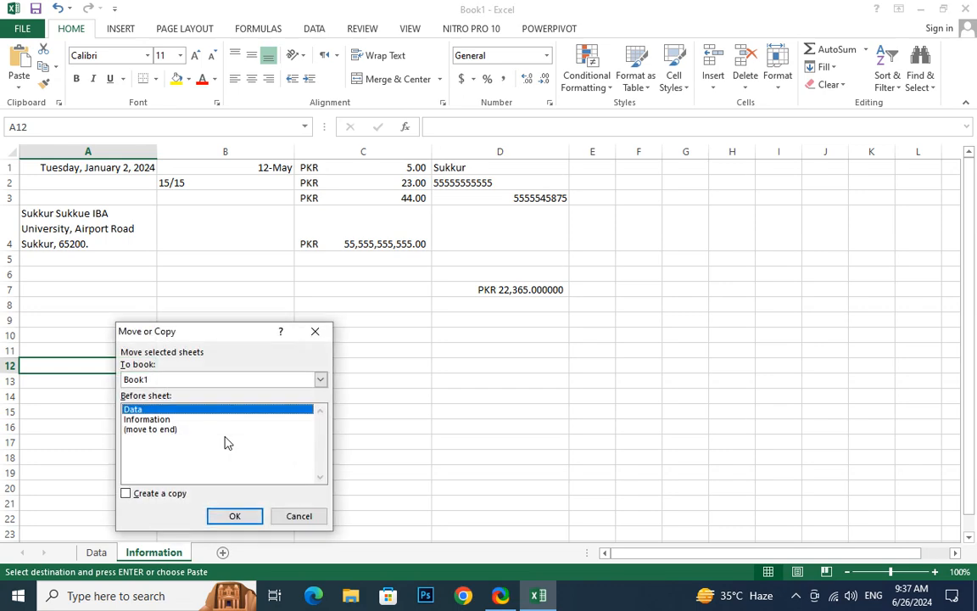
pyautogui.click(127, 496)
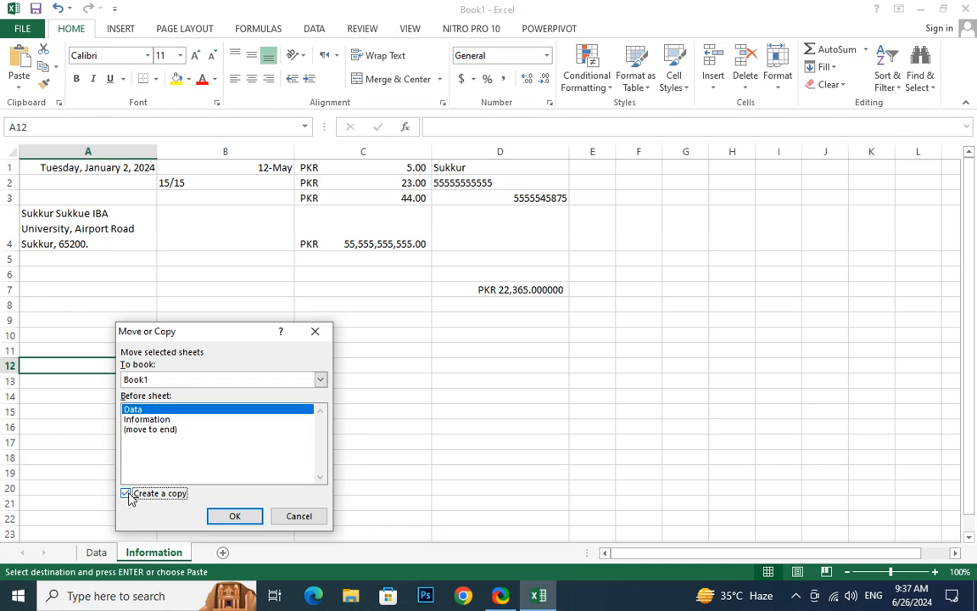
pyautogui.click(249, 518)
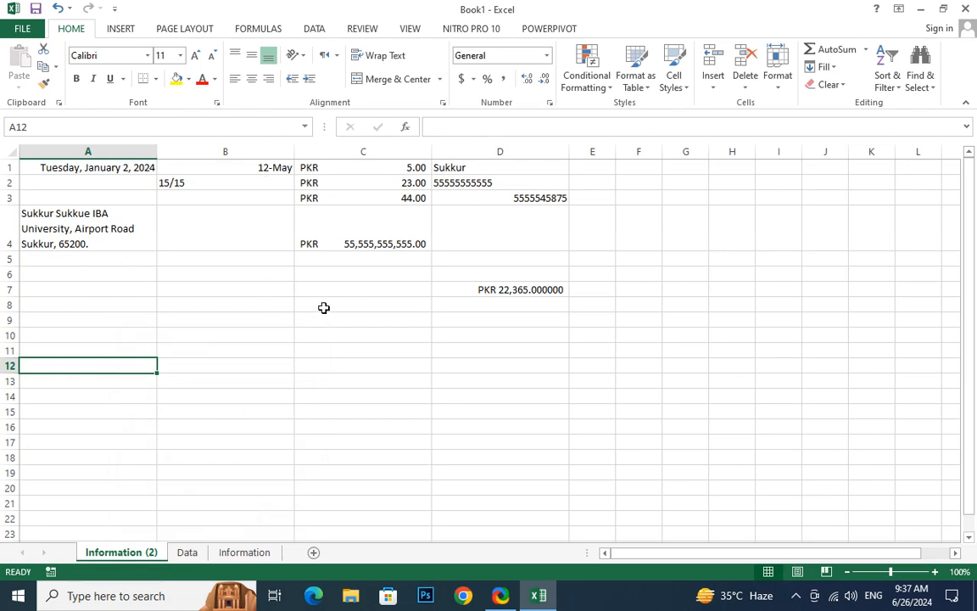
# Rename the copied sheet Information (2) as Information of year 2023
pyautogui.click(244, 552)
pyautogui.click(119, 553)
pyautogui.doubleClick(159, 555)
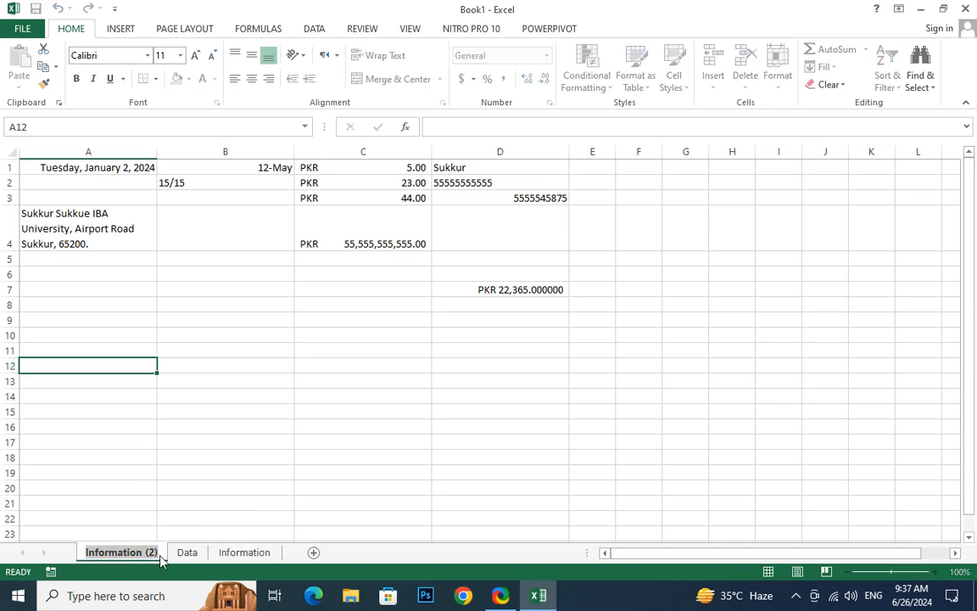
pyautogui.press('Return')
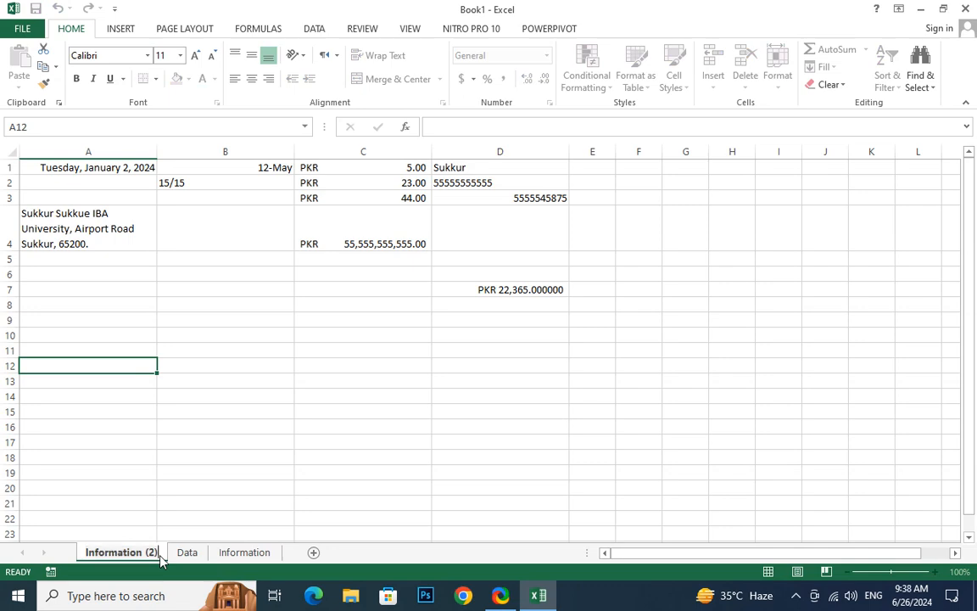
pyautogui.press('BackSpace')
pyautogui.press('BackSpace')
pyautogui.press('BackSpace')
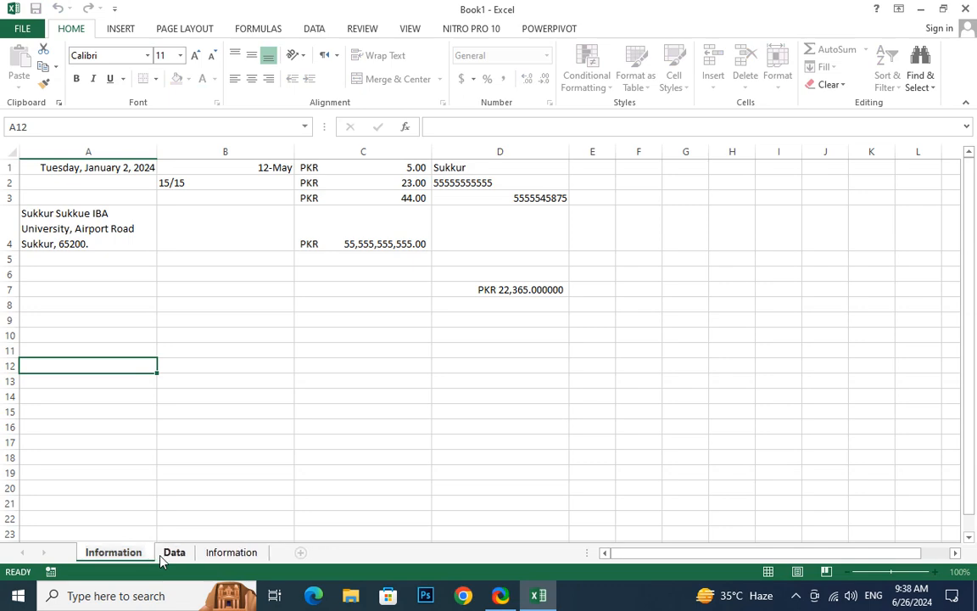
pyautogui.write('of ye')
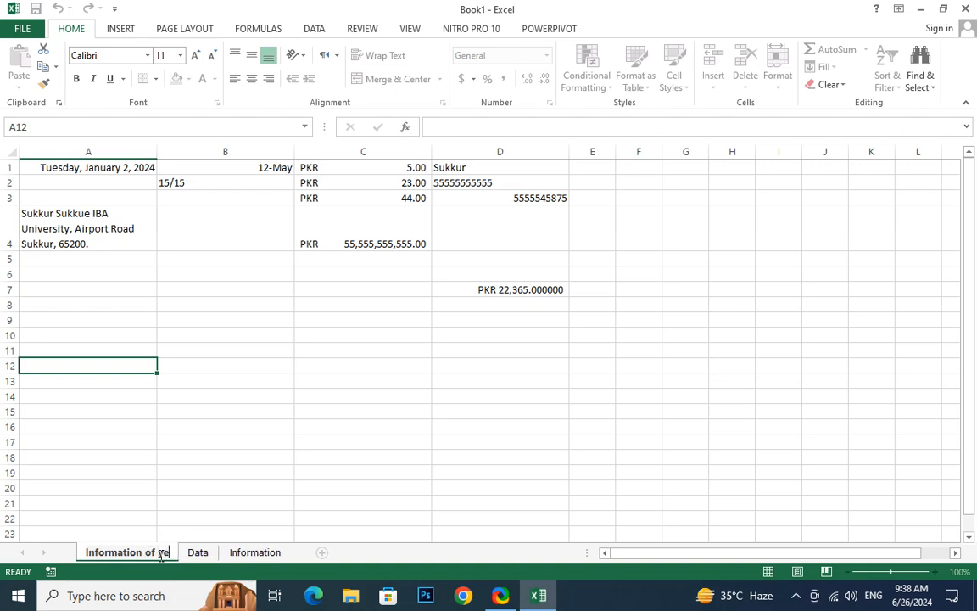
pyautogui.write('ar 2023')
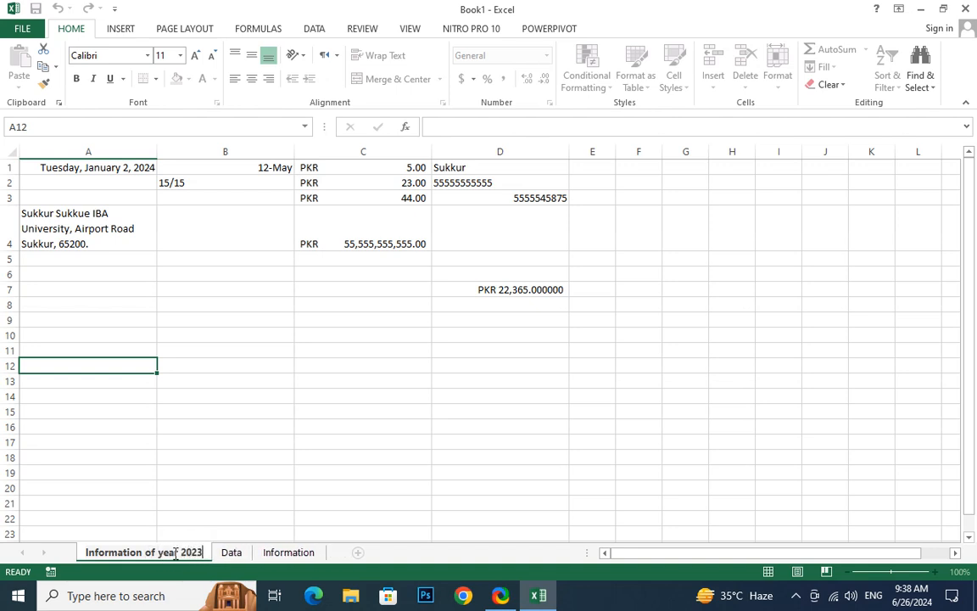
pyautogui.press('Return')
# Rename the original Information sheet as Information of Year 2024
pyautogui.click(272, 553)
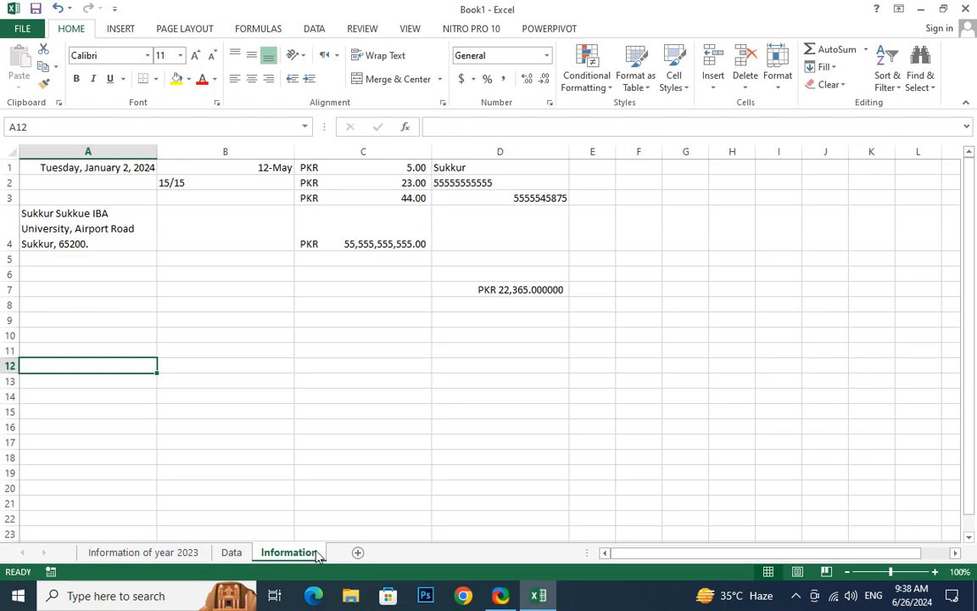
pyautogui.doubleClick(314, 550)
pyautogui.click(324, 557)
pyautogui.doubleClick(320, 556)
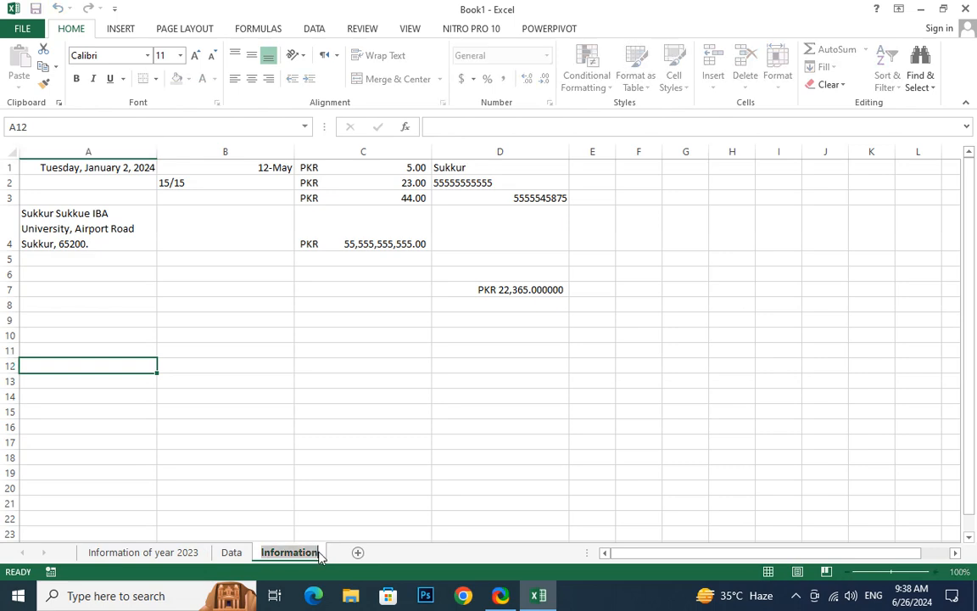
pyautogui.press('End')
pyautogui.write('o')
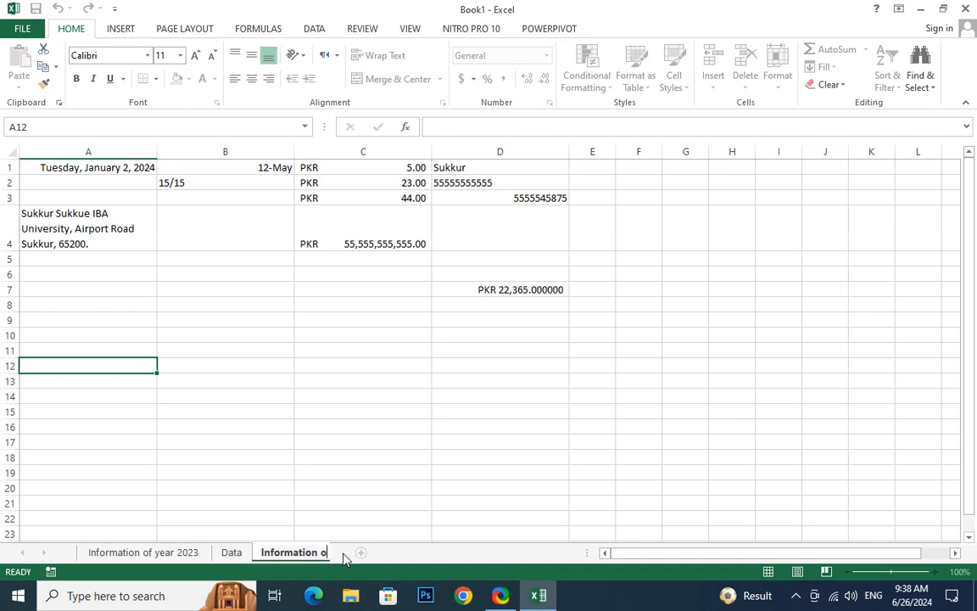
pyautogui.write('f Year 2024')
pyautogui.press('Return')
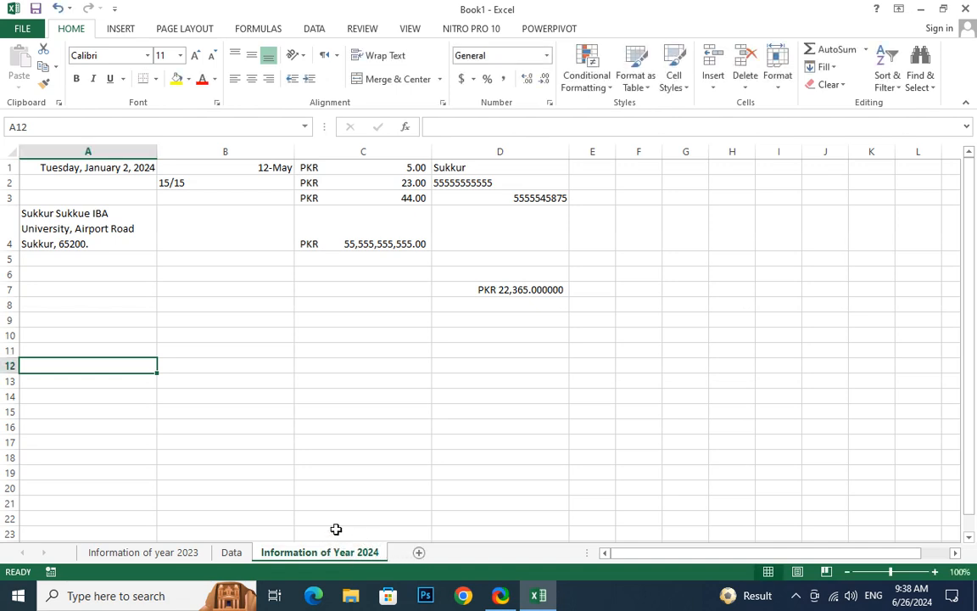
# Create a copy of the Information of year 2023 sheet in Book1, placed before the original
pyautogui.click(190, 553)
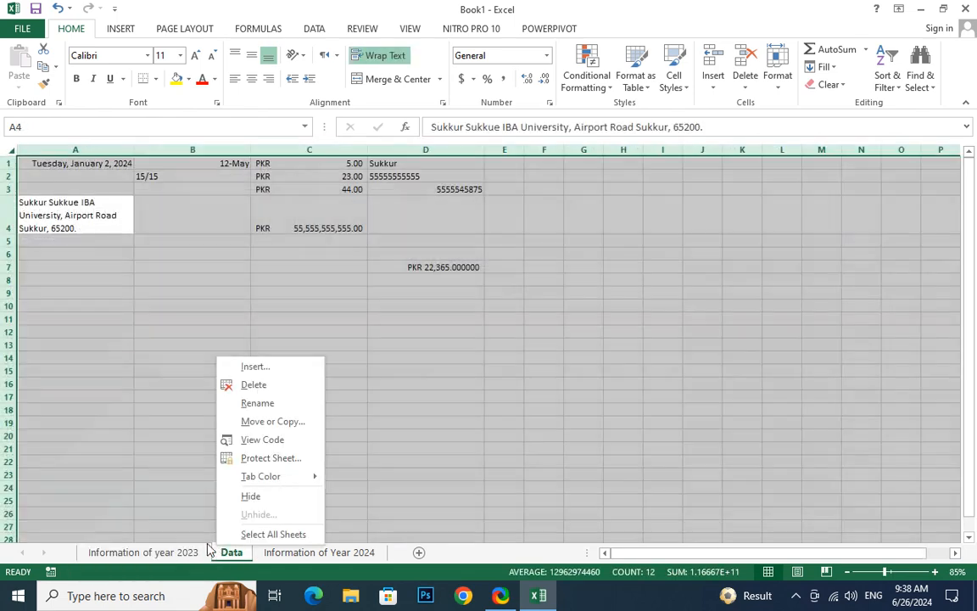
pyautogui.rightClick(188, 560)
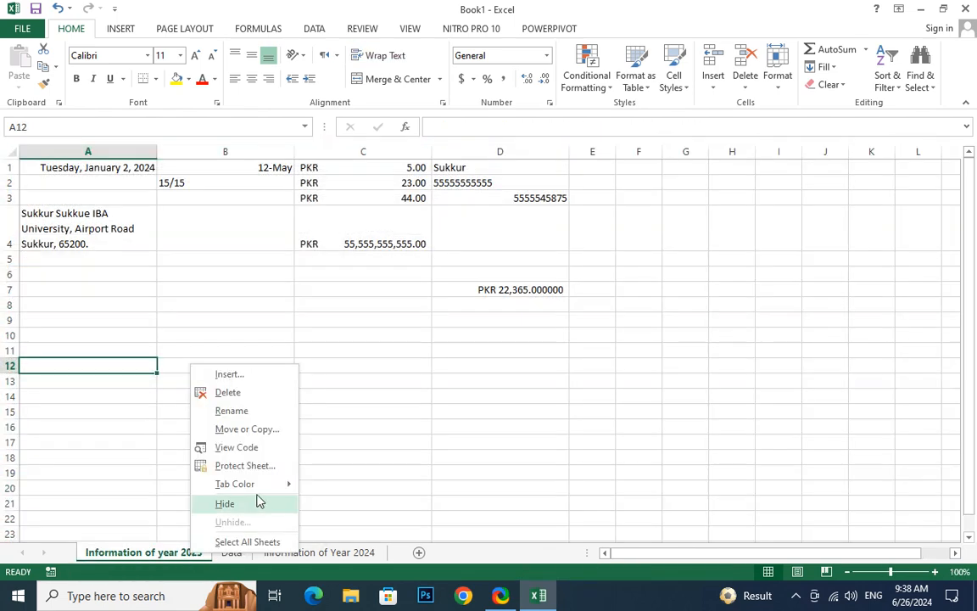
pyautogui.click(255, 429)
pyautogui.click(173, 492)
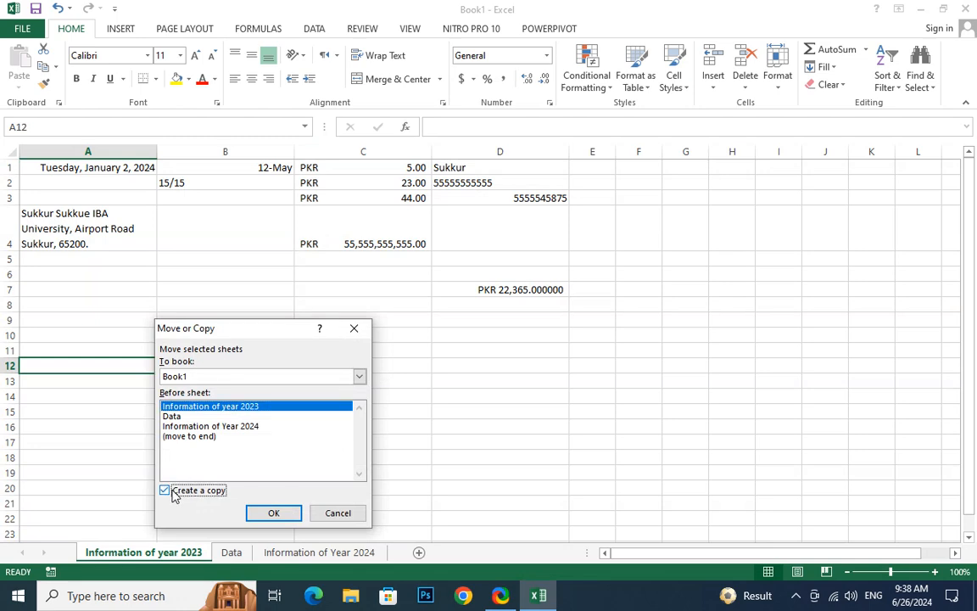
pyautogui.click(273, 514)
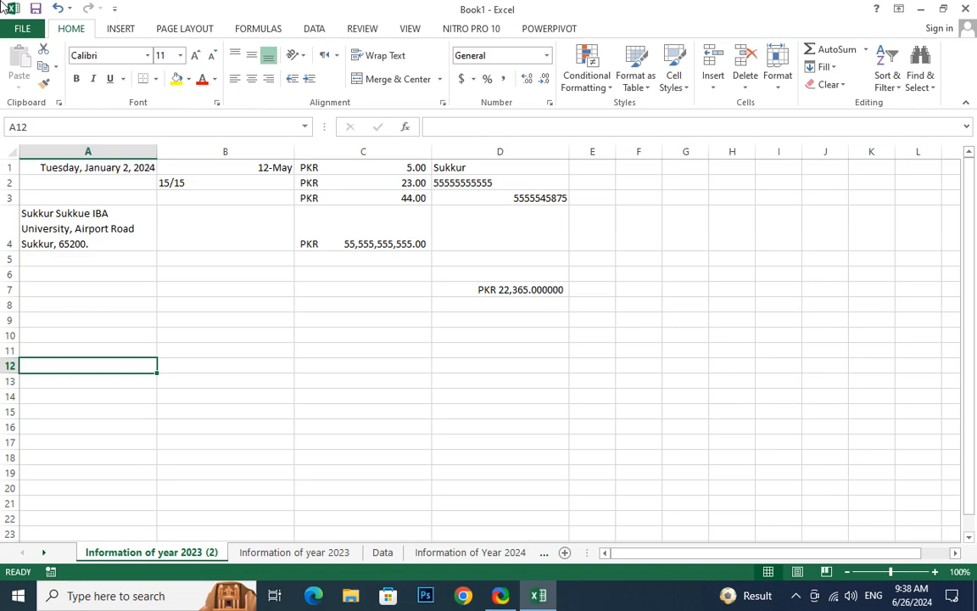
pyautogui.click(778, 78)
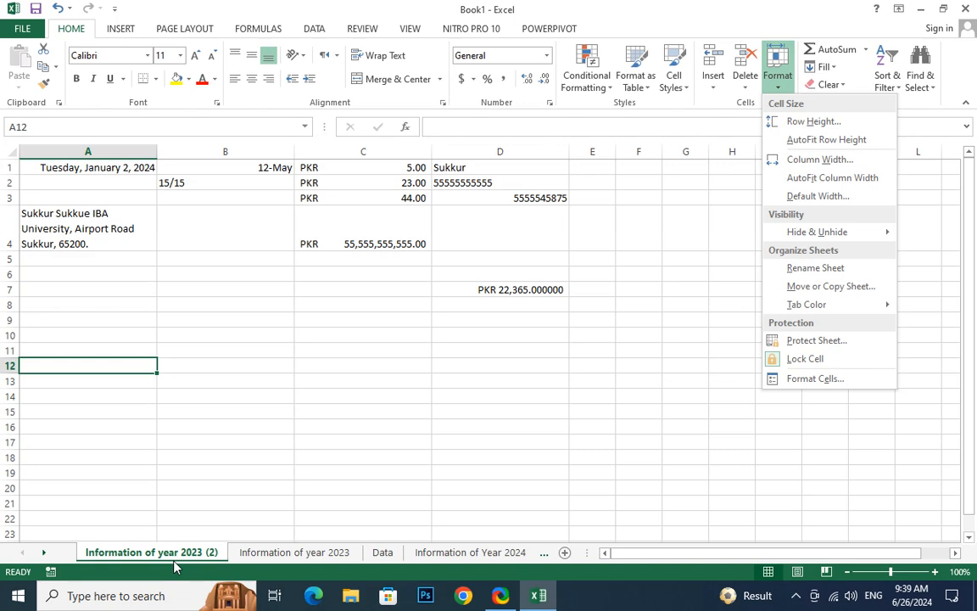
pyautogui.click(612, 342)
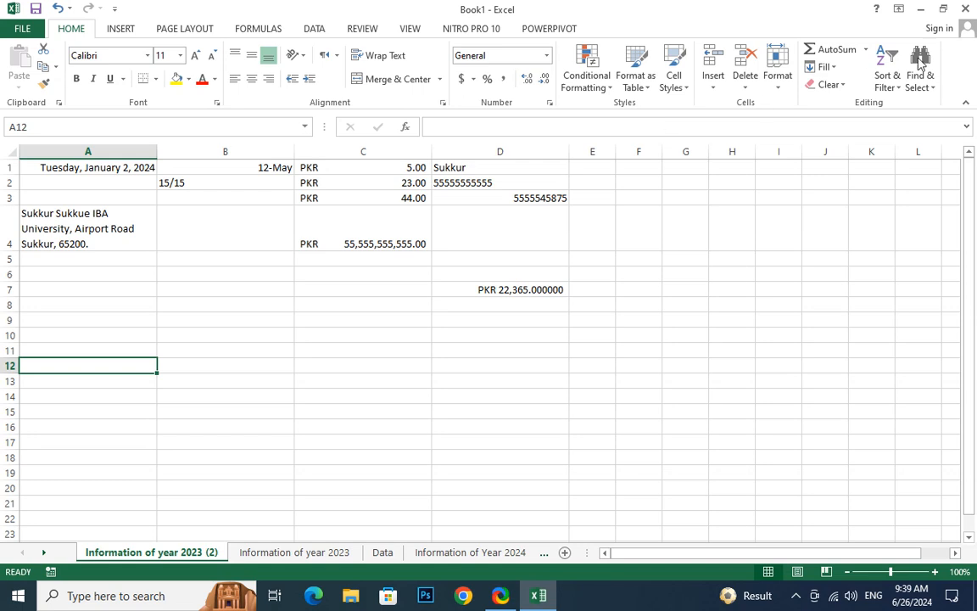
pyautogui.click(778, 80)
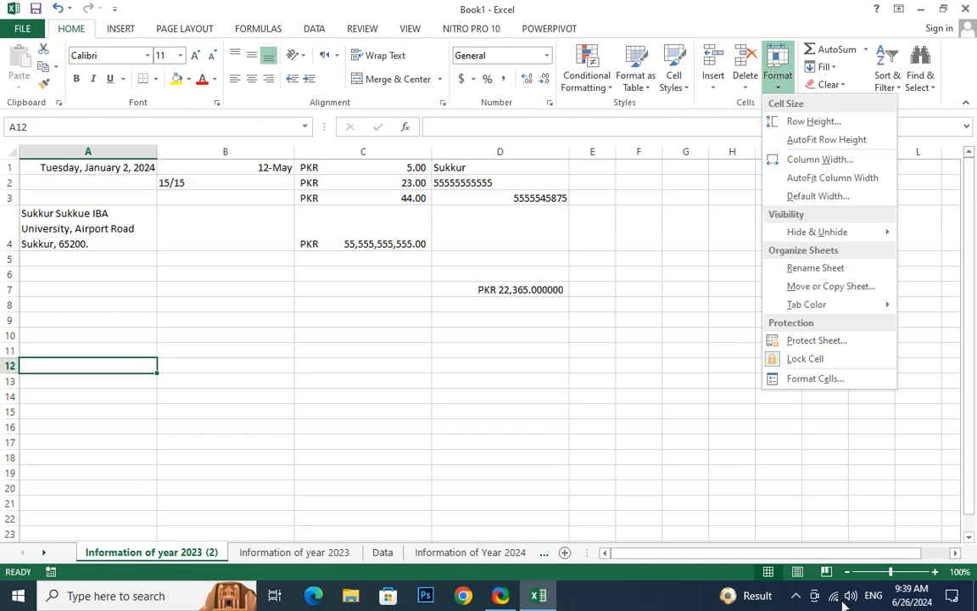
# Switch the keyboard language to Urdu (Pakistan) and enter the sample text دهدصهدصندونونونو in cell F3
pyautogui.click(877, 602)
pyautogui.click(876, 594)
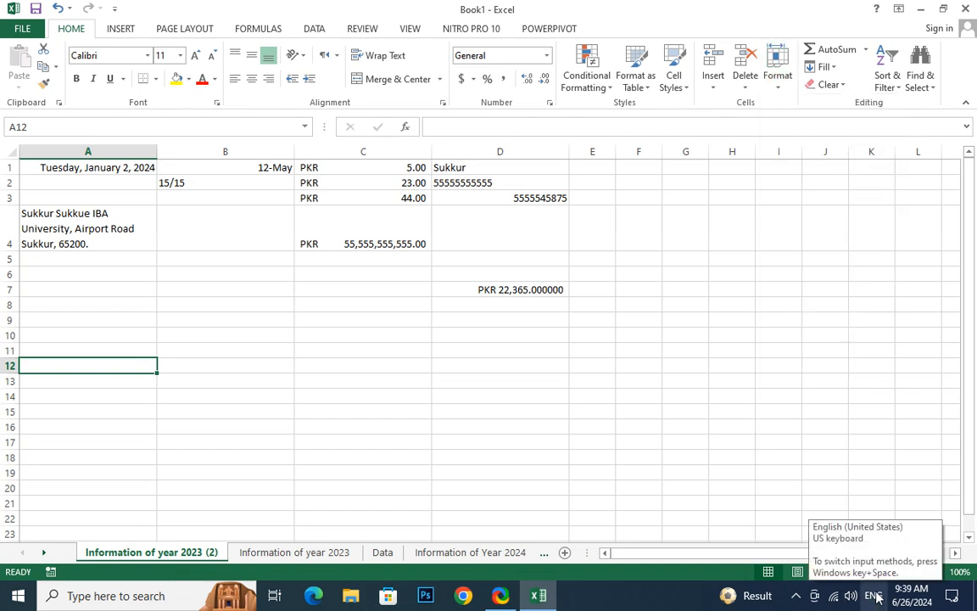
pyautogui.click(875, 593)
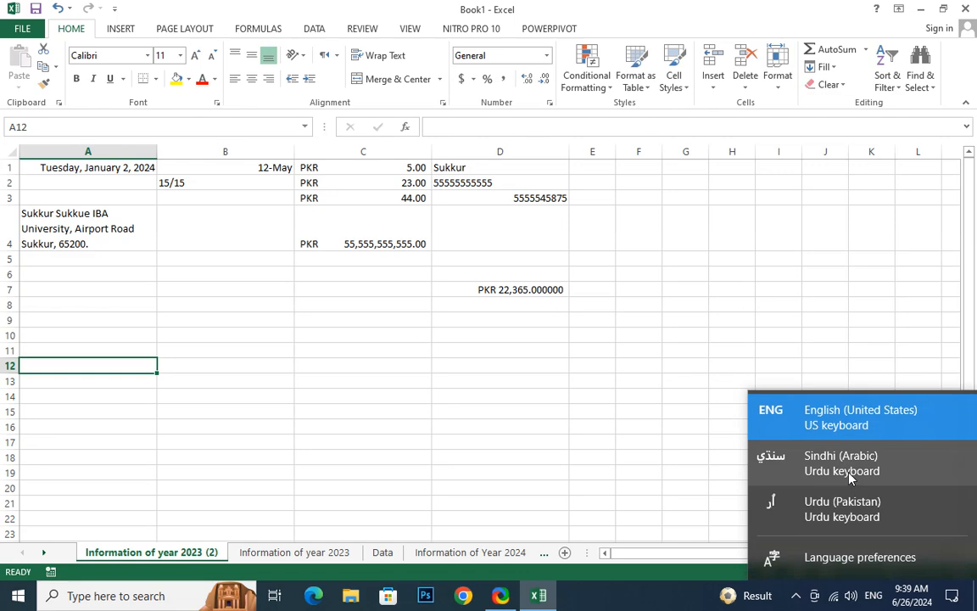
pyautogui.click(789, 522)
pyautogui.click(648, 193)
pyautogui.write('دهد')
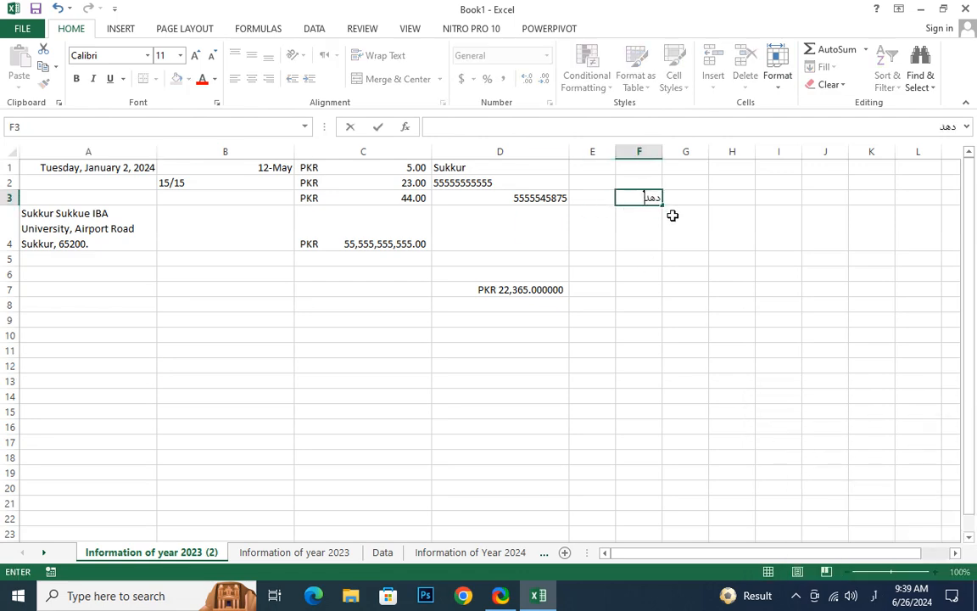
pyautogui.write('صهدصندونونونو')
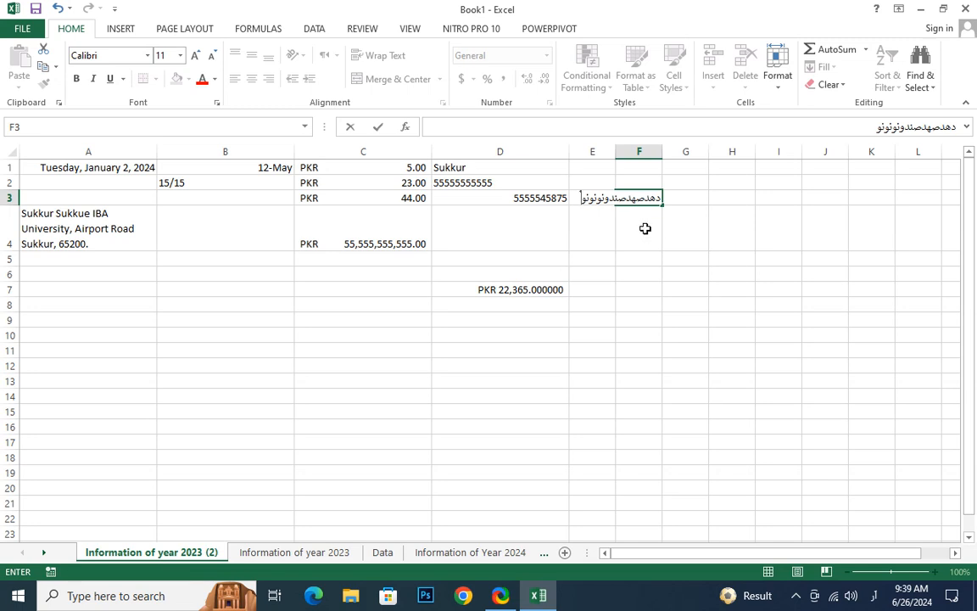
pyautogui.click(658, 149)
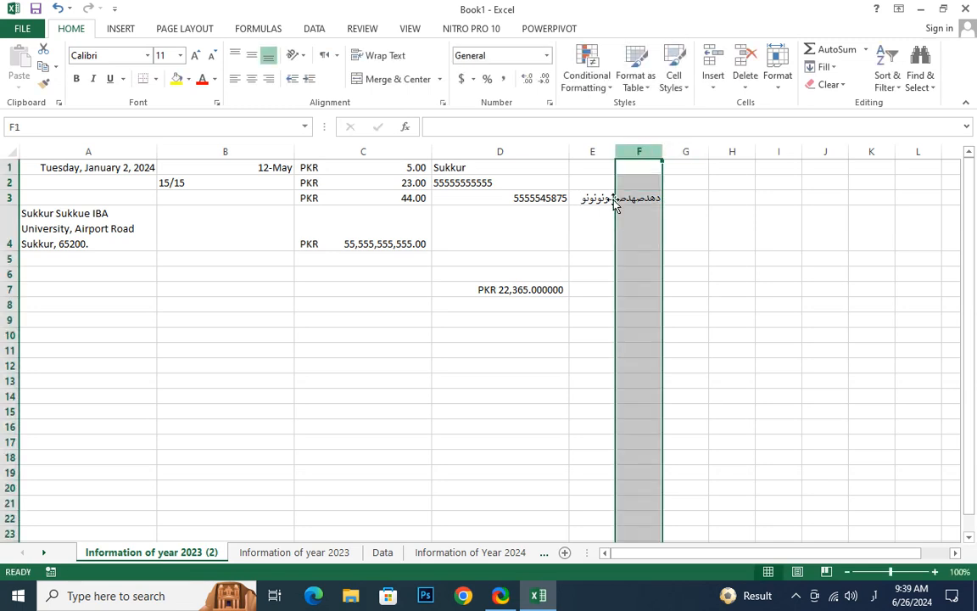
# Enter the Urdu sample text ورنورنورن in cell B9
pyautogui.click(207, 319)
pyautogui.write('ورنورنورن')
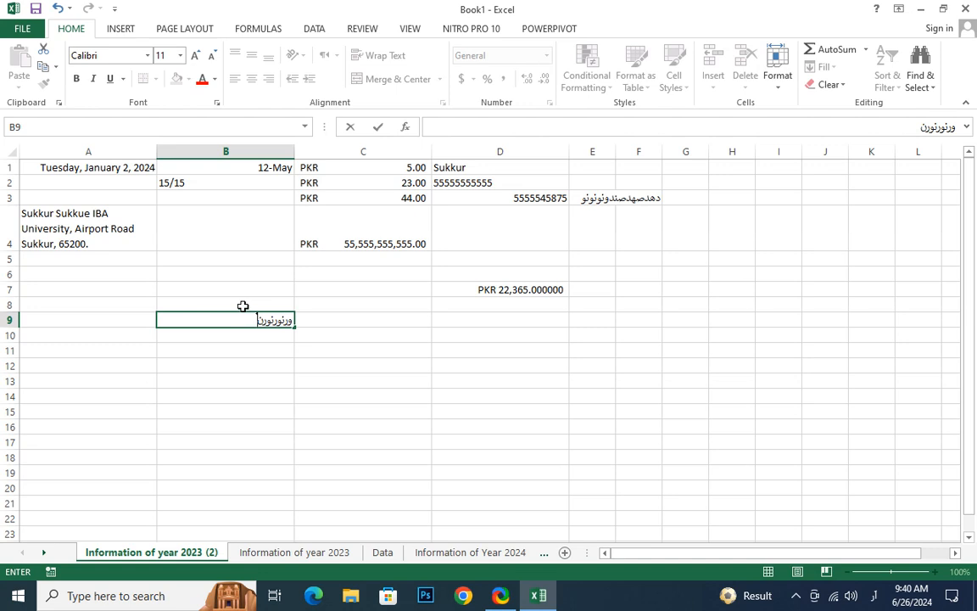
pyautogui.click(286, 347)
pyautogui.click(282, 318)
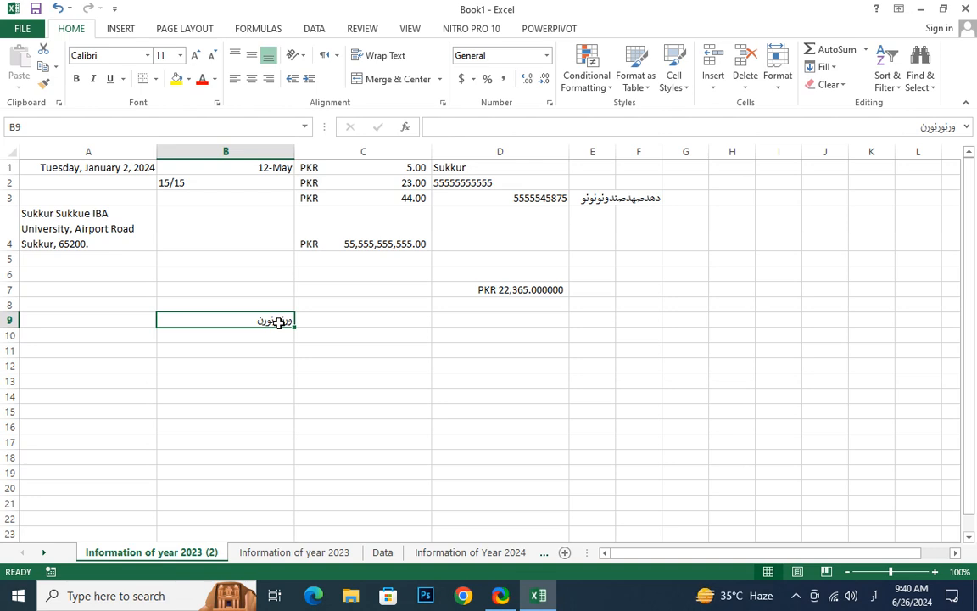
pyautogui.click(205, 398)
pyautogui.click(233, 324)
pyautogui.moveTo(54, 159); pyautogui.dragTo(531, 298)
pyautogui.click(500, 381)
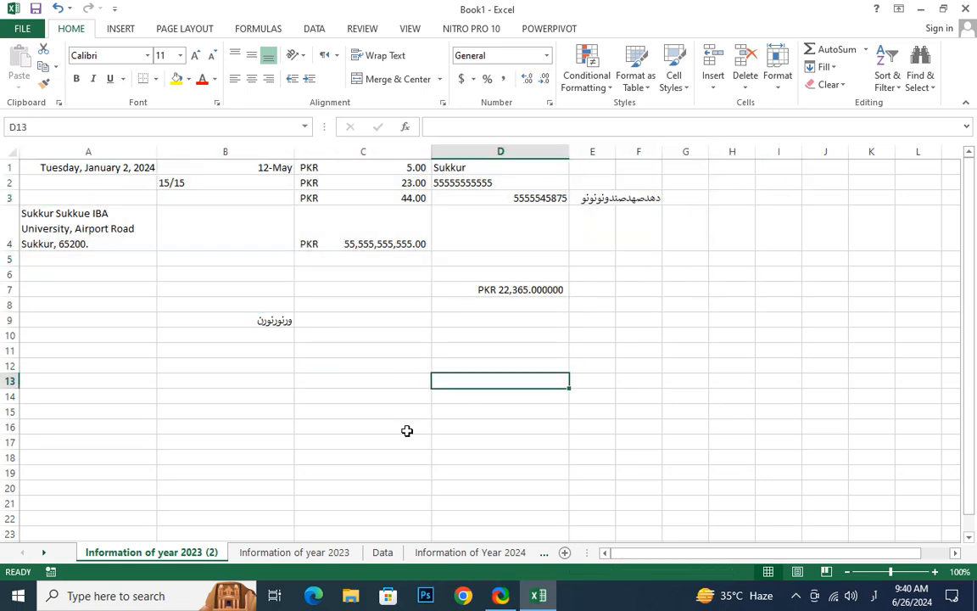
pyautogui.click(781, 89)
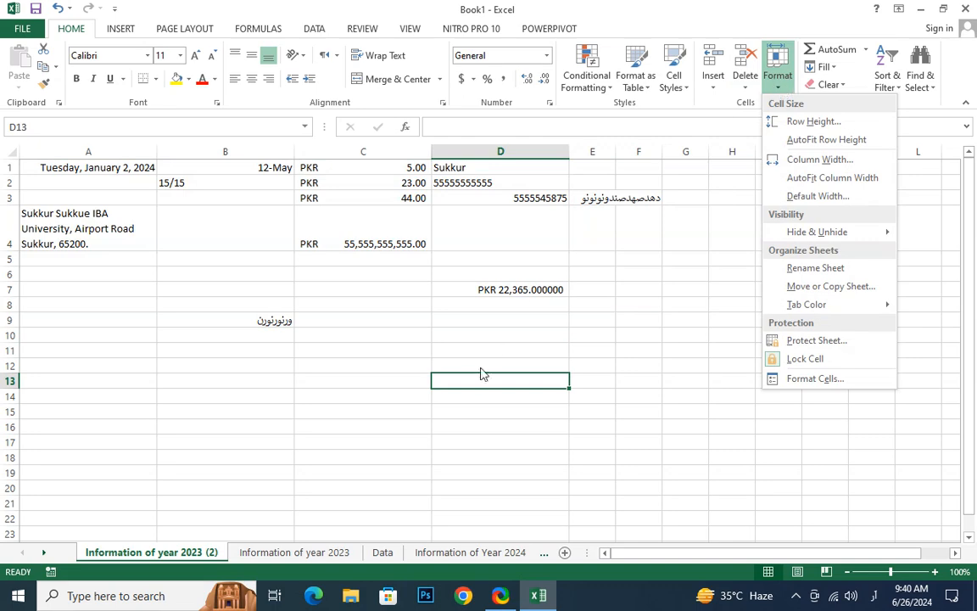
pyautogui.click(428, 335)
pyautogui.click(146, 195)
pyautogui.click(775, 76)
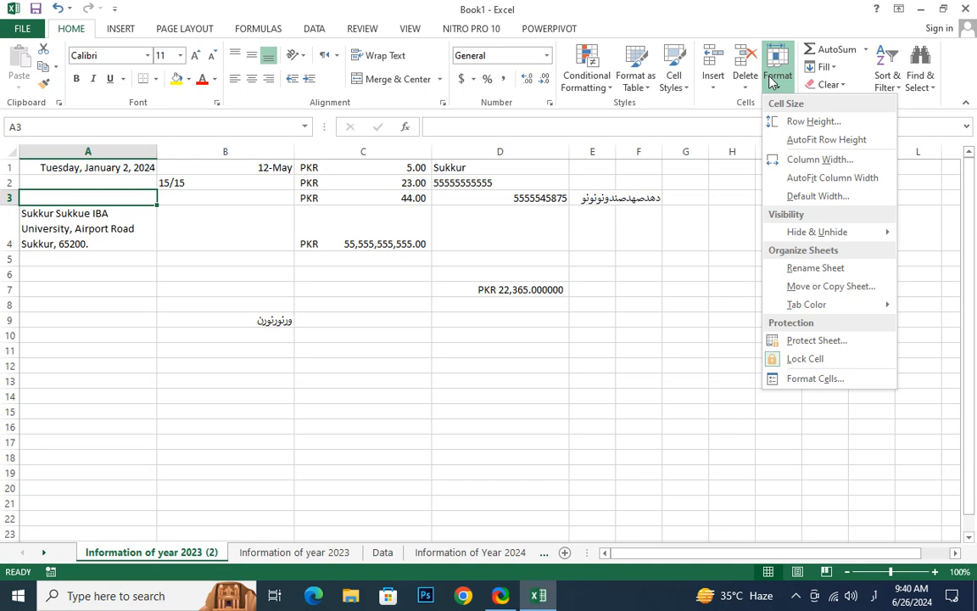
pyautogui.click(158, 555)
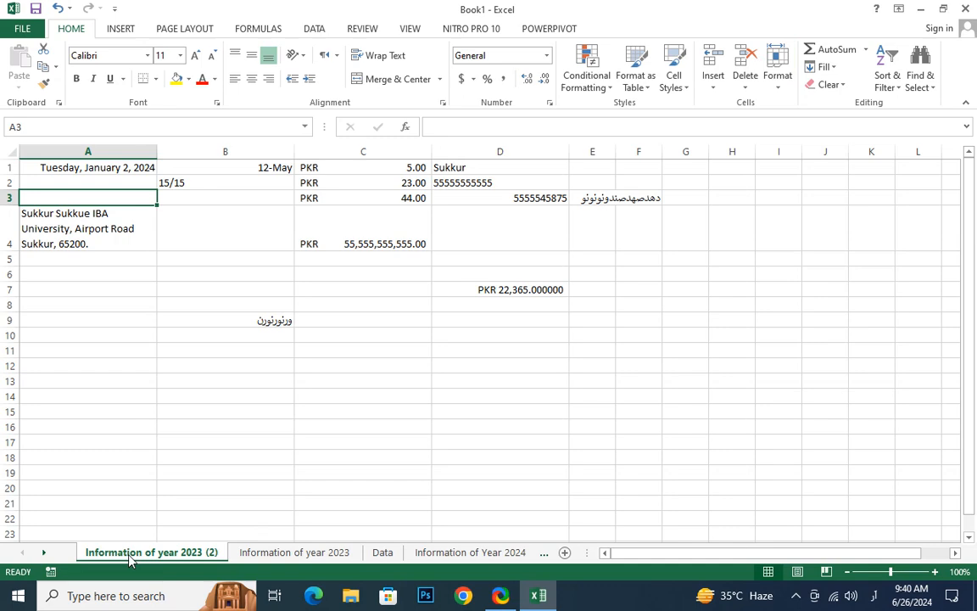
pyautogui.click(493, 560)
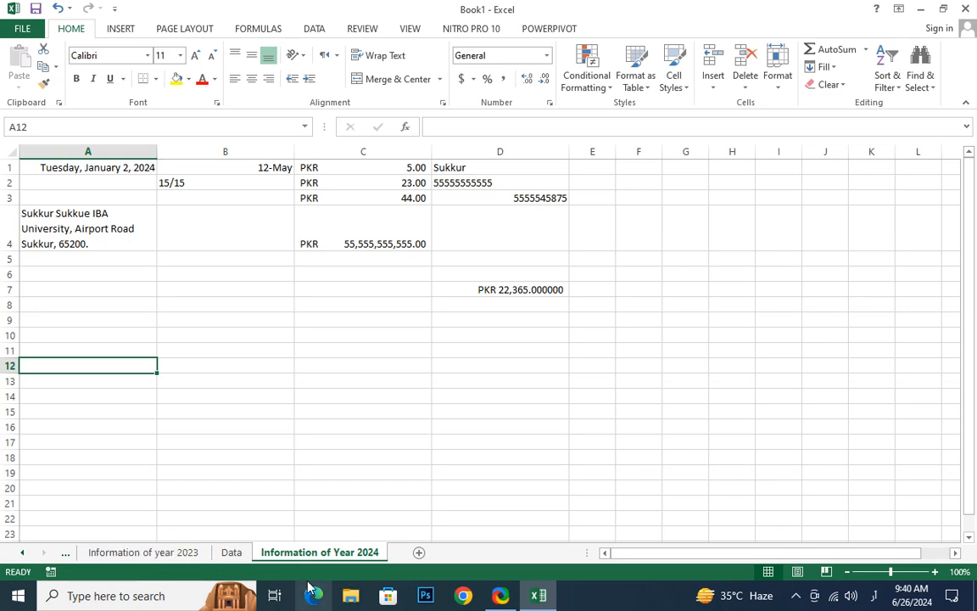
pyautogui.click(191, 553)
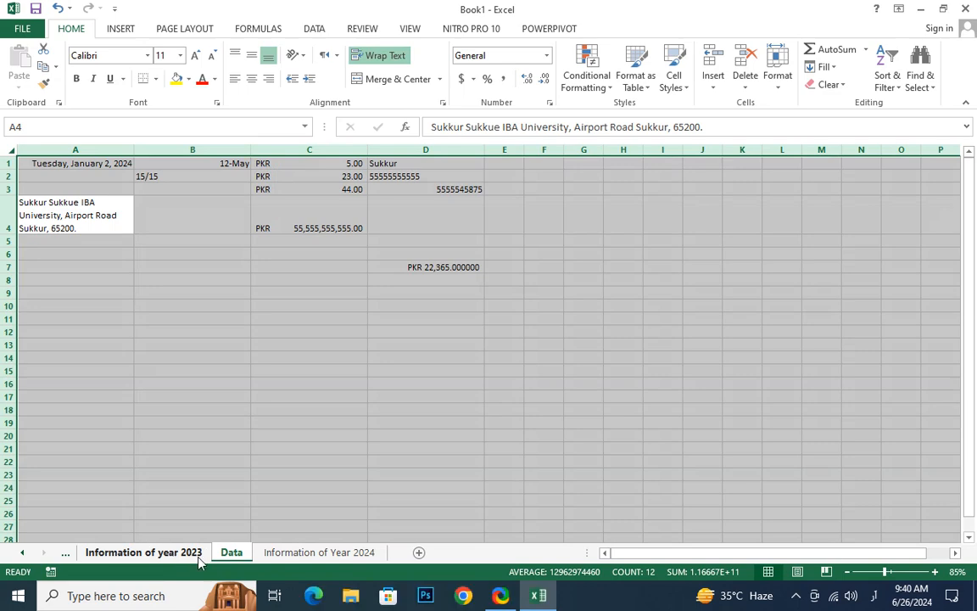
pyautogui.click(335, 553)
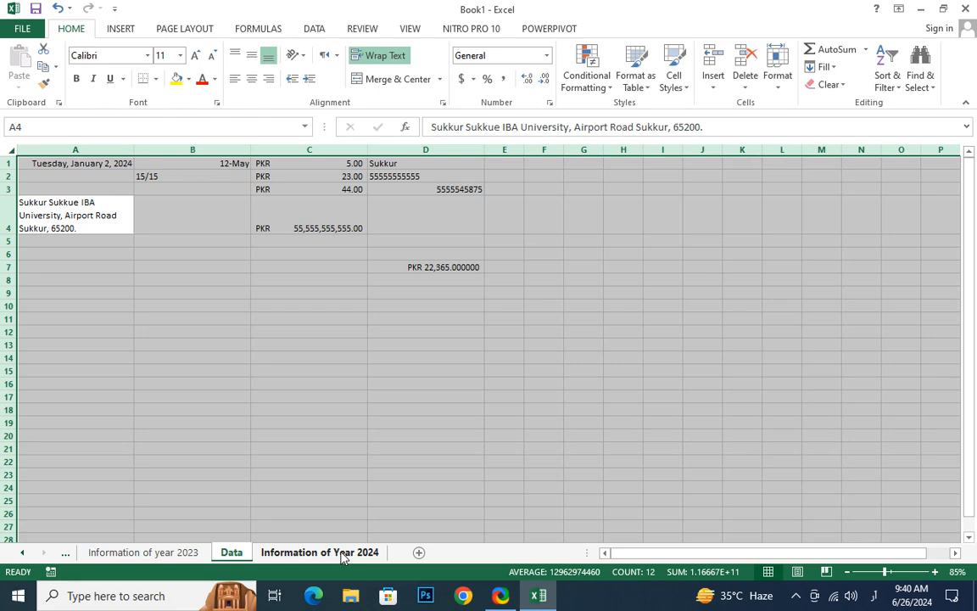
# Set the tab color of the Information of year 2023 sheet to dark green
pyautogui.click(140, 553)
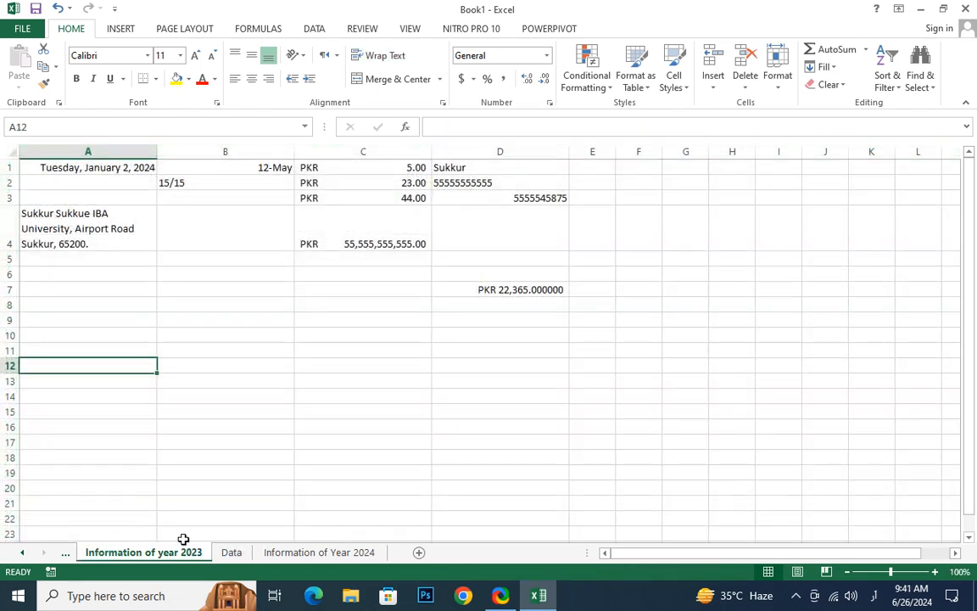
pyautogui.click(778, 80)
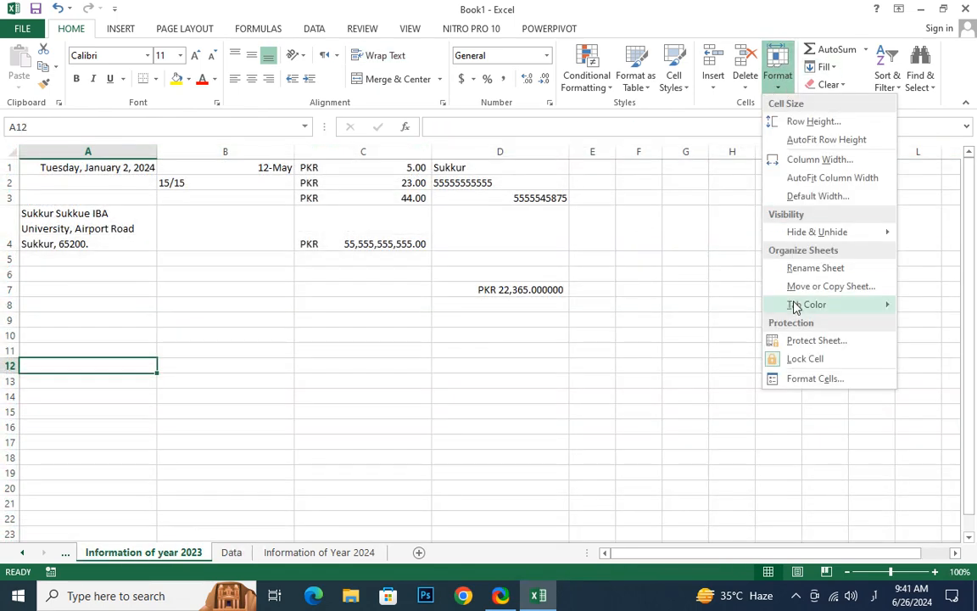
pyautogui.moveTo(823, 305)
pyautogui.click(755, 374)
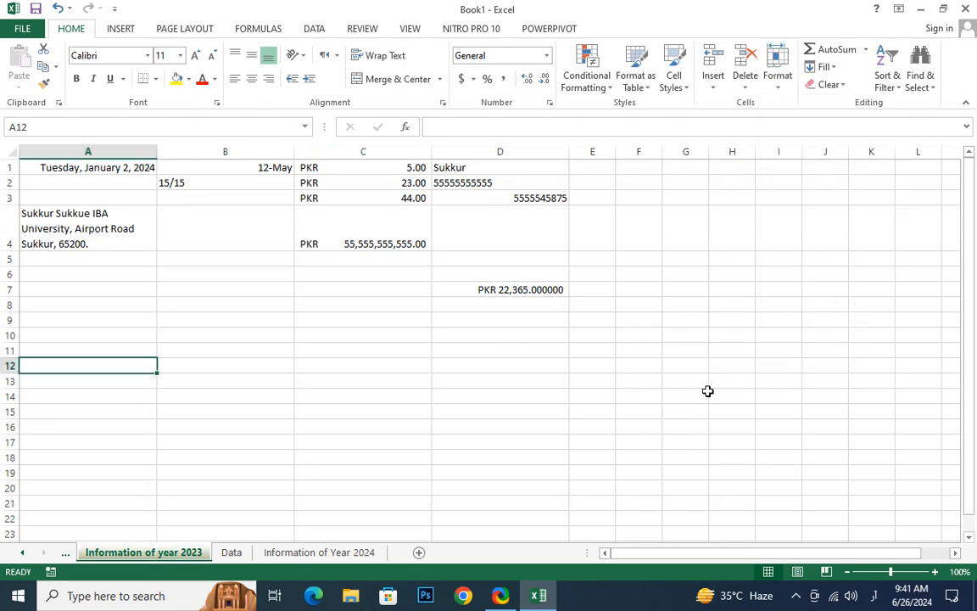
# Set the tab color of the Information of Year 2024 sheet to the standard purple
pyautogui.click(291, 552)
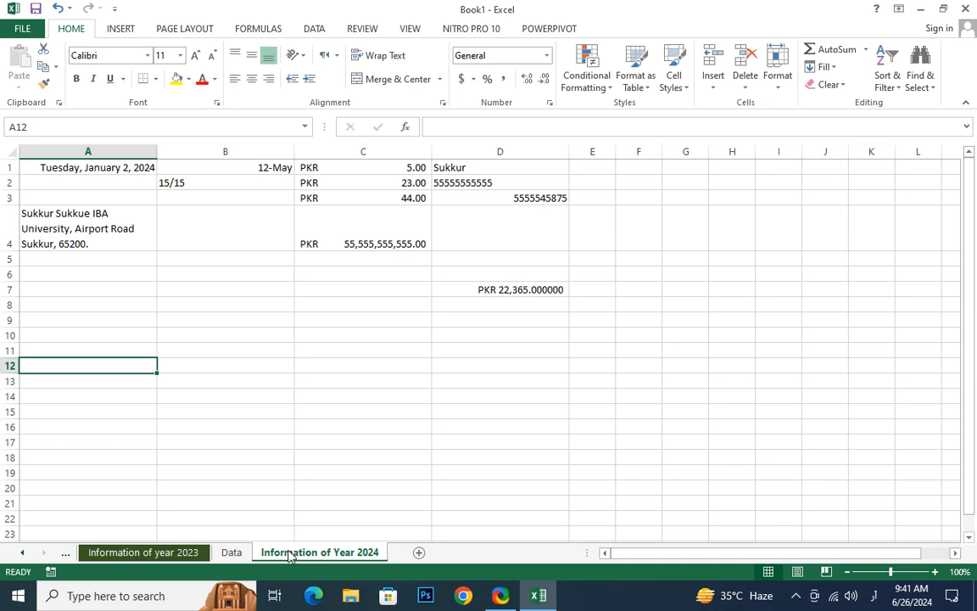
pyautogui.click(776, 87)
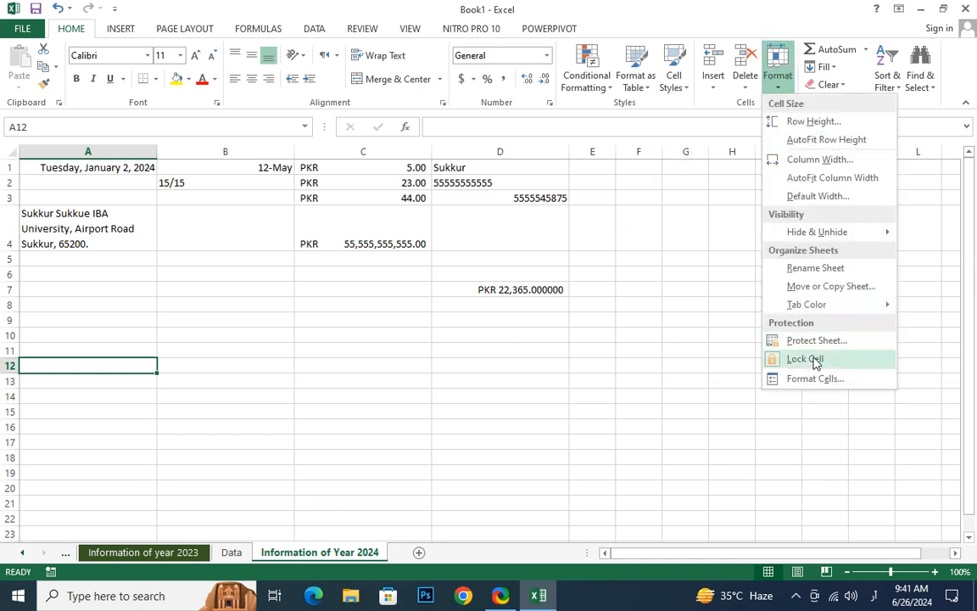
pyautogui.moveTo(811, 308)
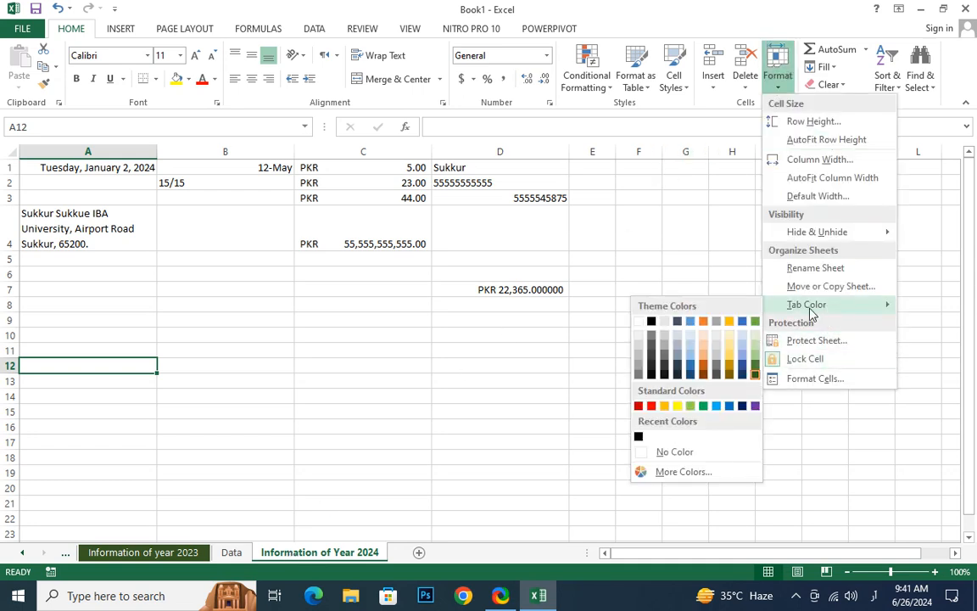
pyautogui.click(755, 406)
# Compare the tab colors of the Information of year 2023 and Information of Year 2024 sheets and review the available tab color palette
pyautogui.moveTo(390, 487); pyautogui.dragTo(365, 473)
pyautogui.click(195, 553)
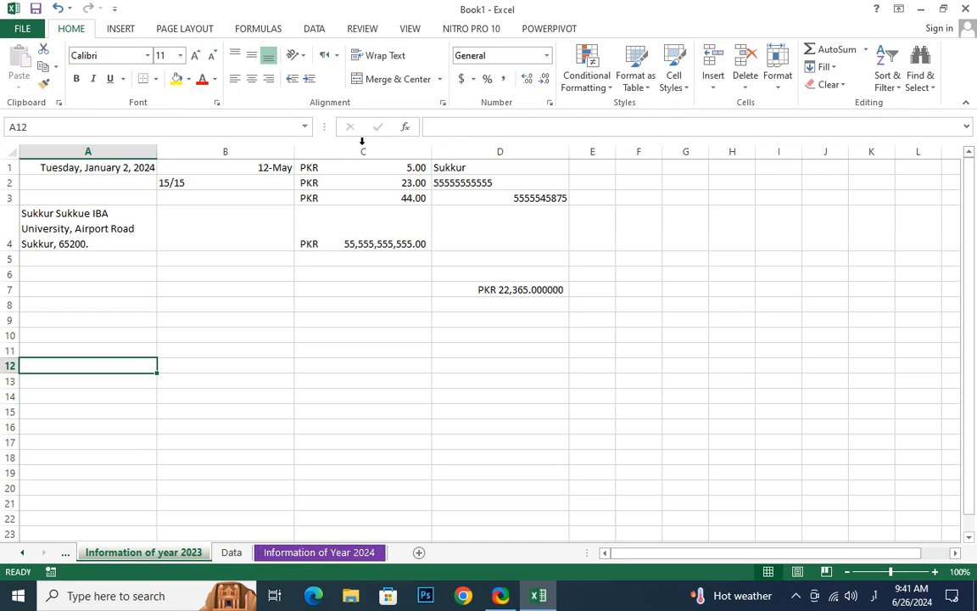
pyautogui.click(249, 310)
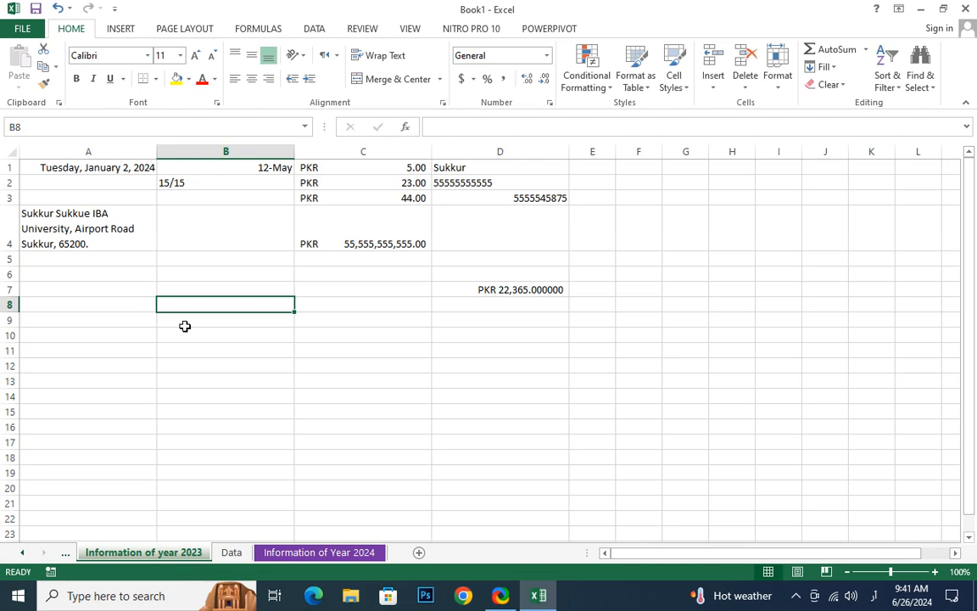
pyautogui.click(355, 553)
pyautogui.click(199, 558)
pyautogui.click(321, 553)
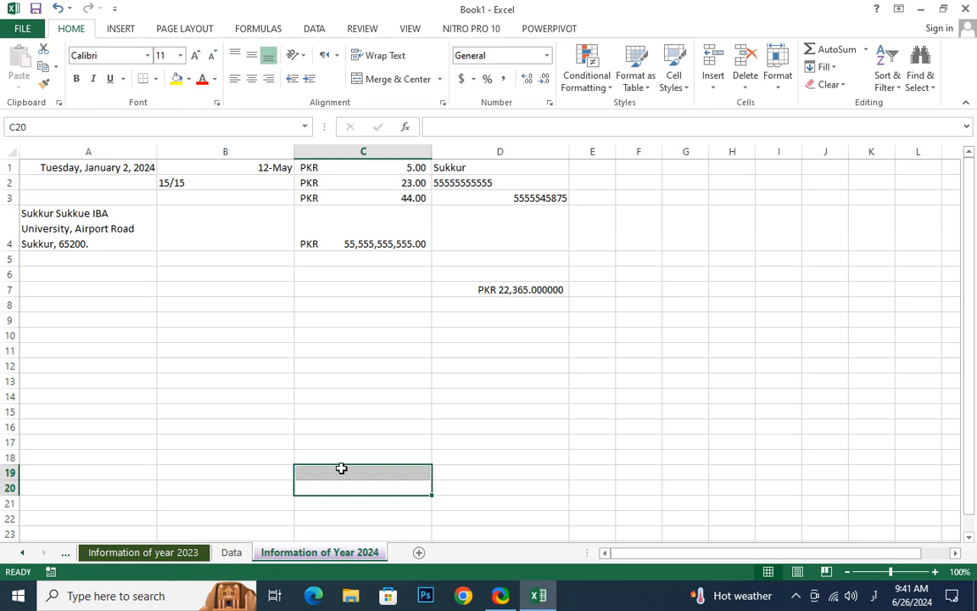
pyautogui.click(507, 392)
pyautogui.click(785, 93)
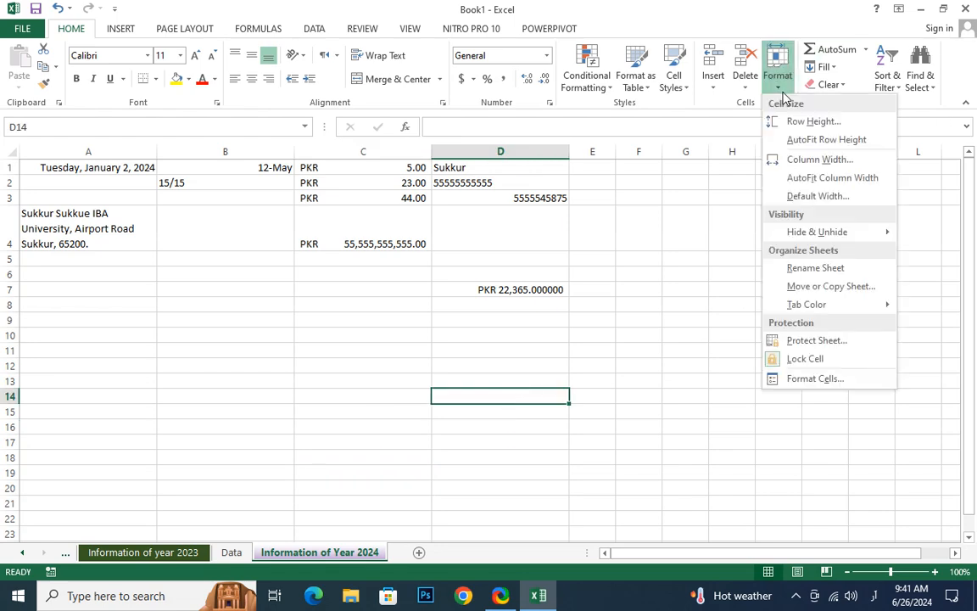
pyautogui.moveTo(827, 312)
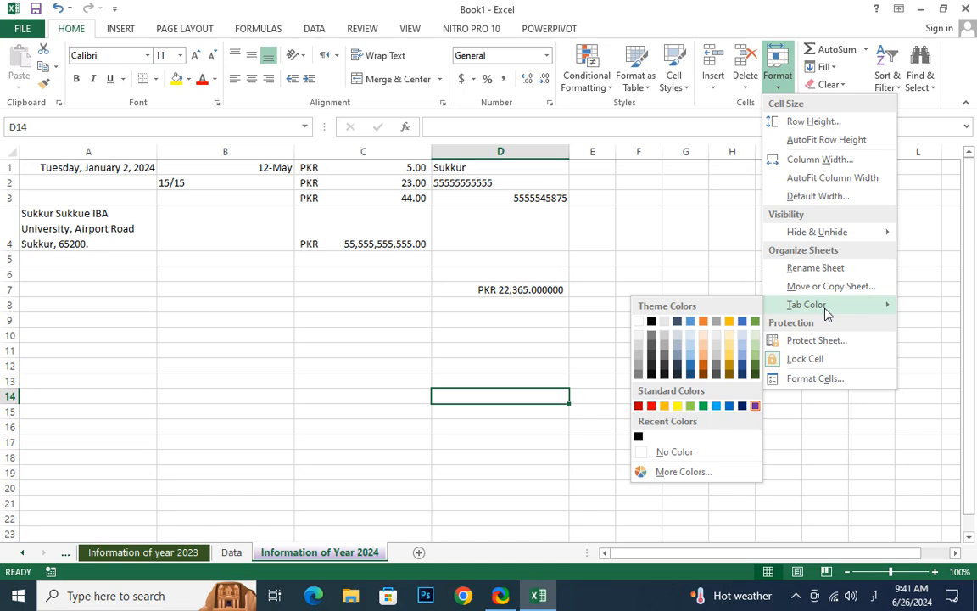
pyautogui.click(613, 295)
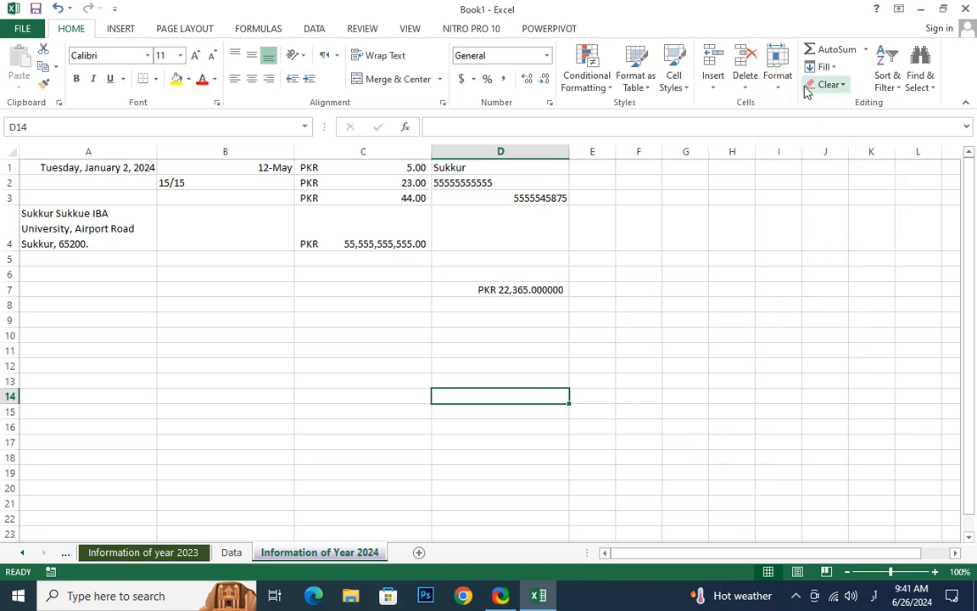
# Protect the Information of Year 2024 sheet with a password, allowing only selection of locked and unlocked cells, and re-enter the password to confirm
pyautogui.click(775, 90)
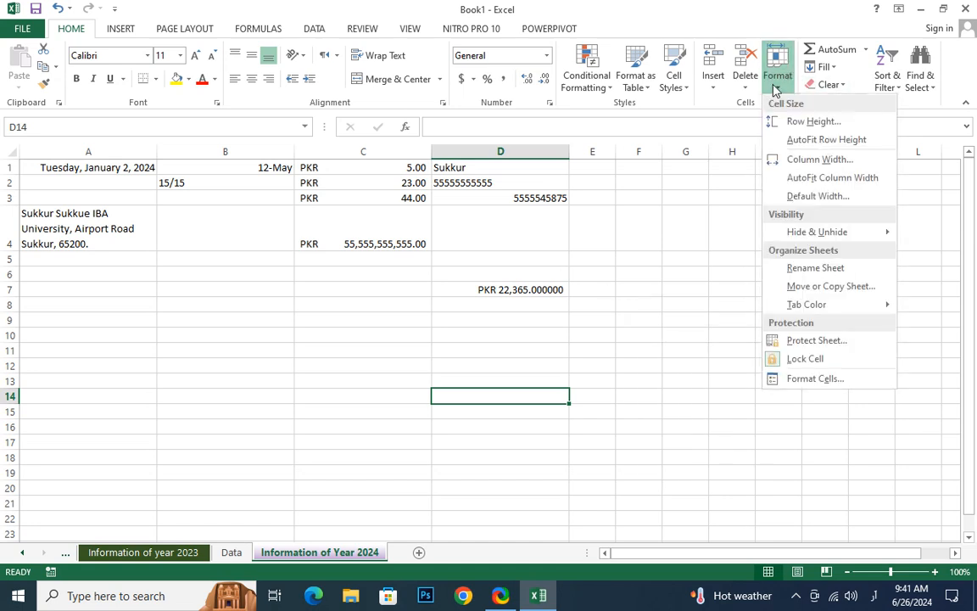
pyautogui.click(812, 348)
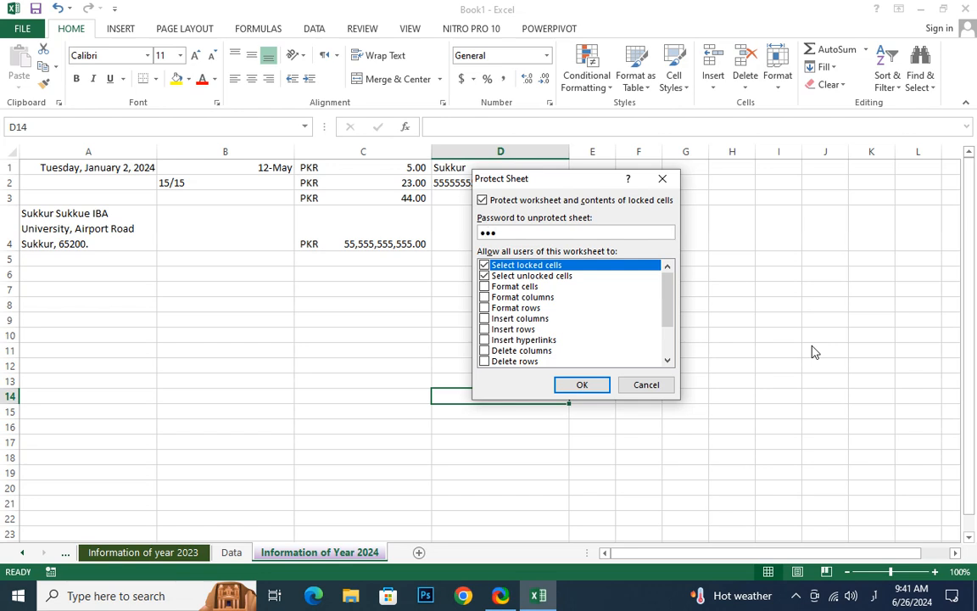
pyautogui.press('Return')
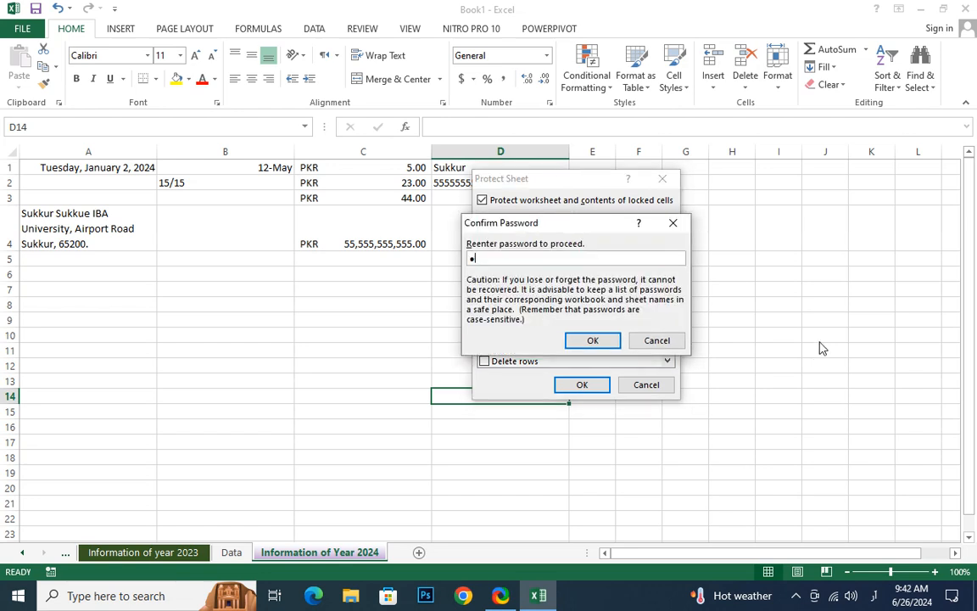
pyautogui.press('Return')
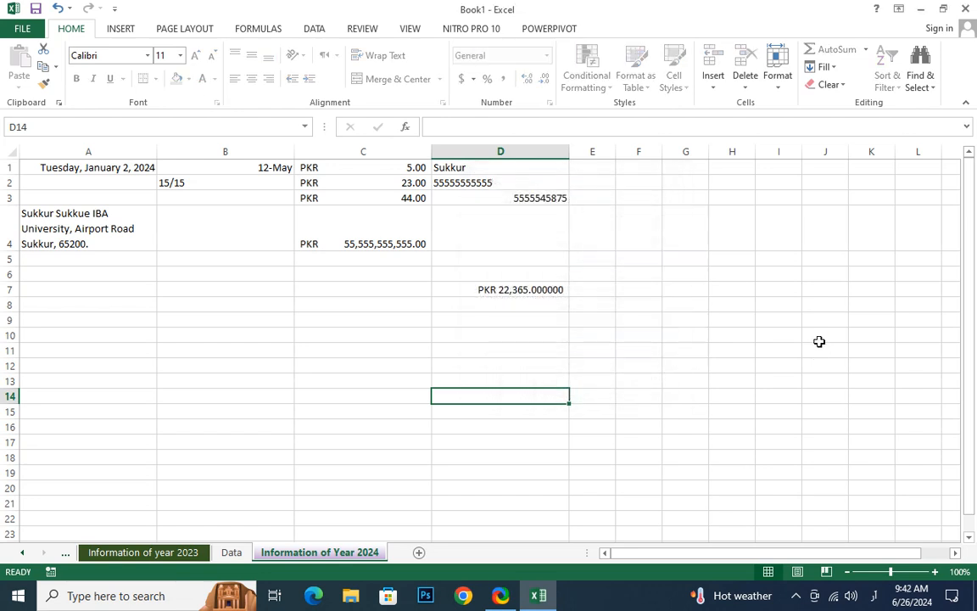
# Try to delete the contents of cells C4, B4 and A4 on the protected Information of Year 2024 sheet
pyautogui.click(314, 217)
pyautogui.press('Delete')
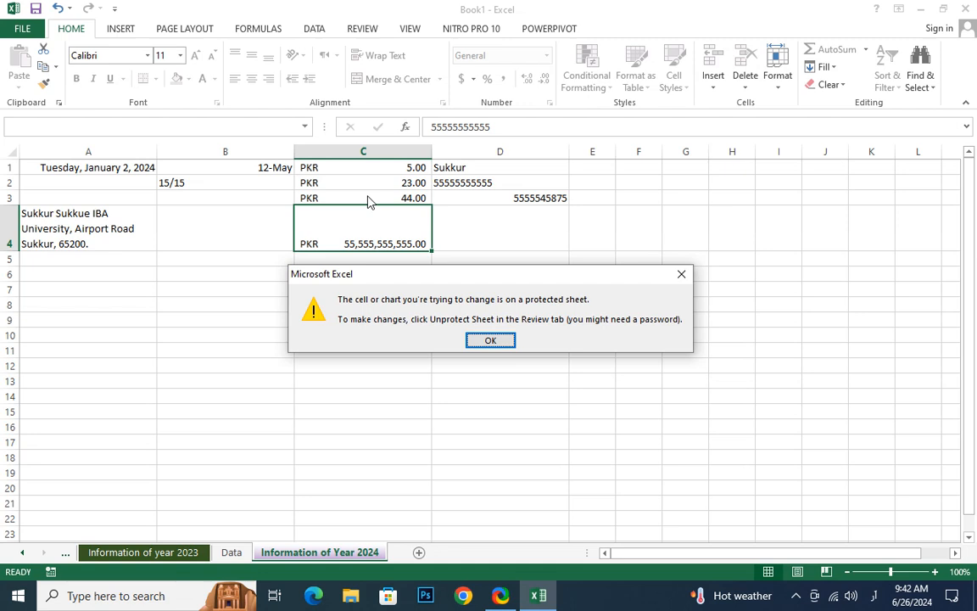
pyautogui.press('Return')
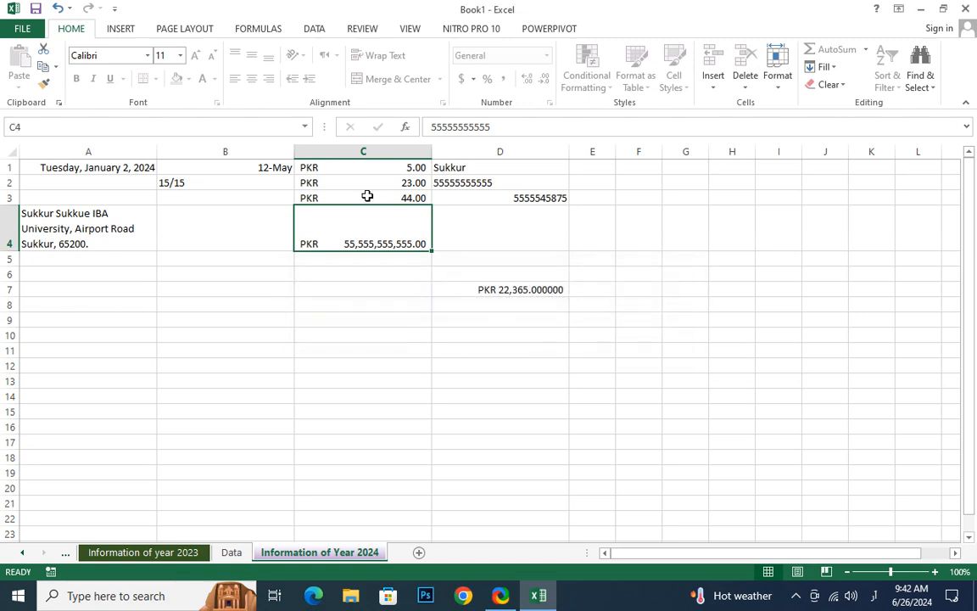
pyautogui.press('Left')
pyautogui.press('Delete')
pyautogui.press('Return')
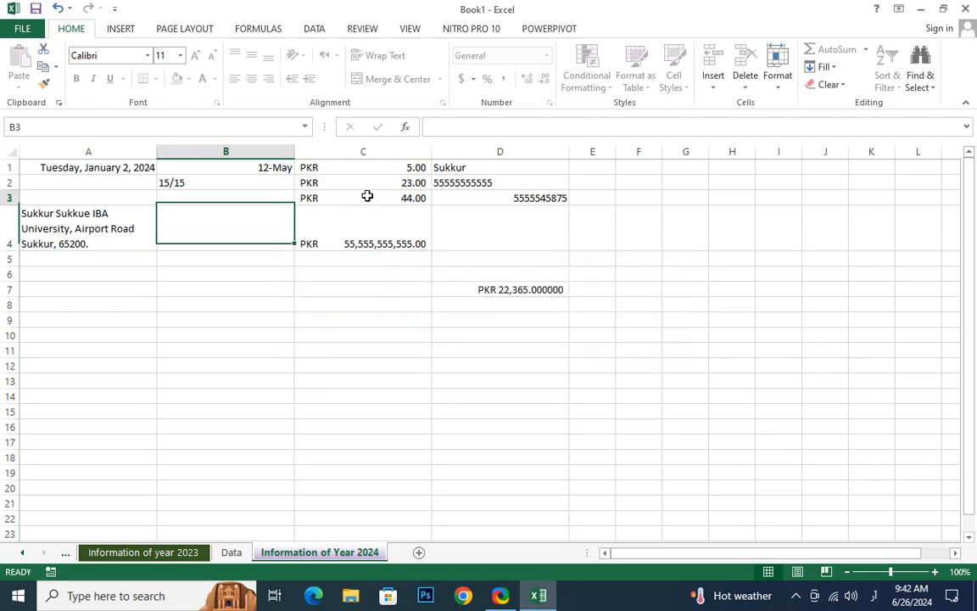
pyautogui.press('Left')
pyautogui.press('Down')
pyautogui.press('Delete')
pyautogui.press('Return')
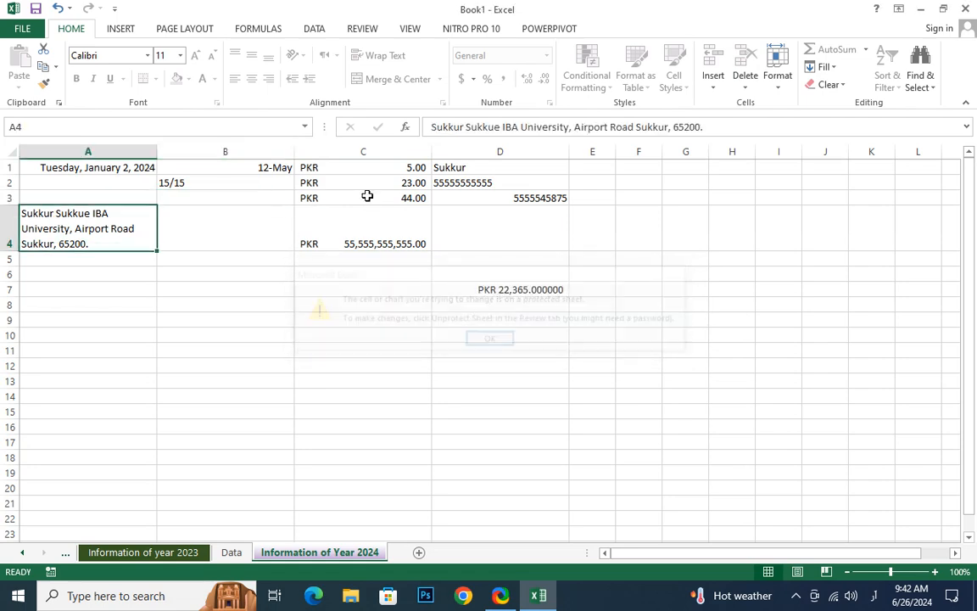
# Select several cells on the protected sheet and try to edit cell A3
pyautogui.click(398, 271)
pyautogui.click(433, 212)
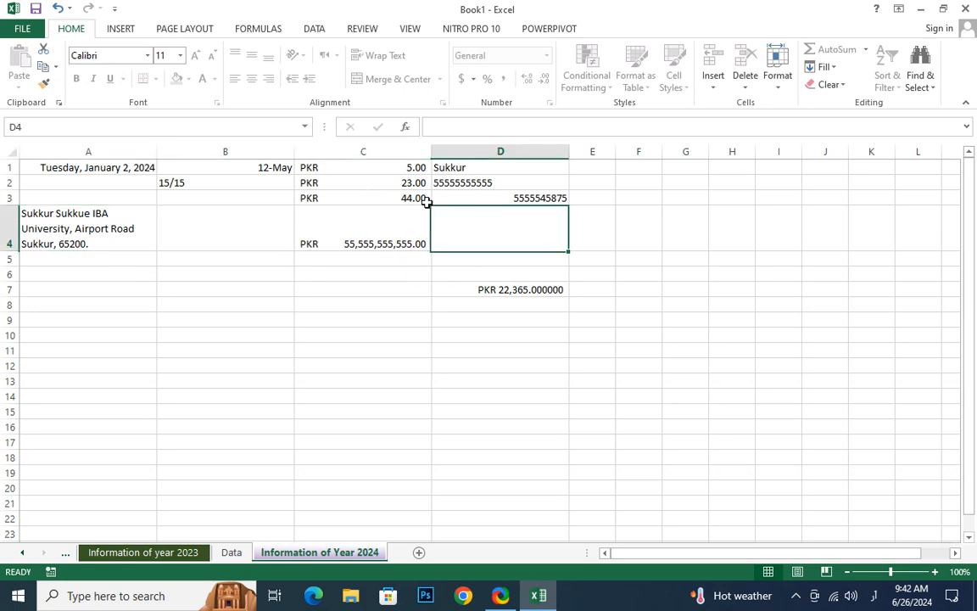
pyautogui.click(374, 186)
pyautogui.click(398, 227)
pyautogui.click(122, 201)
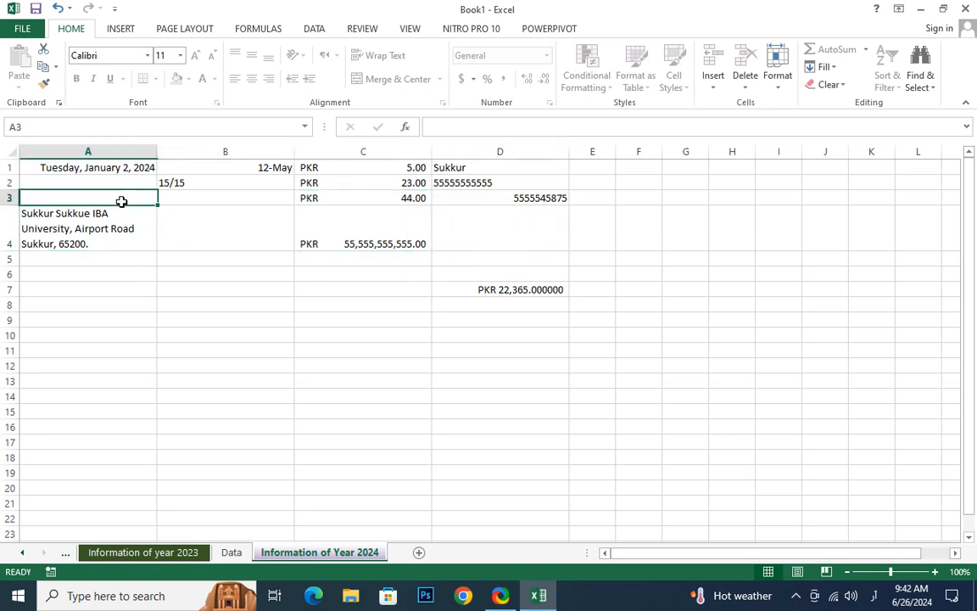
pyautogui.doubleClick(122, 201)
pyautogui.click(506, 341)
# Add a new worksheet after Information of Year 2024 and switch the keyboard language to English (United States)
pyautogui.click(419, 552)
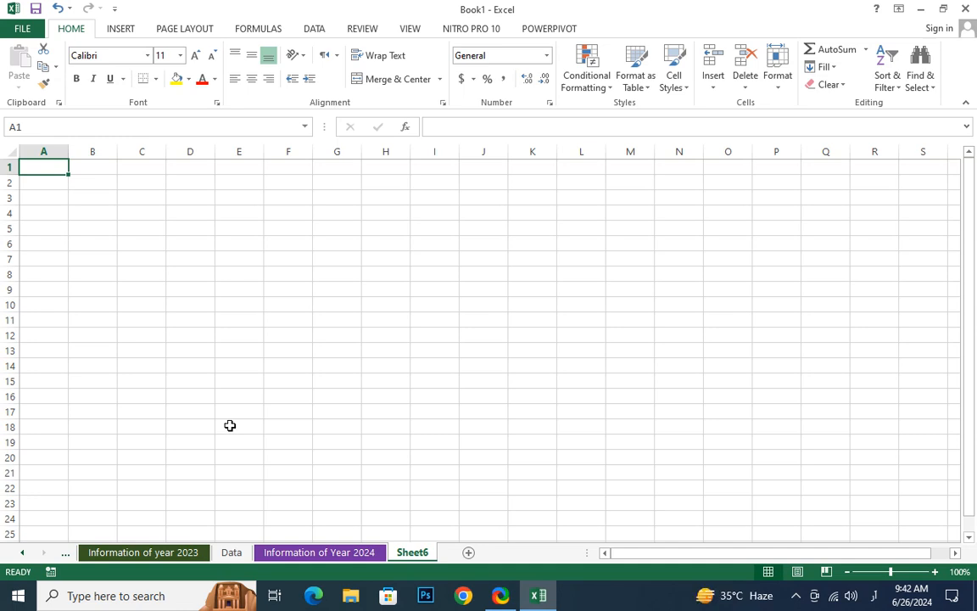
pyautogui.click(76, 227)
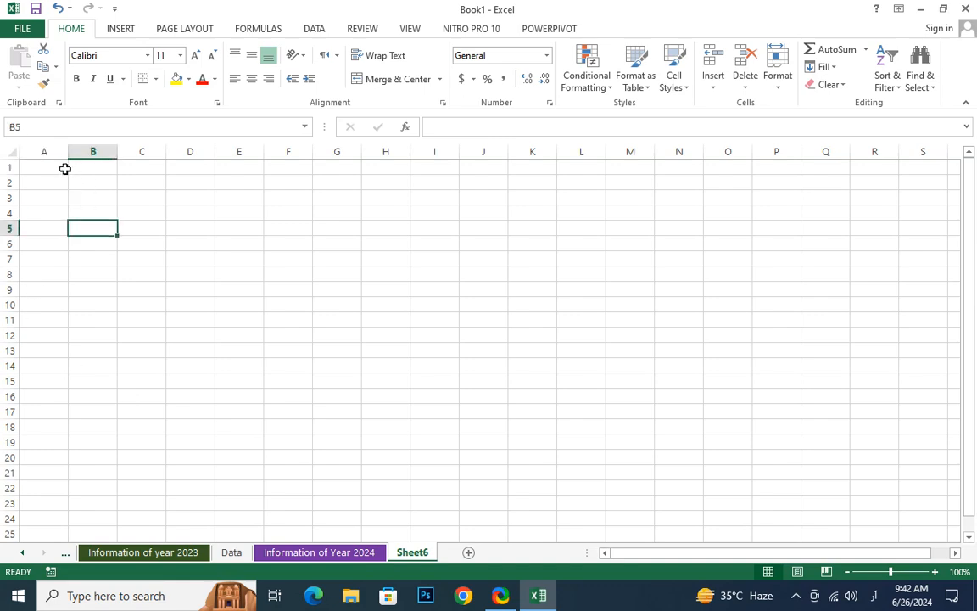
pyautogui.click(65, 169)
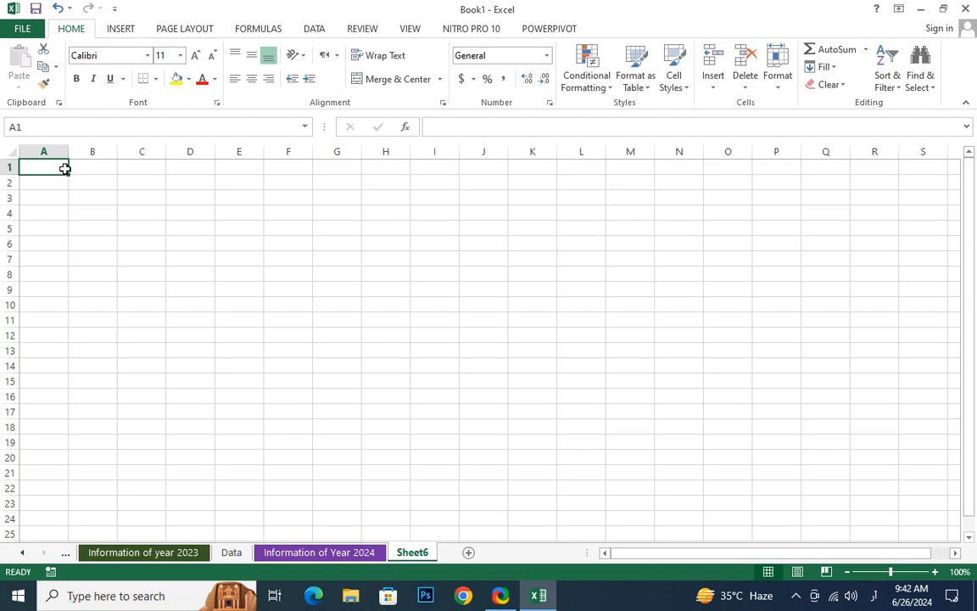
pyautogui.write('\\')
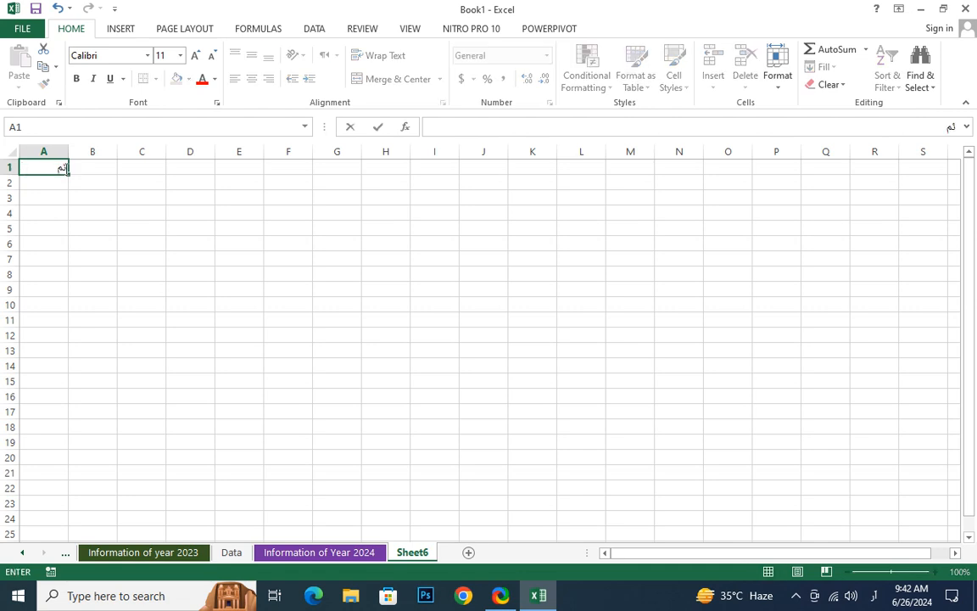
pyautogui.click(874, 596)
pyautogui.click(879, 433)
# Enter the sample text ومرومرمرم in cell A1 using the Sindhi (Arabic) keyboard and switch back to English (United States)
pyautogui.click(865, 595)
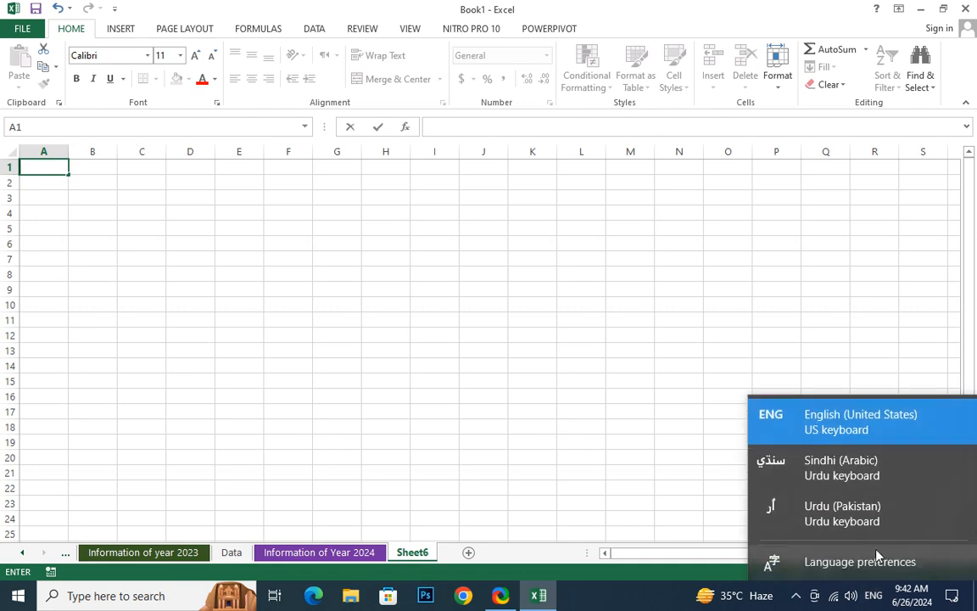
pyautogui.click(878, 468)
pyautogui.write('مو')
pyautogui.write('رومرمرم')
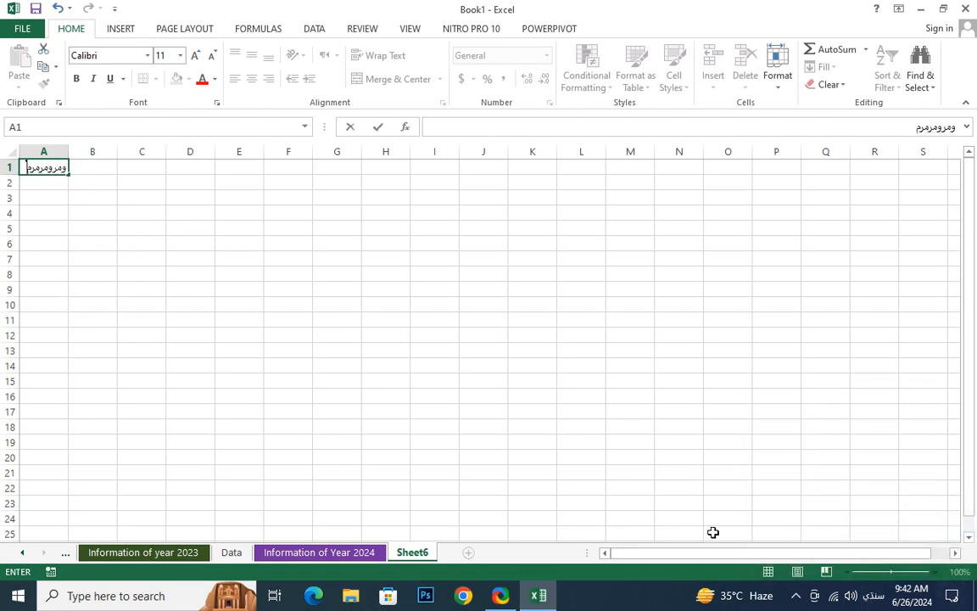
pyautogui.click(874, 595)
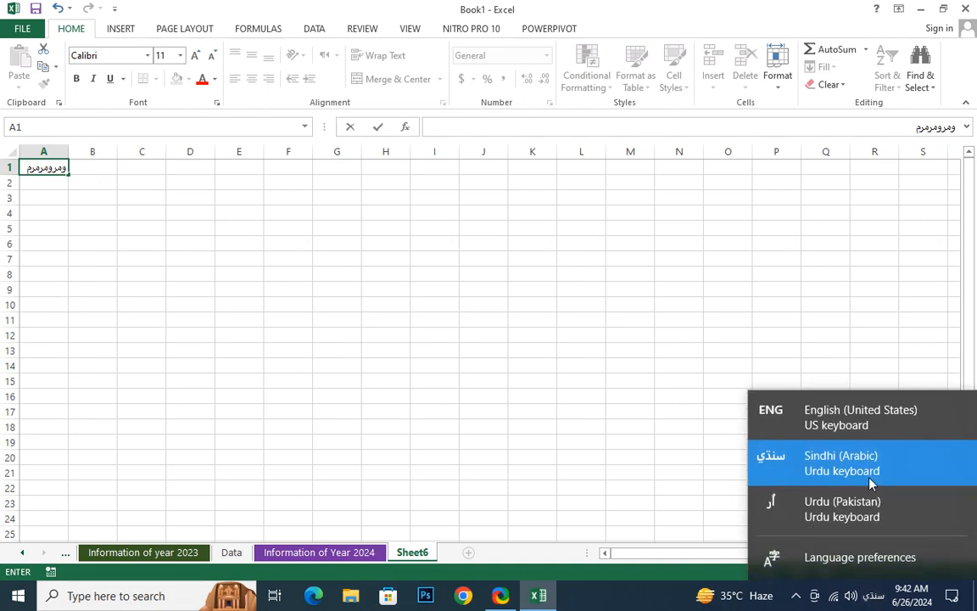
pyautogui.click(874, 415)
pyautogui.click(42, 196)
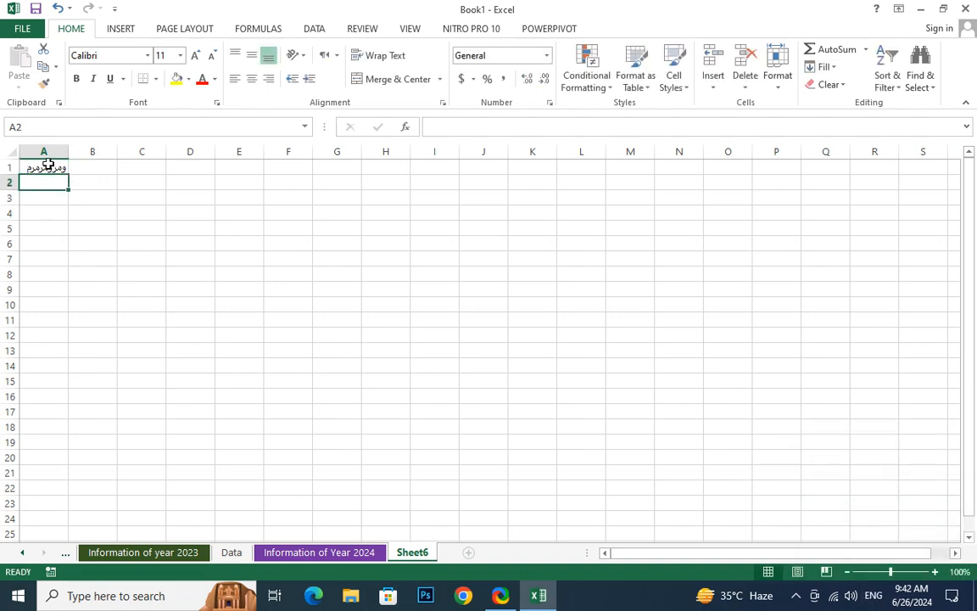
# Enter the column headers SO in cell A1 and Name in cell B1 of the new sheet
pyautogui.click(45, 166)
pyautogui.write('Nam')
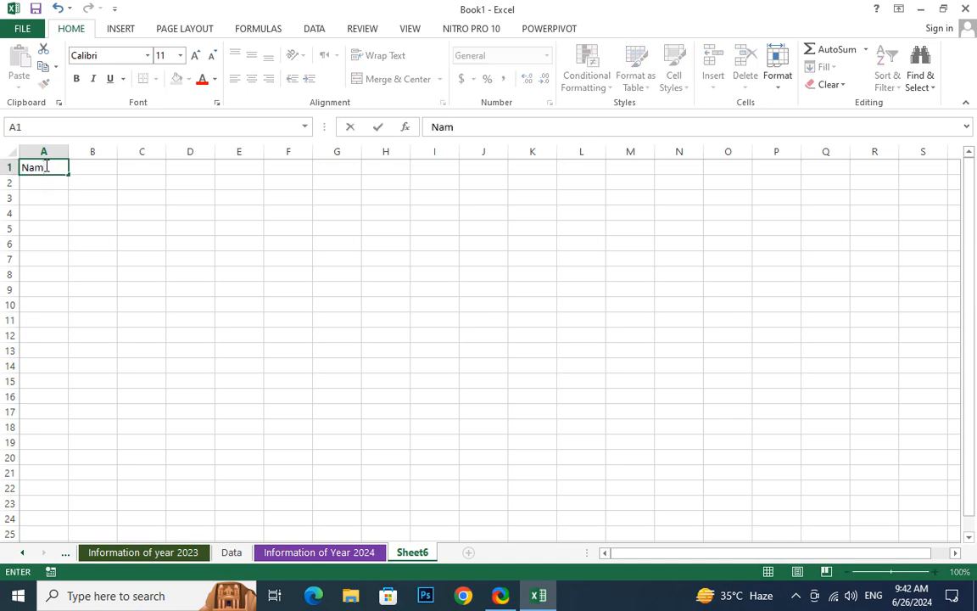
pyautogui.press('BackSpace')
pyautogui.press('BackSpace')
pyautogui.press('BackSpace')
pyautogui.write('SO')
pyautogui.press('Tab')
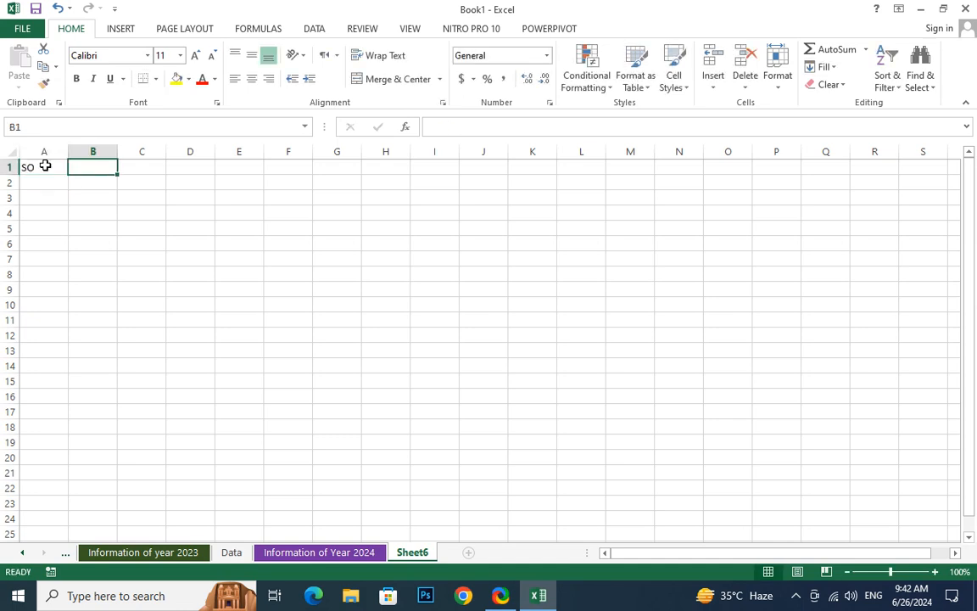
pyautogui.write('Namw')
pyautogui.press('BackSpace')
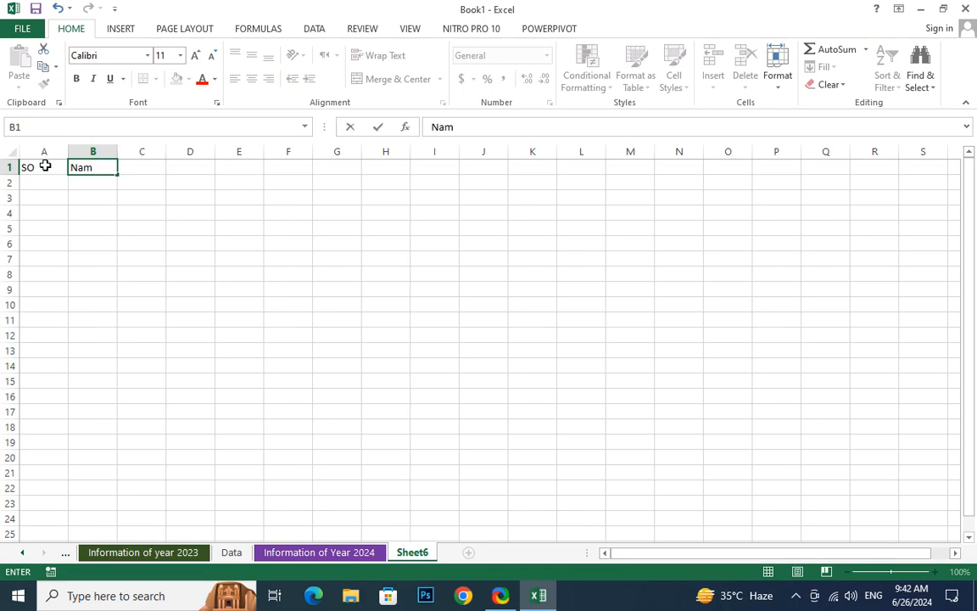
pyautogui.write('e')
pyautogui.press('Tab')
# Enter the column header Father Namwe in cell C1
pyautogui.write('Fathers')
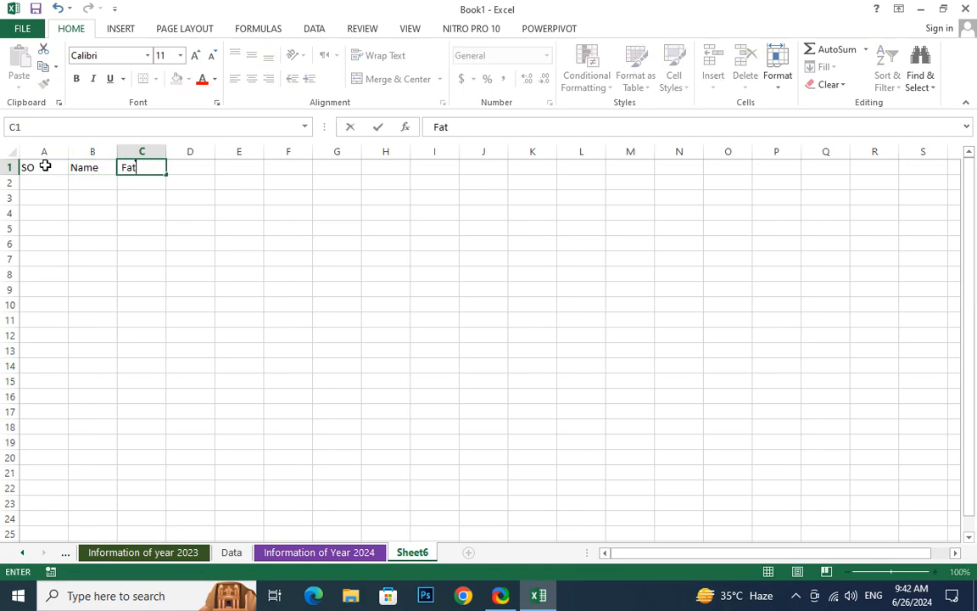
pyautogui.press('BackSpace')
pyautogui.write('Name')
pyautogui.press('Tab')
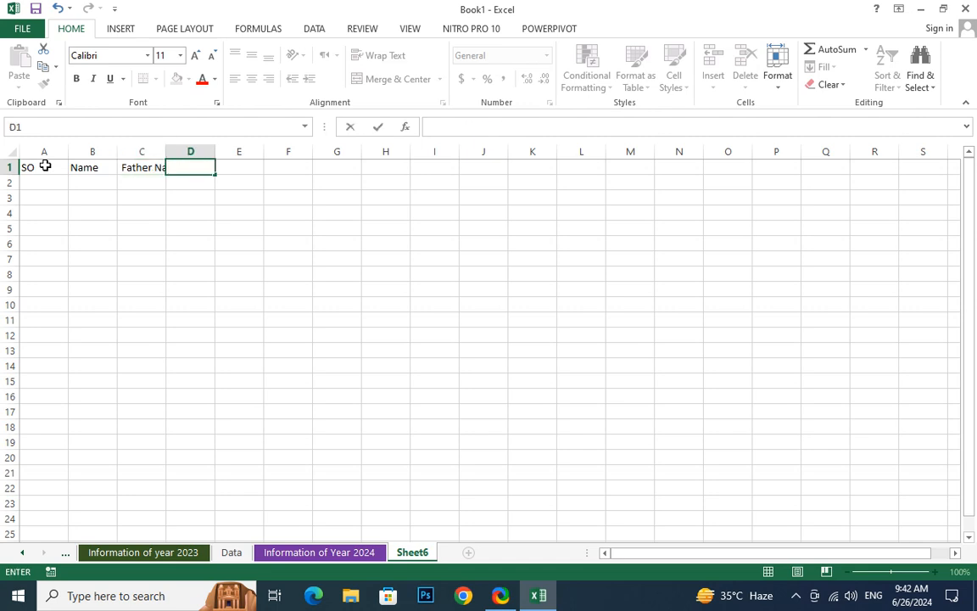
# AutoFit the width of column C to its header and select cell C1
pyautogui.click(261, 318)
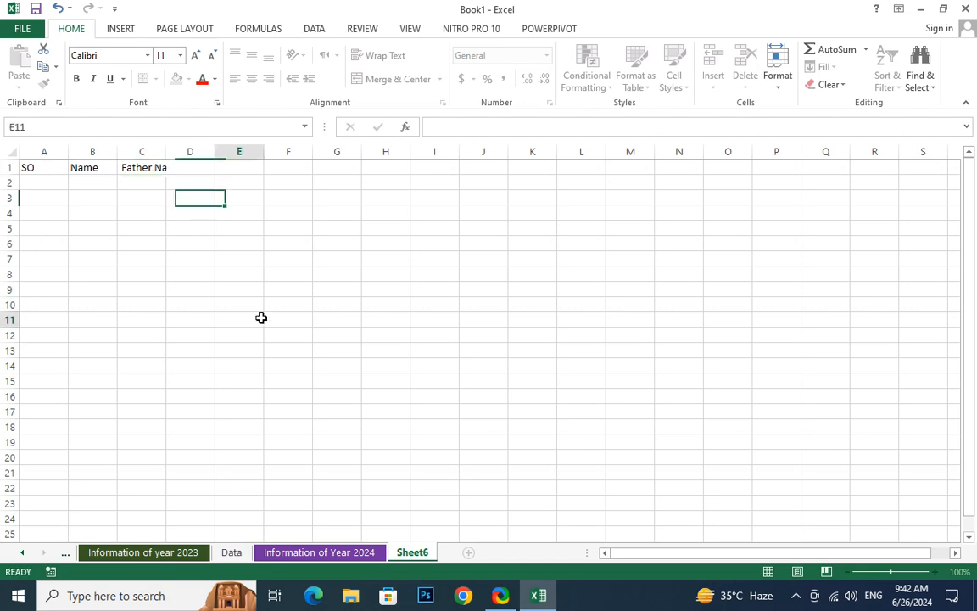
pyautogui.doubleClick(166, 154)
pyautogui.click(177, 165)
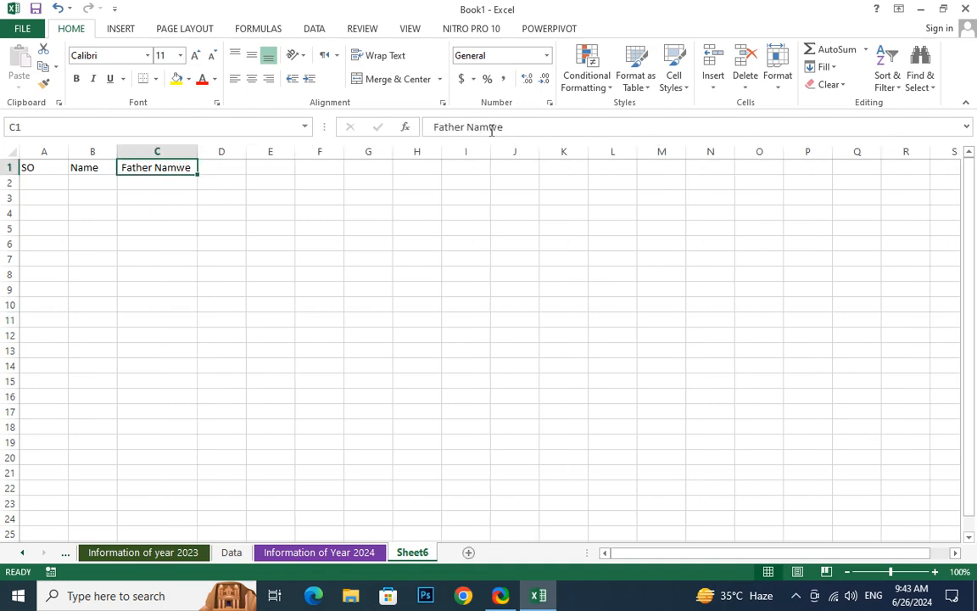
# Correct the column header in cell C1 to Father Name
pyautogui.moveTo(491, 129); pyautogui.dragTo(600, 130)
pyautogui.write('e')
pyautogui.click(243, 242)
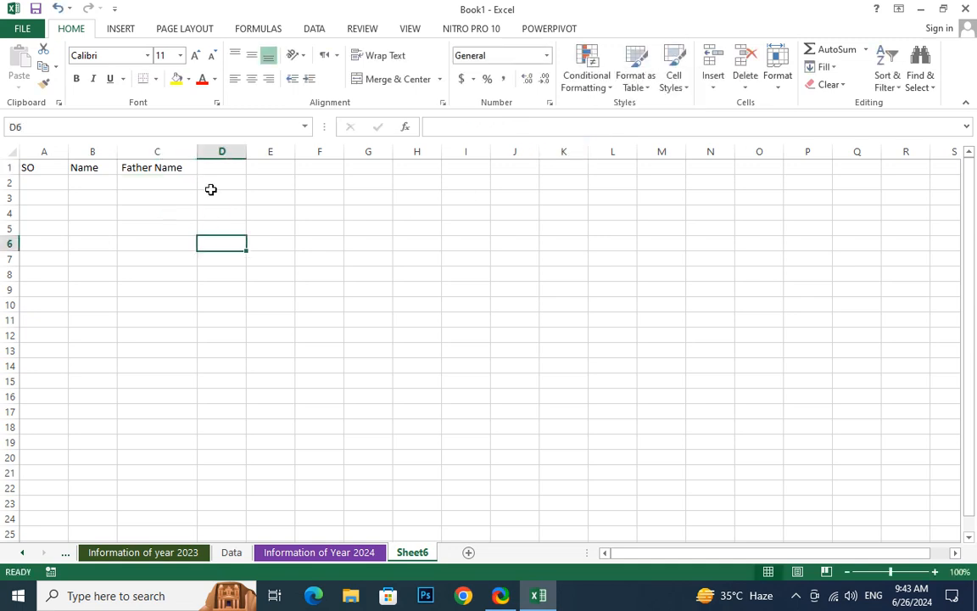
# Enter the column header Marks in cell D1
pyautogui.click(218, 168)
pyautogui.write('Mar')
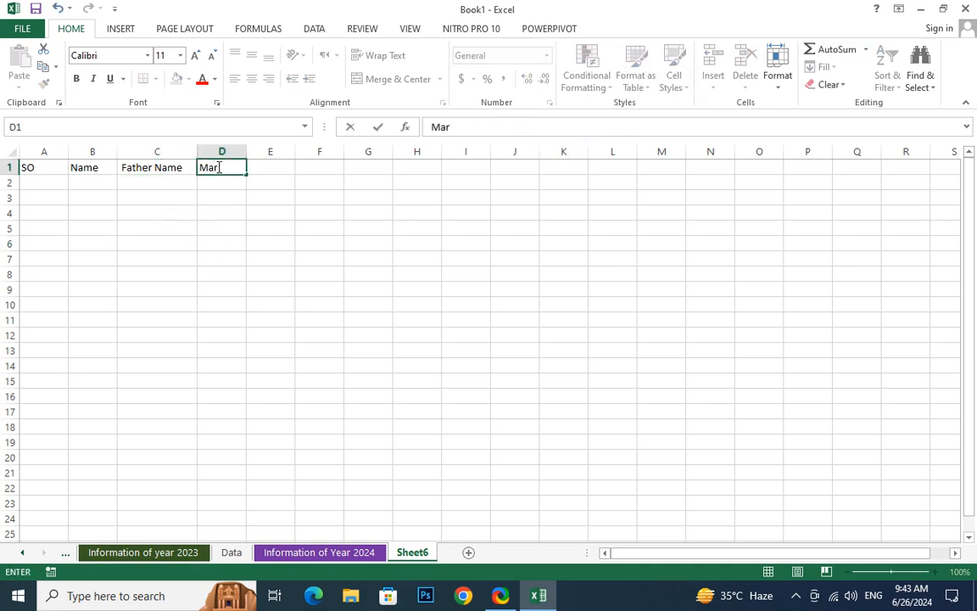
pyautogui.write('ks')
pyautogui.press('Return')
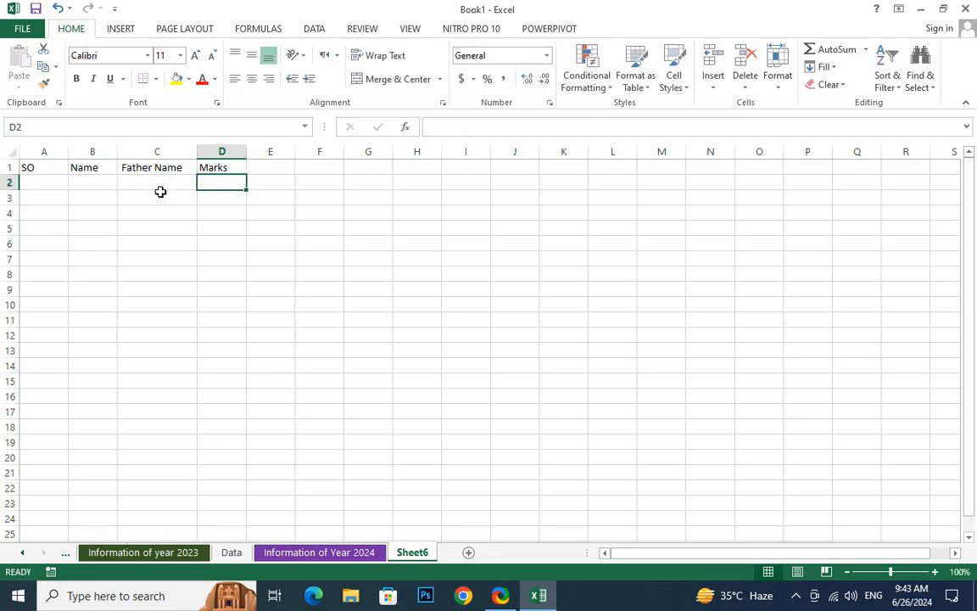
# Enter the serial numbers 1 in cell A2 and 2 in cells A4 and A3 under the SO header
pyautogui.click(52, 179)
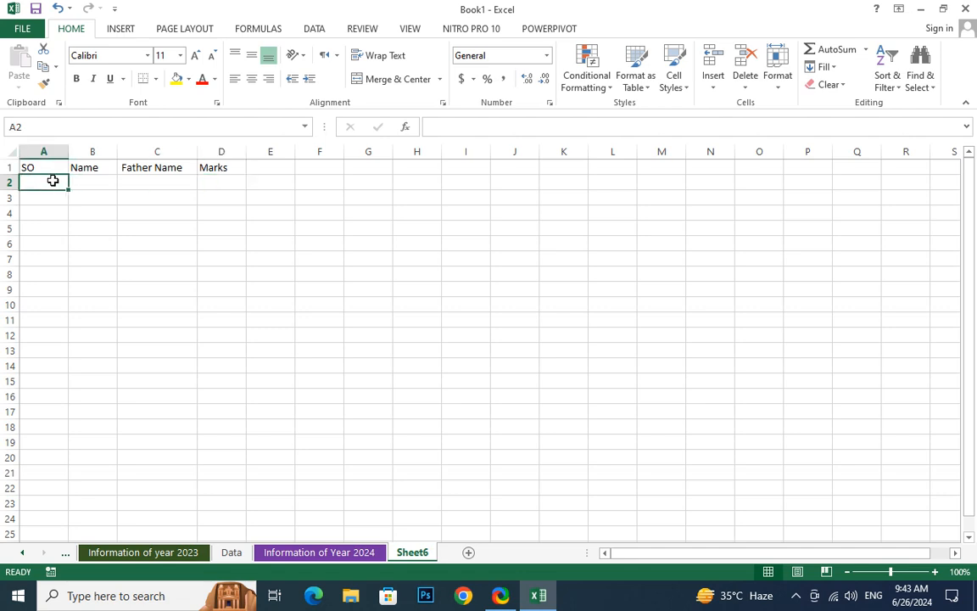
pyautogui.write('1')
pyautogui.press('Return')
pyautogui.press('Return')
pyautogui.write('2')
pyautogui.press('Return')
pyautogui.click(31, 196)
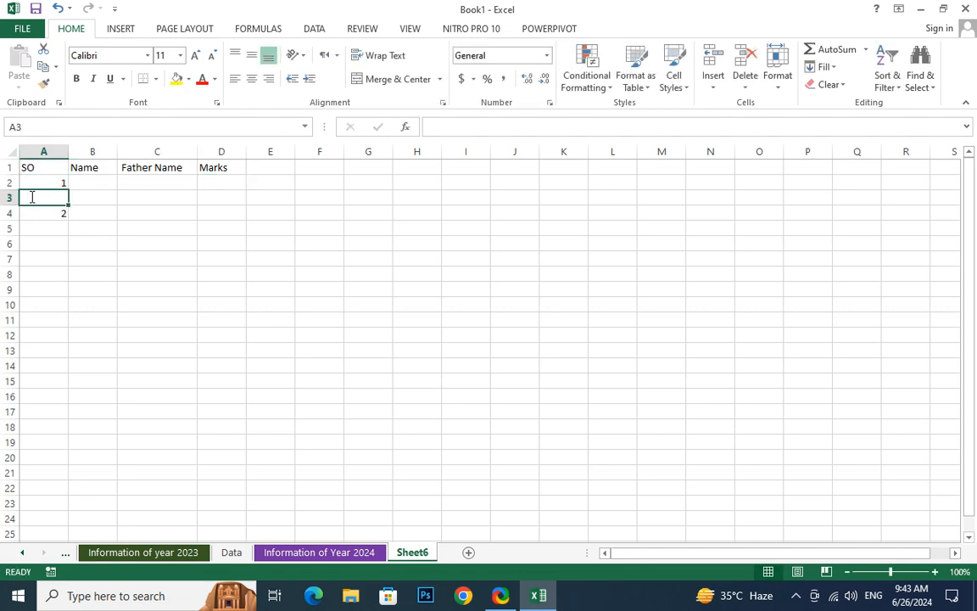
pyautogui.write('2')
pyautogui.press('Return')
# Fill the serial number series down column A from A2 to row 92
pyautogui.click(62, 180)
pyautogui.moveTo(62, 179); pyautogui.dragTo(53, 543)
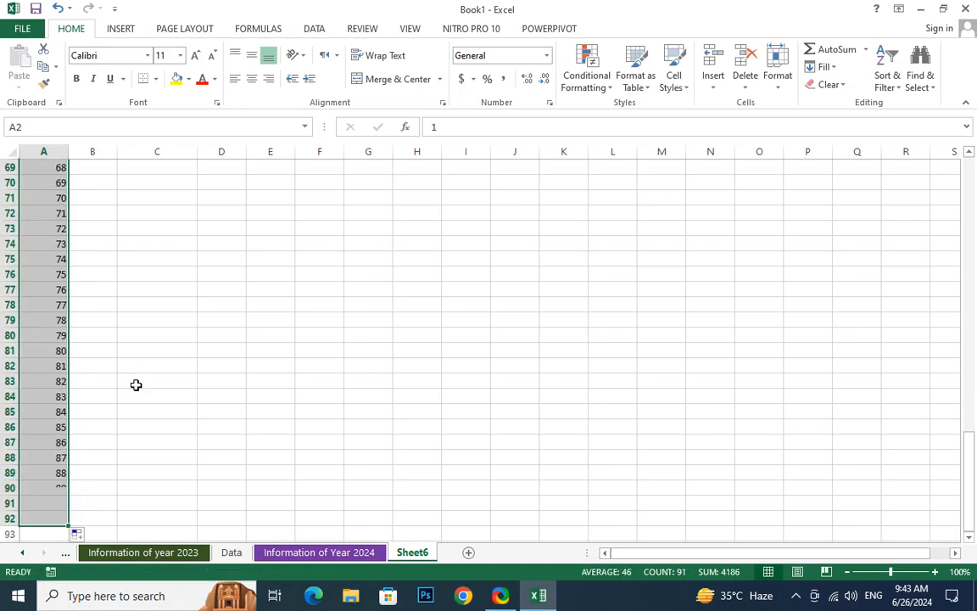
pyautogui.scroll(10, 137, 380)
pyautogui.scroll(7, 140, 373)
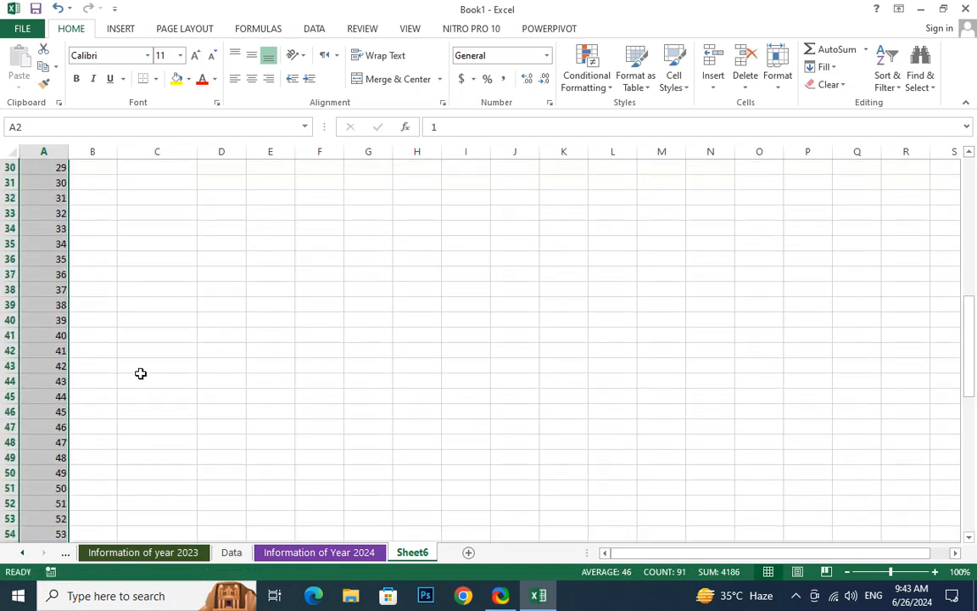
pyautogui.moveTo(972, 322); pyautogui.dragTo(972, 255)
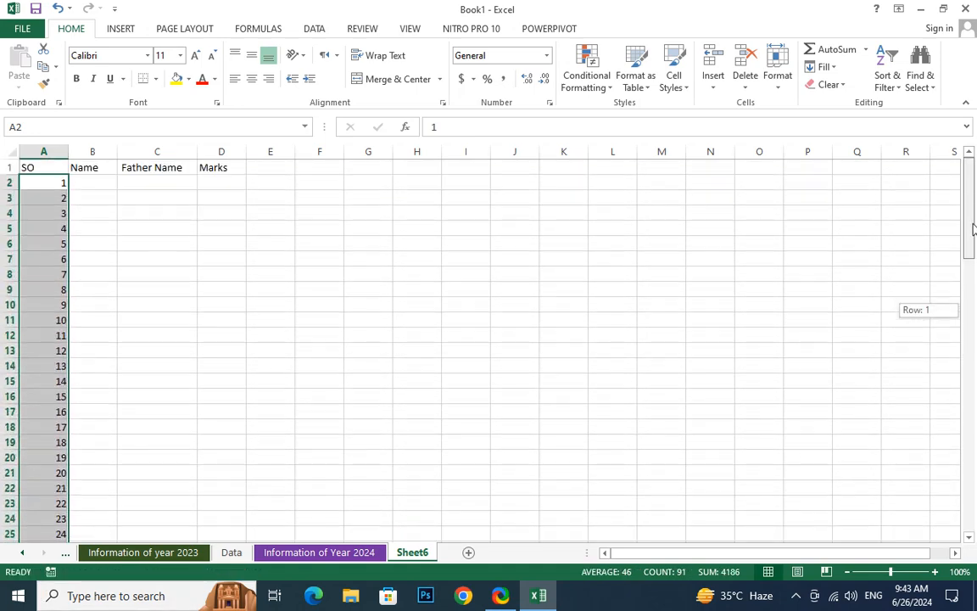
# Enter the first record's name in B2 and the father's name in C2, correcting its spelling
pyautogui.click(103, 184)
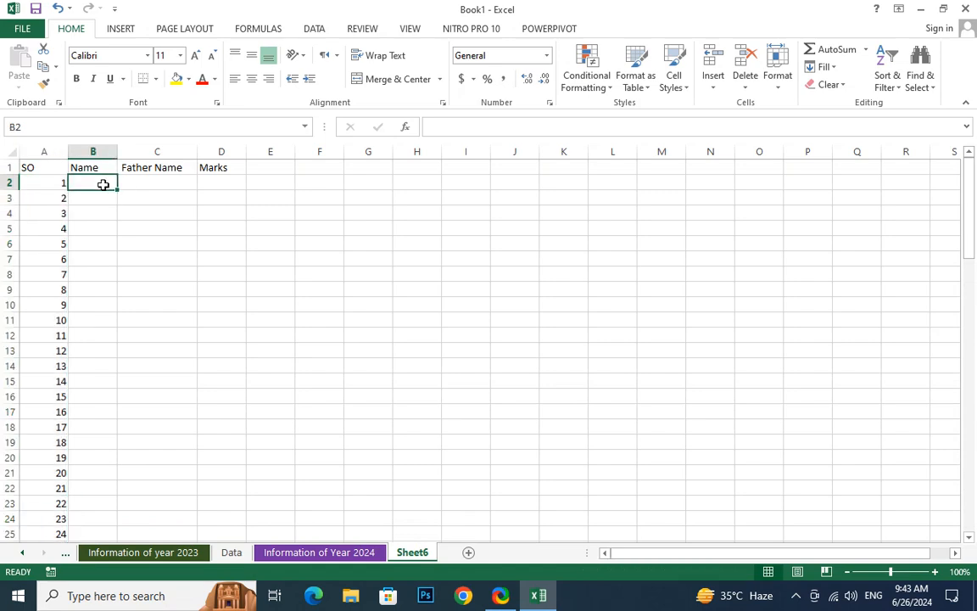
pyautogui.write('Akra')
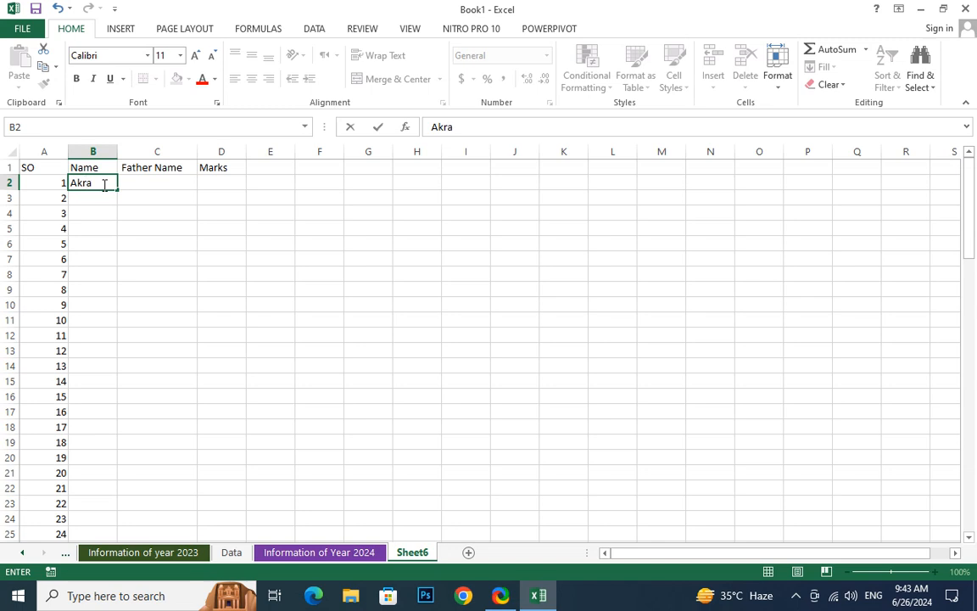
pyautogui.write('n')
pyautogui.press('BackSpace')
pyautogui.write('m')
pyautogui.press('Tab')
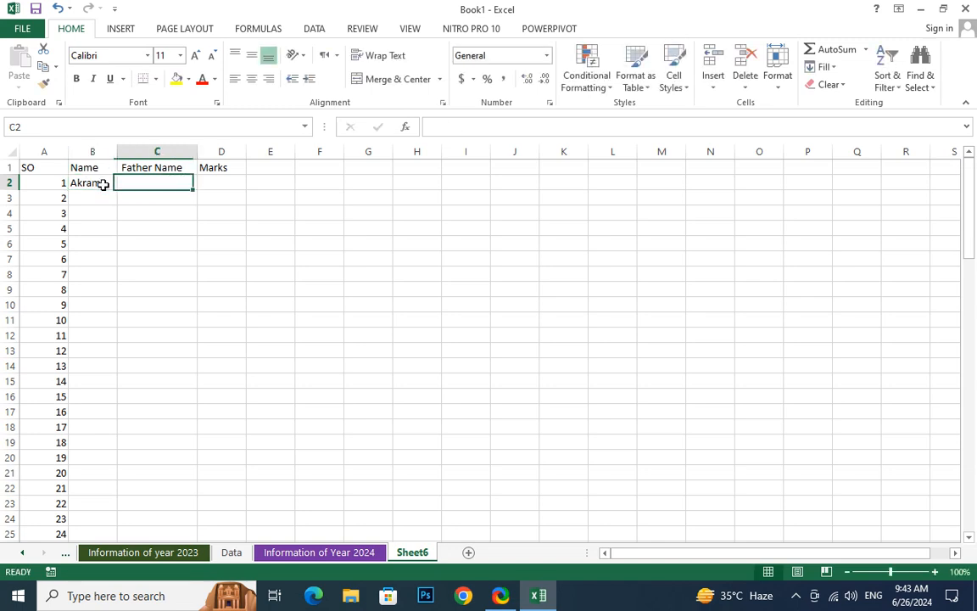
pyautogui.write('Aslma')
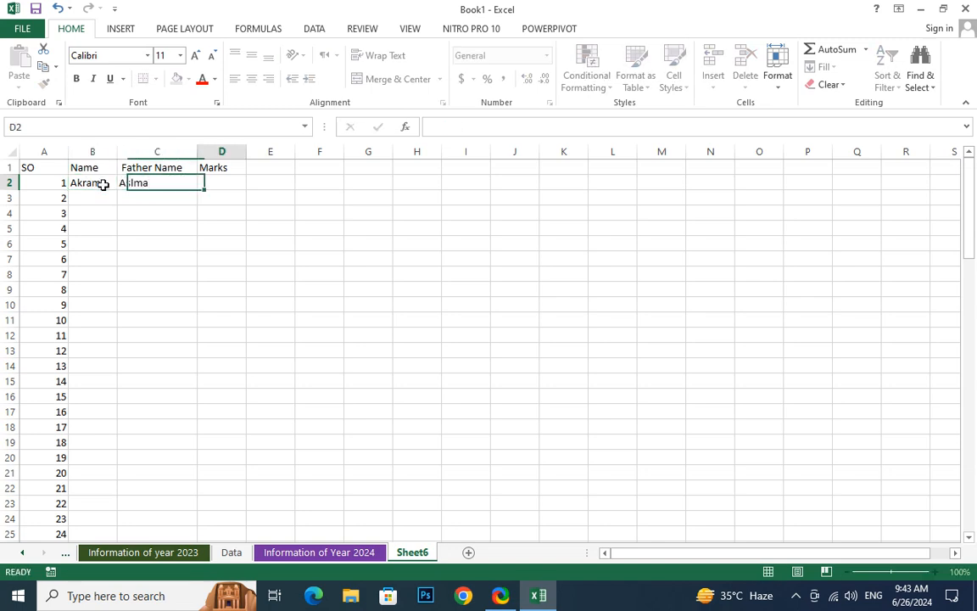
pyautogui.press('Tab')
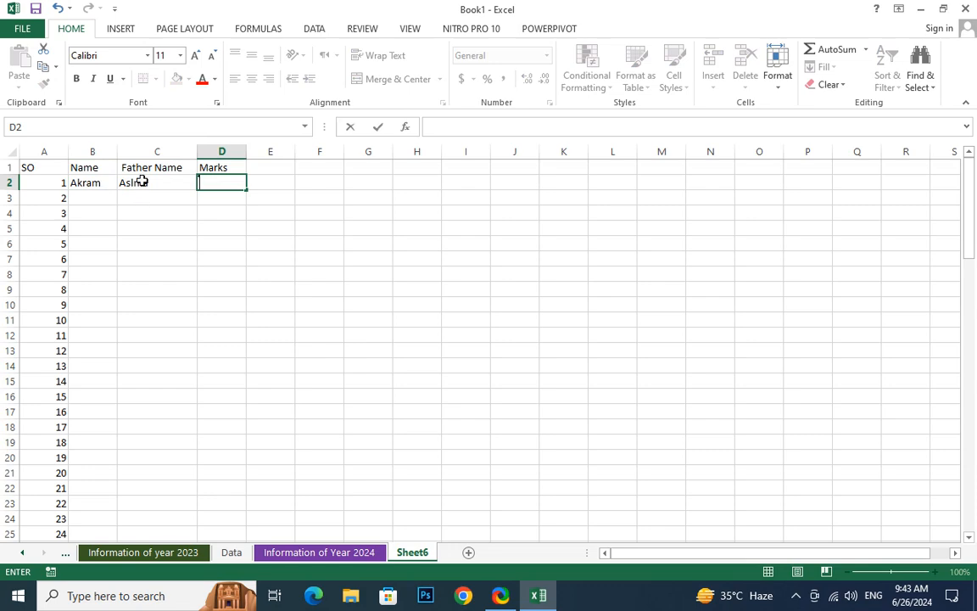
pyautogui.doubleClick(142, 182)
pyautogui.write('a')
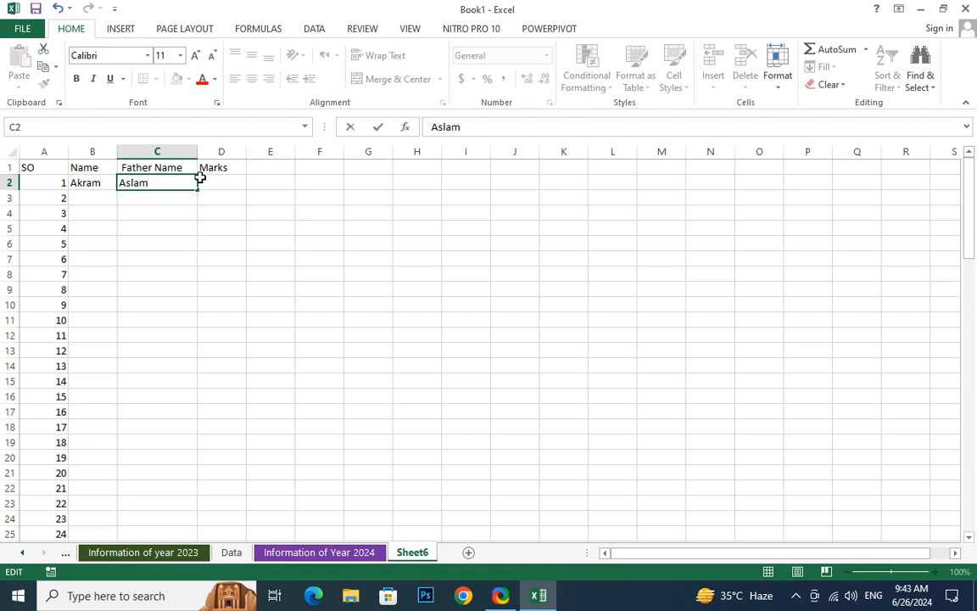
# Enter the second record's name in B3 and the father's name in C3
pyautogui.click(79, 200)
pyautogui.write('Farman')
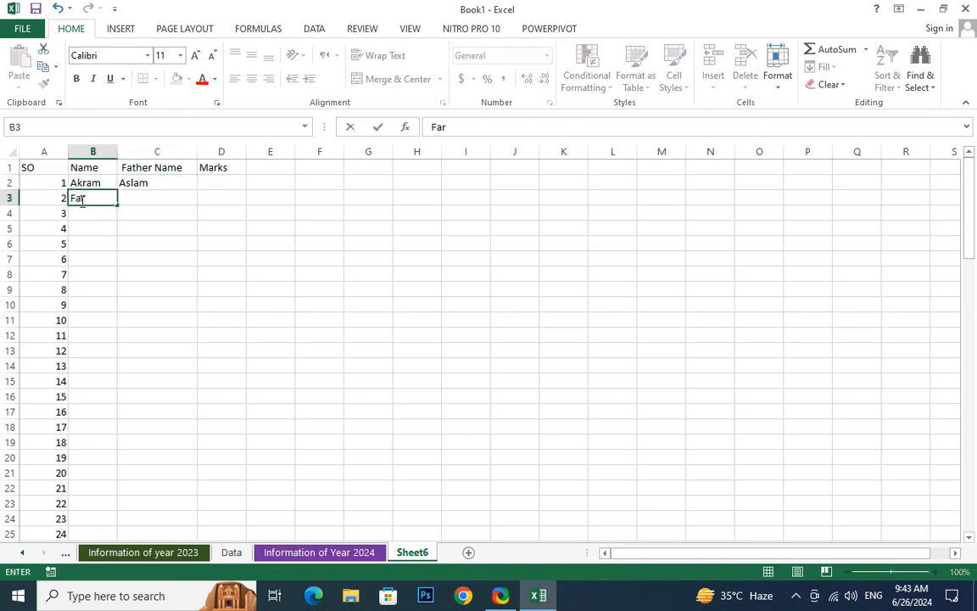
pyautogui.press('Tab')
pyautogui.write('Zee')
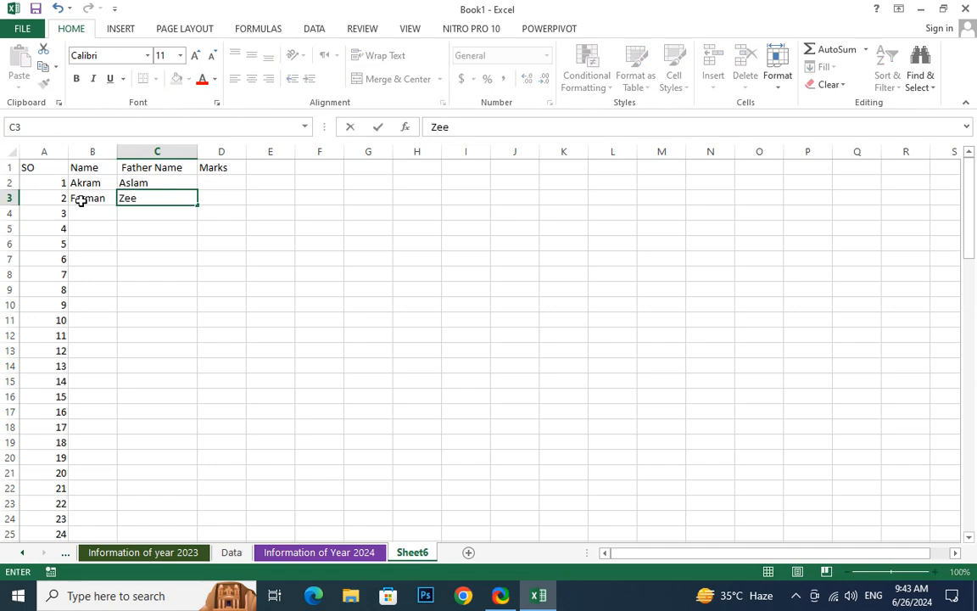
pyautogui.write('shan')
pyautogui.press('Tab')
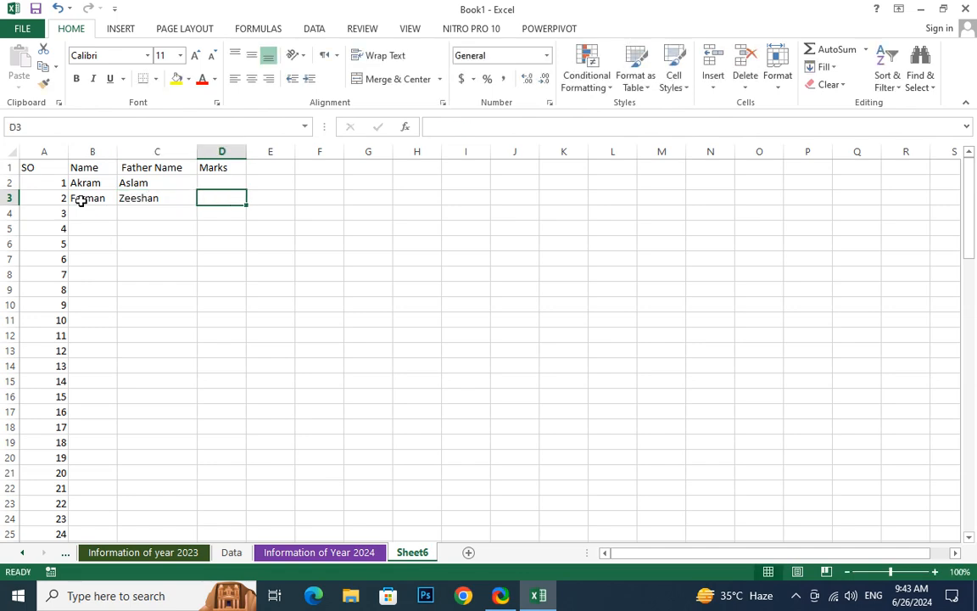
# Enter the third record's name in B4 and the father's name in C4
pyautogui.click(85, 214)
pyautogui.write('Na')
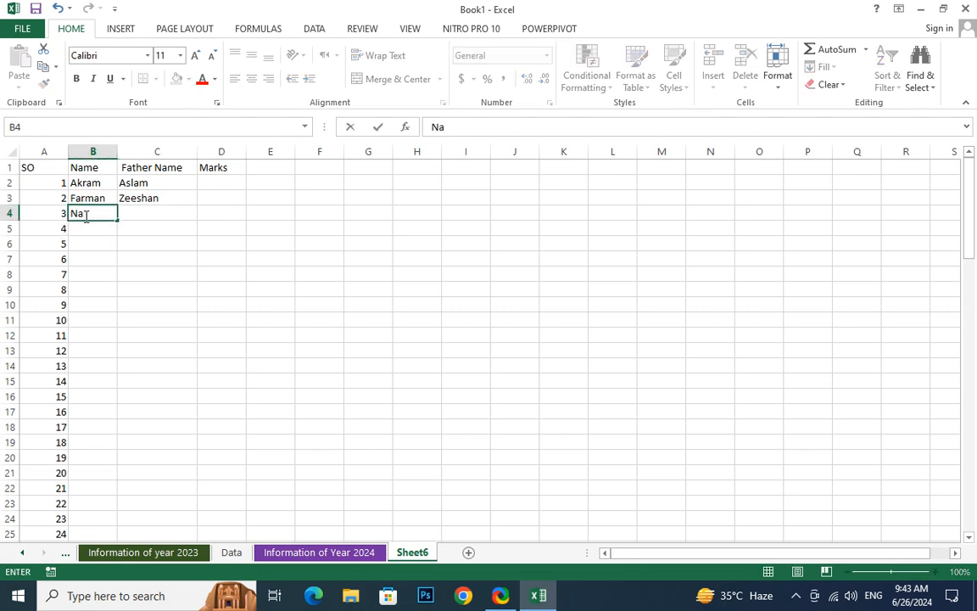
pyautogui.press('BackSpace')
pyautogui.write('oman')
pyautogui.press('Tab')
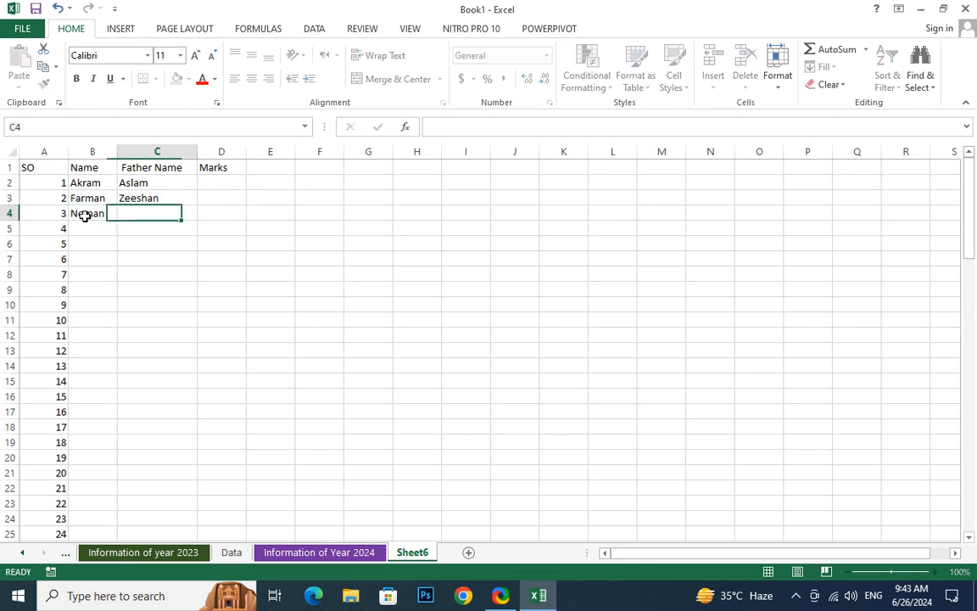
pyautogui.write('Adan')
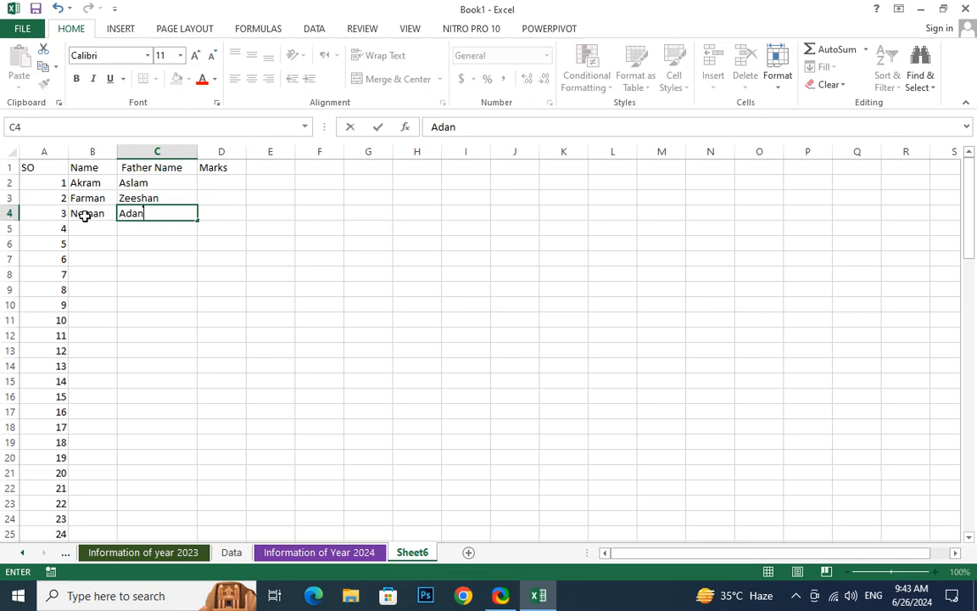
pyautogui.write('a')
pyautogui.press('BackSpace')
pyautogui.press('BackSpace')
pyautogui.press('BackSpace')
pyautogui.write('nan')
pyautogui.press('Tab')
pyautogui.press('Up')
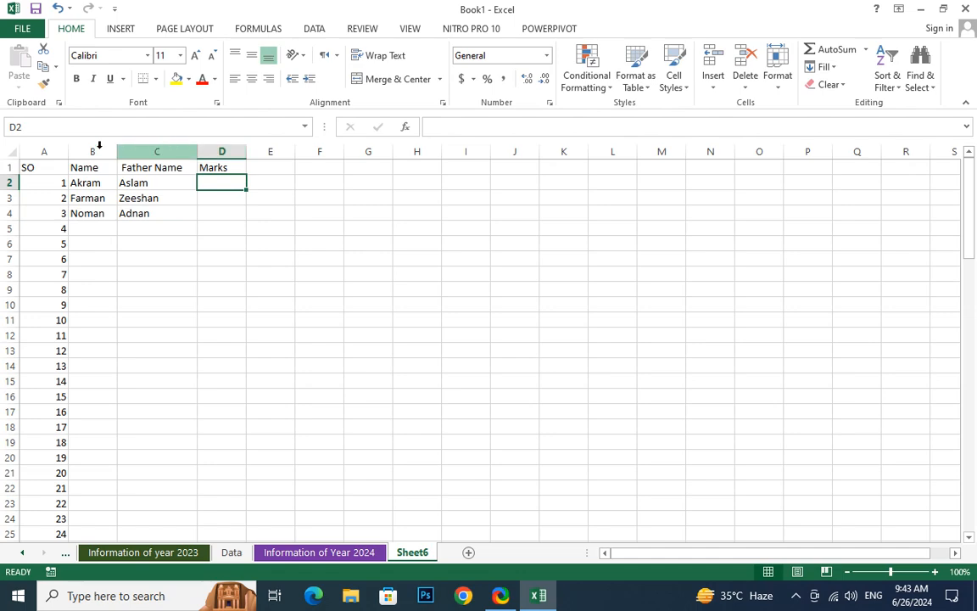
# Delete the surplus serial numbers in column A from A5 downward, keeping only 1 to 3
pyautogui.hotkey('ctrl', 'Home')
pyautogui.moveTo(43, 229); pyautogui.dragTo(43, 532)
pyautogui.press('Delete')
pyautogui.click(111, 450)
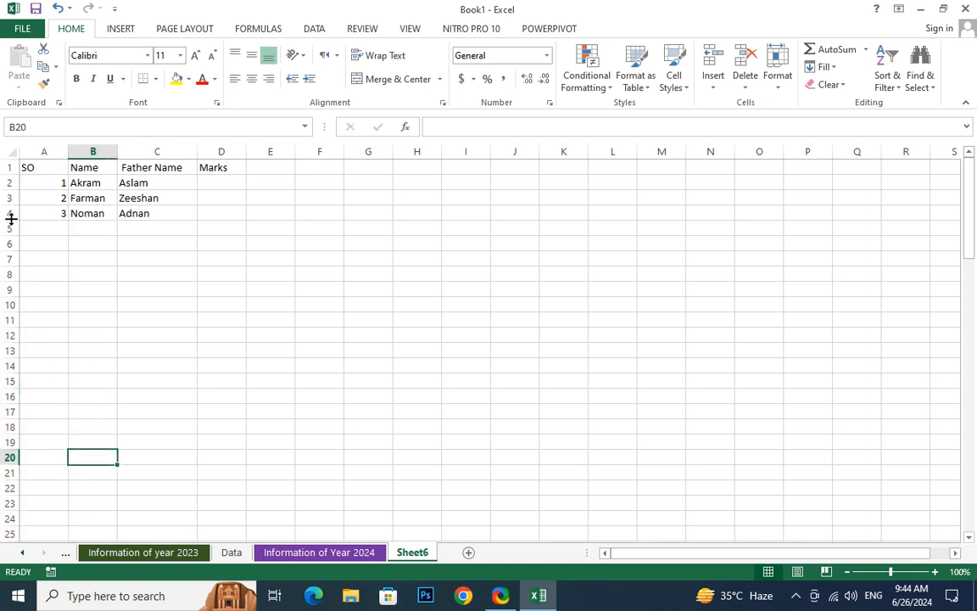
pyautogui.moveTo(53, 150); pyautogui.dragTo(199, 250)
pyautogui.click(200, 248)
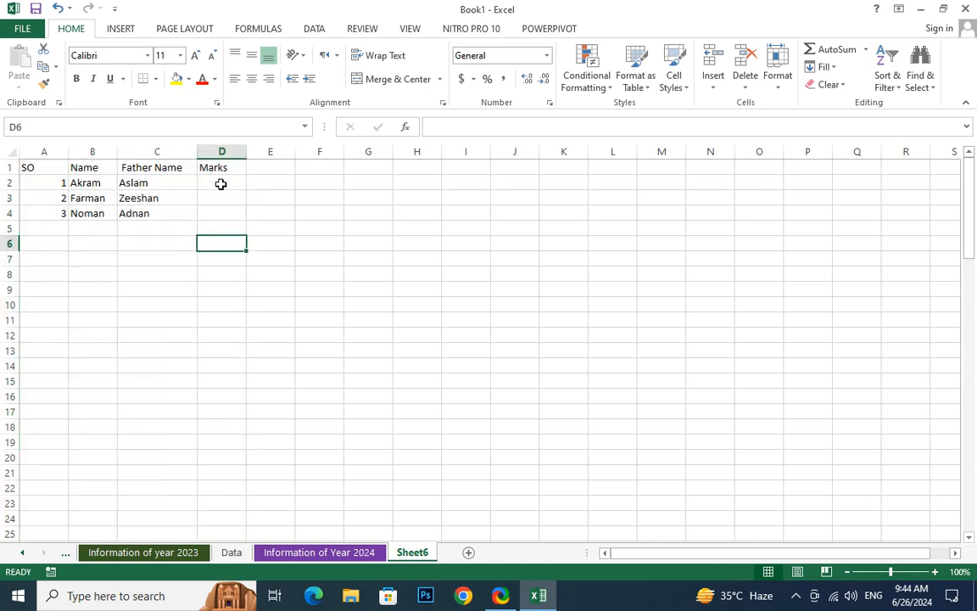
pyautogui.click(219, 181)
pyautogui.moveTo(219, 179); pyautogui.dragTo(222, 216)
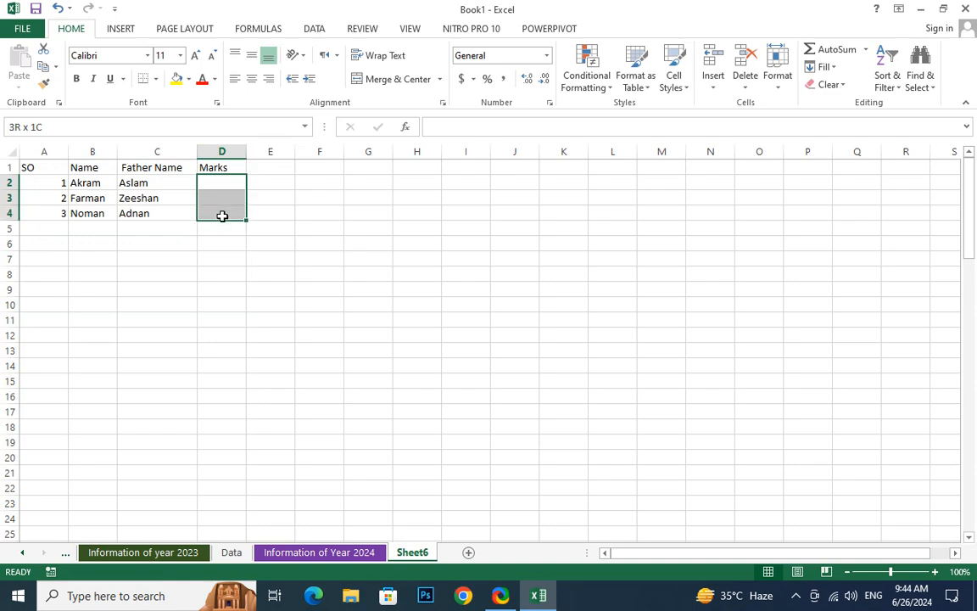
pyautogui.click(123, 212)
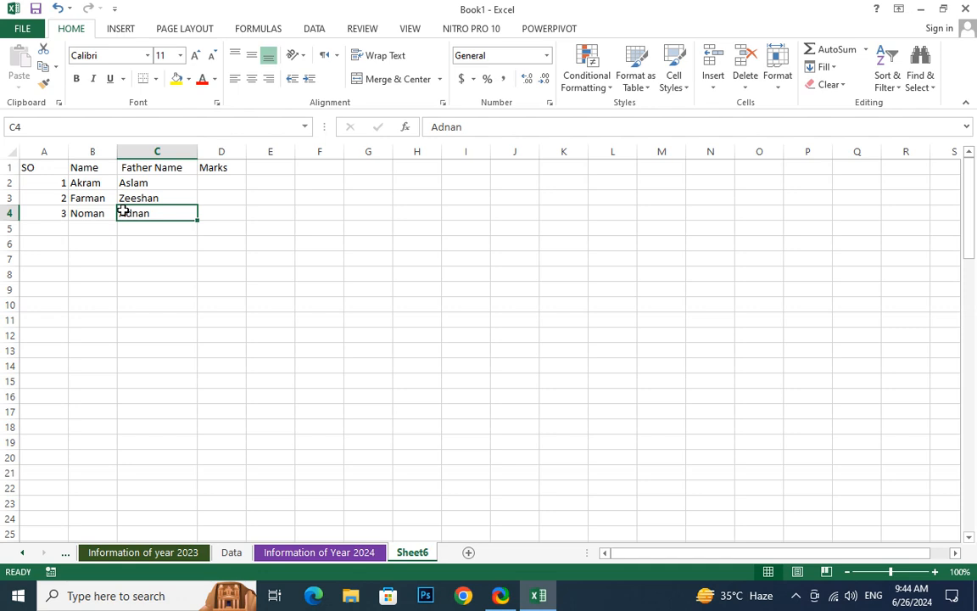
pyautogui.click(179, 260)
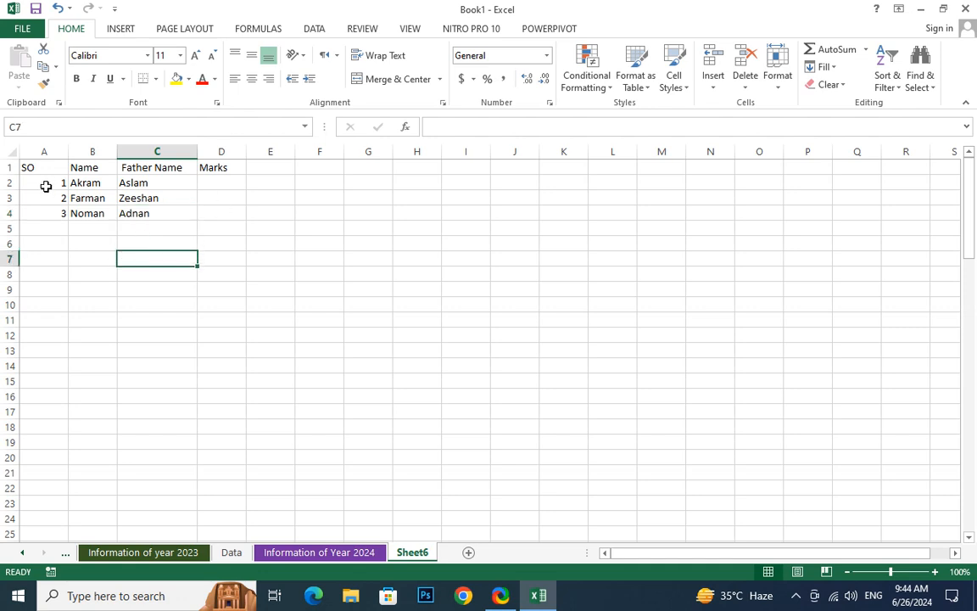
pyautogui.click(43, 185)
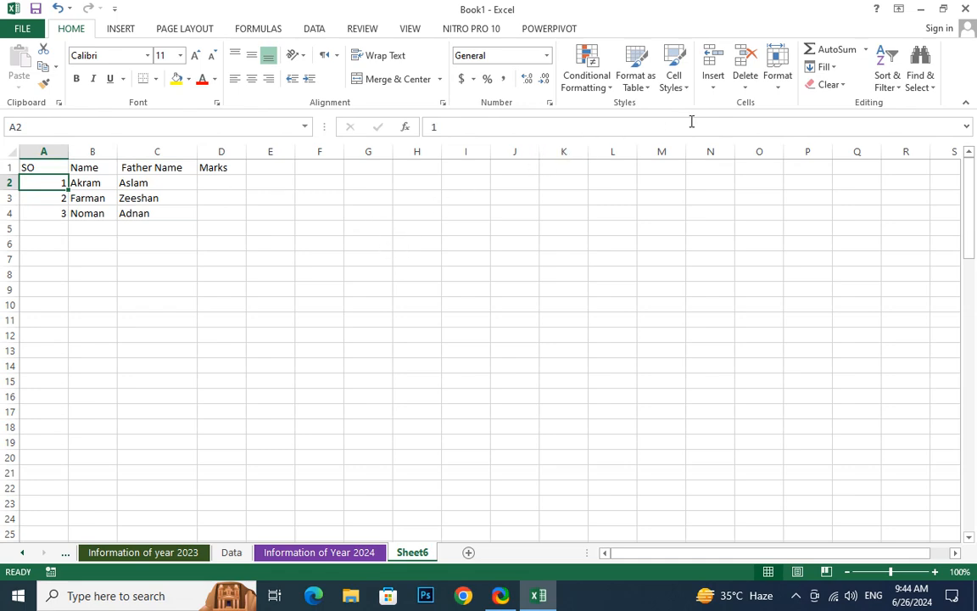
pyautogui.click(774, 92)
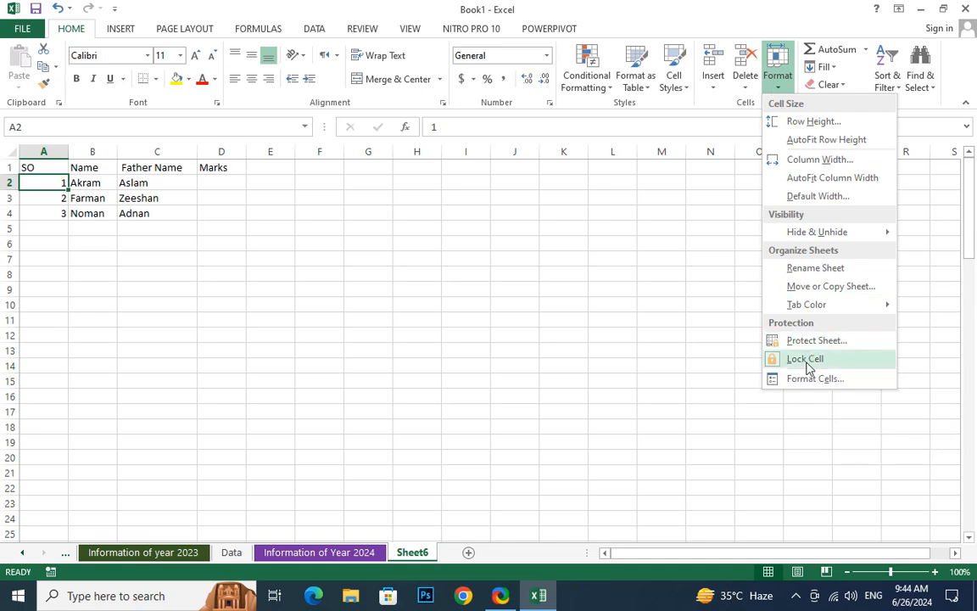
pyautogui.click(231, 256)
# Turn off Lock Cell for the empty Marks cells D2:D4
pyautogui.click(225, 190)
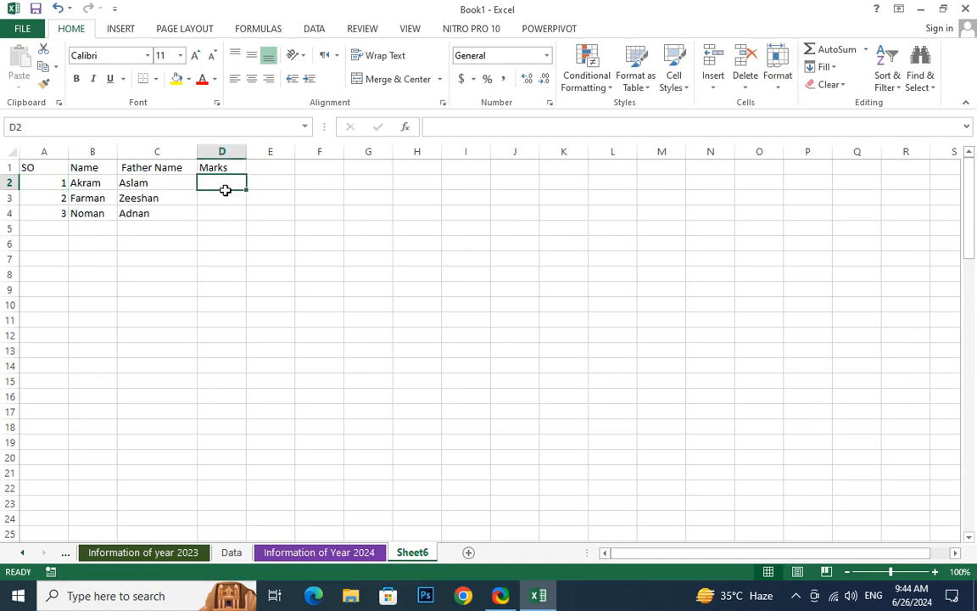
pyautogui.moveTo(225, 190); pyautogui.dragTo(229, 209)
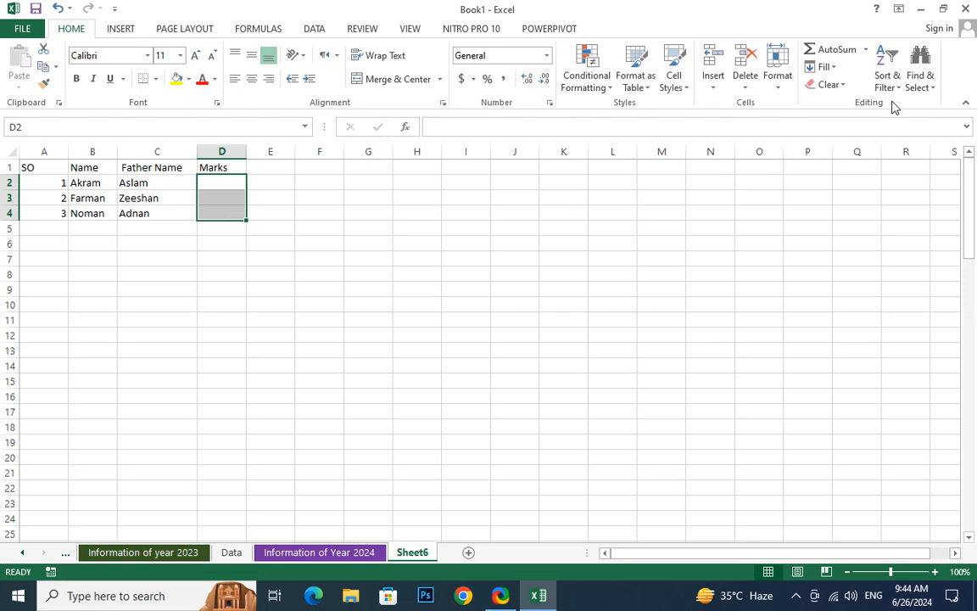
pyautogui.click(778, 90)
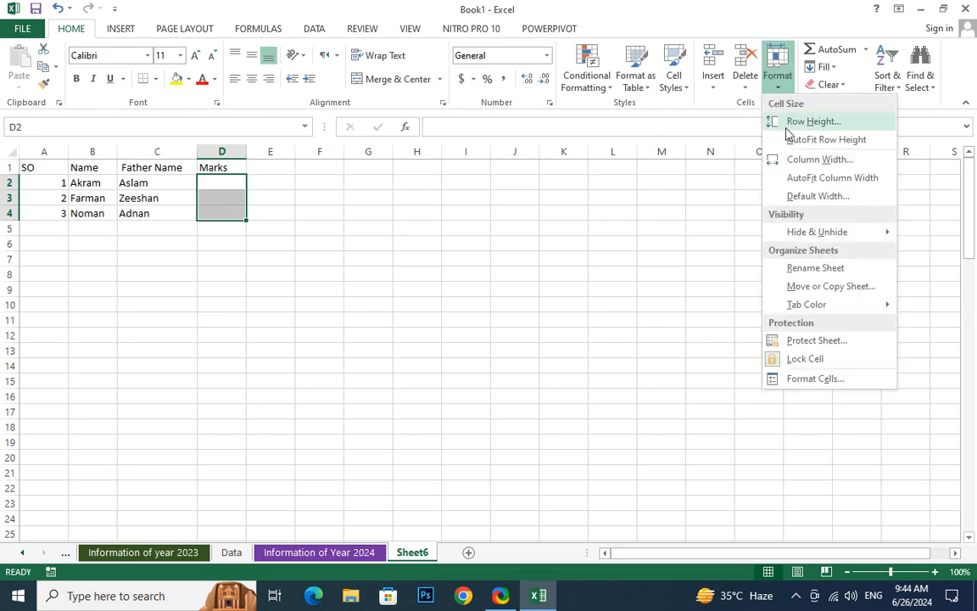
pyautogui.click(815, 363)
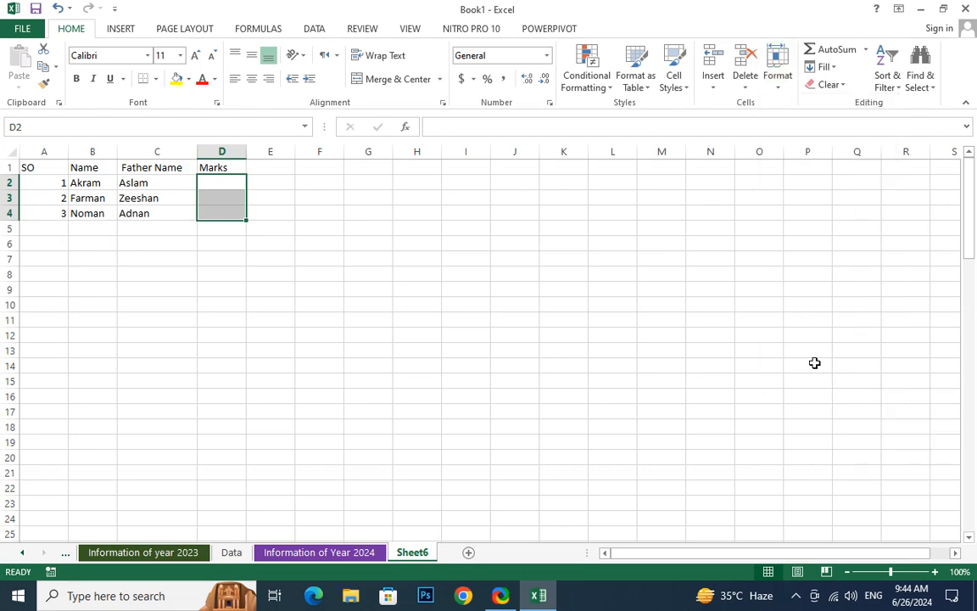
# Test editing before protection by entering cc in Marks cell D2 and sd over the father's name in C2
pyautogui.click(227, 186)
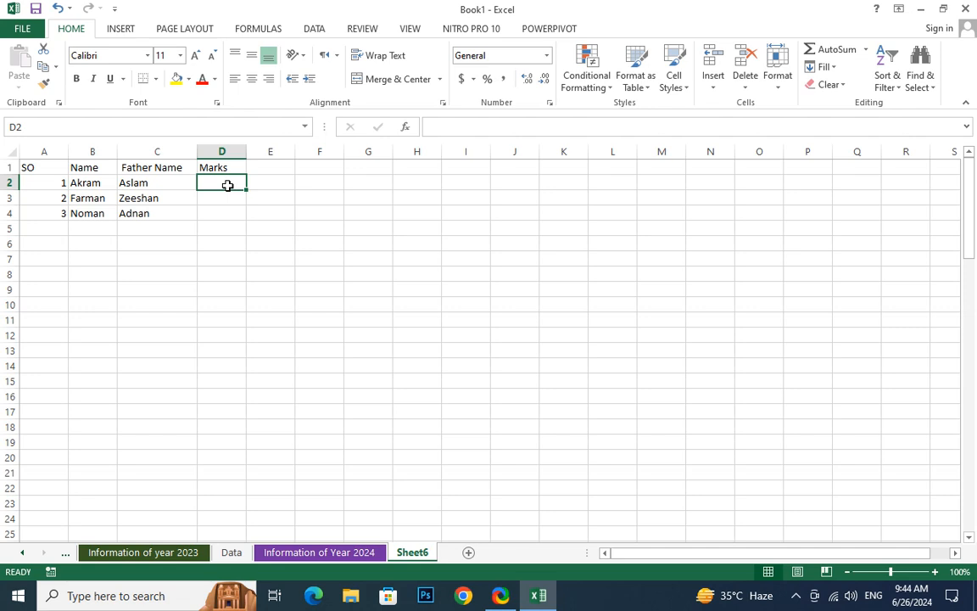
pyautogui.write('cc')
pyautogui.click(219, 260)
pyautogui.click(177, 181)
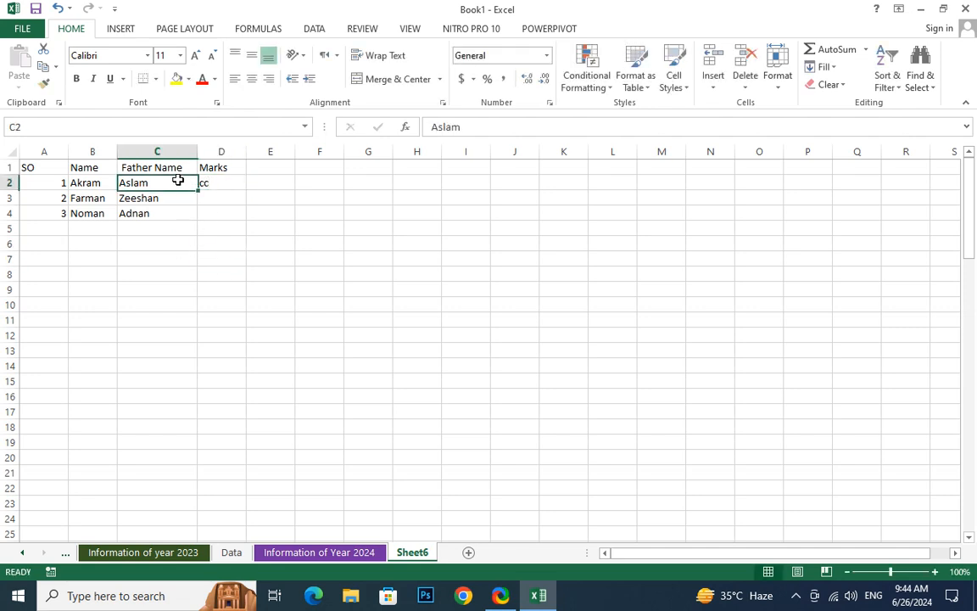
pyautogui.write('sd')
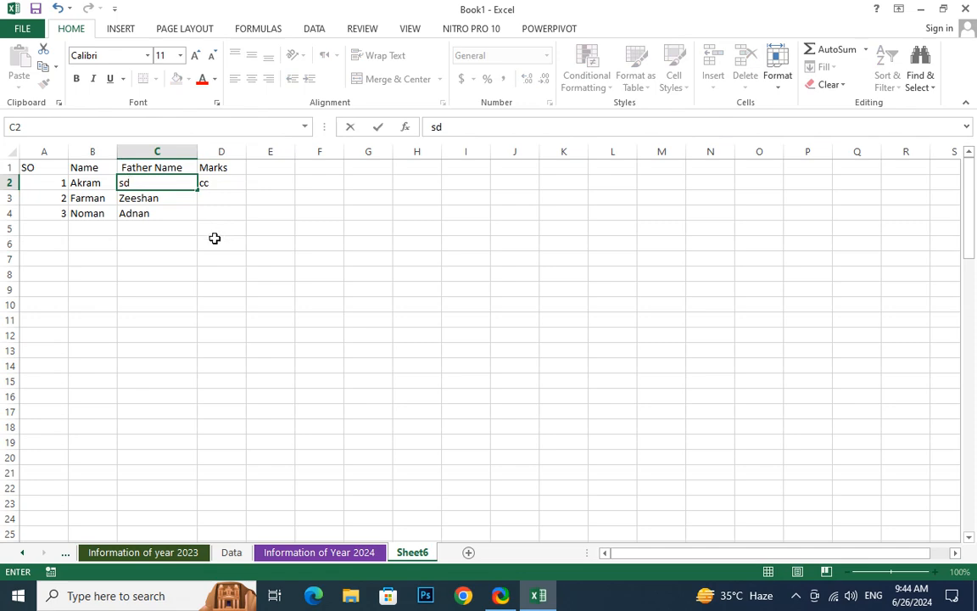
# Undo the test entry in C2 and clear the test text from Marks cell D2
pyautogui.hotkey('ctrl', 'z')
pyautogui.hotkey('ctrl', 'z')
pyautogui.hotkey('ctrl', 'z')
pyautogui.click(225, 193)
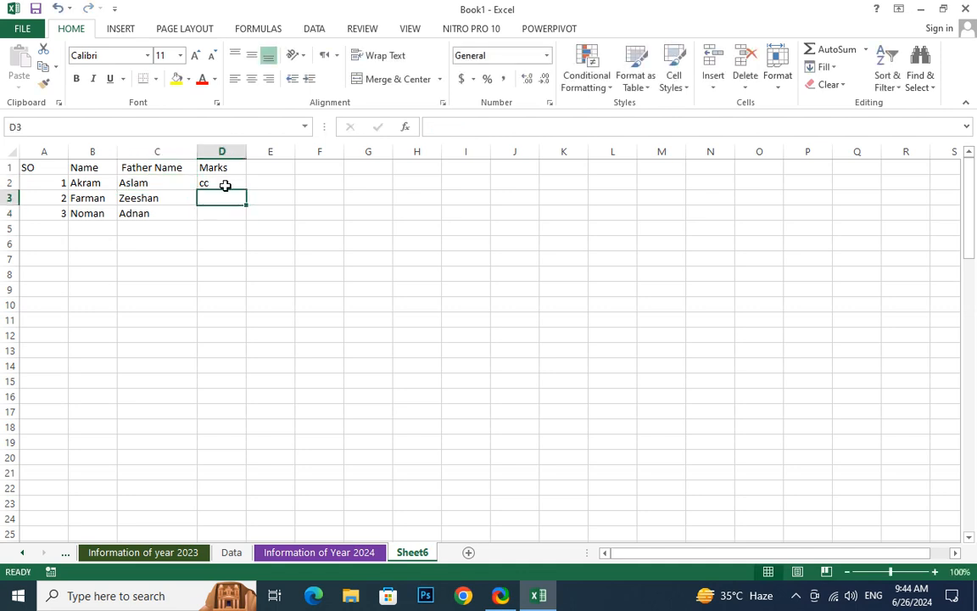
pyautogui.click(225, 185)
pyautogui.press('Delete')
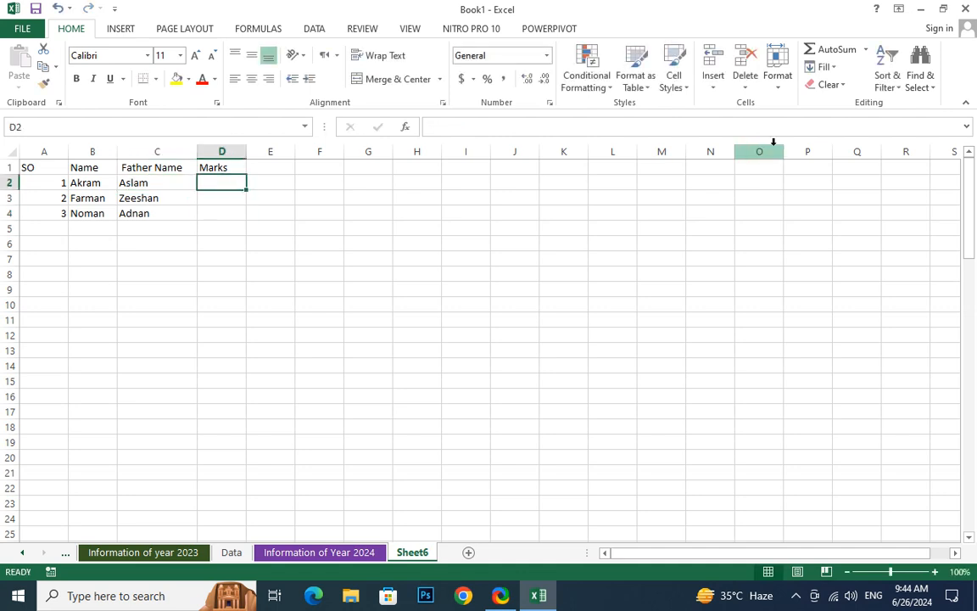
# Start protecting the sheet, allowing users only to select unlocked cells and disallowing selection of locked cells
pyautogui.click(778, 81)
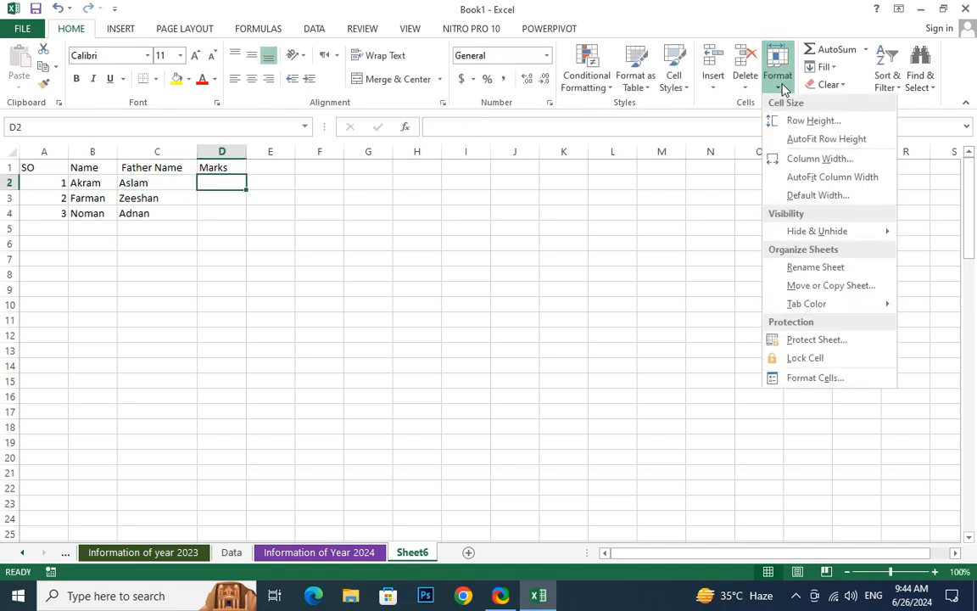
pyautogui.click(844, 343)
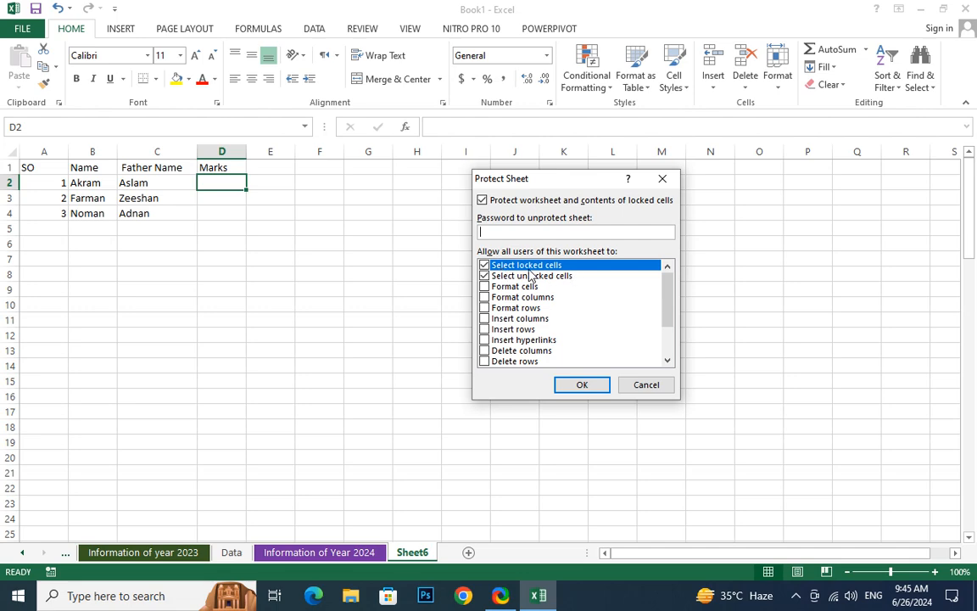
pyautogui.click(486, 277)
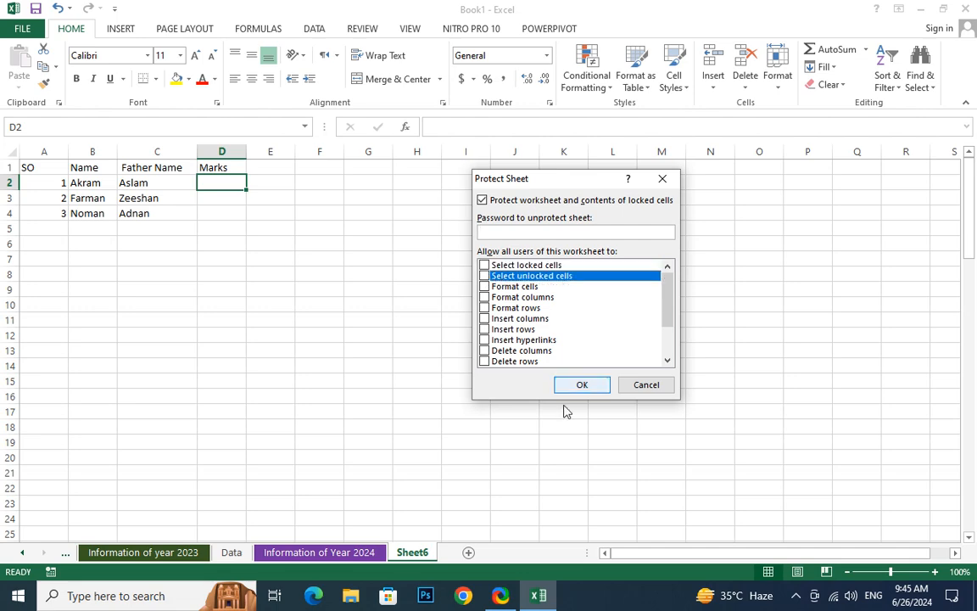
pyautogui.click(486, 266)
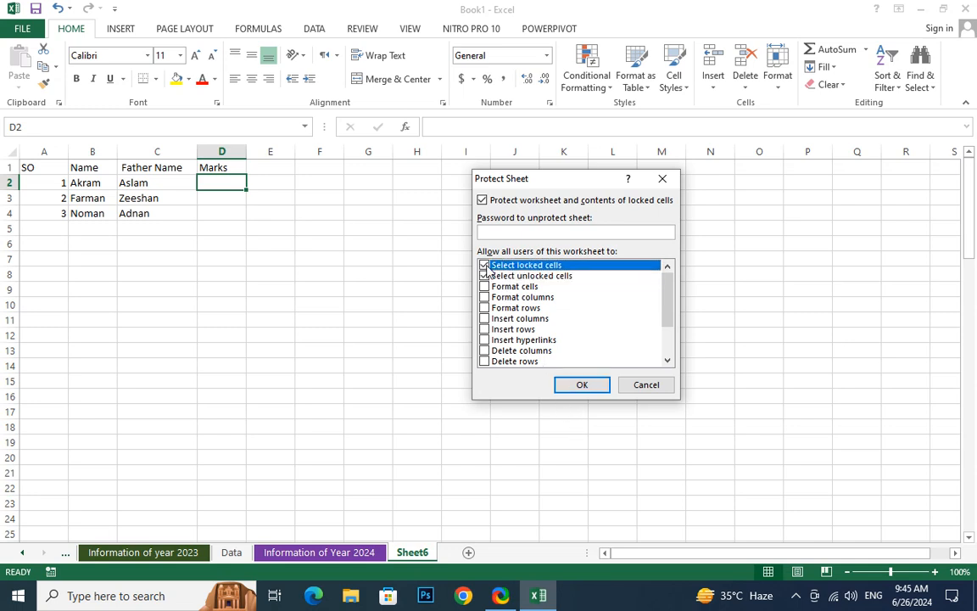
pyautogui.click(484, 276)
pyautogui.click(484, 277)
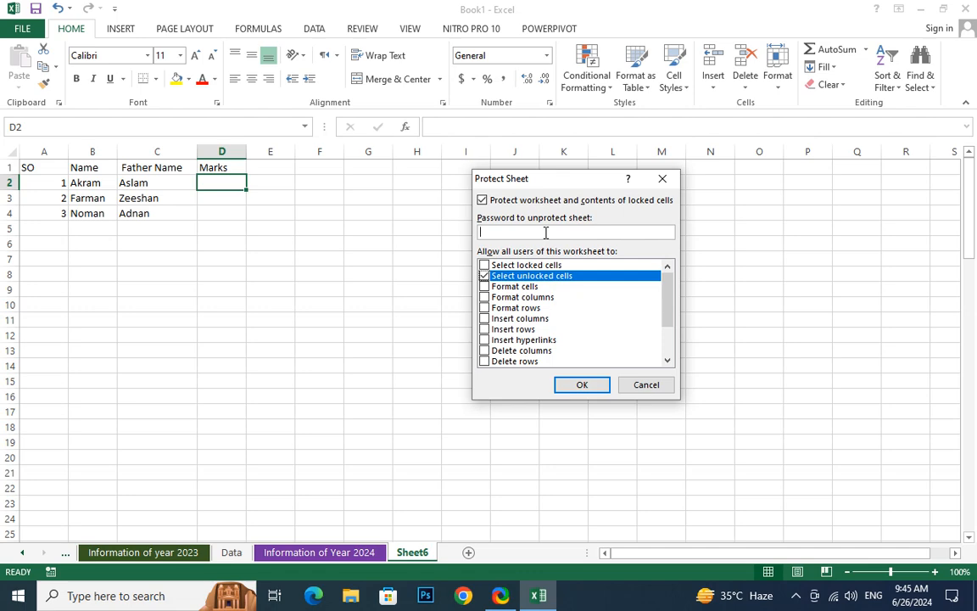
# Enter the password to unprotect the sheet, re-enter it for confirmation, and apply the protection
pyautogui.write('123')
pyautogui.press('Return')
pyautogui.write('123')
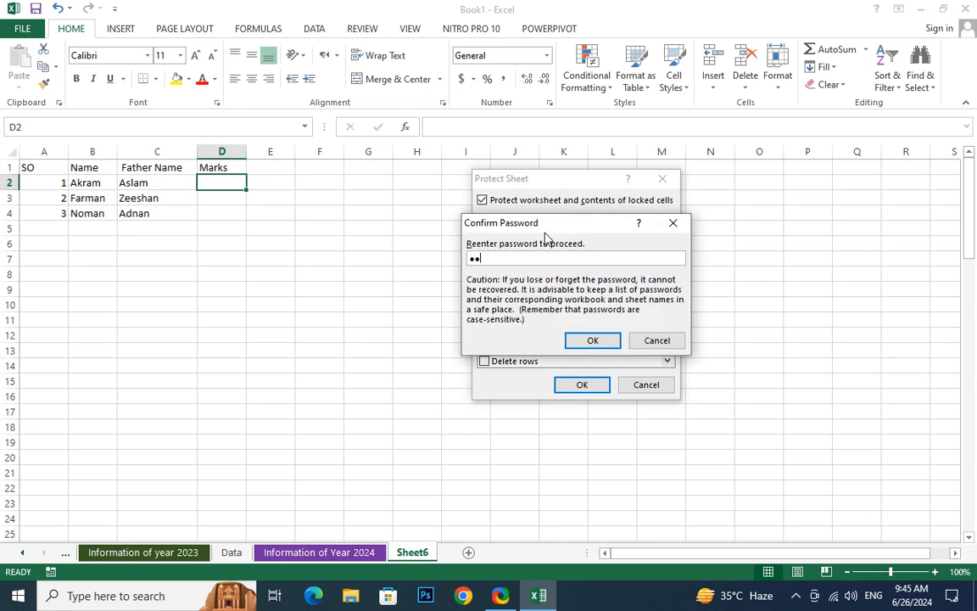
pyautogui.press('Return')
# Test the unlocked Marks cells on the protected sheet by selecting D2, D3 and D4 and entering 11 in D2
pyautogui.click(204, 194)
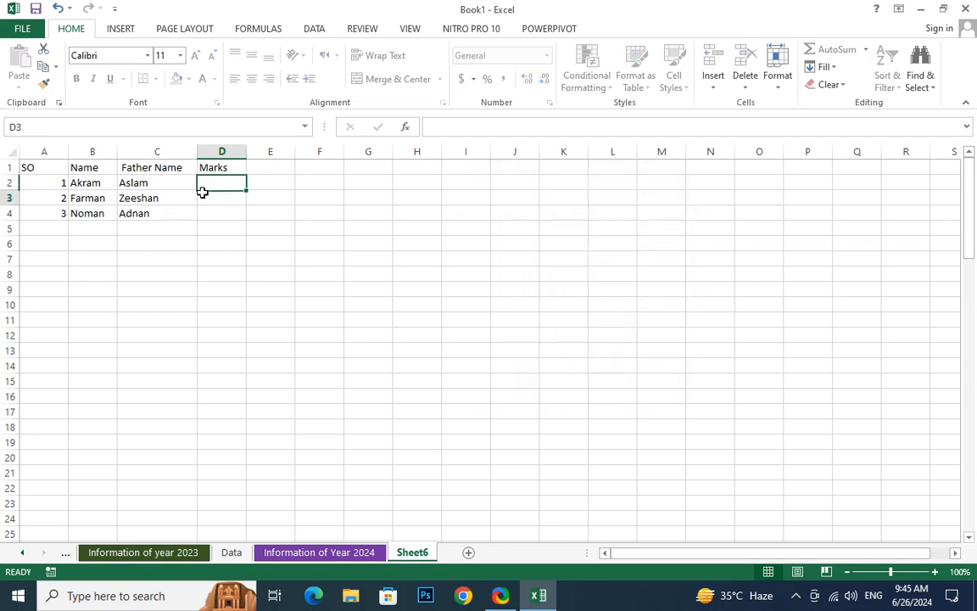
pyautogui.click(221, 183)
pyautogui.click(218, 214)
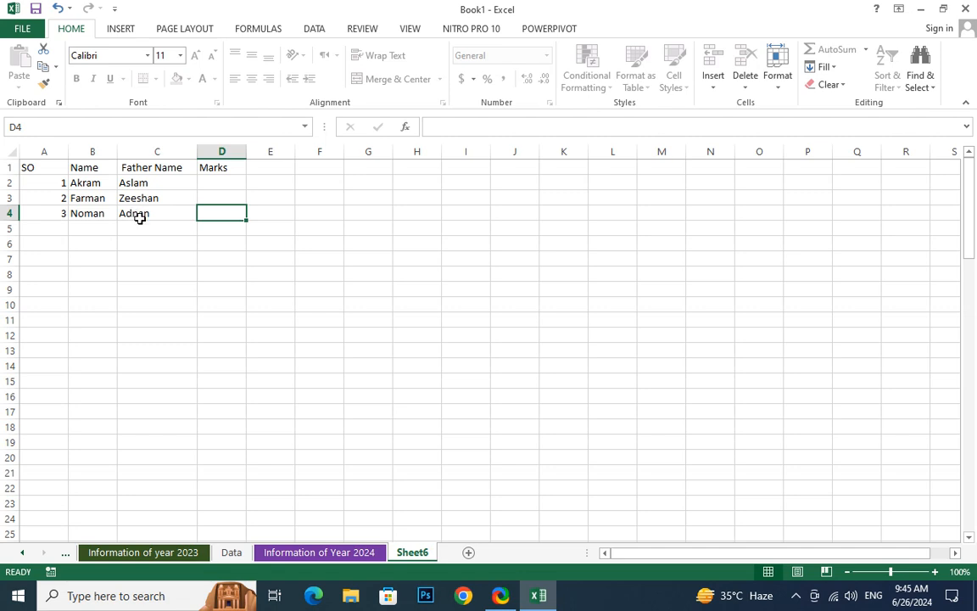
pyautogui.click(221, 185)
pyautogui.write('11')
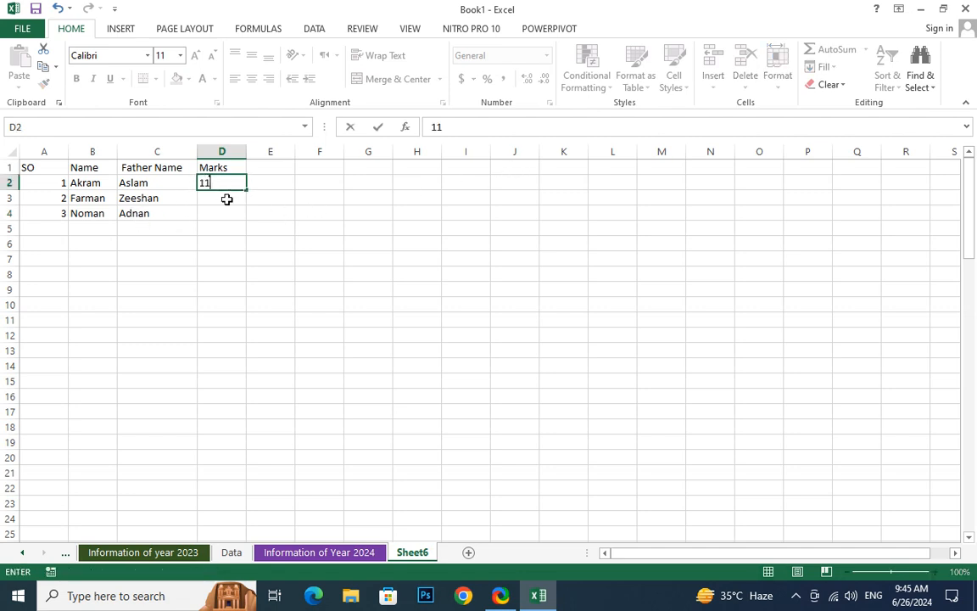
pyautogui.hotkey('ctrl', 'Return')
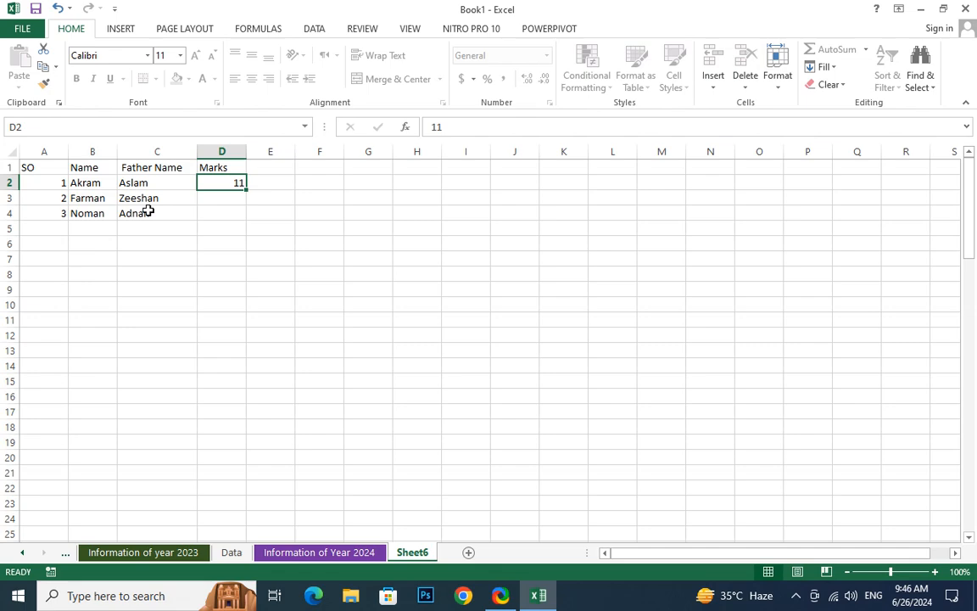
# Enter the marks 45 in D2 and 12 in D3
pyautogui.write('45')
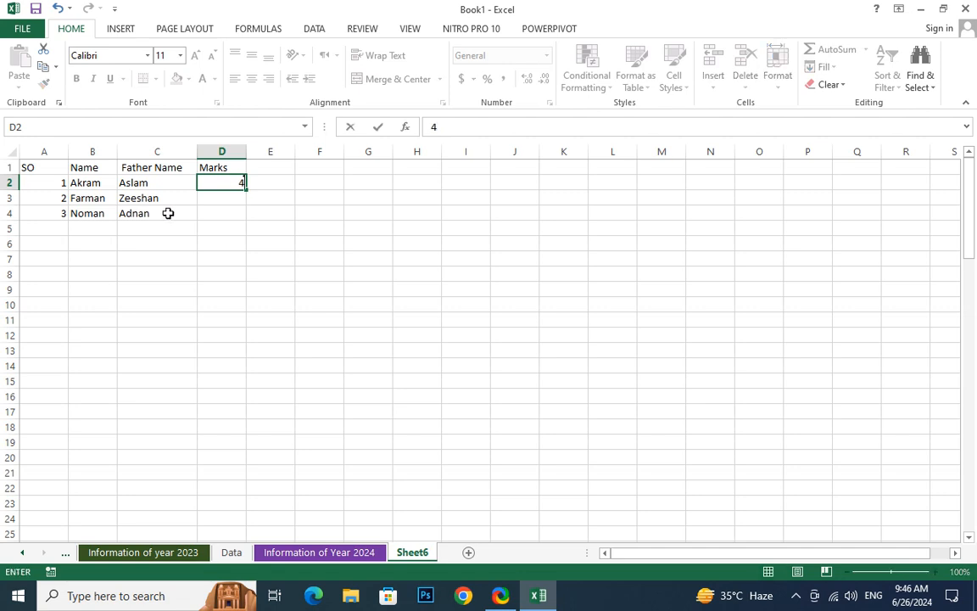
pyautogui.press('Return')
pyautogui.write('12')
pyautogui.press('Return')
# Replace the mark in D2 with a period and set the third record's mark in D4 to 14
pyautogui.write('1')
pyautogui.press('Up')
pyautogui.press('Up')
pyautogui.write('.')
pyautogui.press('Down')
pyautogui.press('Down')
pyautogui.write('14')
# Set the first record's mark in D2 to 445
pyautogui.press('Up')
pyautogui.press('Up')
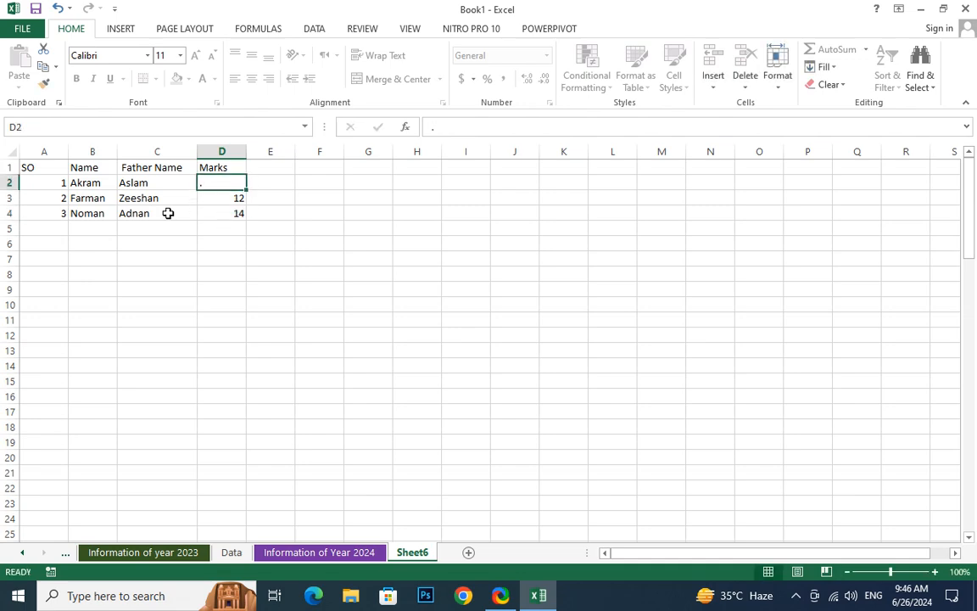
pyautogui.write('445')
pyautogui.press('Return')
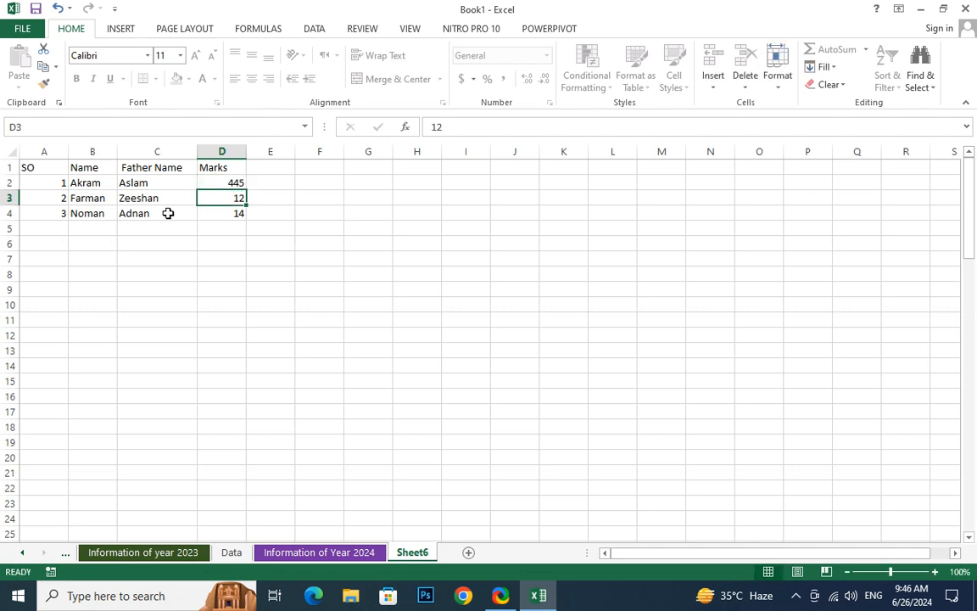
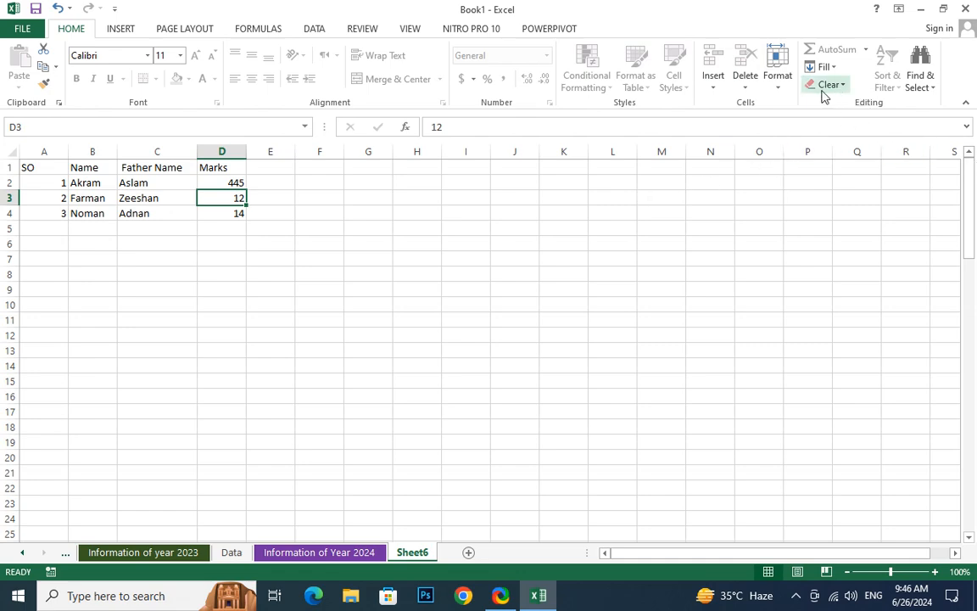
# Unprotect the student table's sheet by entering the sheet protection password
pyautogui.click(777, 85)
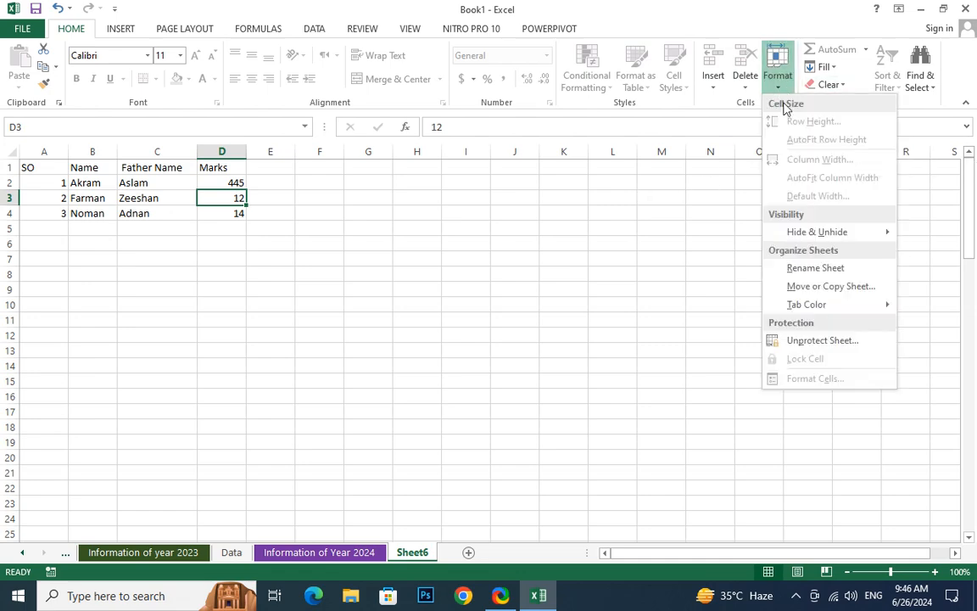
pyautogui.click(821, 343)
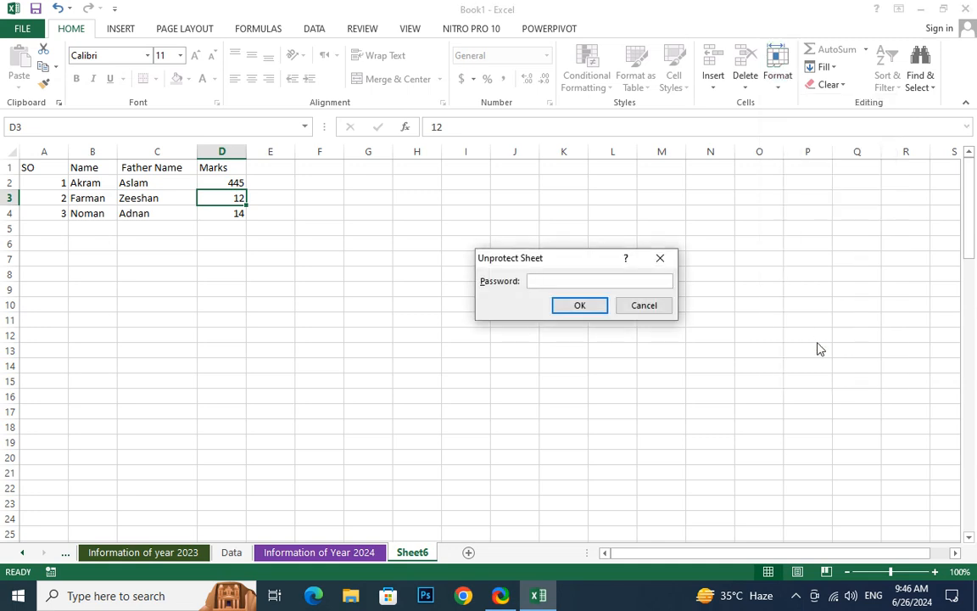
pyautogui.write('123')
pyautogui.press('Return')
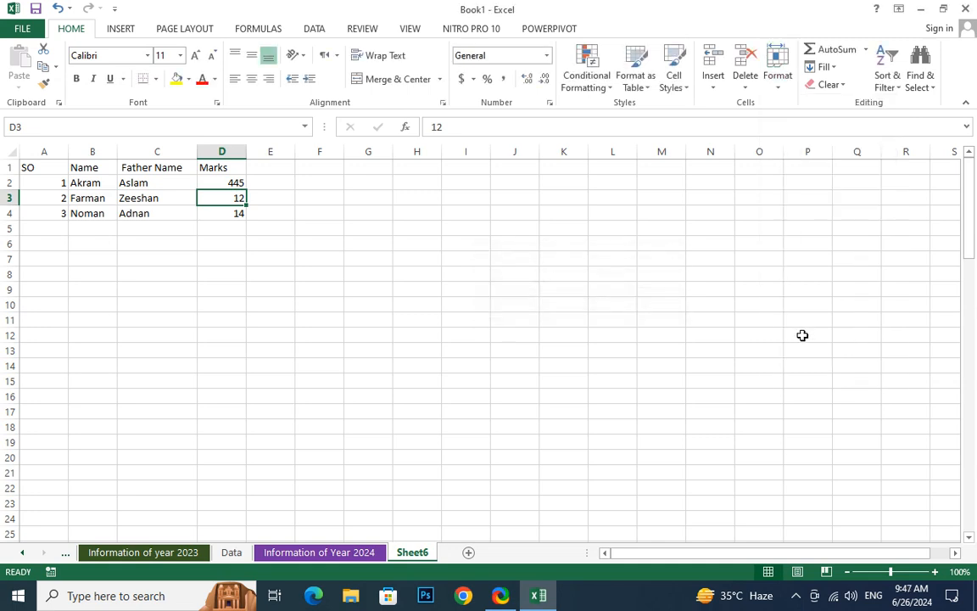
# Replace the first record's father name in C2 with a different name
pyautogui.doubleClick(150, 184)
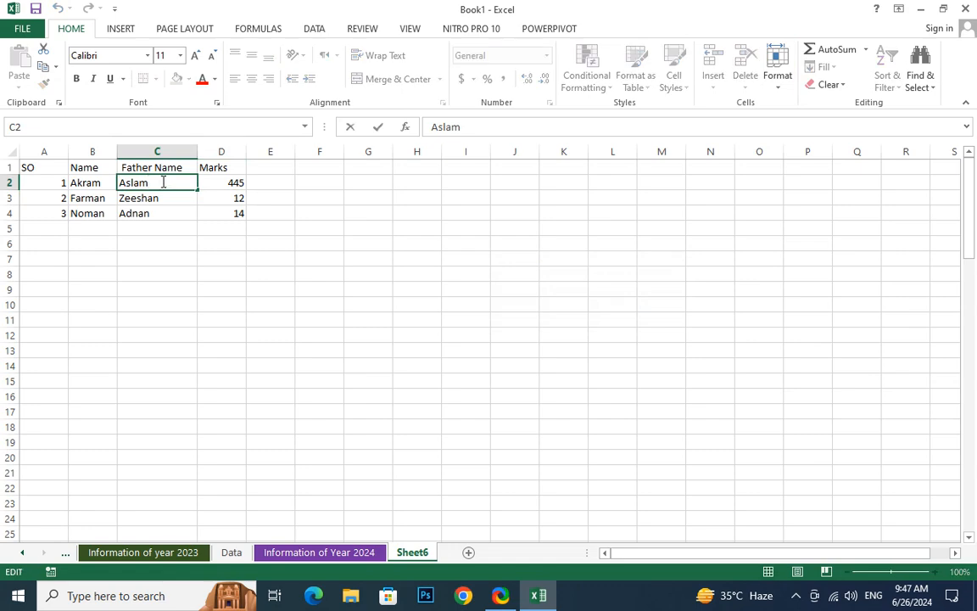
pyautogui.moveTo(149, 182); pyautogui.dragTo(112, 181)
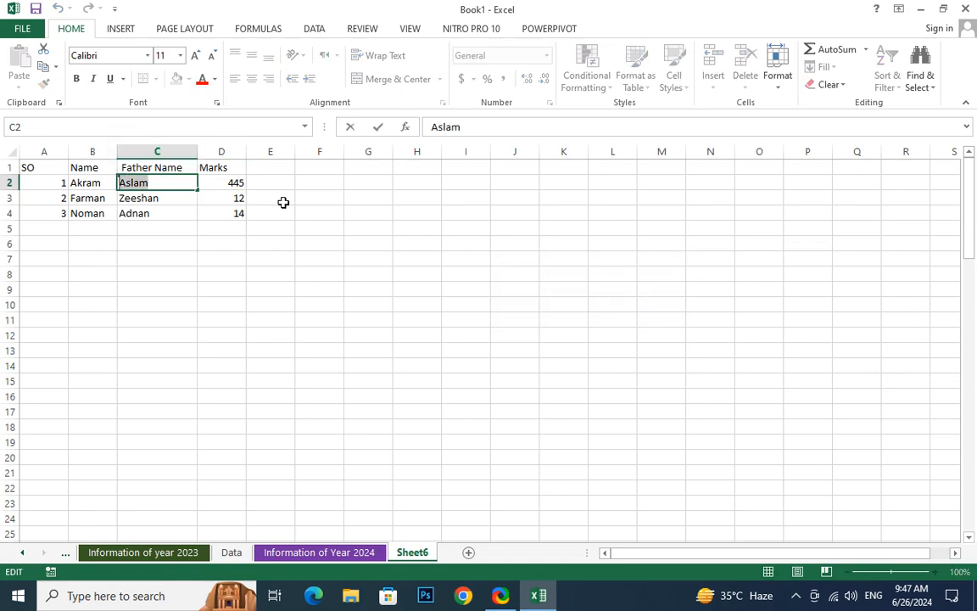
pyautogui.write('Kabeer')
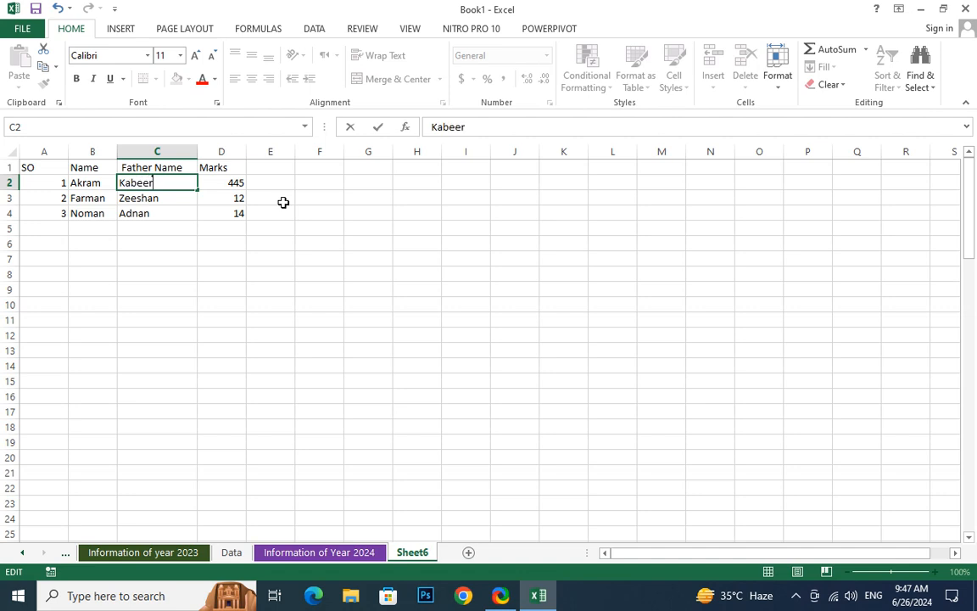
pyautogui.press('Return')
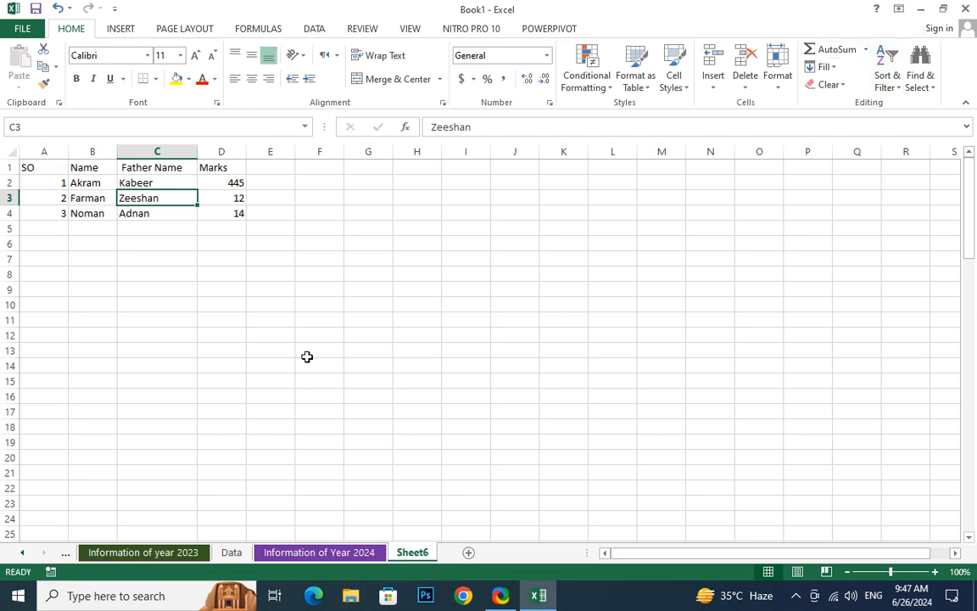
pyautogui.moveTo(234, 183); pyautogui.dragTo(230, 304)
pyautogui.moveTo(271, 151); pyautogui.dragTo(258, 256)
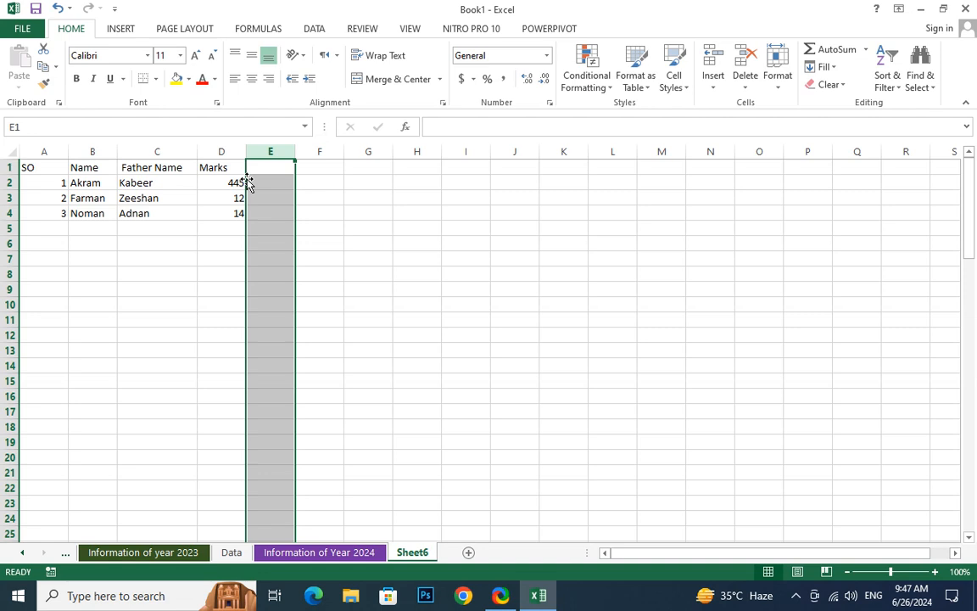
pyautogui.click(329, 335)
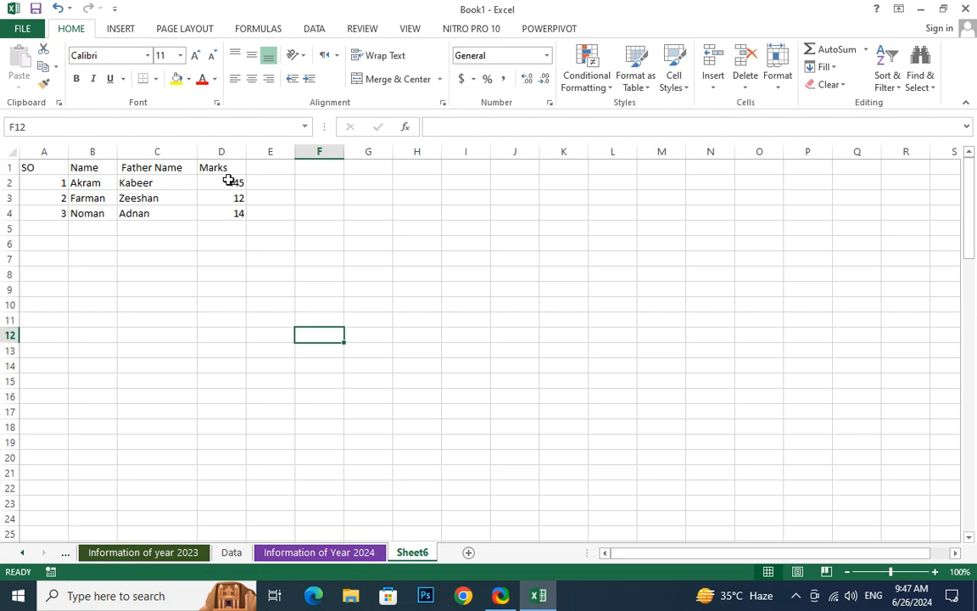
pyautogui.moveTo(230, 182); pyautogui.dragTo(236, 214)
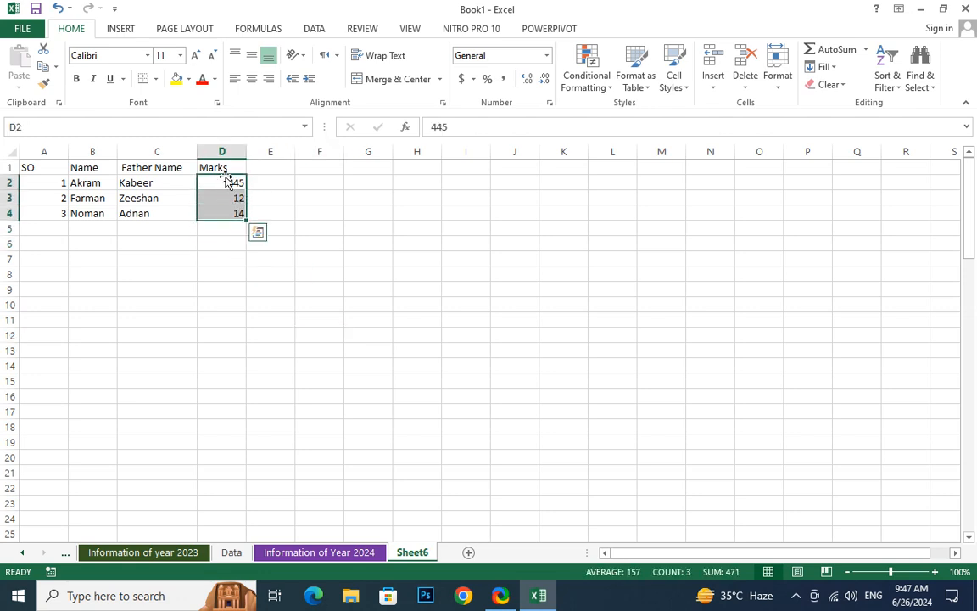
pyautogui.click(237, 195)
pyautogui.click(234, 183)
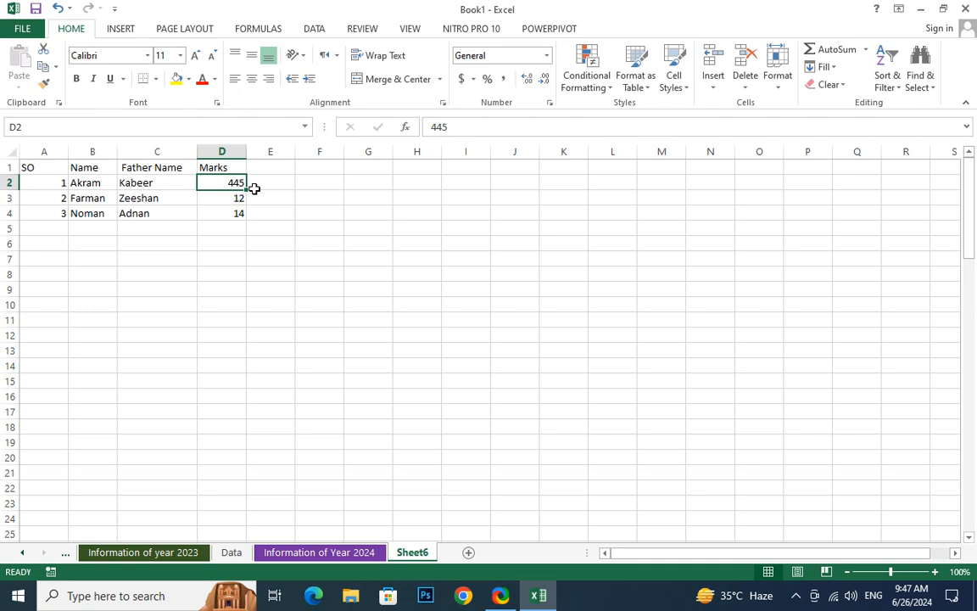
# Enter the negative marks -15 in D3 and -120 in D4
pyautogui.click(231, 196)
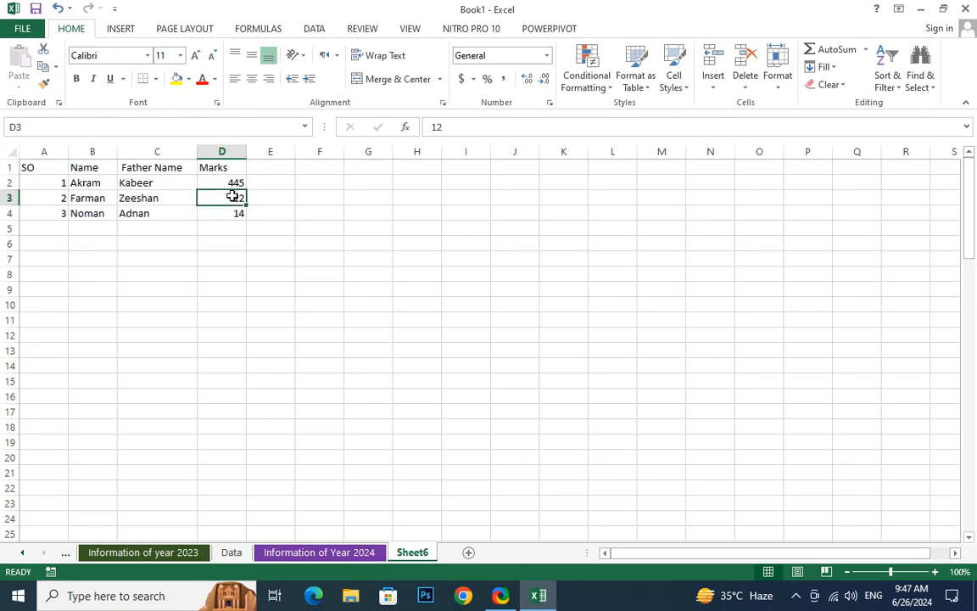
pyautogui.write('-15')
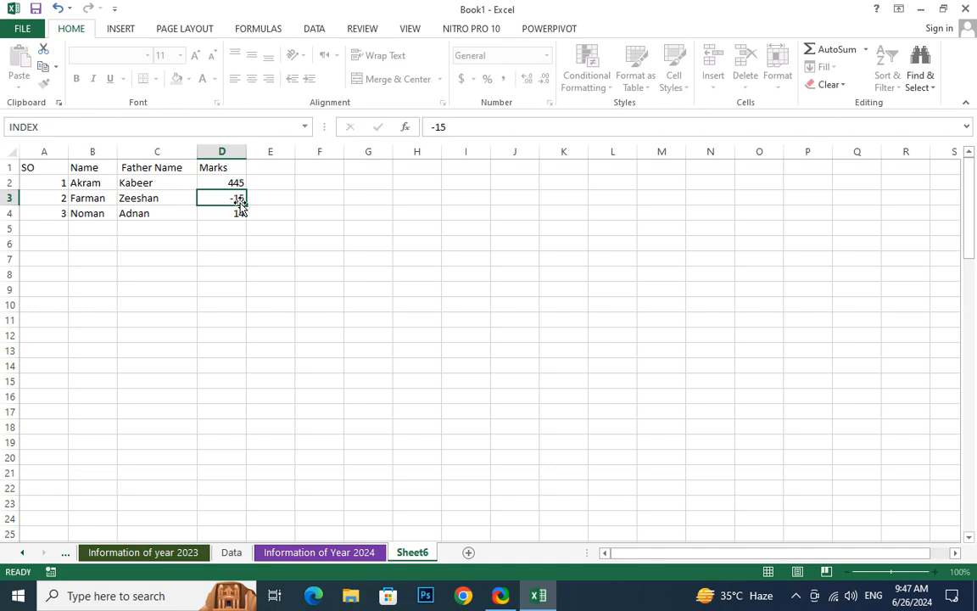
pyautogui.press('Return')
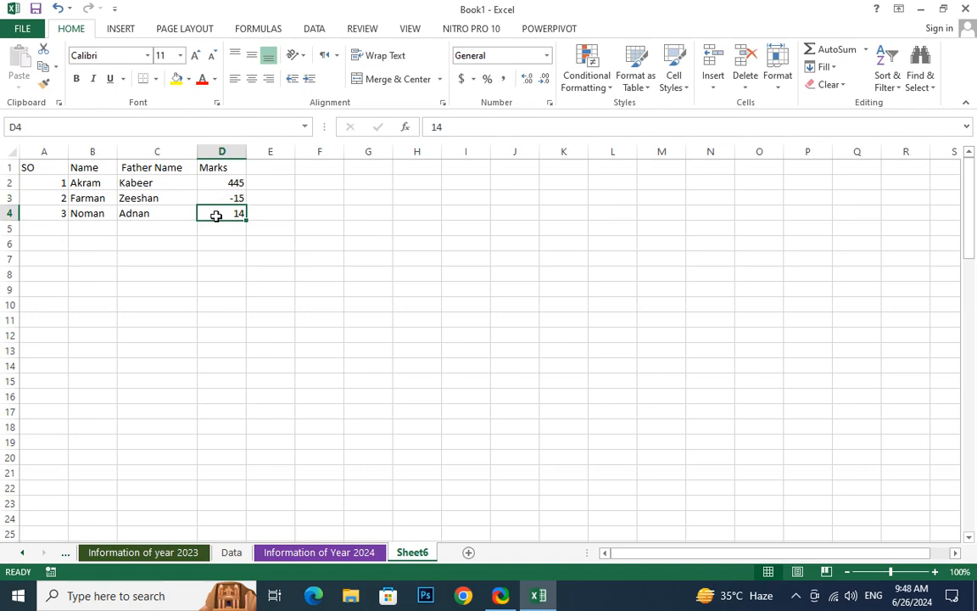
pyautogui.write('-120')
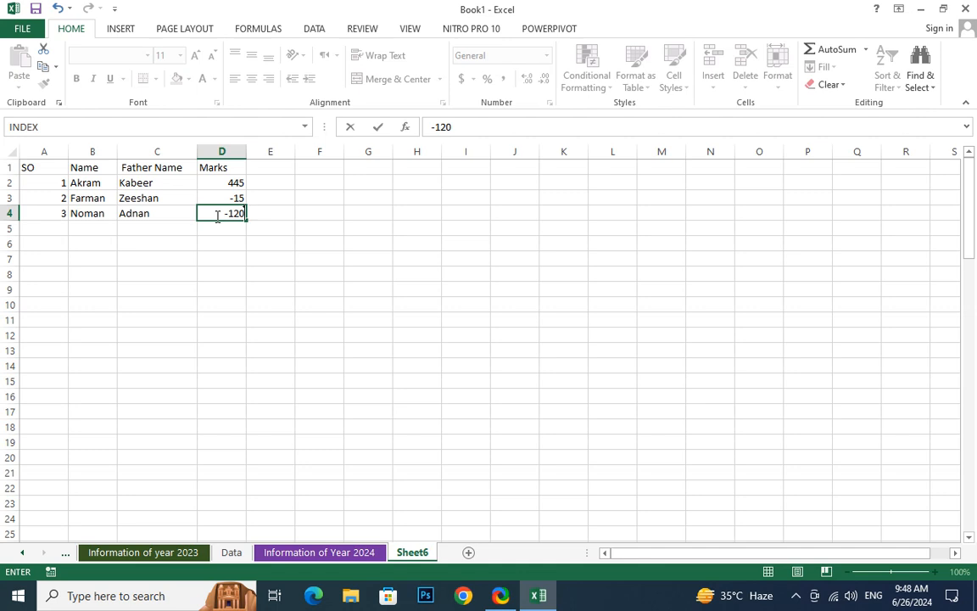
pyautogui.press('Return')
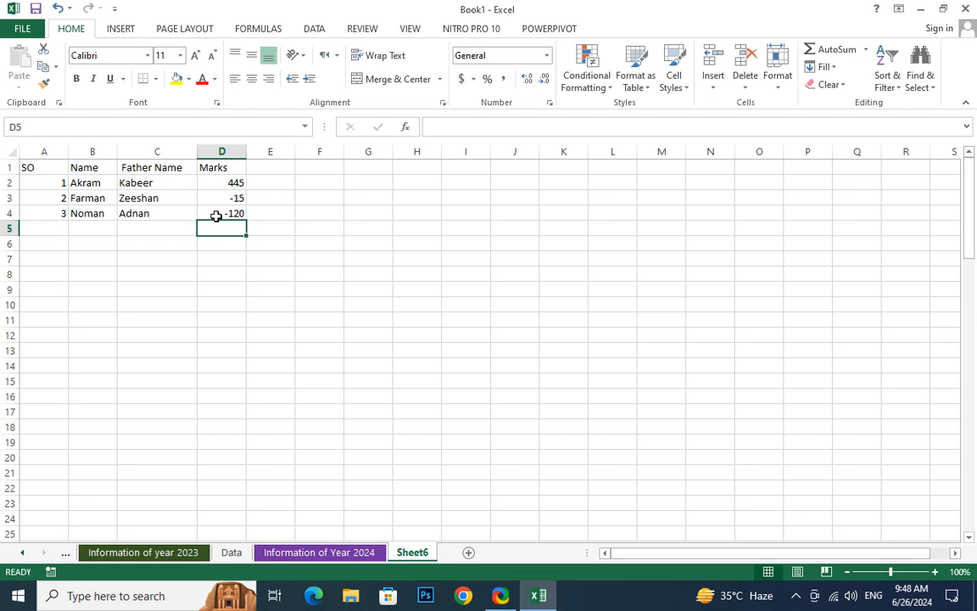
# Clear the marks in D2:D4 and start a data validation rule for these cells that allows whole numbers
pyautogui.moveTo(236, 183); pyautogui.dragTo(238, 213)
pyautogui.press('Delete')
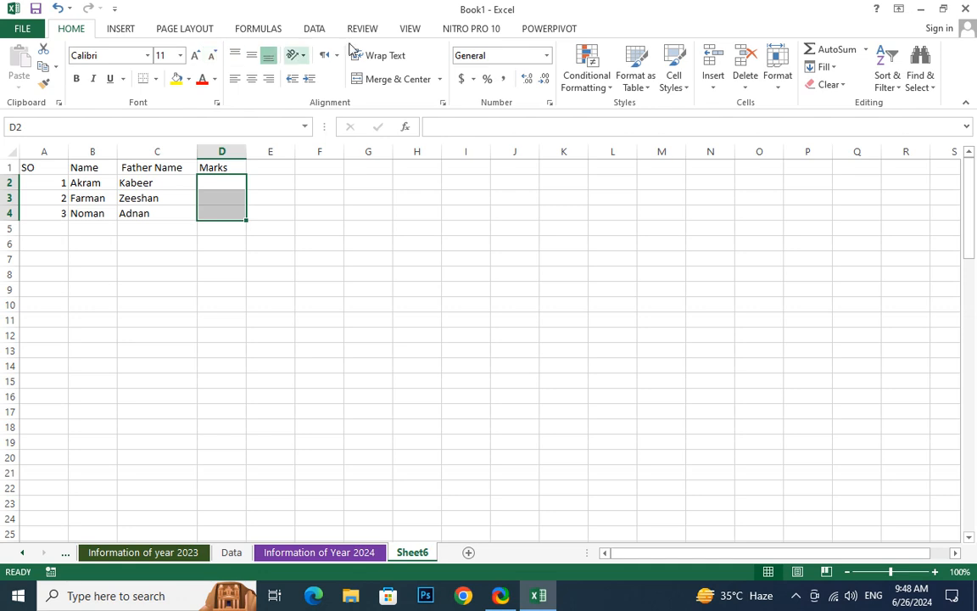
pyautogui.click(314, 29)
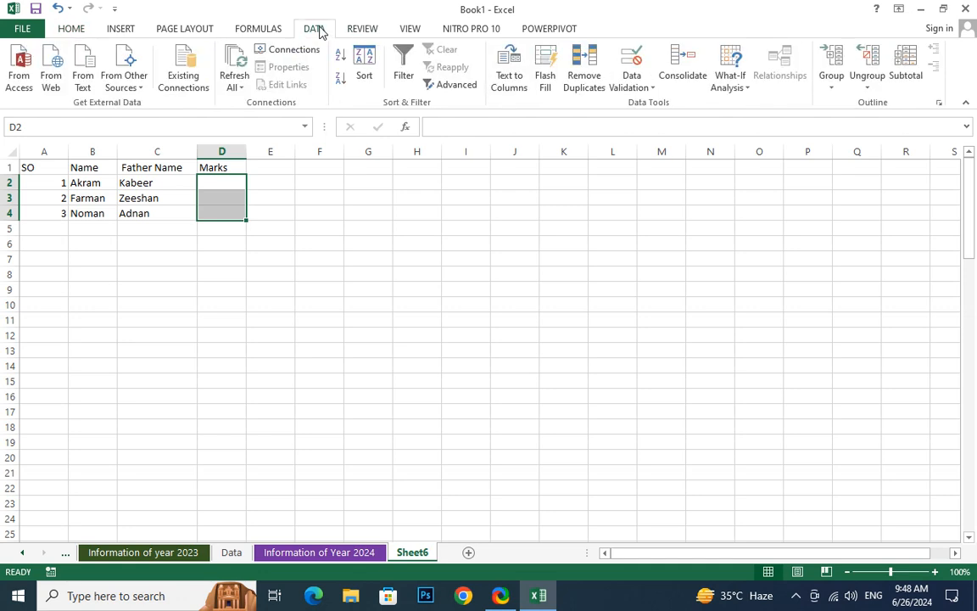
pyautogui.click(642, 92)
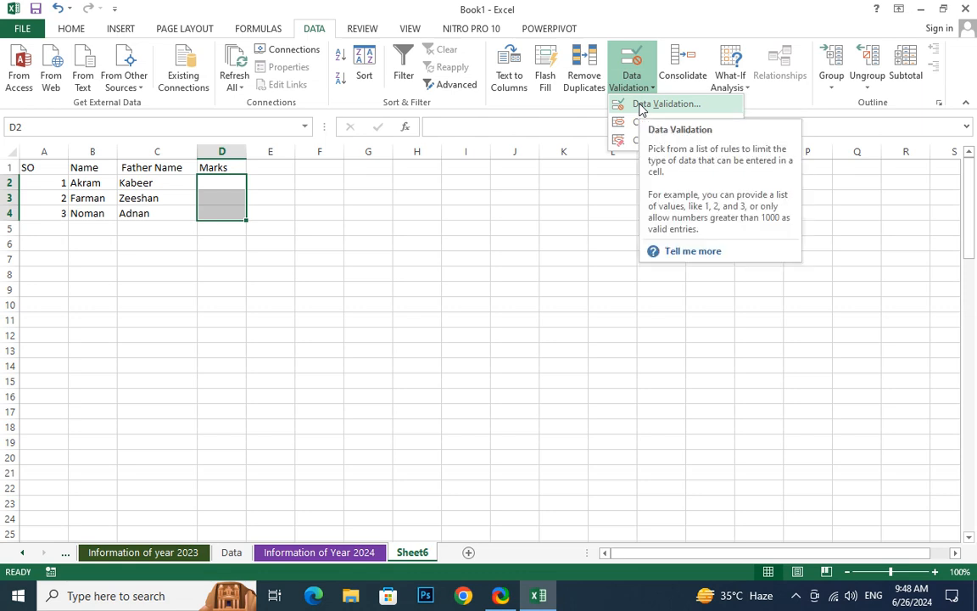
pyautogui.click(666, 104)
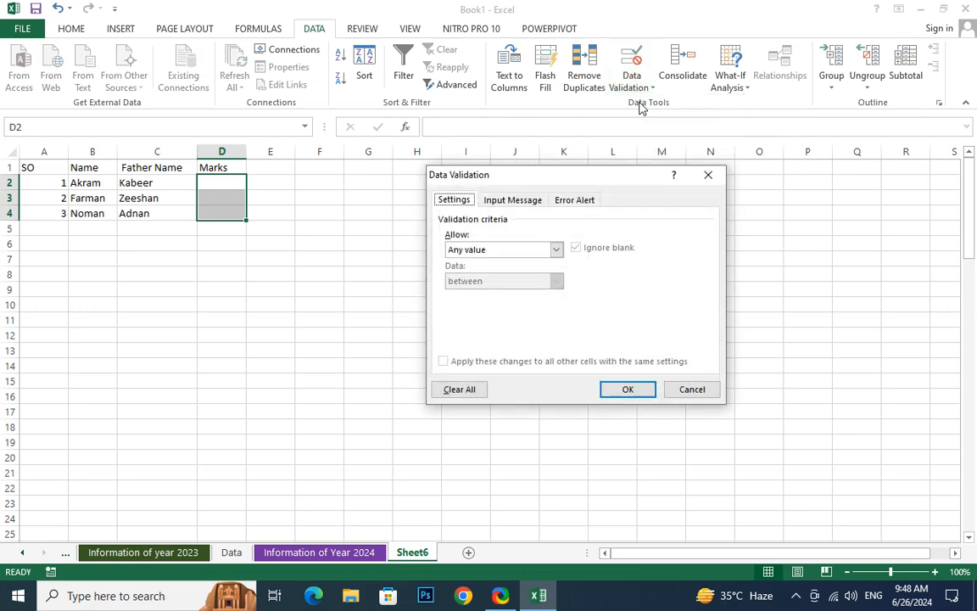
pyautogui.click(485, 252)
pyautogui.click(477, 272)
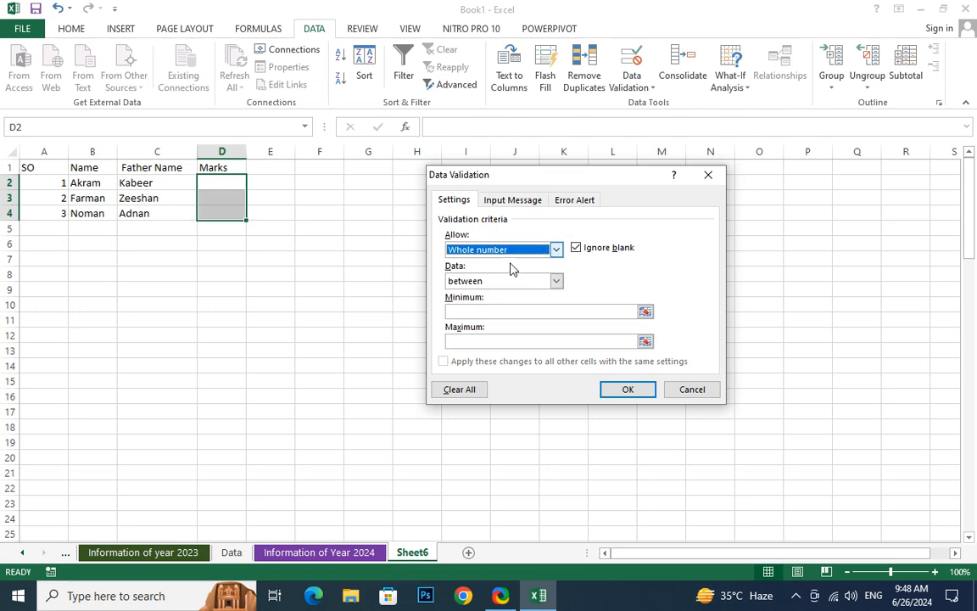
# Restrict the validation rule to values between a minimum of 0 and a maximum of 100, and apply it
pyautogui.click(513, 283)
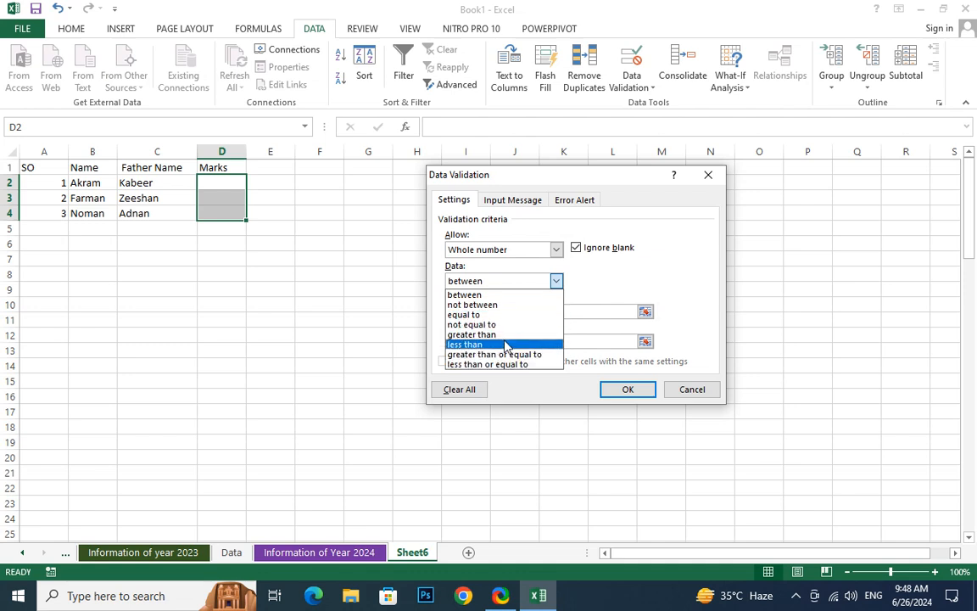
pyautogui.click(496, 288)
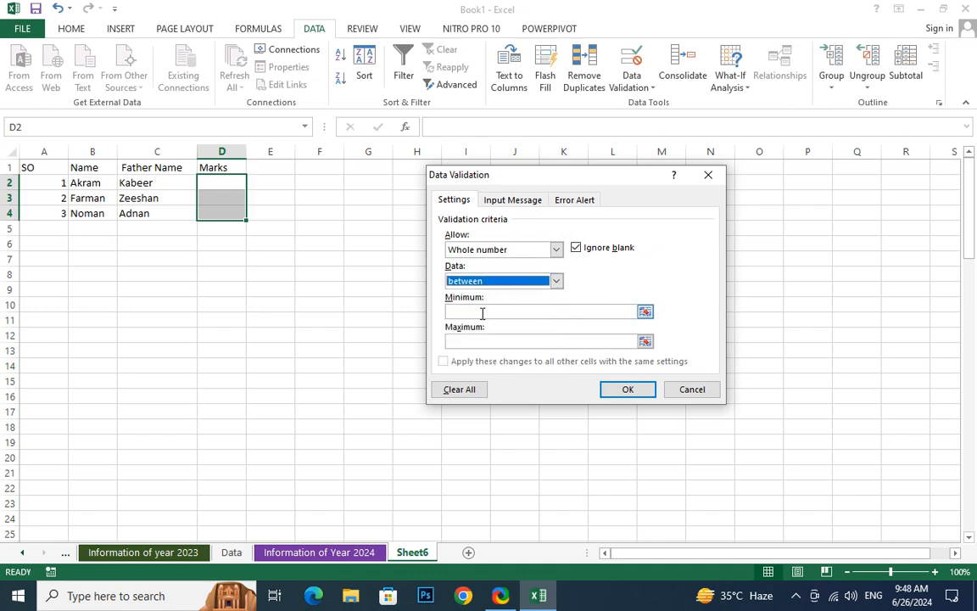
pyautogui.click(465, 310)
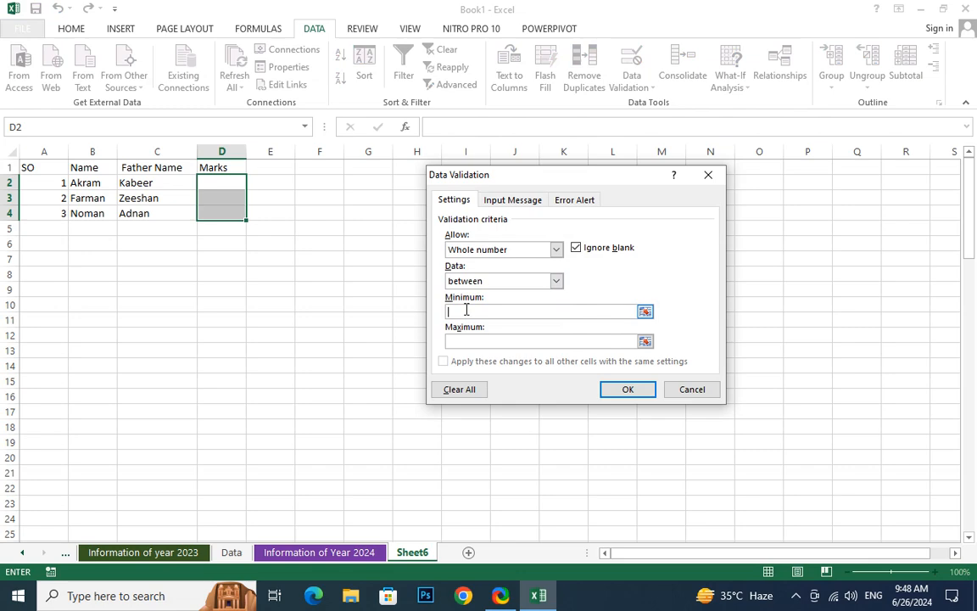
pyautogui.write('0')
pyautogui.click(458, 341)
pyautogui.write('100')
pyautogui.click(622, 388)
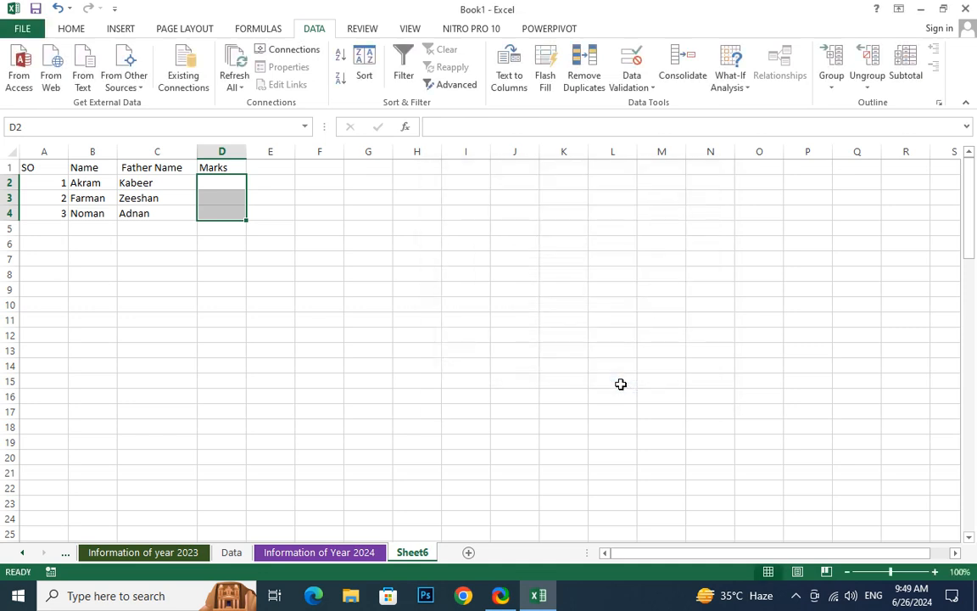
# Test the validation rule with a valid entry by setting the first record's mark in D2 to 1
pyautogui.click(271, 303)
pyautogui.click(225, 183)
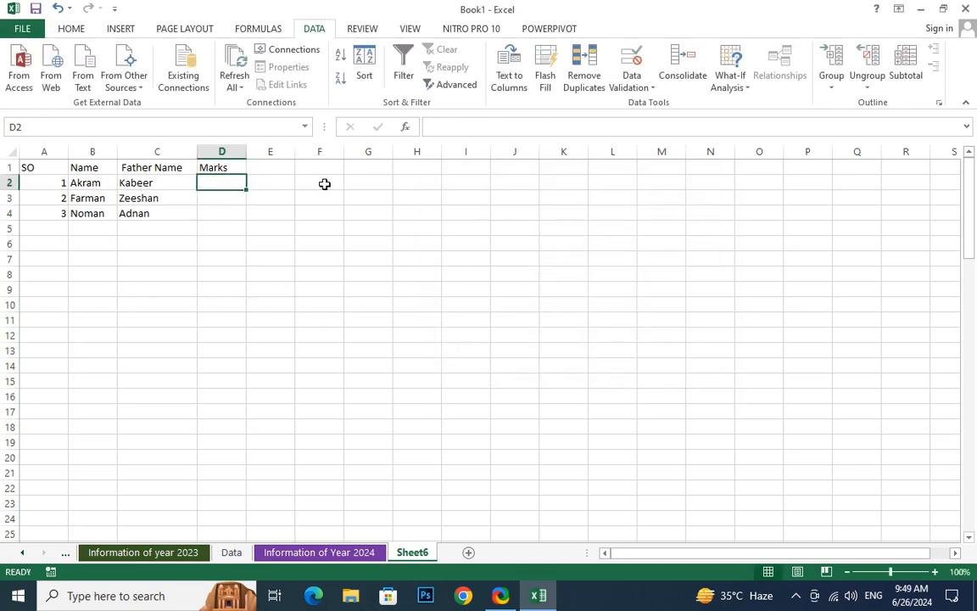
pyautogui.write('1')
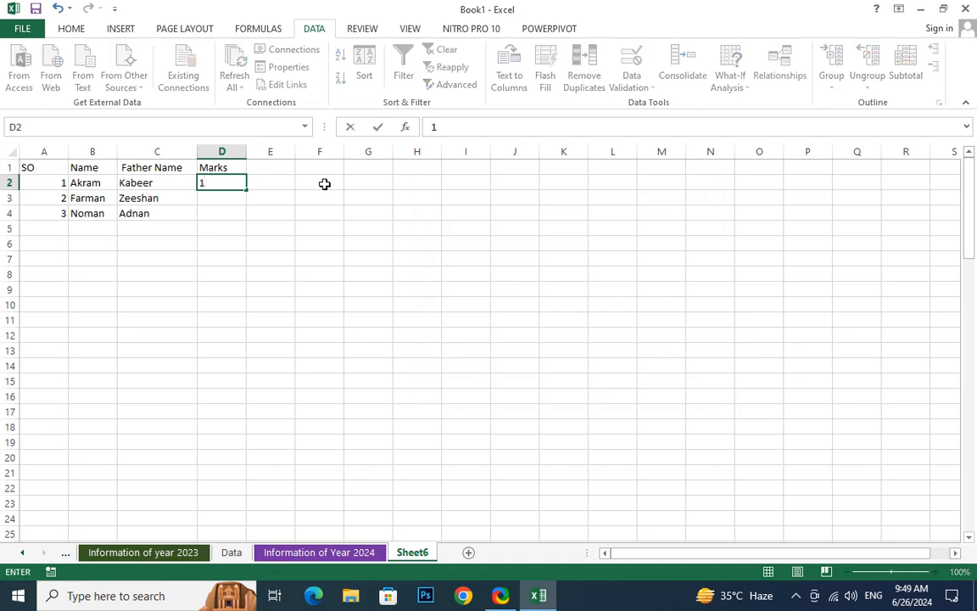
pyautogui.press('Return')
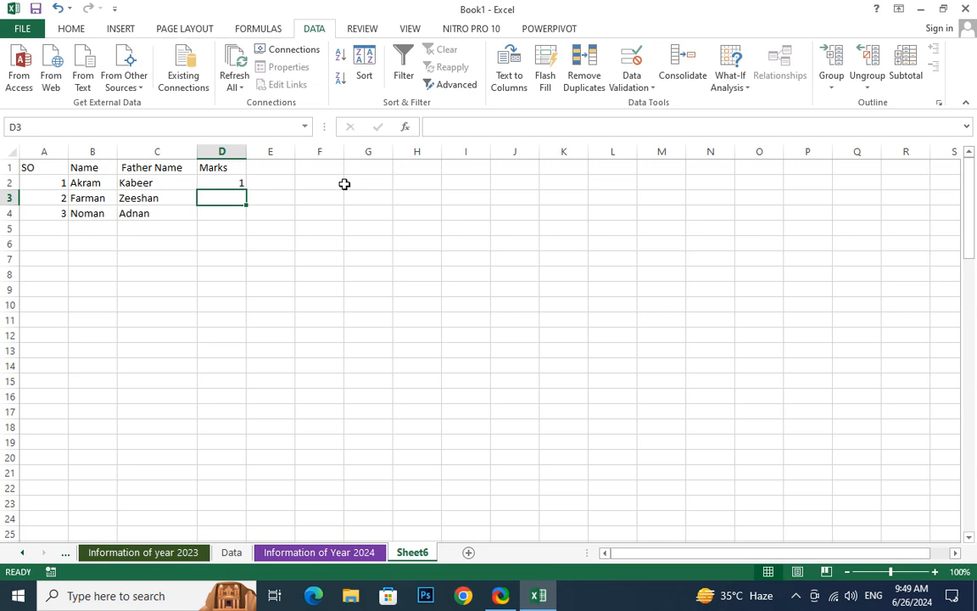
# Try the out-of-range mark 150 in D3 and retry the entry with 15
pyautogui.write('150')
pyautogui.press('Return')
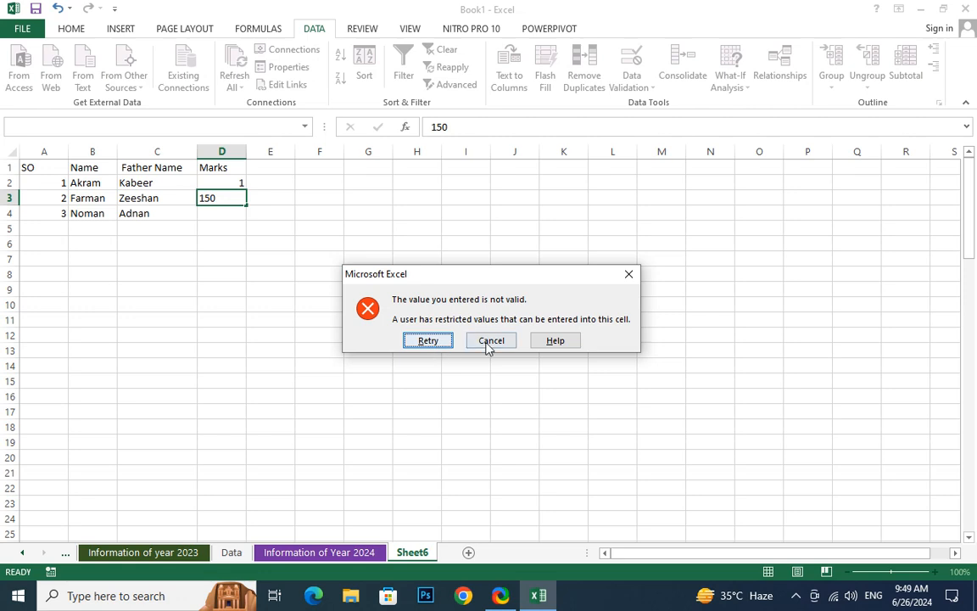
pyautogui.click(439, 342)
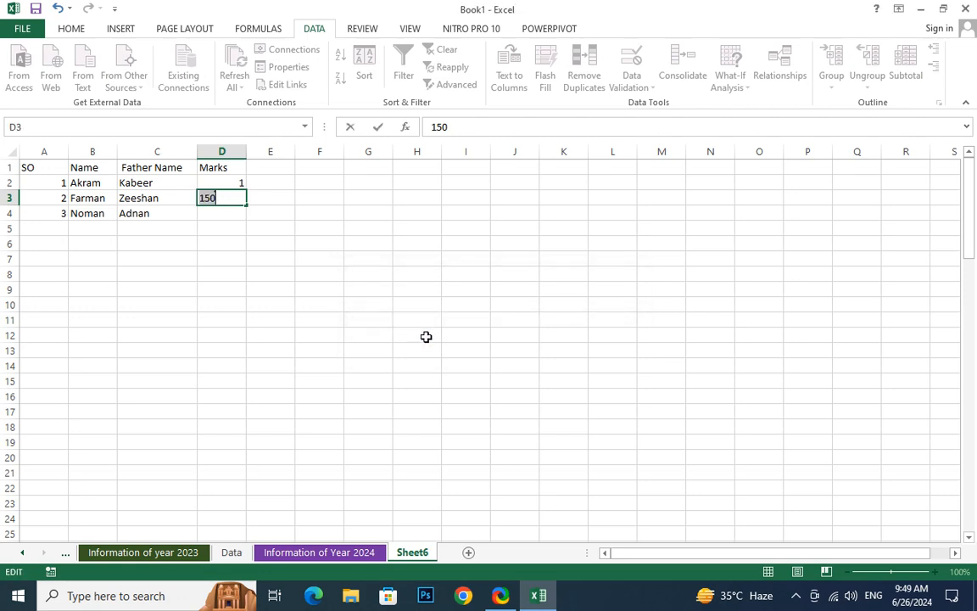
pyautogui.write('15')
pyautogui.press('Return')
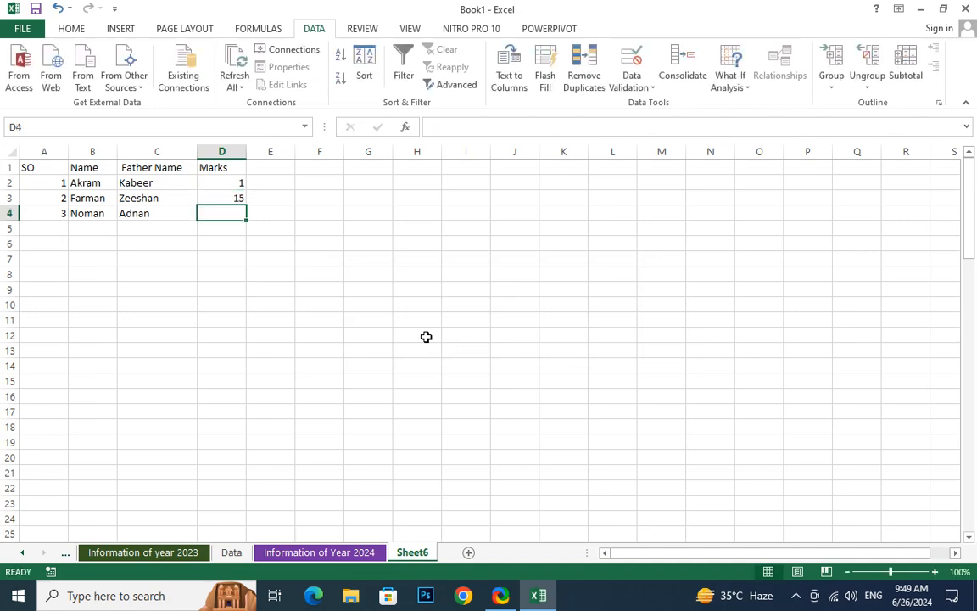
# Try the negative mark -12 in D4 and retry the entry with 12
pyautogui.write('-12')
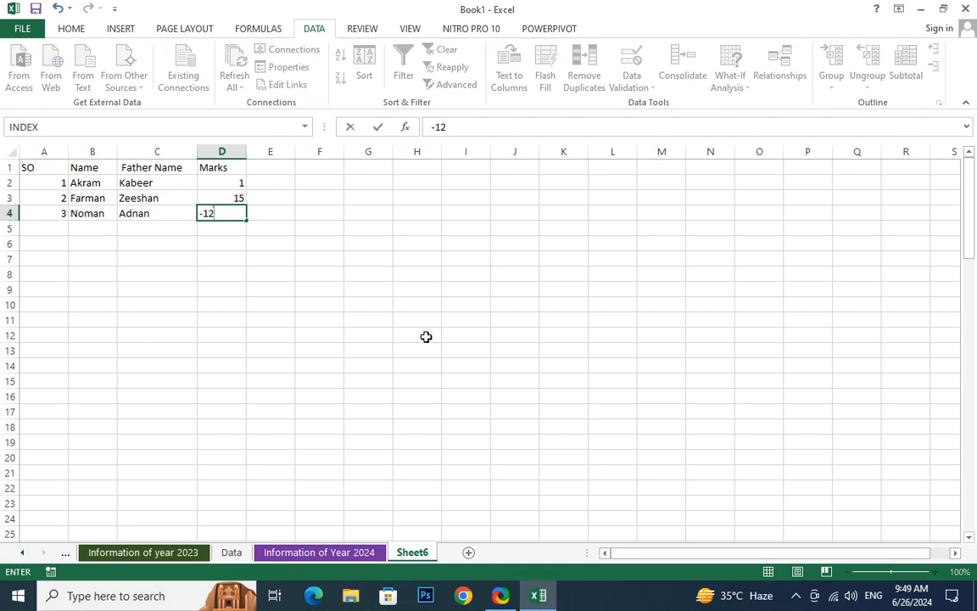
pyautogui.press('Return')
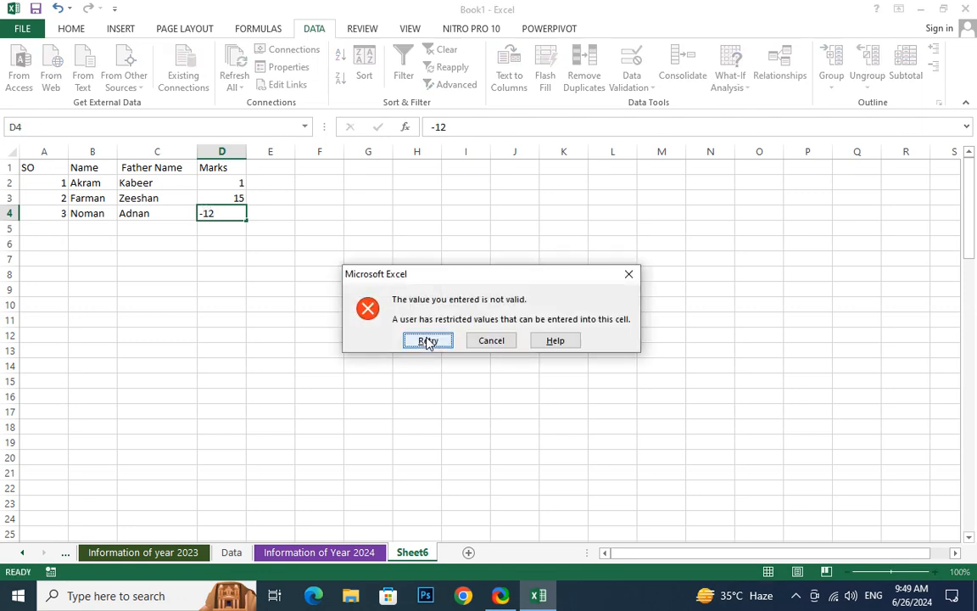
pyautogui.click(428, 340)
pyautogui.write('12')
pyautogui.press('Return')
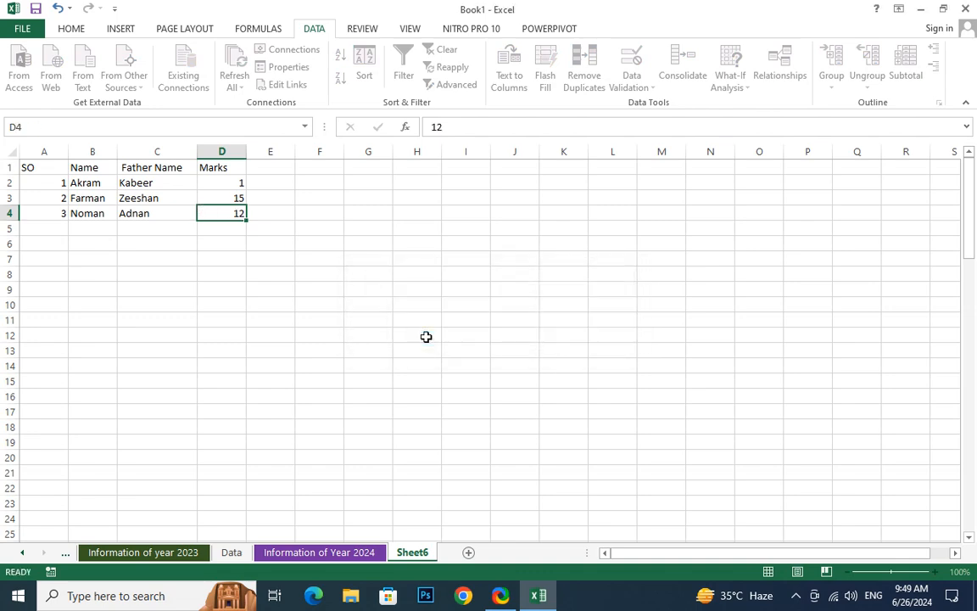
pyautogui.click(319, 335)
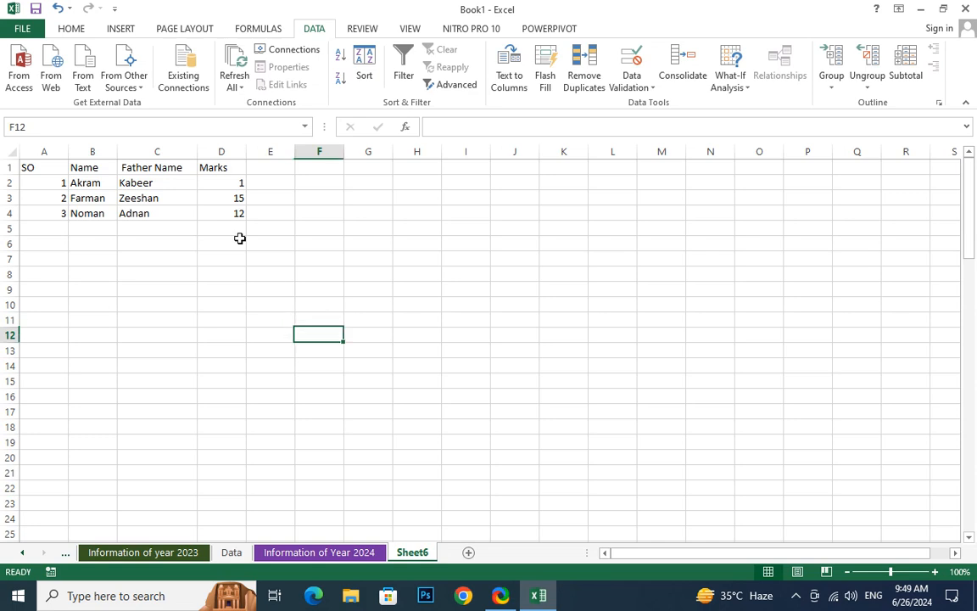
# Open the error alert settings of the data validation rule for the marks in D2:D4
pyautogui.click(229, 170)
pyautogui.moveTo(234, 180); pyautogui.dragTo(234, 213)
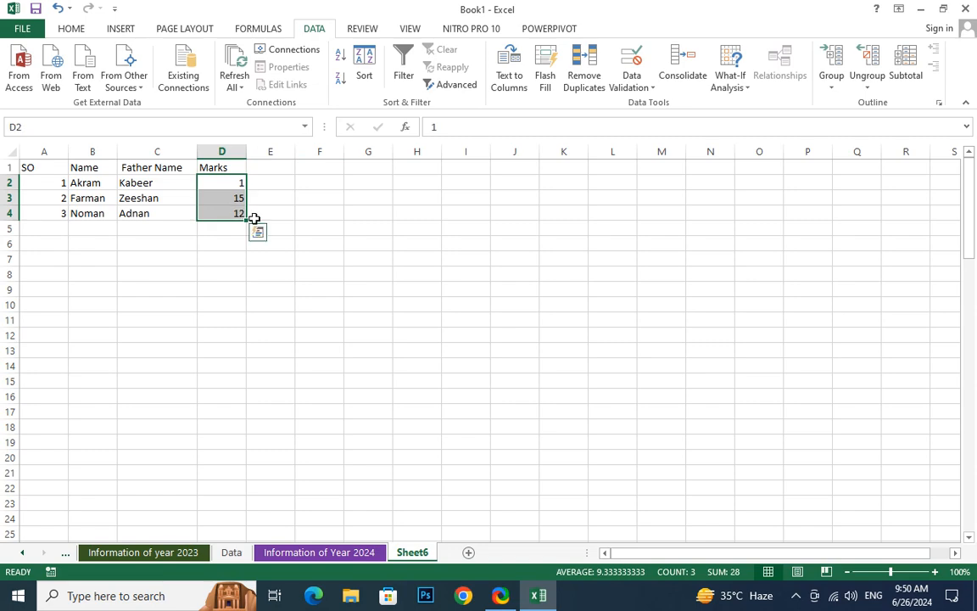
pyautogui.click(628, 88)
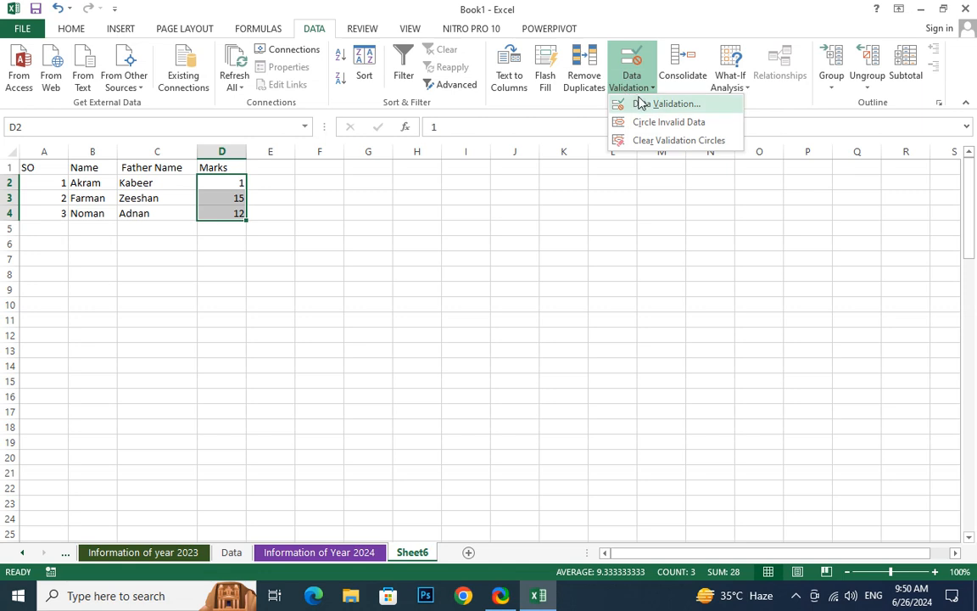
pyautogui.click(646, 106)
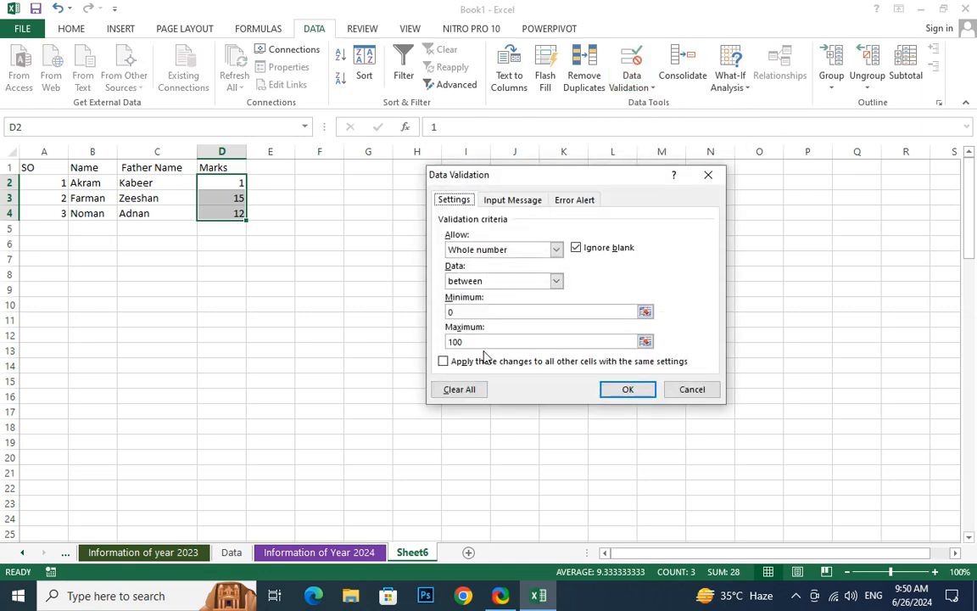
pyautogui.click(525, 202)
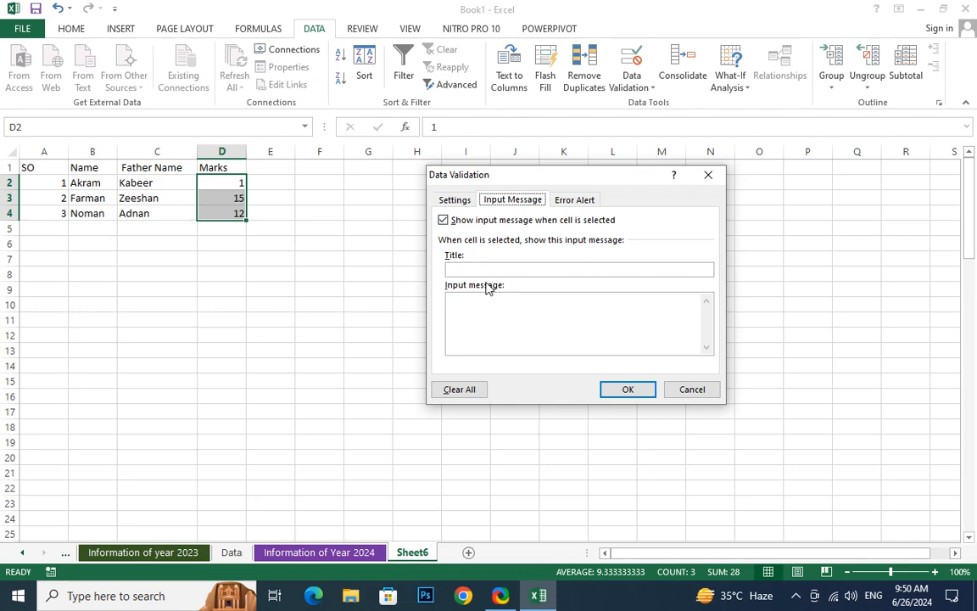
pyautogui.click(584, 204)
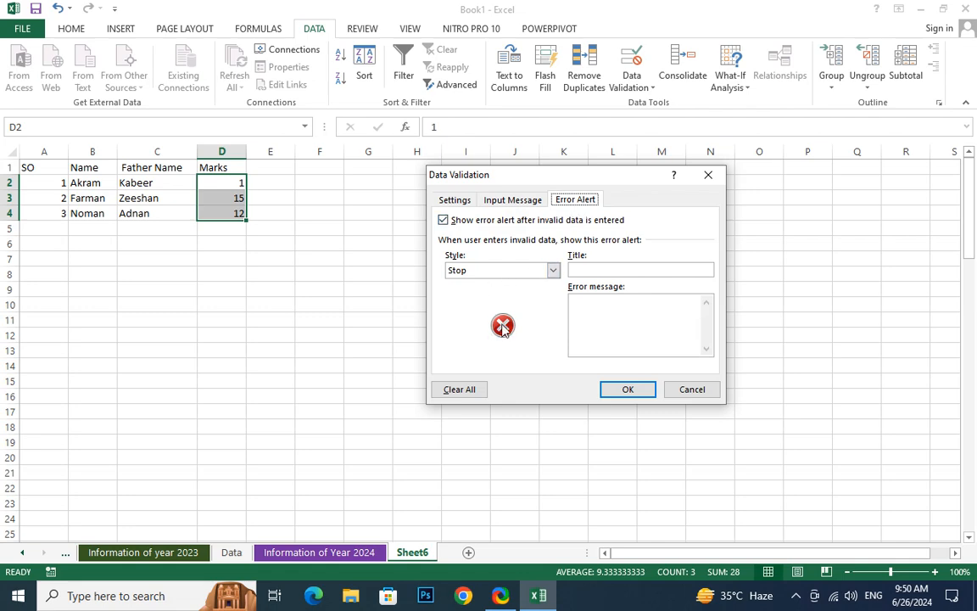
# Try the Warning and Information error alert styles and return the style to Stop
pyautogui.click(500, 270)
pyautogui.click(504, 292)
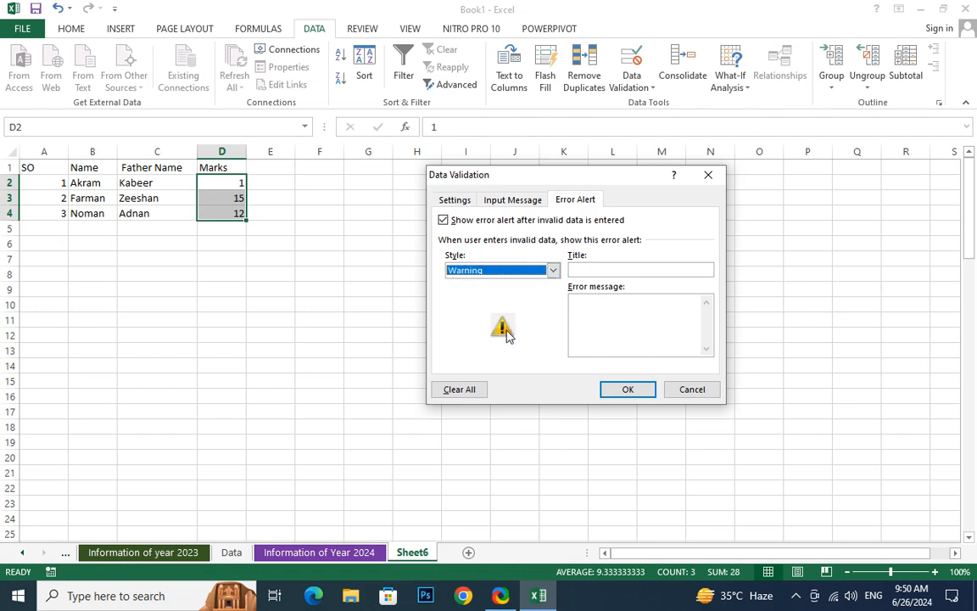
pyautogui.click(509, 270)
pyautogui.click(504, 303)
pyautogui.click(552, 271)
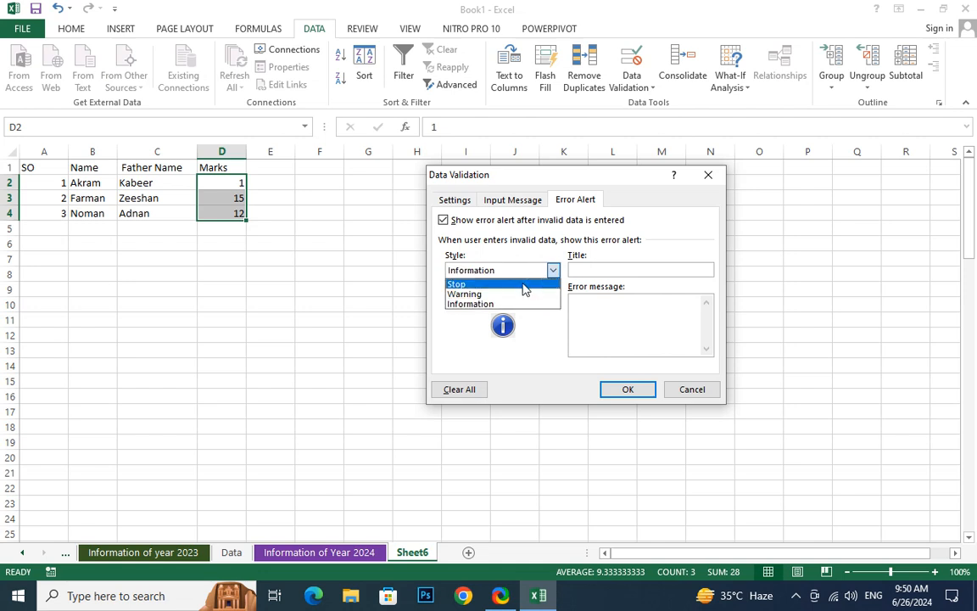
pyautogui.click(521, 282)
# Set the error alert's title to "Incorrect Marks"
pyautogui.click(598, 270)
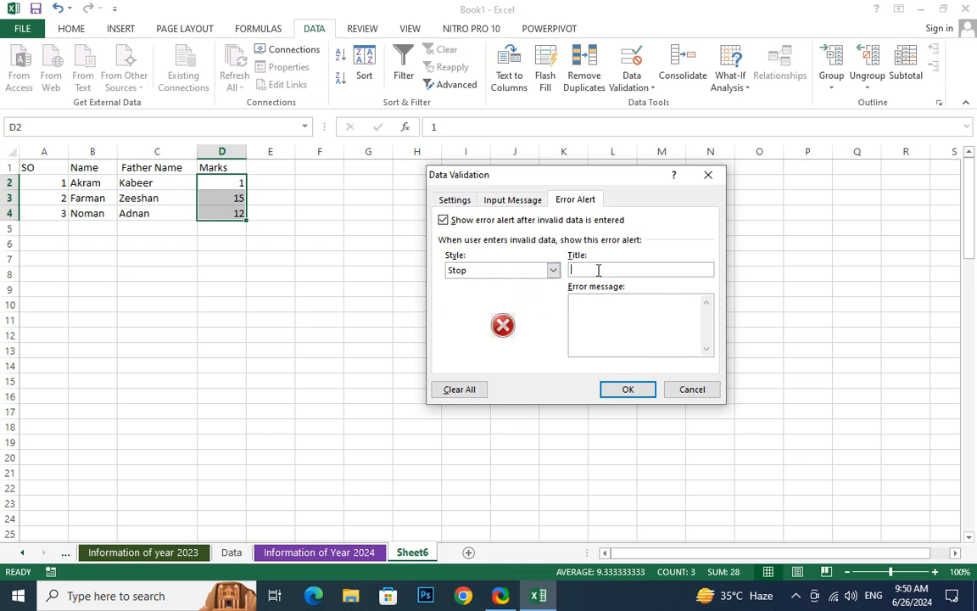
pyautogui.write('Ind')
pyautogui.write('orrect ')
pyautogui.write('\\Mar')
pyautogui.write('ks')
pyautogui.press('BackSpace')
pyautogui.press('BackSpace')
pyautogui.press('BackSpace')
pyautogui.press('BackSpace')
pyautogui.press('BackSpace')
pyautogui.press('BackSpace')
pyautogui.write('Marks')
# Enter the error message "Students Mark are from 0 to 100" for the alert
pyautogui.click(605, 303)
pyautogui.write('Students a')
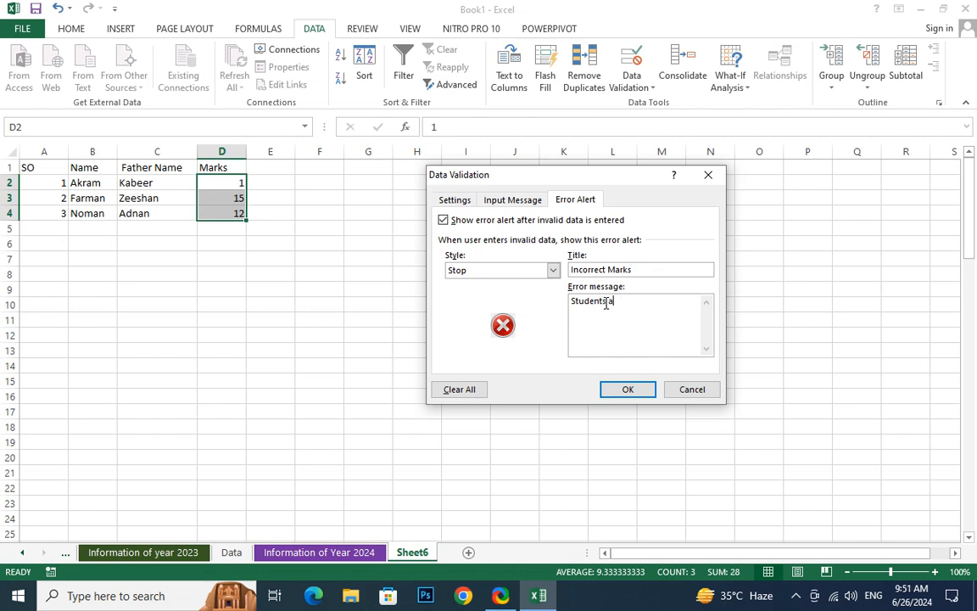
pyautogui.press('BackSpace')
pyautogui.press('BackSpace')
pyautogui.write('Mark are from 0 to 100')
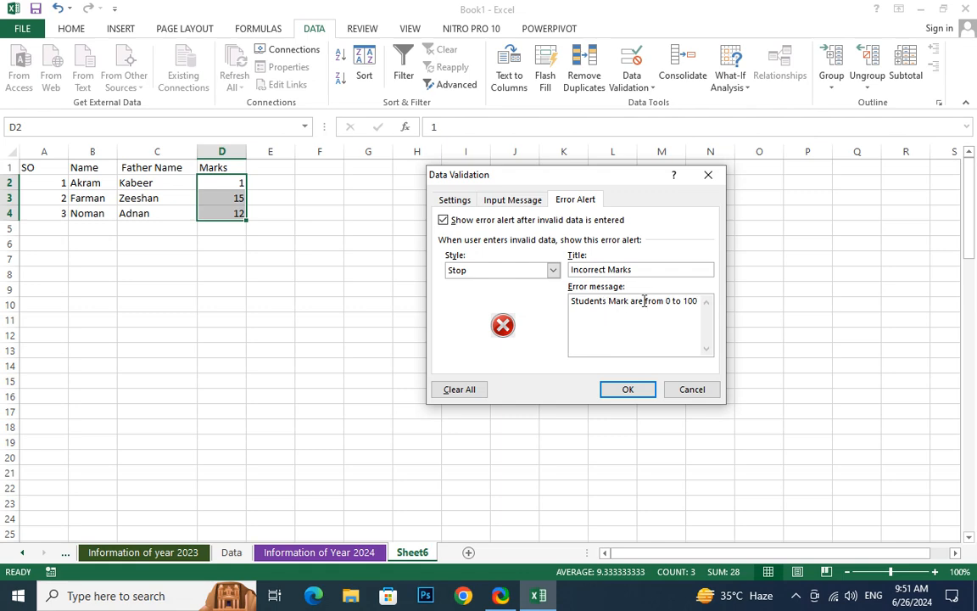
# Replace "are" with "Should" in the error message and apply the validation changes
pyautogui.doubleClick(641, 302)
pyautogui.write('Shoul')
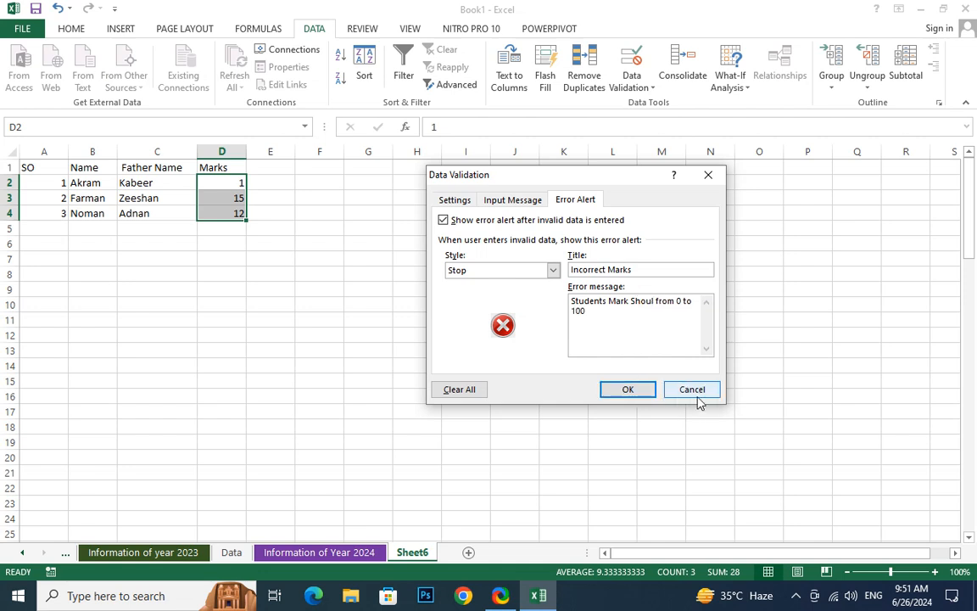
pyautogui.write('d')
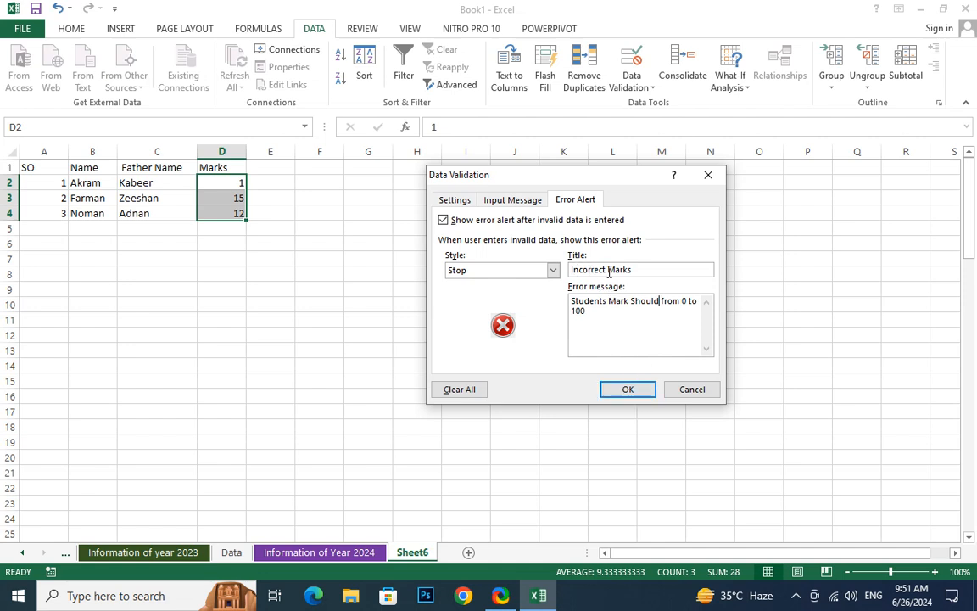
pyautogui.click(624, 389)
# Test the custom alert by trying the out-of-range mark 150 in D2, then cancel the entry
pyautogui.click(281, 262)
pyautogui.click(239, 185)
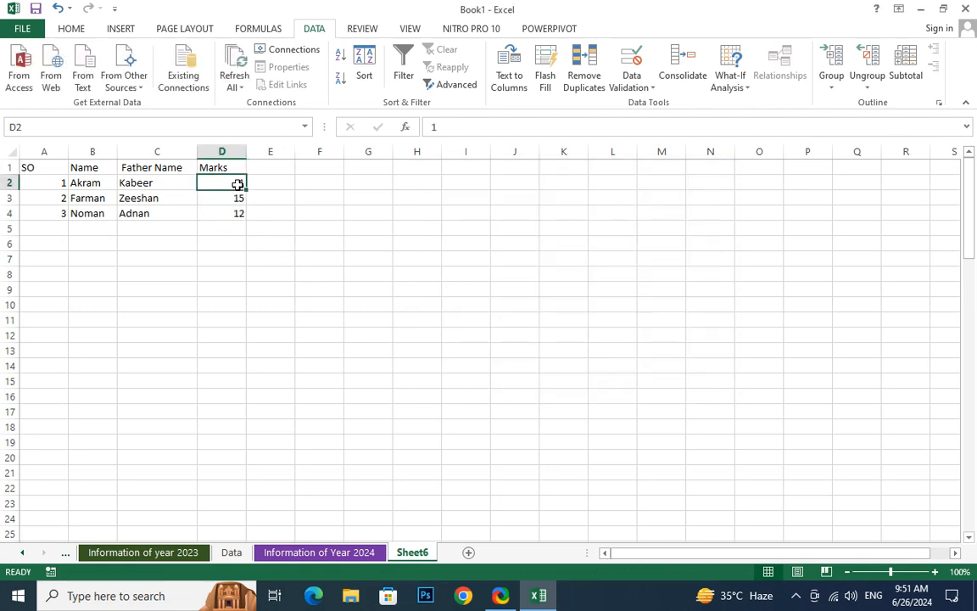
pyautogui.write('15')
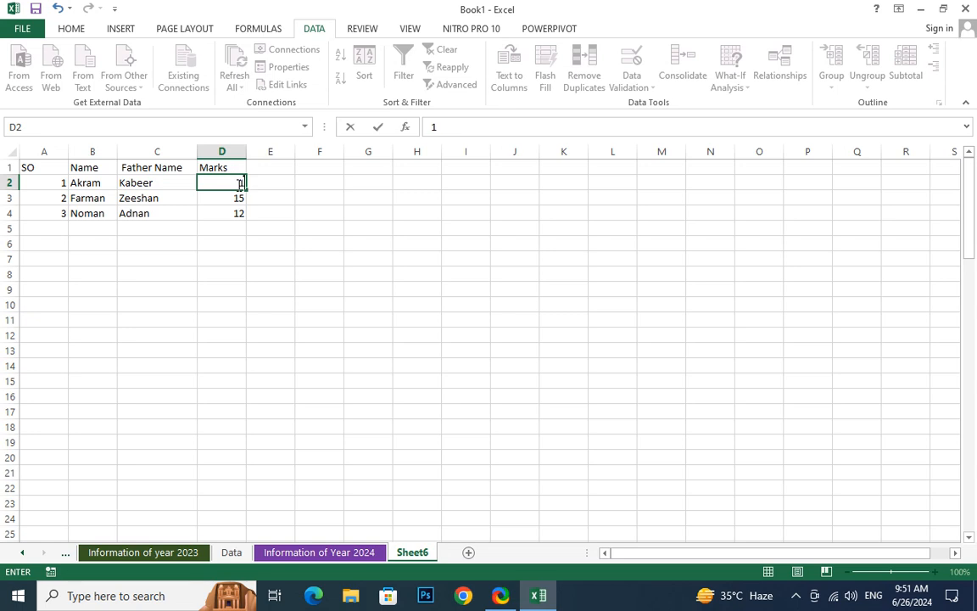
pyautogui.write('0')
pyautogui.press('Return')
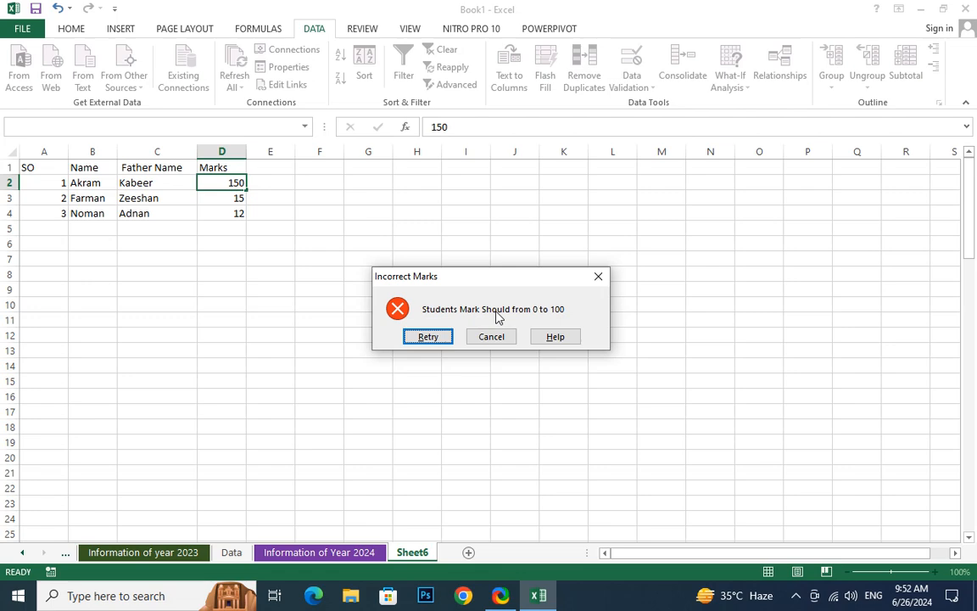
pyautogui.click(430, 336)
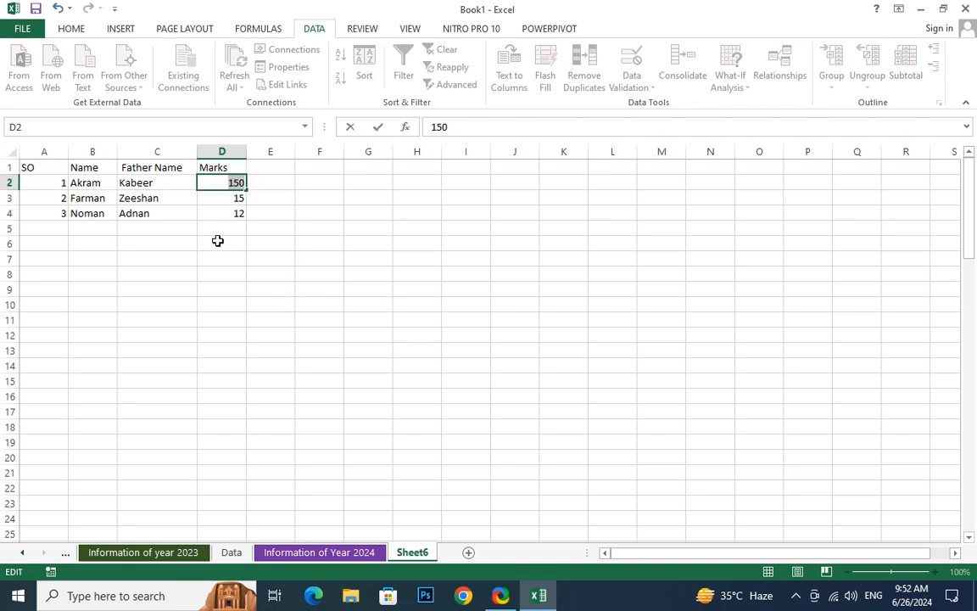
pyautogui.click(233, 170)
pyautogui.click(491, 340)
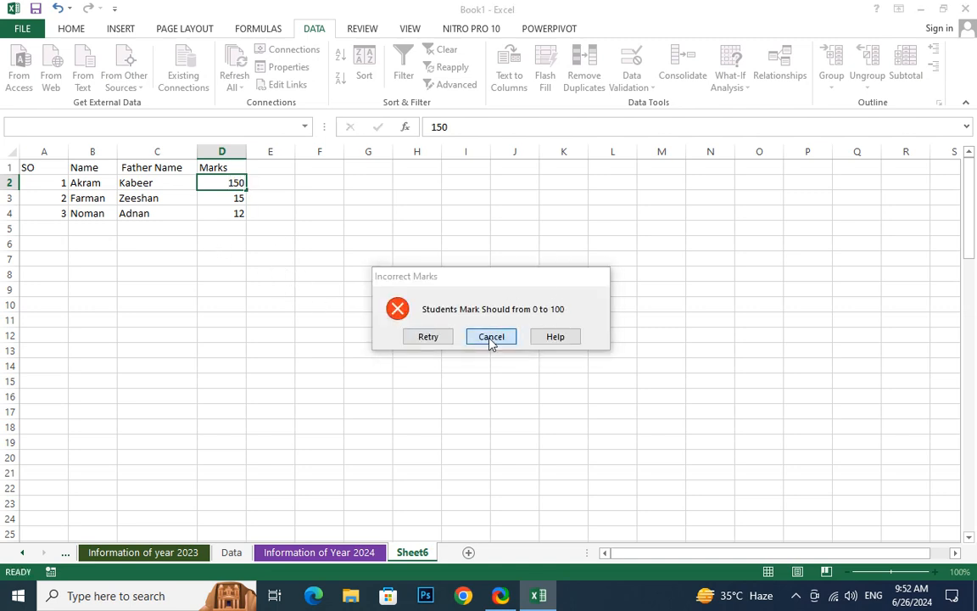
pyautogui.doubleClick(236, 182)
pyautogui.moveTo(241, 184); pyautogui.dragTo(231, 244)
pyautogui.click(232, 243)
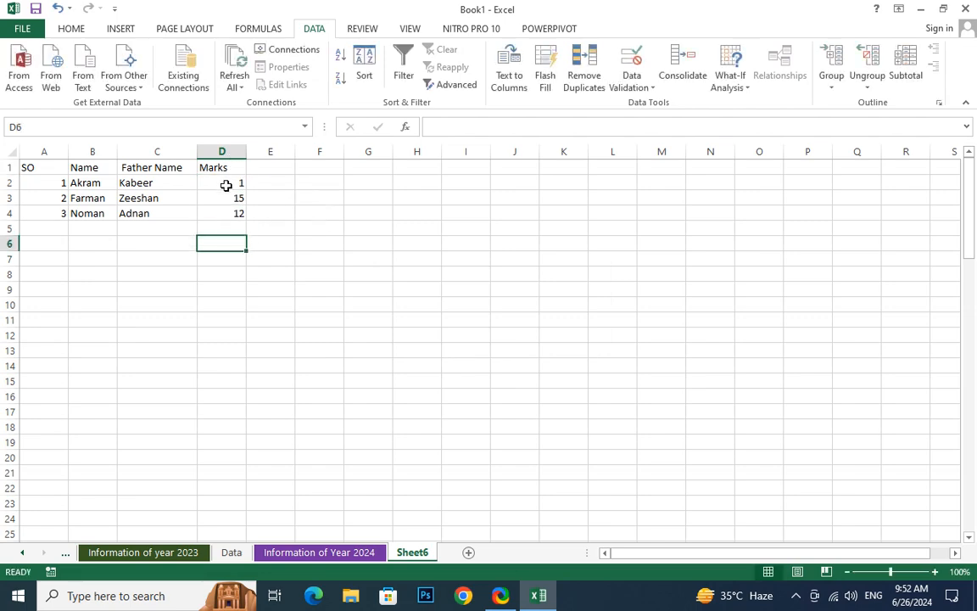
# Add an input message title "Marjs Range" to the data validation of D2:D4
pyautogui.moveTo(225, 183); pyautogui.dragTo(236, 214)
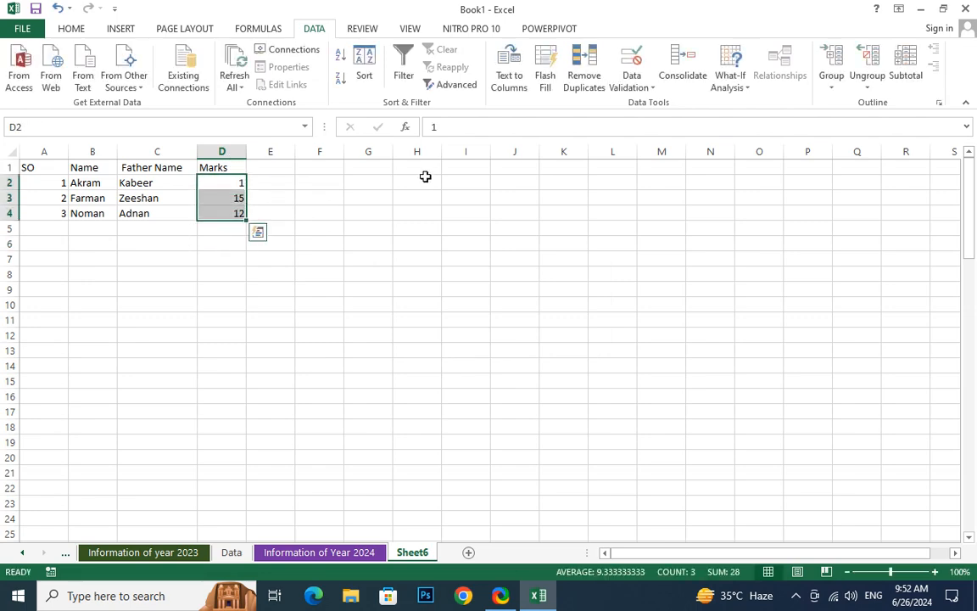
pyautogui.click(629, 89)
pyautogui.click(639, 103)
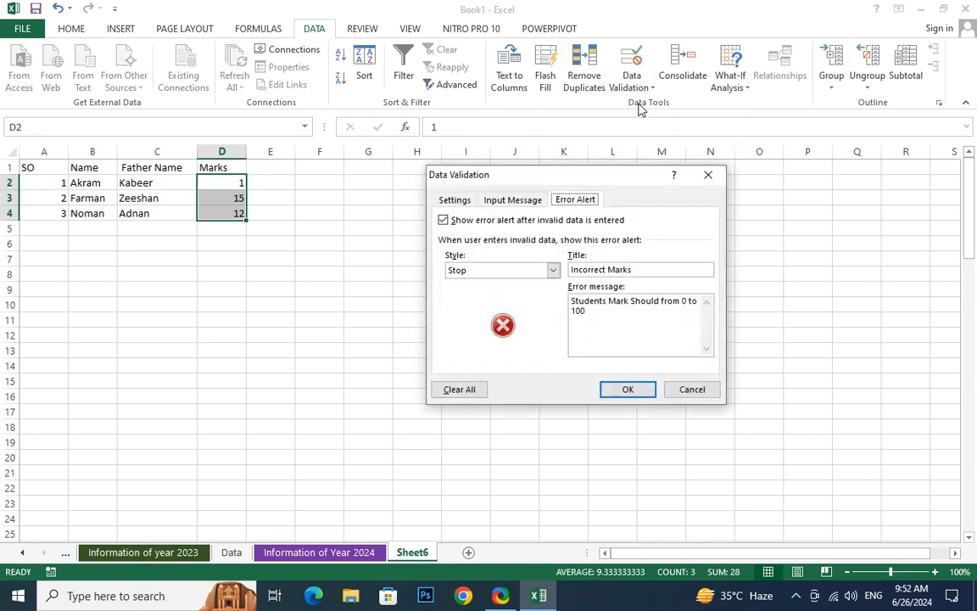
pyautogui.click(498, 204)
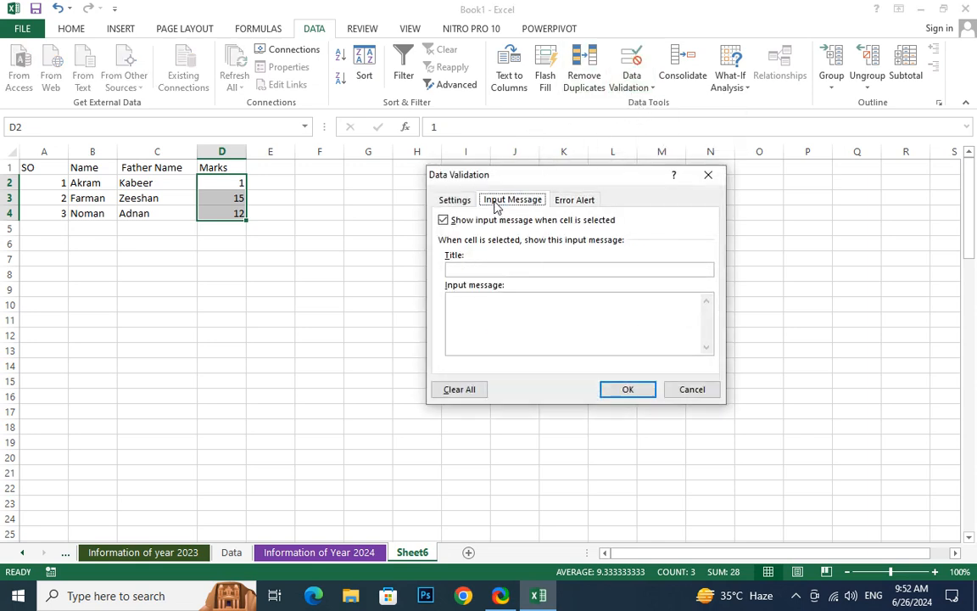
pyautogui.click(465, 269)
pyautogui.write('Mar')
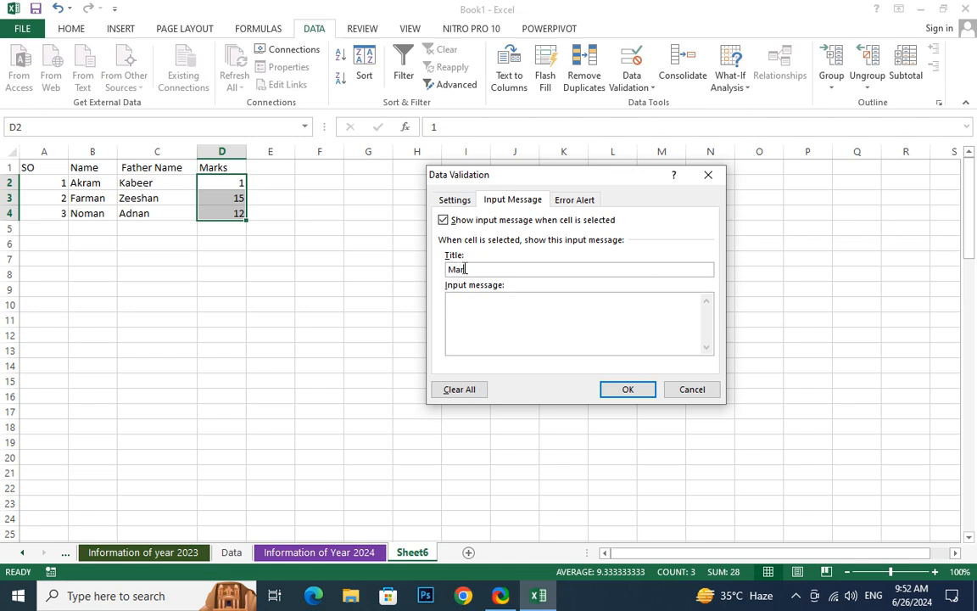
pyautogui.write('ks Range')
# Enter "0 to 100" as the input message text and apply the validation changes
pyautogui.click(469, 305)
pyautogui.write('0-')
pyautogui.press('BackSpace')
pyautogui.write('to 100')
pyautogui.click(632, 390)
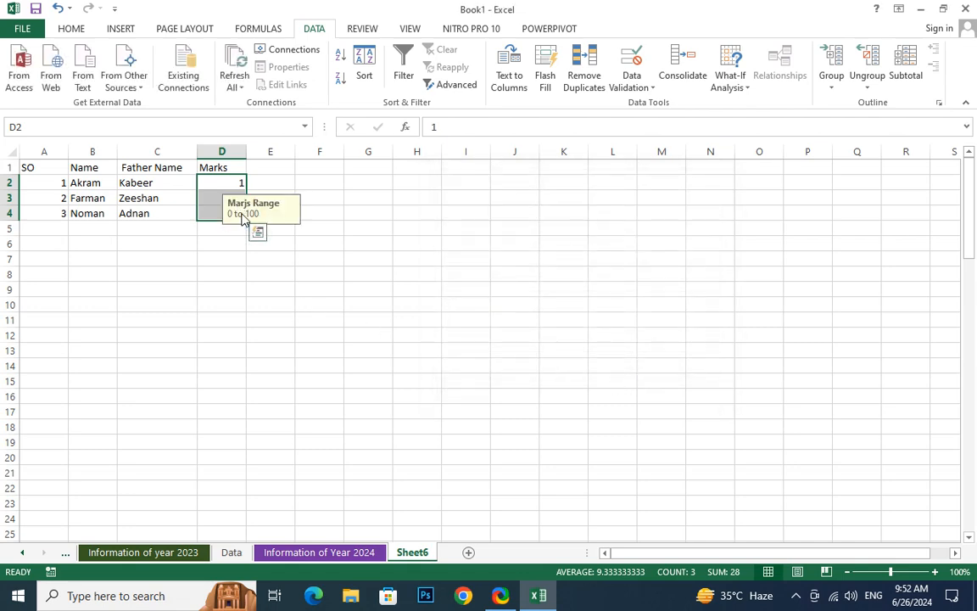
# Change the input message title for D2:D4 to "Marks\ Range" and apply it
pyautogui.click(632, 88)
pyautogui.click(637, 104)
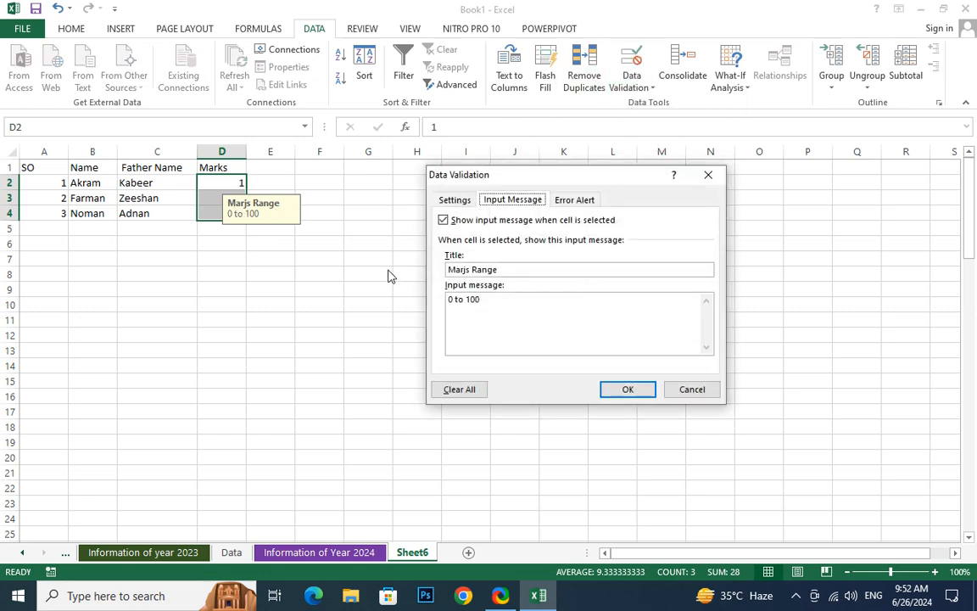
pyautogui.click(471, 270)
pyautogui.press('BackSpace')
pyautogui.press('BackSpace')
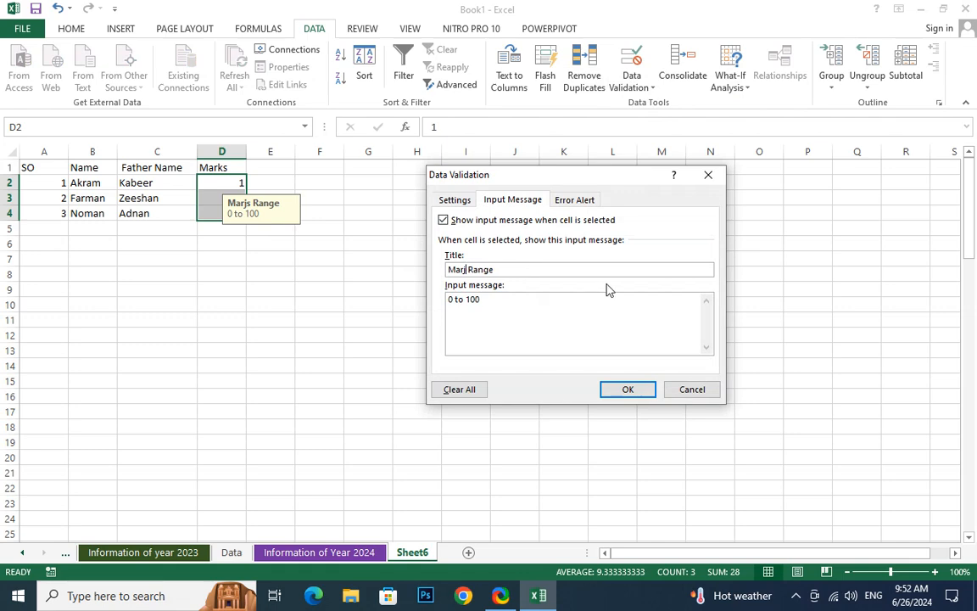
pyautogui.write('ks\\')
pyautogui.press('Return')
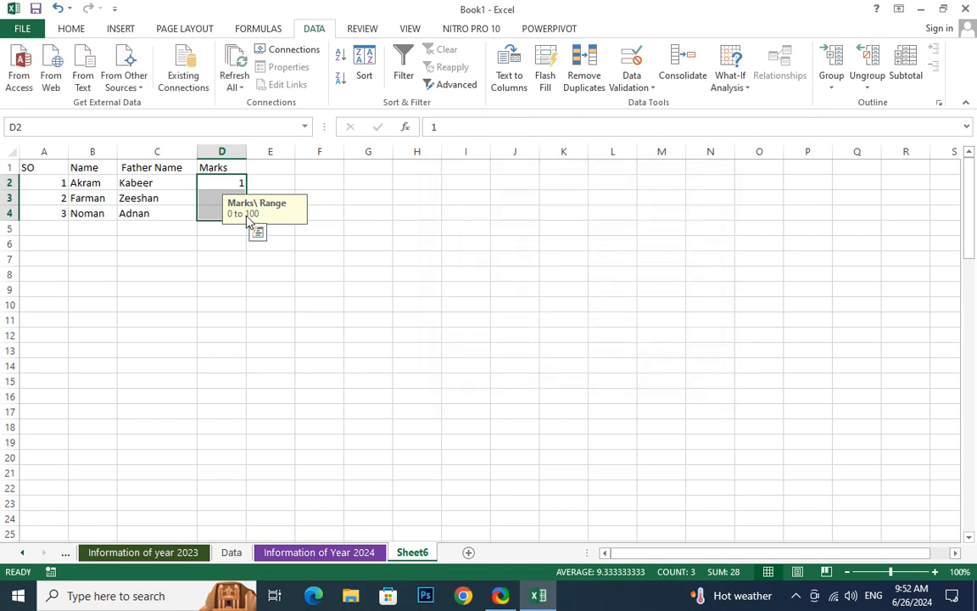
# Remove the stray backslash so the input message title reads "Marks Range", and apply it
pyautogui.click(633, 85)
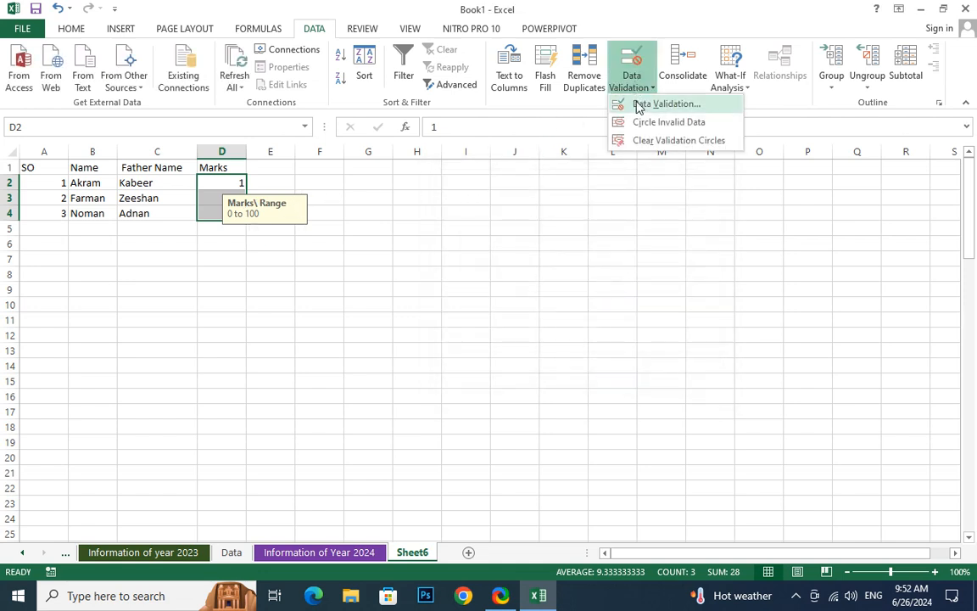
pyautogui.click(637, 102)
pyautogui.click(476, 269)
pyautogui.press('BackSpace')
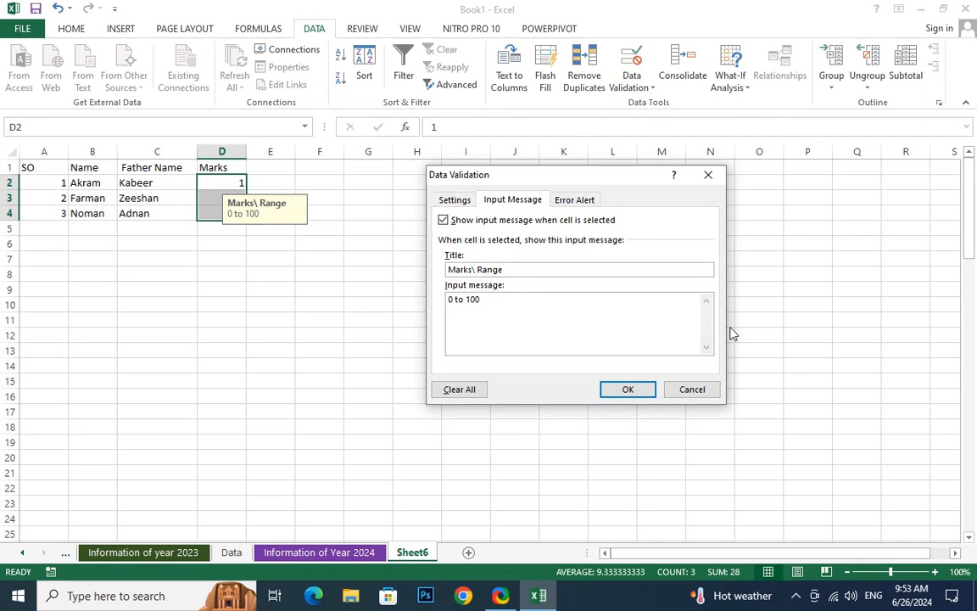
pyautogui.click(627, 390)
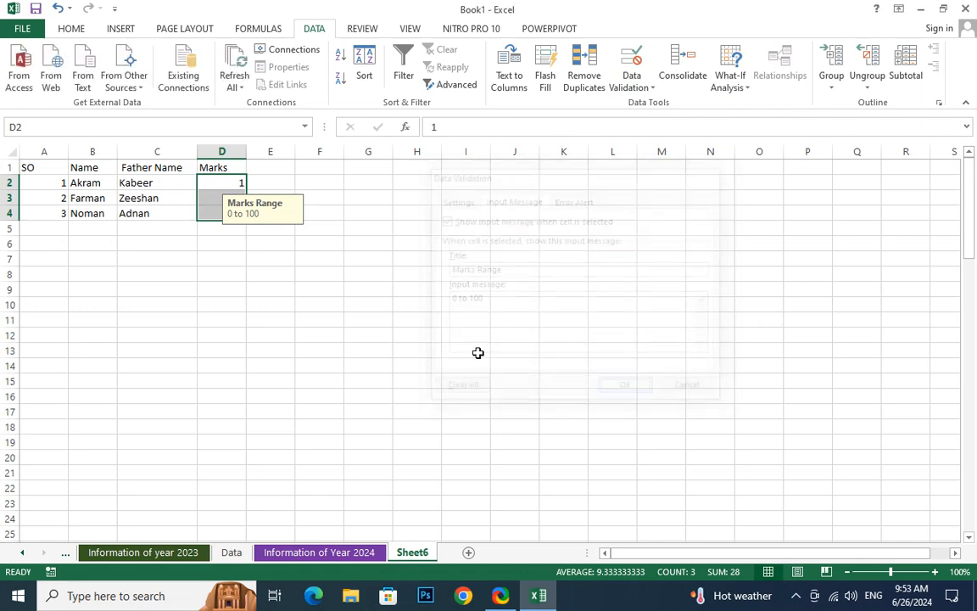
# Test the rule with the out-of-range mark 130 in D2, retry it once, and cancel the entry
pyautogui.click(270, 276)
pyautogui.click(213, 182)
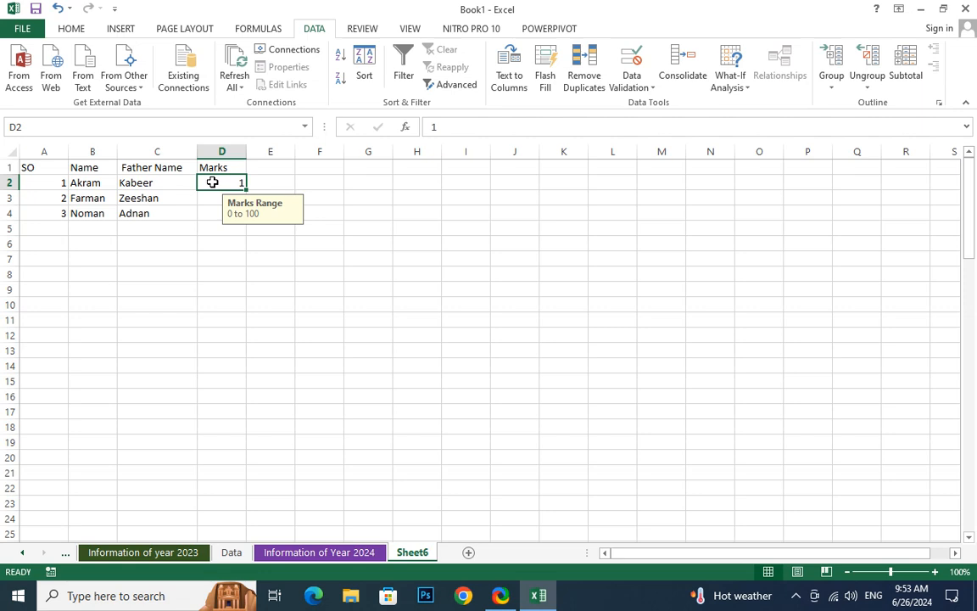
pyautogui.write('30')
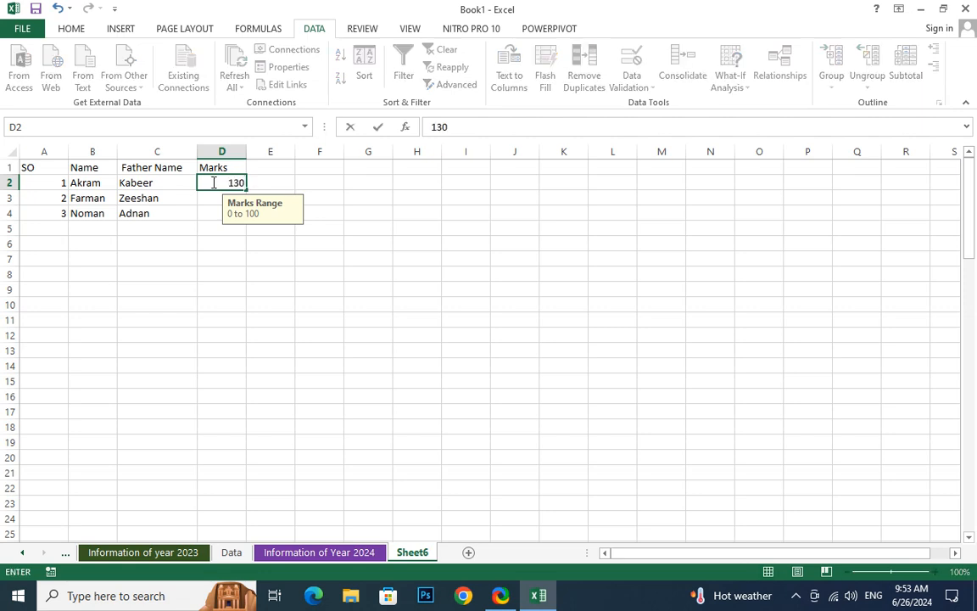
pyautogui.press('Return')
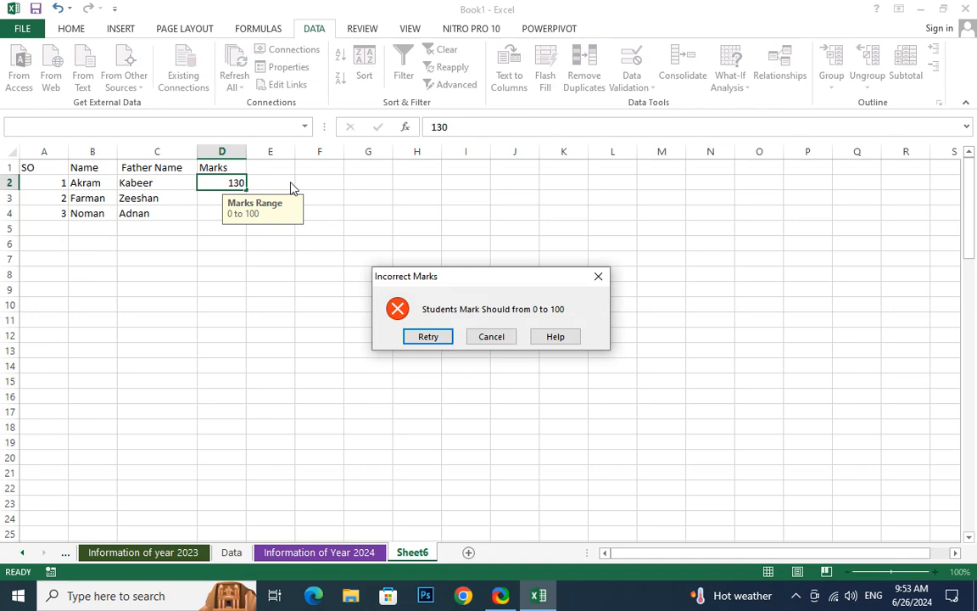
pyautogui.press('Return')
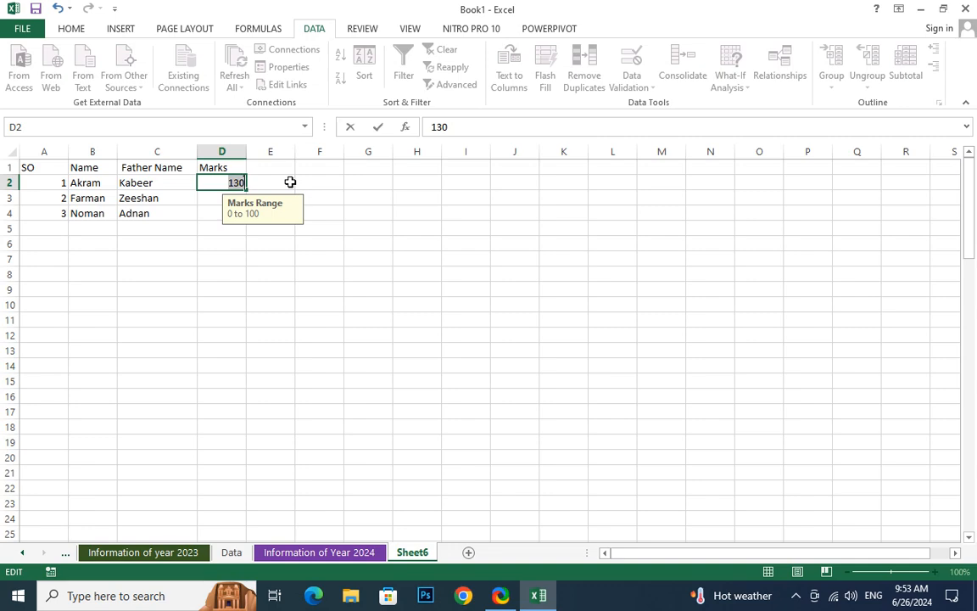
pyautogui.press('Return')
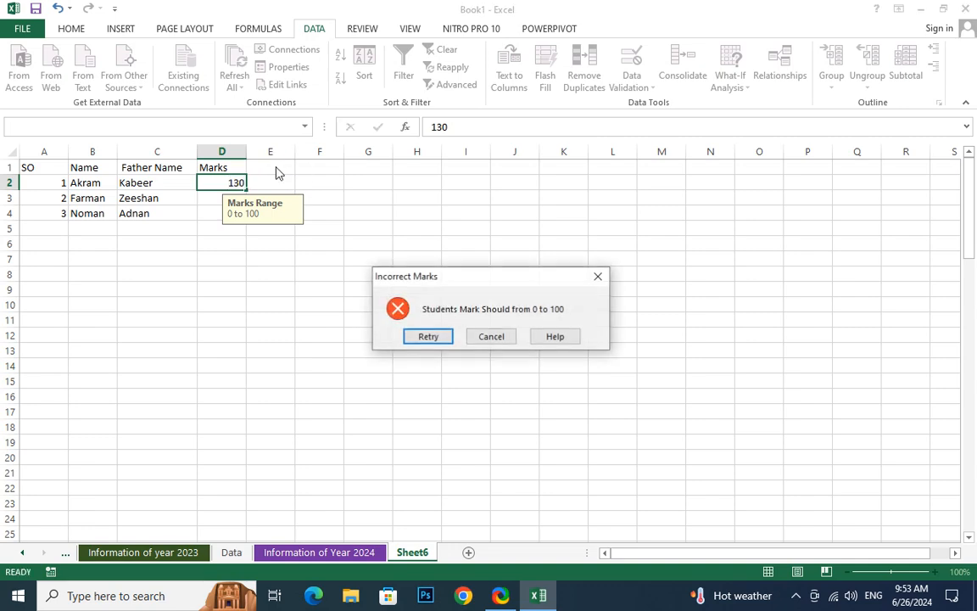
pyautogui.click(492, 338)
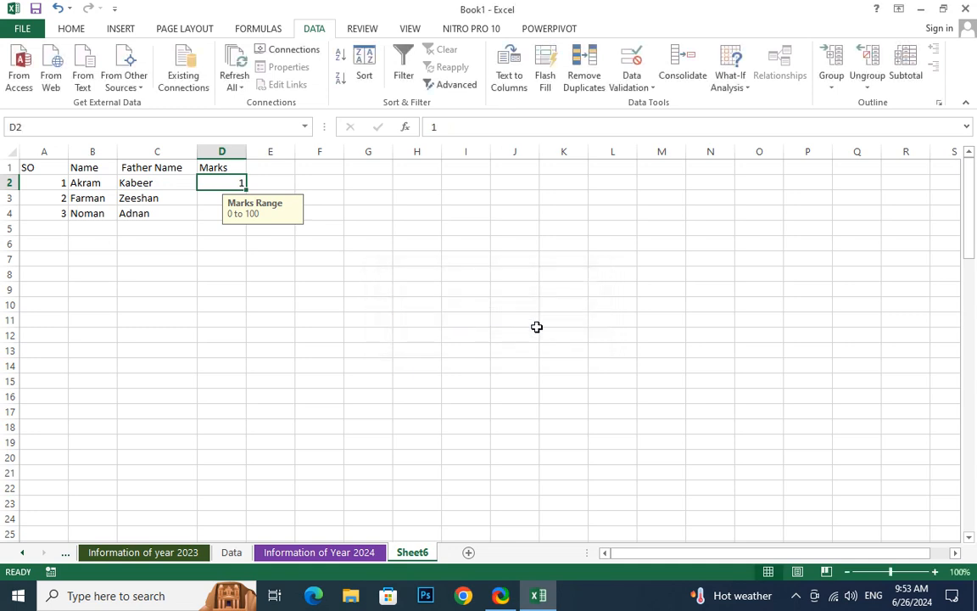
# Insert a new column before Marks and give it the header "Age"
pyautogui.click(224, 152)
pyautogui.rightClick(226, 153)
pyautogui.click(277, 260)
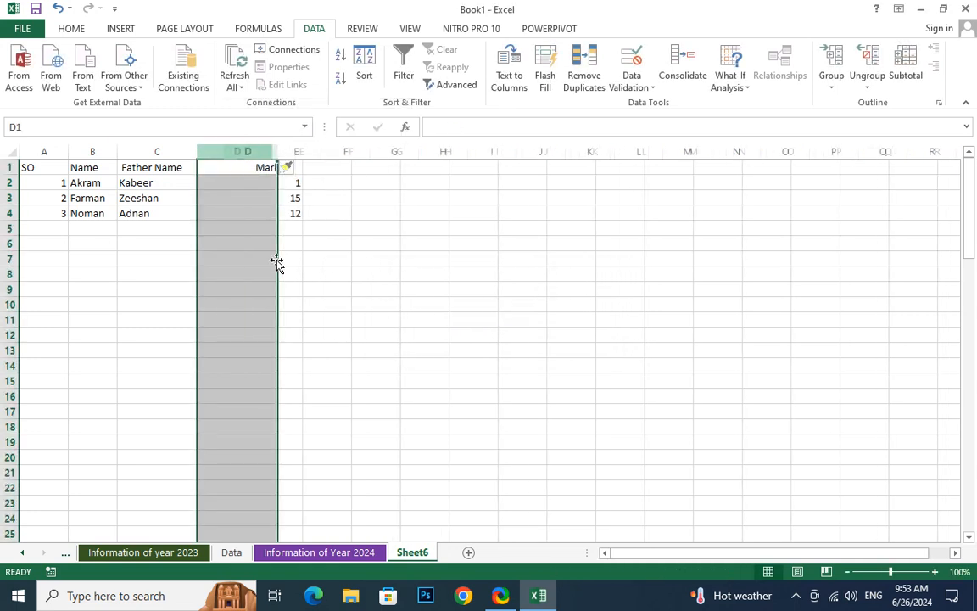
pyautogui.click(227, 168)
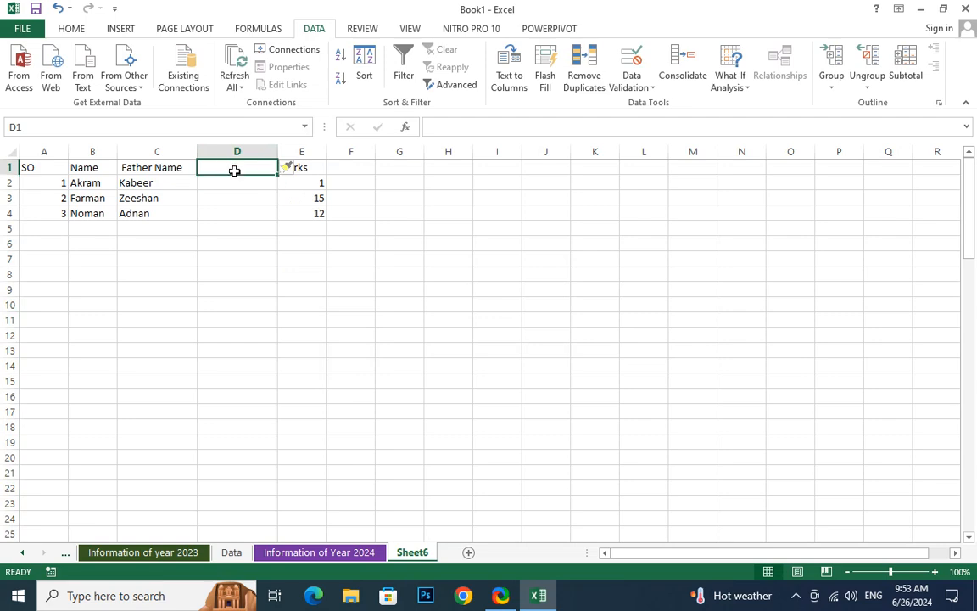
pyautogui.write('Age')
pyautogui.press('Return')
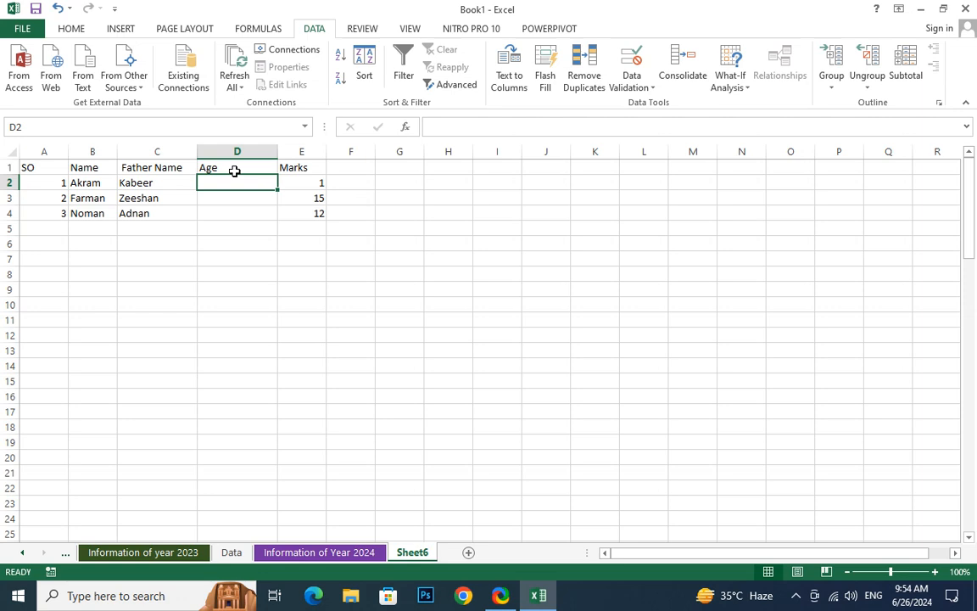
# Begin a data validation rule for the Age cells D2:D4 that allows only whole numbers
pyautogui.click(638, 90)
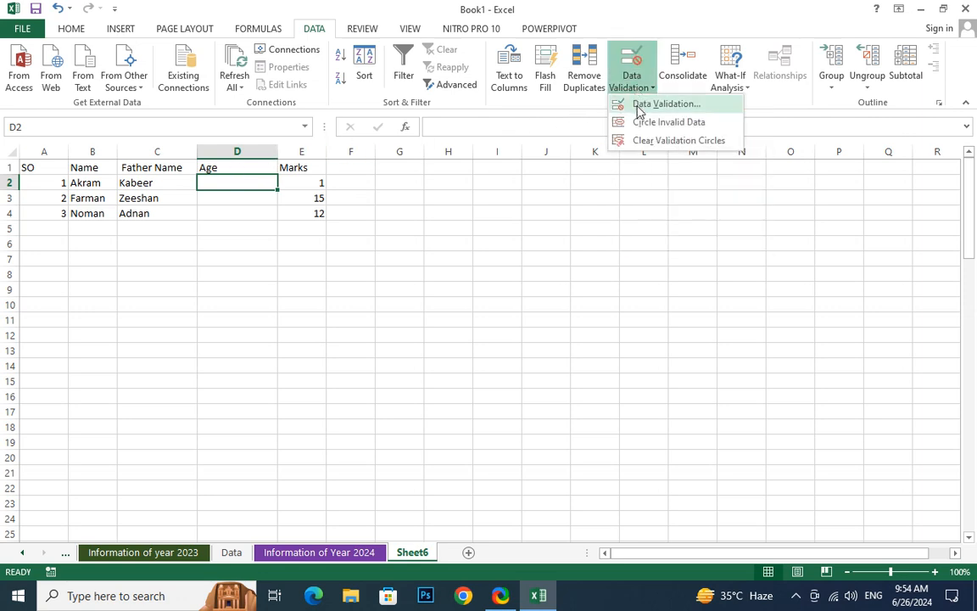
pyautogui.click(240, 198)
pyautogui.moveTo(216, 180); pyautogui.dragTo(249, 214)
pyautogui.click(638, 85)
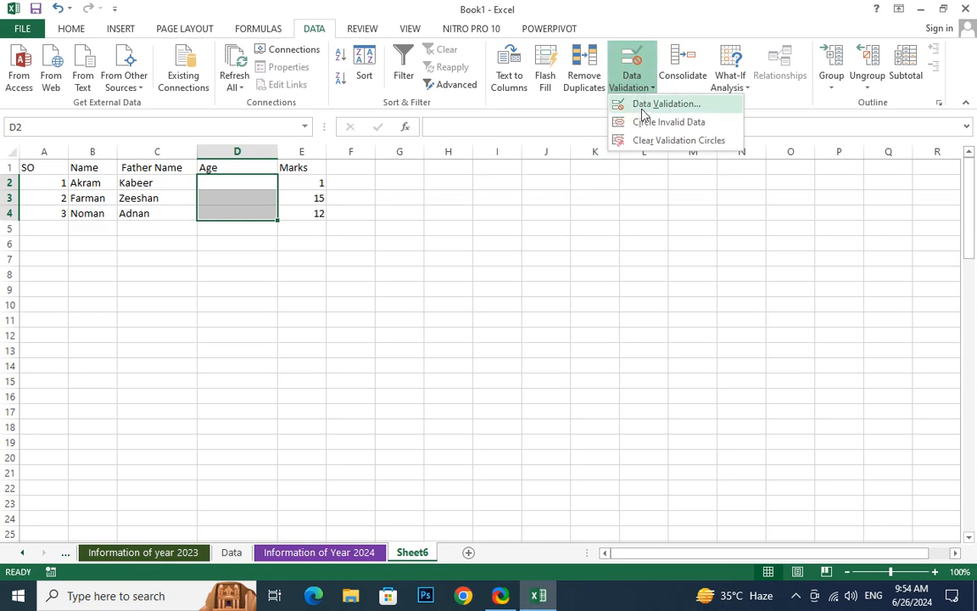
pyautogui.click(653, 104)
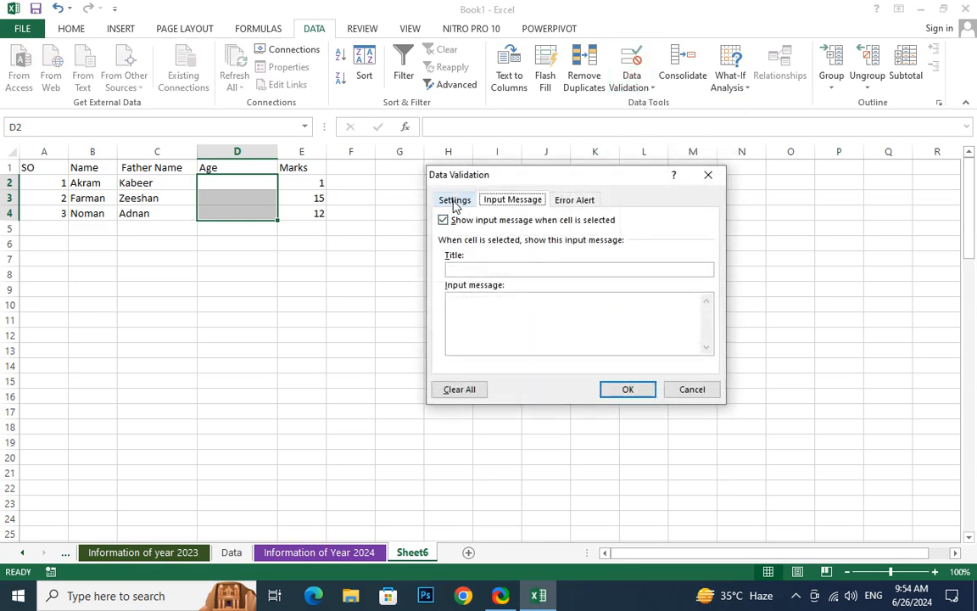
pyautogui.click(454, 200)
pyautogui.click(506, 254)
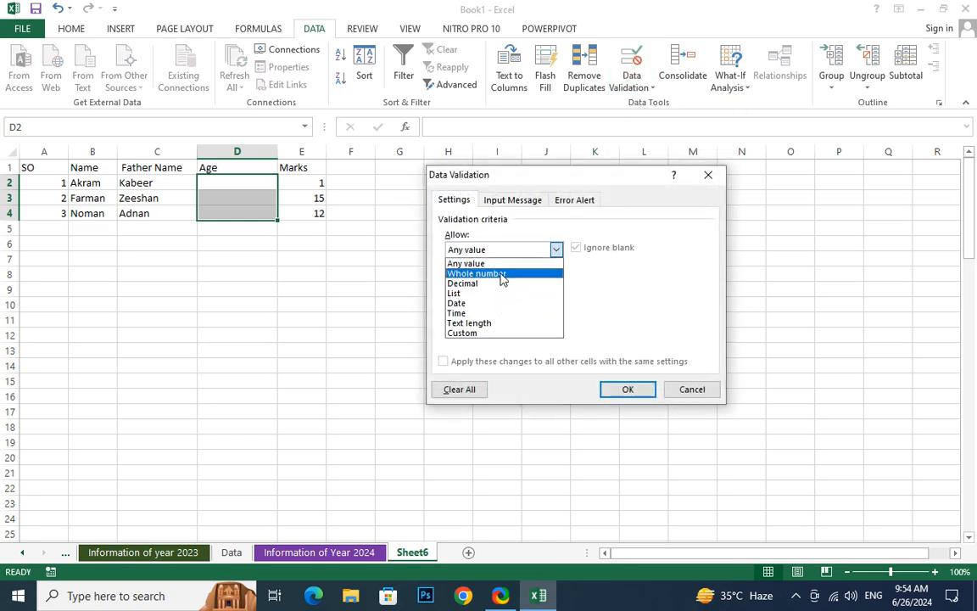
pyautogui.click(502, 272)
# Limit the Age rule to values between 5 and 18 and apply it
pyautogui.click(486, 310)
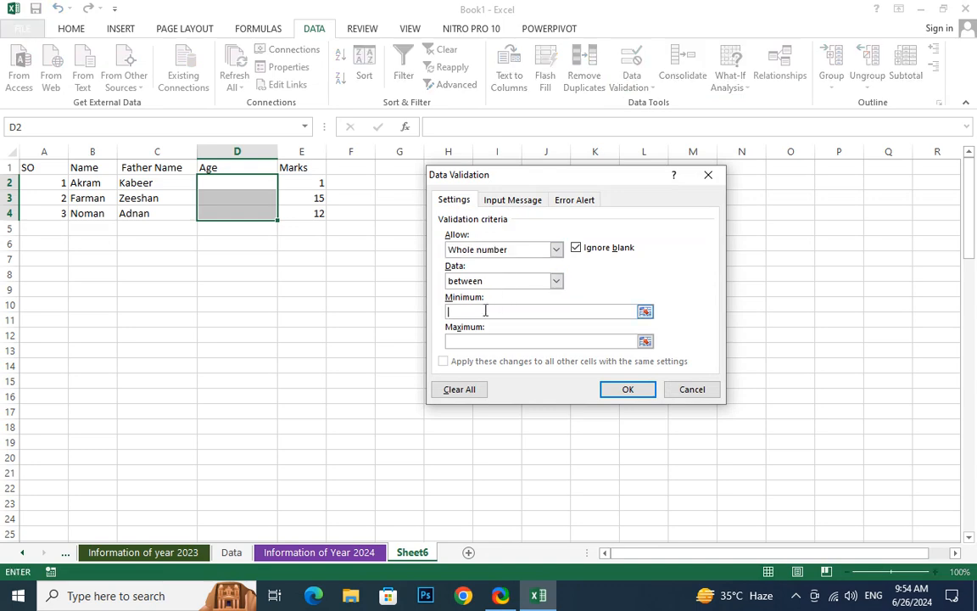
pyautogui.write('5')
pyautogui.click(466, 342)
pyautogui.write('18')
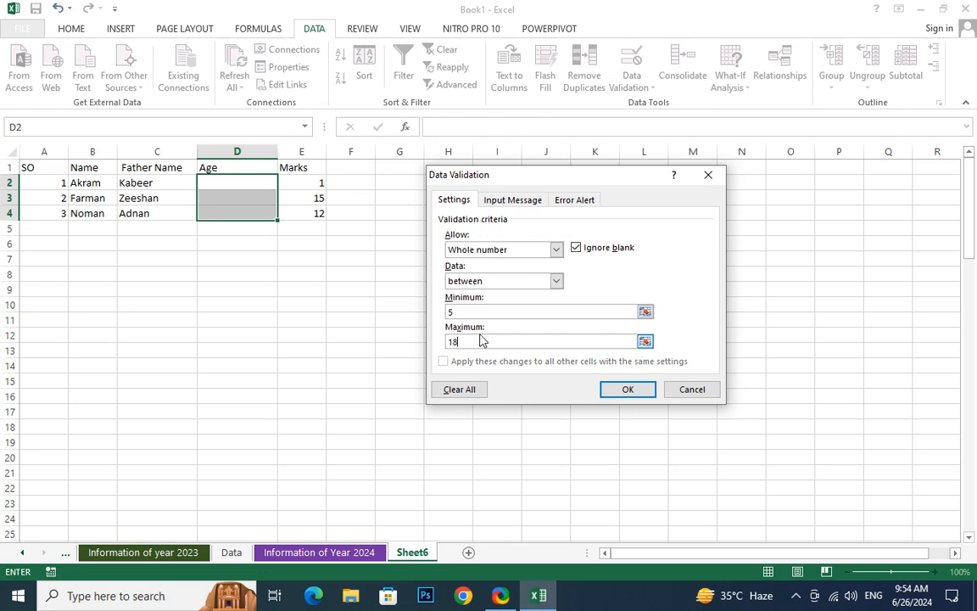
pyautogui.press('Return')
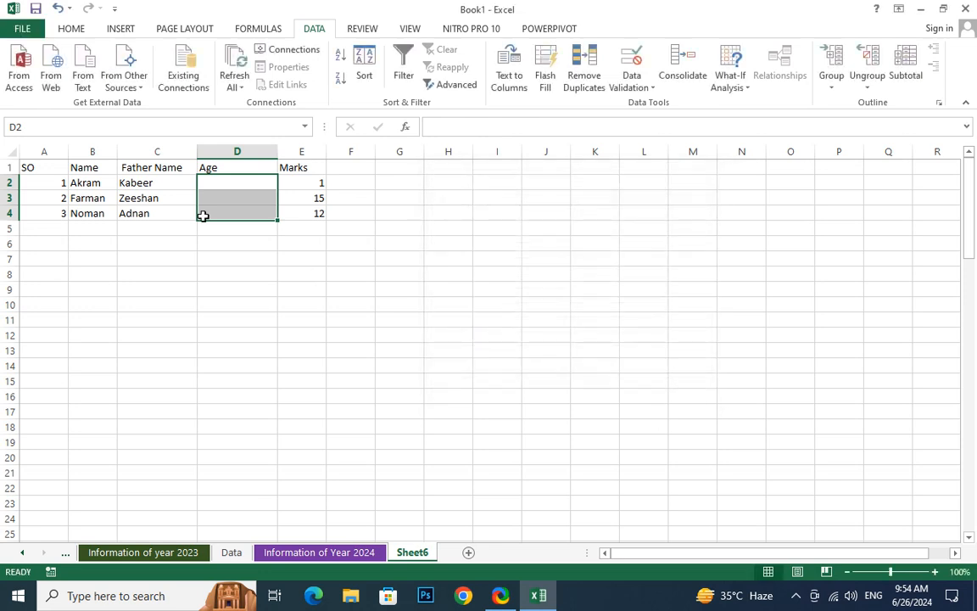
# Test the Age rule by entering the out-of-range value 50 in D2, and dismiss the entry
pyautogui.click(231, 212)
pyautogui.click(240, 180)
pyautogui.write('50')
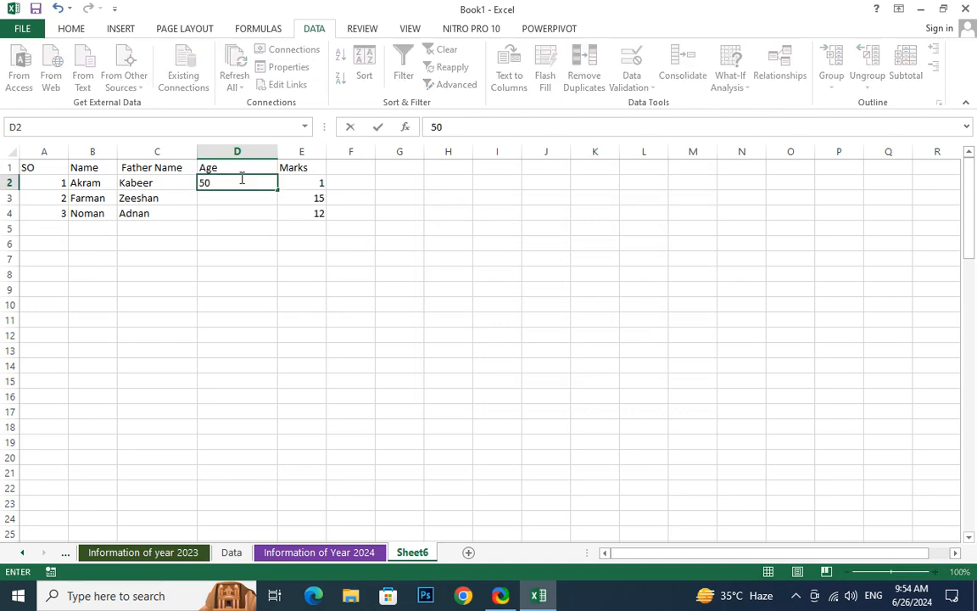
pyautogui.press('Return')
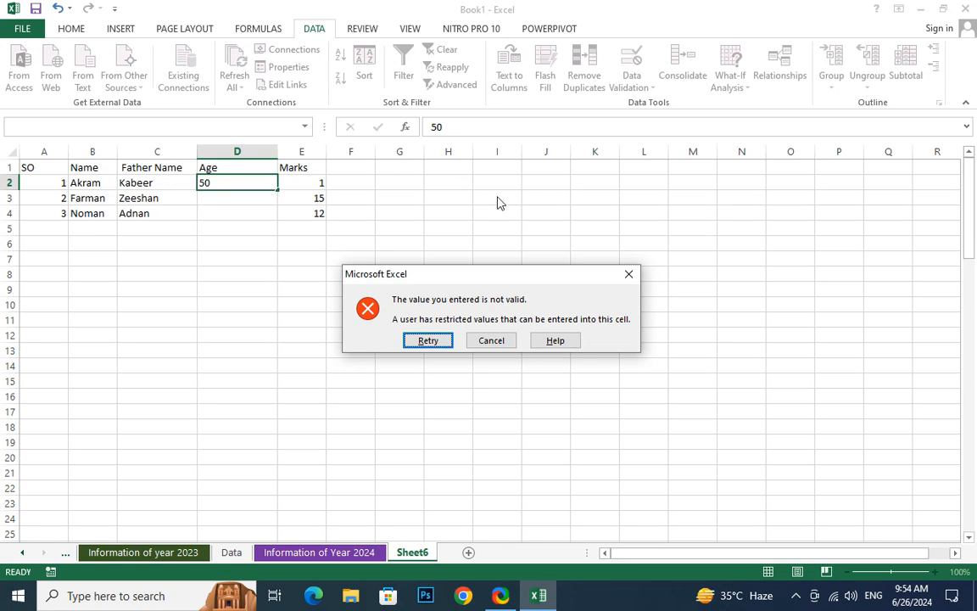
pyautogui.click(628, 274)
pyautogui.click(287, 336)
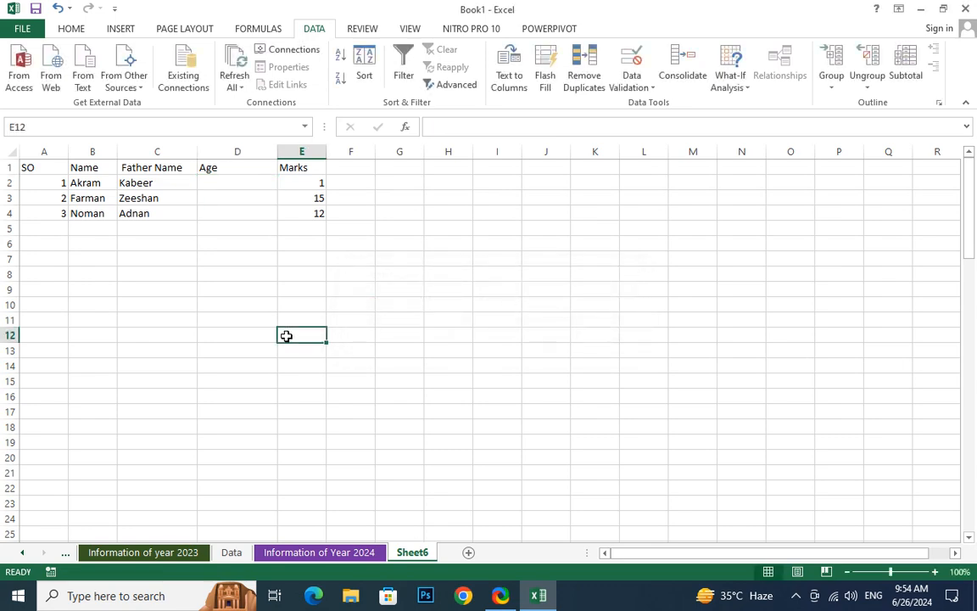
# Insert a new column before Age and give it the header "DOB"
pyautogui.click(235, 152)
pyautogui.rightClick(235, 154)
pyautogui.click(262, 266)
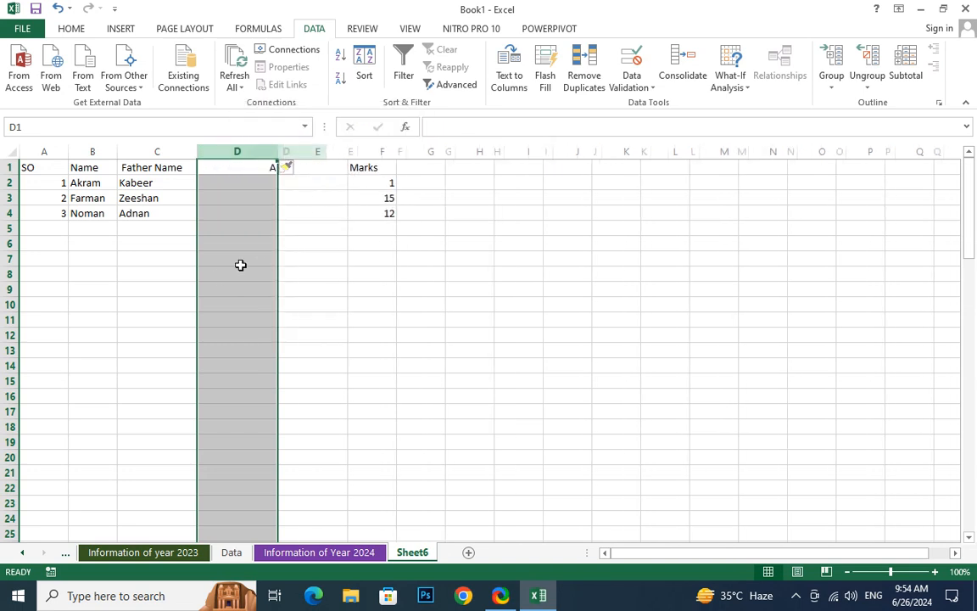
pyautogui.click(240, 268)
pyautogui.click(240, 178)
pyautogui.click(240, 166)
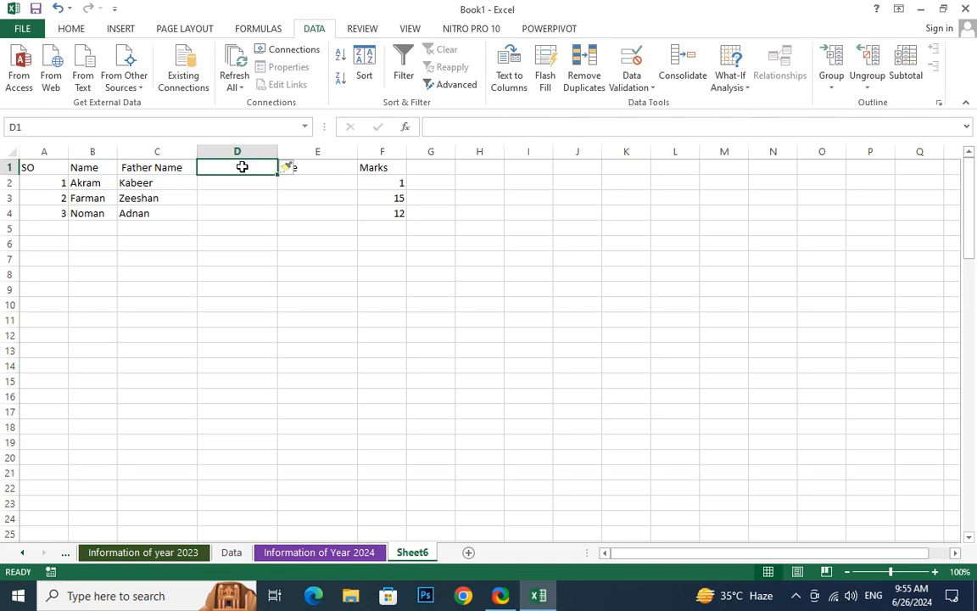
pyautogui.write('DOB')
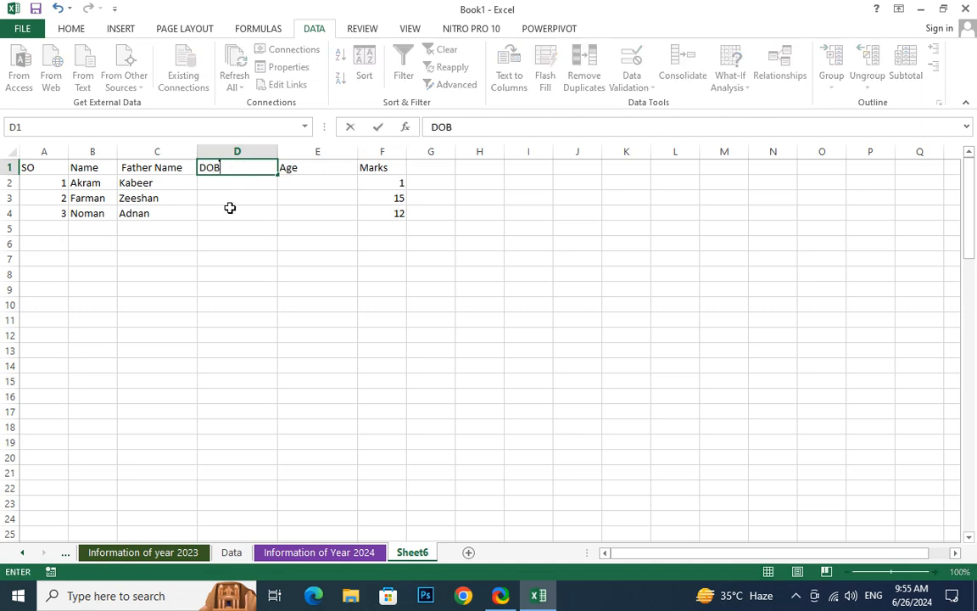
pyautogui.click(229, 213)
# Format the DOB cells D2:D4 as Short Date
pyautogui.click(241, 180)
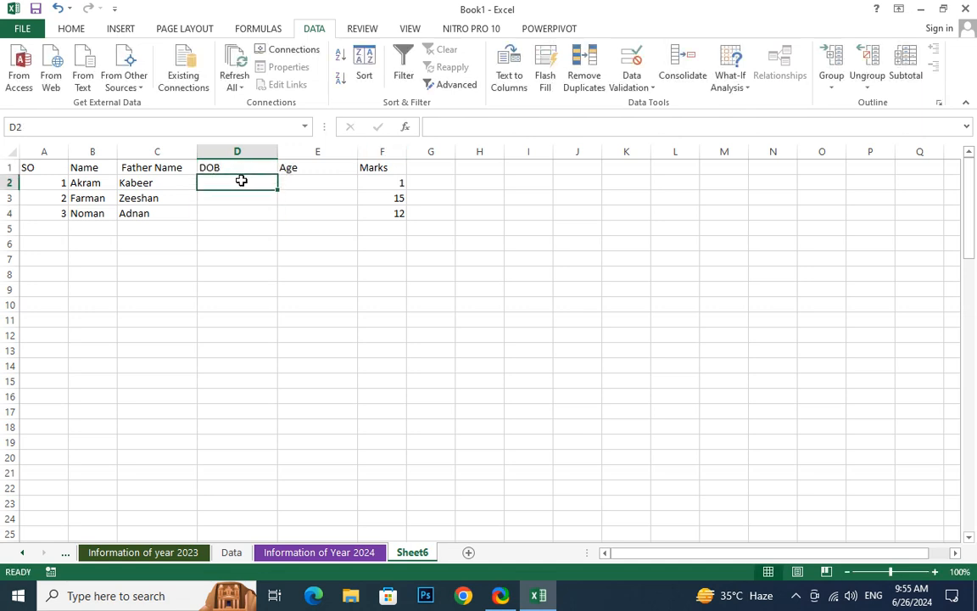
pyautogui.moveTo(241, 187); pyautogui.dragTo(237, 213)
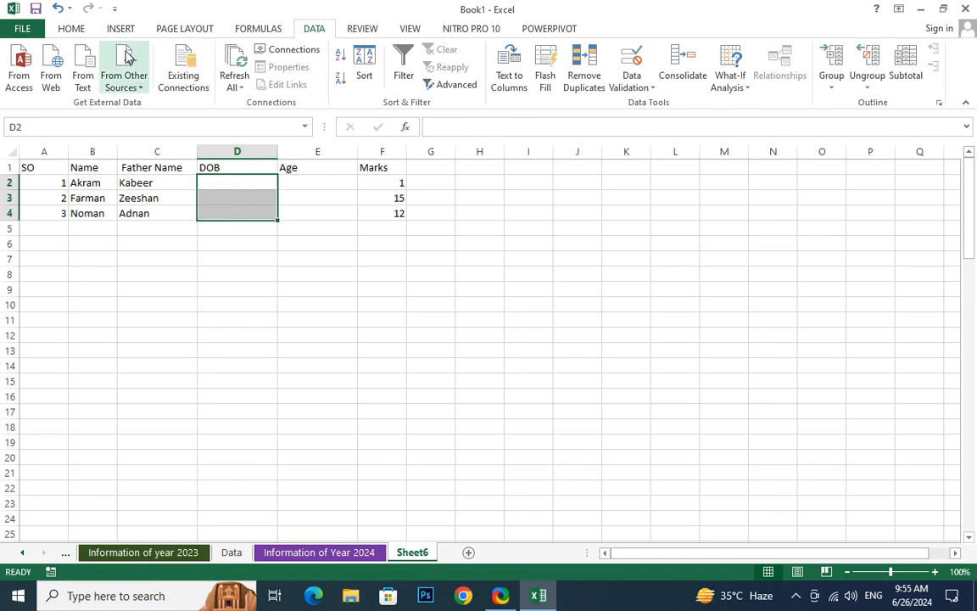
pyautogui.click(60, 28)
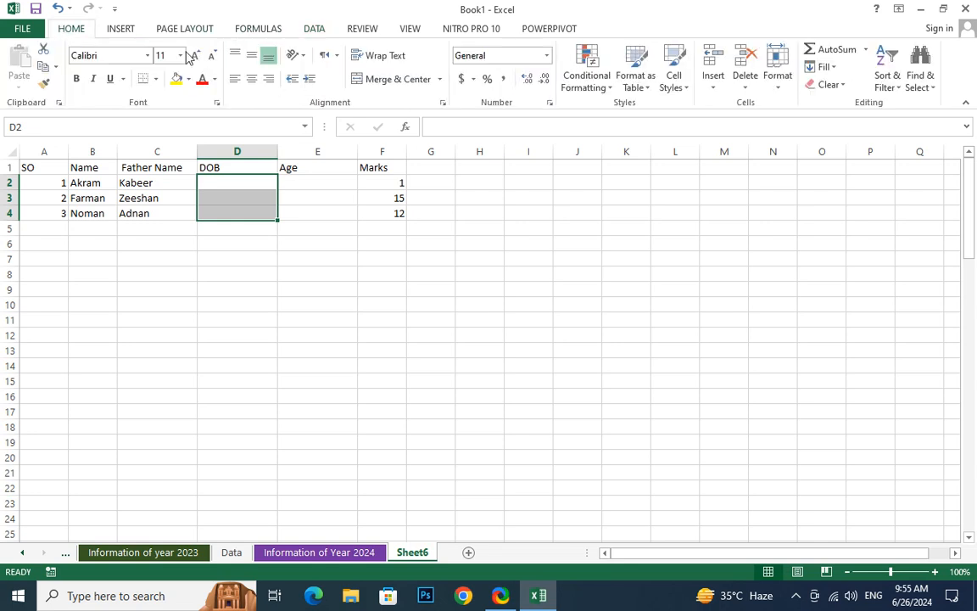
pyautogui.click(547, 56)
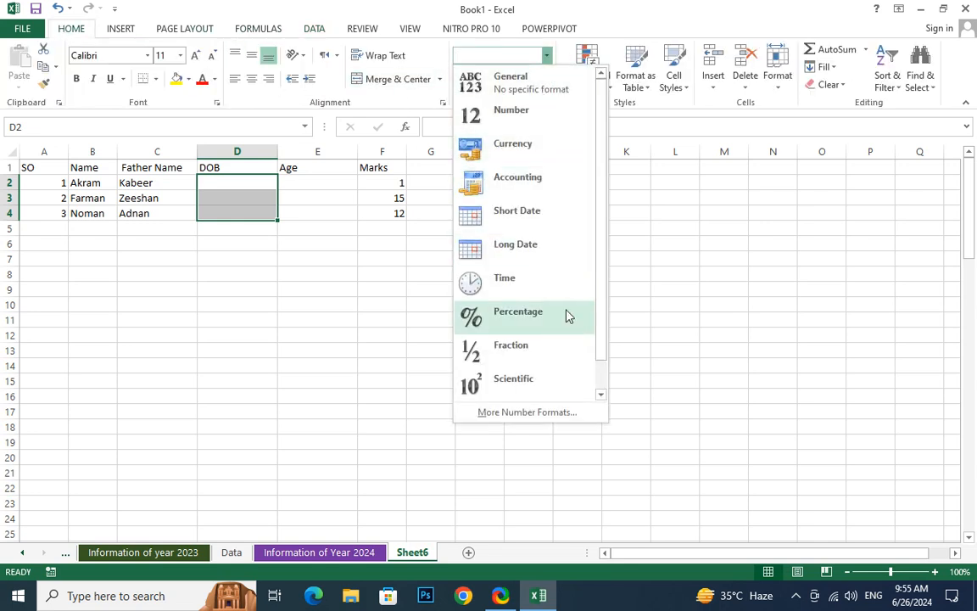
pyautogui.click(529, 224)
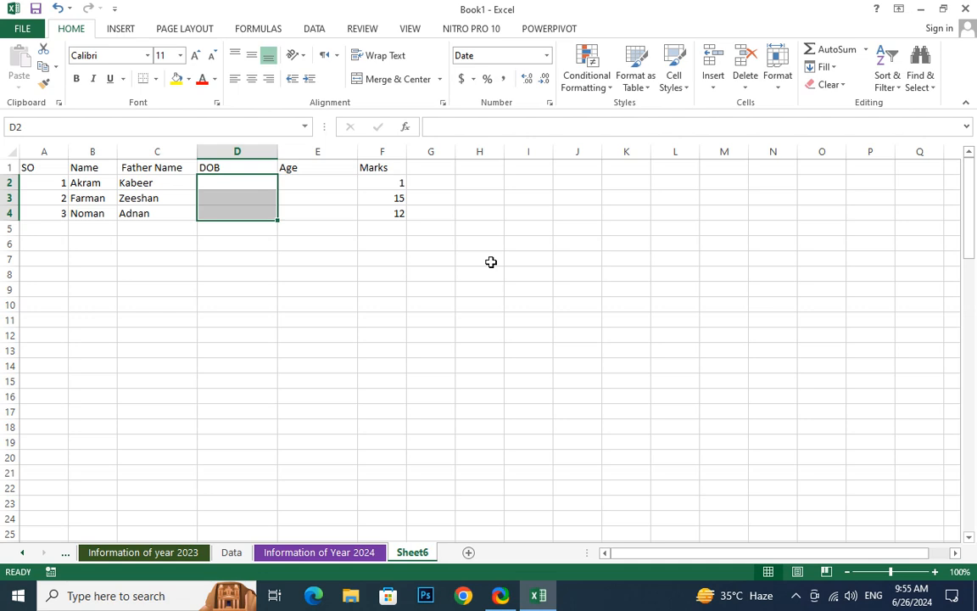
# Begin a data validation rule for D2:D4 that allows only dates
pyautogui.click(314, 31)
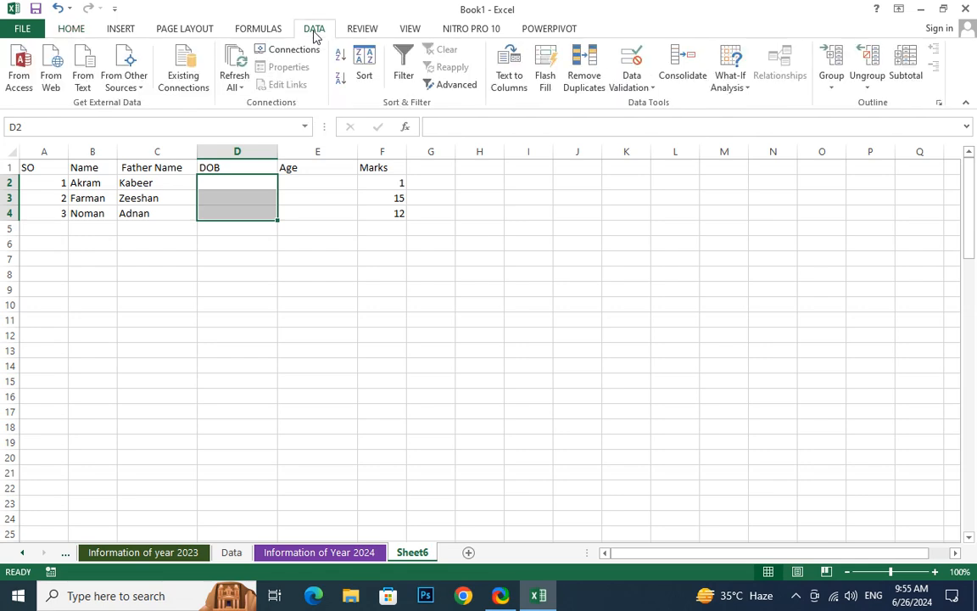
pyautogui.click(632, 87)
pyautogui.click(641, 103)
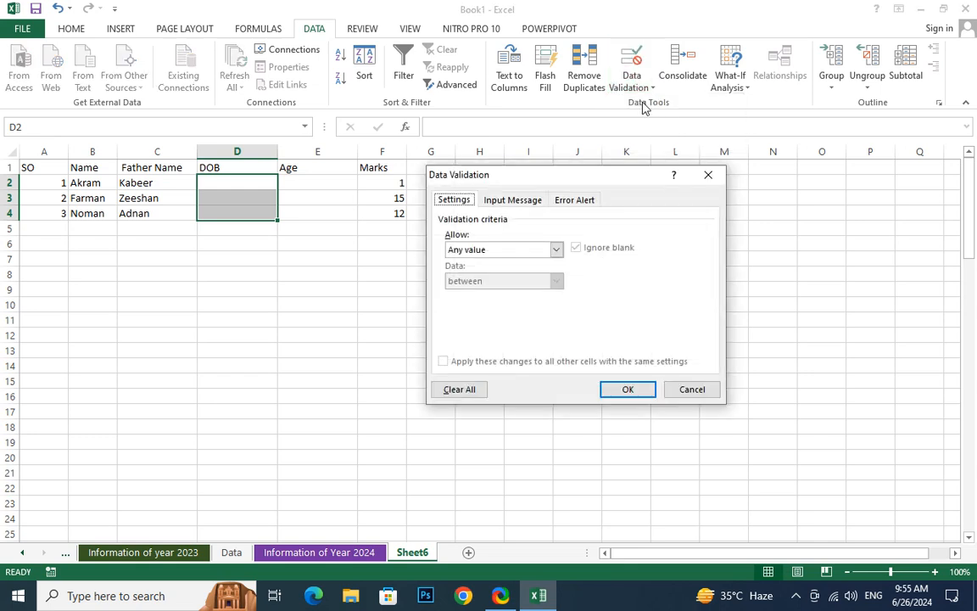
pyautogui.click(543, 248)
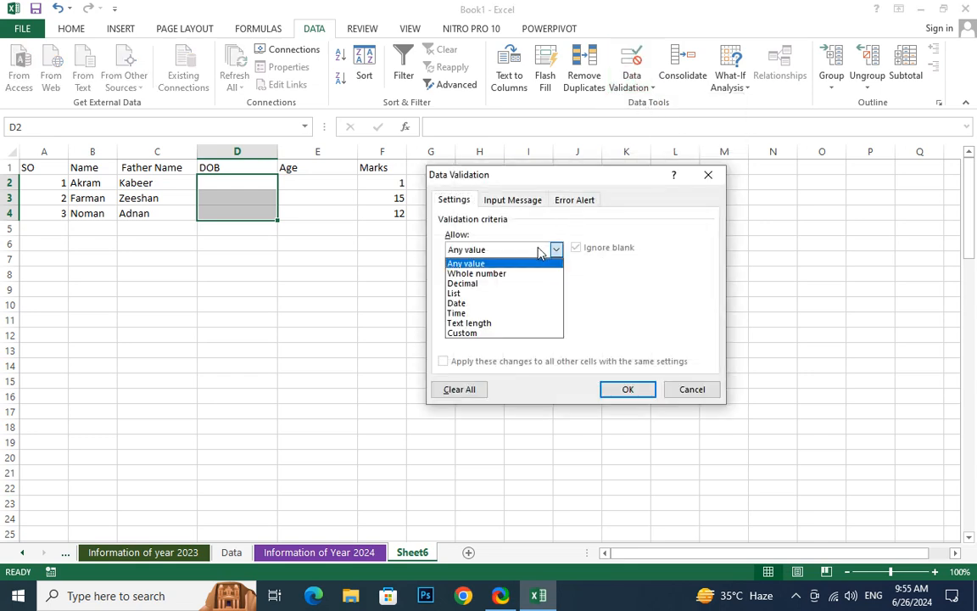
pyautogui.click(457, 305)
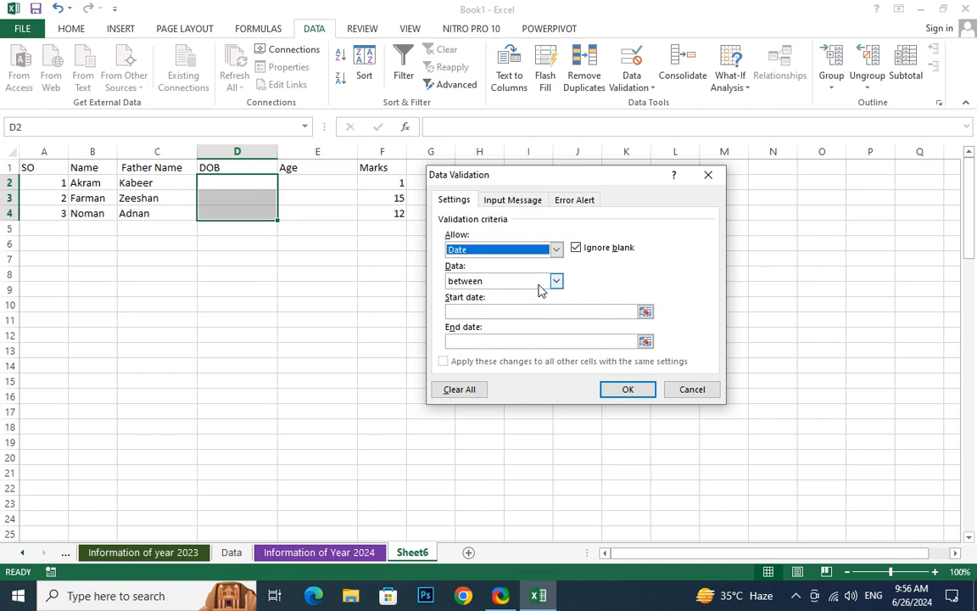
# Set the start date of the DOB validation rule to 6/26/2016
pyautogui.click(645, 311)
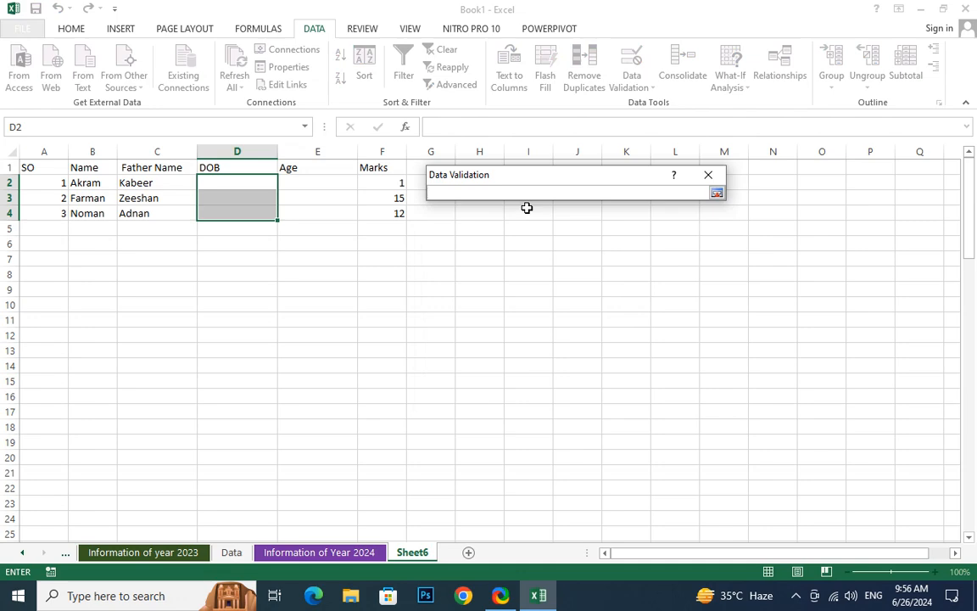
pyautogui.click(717, 194)
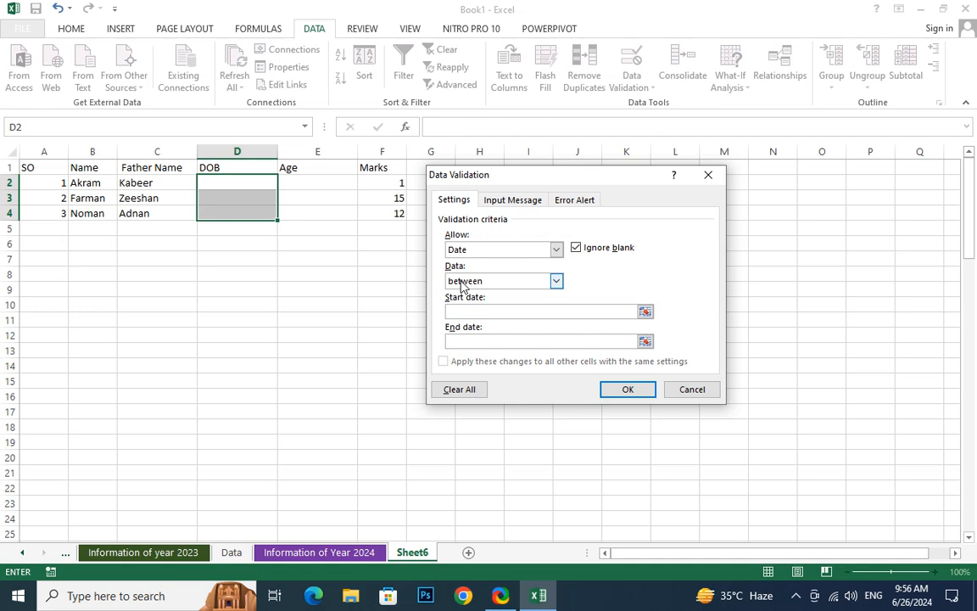
pyautogui.write('26')
pyautogui.press('BackSpace')
pyautogui.press('BackSpace')
pyautogui.write('6/26/20')
pyautogui.write('2016')
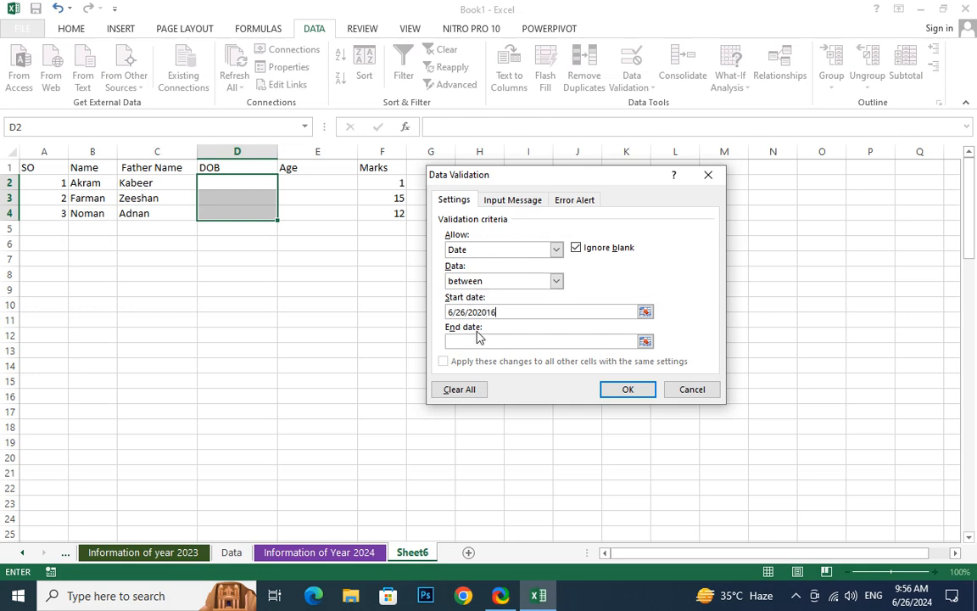
pyautogui.click(489, 312)
pyautogui.press('BackSpace')
pyautogui.press('BackSpace')
# Set the rule's end date to 6/26/2019 and apply the DOB validation
pyautogui.click(474, 341)
pyautogui.write('6/26/2019')
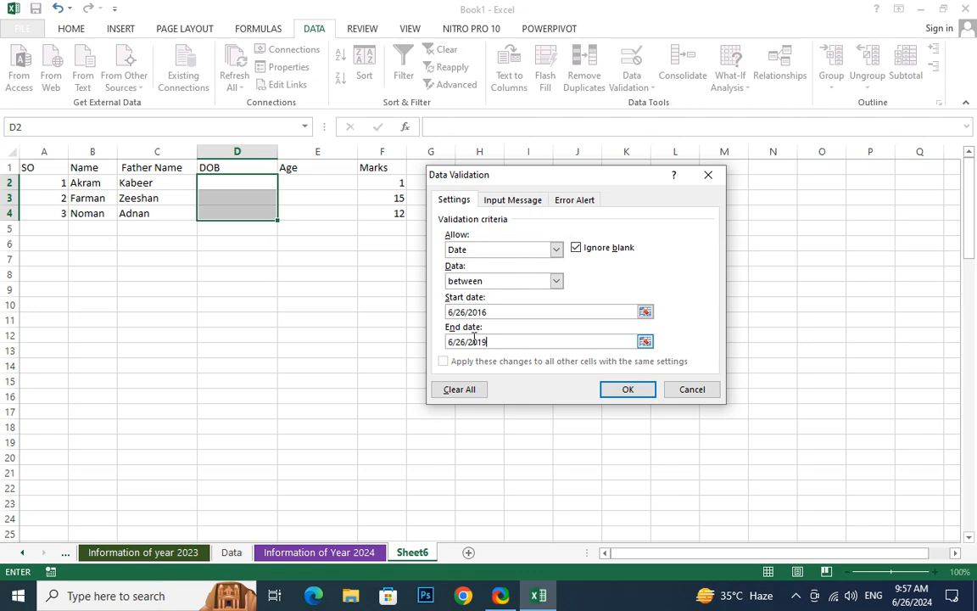
pyautogui.click(628, 389)
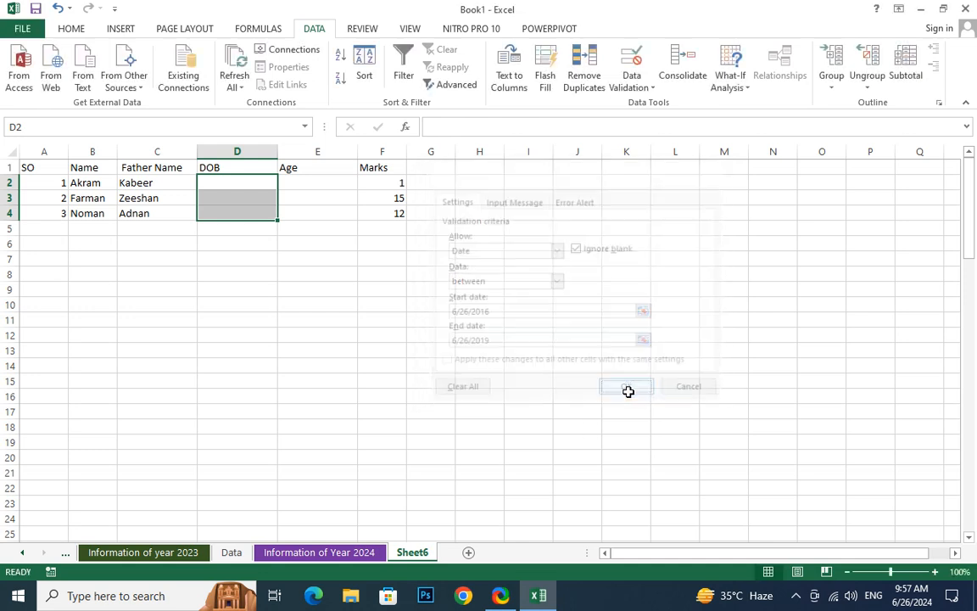
# Test the DOB validation by trying to enter a date earlier than the allowed start date in D2
pyautogui.click(223, 269)
pyautogui.click(241, 171)
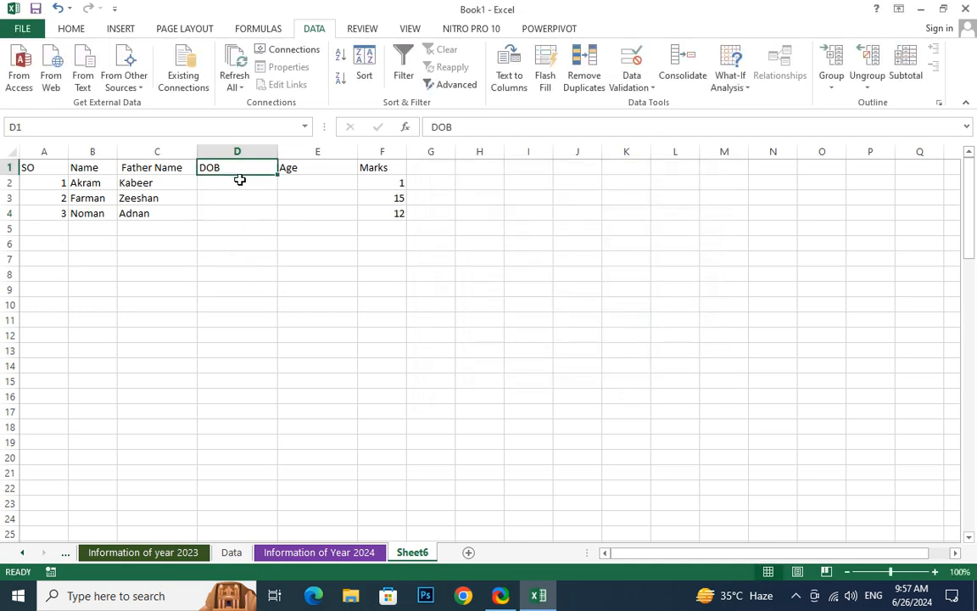
pyautogui.click(239, 180)
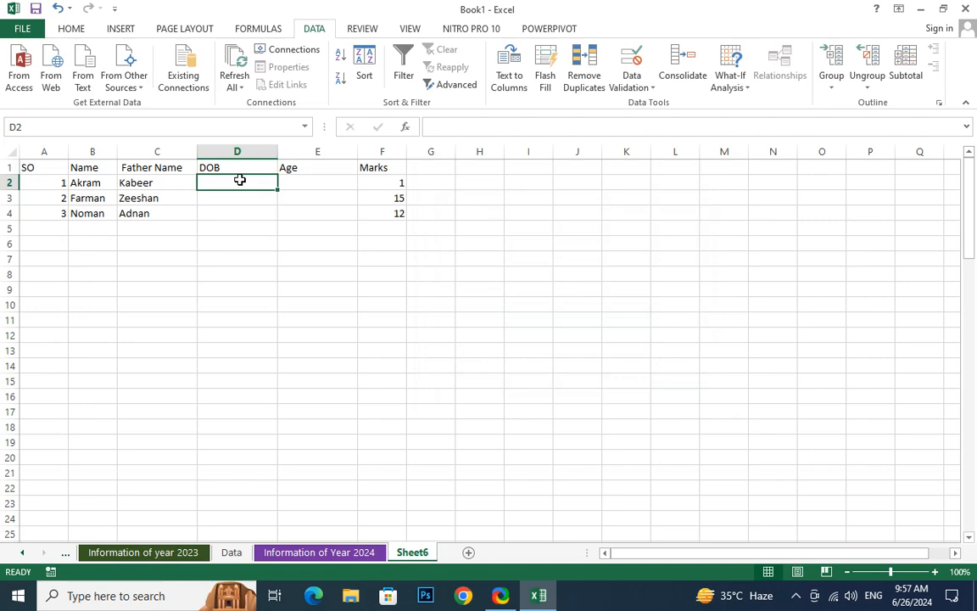
pyautogui.write('5/5')
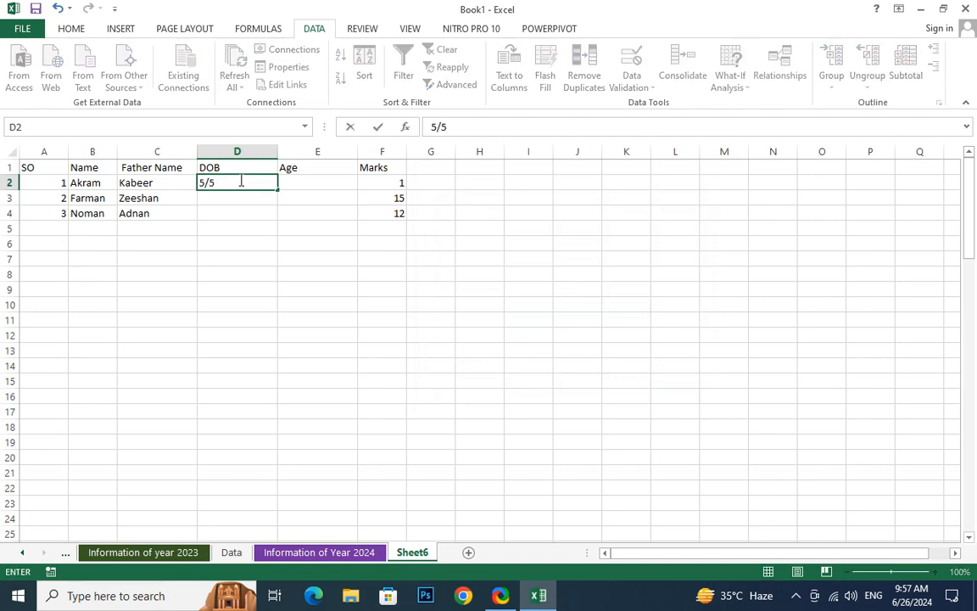
pyautogui.write('/2013')
pyautogui.press('Return')
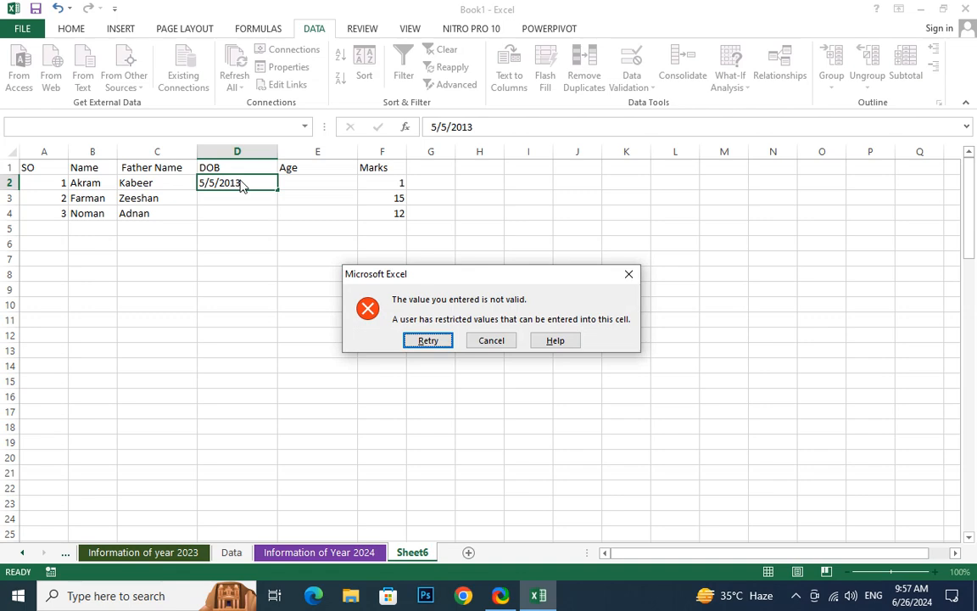
# Retry the D2 entry, correcting only the year so the date falls within the allowed range
pyautogui.click(421, 341)
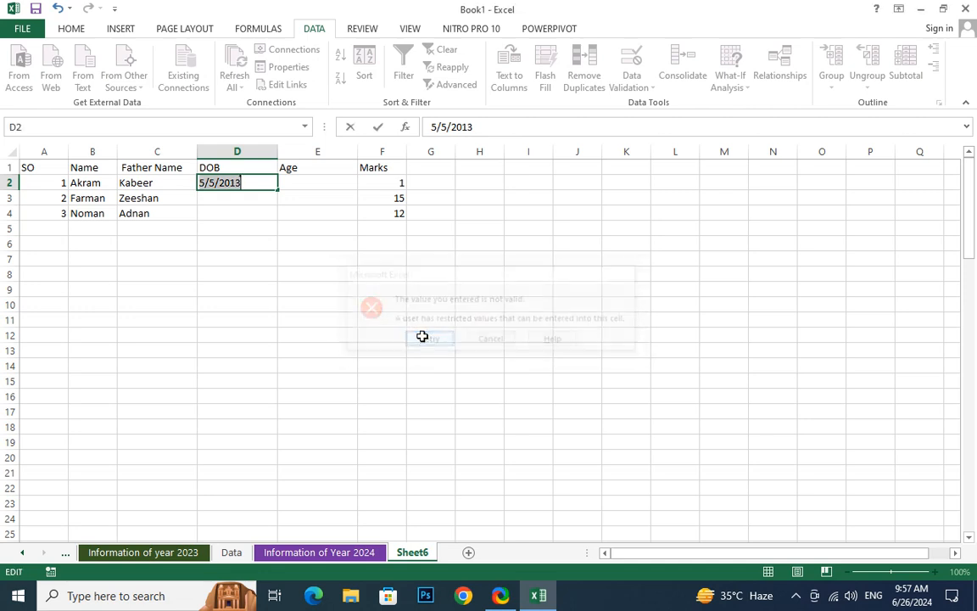
pyautogui.press('Right')
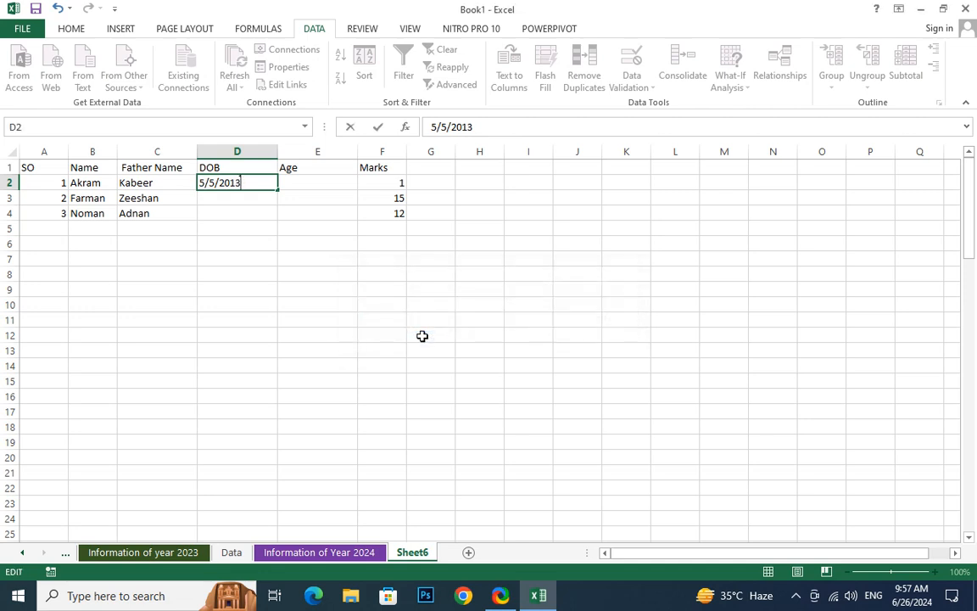
pyautogui.press('BackSpace')
pyautogui.write('7')
pyautogui.press('Return')
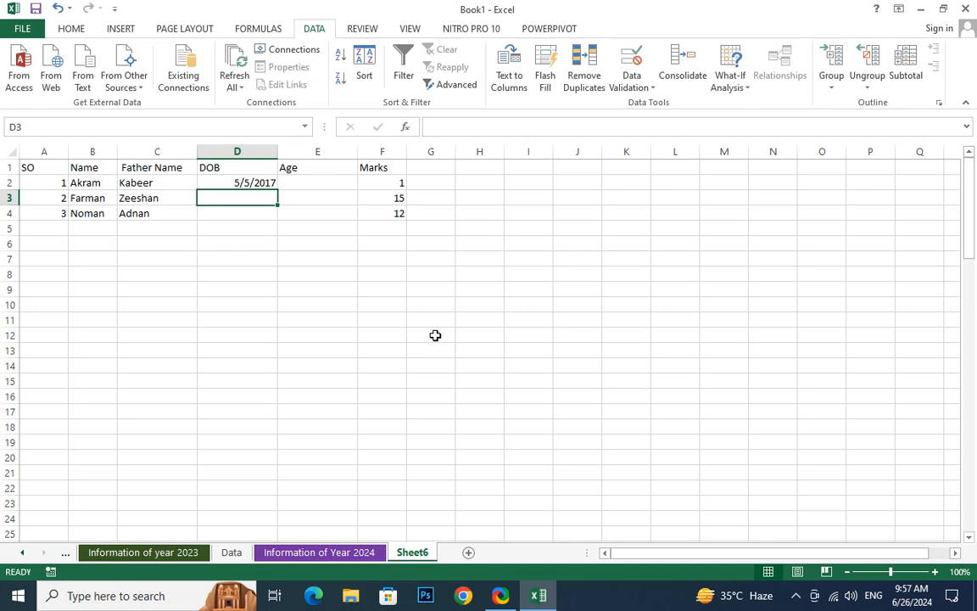
pyautogui.click(247, 214)
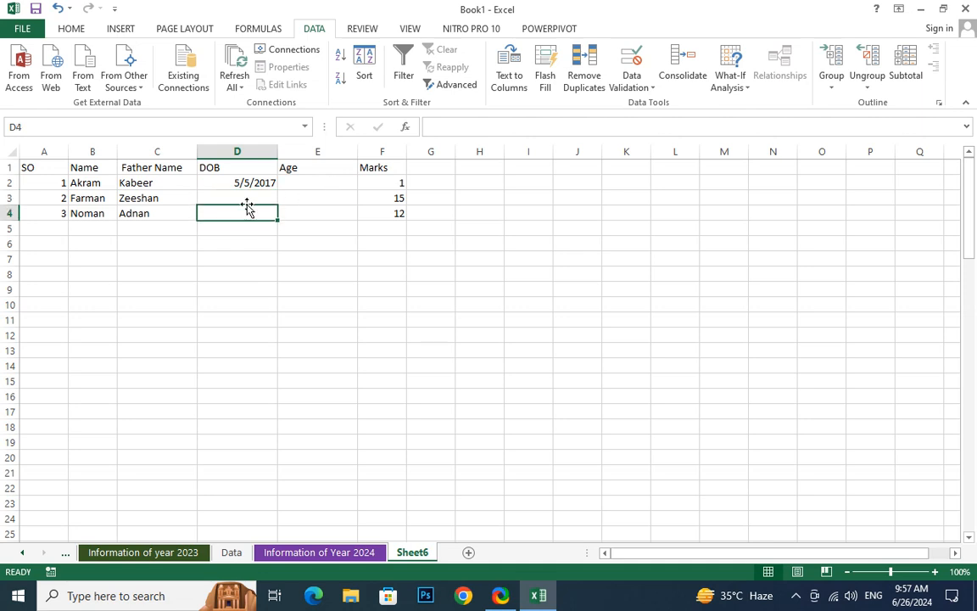
pyautogui.click(250, 198)
pyautogui.click(247, 213)
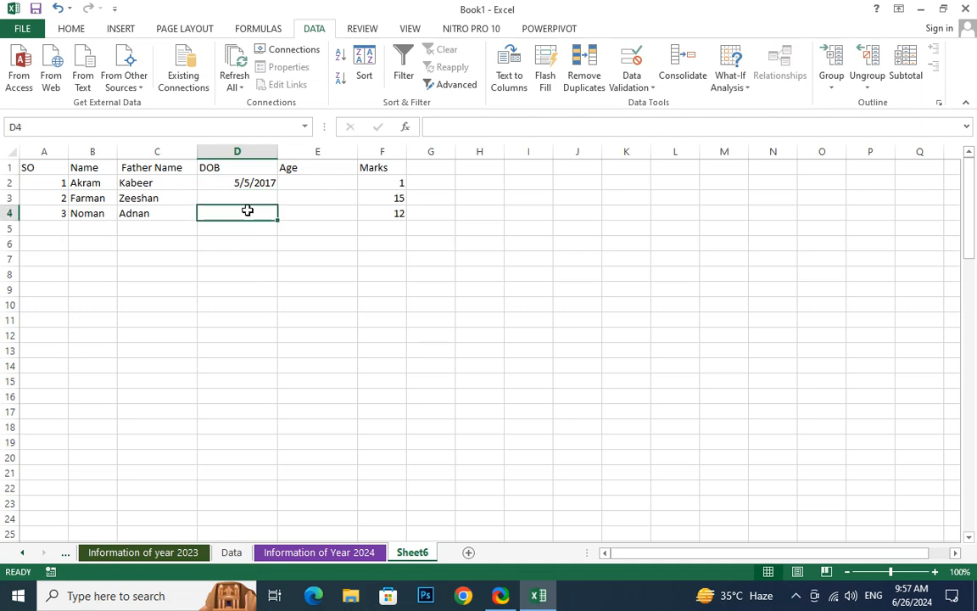
pyautogui.click(621, 89)
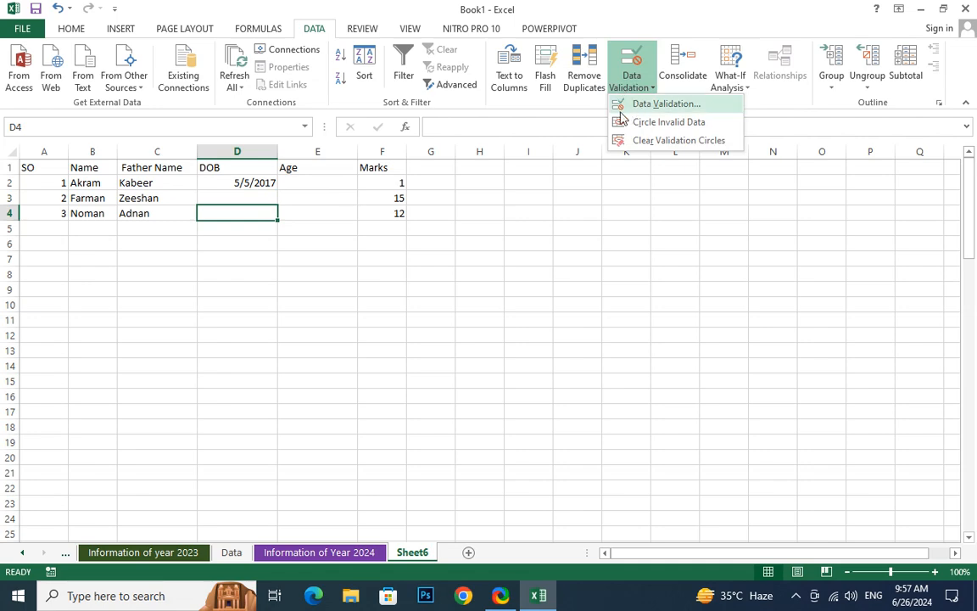
pyautogui.click(356, 214)
# Add a "time" column heading in G1 and format cells G2:G4 as Time
pyautogui.click(433, 168)
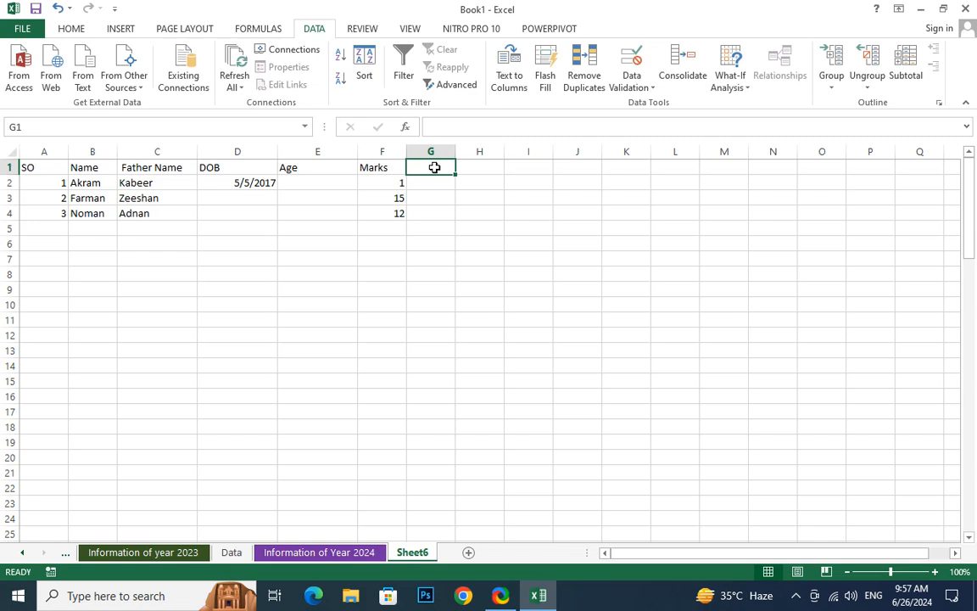
pyautogui.write('time')
pyautogui.press('Return')
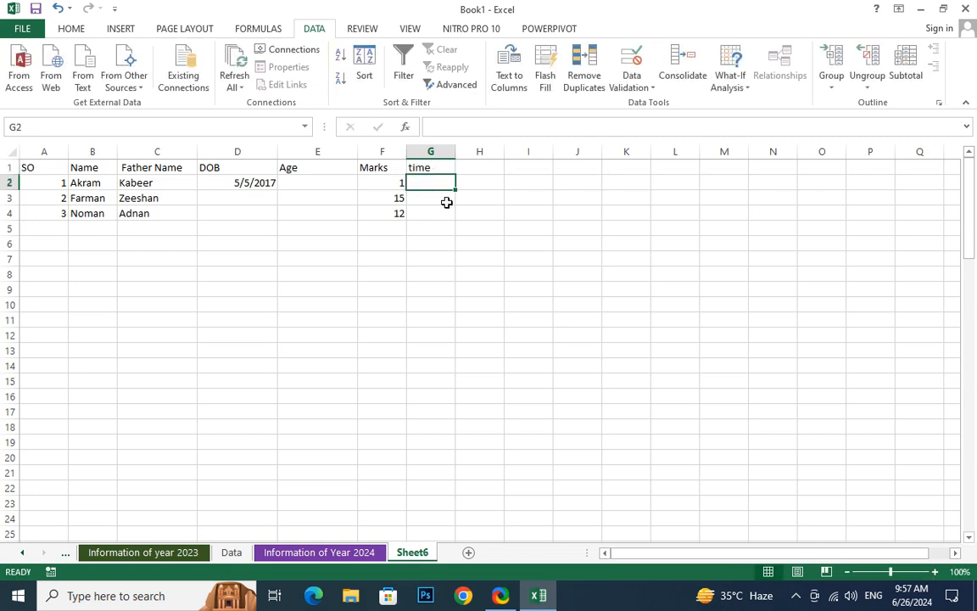
pyautogui.moveTo(447, 184); pyautogui.dragTo(444, 215)
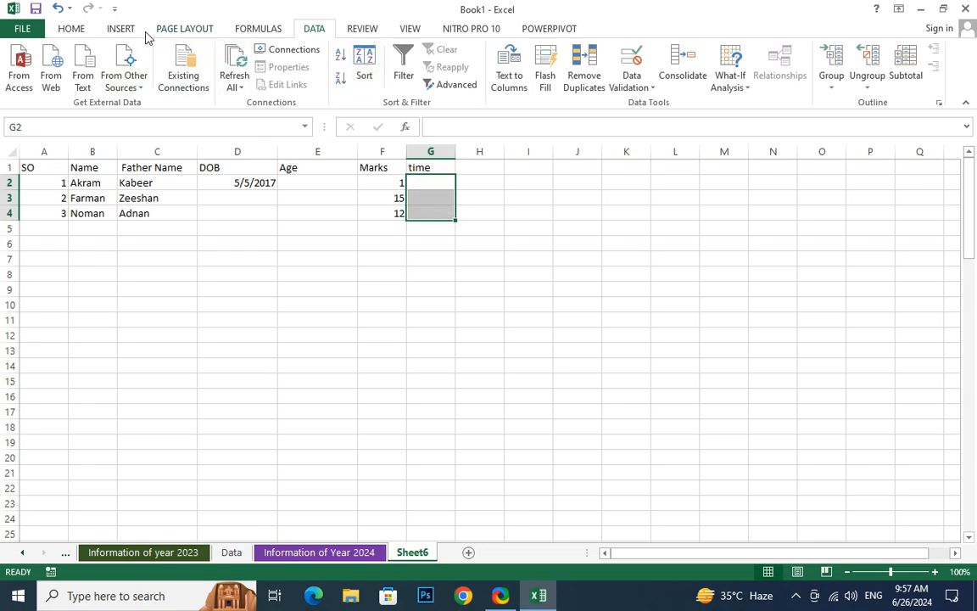
pyautogui.click(71, 27)
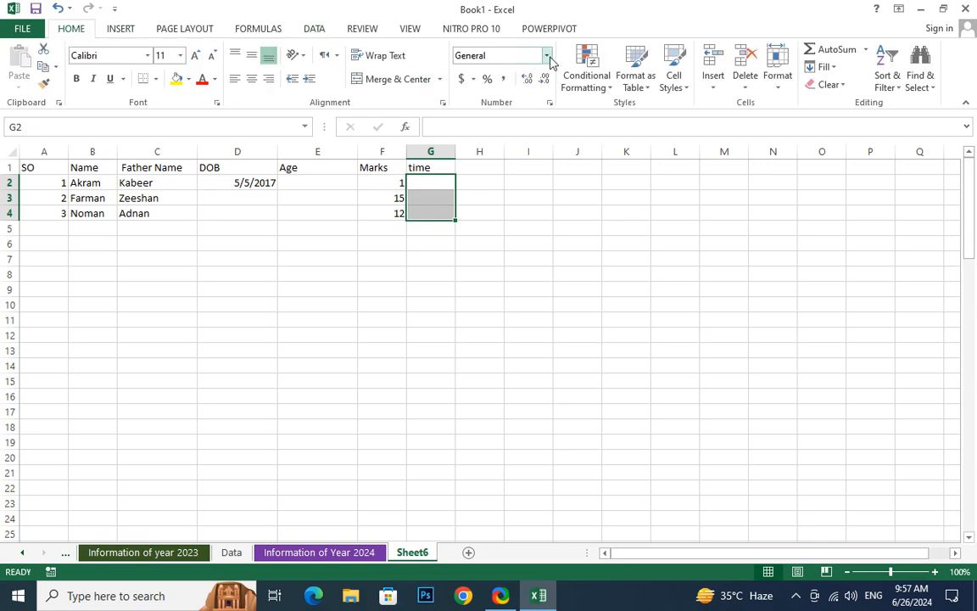
pyautogui.click(547, 56)
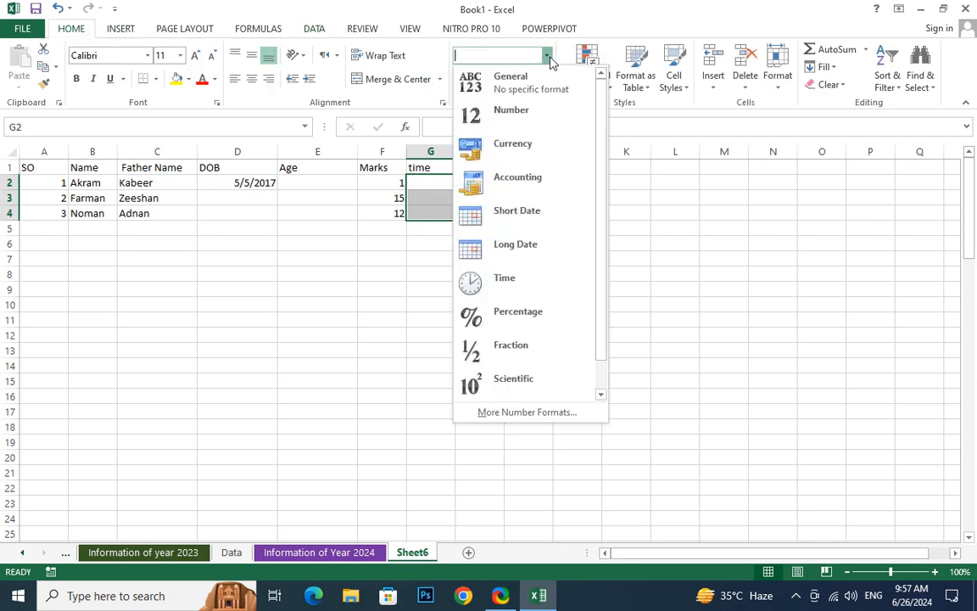
pyautogui.click(505, 289)
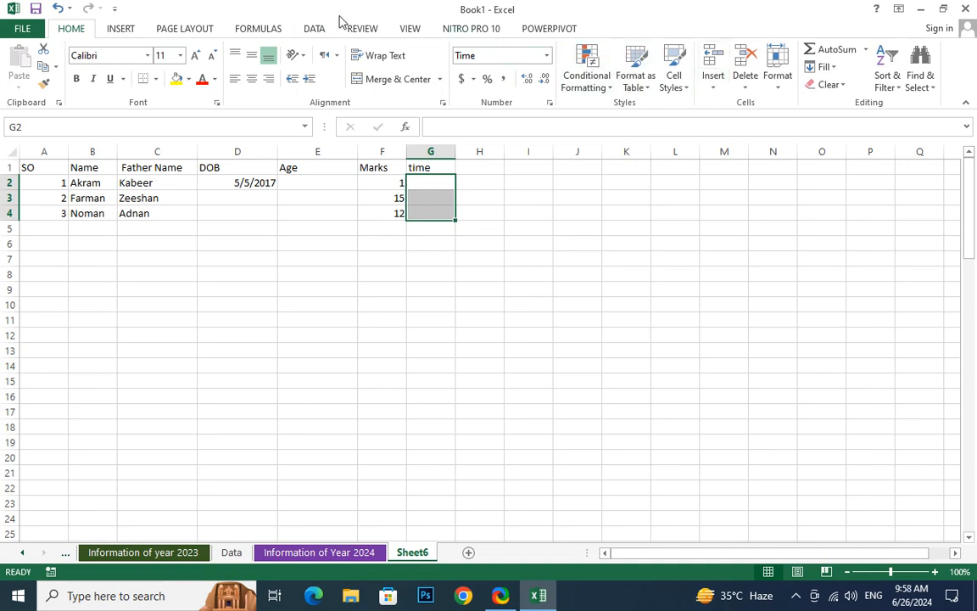
pyautogui.click(315, 28)
pyautogui.click(632, 88)
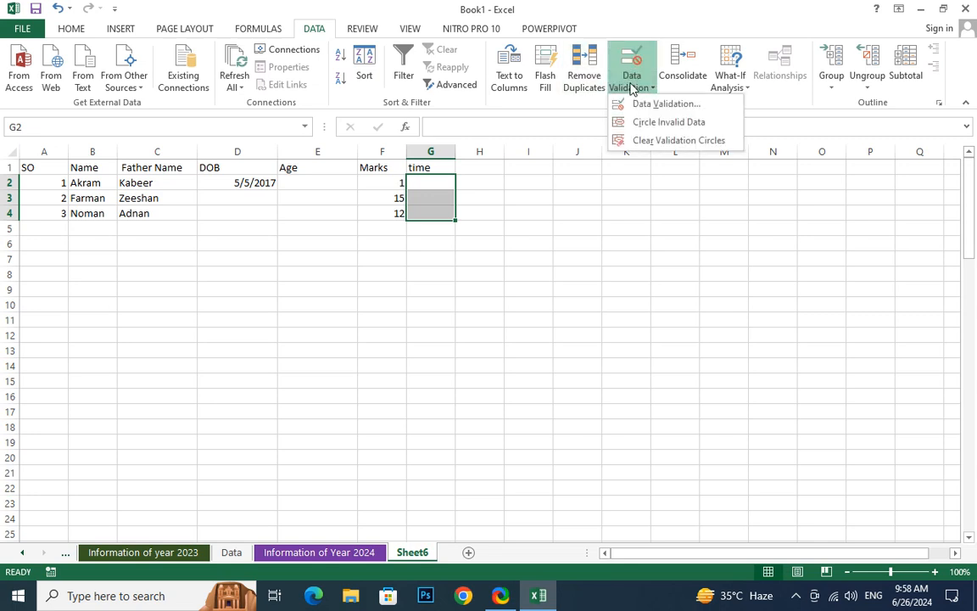
pyautogui.click(658, 105)
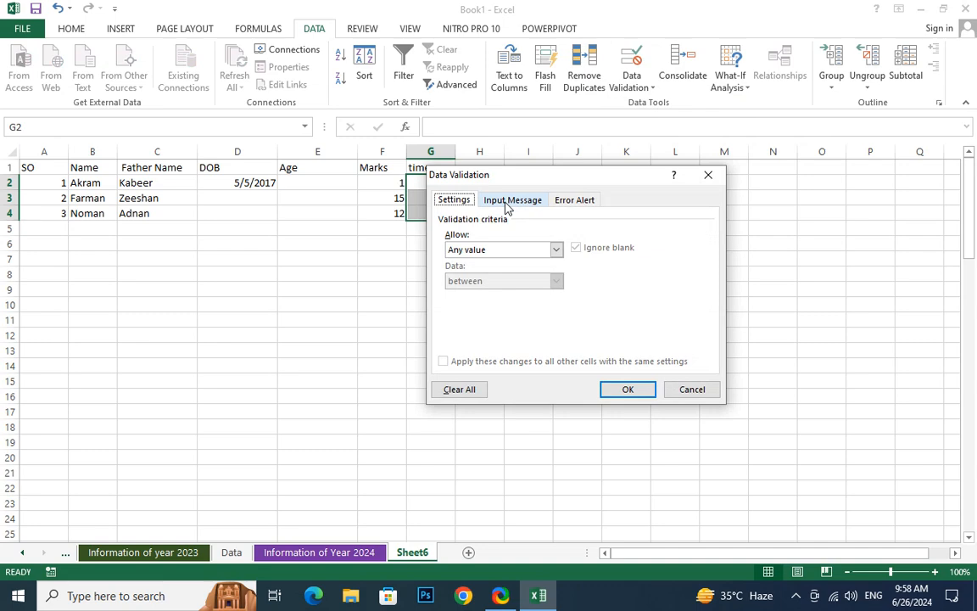
pyautogui.click(505, 250)
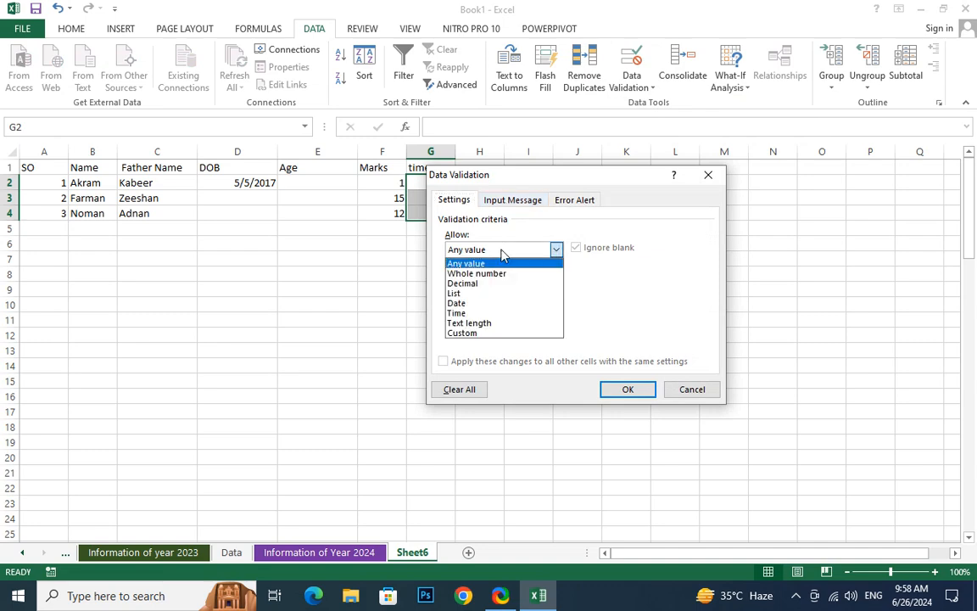
pyautogui.click(459, 313)
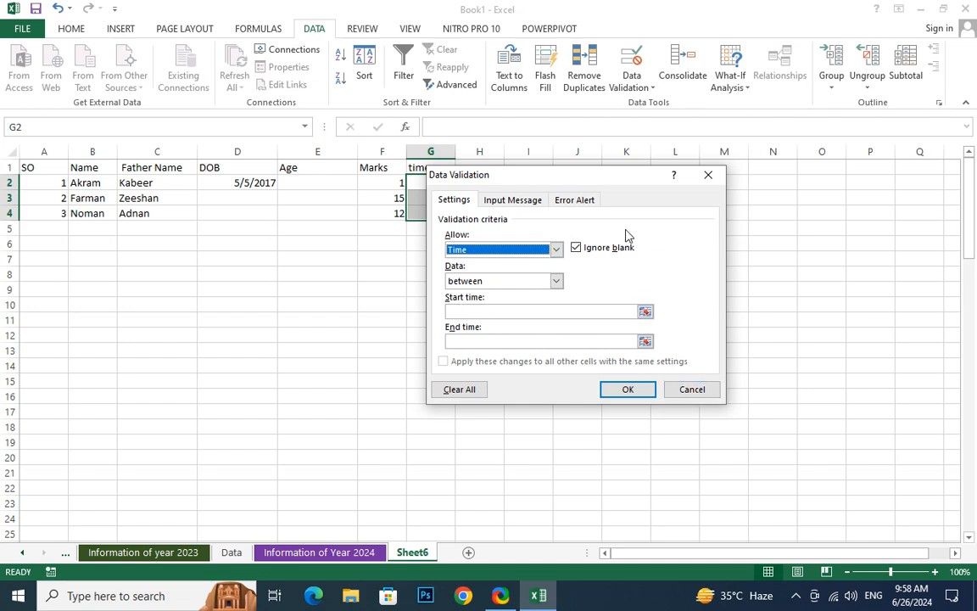
pyautogui.click(560, 204)
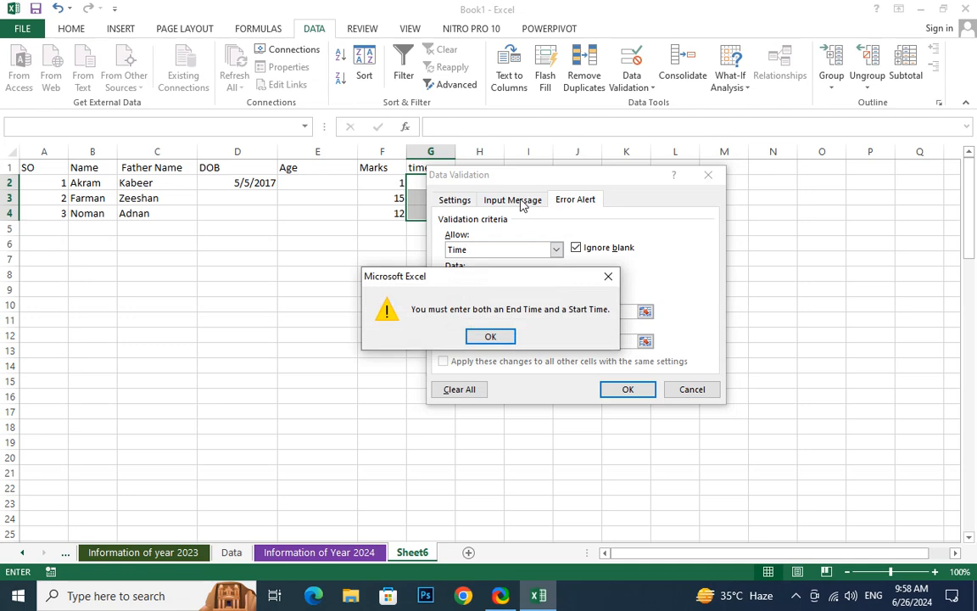
pyautogui.press('Return')
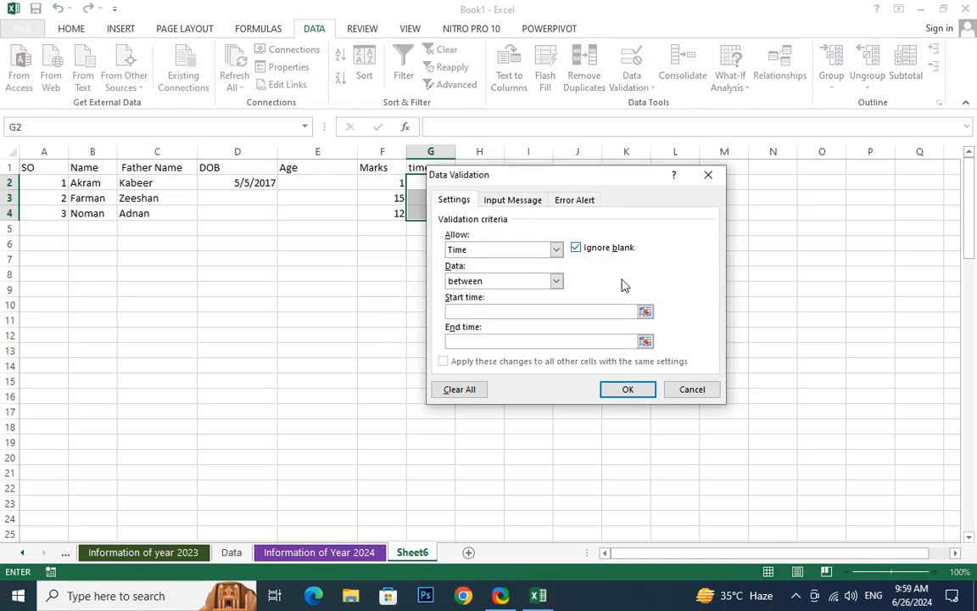
pyautogui.click(717, 388)
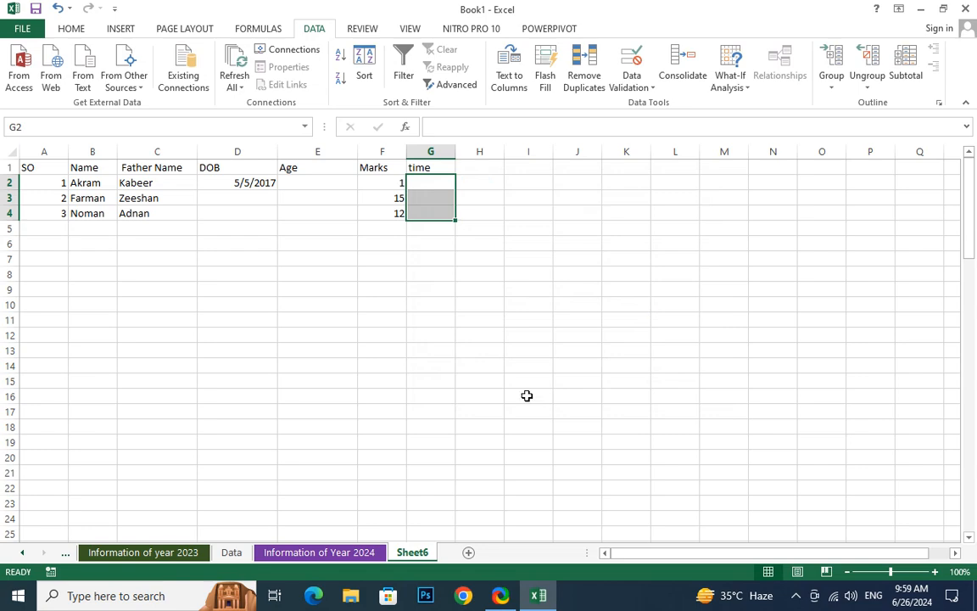
# On a new worksheet, widen column A and enter the heading Data in A1
pyautogui.click(468, 553)
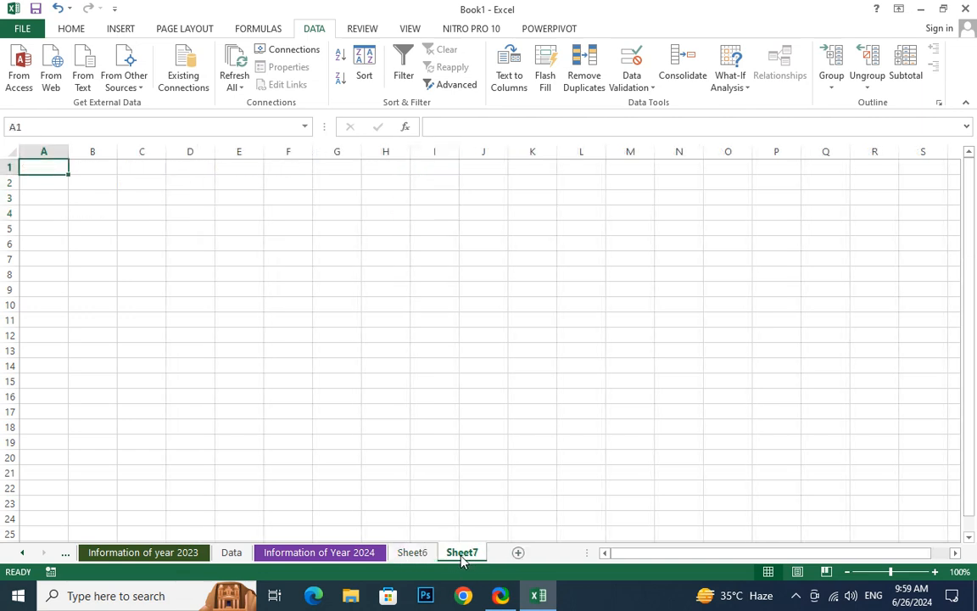
pyautogui.moveTo(69, 154); pyautogui.dragTo(165, 154)
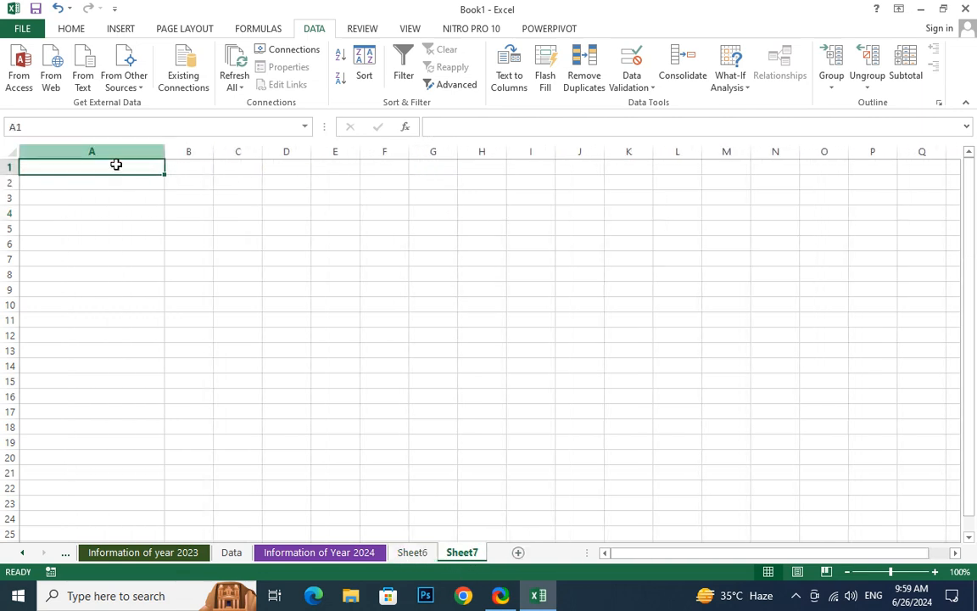
pyautogui.write('D')
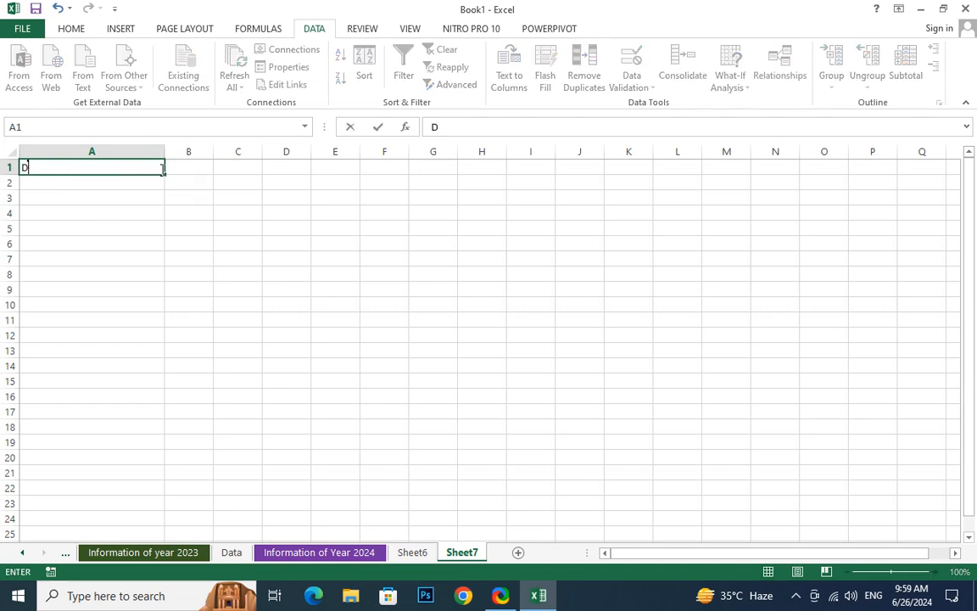
pyautogui.write('tat')
pyautogui.press('BackSpace')
pyautogui.press('BackSpace')
pyautogui.press('BackSpace')
pyautogui.write('ata')
pyautogui.press('Return')
# Enter the random number formula =RAND() in cell A2
pyautogui.write('=rand')
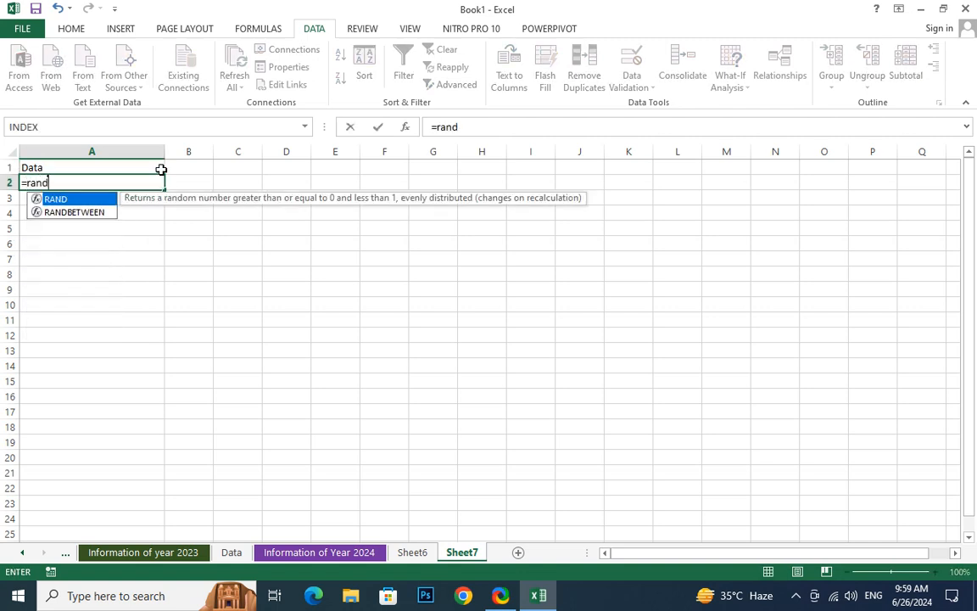
pyautogui.press('Return')
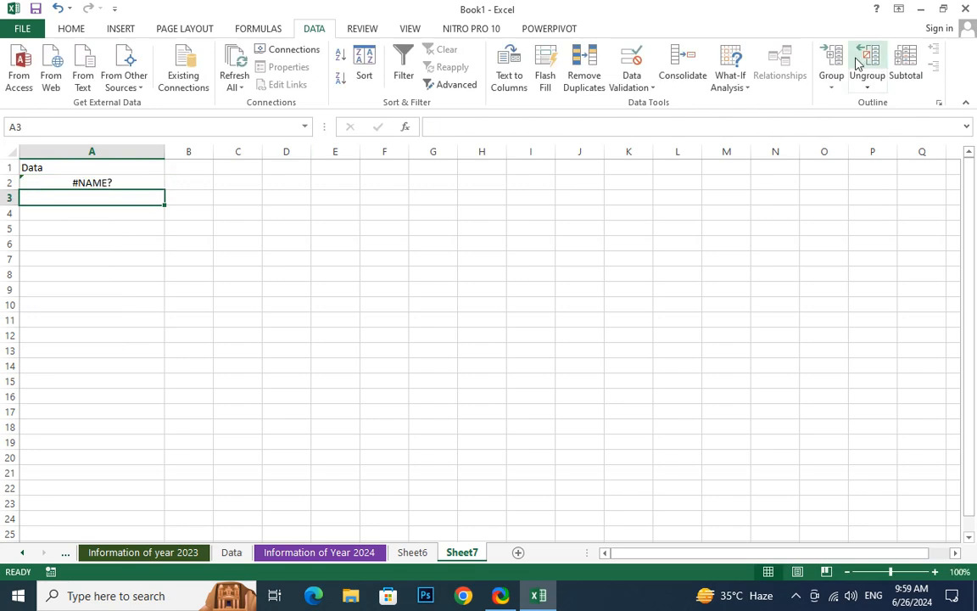
pyautogui.click(135, 182)
pyautogui.doubleClick(135, 182)
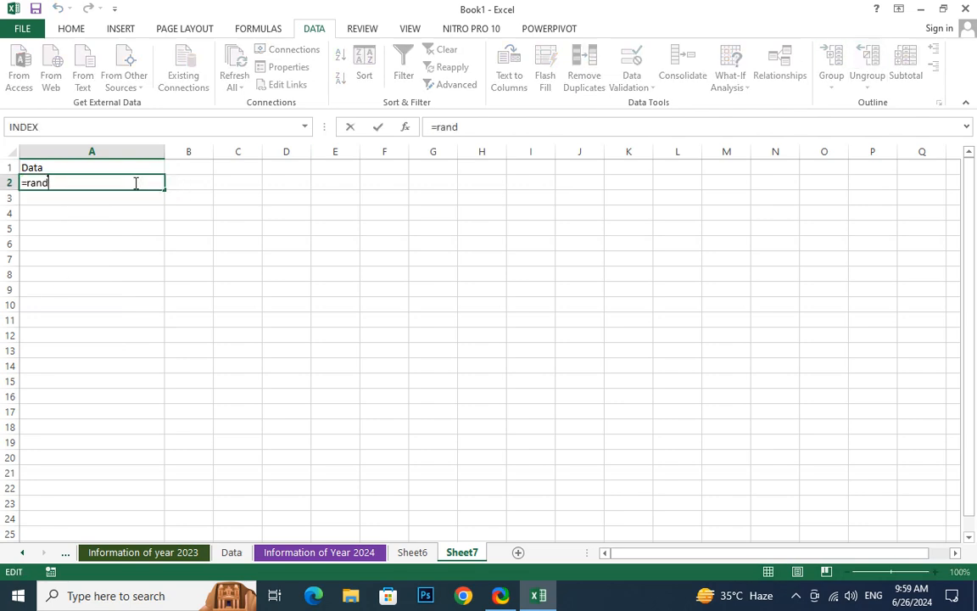
pyautogui.write('()')
pyautogui.press('Return')
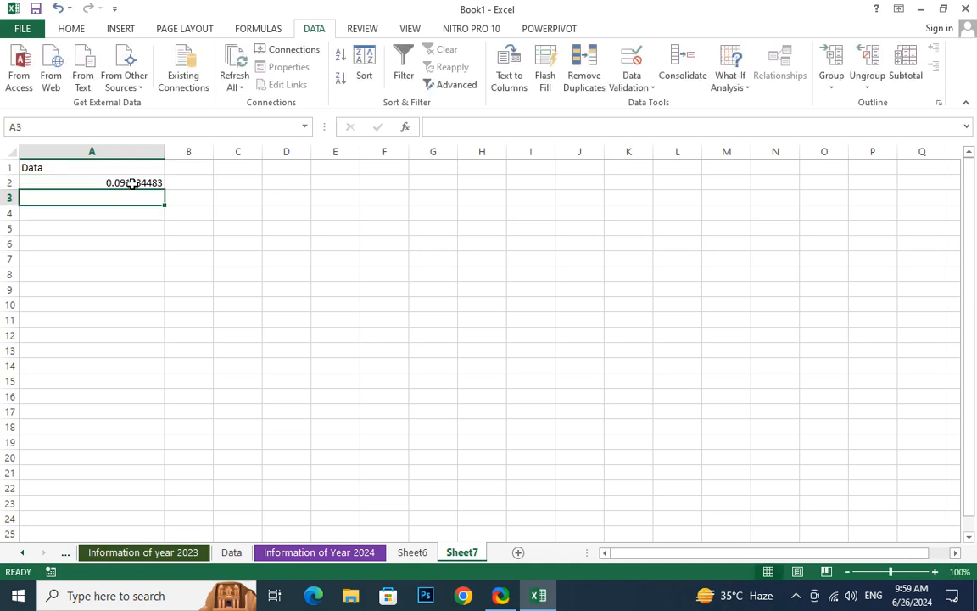
# Change the A2 formula to =RAND()*100 and fill it down through A10
pyautogui.click(113, 181)
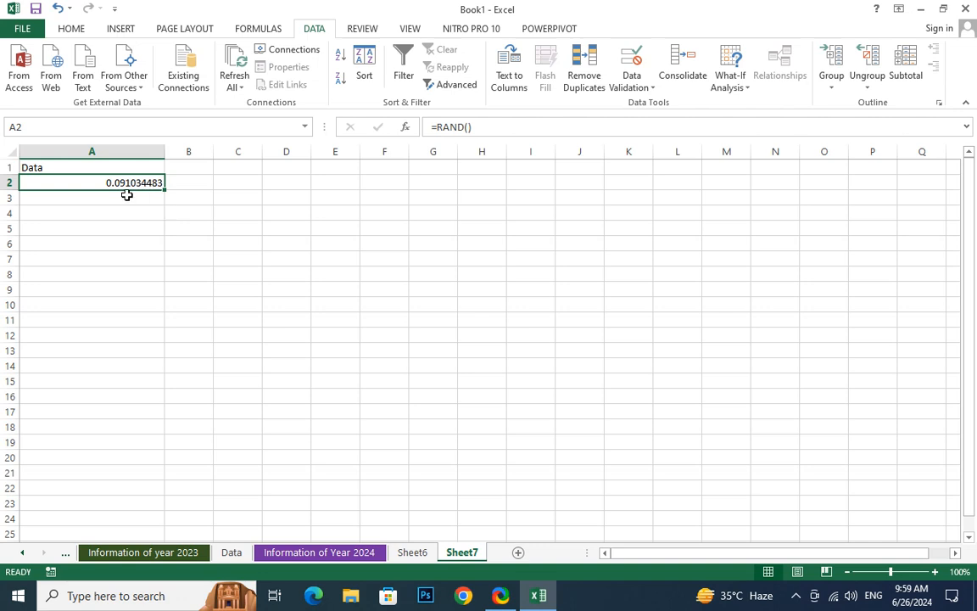
pyautogui.click(129, 194)
pyautogui.click(127, 184)
pyautogui.click(488, 126)
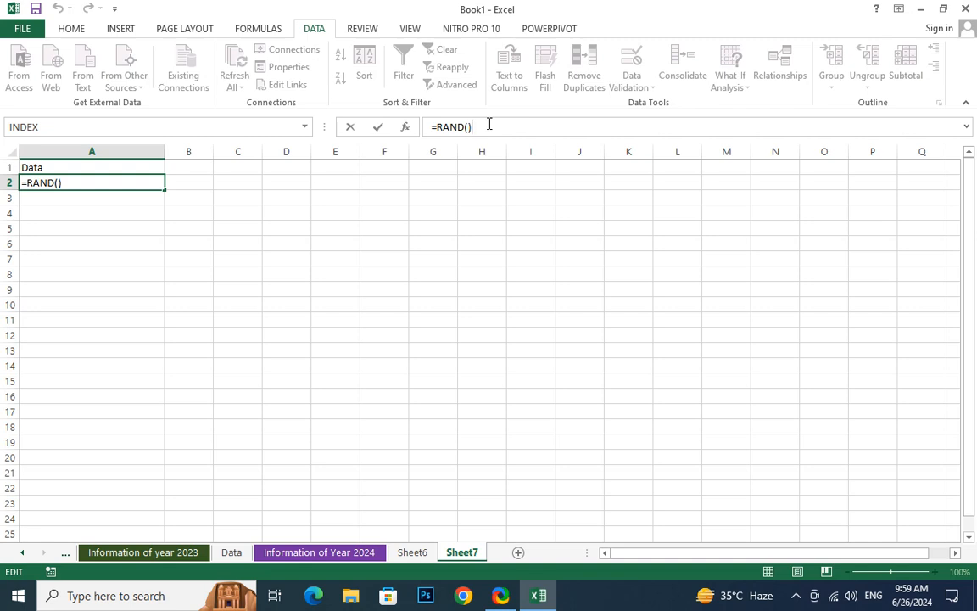
pyautogui.write('*100')
pyautogui.press('Return')
pyautogui.click(144, 182)
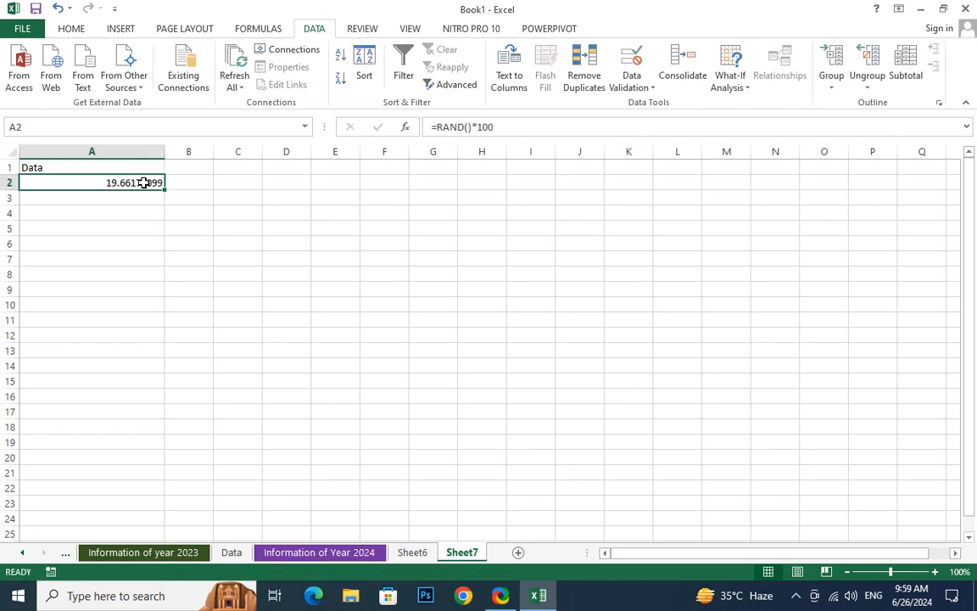
pyautogui.moveTo(163, 189); pyautogui.dragTo(149, 305)
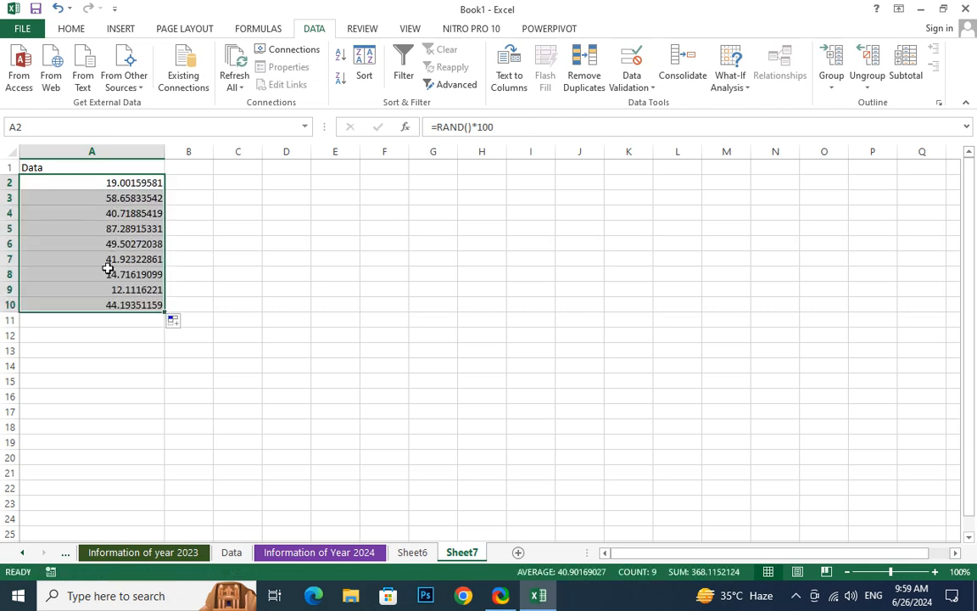
# Change the A2 formula to =ROUND(RAND()*100,0) and fill it down through A21
pyautogui.click(438, 128)
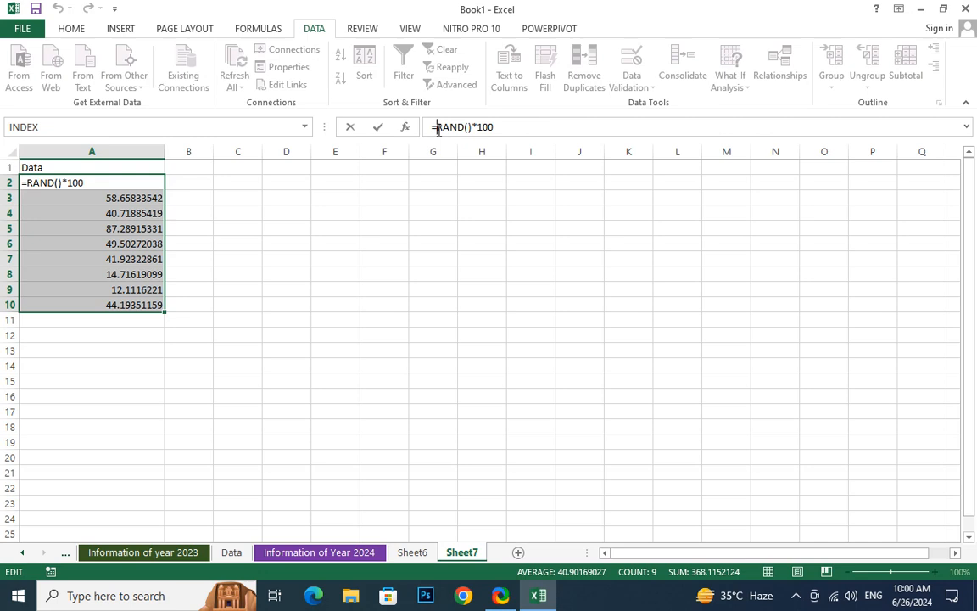
pyautogui.write('rou')
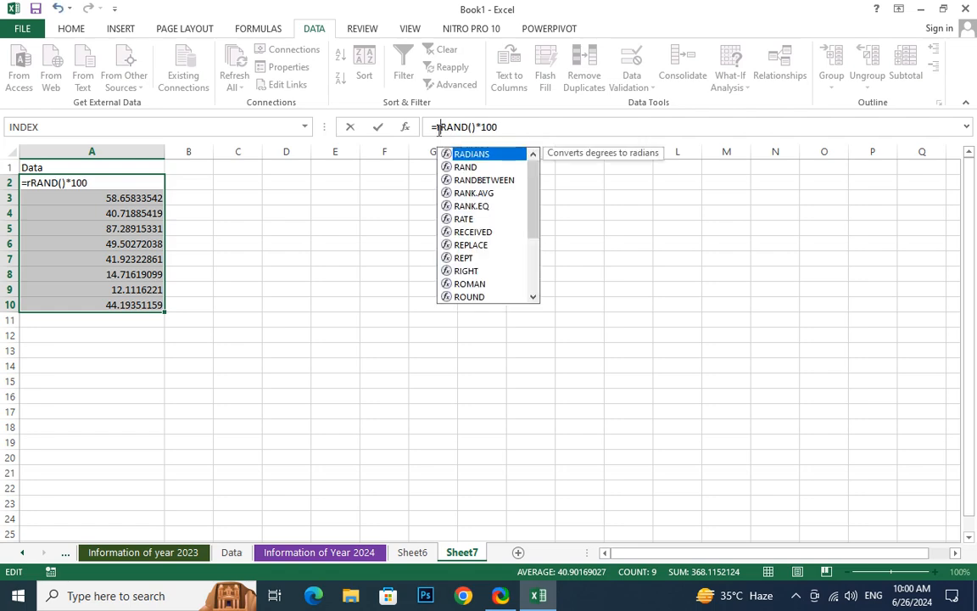
pyautogui.write('n')
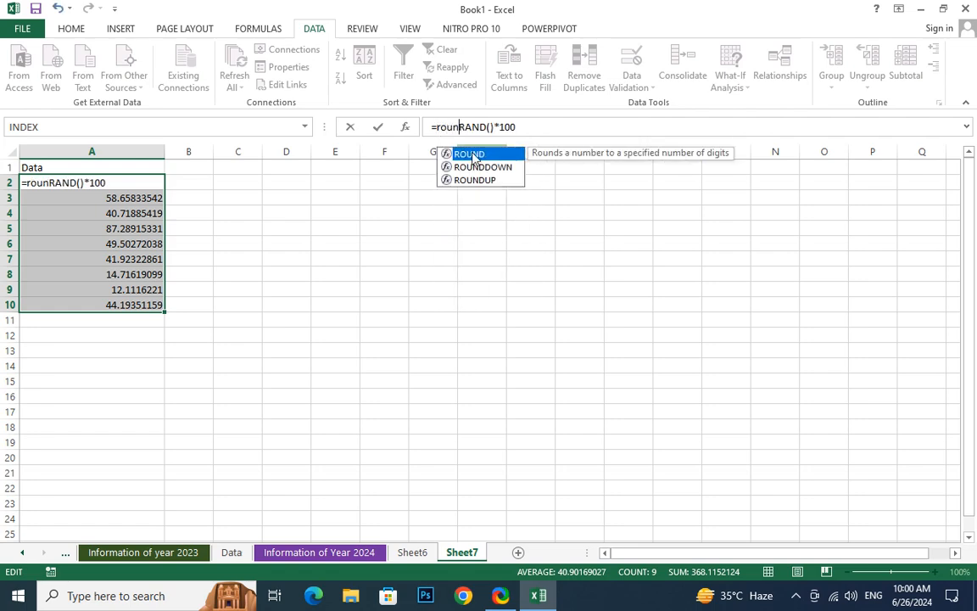
pyautogui.doubleClick(472, 154)
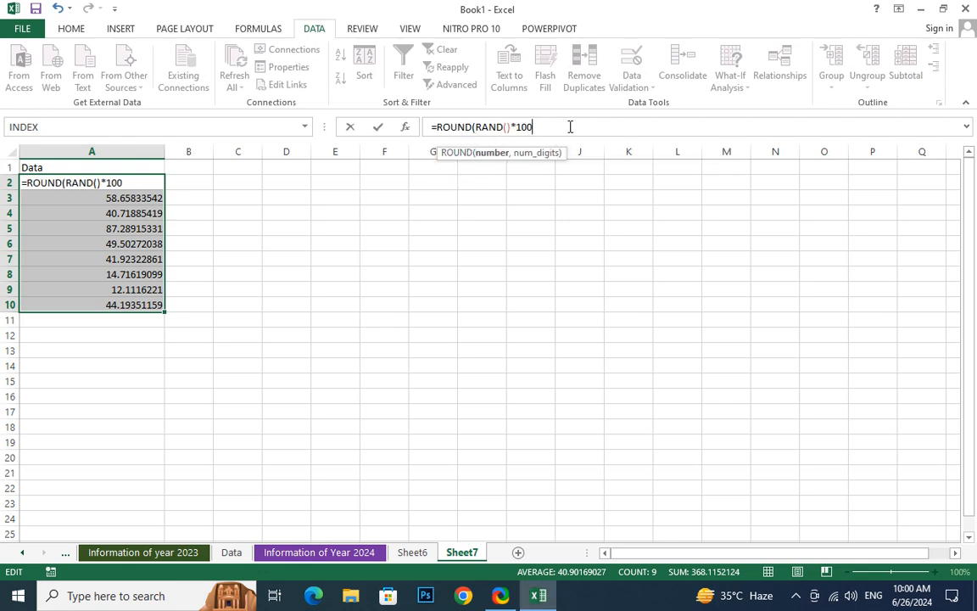
pyautogui.write(',0')
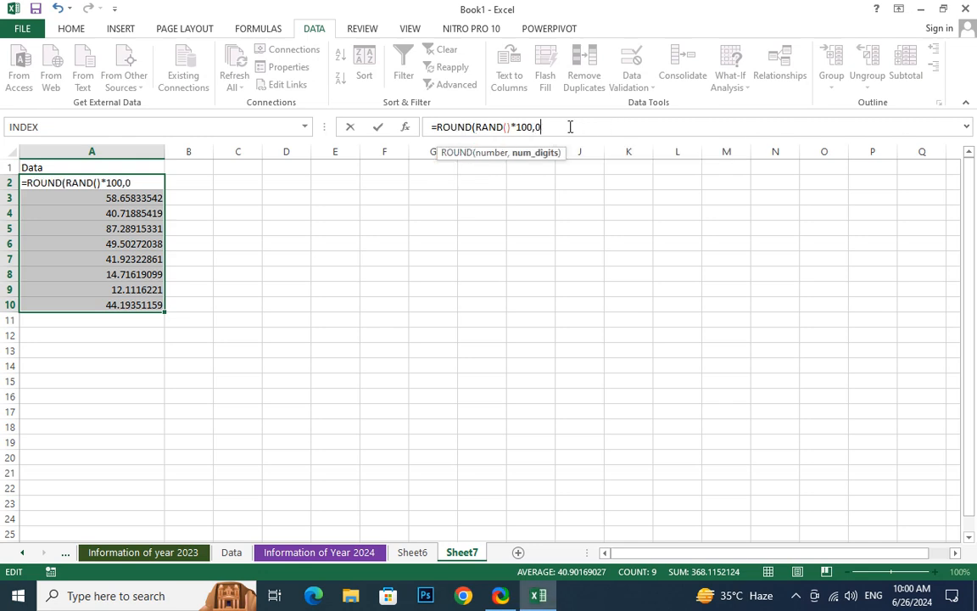
pyautogui.write(')')
pyautogui.press('Return')
pyautogui.click(116, 183)
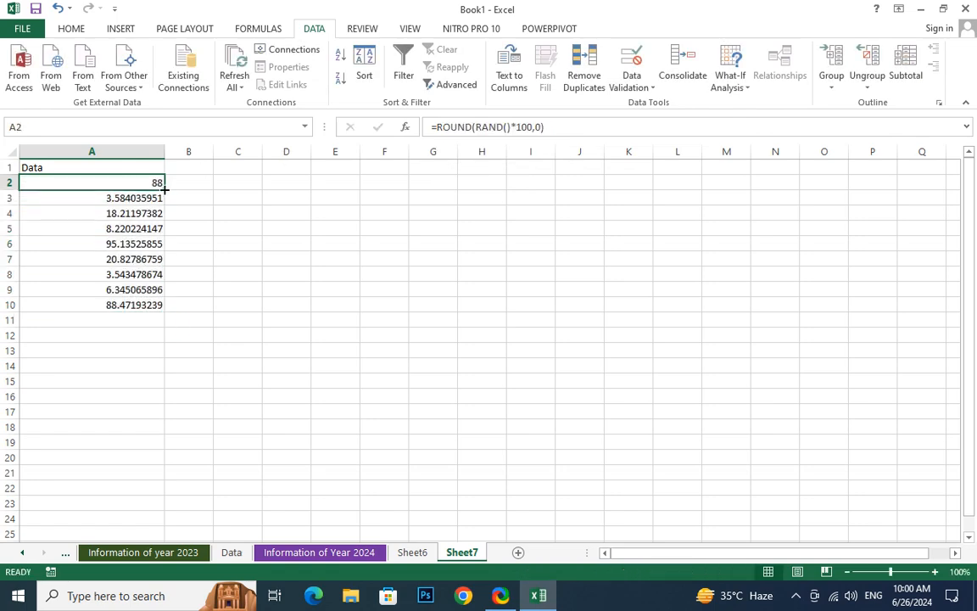
pyautogui.moveTo(165, 190); pyautogui.dragTo(164, 475)
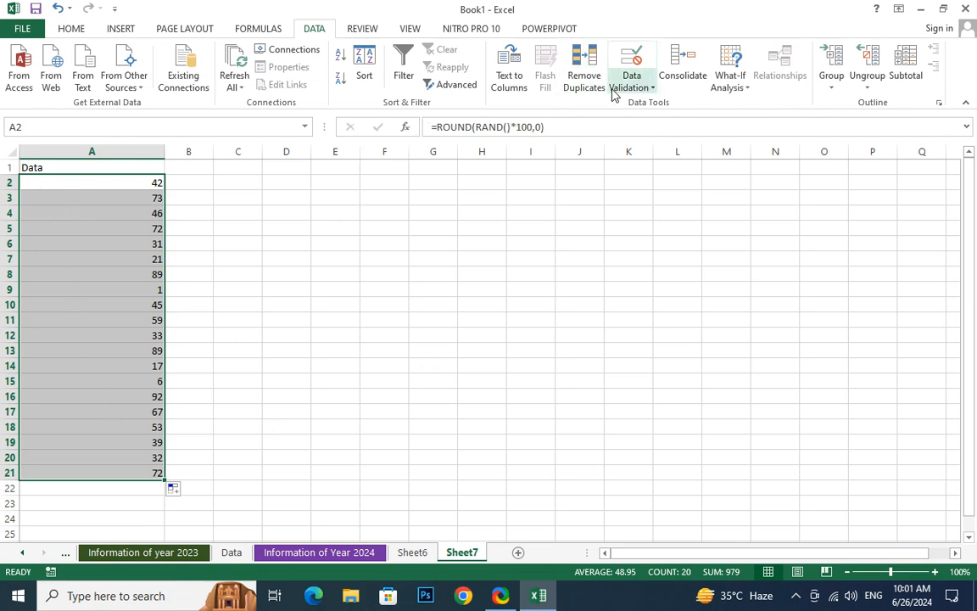
# Apply a data validation rule to A2:A21 allowing only whole numbers between 18 and 60
pyautogui.click(638, 88)
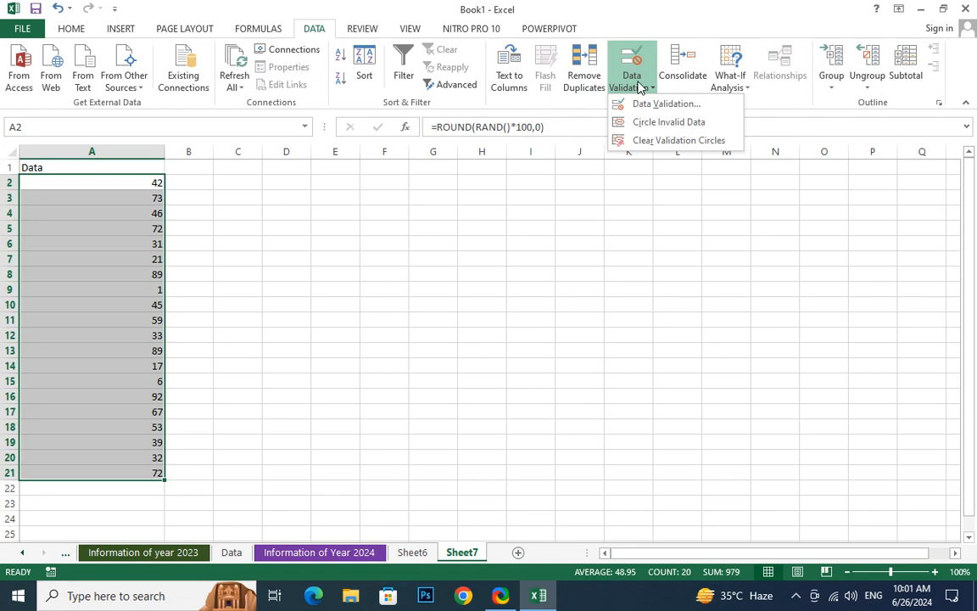
pyautogui.click(665, 123)
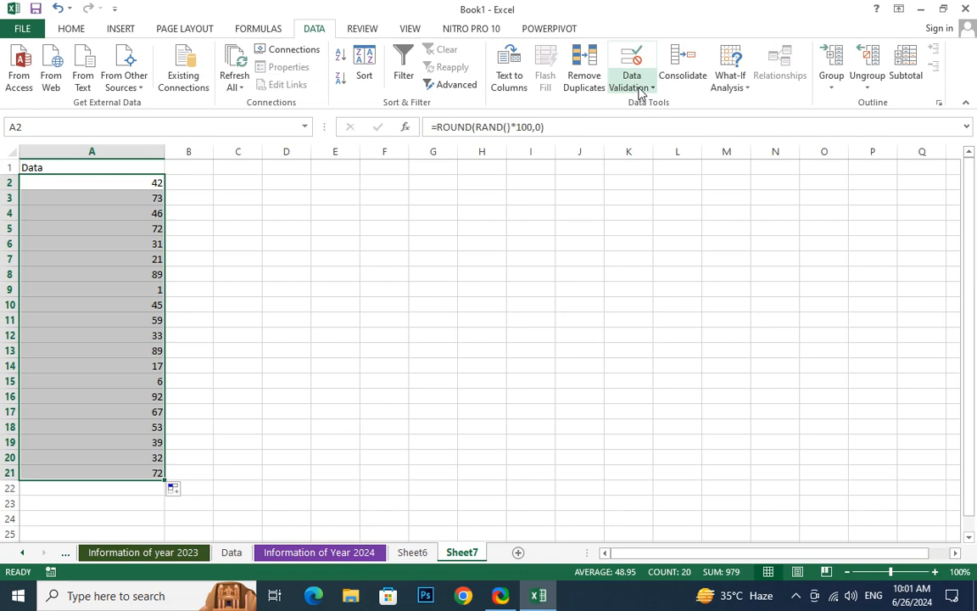
pyautogui.click(642, 90)
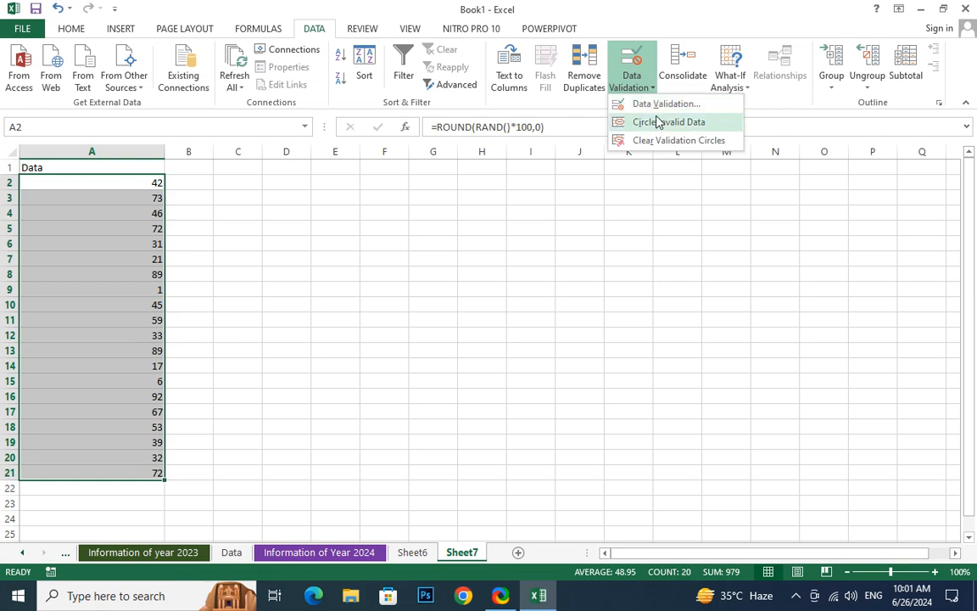
pyautogui.click(662, 105)
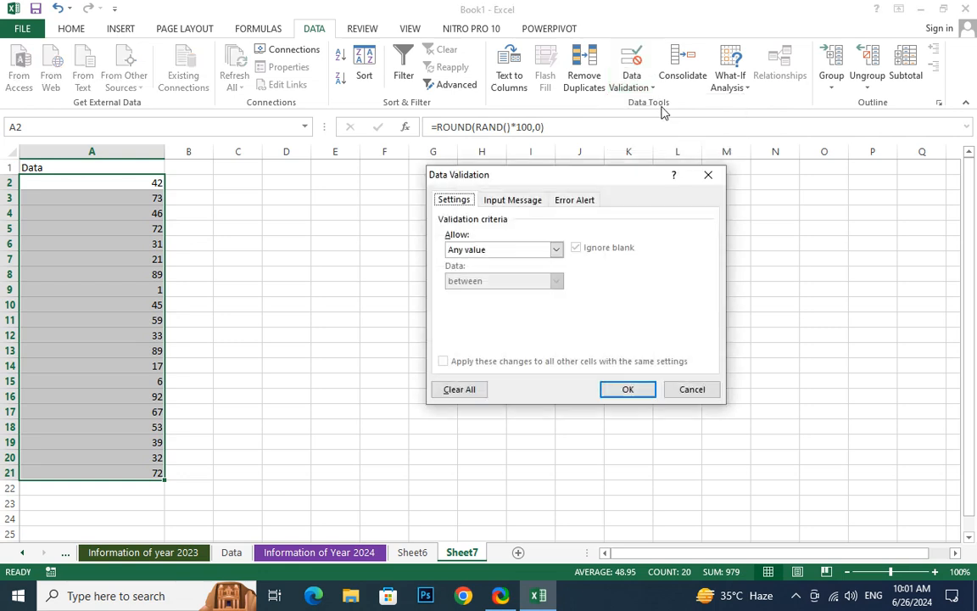
pyautogui.click(508, 250)
pyautogui.click(489, 274)
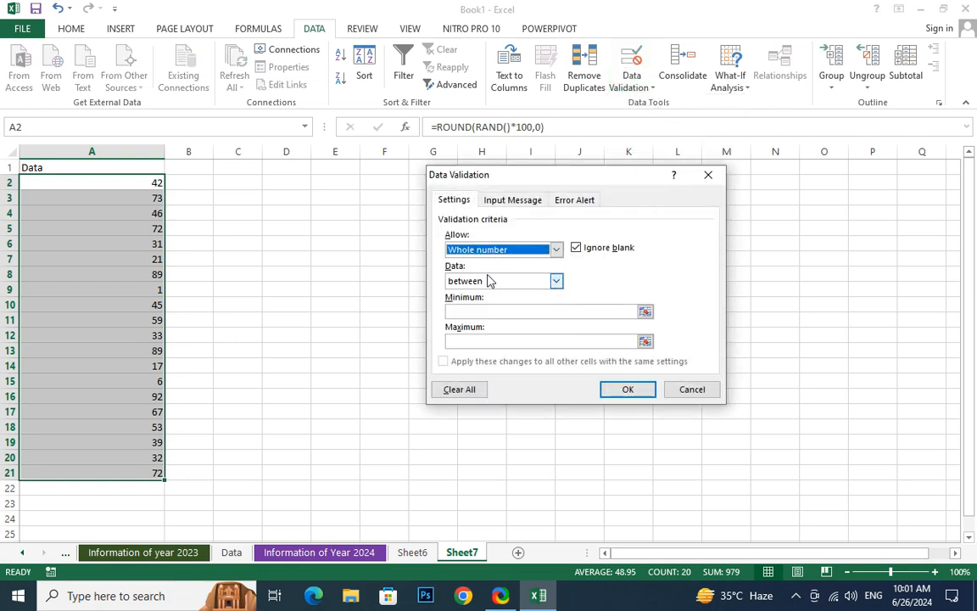
pyautogui.click(482, 311)
pyautogui.write('18')
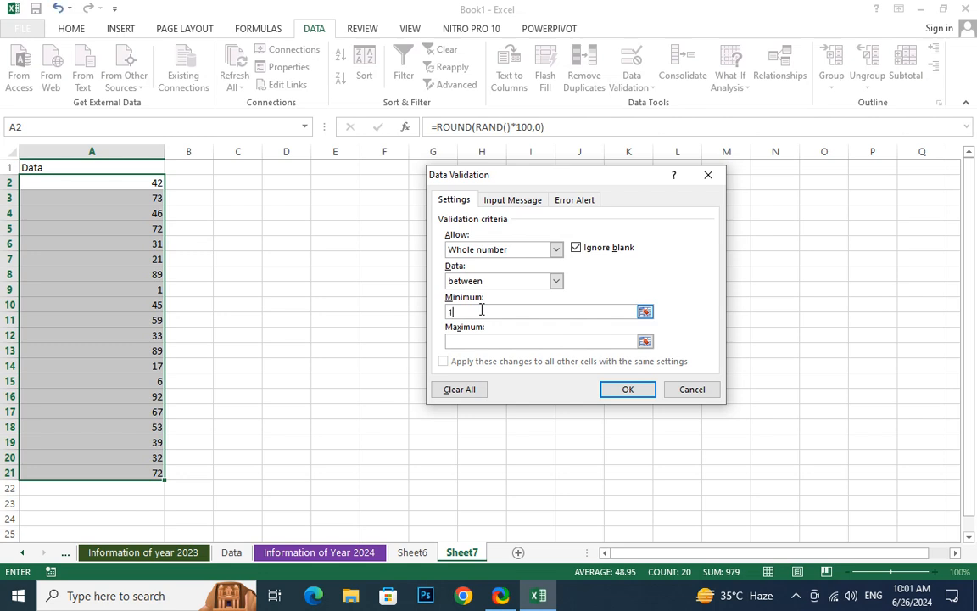
pyautogui.click(470, 343)
pyautogui.write('60')
pyautogui.click(626, 390)
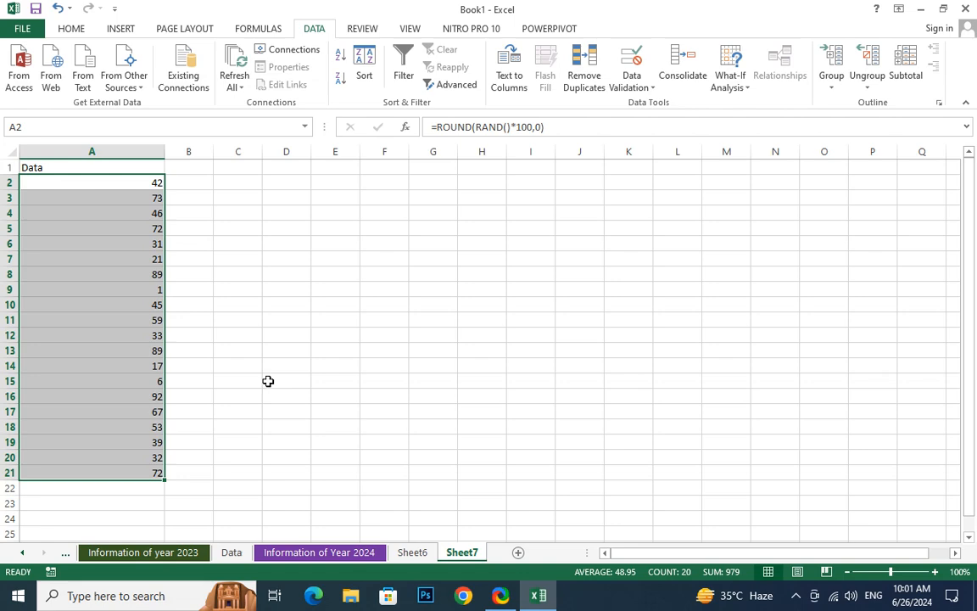
# Circle the invalid data in the Data column
pyautogui.click(642, 88)
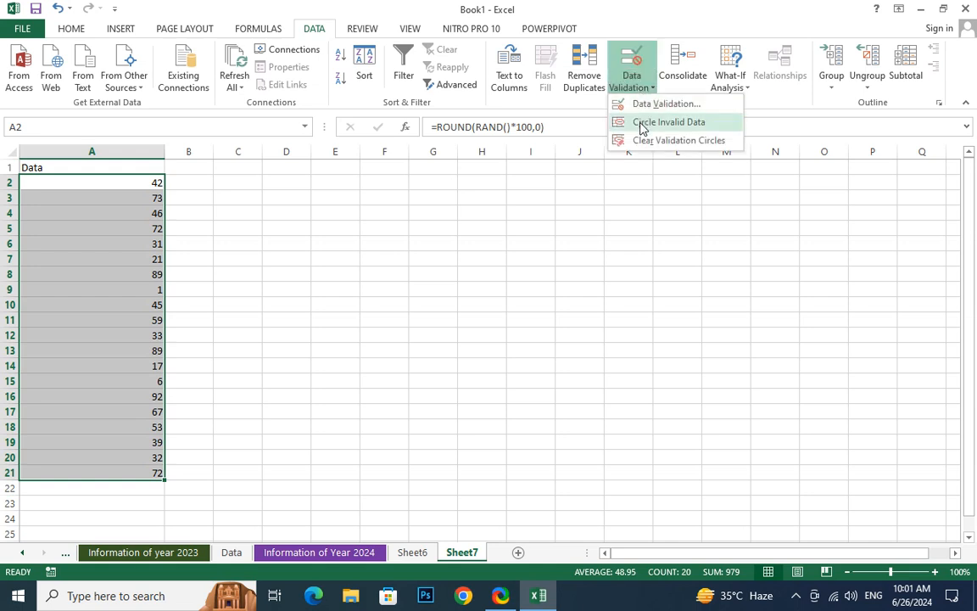
pyautogui.click(641, 123)
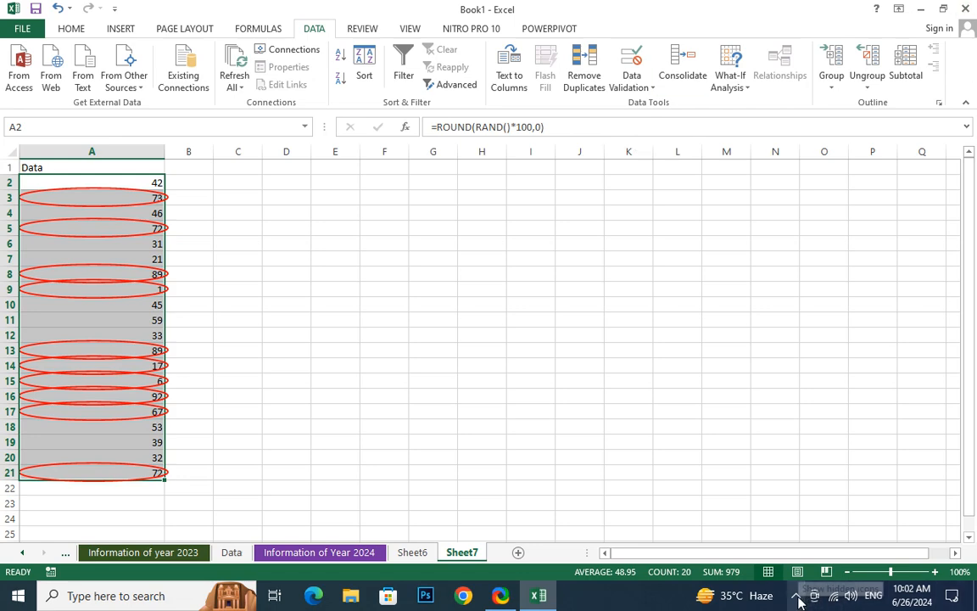
pyautogui.click(642, 89)
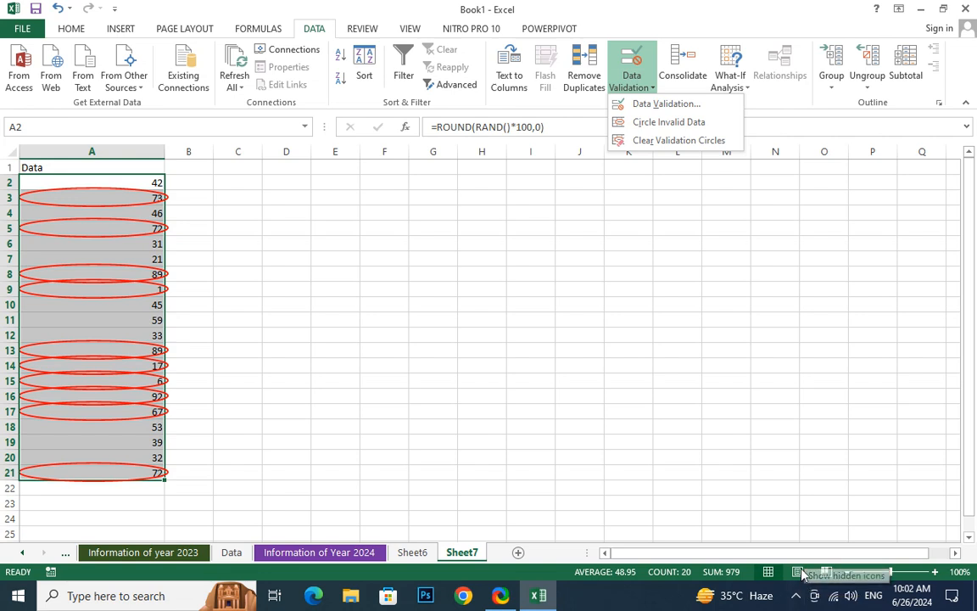
pyautogui.click(797, 597)
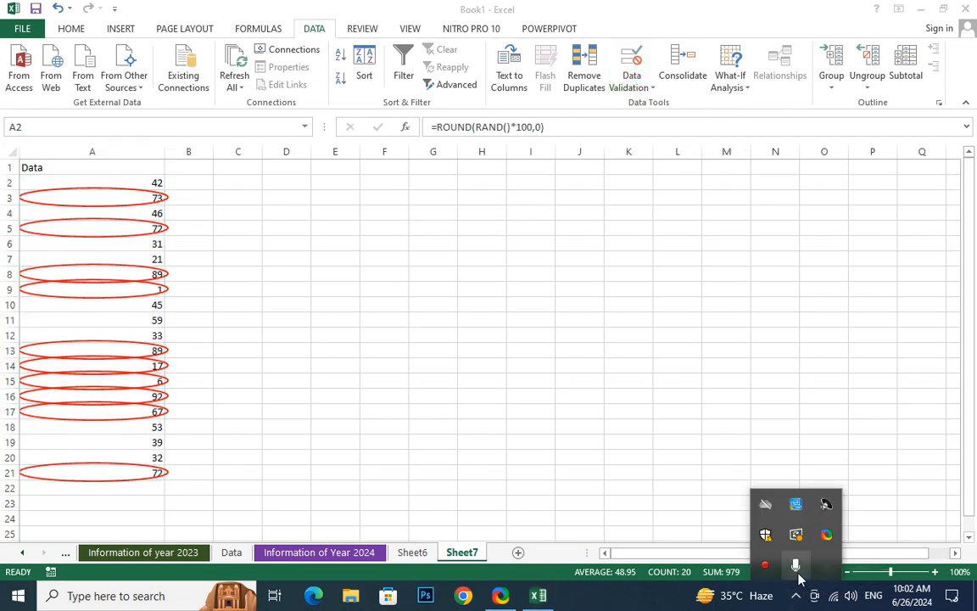